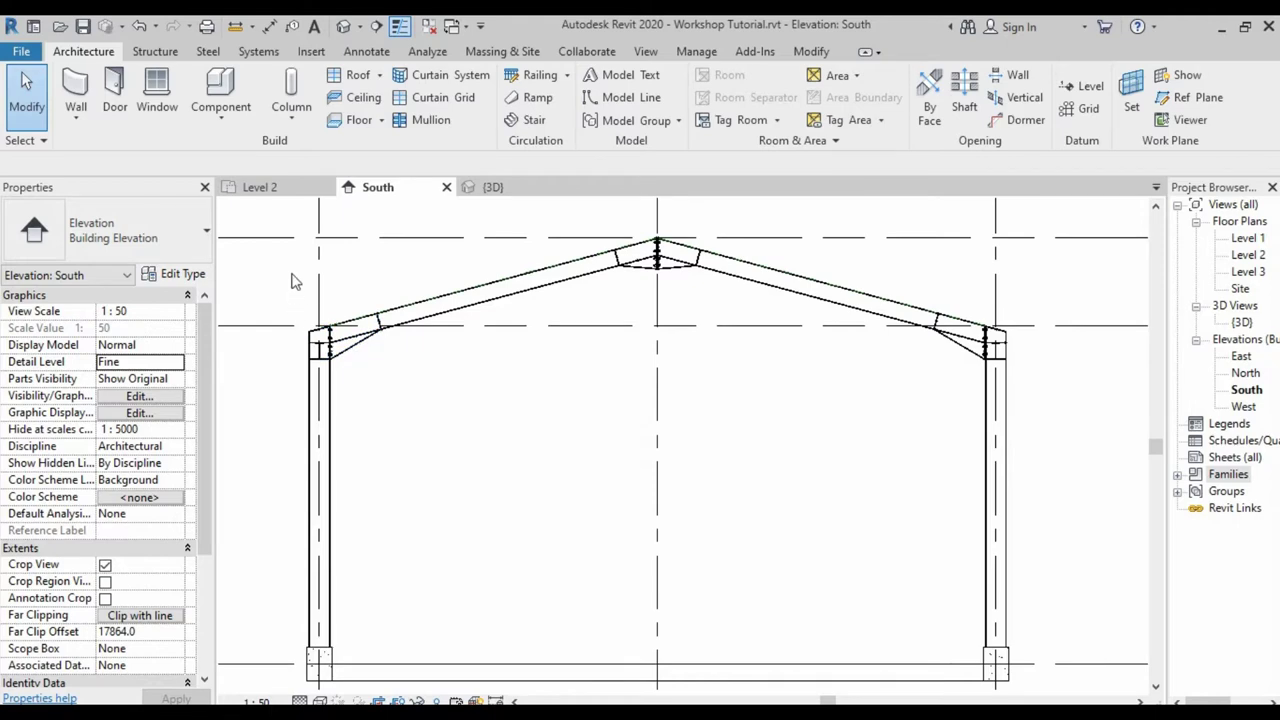
- In the {3D} view, select the 'Knee of frame bolted, with haunch' connection at the eaves
{"action": "scroll", "coordinate": [290, 275], "scroll_direction": "up", "scroll_amount": 2}
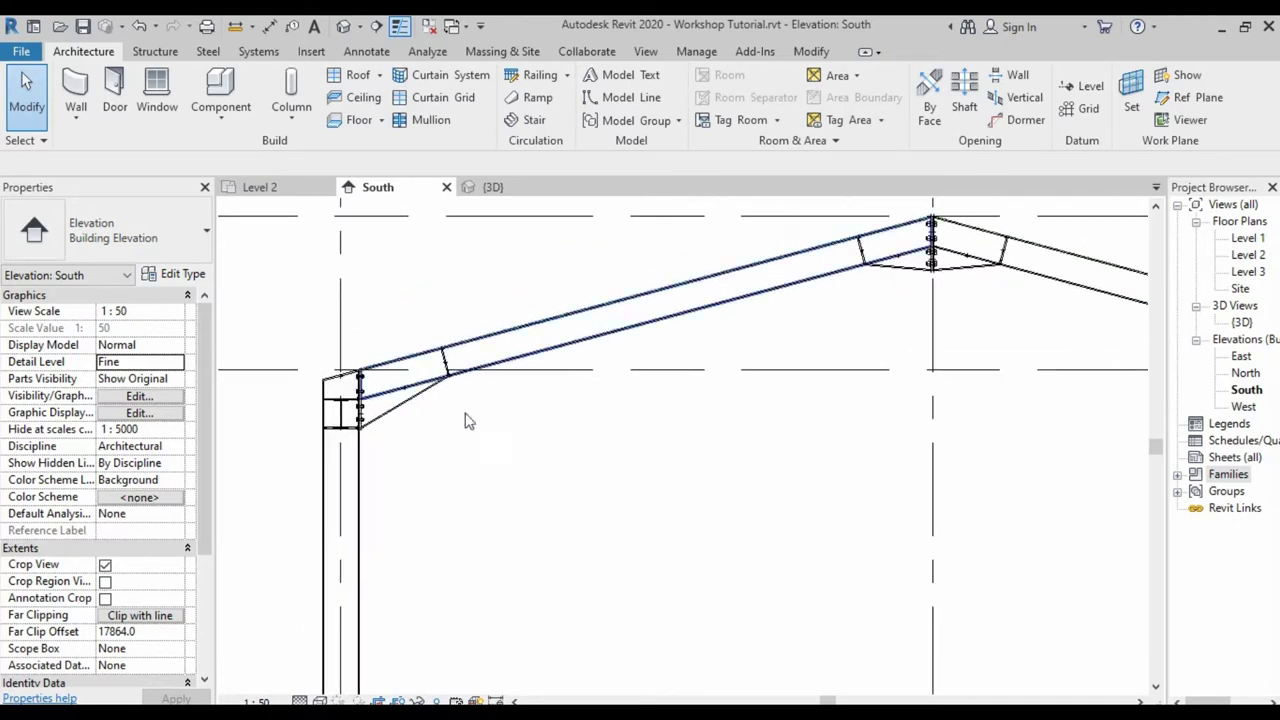
{"action": "scroll", "coordinate": [460, 415], "scroll_direction": "down", "scroll_amount": 3}
{"action": "scroll", "coordinate": [443, 420], "scroll_direction": "up", "scroll_amount": 4}
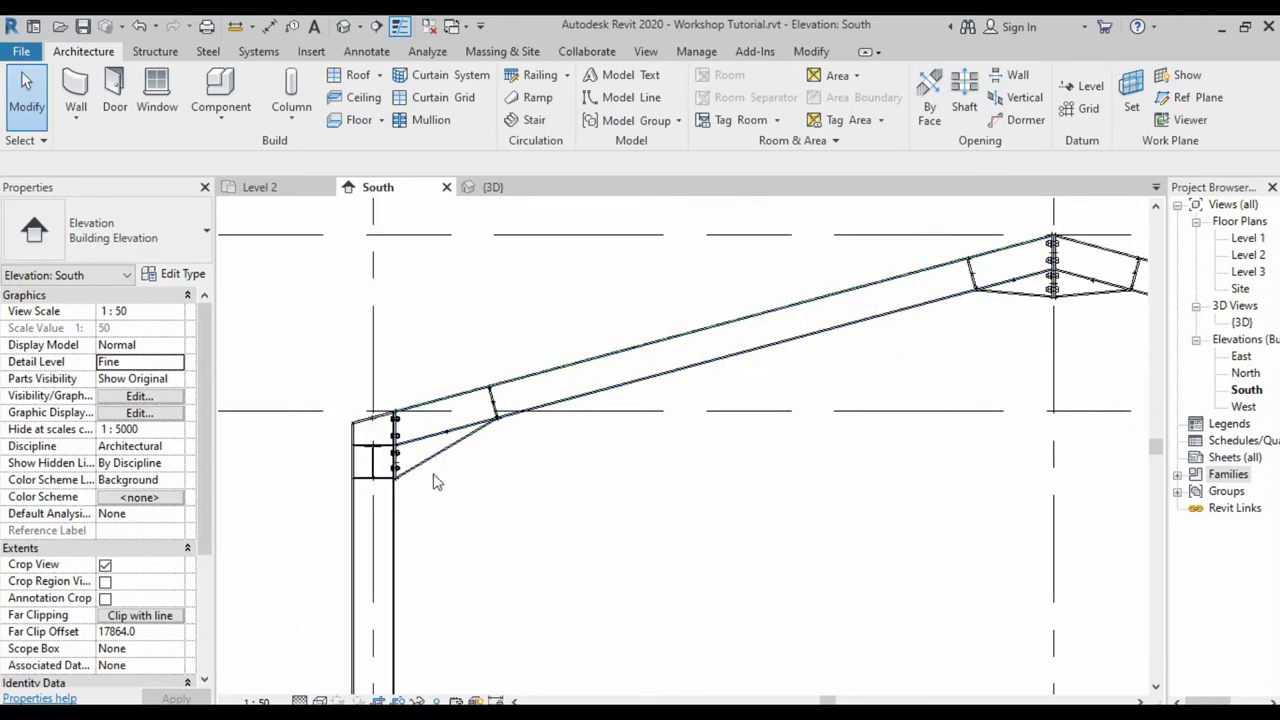
{"action": "scroll", "coordinate": [432, 478], "scroll_direction": "up", "scroll_amount": 1}
{"action": "scroll", "coordinate": [432, 465], "scroll_direction": "up", "scroll_amount": 1}
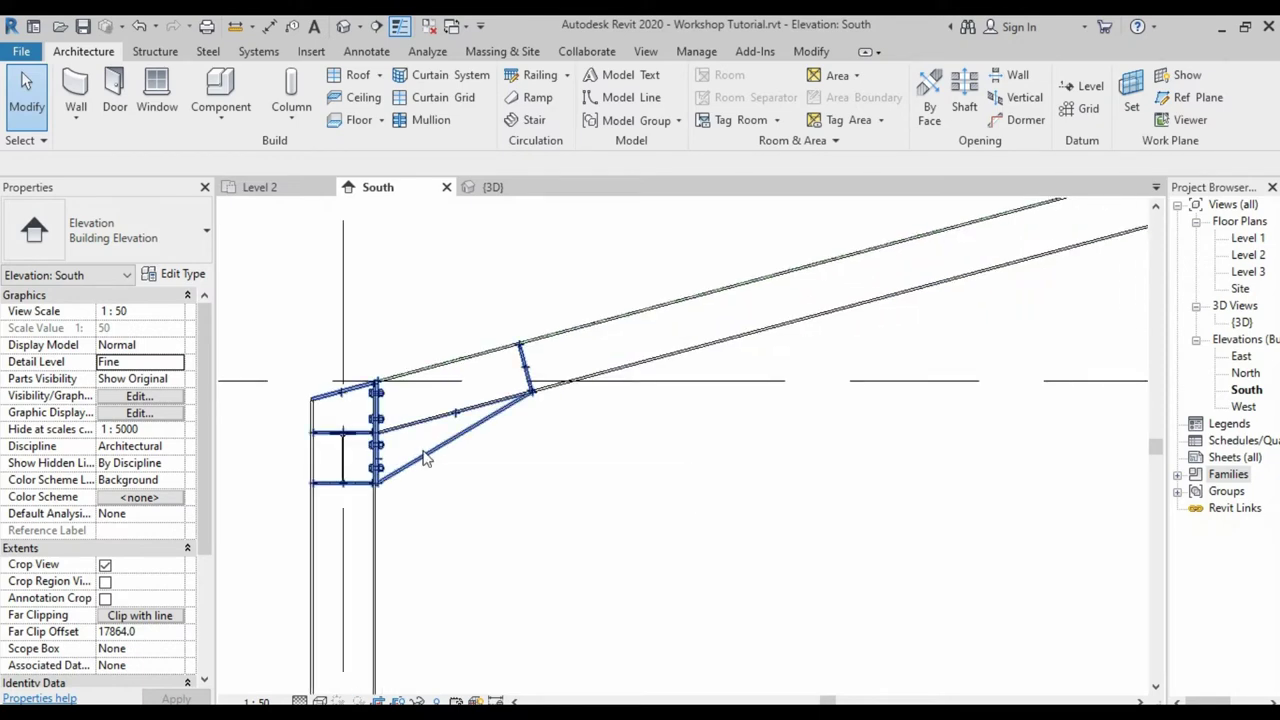
{"action": "scroll", "coordinate": [418, 464], "scroll_direction": "down", "scroll_amount": 2}
{"action": "scroll", "coordinate": [420, 460], "scroll_direction": "down", "scroll_amount": 2}
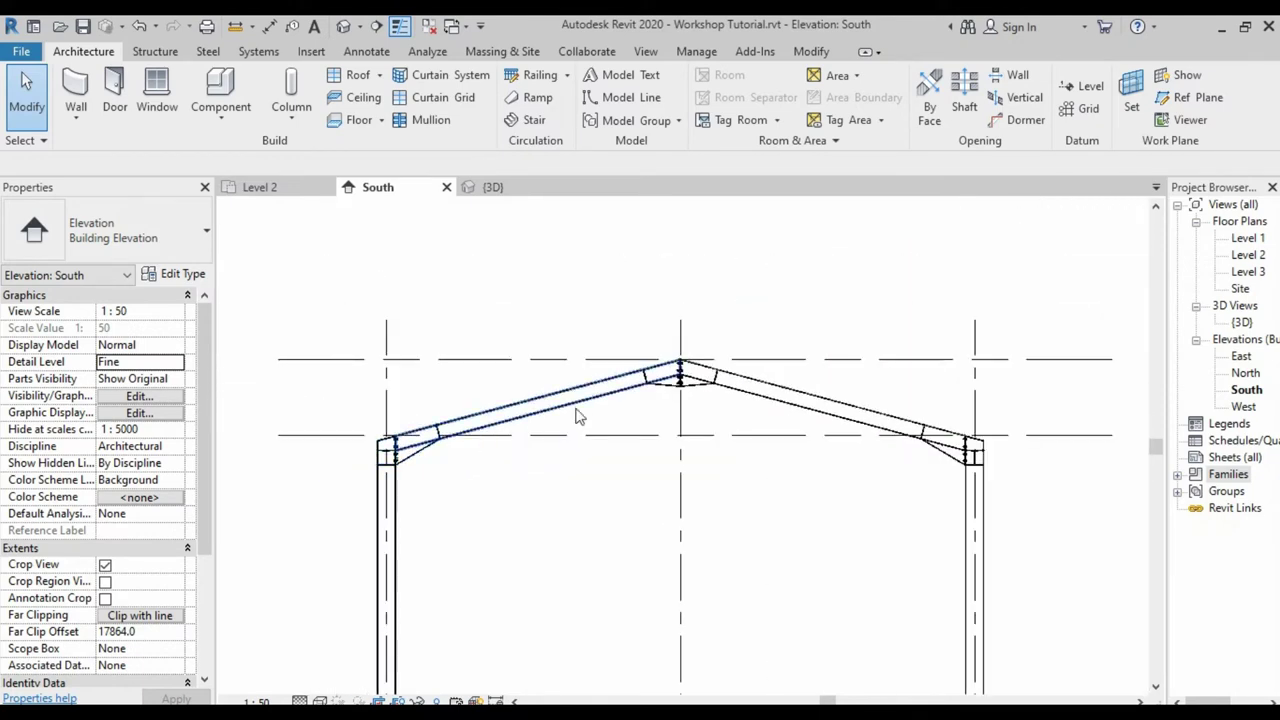
{"action": "scroll", "coordinate": [688, 372], "scroll_direction": "up", "scroll_amount": 2}
{"action": "scroll", "coordinate": [700, 378], "scroll_direction": "up", "scroll_amount": 2}
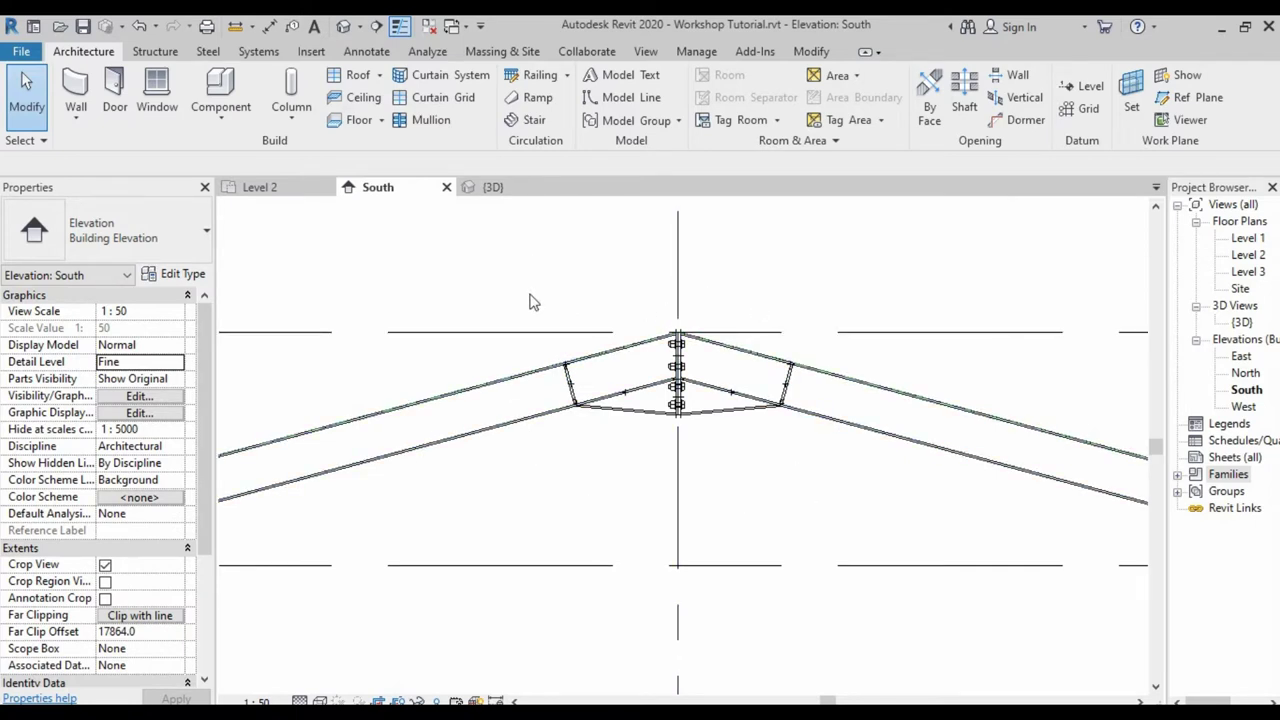
{"action": "left_click", "coordinate": [507, 195]}
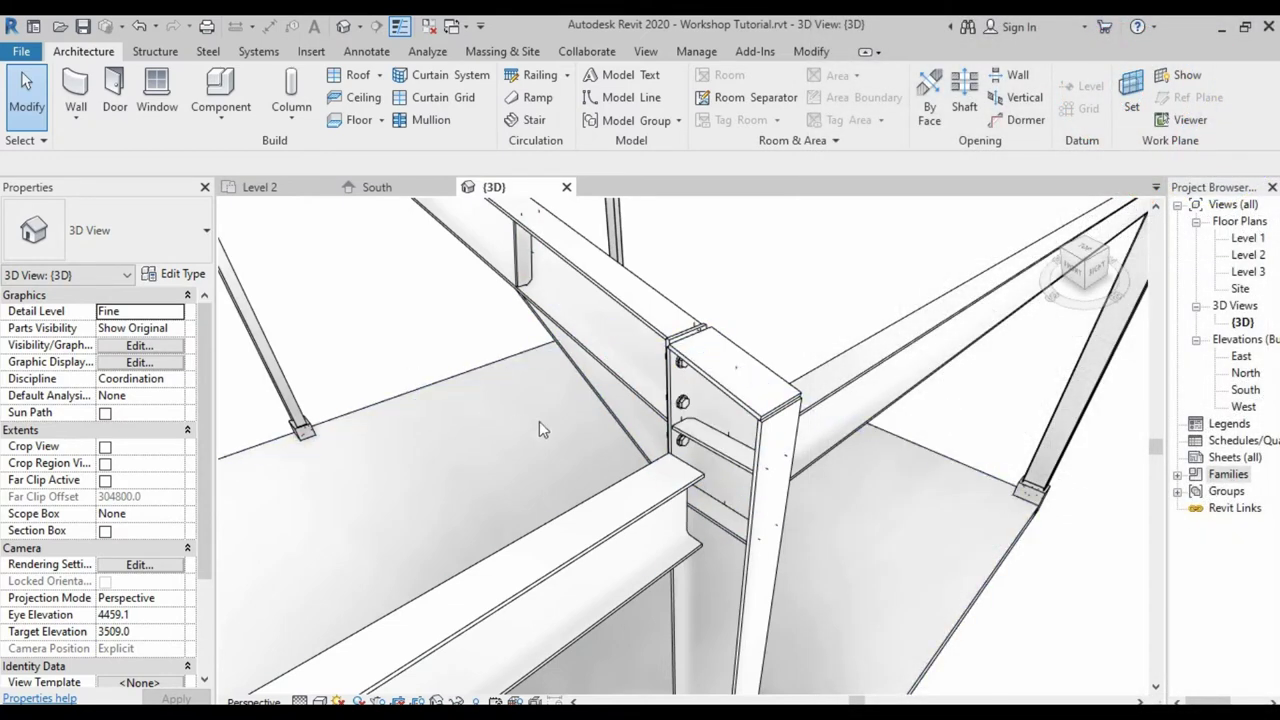
{"action": "left_click", "coordinate": [621, 428]}
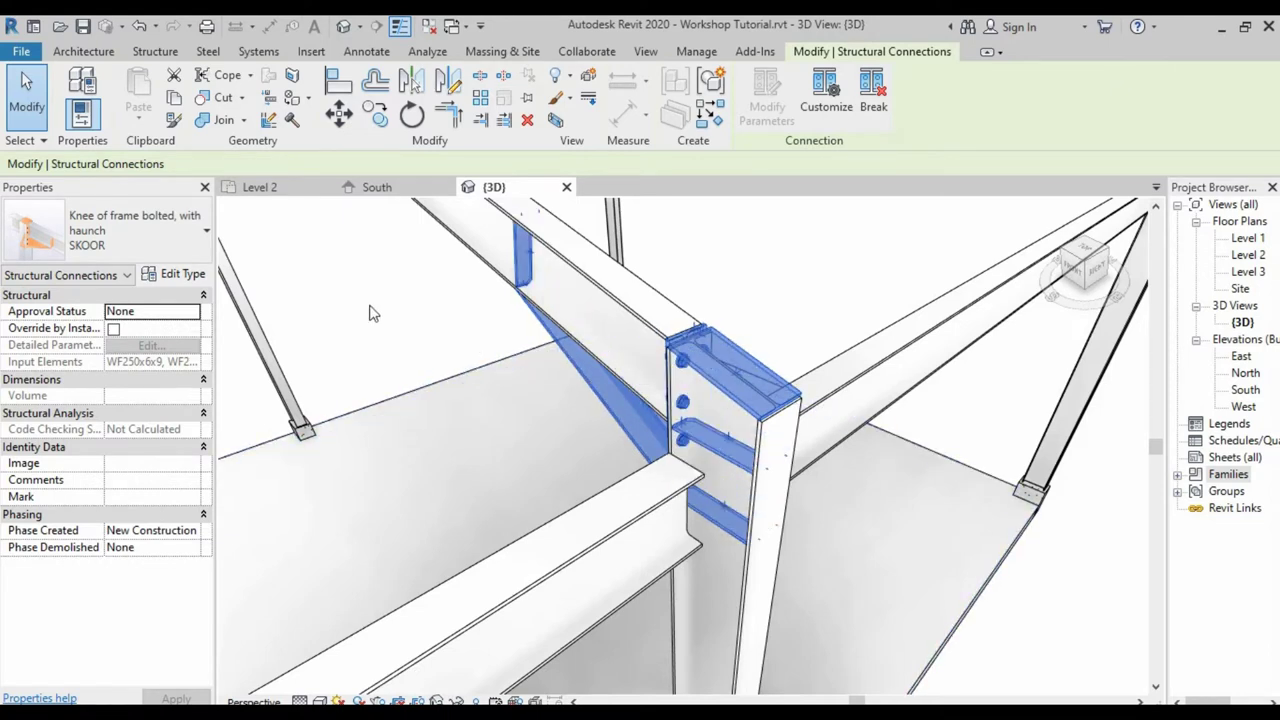
- Open the knee connection type's detailed parameters at the Stiffeners 1 settings
{"action": "left_click", "coordinate": [183, 278]}
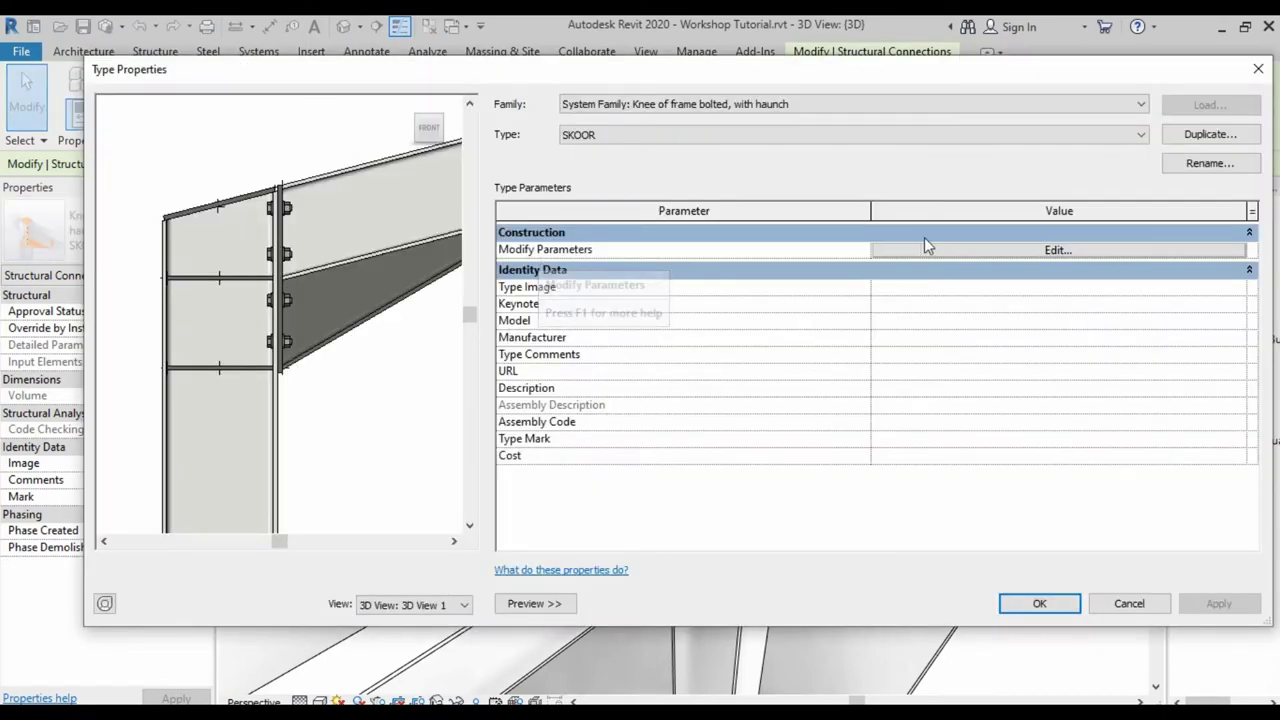
{"action": "left_click", "coordinate": [990, 250]}
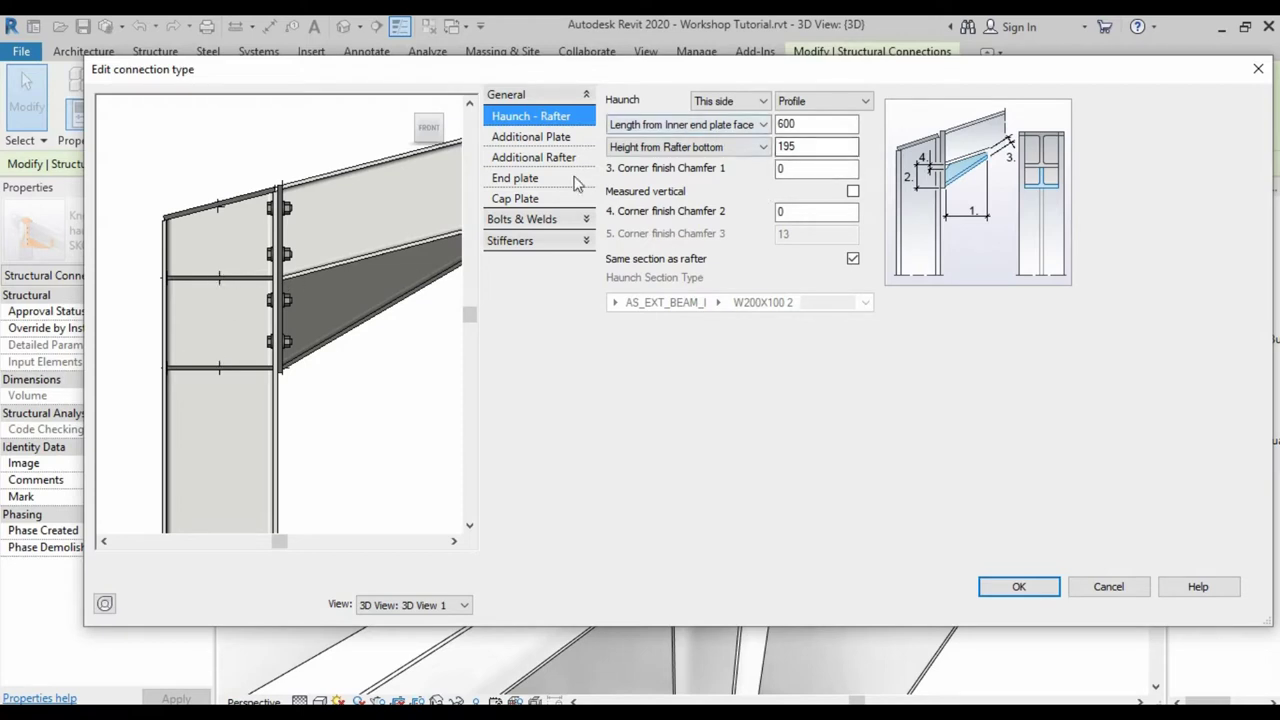
{"action": "left_click", "coordinate": [534, 245]}
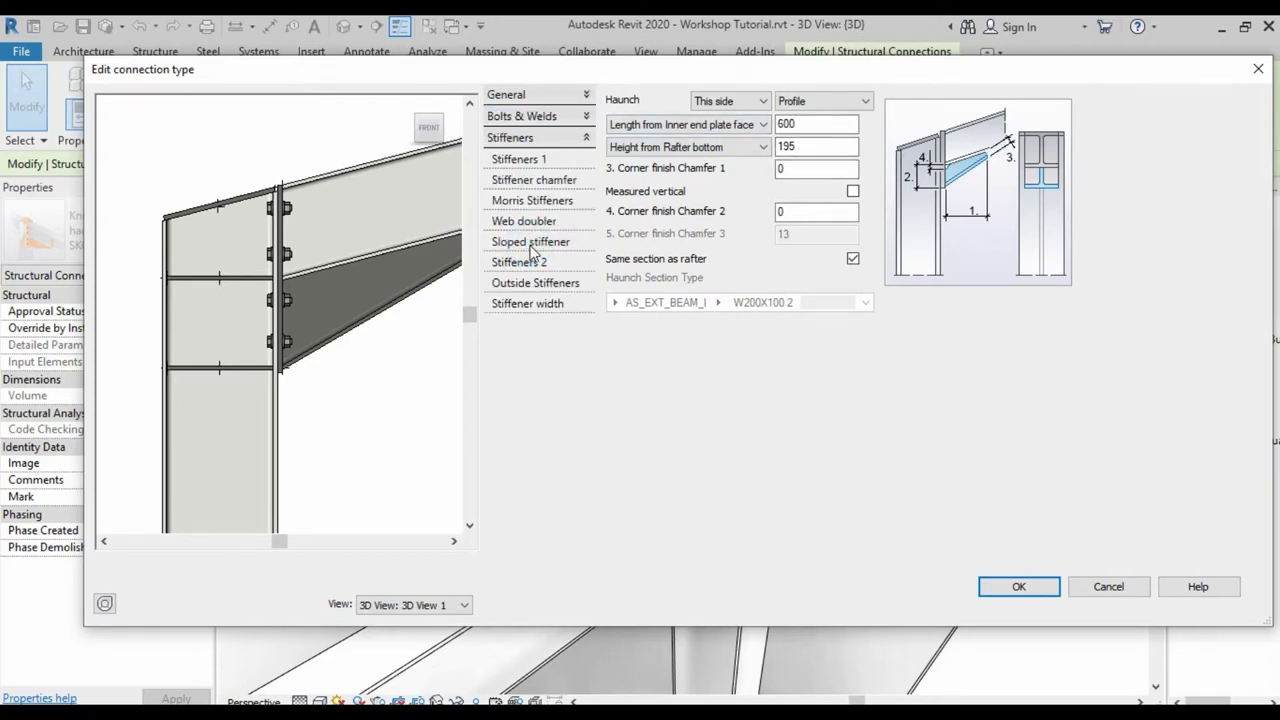
{"action": "left_click", "coordinate": [530, 160]}
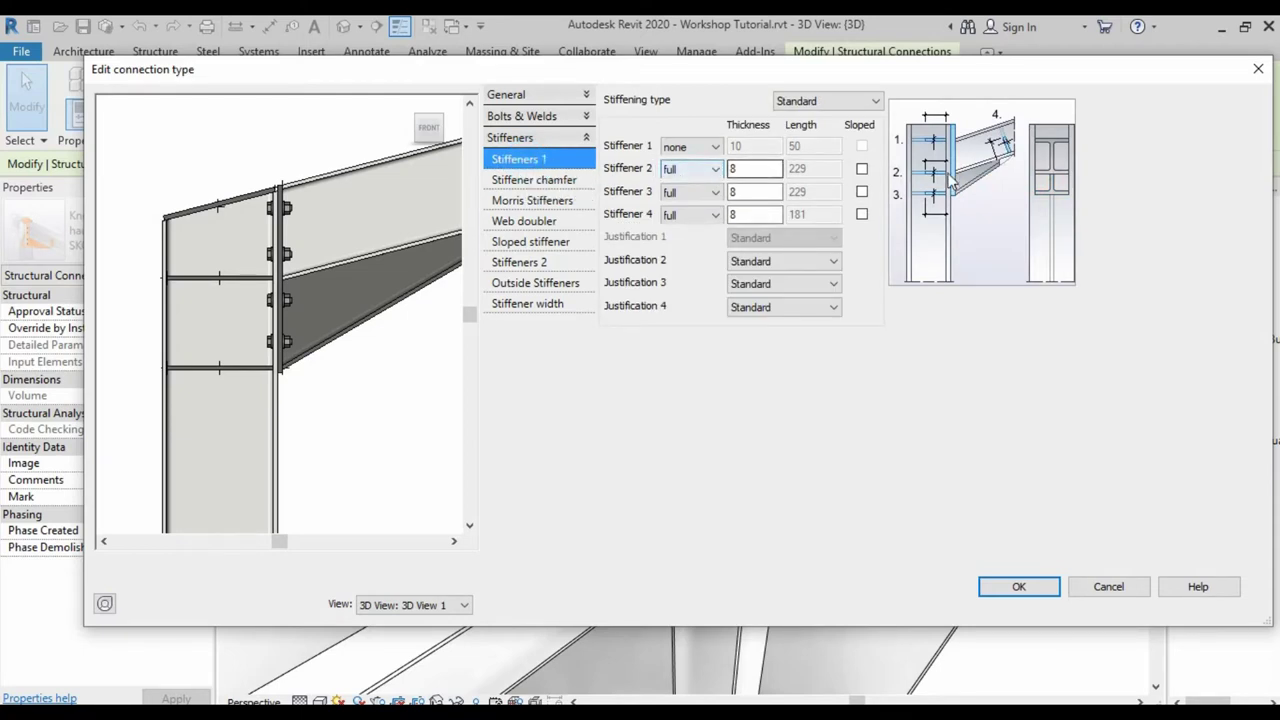
- Set Stiffener 2 and Stiffener 3 to none and apply the change to the type
{"action": "left_click", "coordinate": [708, 169]}
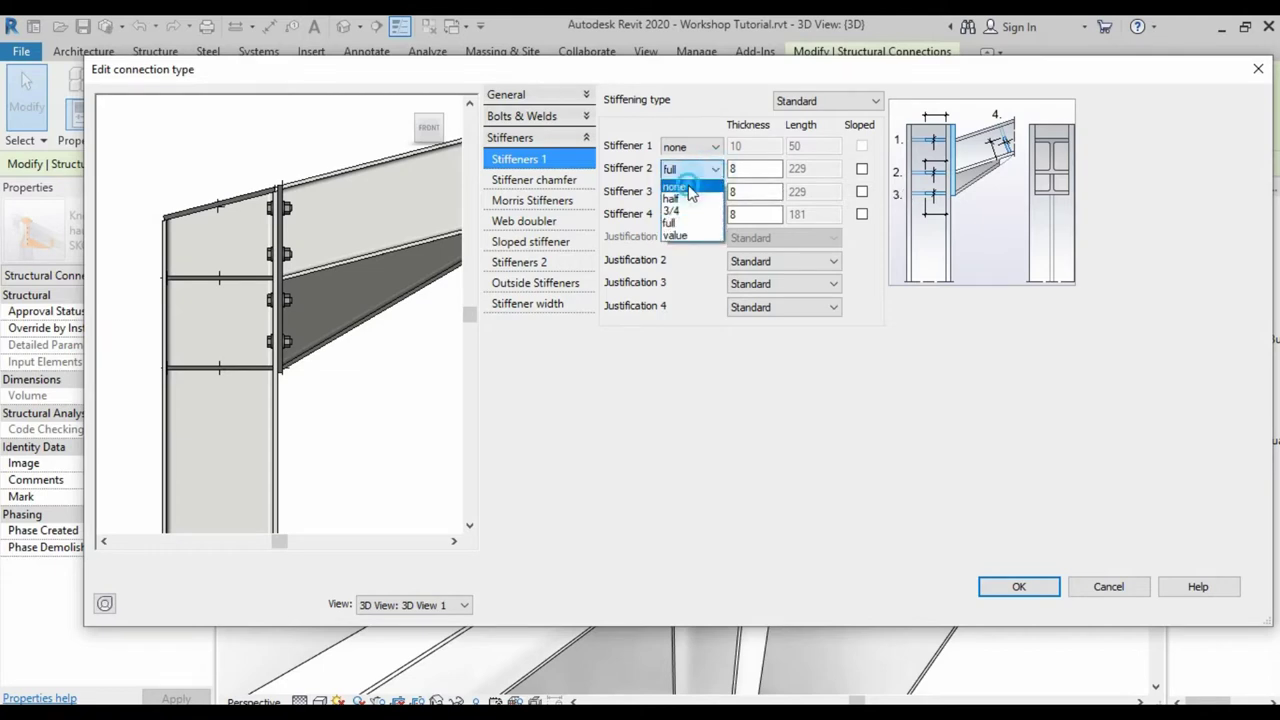
{"action": "left_click", "coordinate": [689, 188]}
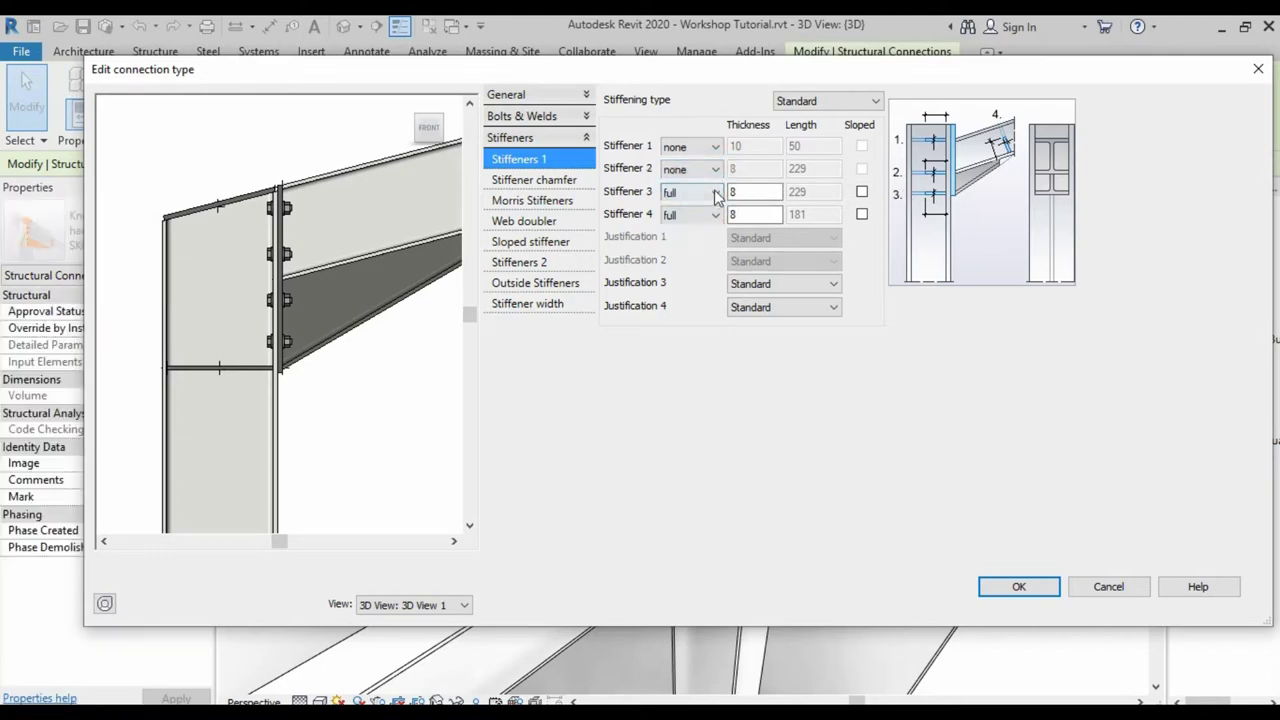
{"action": "left_click", "coordinate": [715, 192]}
{"action": "left_click", "coordinate": [686, 211]}
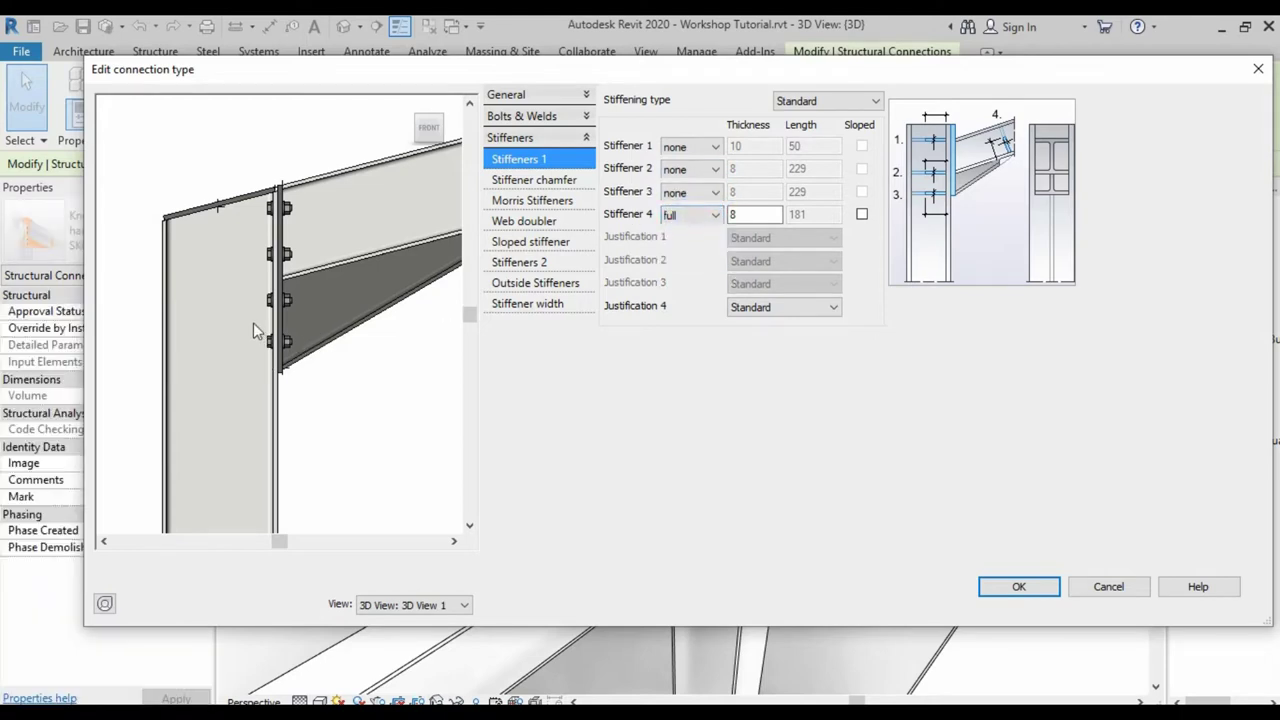
{"action": "left_click", "coordinate": [1020, 589]}
{"action": "left_click", "coordinate": [1020, 589]}
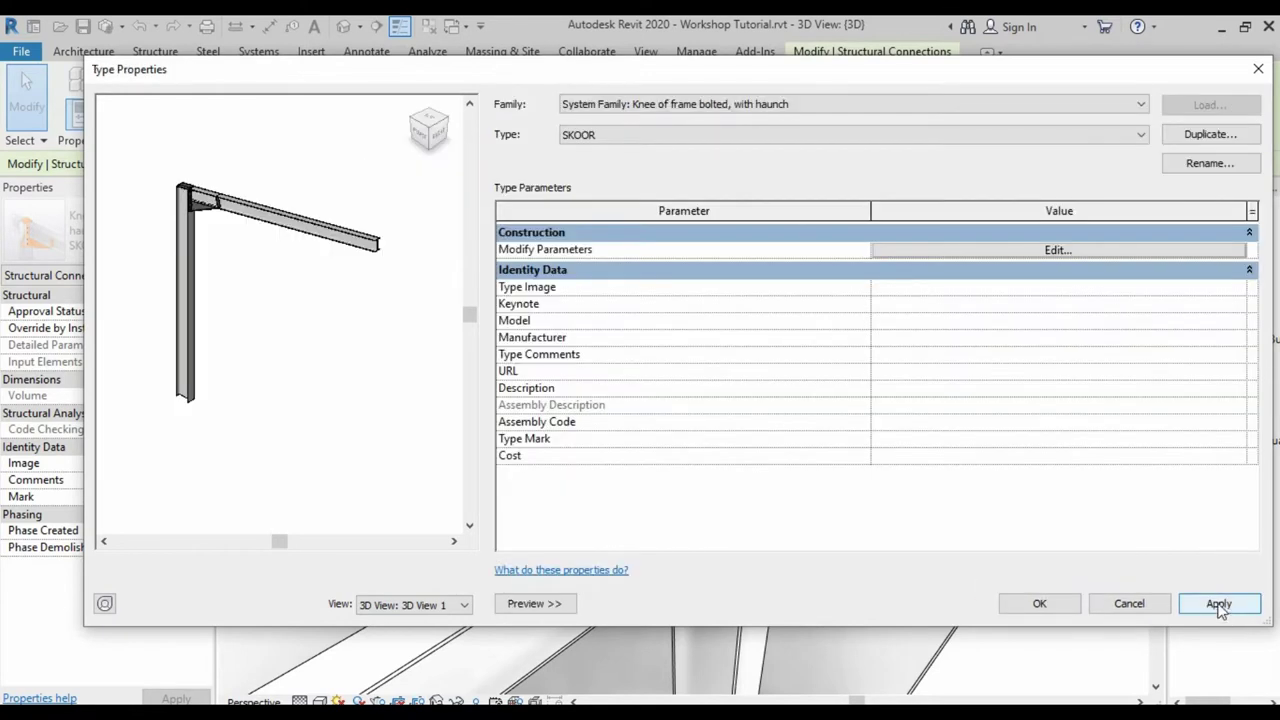
{"action": "left_click", "coordinate": [1218, 604]}
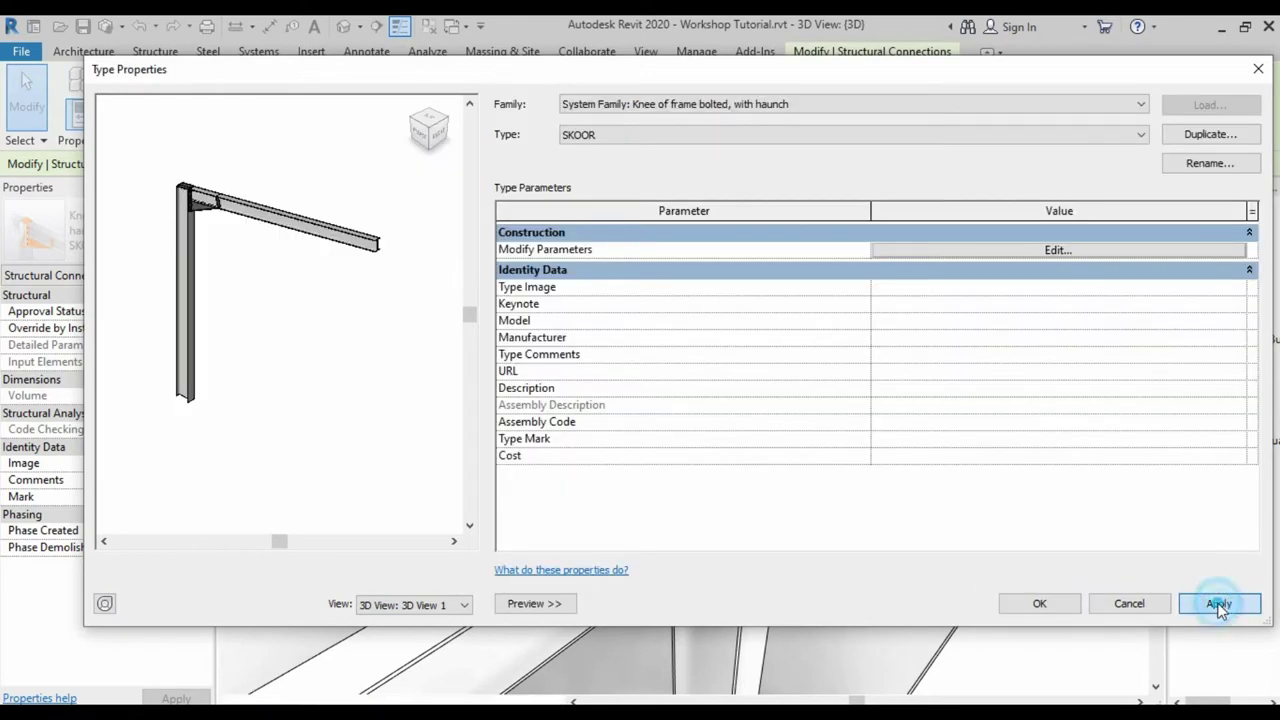
{"action": "left_click", "coordinate": [1218, 606]}
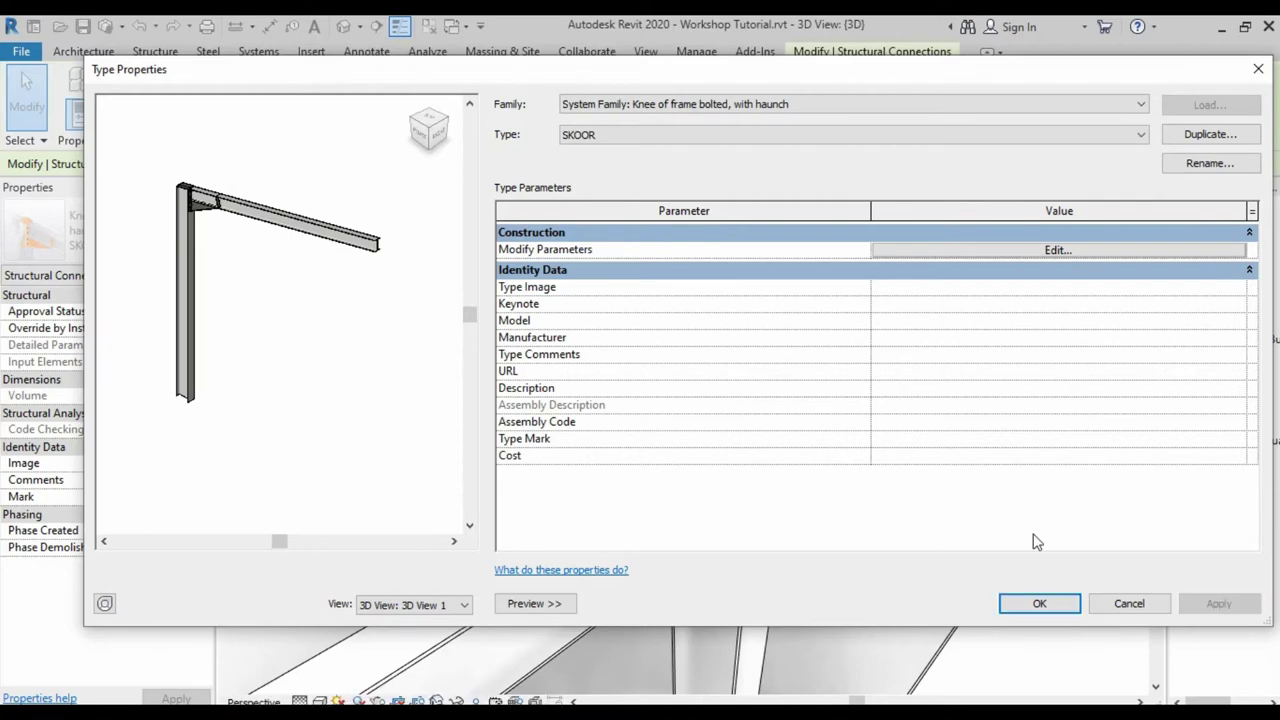
{"action": "left_click", "coordinate": [1042, 604]}
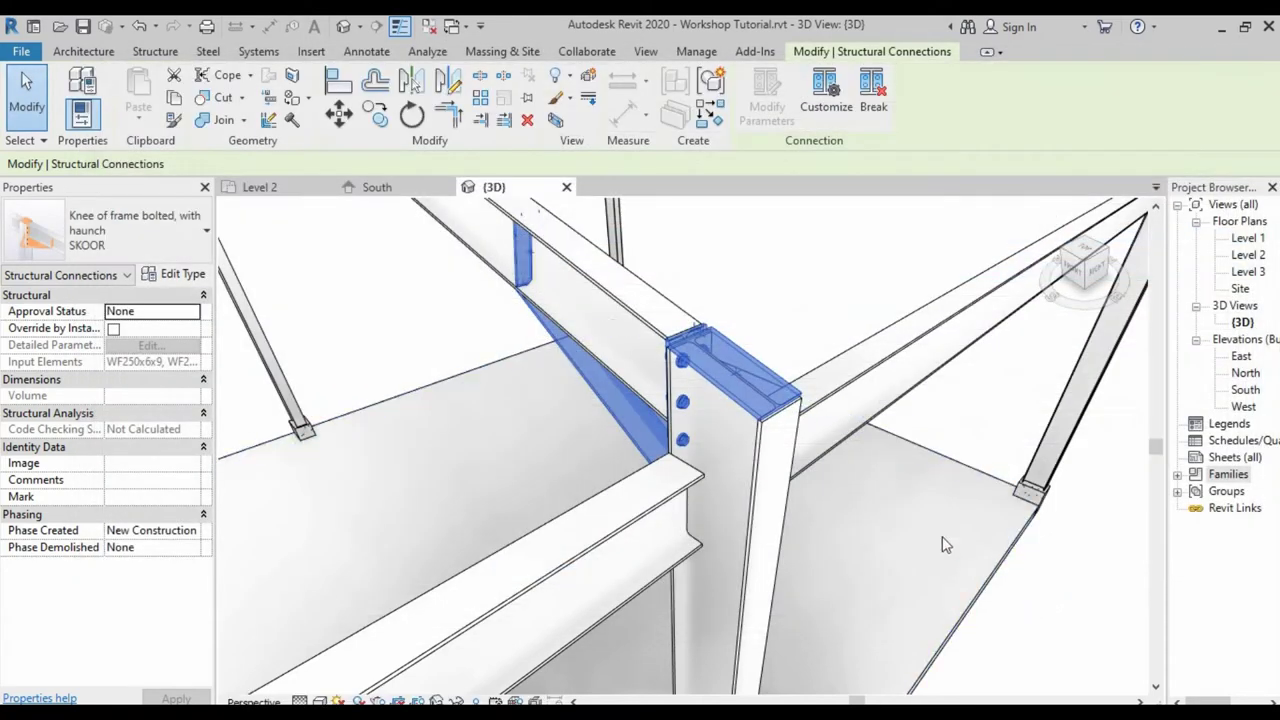
- Deselect the connection and pan the Level 2 plan to the beam-column end plate
{"action": "left_click", "coordinate": [400, 314]}
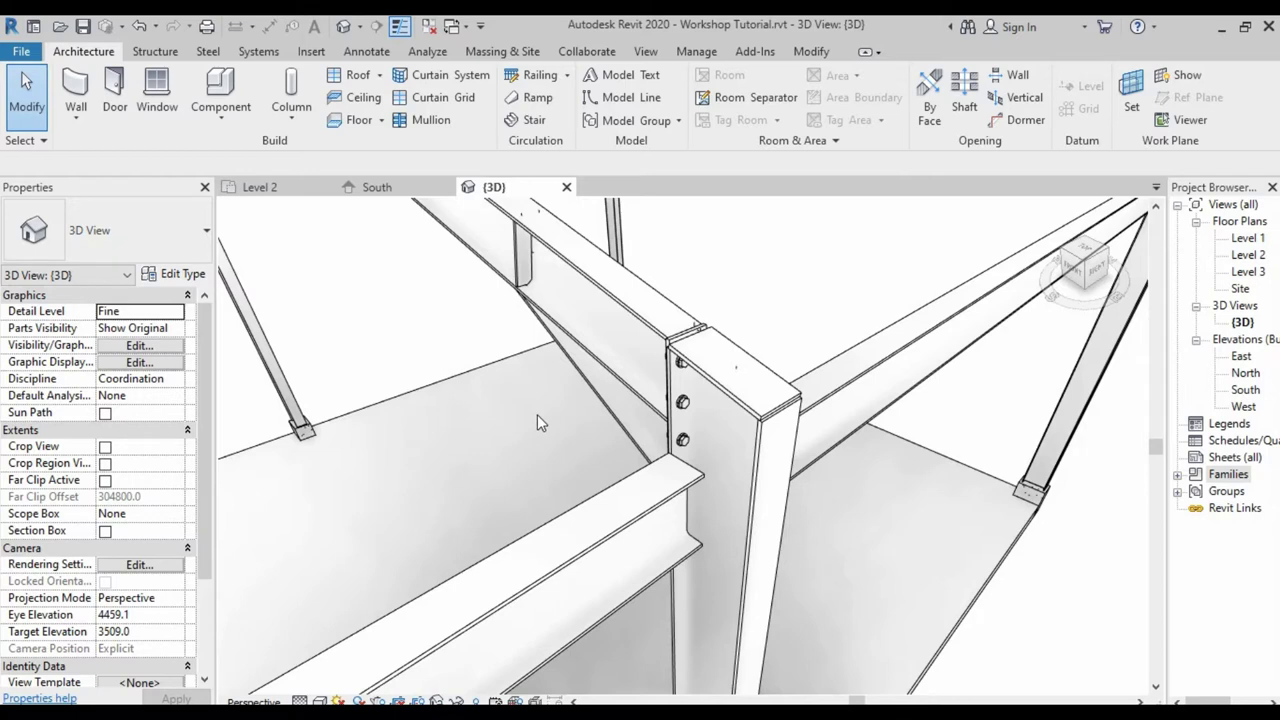
{"action": "left_click", "coordinate": [264, 188]}
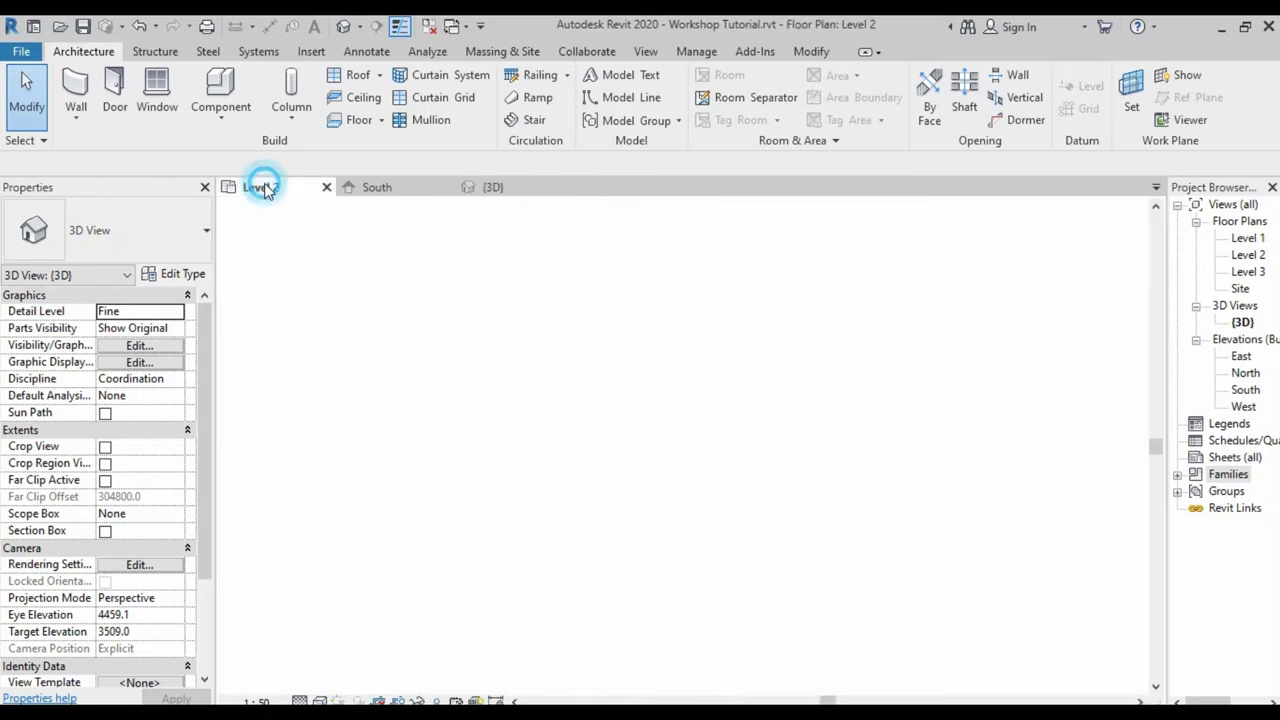
{"action": "middle_click_drag", "start_coordinate": [680, 451], "coordinate": [662, 461]}
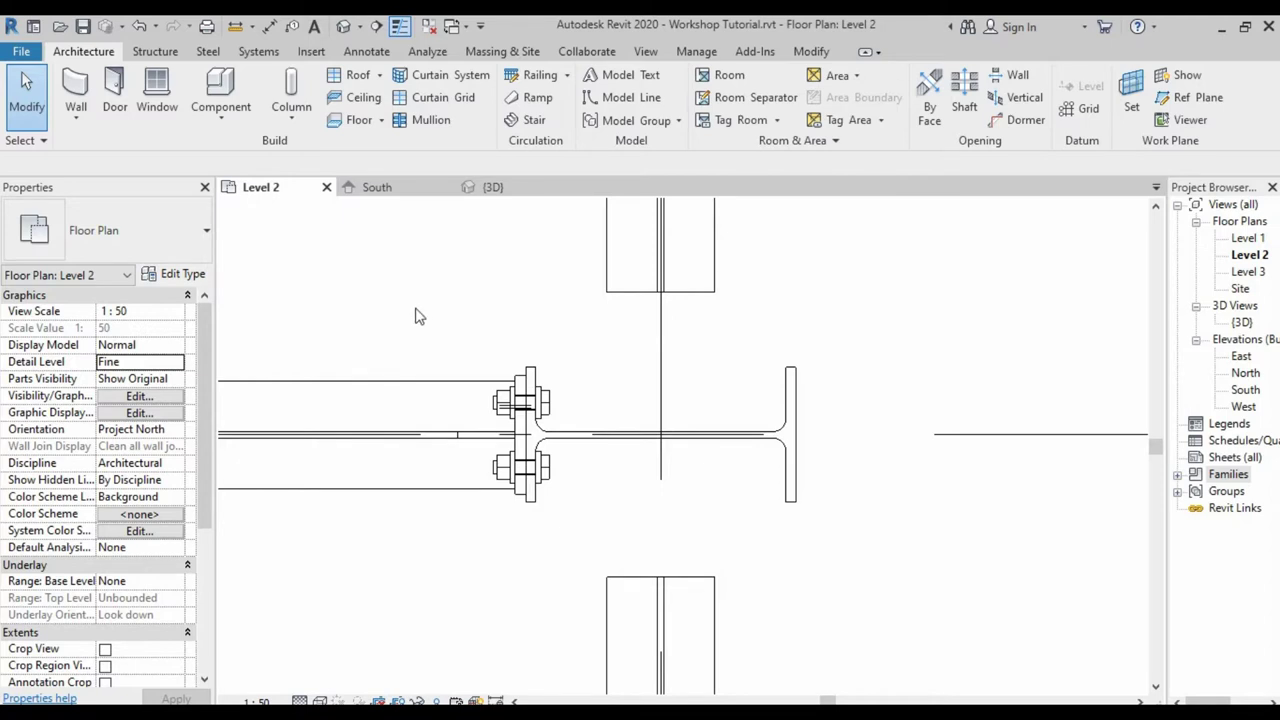
- Place an M_WT Shapes-Column T125x125x6x9 structural column at the grid intersection
{"action": "left_click", "coordinate": [155, 52]}
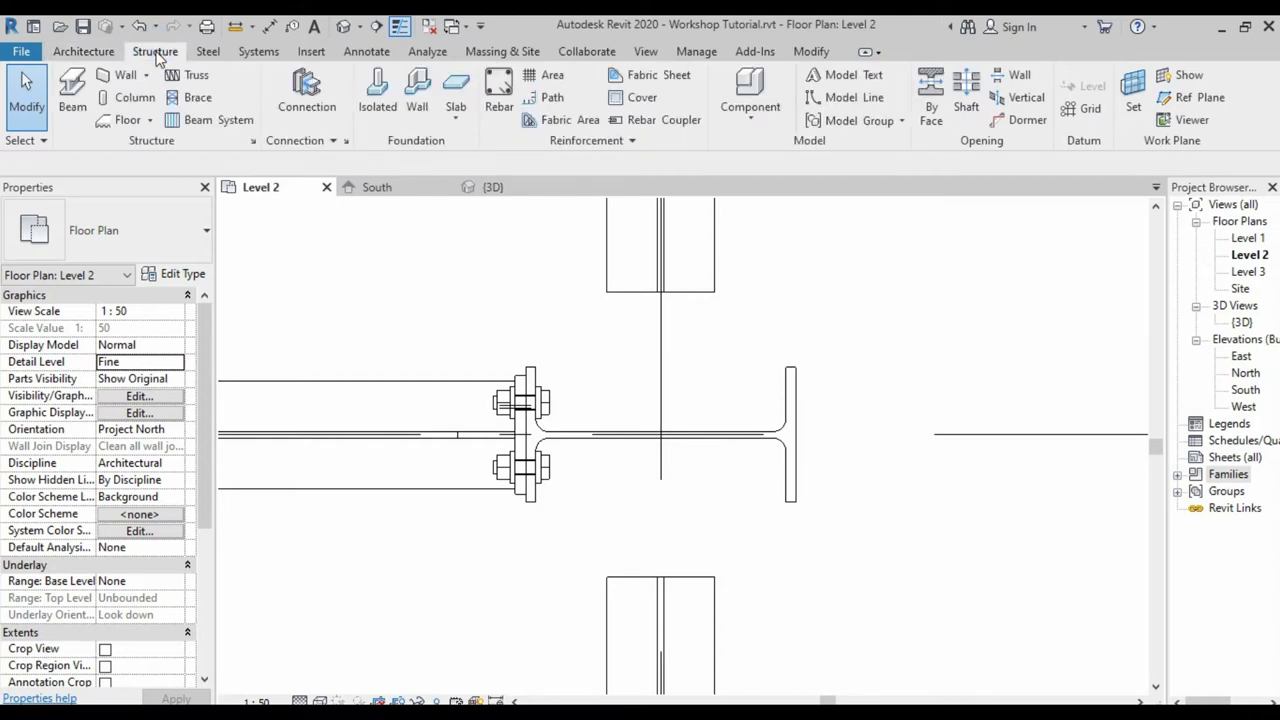
{"action": "left_click", "coordinate": [125, 100]}
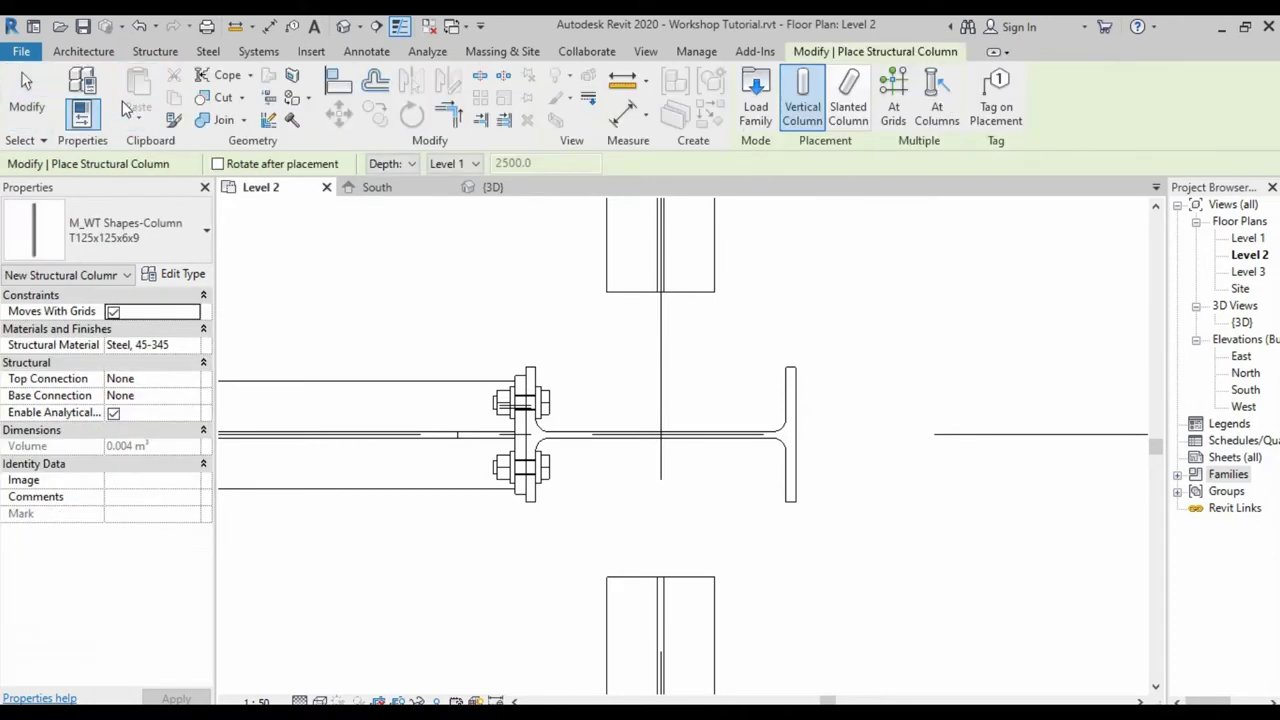
{"action": "left_click", "coordinate": [150, 237]}
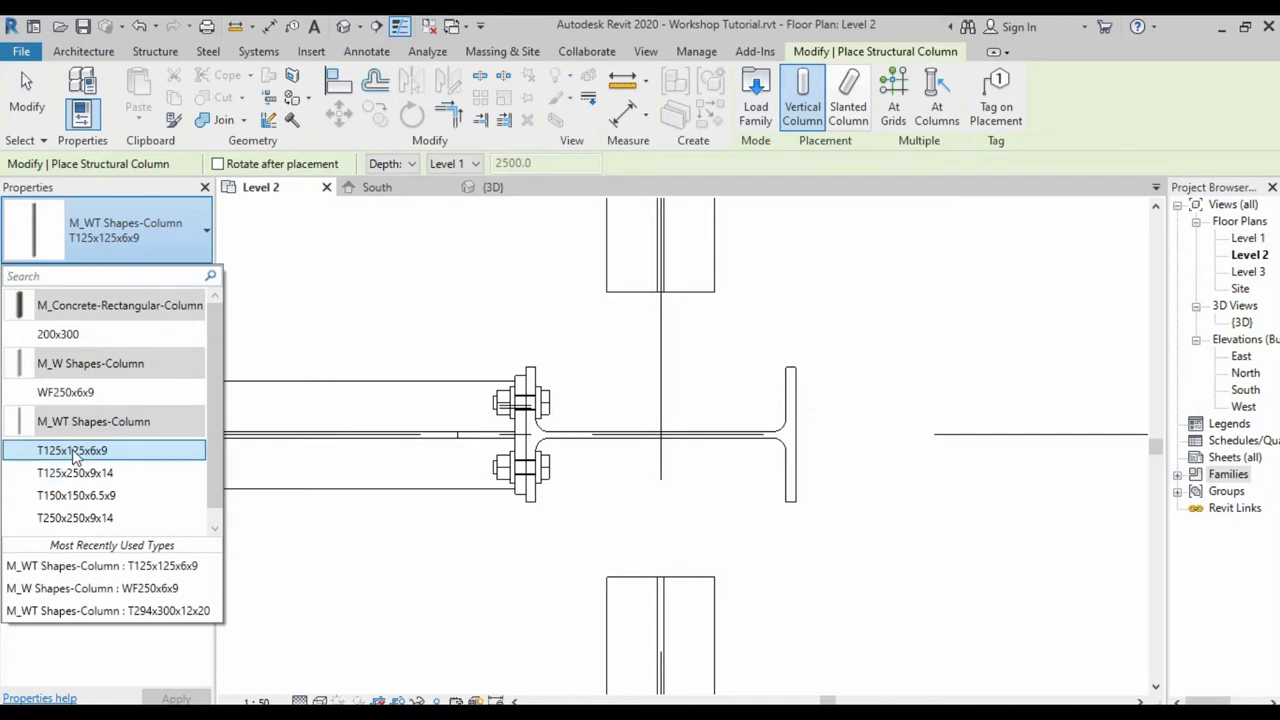
{"action": "left_click", "coordinate": [72, 451]}
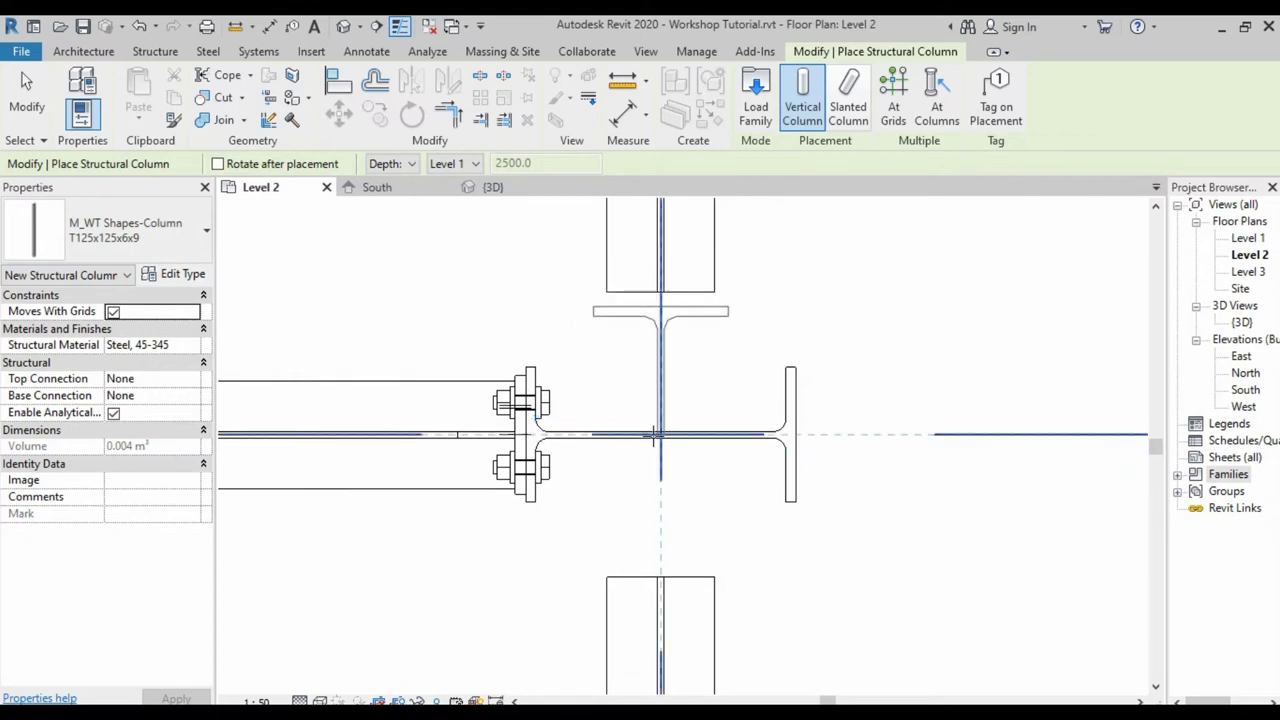
{"action": "scroll", "coordinate": [657, 430], "scroll_direction": "up", "scroll_amount": 1}
{"action": "scroll", "coordinate": [657, 430], "scroll_direction": "up", "scroll_amount": 1}
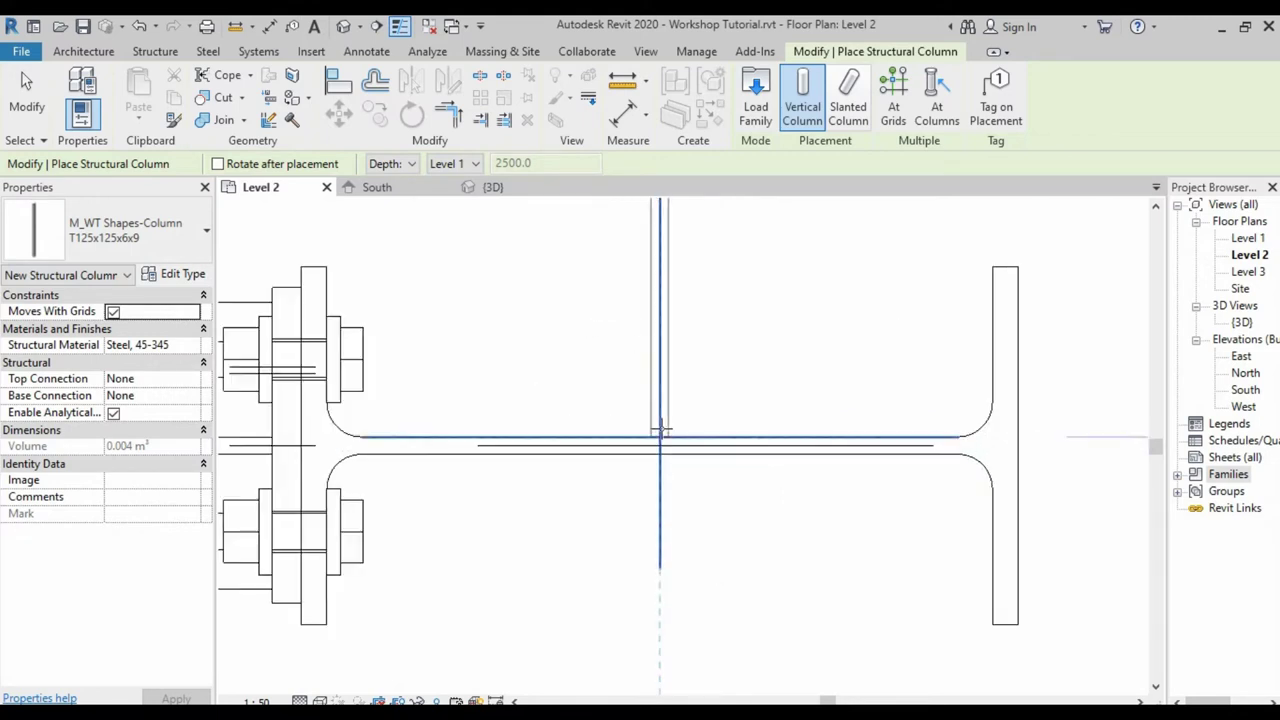
{"action": "scroll", "coordinate": [657, 430], "scroll_direction": "up", "scroll_amount": 1}
{"action": "scroll", "coordinate": [657, 430], "scroll_direction": "up", "scroll_amount": 1}
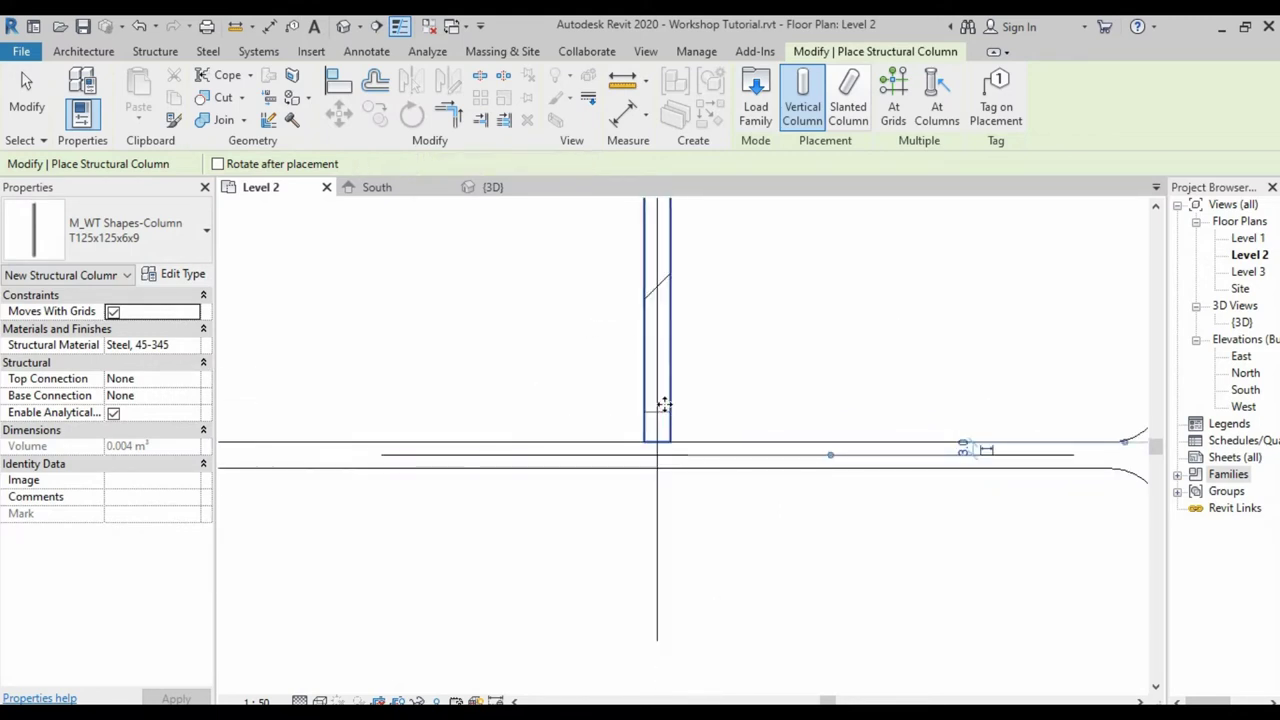
{"action": "scroll", "coordinate": [645, 418], "scroll_direction": "up", "scroll_amount": 1}
{"action": "scroll", "coordinate": [642, 415], "scroll_direction": "down", "scroll_amount": 1}
{"action": "scroll", "coordinate": [630, 430], "scroll_direction": "down", "scroll_amount": 1}
{"action": "scroll", "coordinate": [610, 450], "scroll_direction": "down", "scroll_amount": 1}
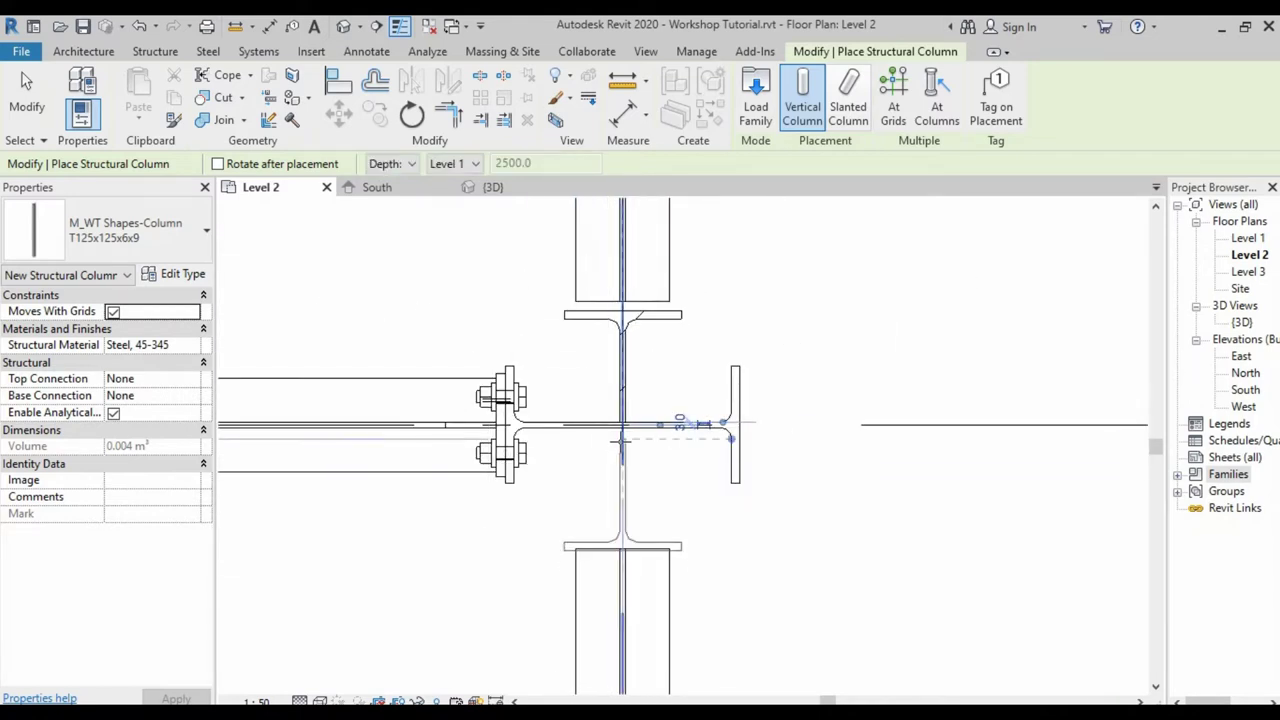
{"action": "scroll", "coordinate": [621, 438], "scroll_direction": "up", "scroll_amount": 1}
{"action": "scroll", "coordinate": [621, 438], "scroll_direction": "up", "scroll_amount": 2}
{"action": "scroll", "coordinate": [625, 420], "scroll_direction": "up", "scroll_amount": 2}
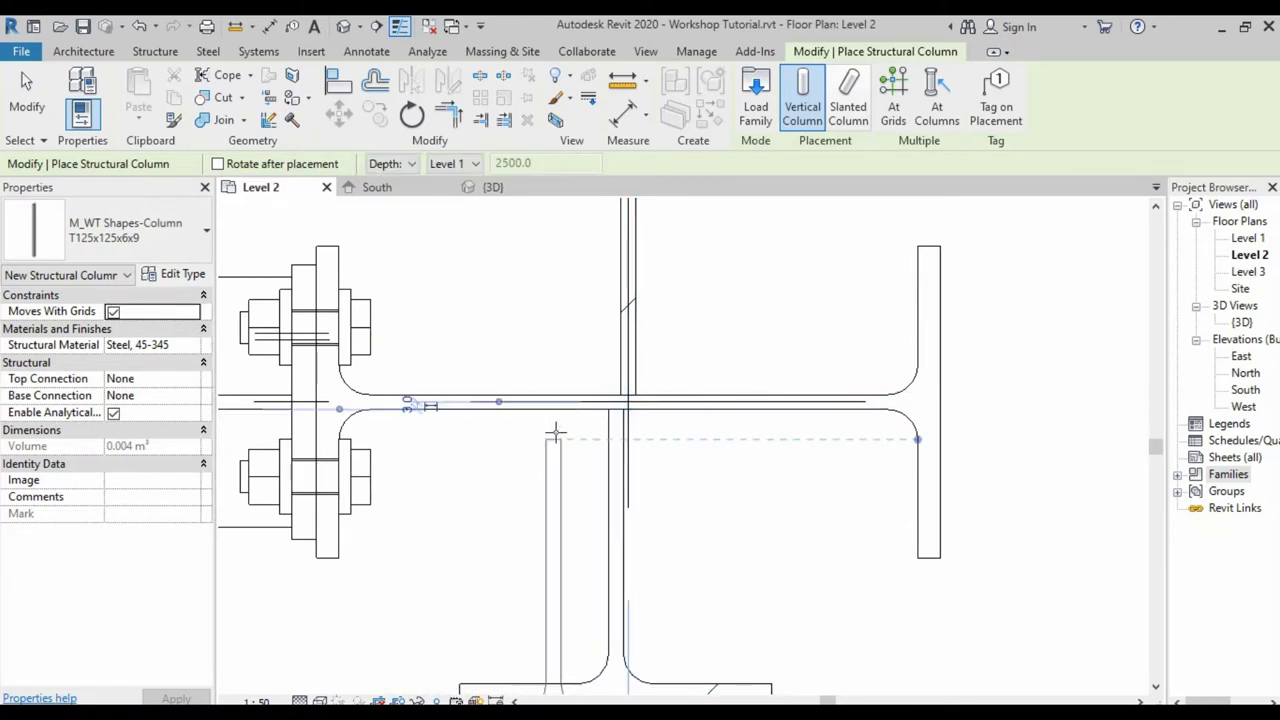
{"action": "key", "text": "Escape"}
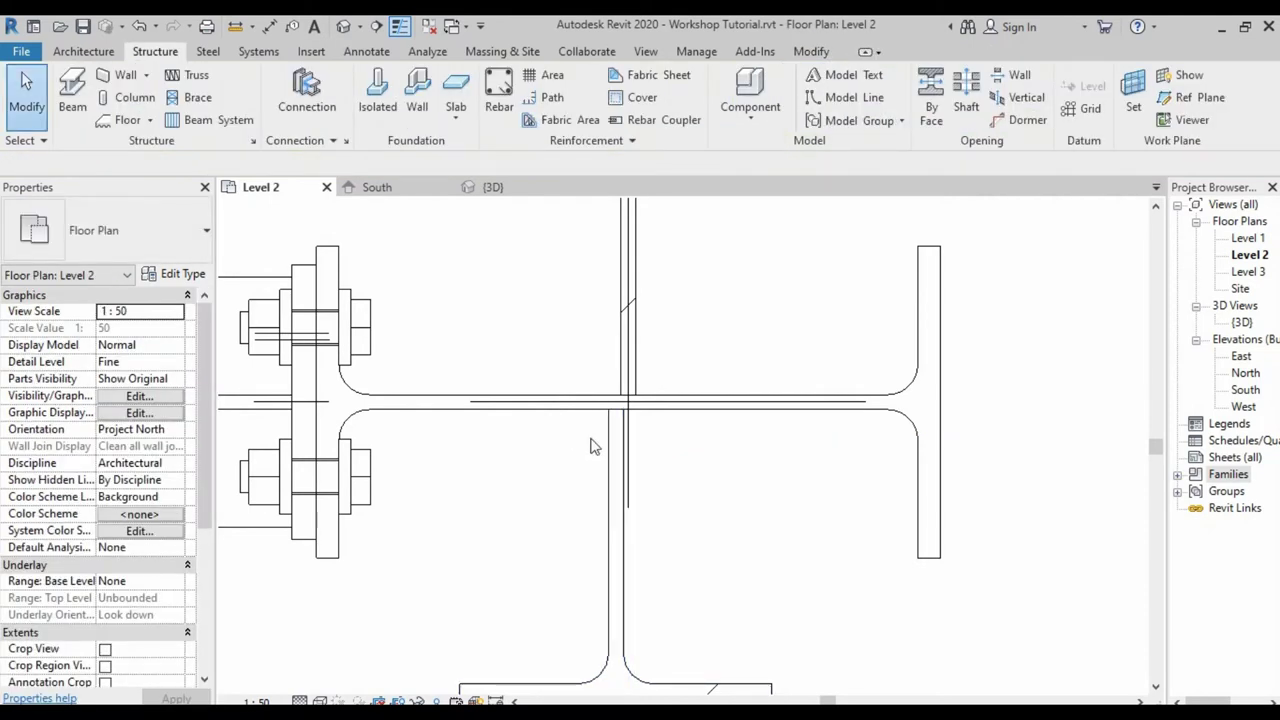
- Use Align (AL) to line the lower T-shaped member up under the upper one
{"action": "key", "text": "a"}
{"action": "key", "text": "l"}
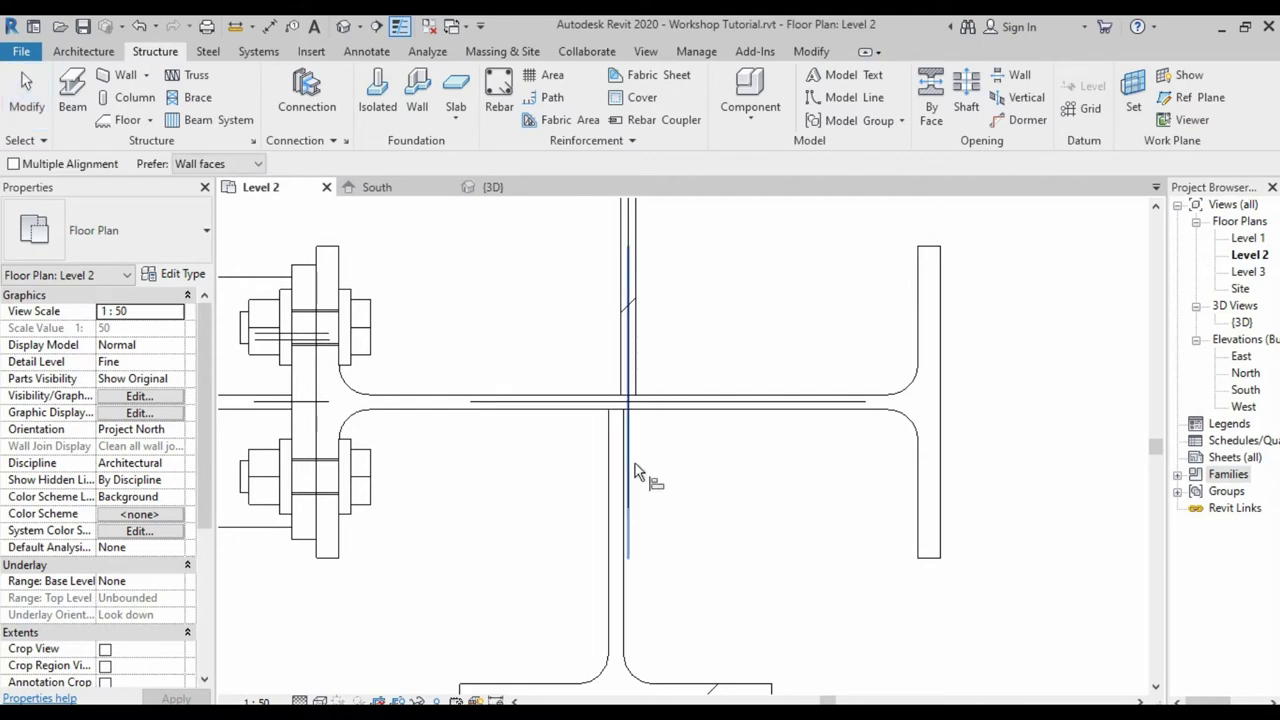
{"action": "left_click", "coordinate": [635, 463]}
{"action": "left_click", "coordinate": [618, 470]}
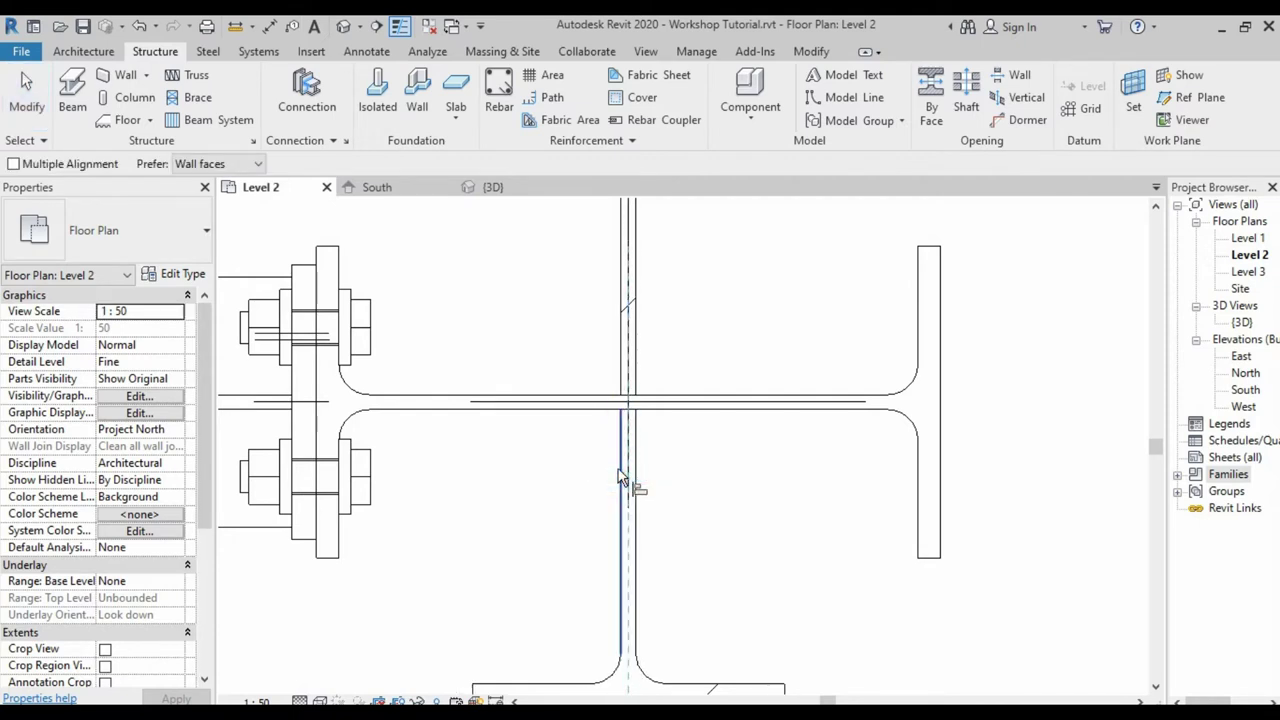
{"action": "key", "text": "Escape"}
{"action": "key", "text": "Escape"}
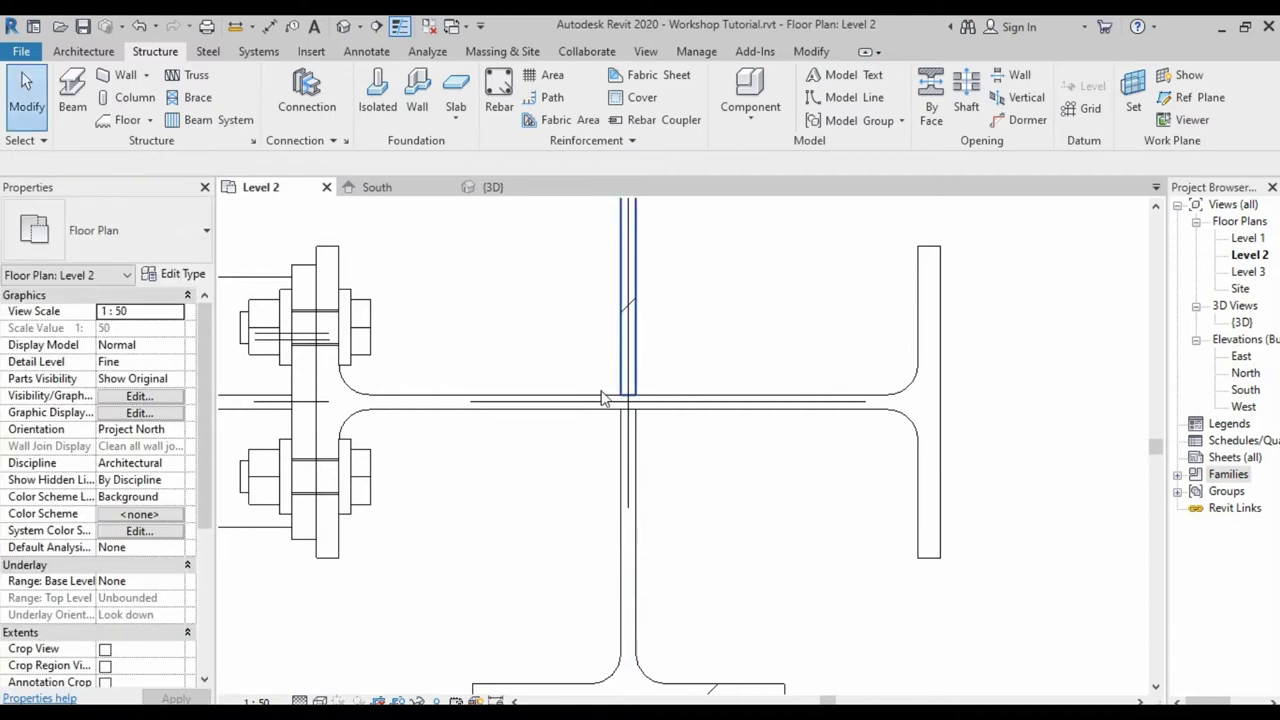
- Give both tee columns a 3600 base offset and a -200 top offset
{"action": "scroll", "coordinate": [600, 398], "scroll_direction": "down", "scroll_amount": 1}
{"action": "scroll", "coordinate": [580, 435], "scroll_direction": "down", "scroll_amount": 1}
{"action": "scroll", "coordinate": [597, 440], "scroll_direction": "down", "scroll_amount": 1}
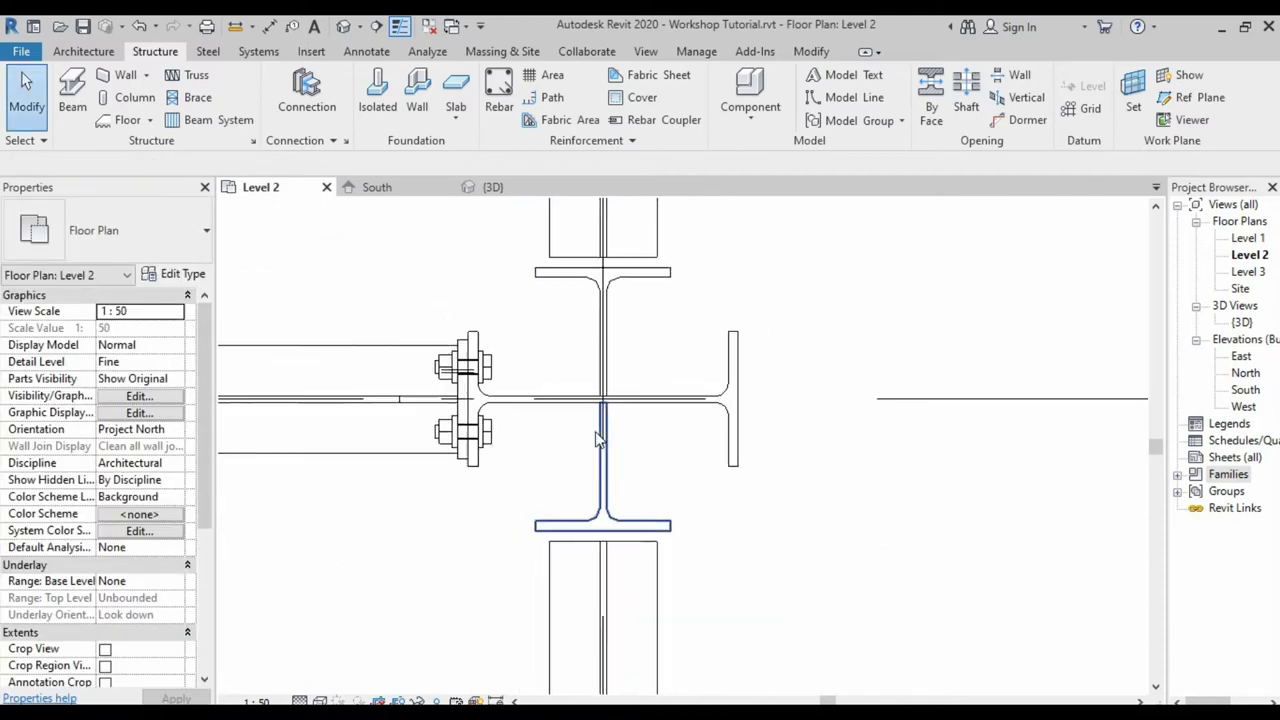
{"action": "scroll", "coordinate": [597, 440], "scroll_direction": "up", "scroll_amount": 1}
{"action": "scroll", "coordinate": [529, 391], "scroll_direction": "up", "scroll_amount": 1}
{"action": "scroll", "coordinate": [543, 391], "scroll_direction": "up", "scroll_amount": 1}
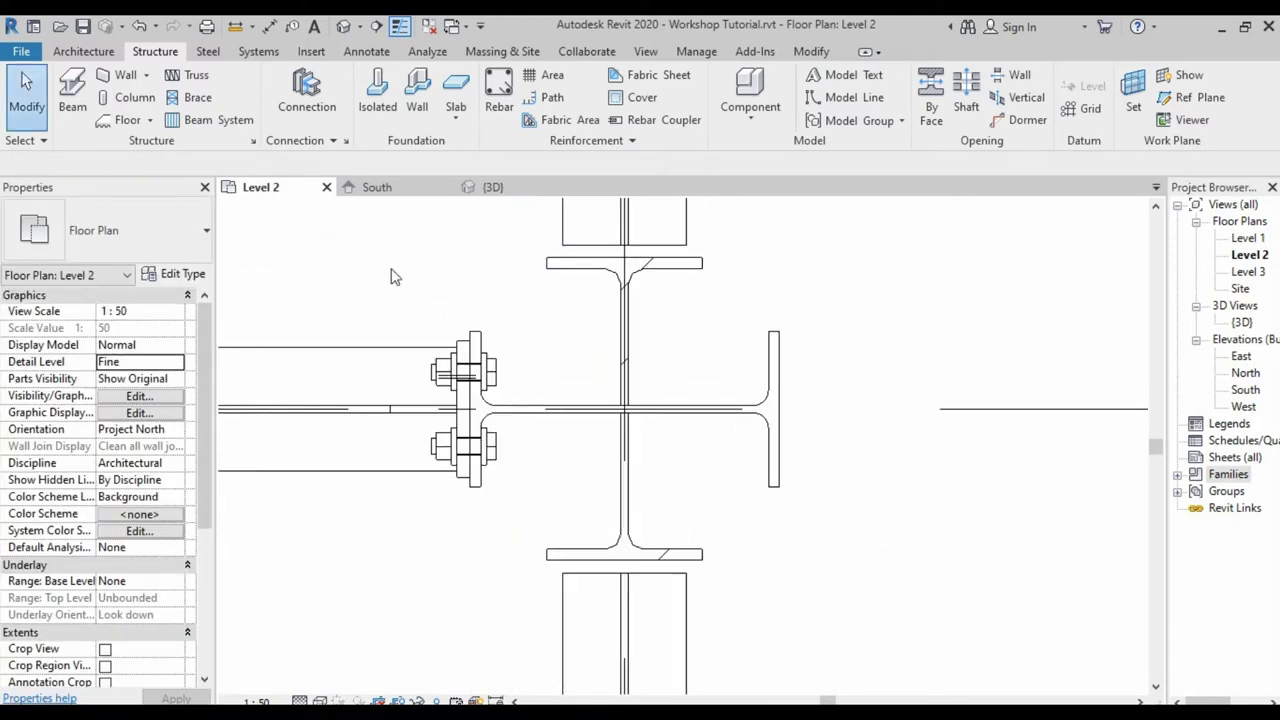
{"action": "left_click", "coordinate": [546, 272]}
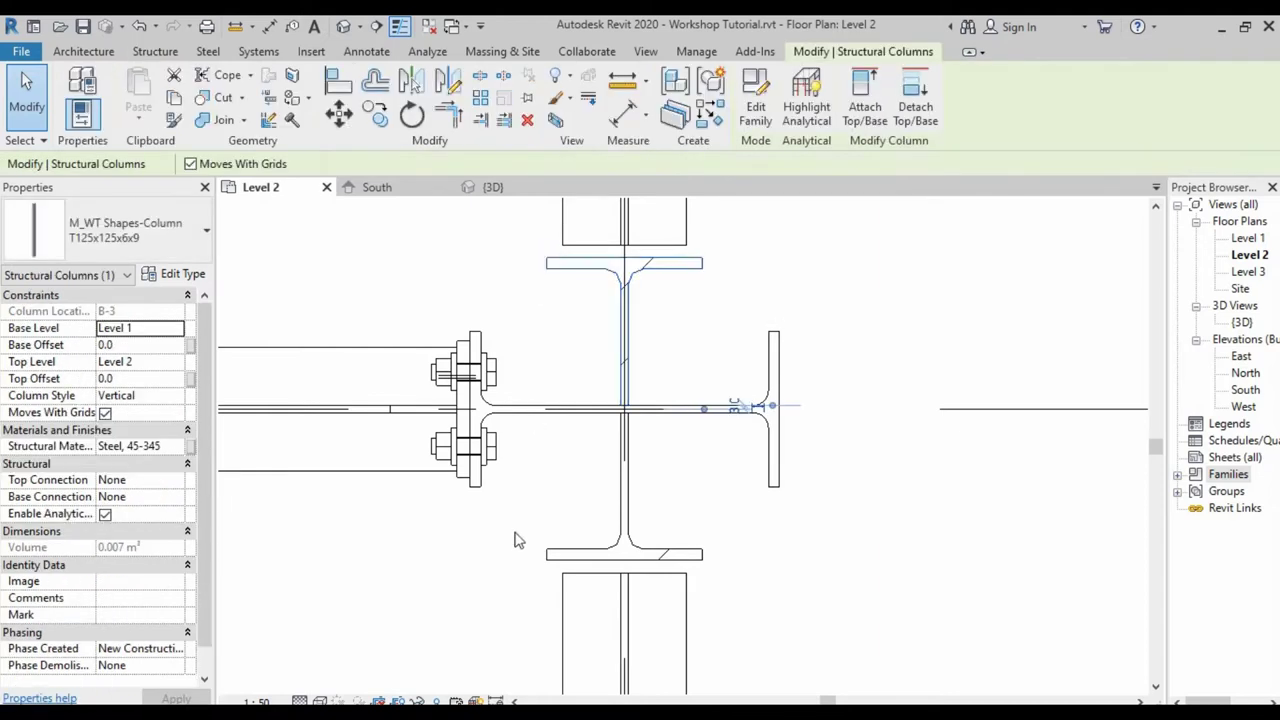
{"action": "left_click", "coordinate": [557, 551], "text": "ctrl"}
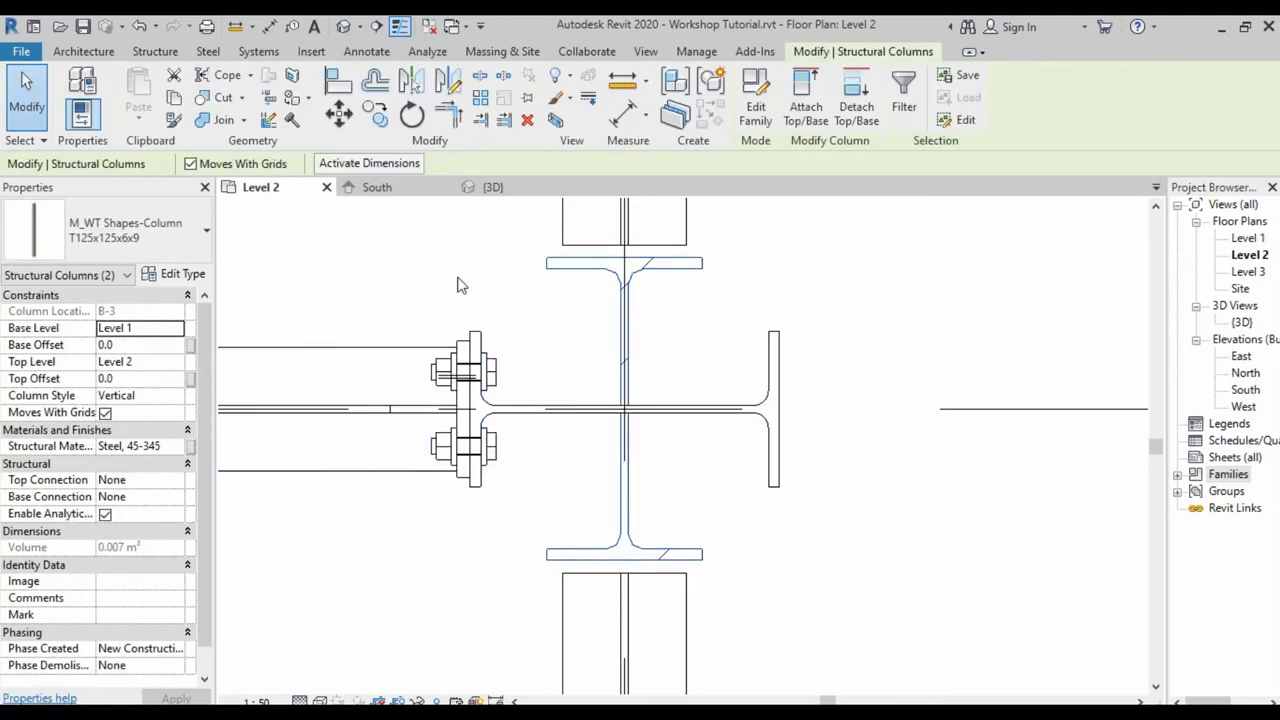
{"action": "left_click", "coordinate": [130, 345]}
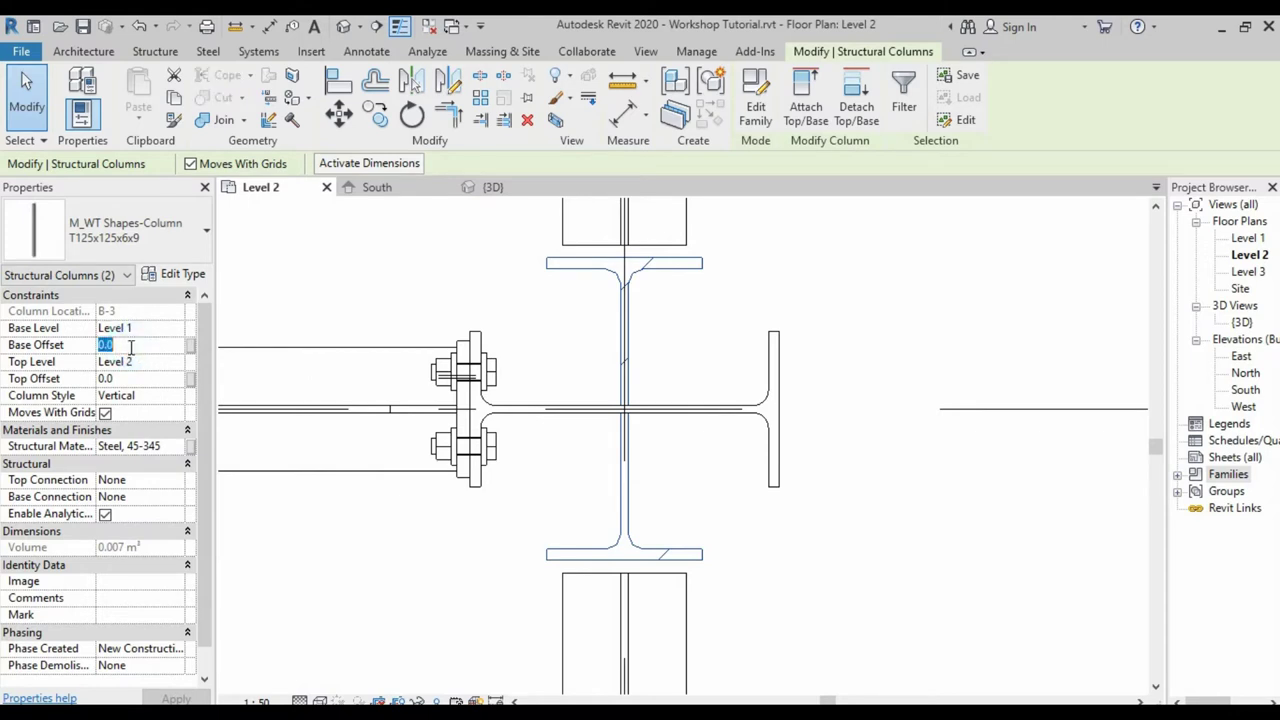
{"action": "type", "text": "36"}
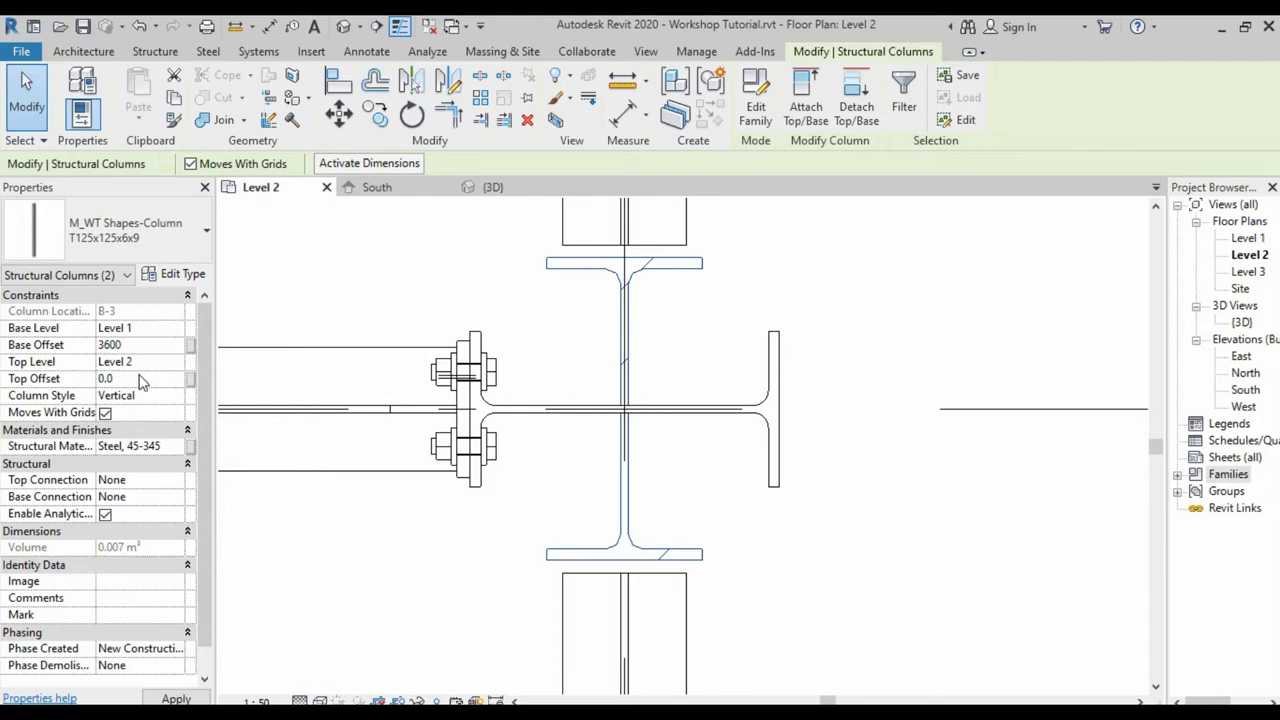
{"action": "left_click", "coordinate": [120, 381]}
{"action": "type", "text": "-200"}
{"action": "key", "text": "Return"}
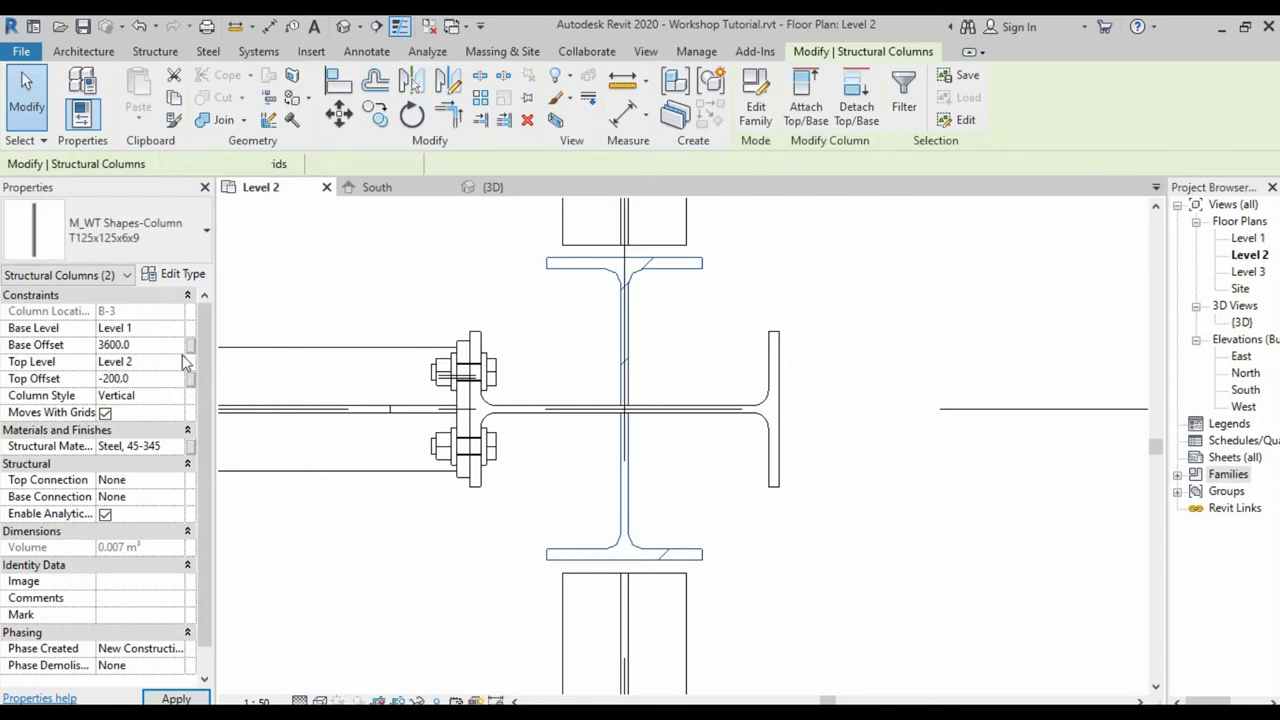
- Deselect the columns and zoom in on the knee connection in the 3D view
{"action": "left_click", "coordinate": [418, 262]}
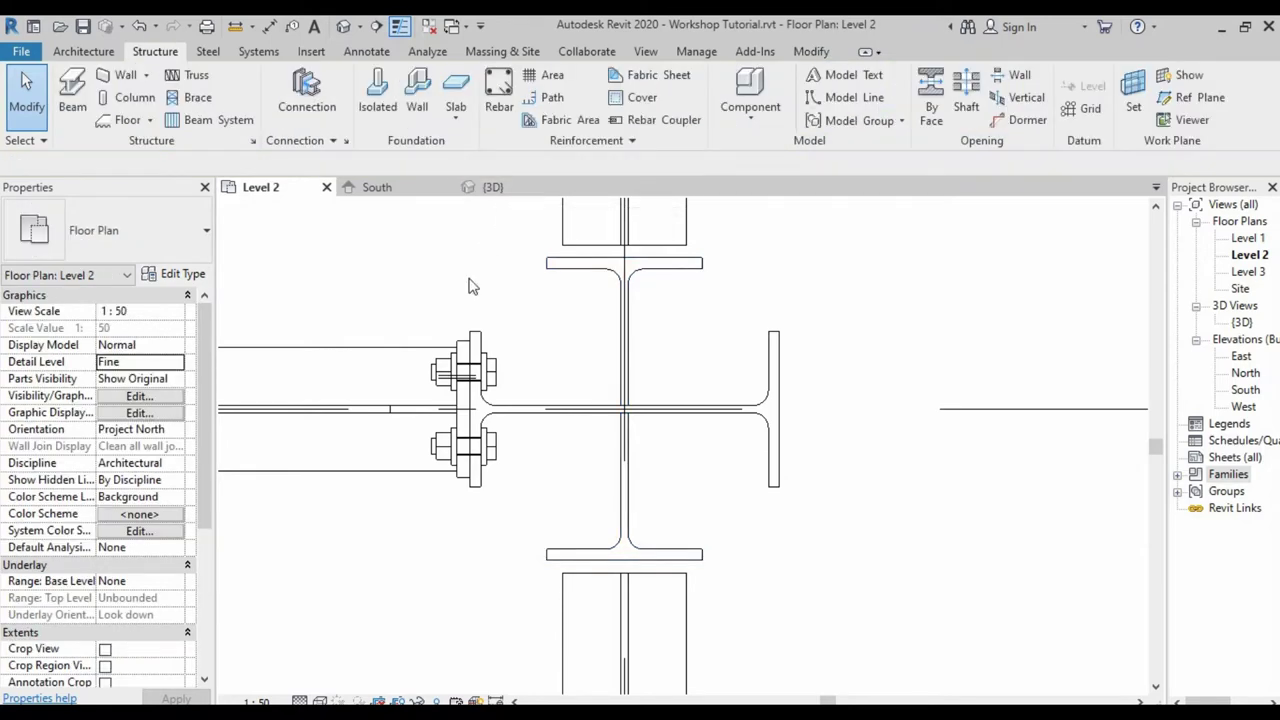
{"action": "left_click", "coordinate": [505, 187]}
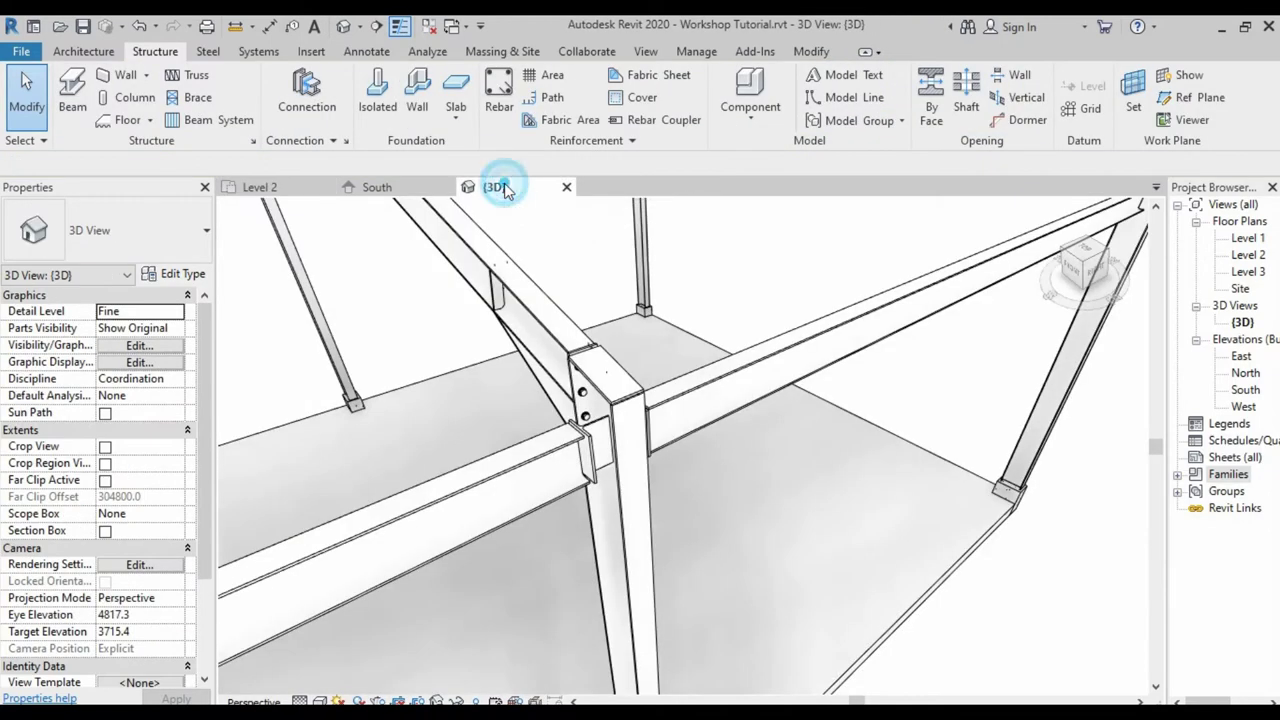
{"action": "scroll", "coordinate": [570, 458], "scroll_direction": "up", "scroll_amount": 1}
{"action": "scroll", "coordinate": [585, 450], "scroll_direction": "up", "scroll_amount": 1}
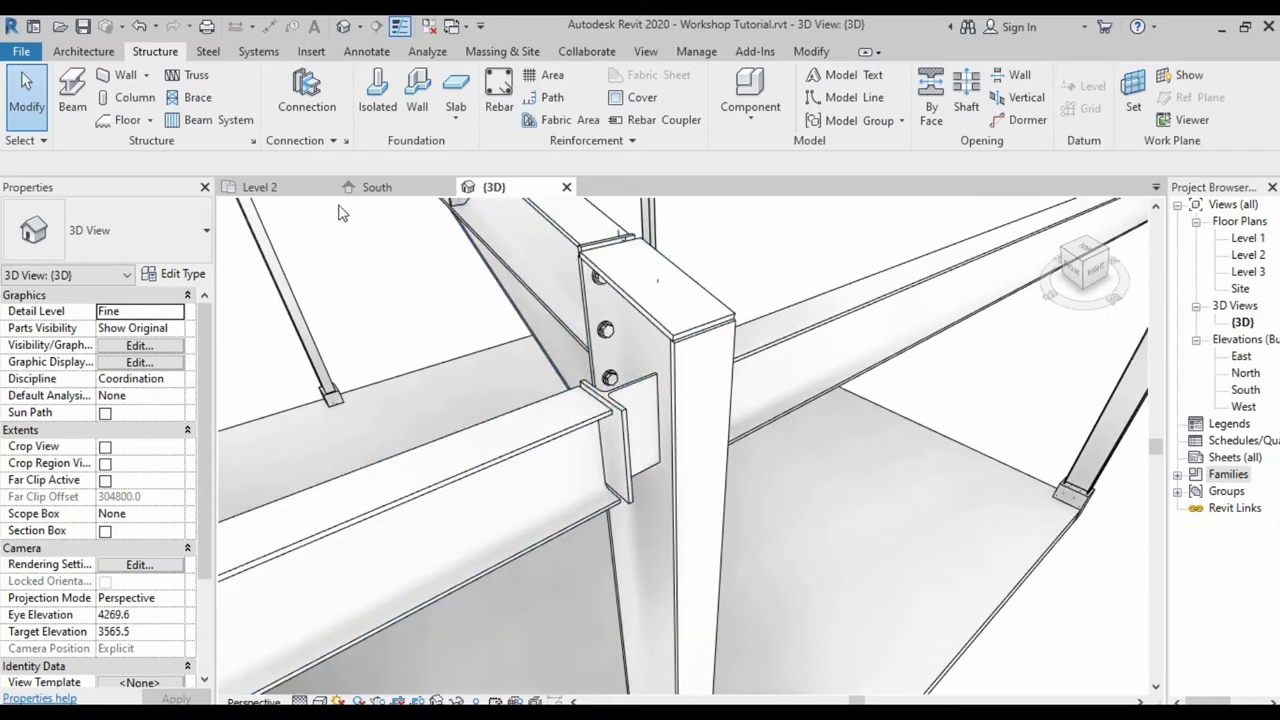
- Back on the Level 2 plan, start a new steel plate
{"action": "left_click", "coordinate": [279, 192]}
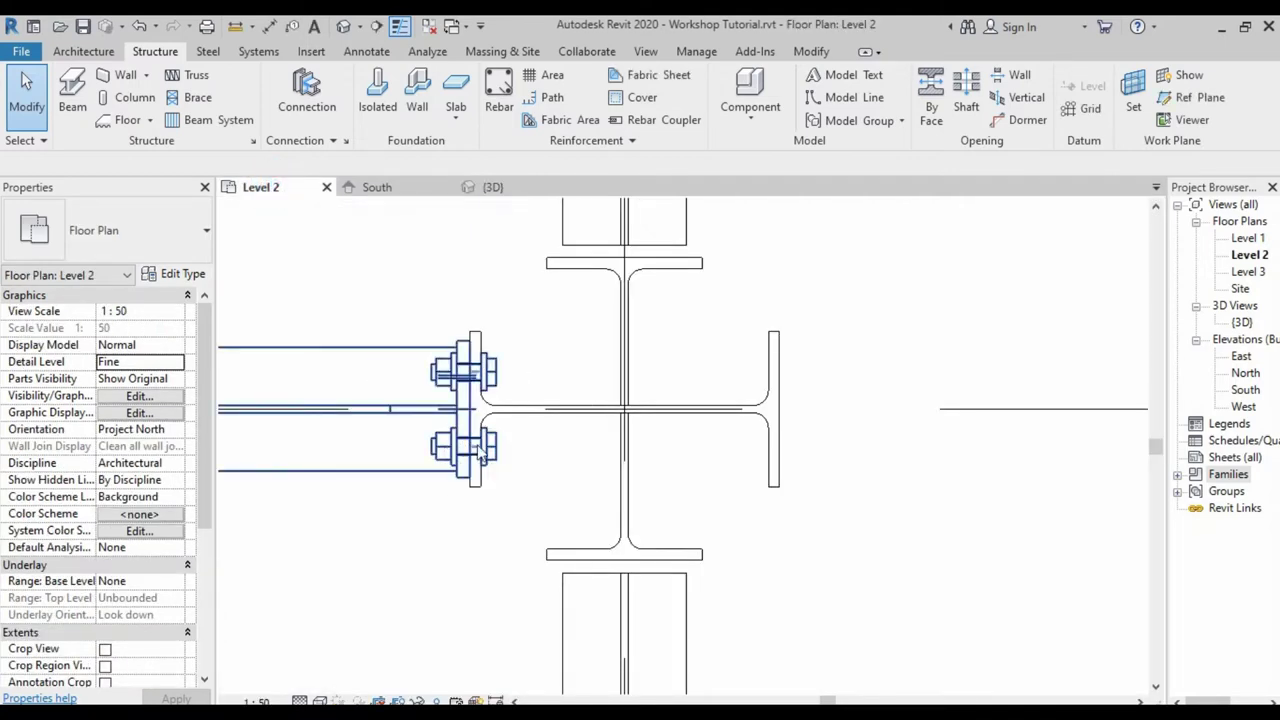
{"action": "scroll", "coordinate": [483, 455], "scroll_direction": "up", "scroll_amount": 1}
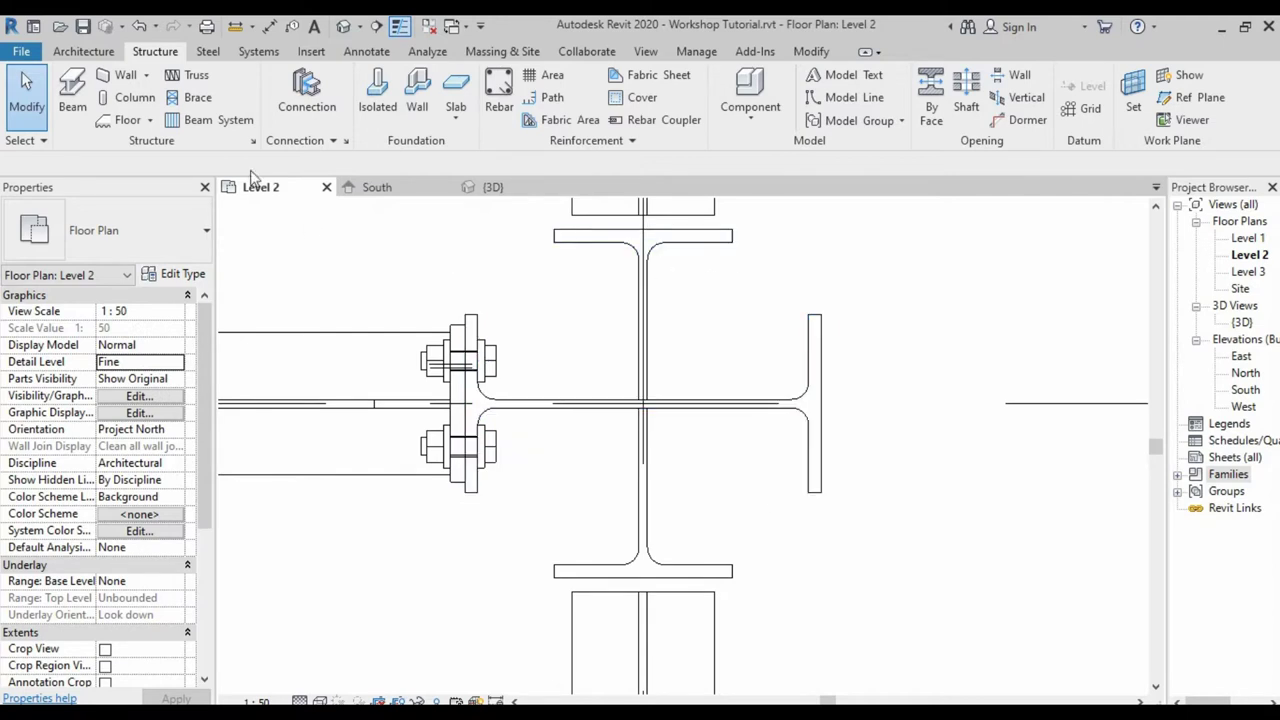
{"action": "left_click", "coordinate": [209, 53]}
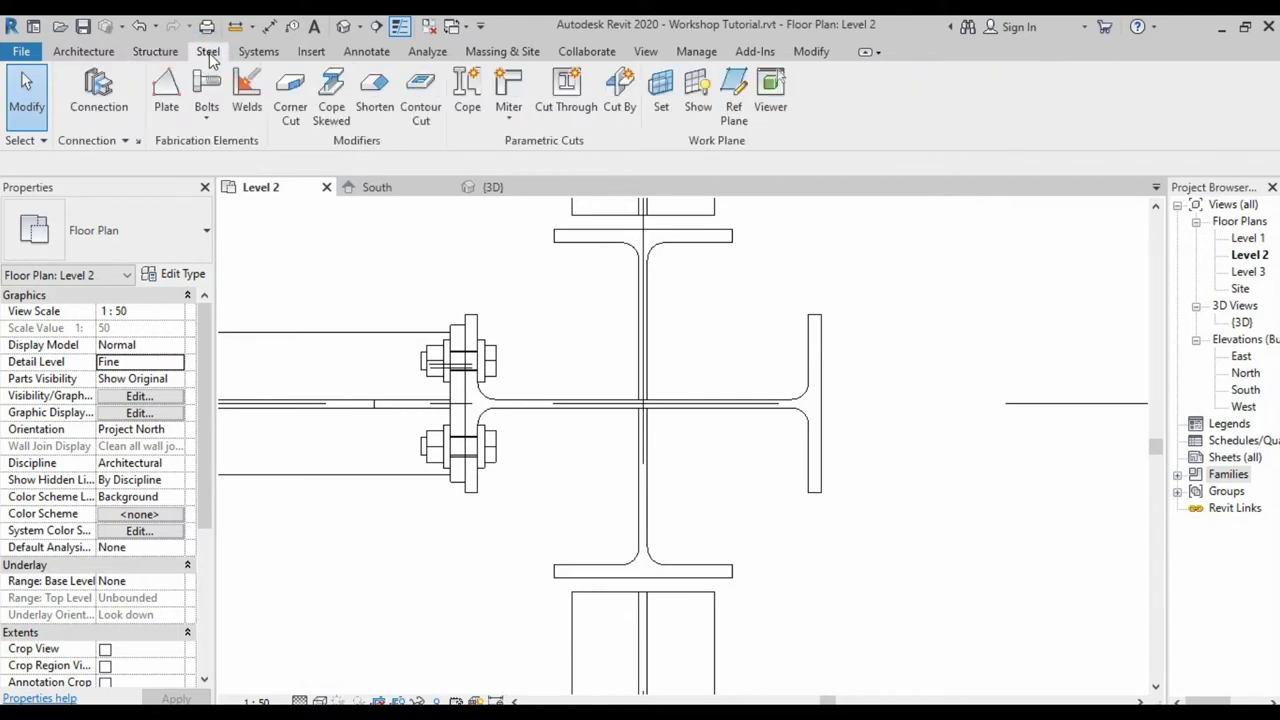
{"action": "left_click", "coordinate": [168, 100]}
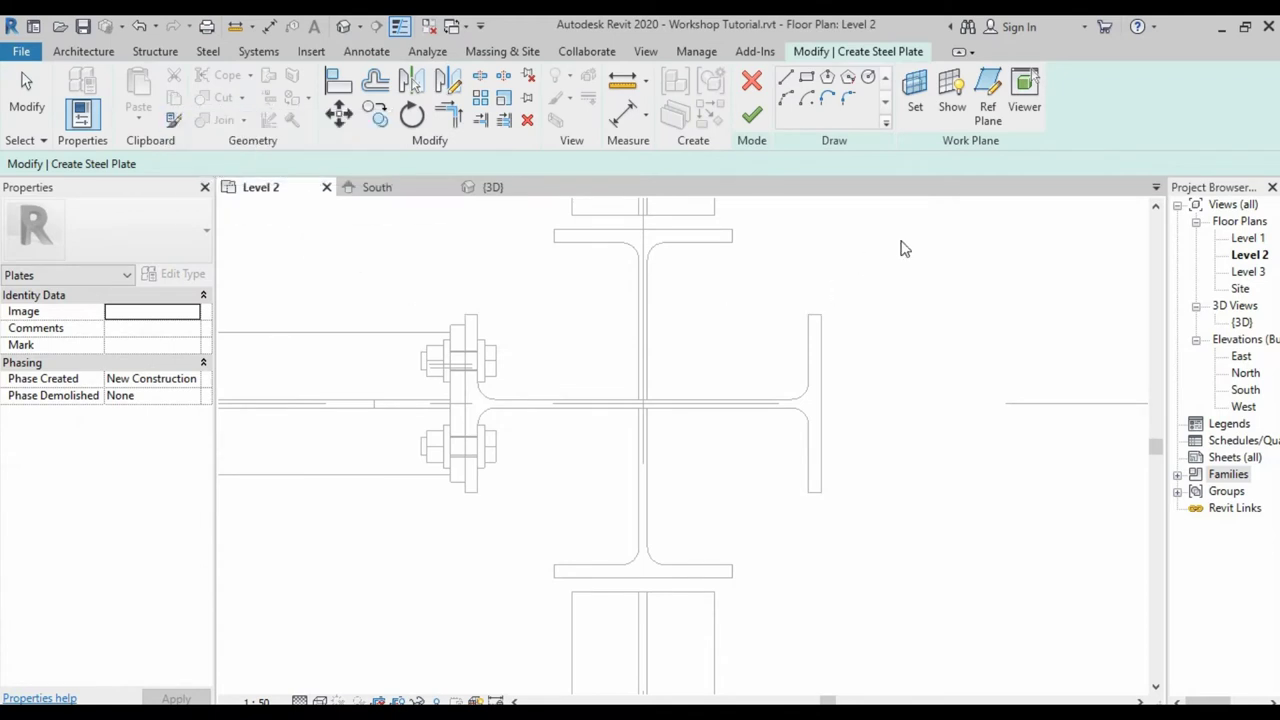
- Pick the T125x125x6x9 tee column's face as the plate's work plane
{"action": "left_click", "coordinate": [916, 102]}
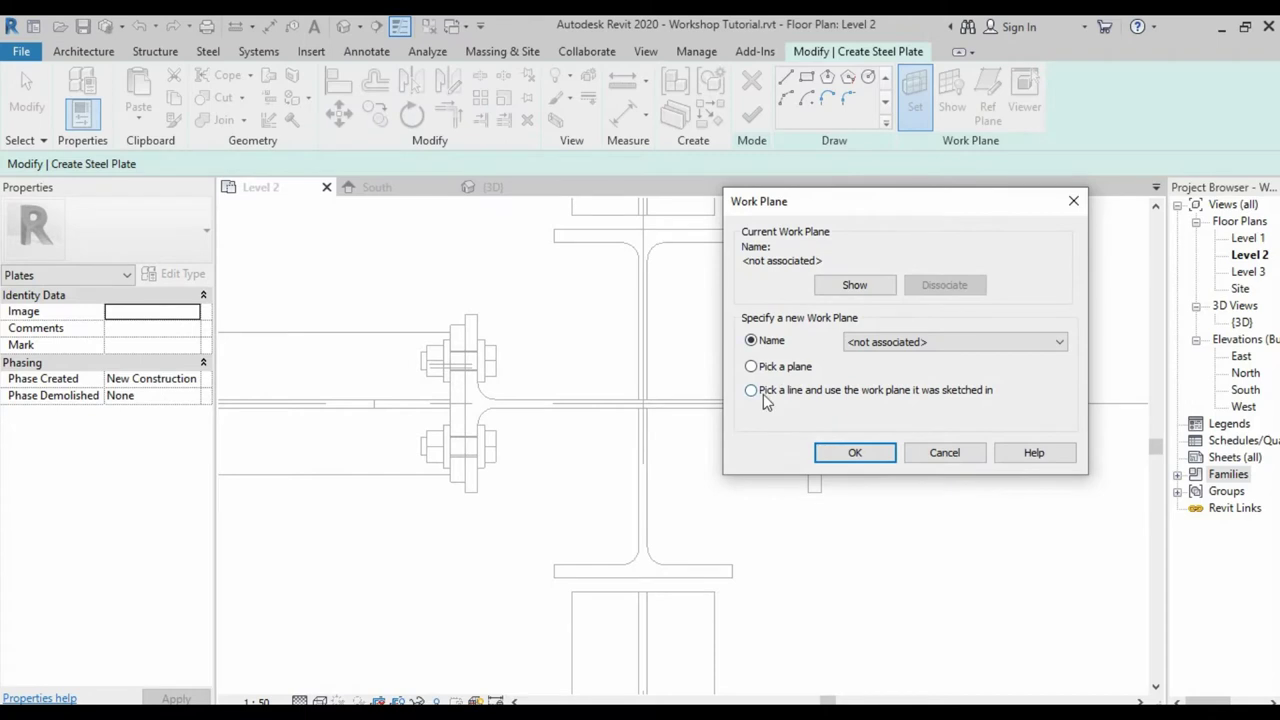
{"action": "left_click", "coordinate": [751, 367]}
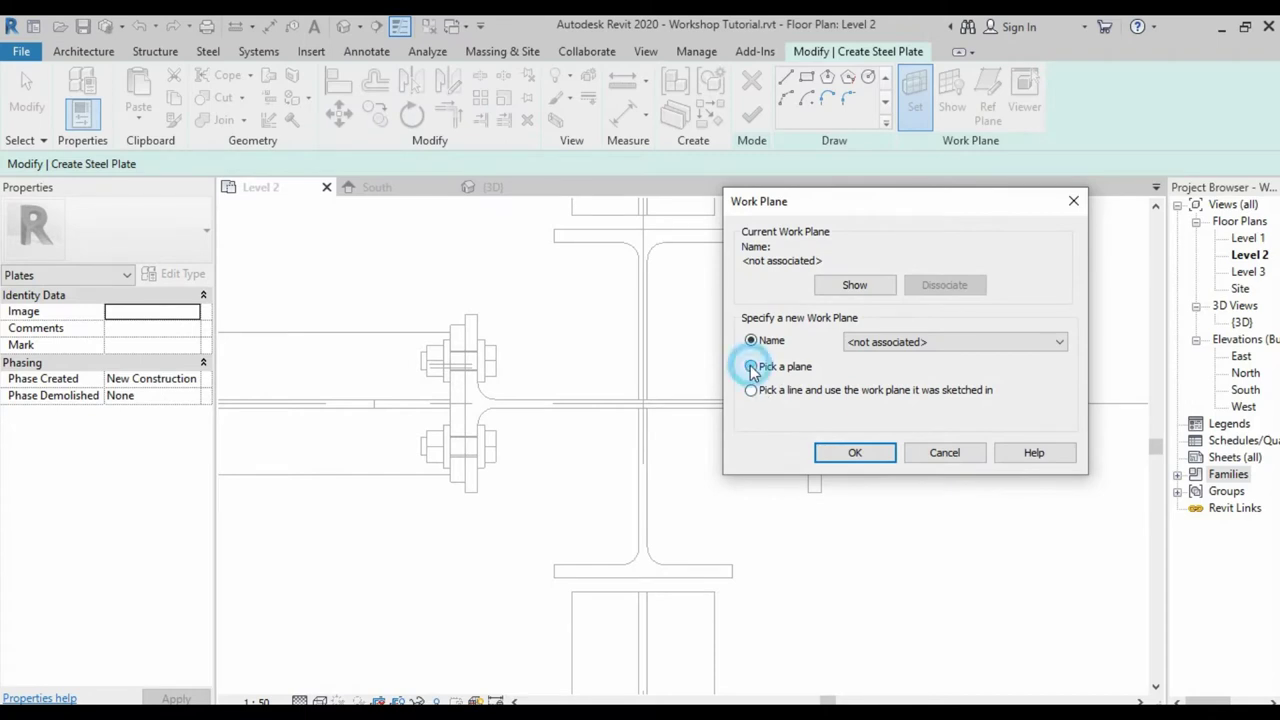
{"action": "left_click", "coordinate": [855, 455]}
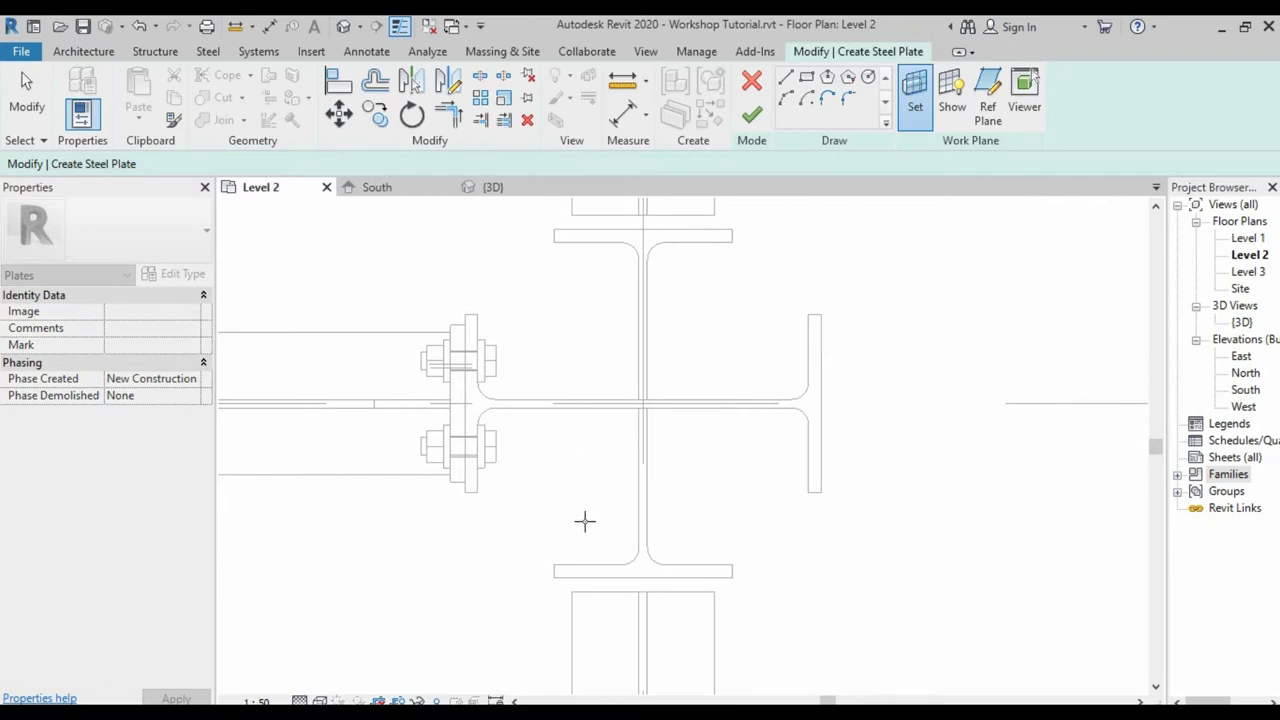
{"action": "scroll", "coordinate": [590, 528], "scroll_direction": "up", "scroll_amount": 1}
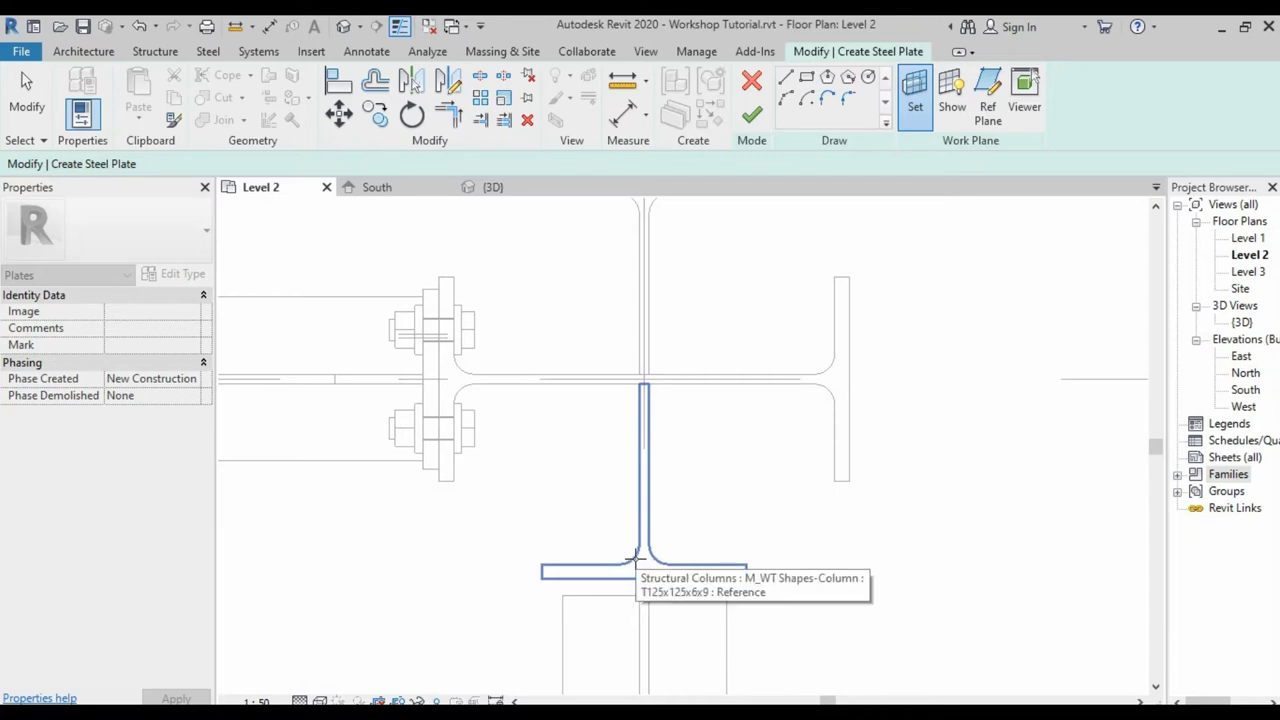
{"action": "left_click", "coordinate": [634, 557]}
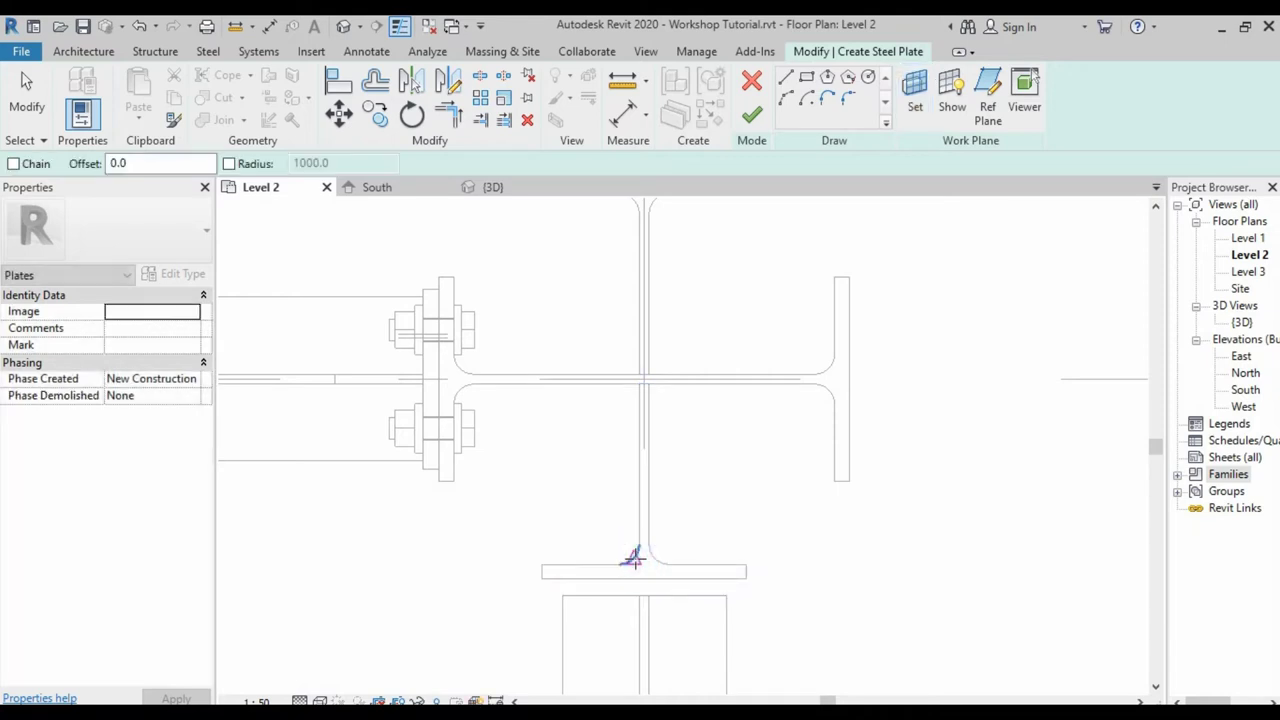
- Sketch the plate's chamfered diagonal and flange edge, filleting the inner flange-root corner
{"action": "left_click", "coordinate": [786, 78]}
{"action": "left_click", "coordinate": [455, 405]}
{"action": "left_click", "coordinate": [455, 481]}
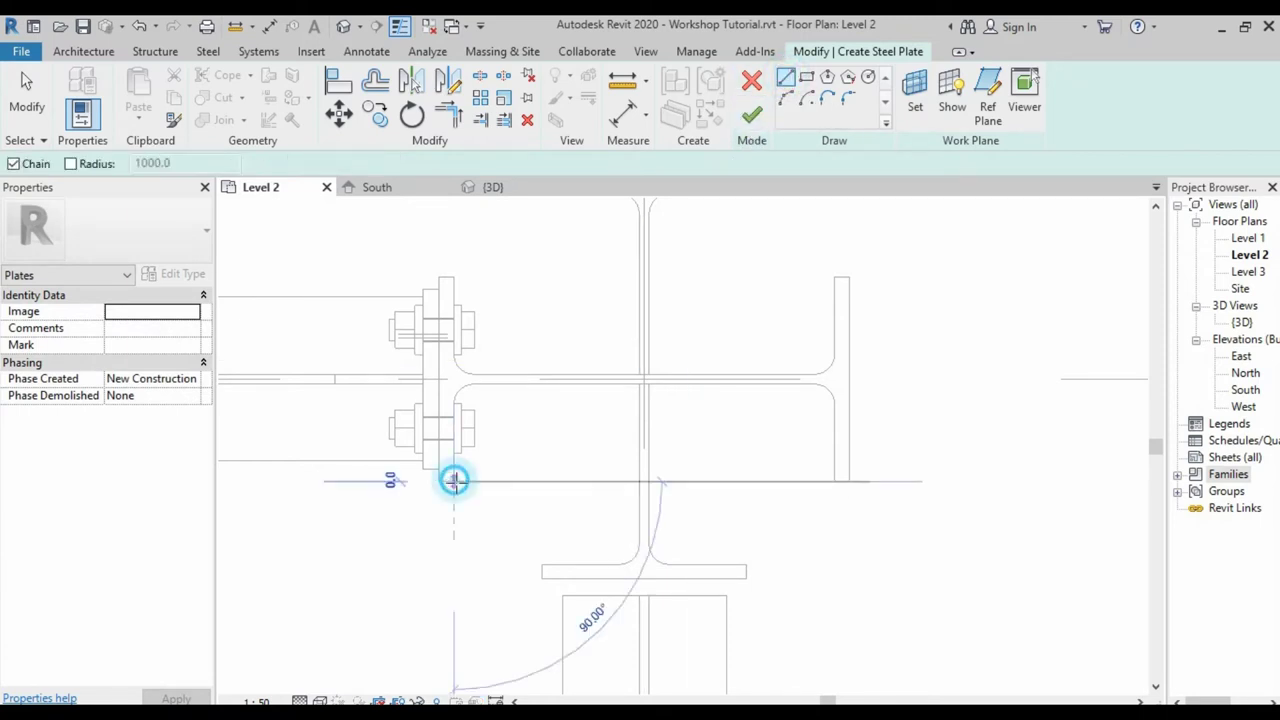
{"action": "left_click", "coordinate": [541, 566]}
{"action": "scroll", "coordinate": [541, 566], "scroll_direction": "up", "scroll_amount": 2}
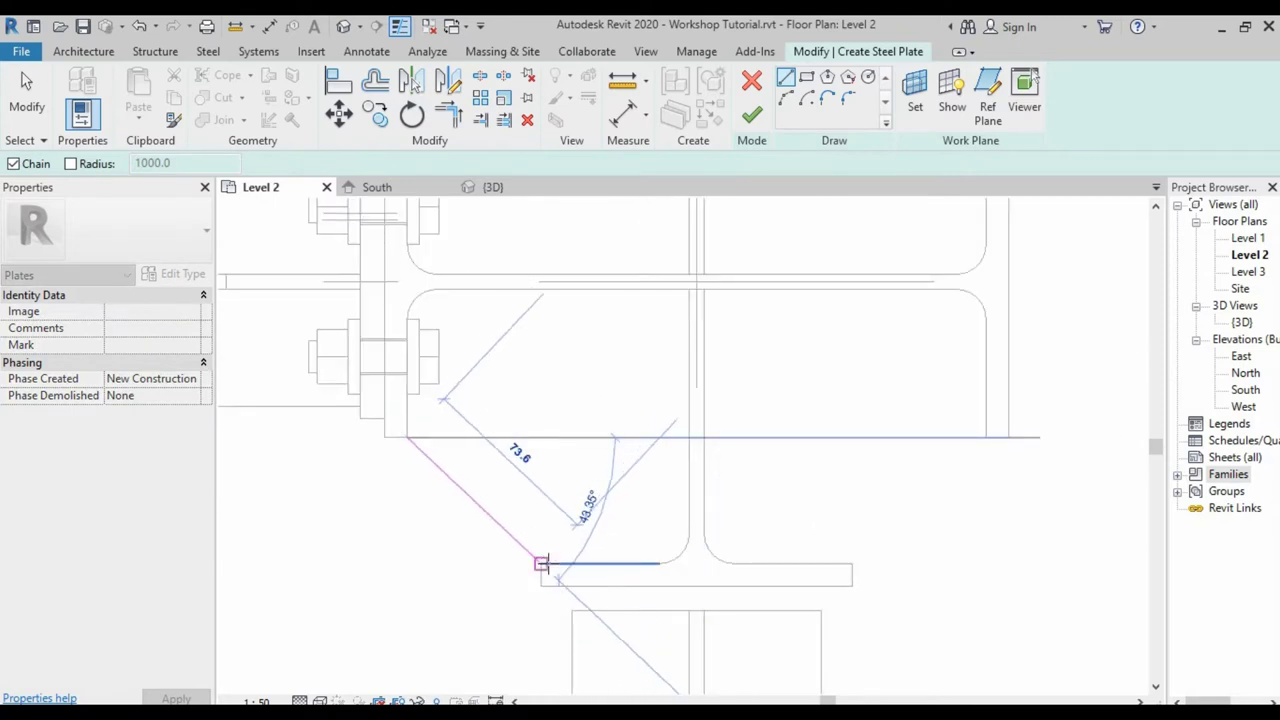
{"action": "left_click", "coordinate": [660, 563]}
{"action": "left_click", "coordinate": [785, 200]}
{"action": "left_click", "coordinate": [827, 97]}
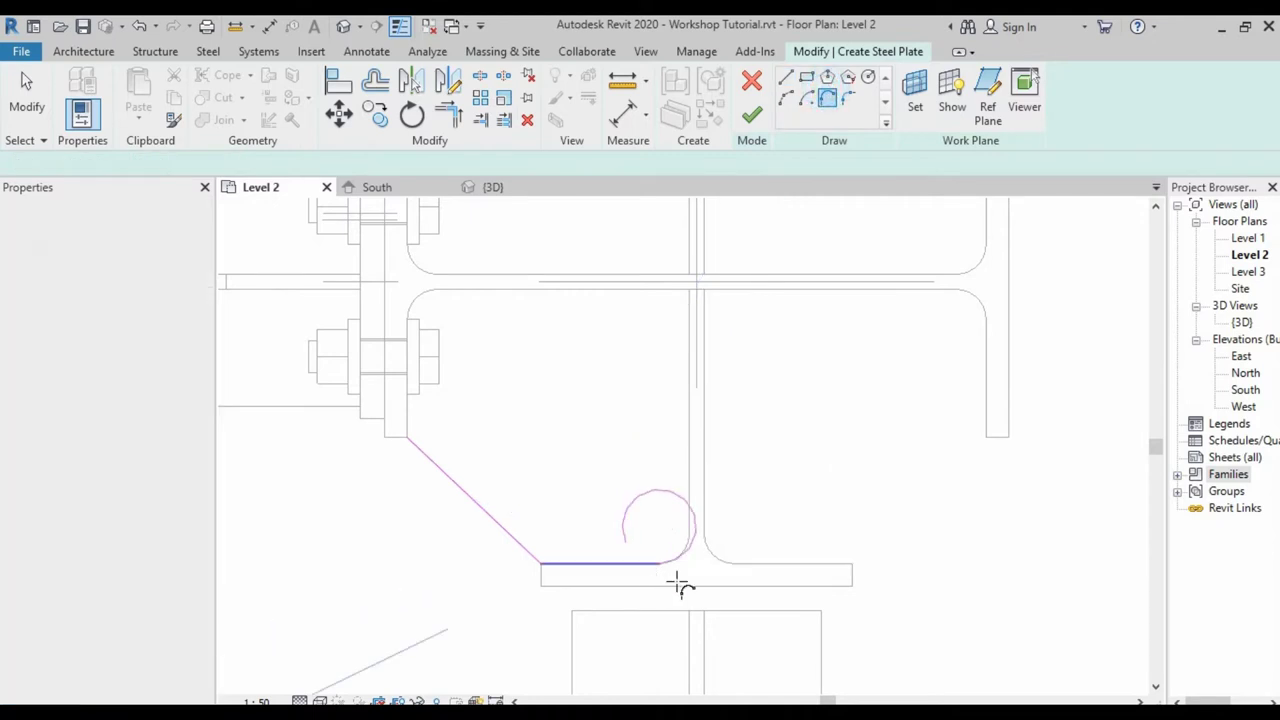
{"action": "left_click", "coordinate": [689, 528]}
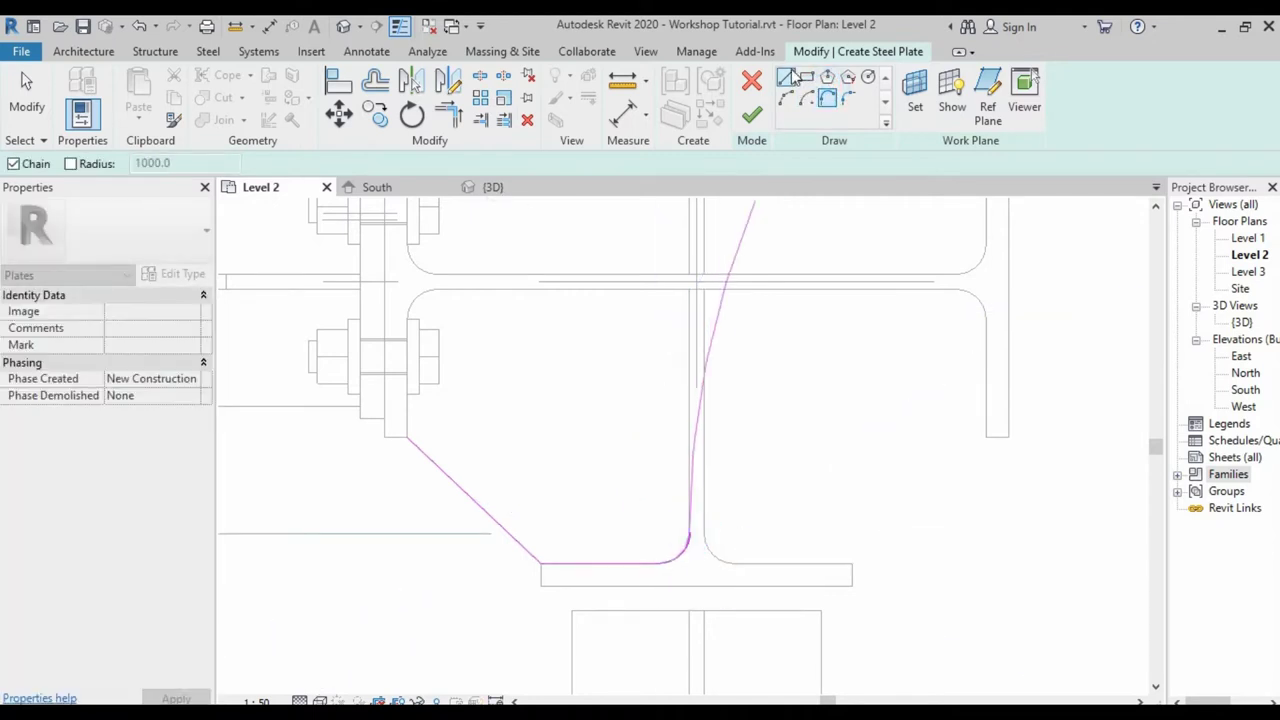
- Close the outline with the vertical and top edges and a tangent arc, then finish the plate
{"action": "left_click", "coordinate": [786, 77]}
{"action": "left_click", "coordinate": [689, 289]}
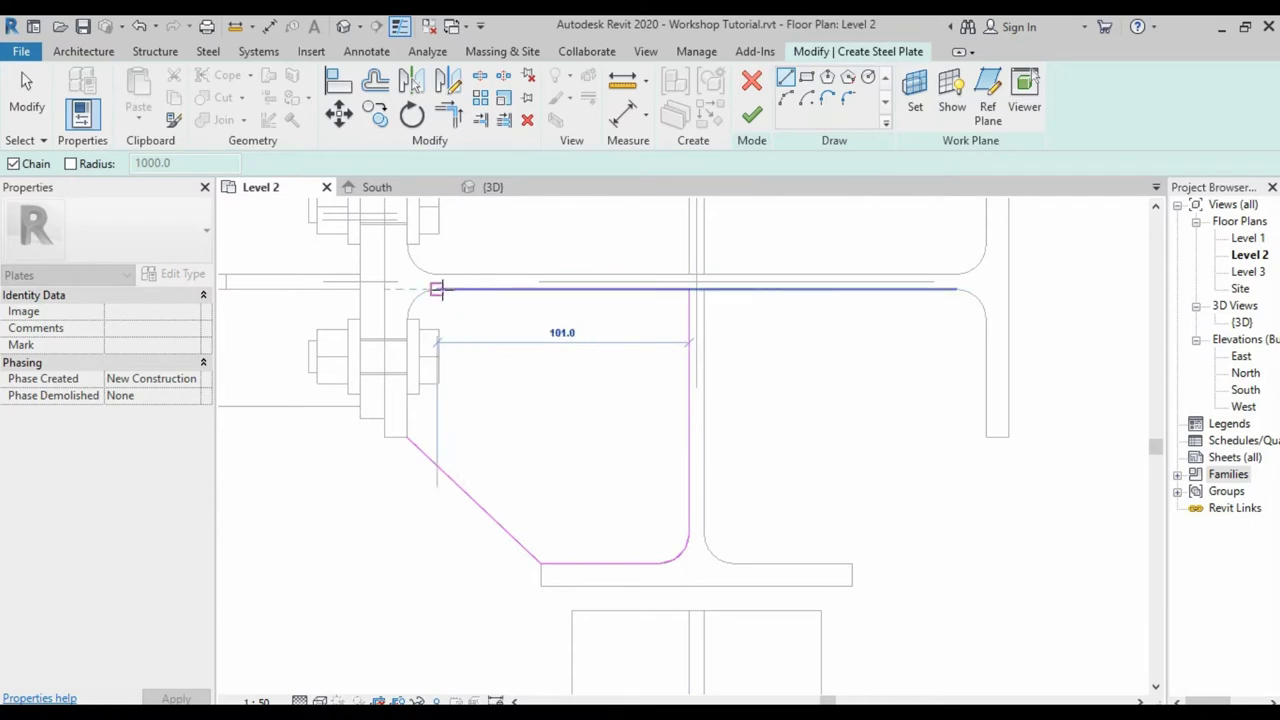
{"action": "left_click", "coordinate": [437, 289]}
{"action": "left_click", "coordinate": [829, 99]}
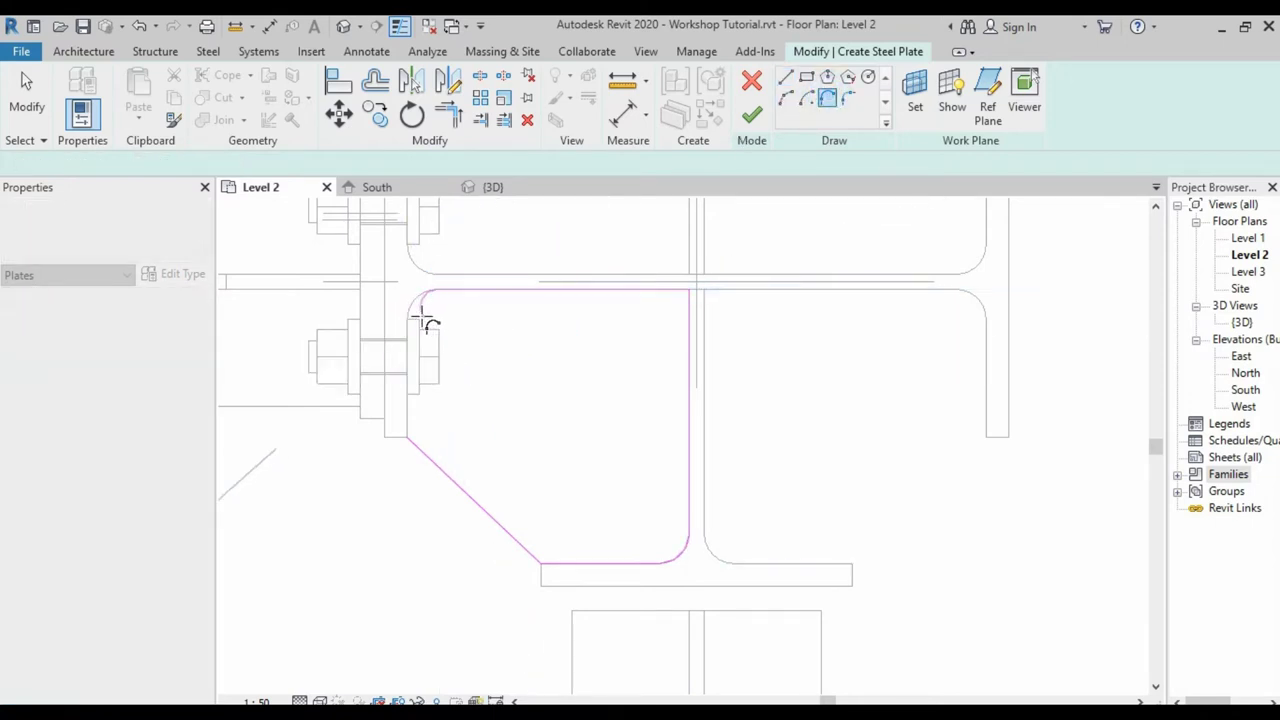
{"action": "left_click", "coordinate": [403, 436]}
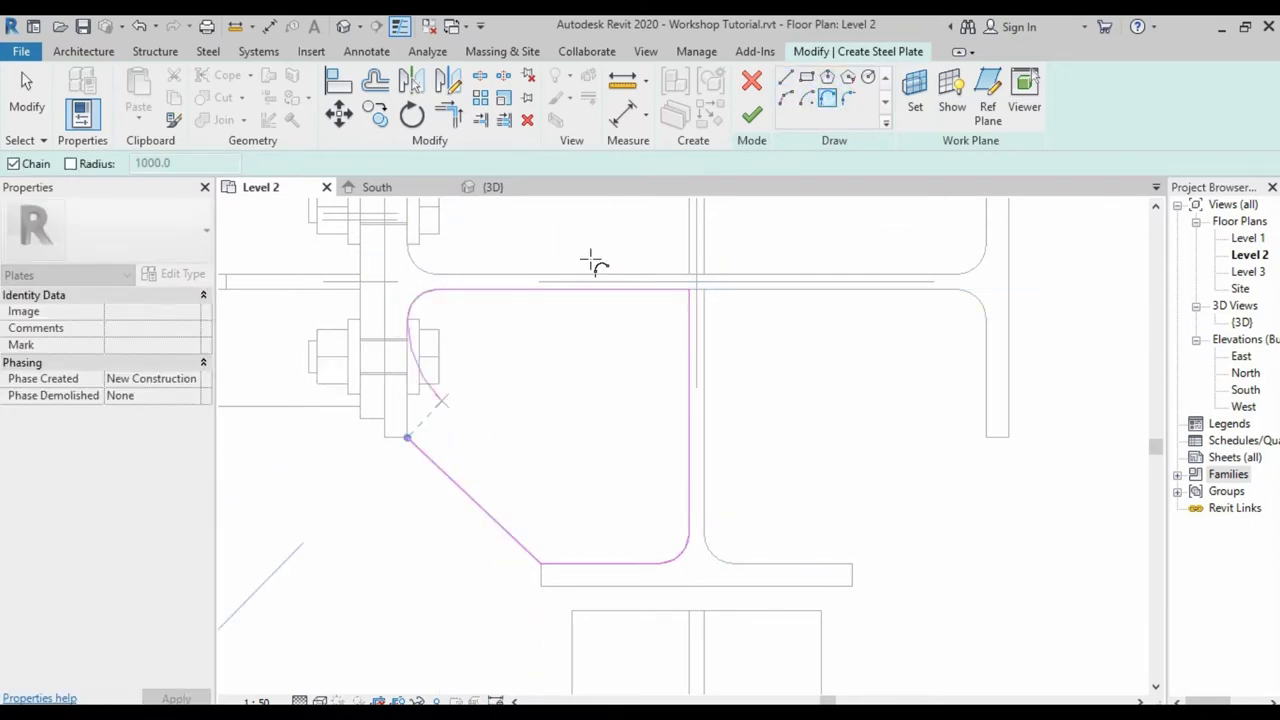
{"action": "left_click", "coordinate": [785, 77]}
{"action": "left_click", "coordinate": [407, 436]}
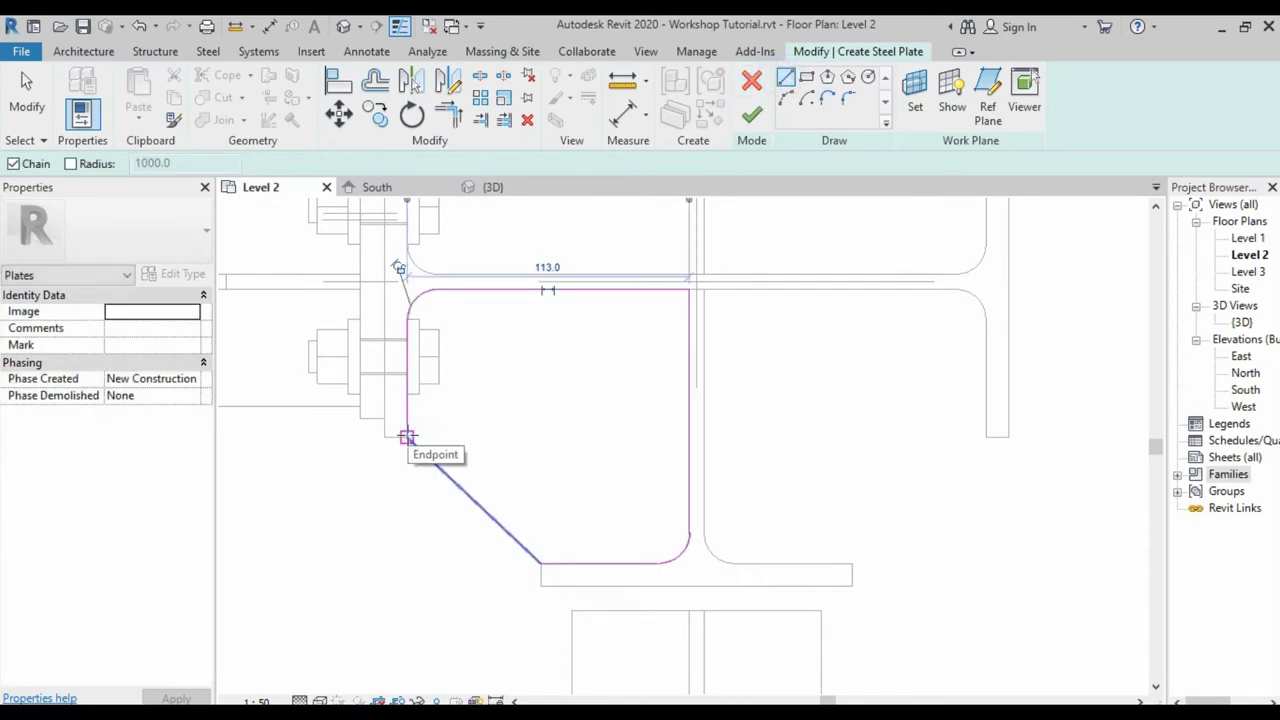
{"action": "left_click", "coordinate": [407, 437]}
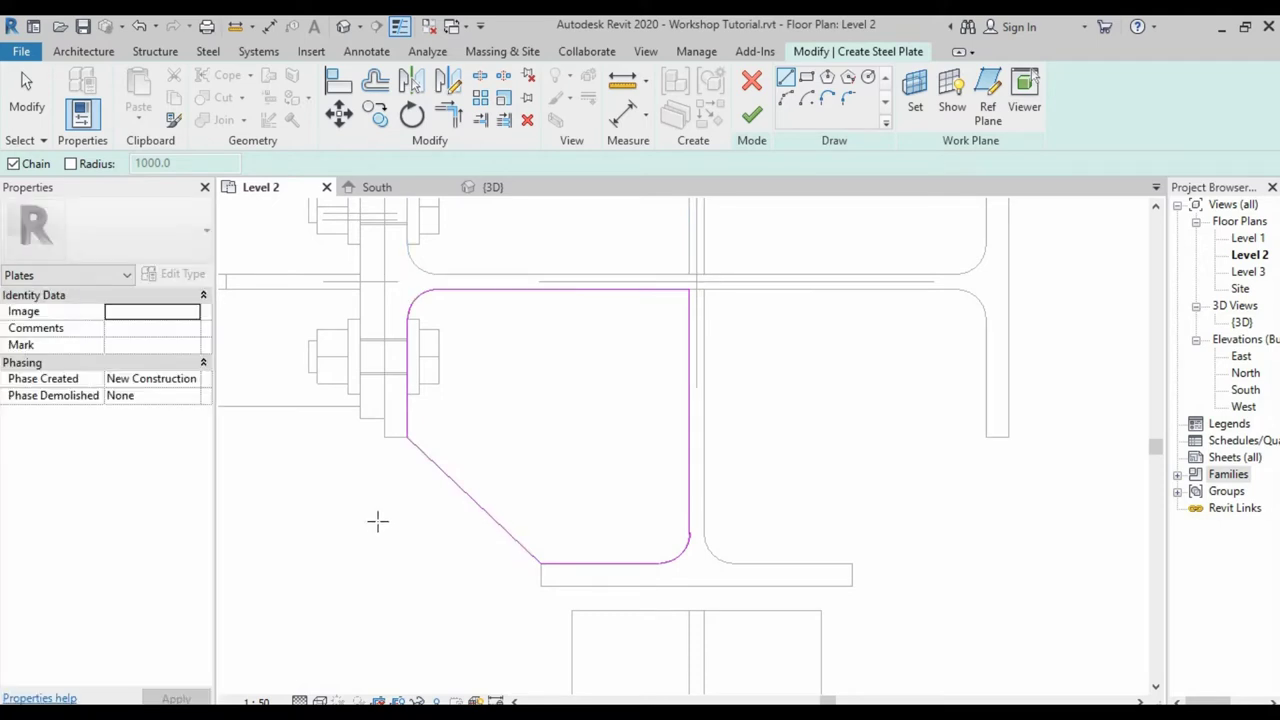
{"action": "key", "text": "Escape"}
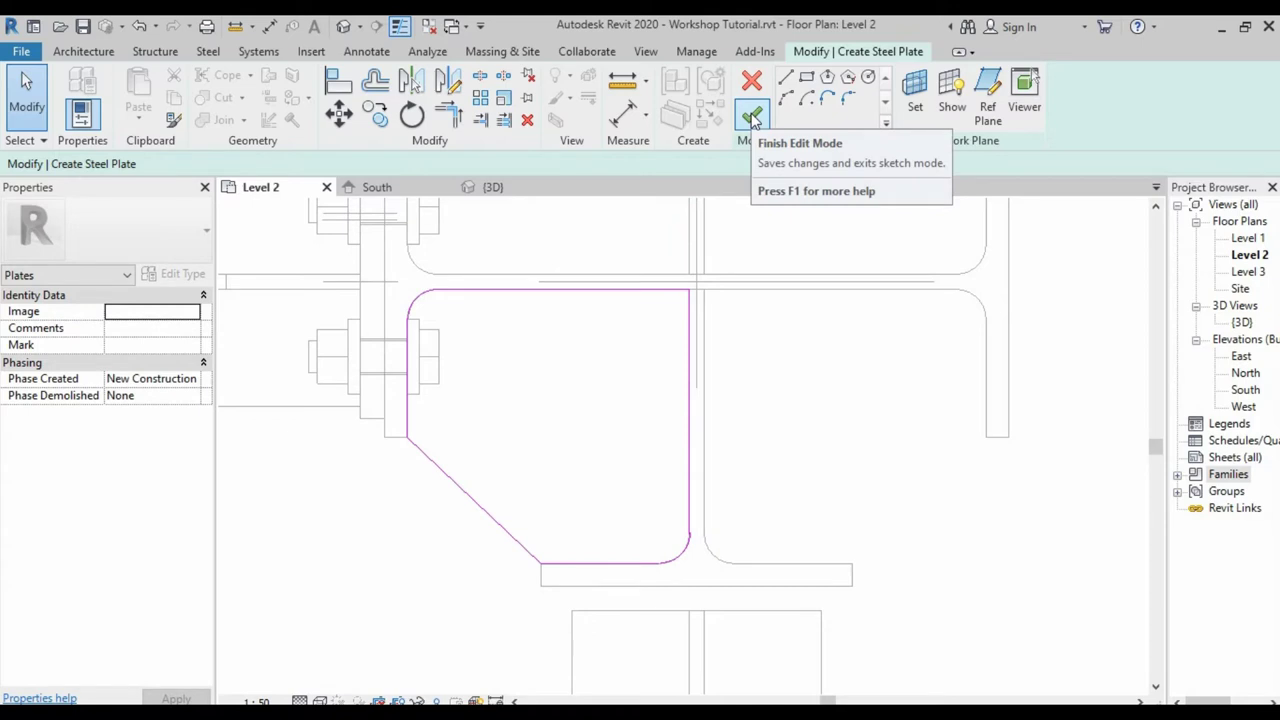
{"action": "left_click", "coordinate": [752, 118]}
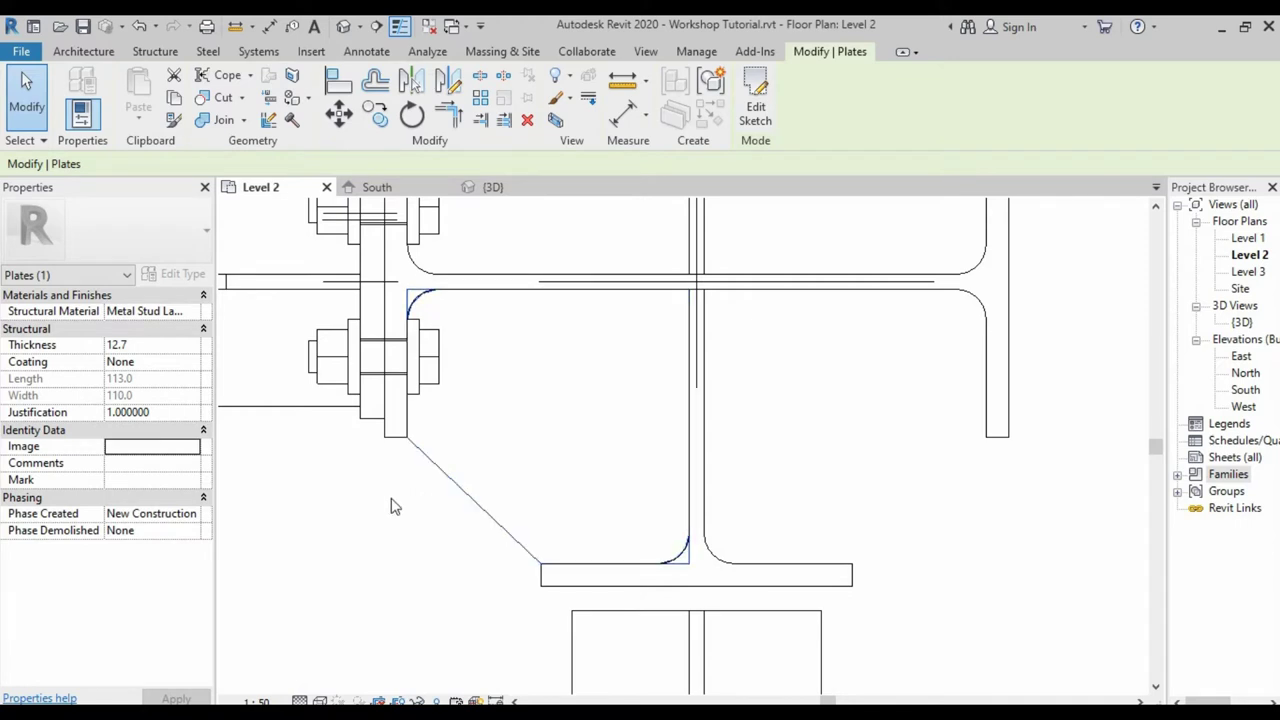
- Change the stiffener plate's thickness from 12.7 to 8.0, then deselect it
{"action": "left_click", "coordinate": [133, 345]}
{"action": "double_click", "coordinate": [134, 344]}
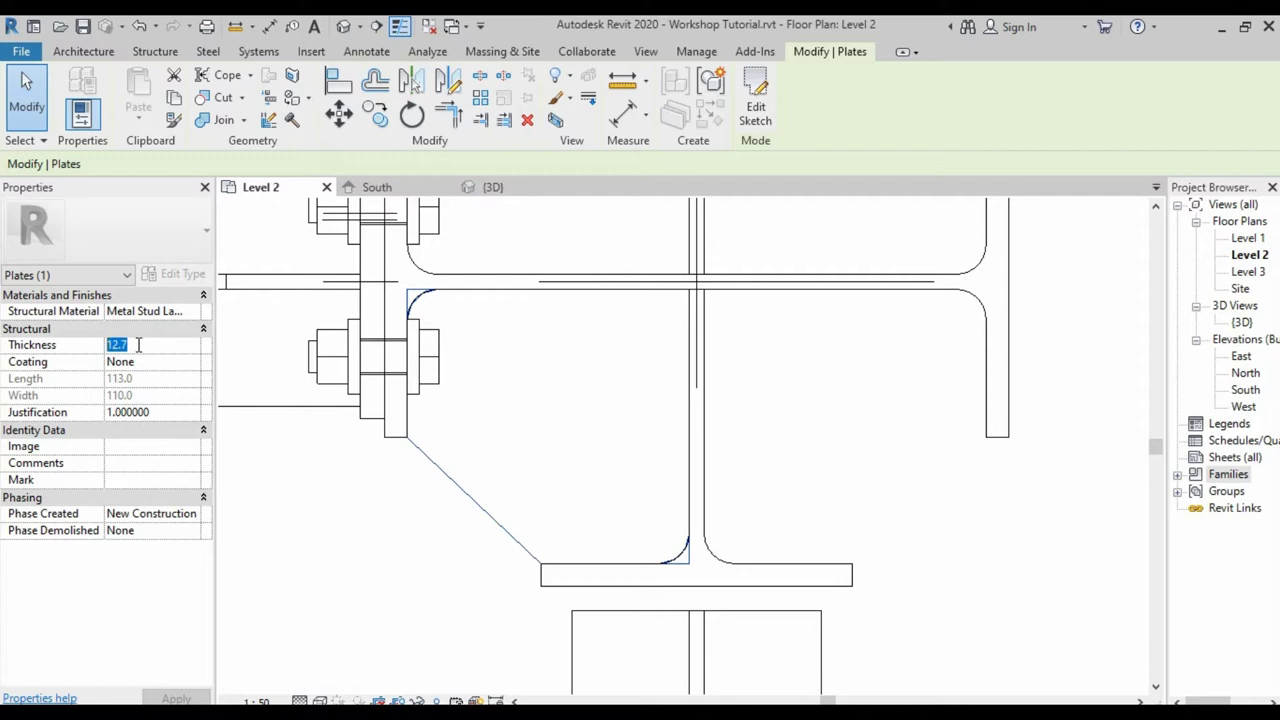
{"action": "type", "text": "8.0"}
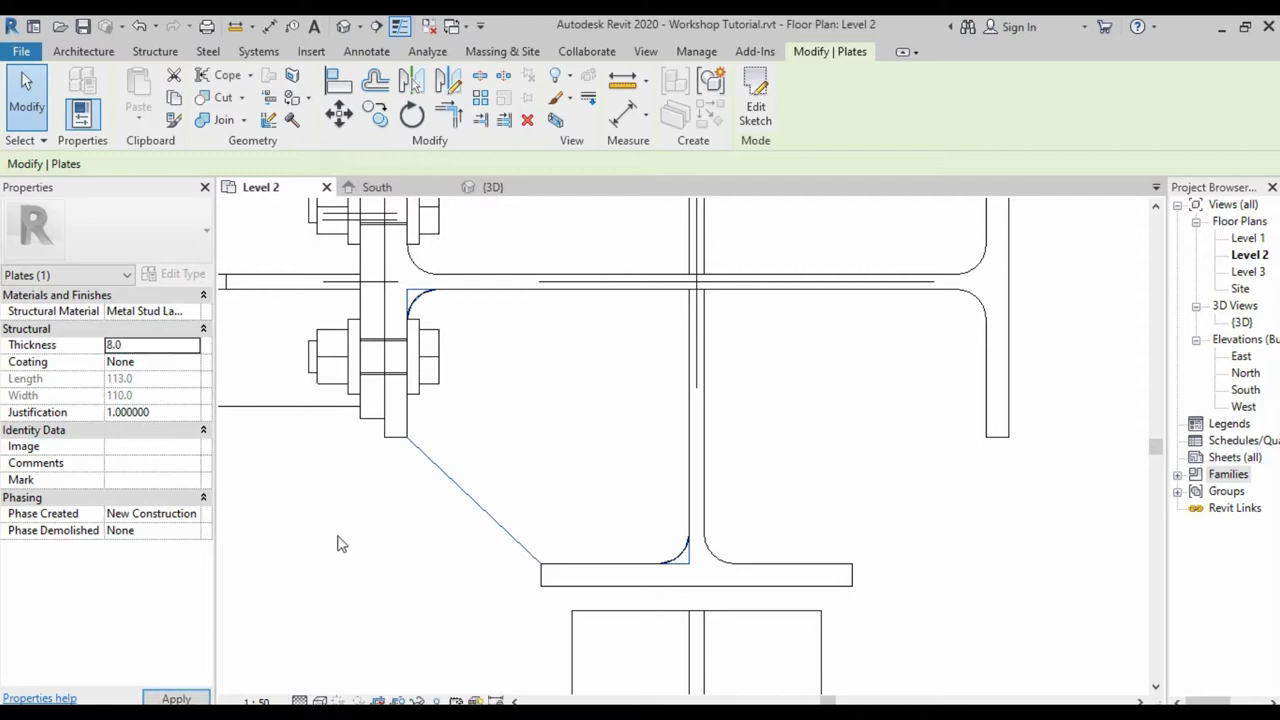
{"action": "scroll", "coordinate": [410, 550], "scroll_direction": "down", "scroll_amount": 1}
{"action": "scroll", "coordinate": [430, 557], "scroll_direction": "down", "scroll_amount": 1}
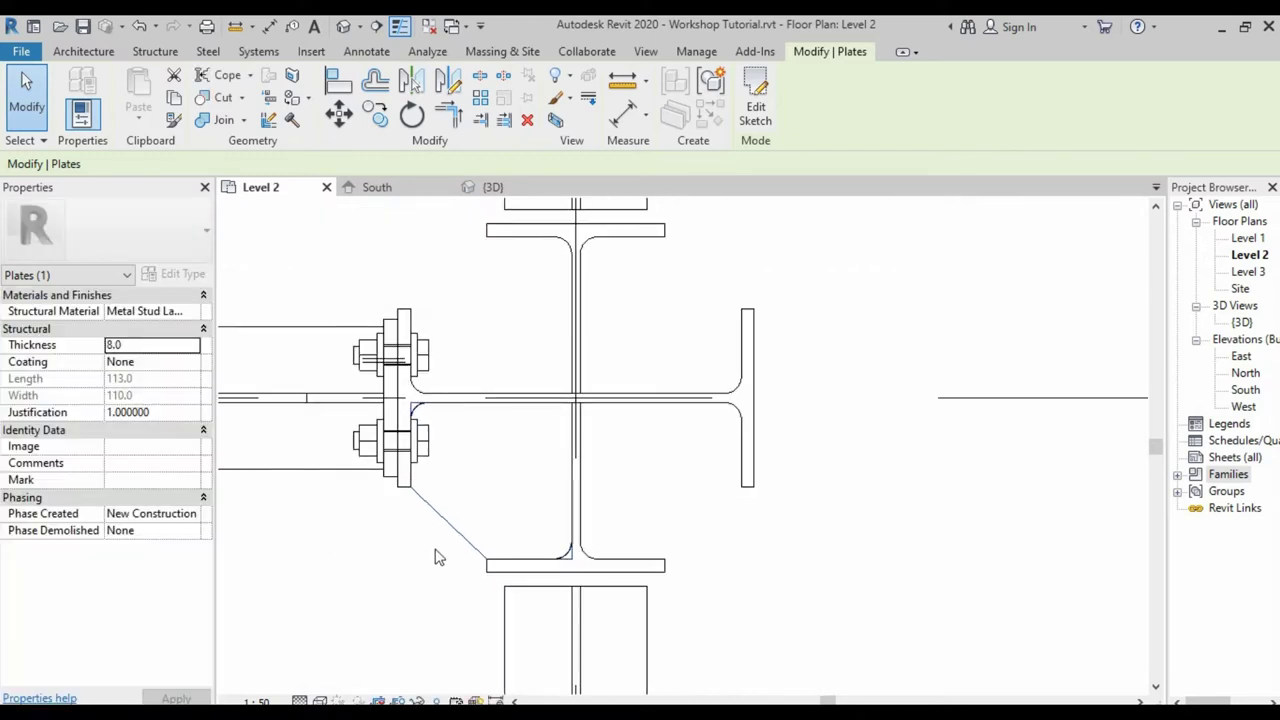
{"action": "scroll", "coordinate": [417, 320], "scroll_direction": "down", "scroll_amount": 1}
{"action": "left_click", "coordinate": [390, 252]}
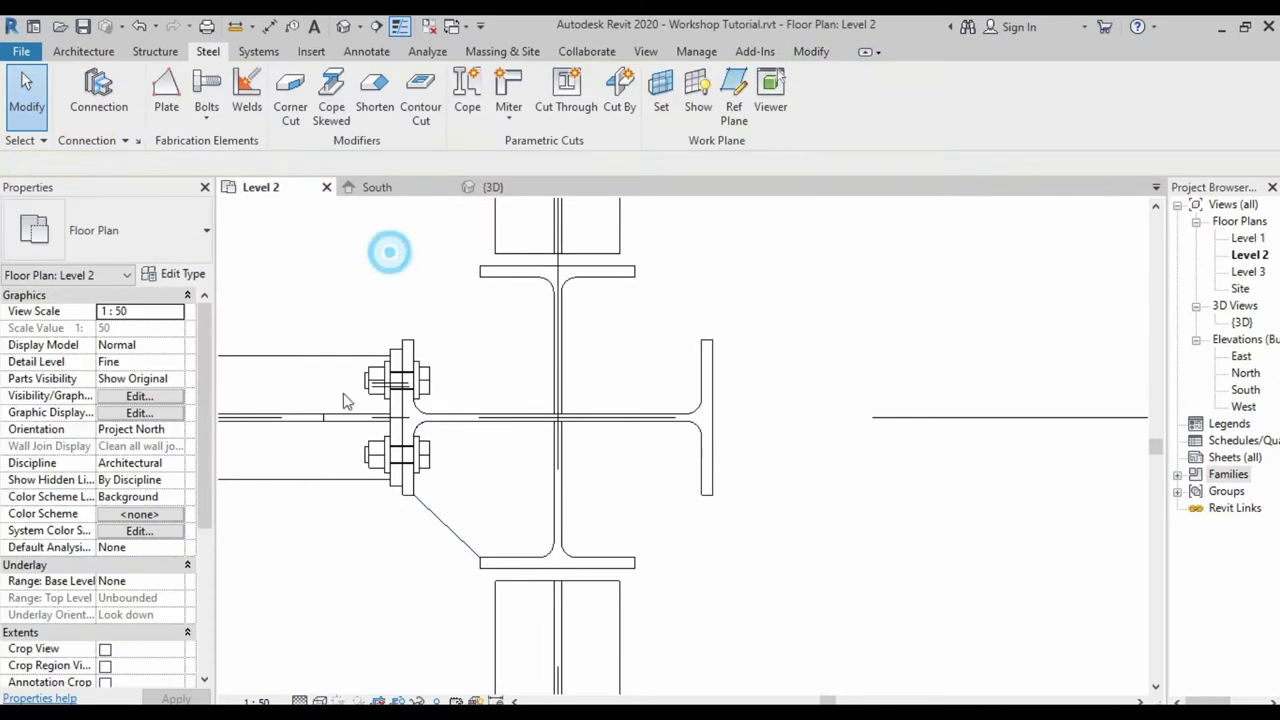
- Mirror the stiffener plate across the beam centreline
{"action": "left_click", "coordinate": [440, 519]}
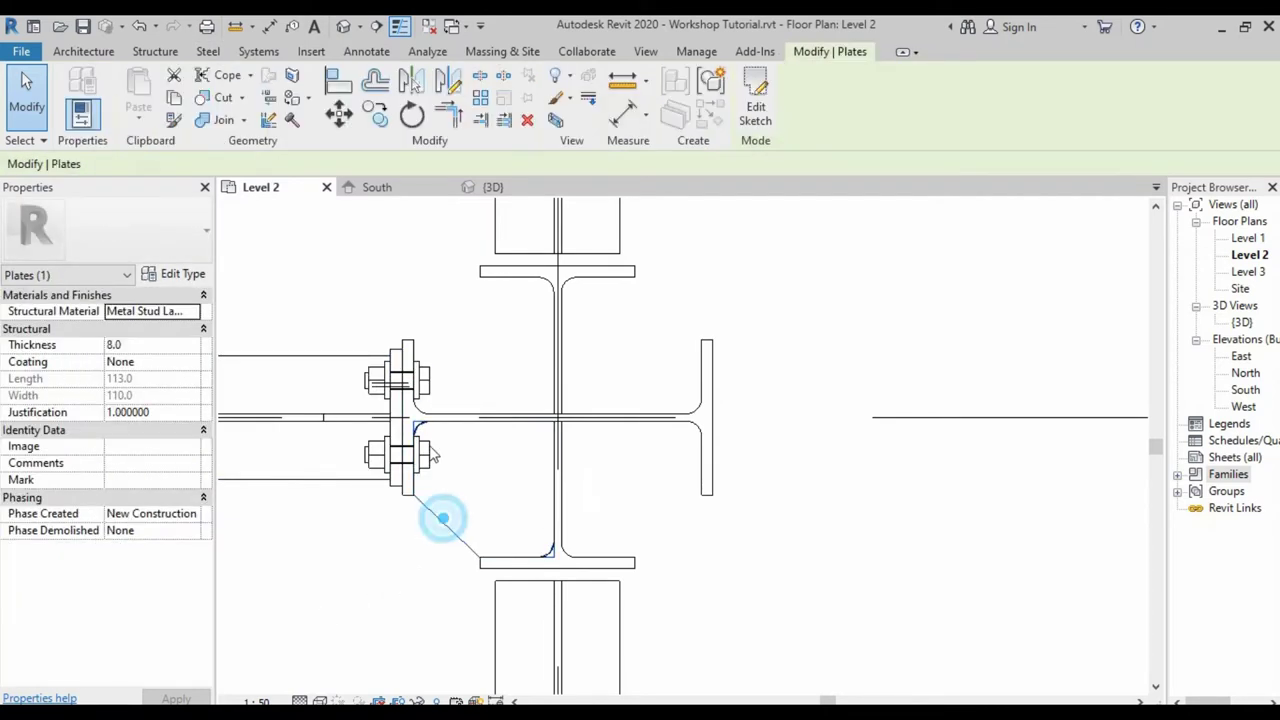
{"action": "left_click", "coordinate": [413, 86]}
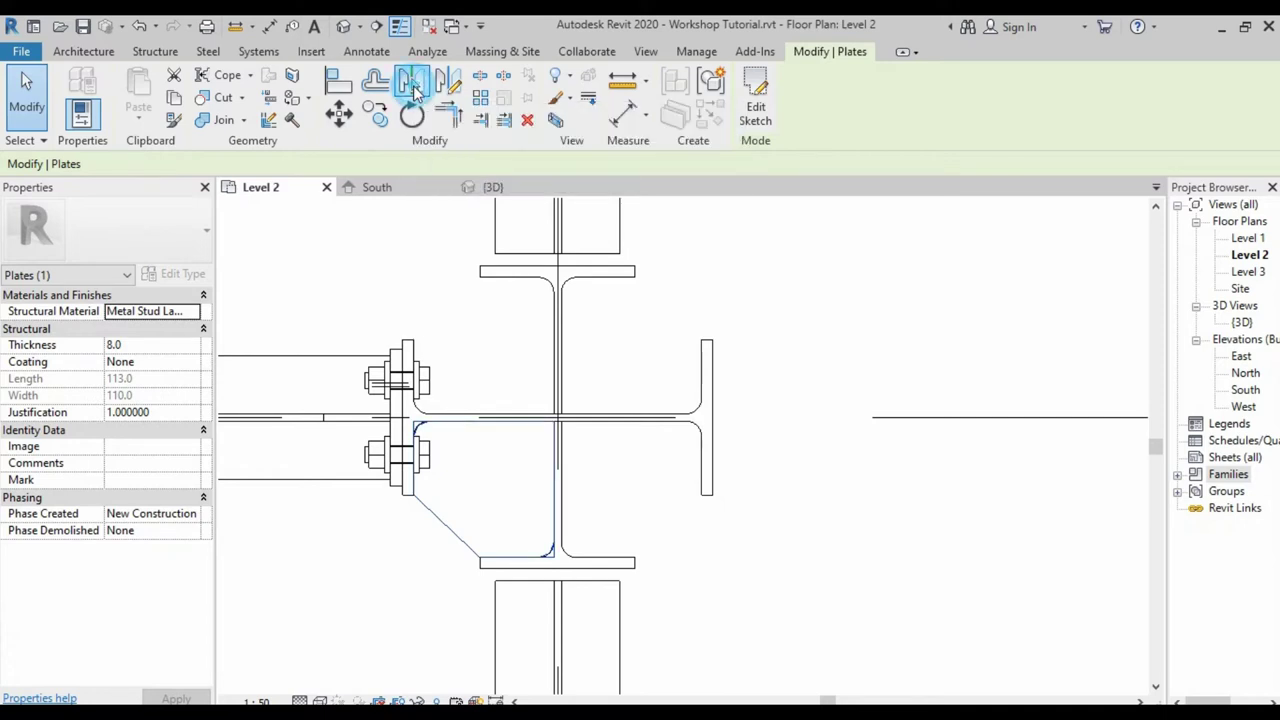
{"action": "left_click", "coordinate": [888, 421]}
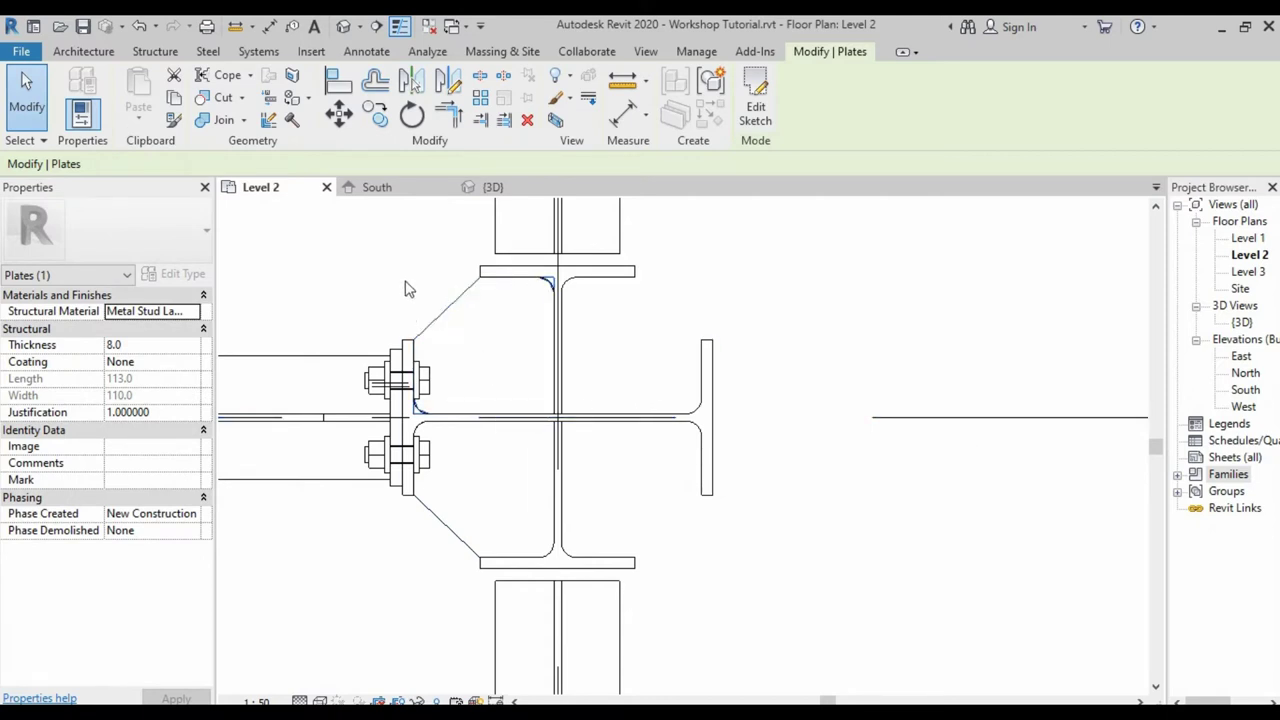
- Mirror both stiffener plates across the column centreline onto the other side
{"action": "left_click", "coordinate": [435, 509], "text": "ctrl"}
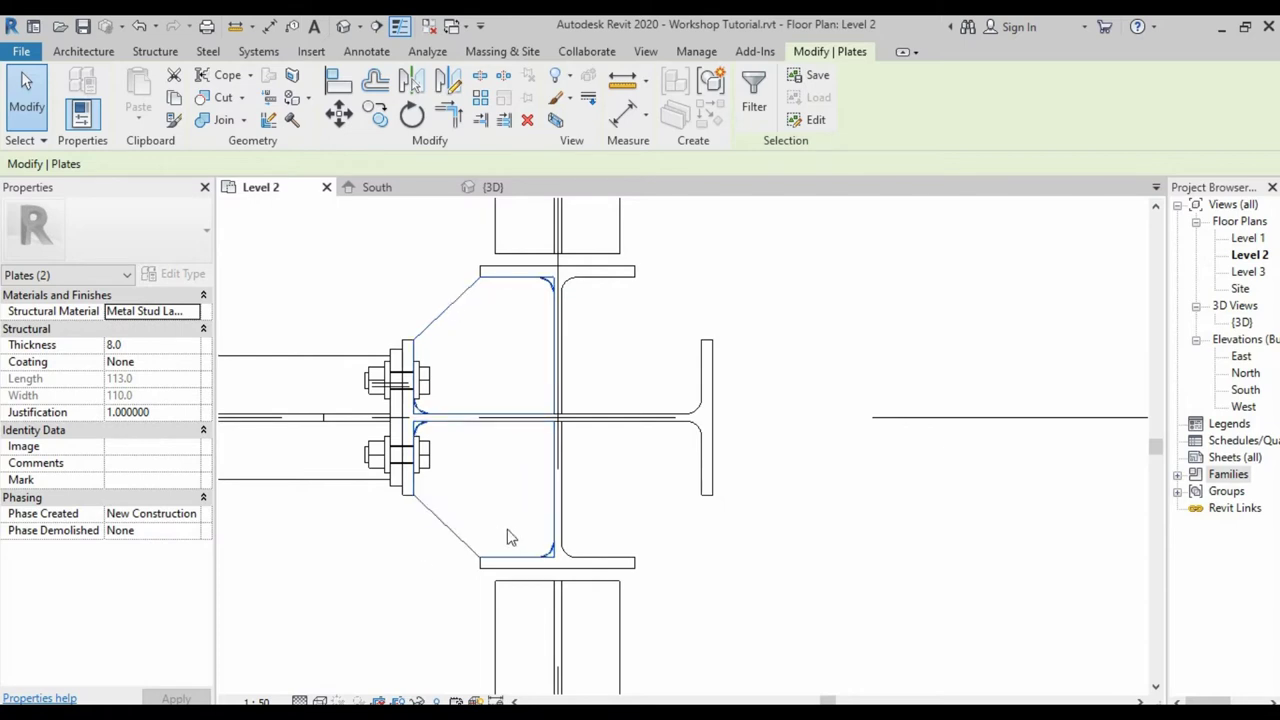
{"action": "scroll", "coordinate": [514, 534], "scroll_direction": "down", "scroll_amount": 1}
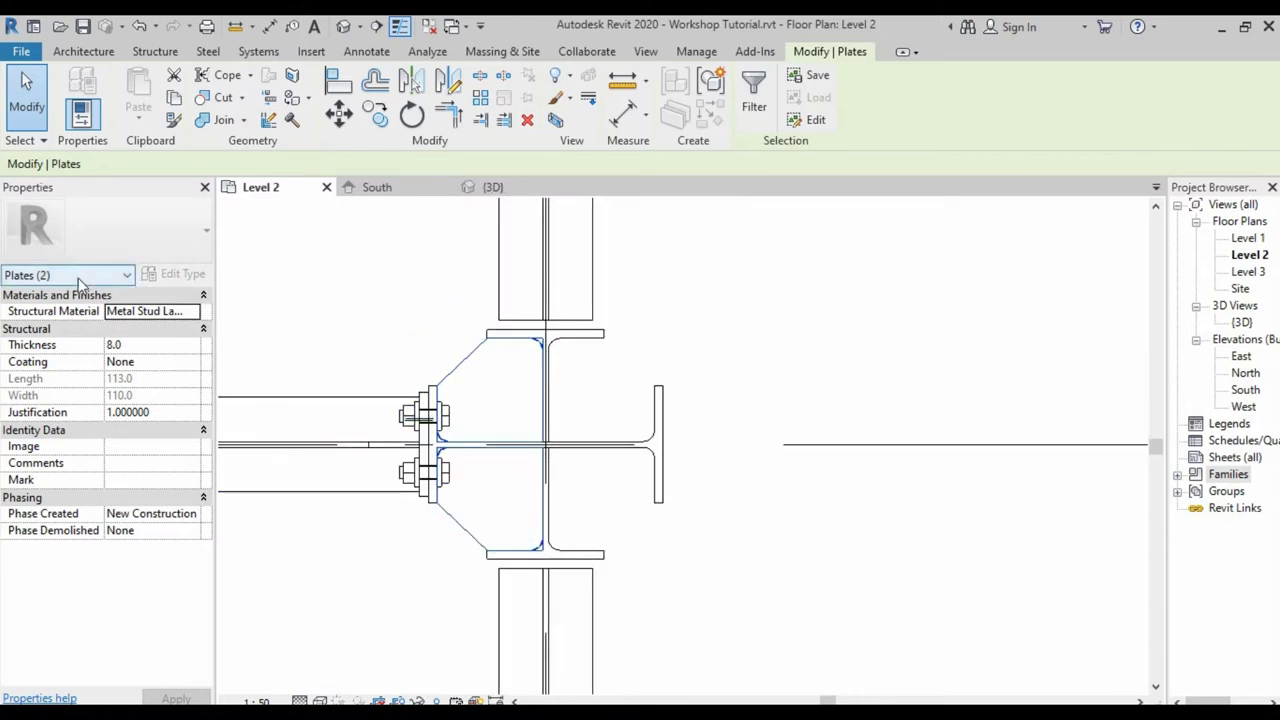
{"action": "left_click", "coordinate": [415, 83]}
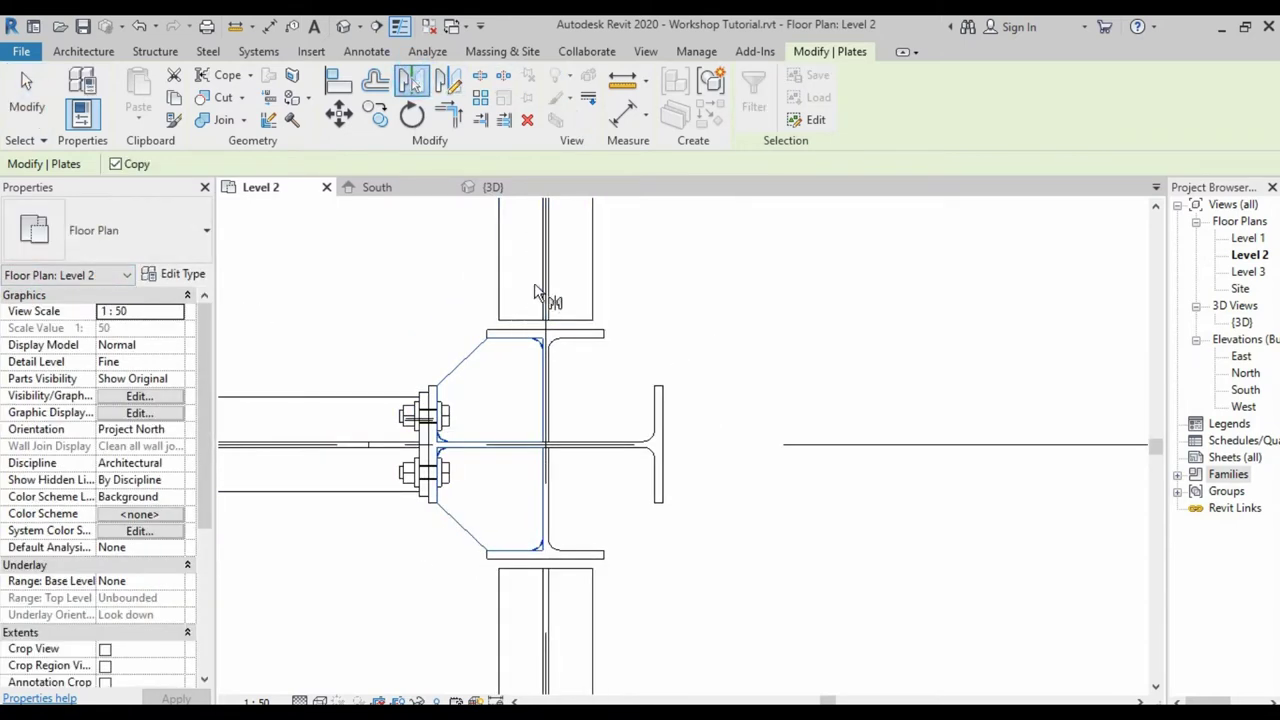
{"action": "left_click", "coordinate": [547, 308]}
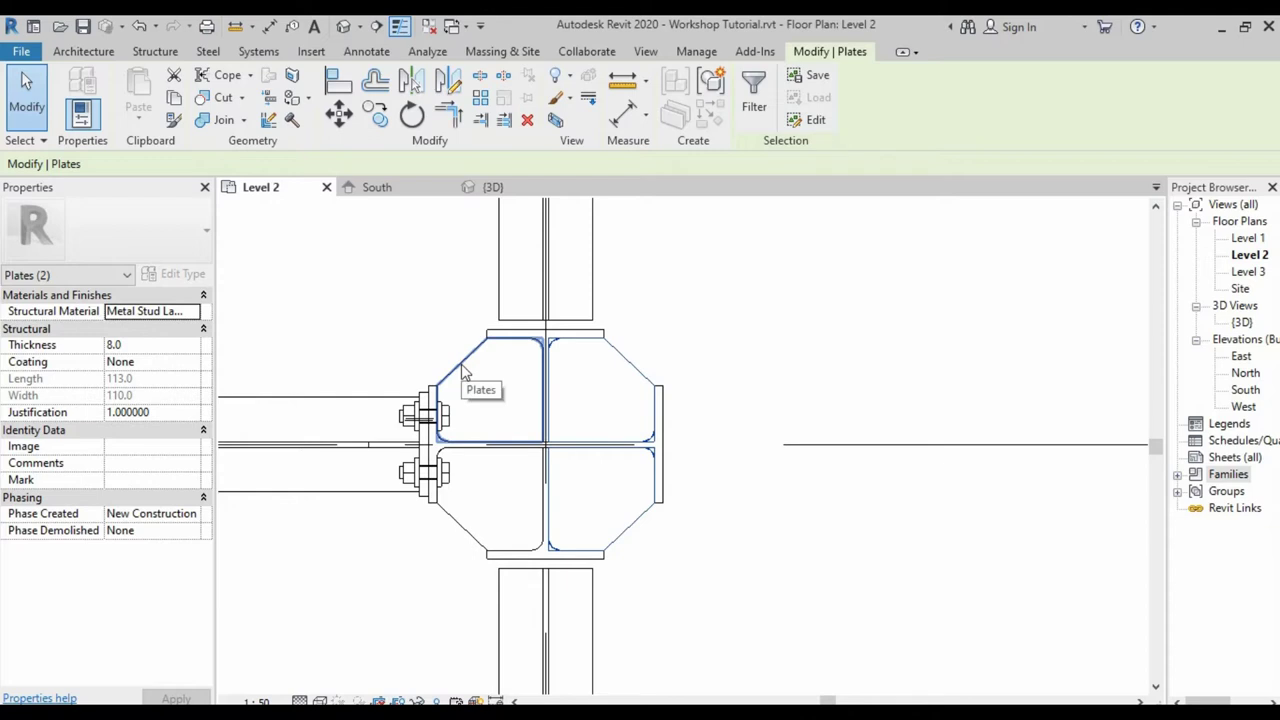
{"action": "left_click", "coordinate": [538, 257]}
{"action": "scroll", "coordinate": [538, 257], "scroll_direction": "up", "scroll_amount": 2}
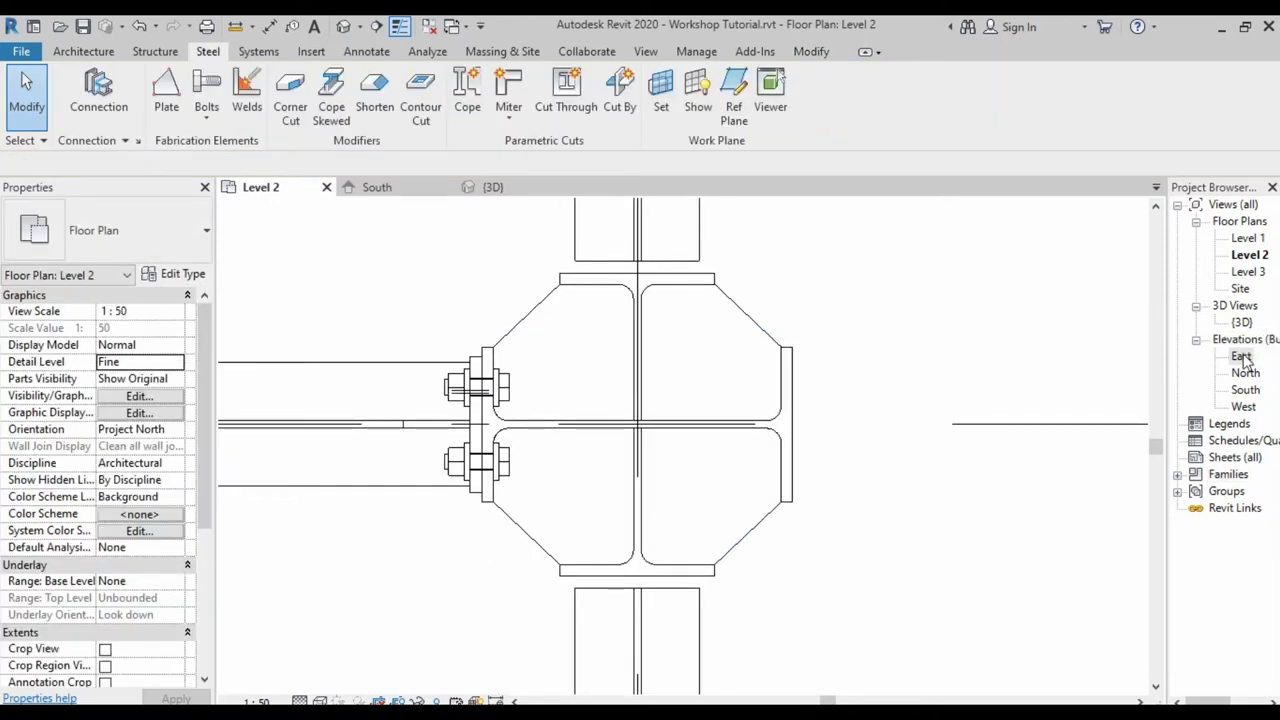
- Select the four stiffener plates in the Level 2 plan
{"action": "double_click", "coordinate": [1241, 357]}
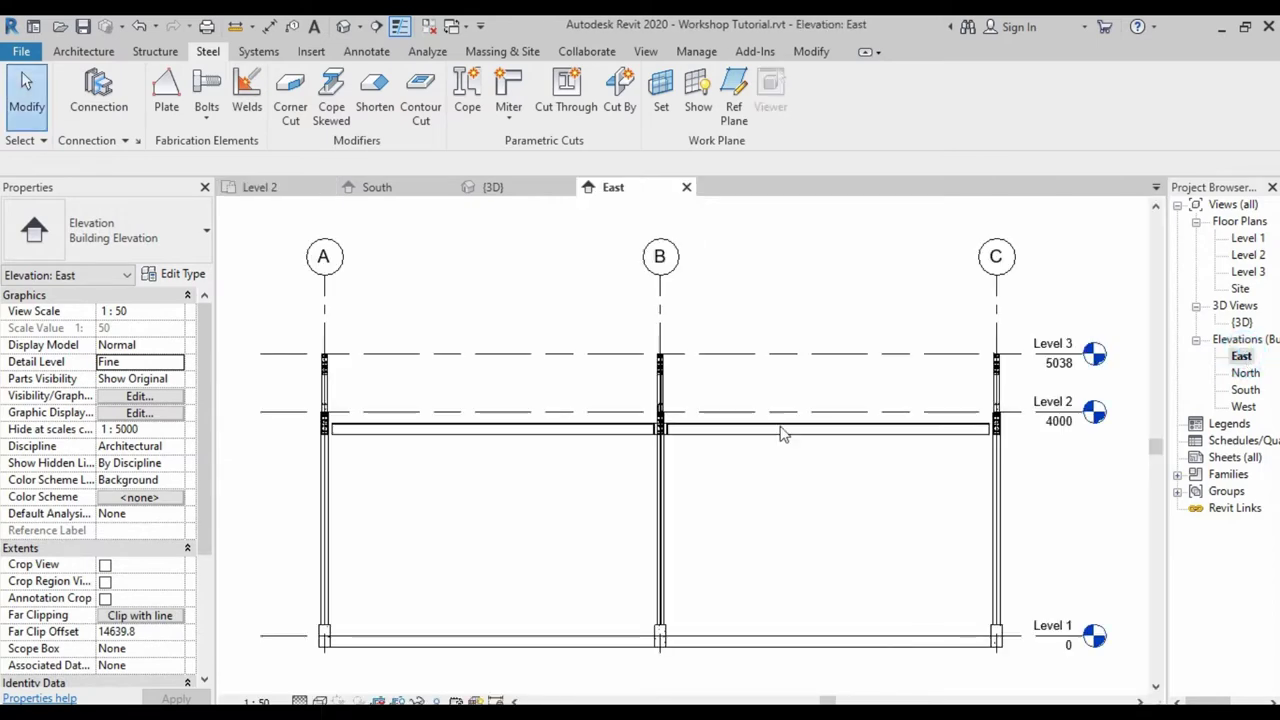
{"action": "scroll", "coordinate": [662, 455], "scroll_direction": "up", "scroll_amount": 3}
{"action": "scroll", "coordinate": [658, 440], "scroll_direction": "up", "scroll_amount": 3}
{"action": "scroll", "coordinate": [655, 425], "scroll_direction": "up", "scroll_amount": 3}
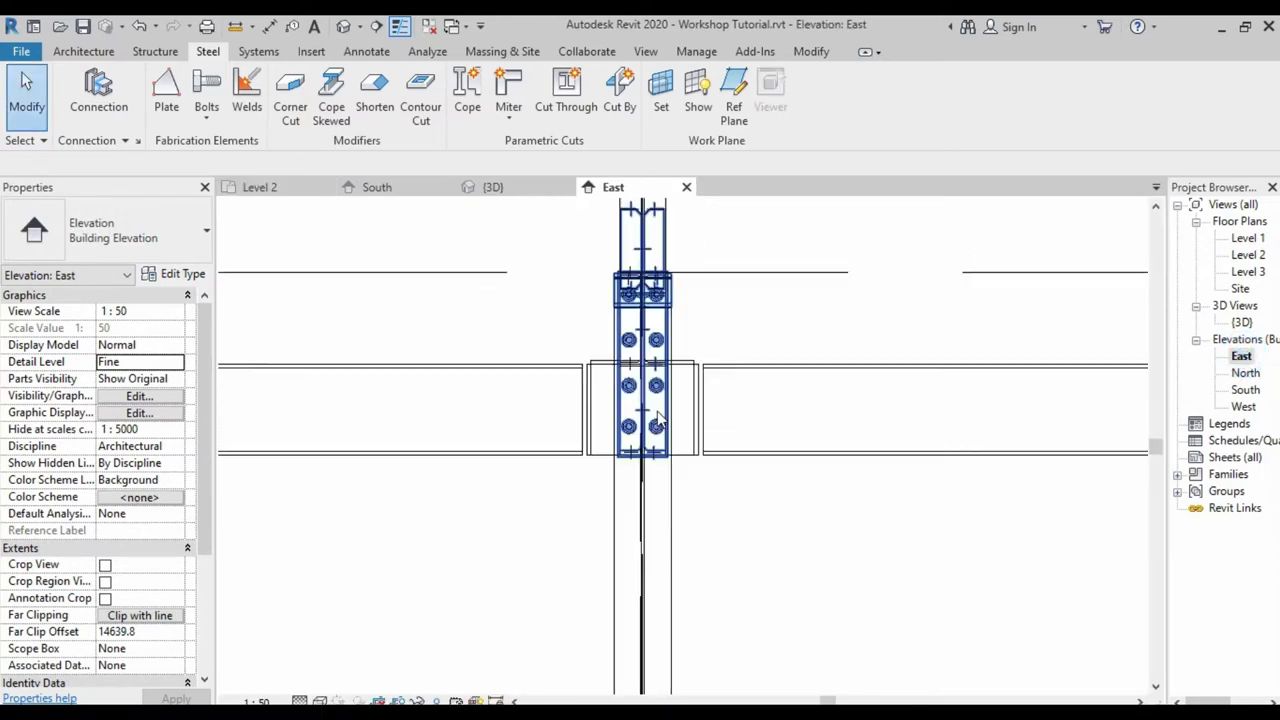
{"action": "scroll", "coordinate": [651, 410], "scroll_direction": "up", "scroll_amount": 3}
{"action": "scroll", "coordinate": [549, 329], "scroll_direction": "up", "scroll_amount": 2}
{"action": "scroll", "coordinate": [560, 337], "scroll_direction": "up", "scroll_amount": 2}
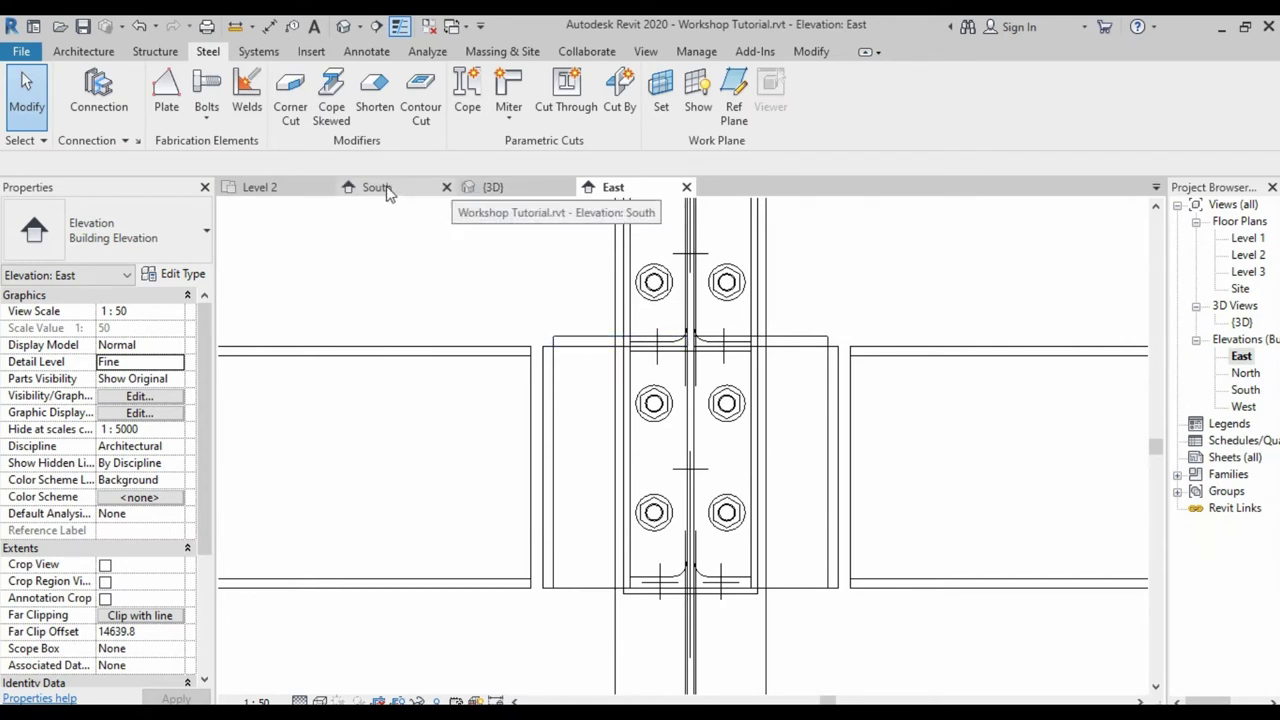
{"action": "left_click", "coordinate": [278, 194]}
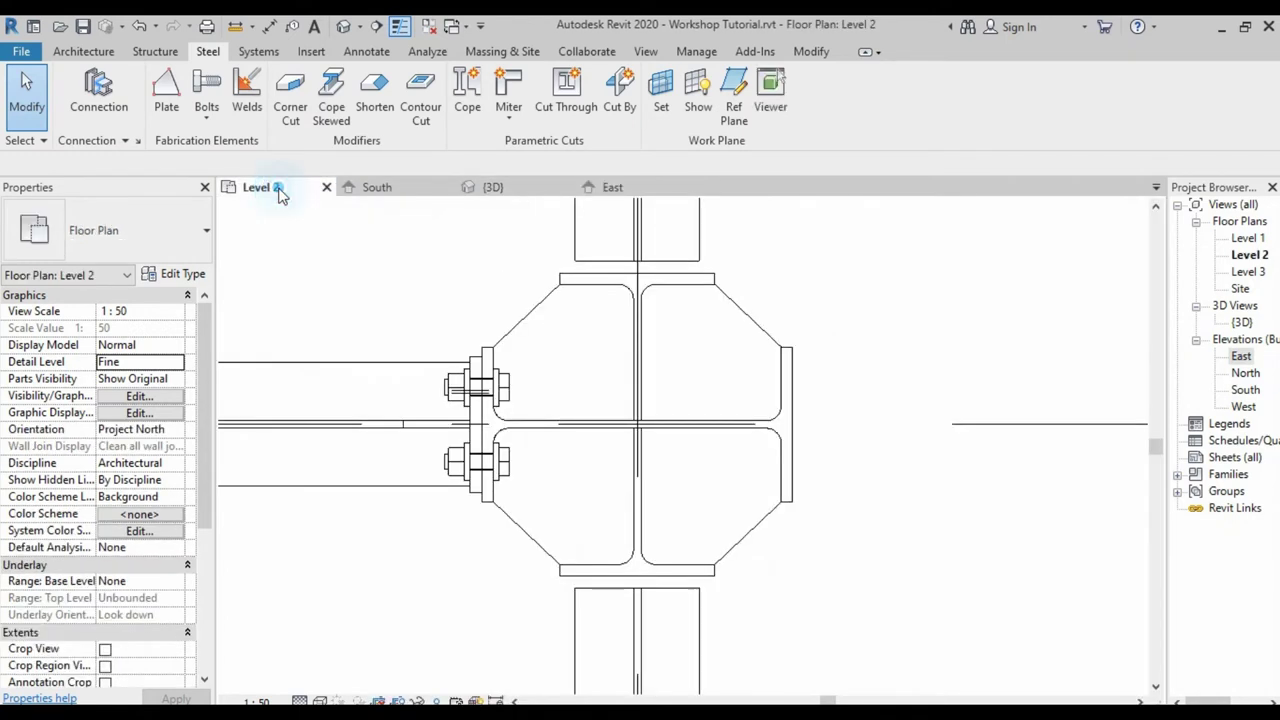
{"action": "left_click", "coordinate": [522, 332]}
{"action": "left_click", "coordinate": [753, 325], "text": "ctrl"}
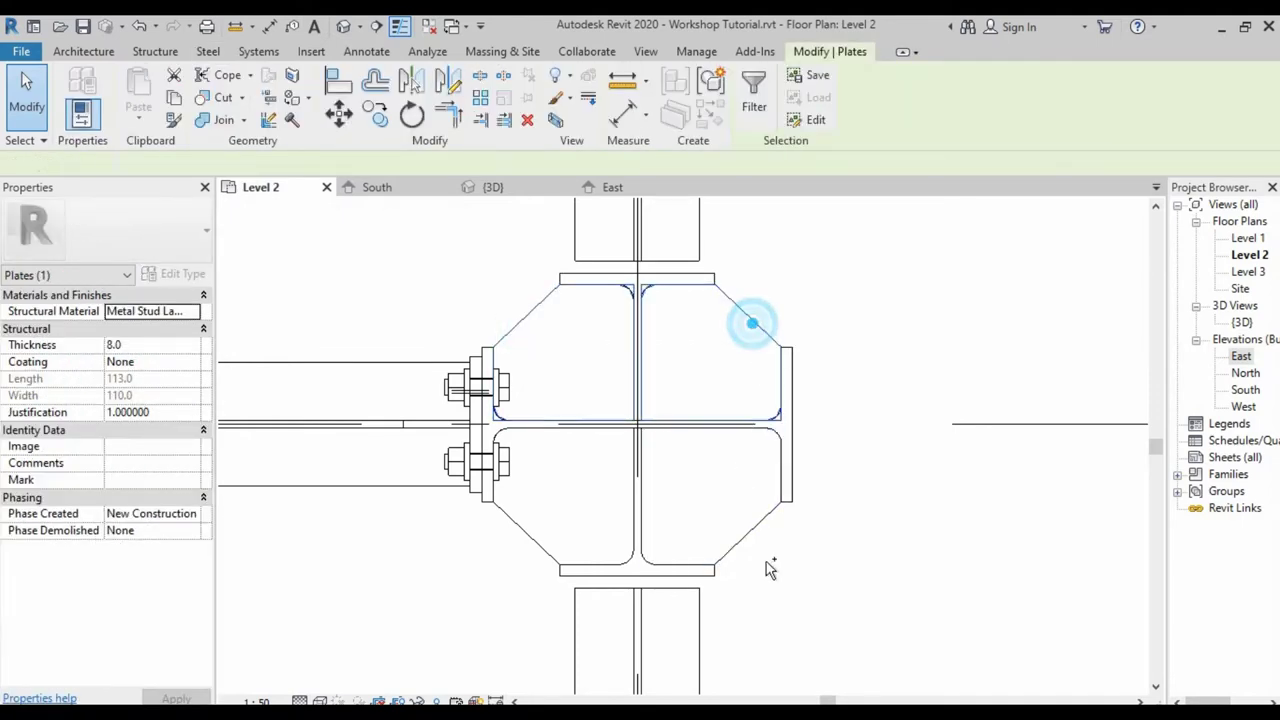
{"action": "left_click", "coordinate": [751, 530], "text": "ctrl"}
{"action": "left_click", "coordinate": [529, 527], "text": "ctrl"}
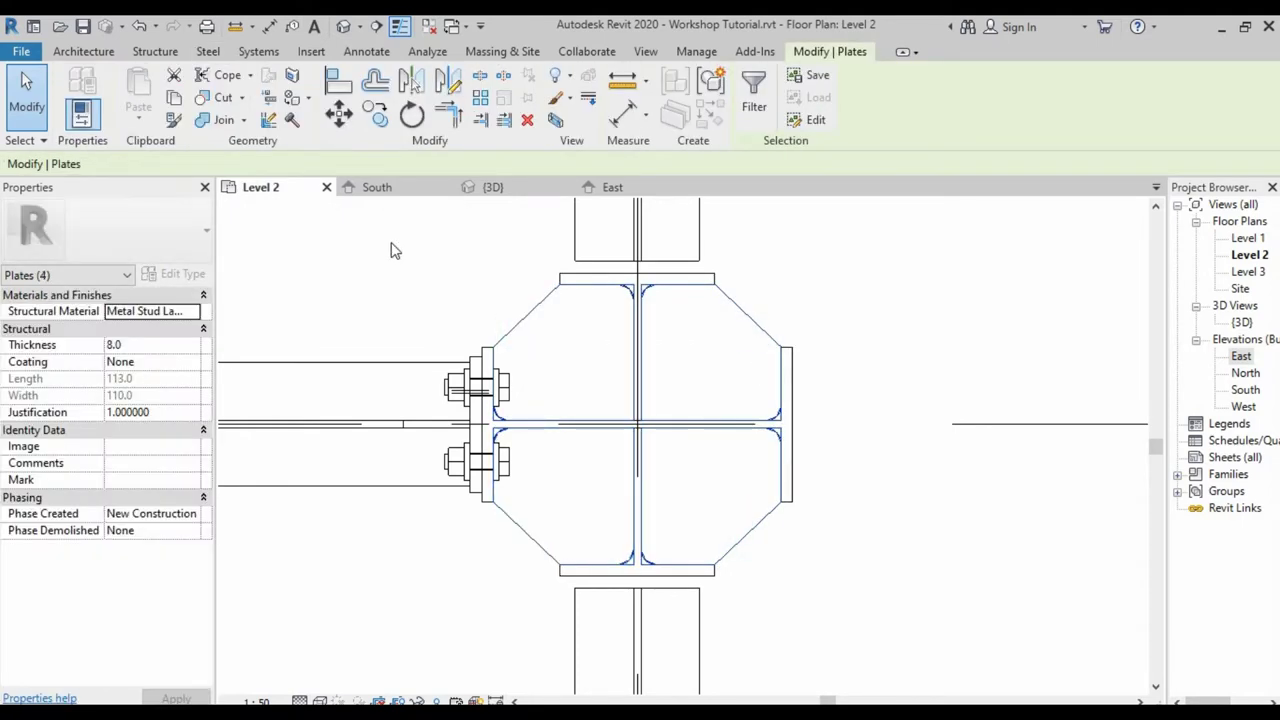
- In East elevation, move the four stiffeners up level with the beam's top flange
{"action": "left_click", "coordinate": [634, 193]}
{"action": "scroll", "coordinate": [676, 381], "scroll_direction": "up", "scroll_amount": 2}
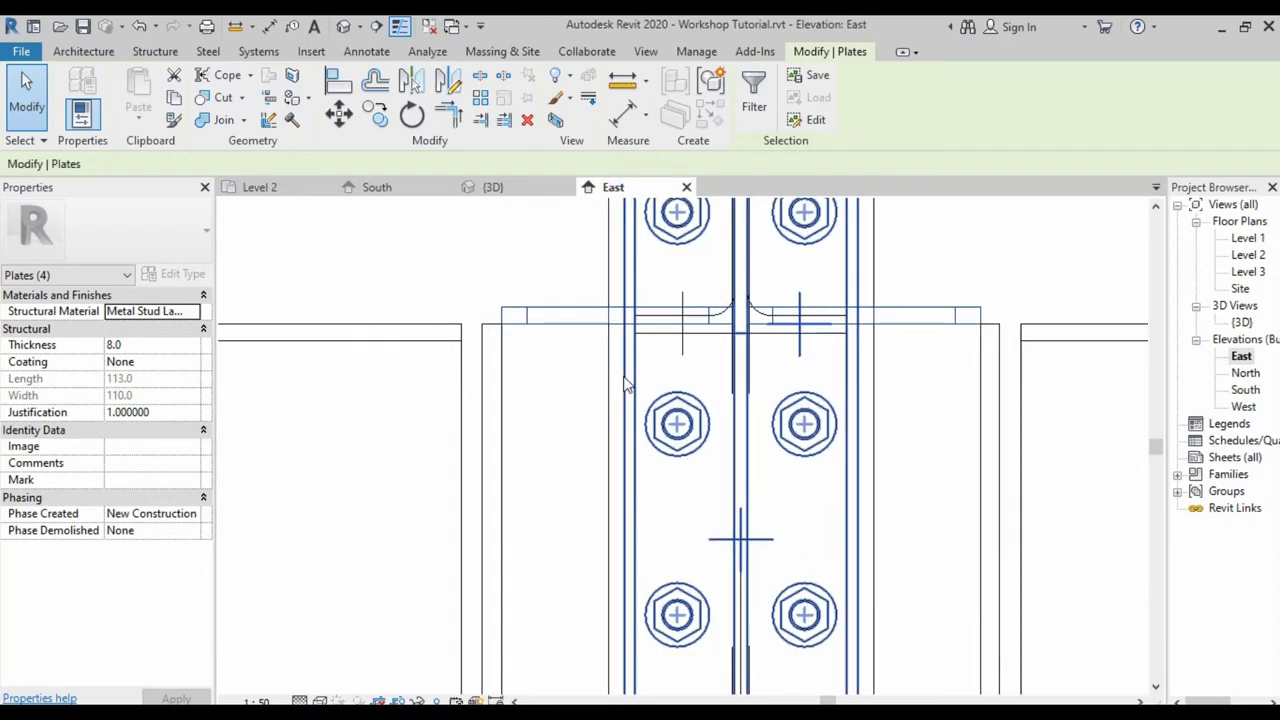
{"action": "scroll", "coordinate": [676, 381], "scroll_direction": "up", "scroll_amount": 2}
{"action": "scroll", "coordinate": [478, 314], "scroll_direction": "up", "scroll_amount": 1}
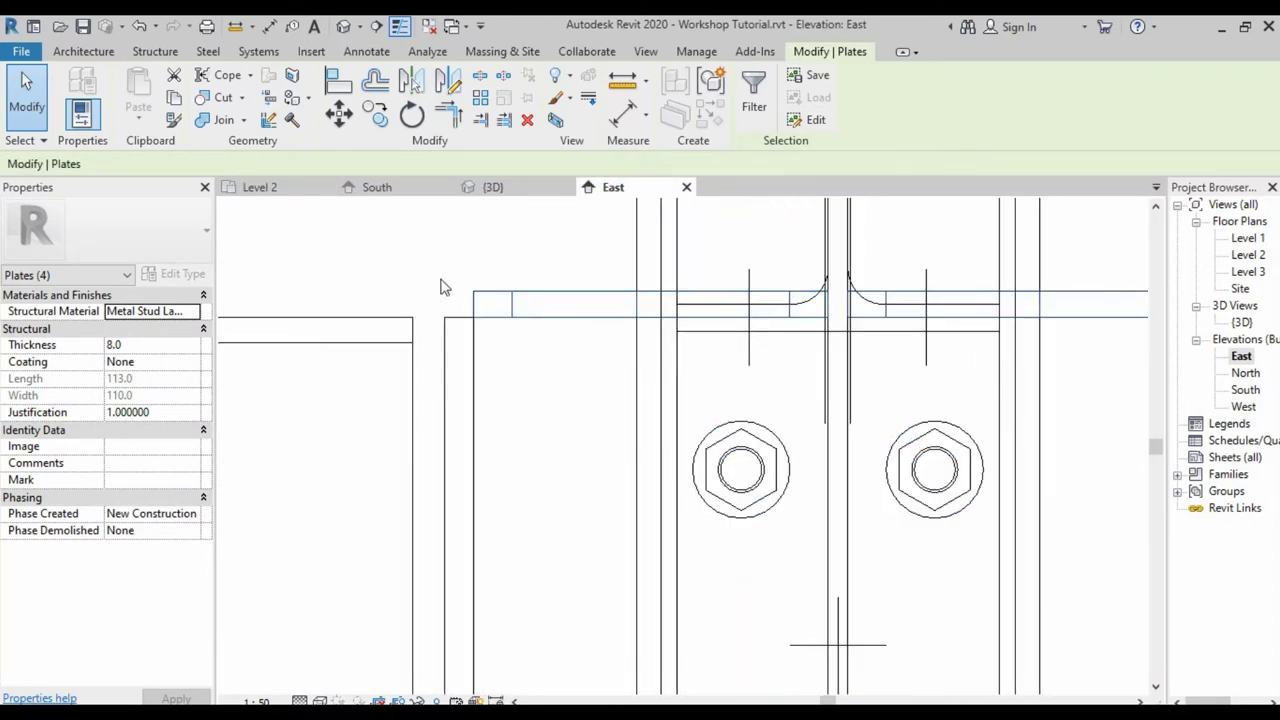
{"action": "left_click", "coordinate": [339, 115]}
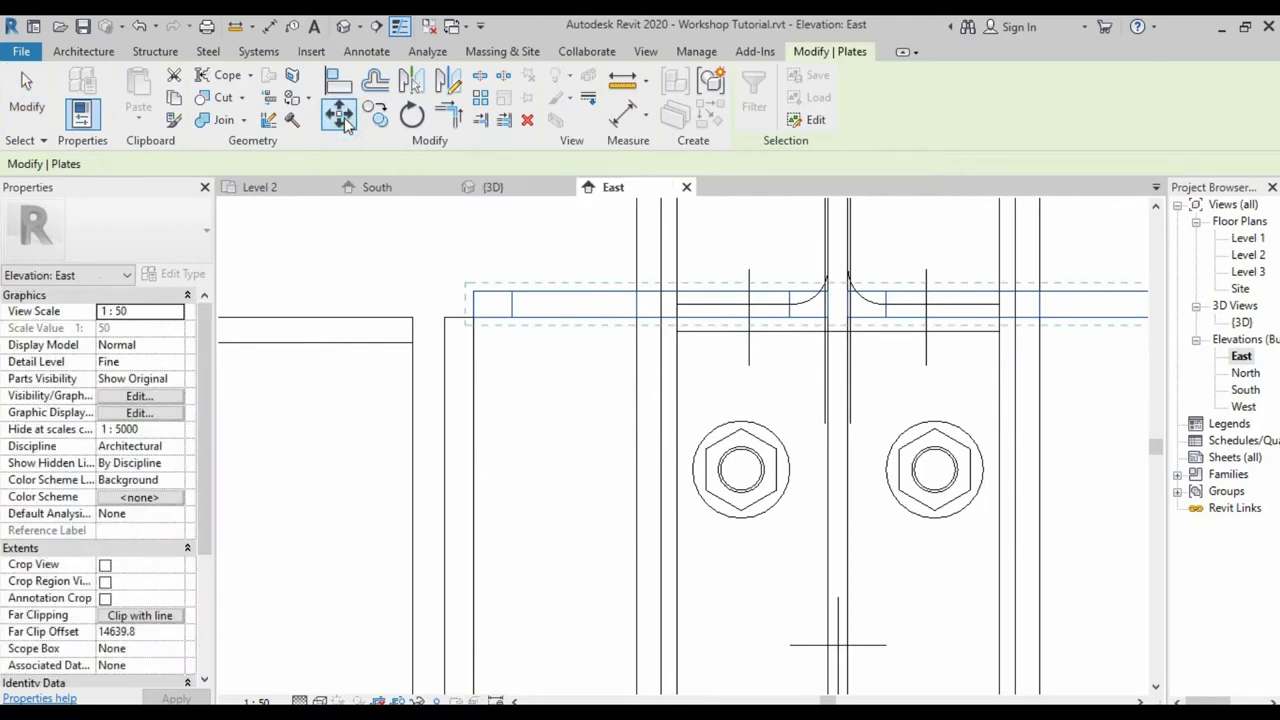
{"action": "scroll", "coordinate": [457, 286], "scroll_direction": "up", "scroll_amount": 1}
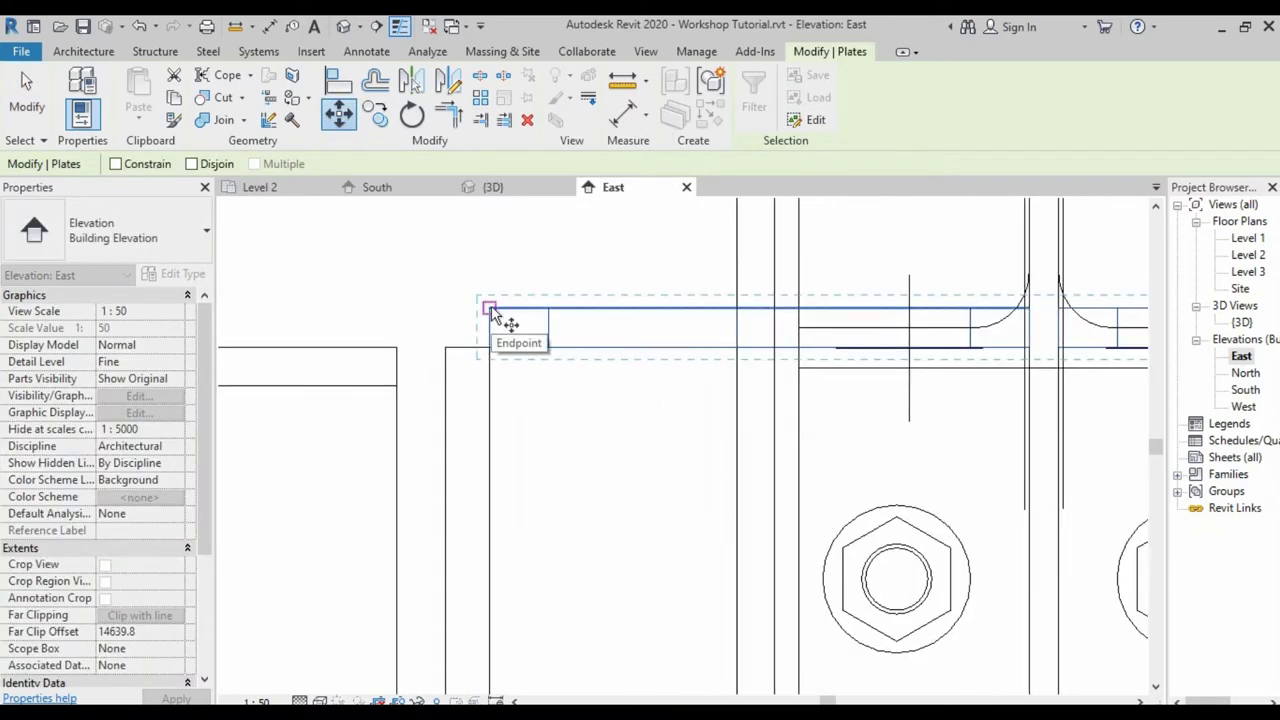
{"action": "left_click", "coordinate": [490, 308]}
{"action": "left_click", "coordinate": [491, 348]}
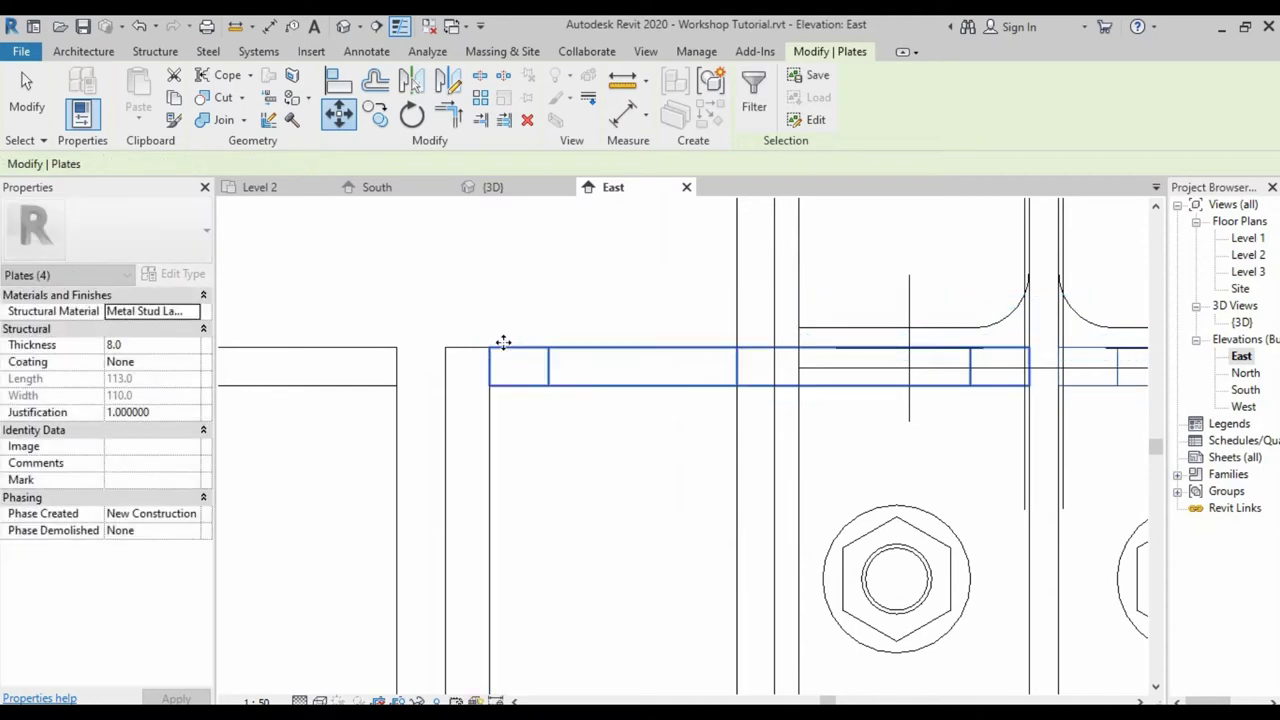
{"action": "scroll", "coordinate": [506, 300], "scroll_direction": "down", "scroll_amount": 2}
{"action": "scroll", "coordinate": [491, 286], "scroll_direction": "down", "scroll_amount": 1}
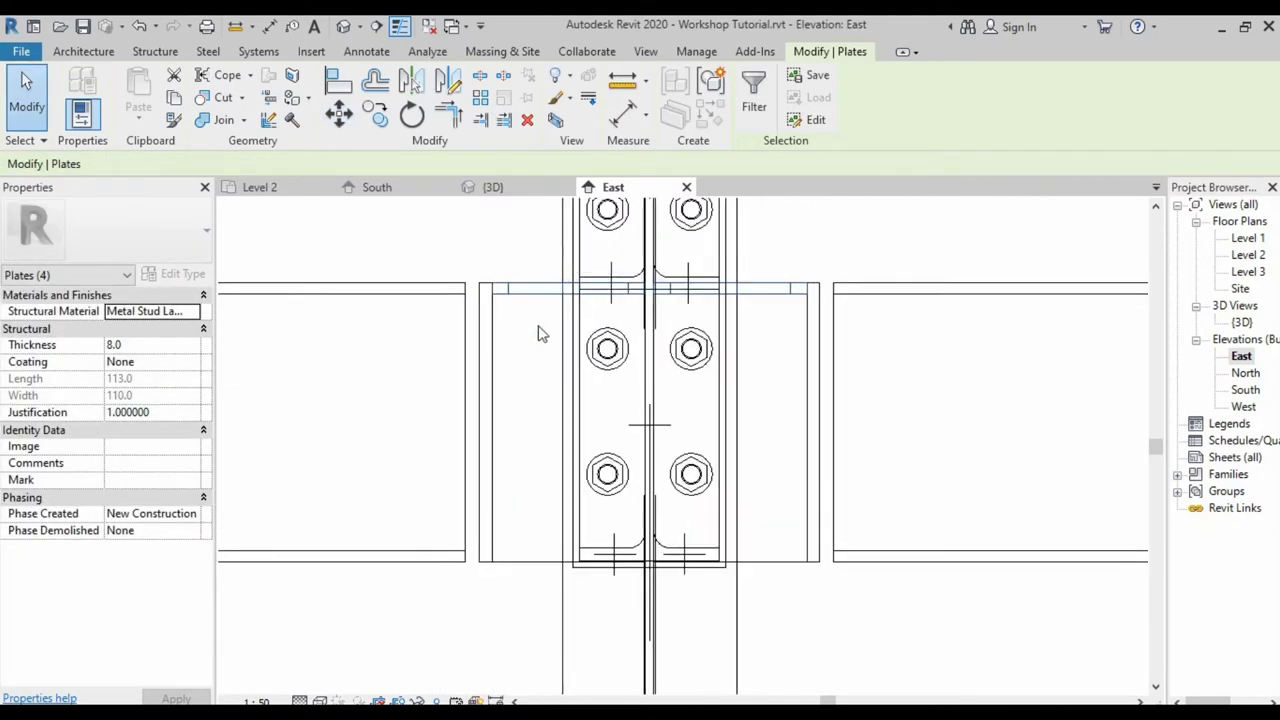
- Copy the stiffeners 180 lower onto the bottom flange and clear the selection
{"action": "left_click", "coordinate": [378, 114]}
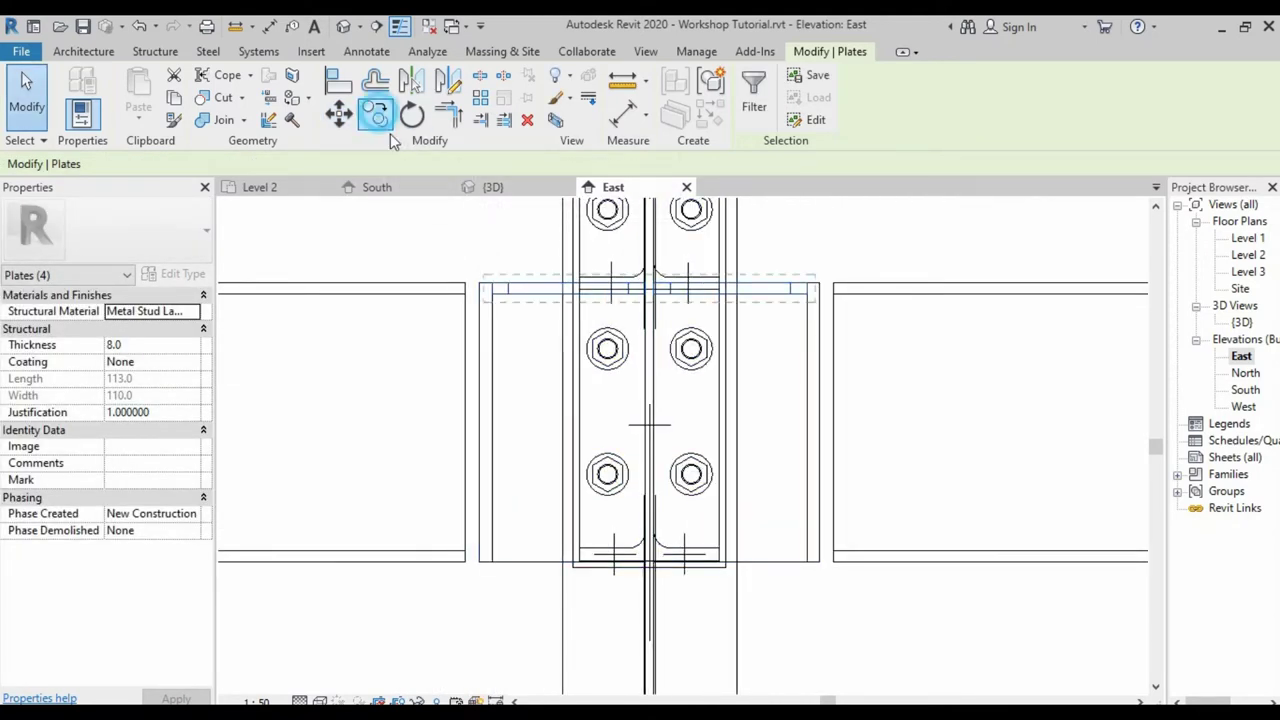
{"action": "left_click", "coordinate": [491, 289]}
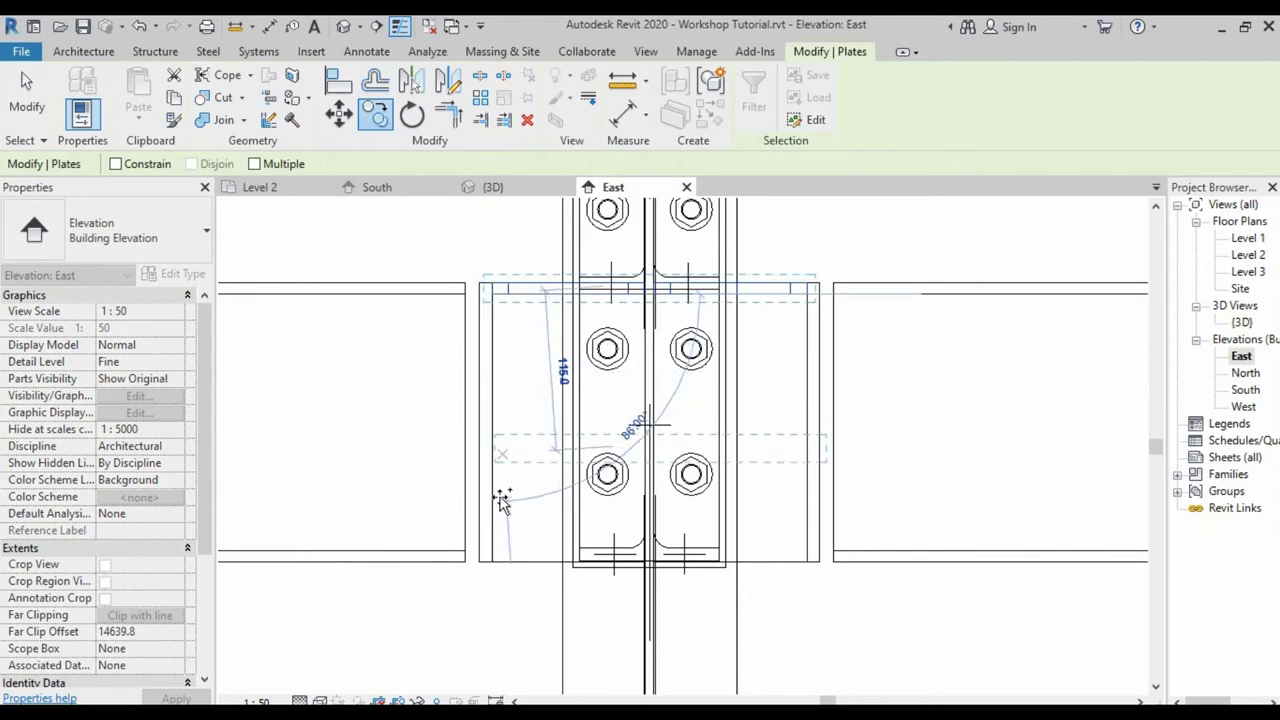
{"action": "left_click", "coordinate": [491, 556]}
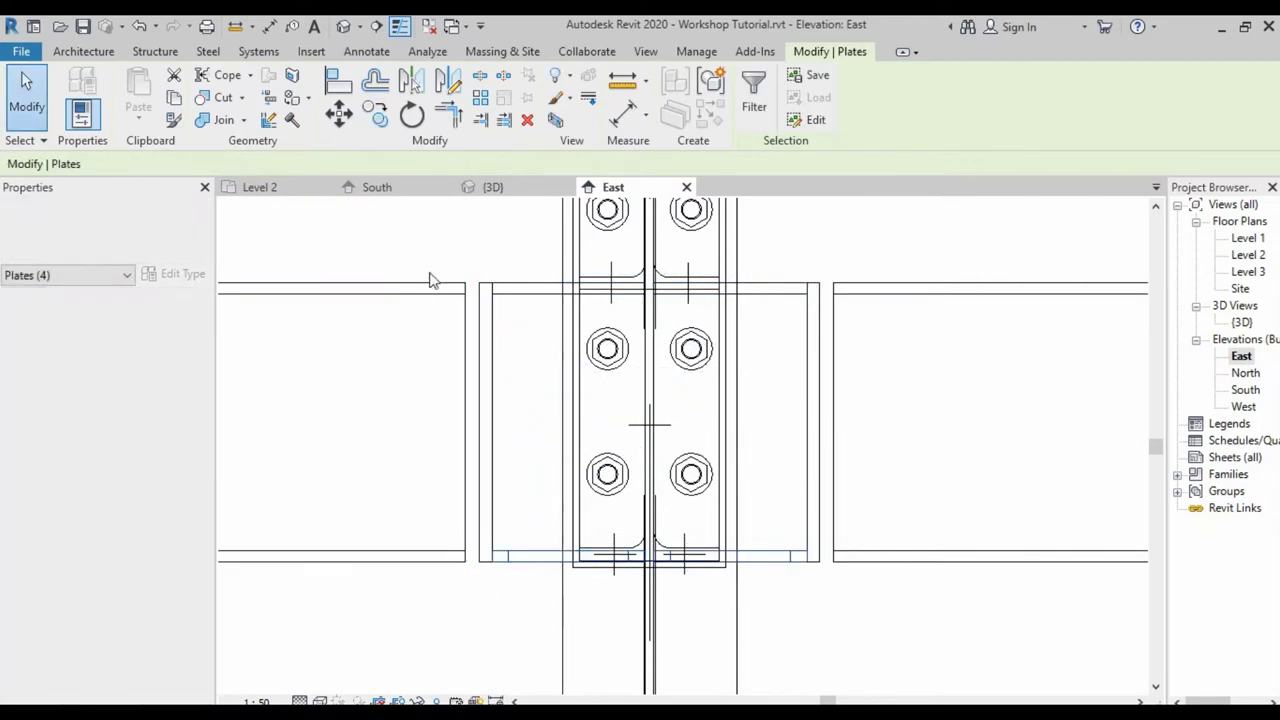
{"action": "left_click", "coordinate": [423, 246]}
{"action": "left_click", "coordinate": [513, 189]}
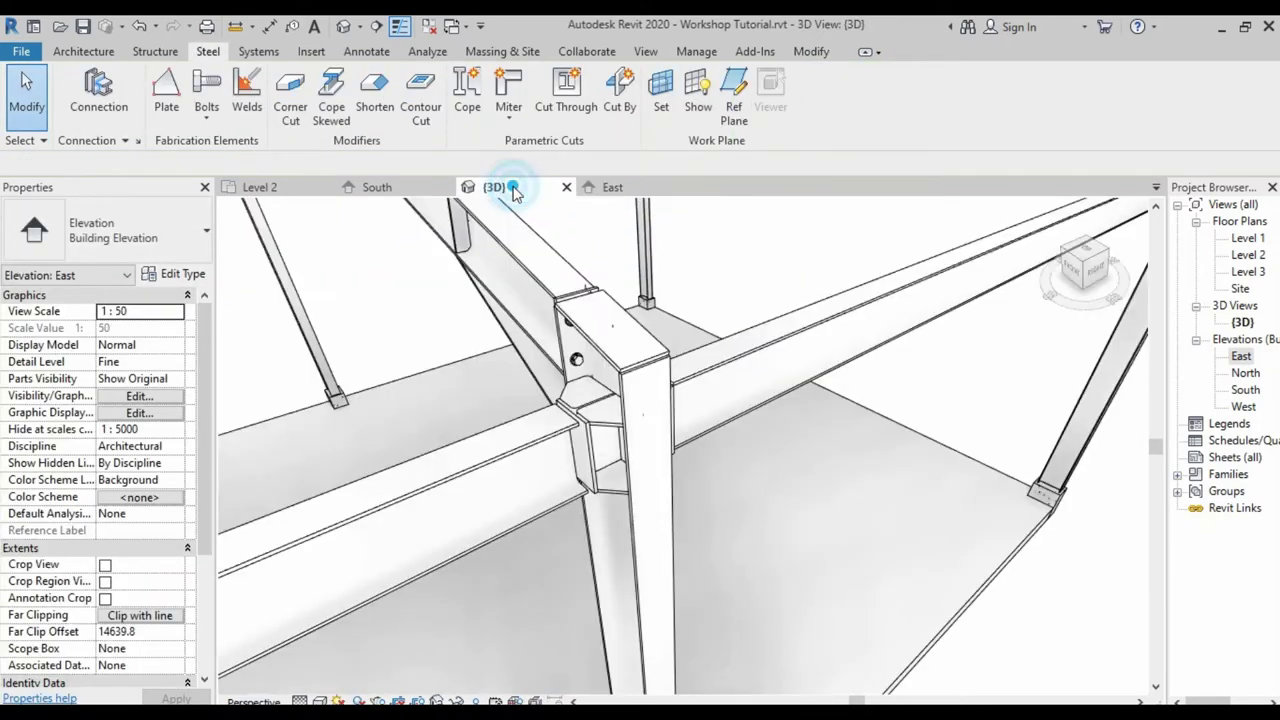
{"action": "scroll", "coordinate": [581, 439], "scroll_direction": "up", "scroll_amount": 3}
{"action": "scroll", "coordinate": [597, 444], "scroll_direction": "down", "scroll_amount": 2}
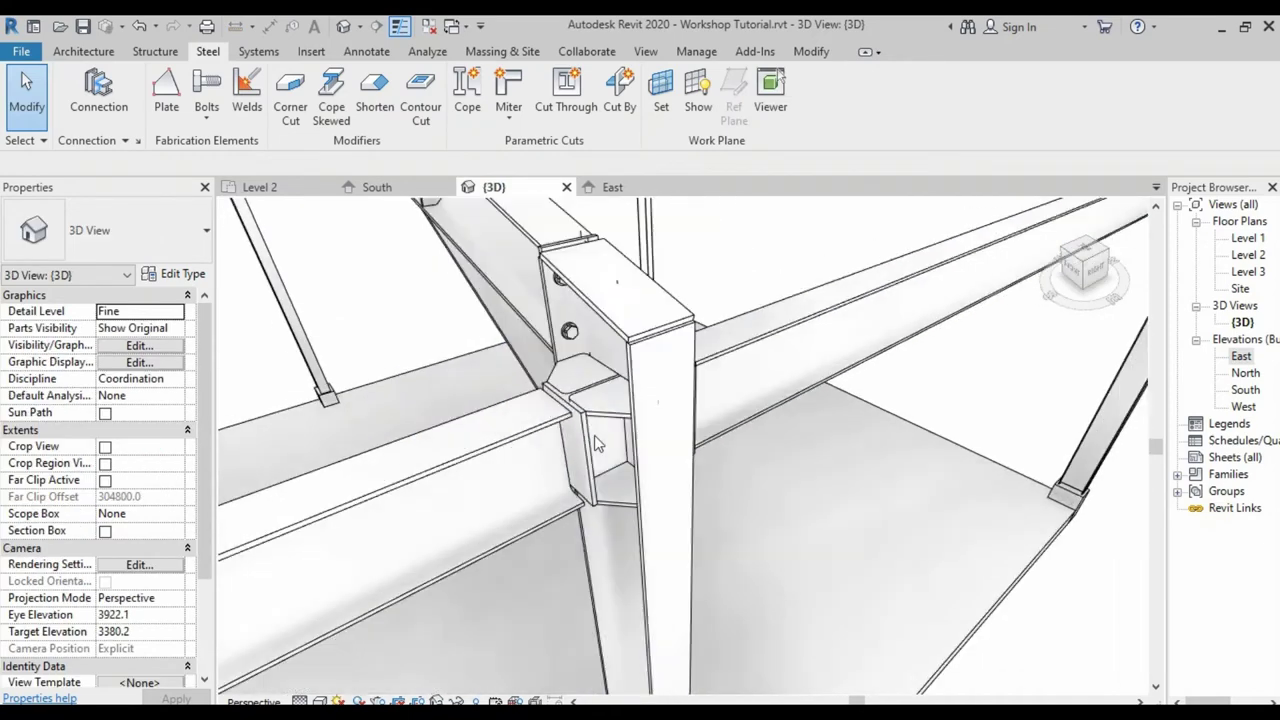
{"action": "mouse_move", "coordinate": [597, 444]}
{"action": "middle_mouse_down", "text": "shift"}
{"action": "mouse_move", "coordinate": [931, 386]}
{"action": "mouse_move", "coordinate": [986, 403]}
{"action": "mouse_move", "coordinate": [843, 431]}
{"action": "mouse_move", "coordinate": [649, 413]}
{"action": "mouse_move", "coordinate": [660, 398]}
{"action": "middle_mouse_up", "text": "shift"}
{"action": "left_click", "coordinate": [701, 269]}
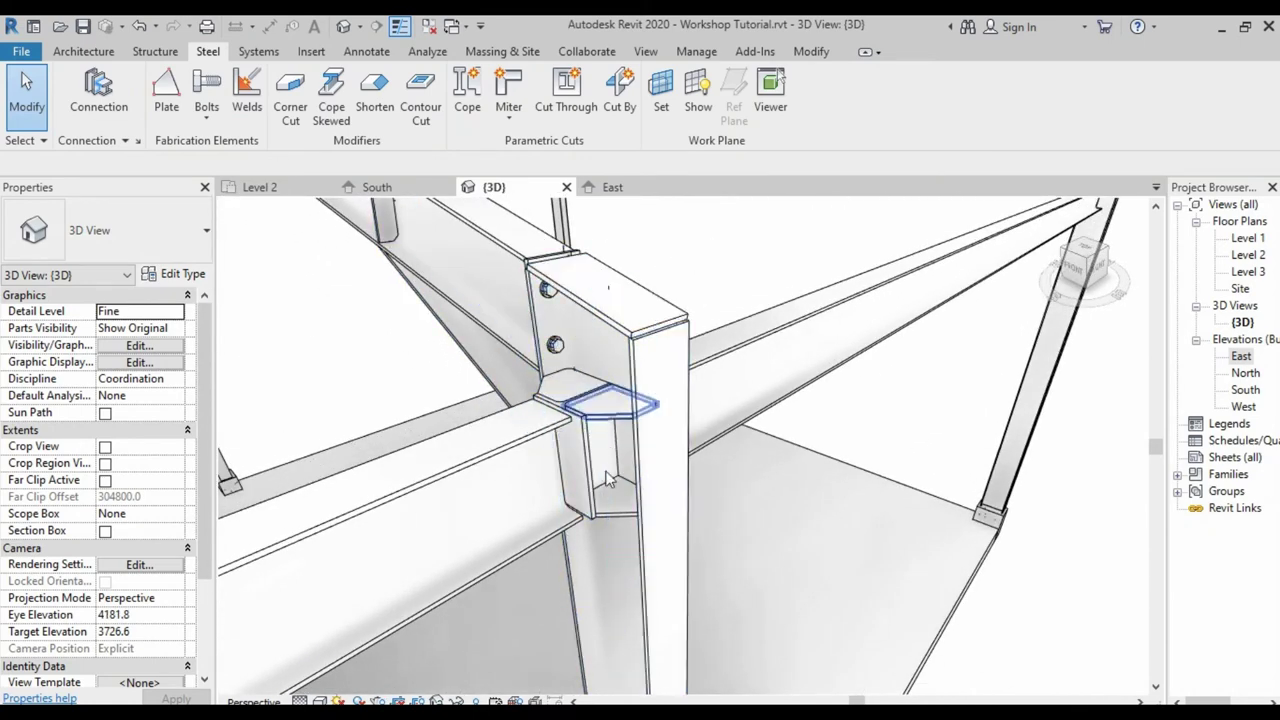
{"action": "scroll", "coordinate": [520, 510], "scroll_direction": "up", "scroll_amount": 3}
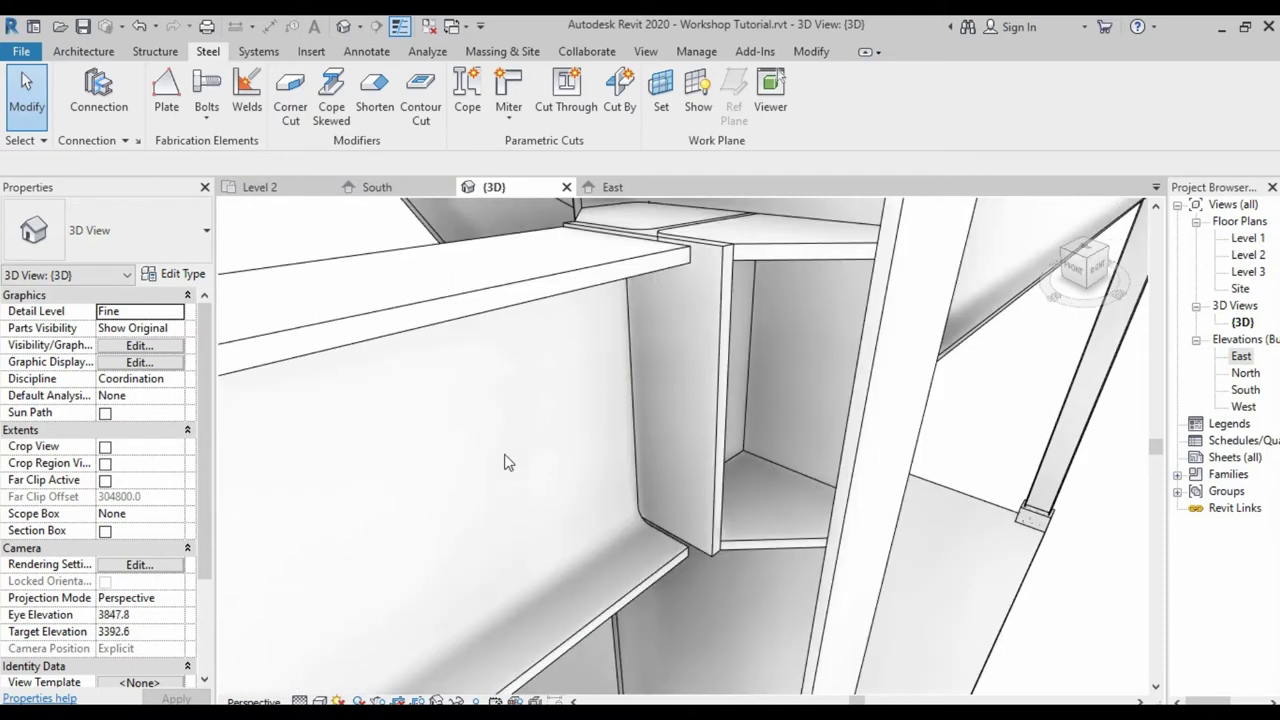
{"action": "scroll", "coordinate": [508, 461], "scroll_direction": "down", "scroll_amount": 3}
{"action": "scroll", "coordinate": [592, 406], "scroll_direction": "up", "scroll_amount": 2}
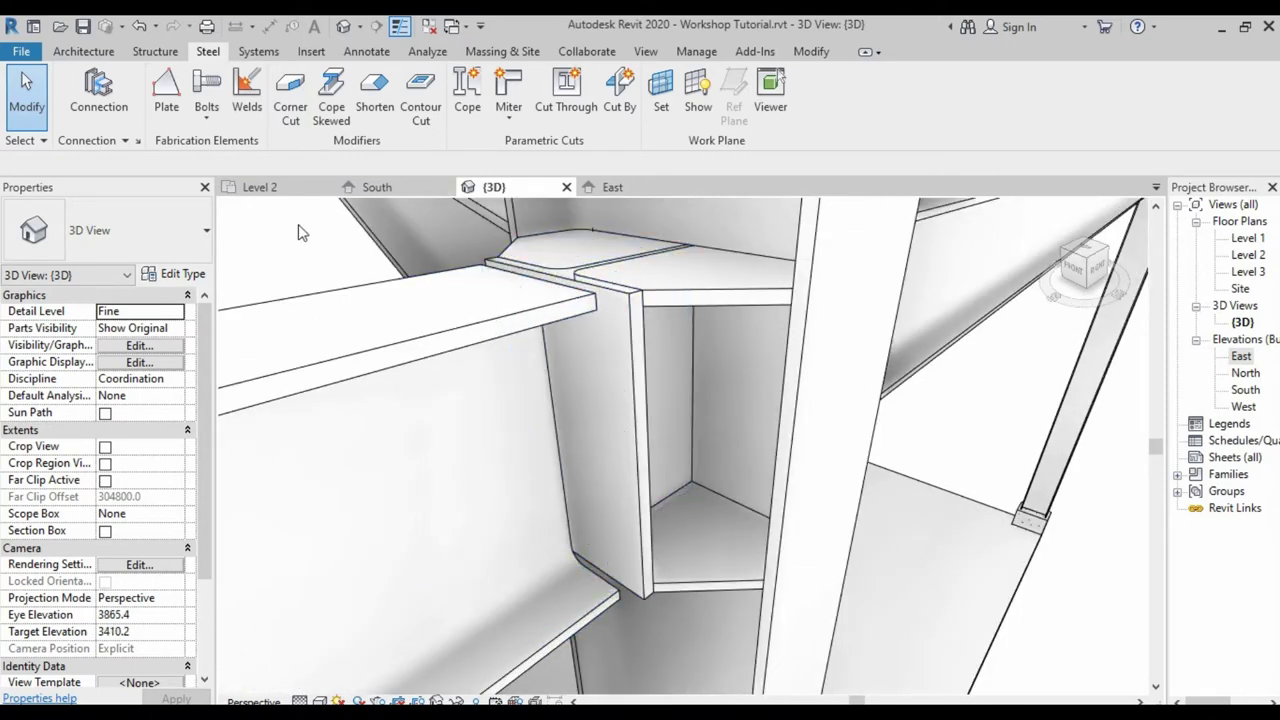
- Start a new steel plate with its work plane picked on the column face
{"action": "left_click", "coordinate": [168, 100]}
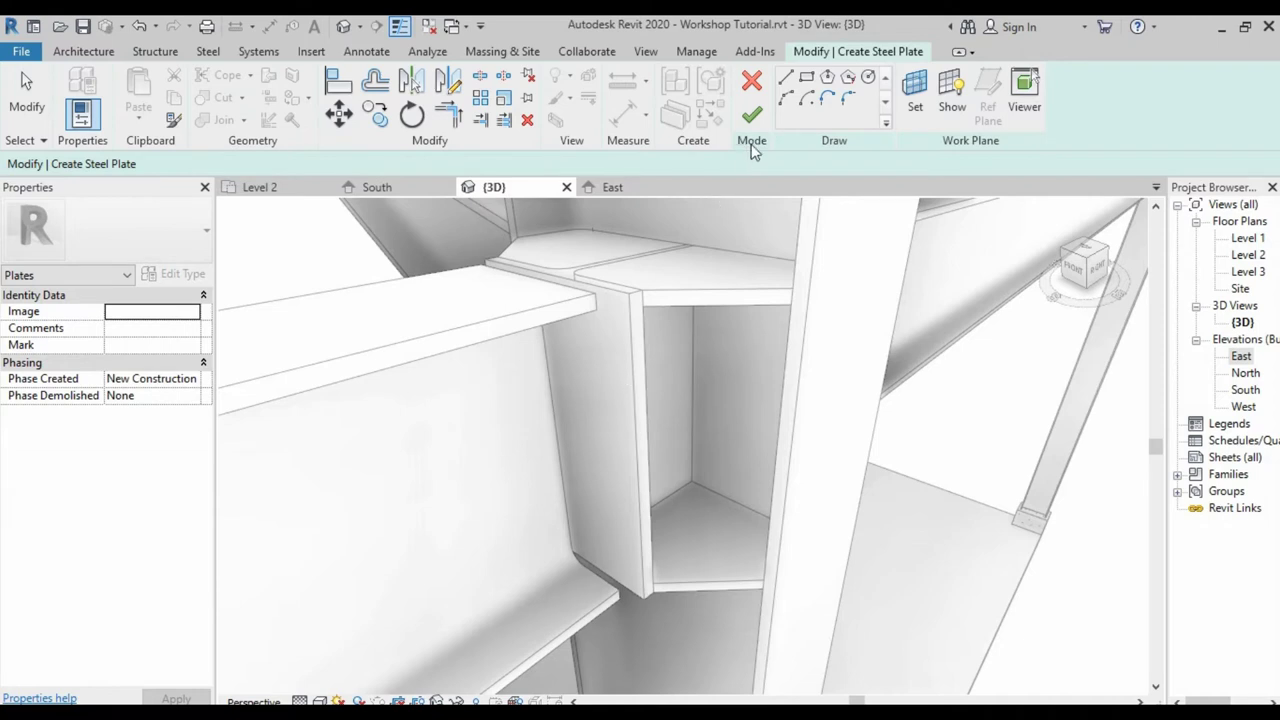
{"action": "left_click", "coordinate": [921, 97]}
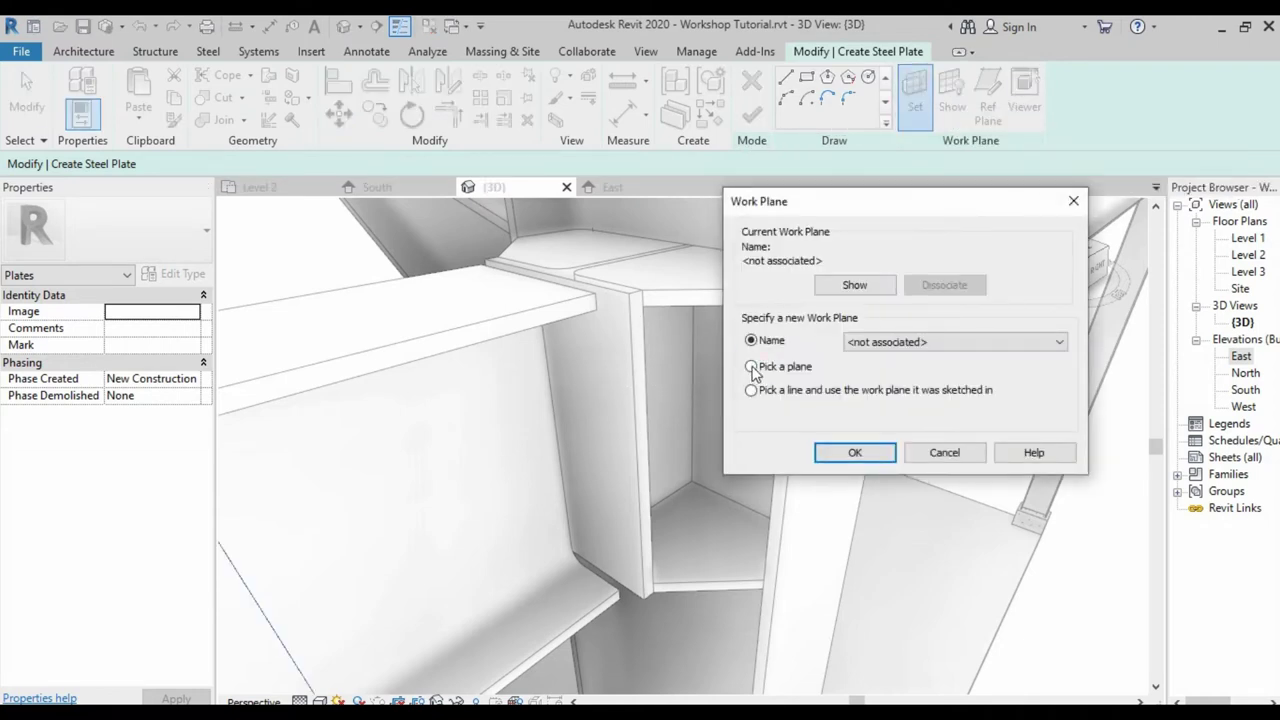
{"action": "left_click", "coordinate": [752, 368]}
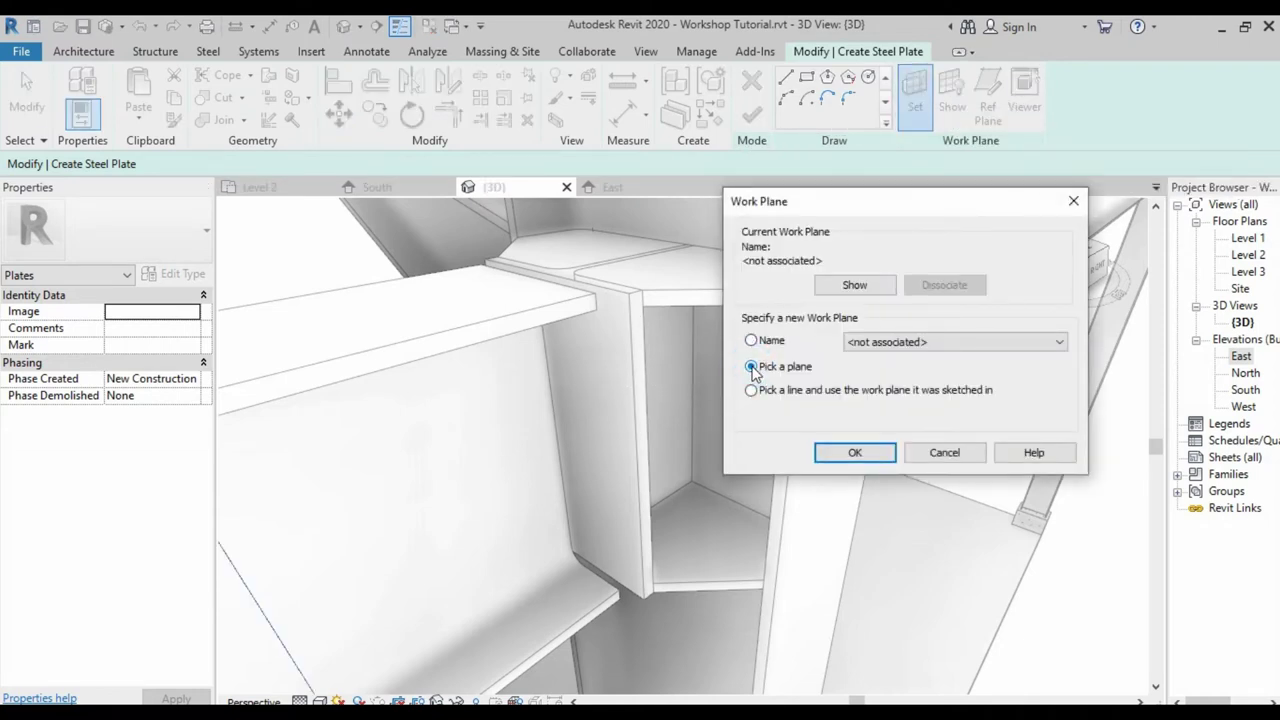
{"action": "left_click", "coordinate": [855, 453]}
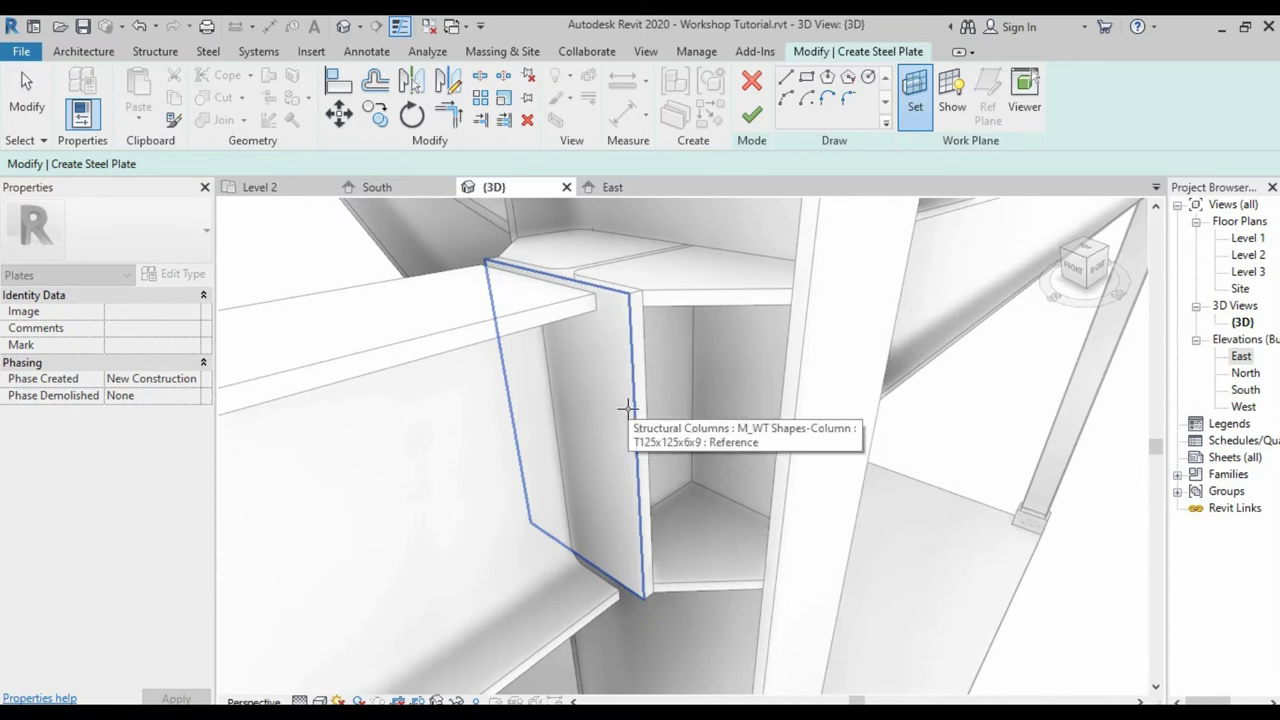
{"action": "left_click", "coordinate": [628, 408]}
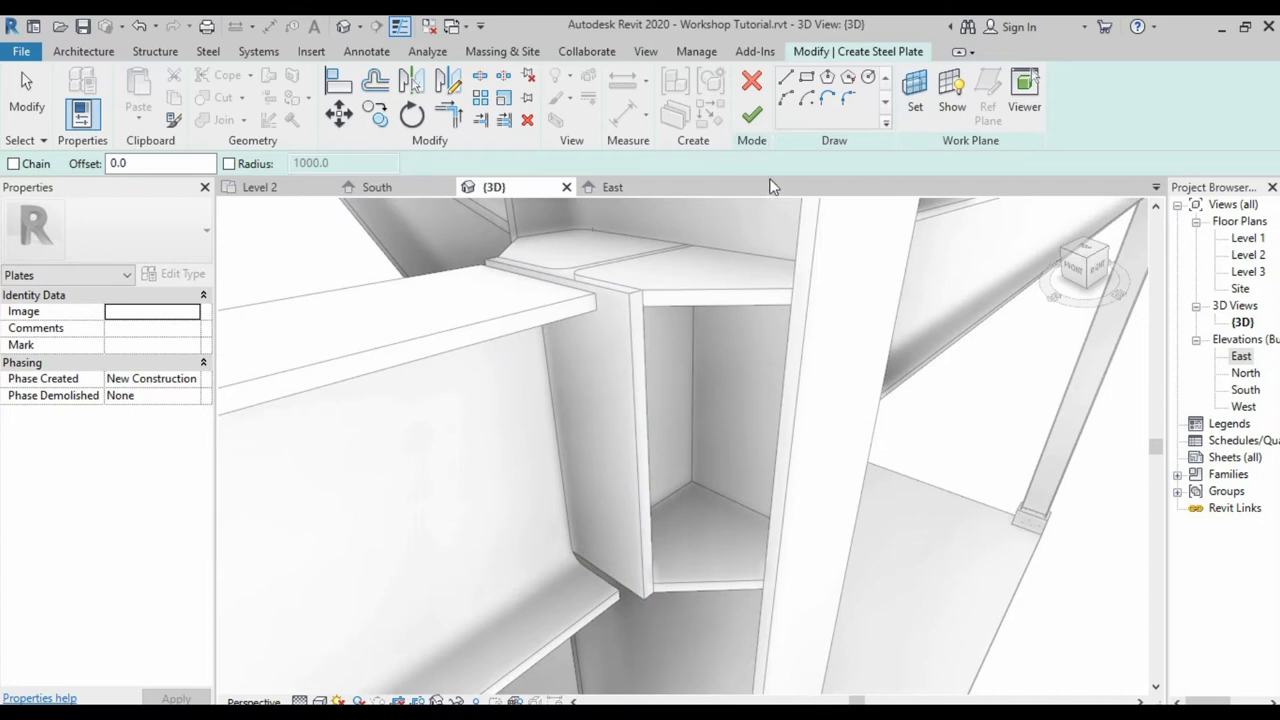
- Sketch the 125 × 200 rectangular plate outline from the beam corner and finish it
{"action": "left_click", "coordinate": [806, 76]}
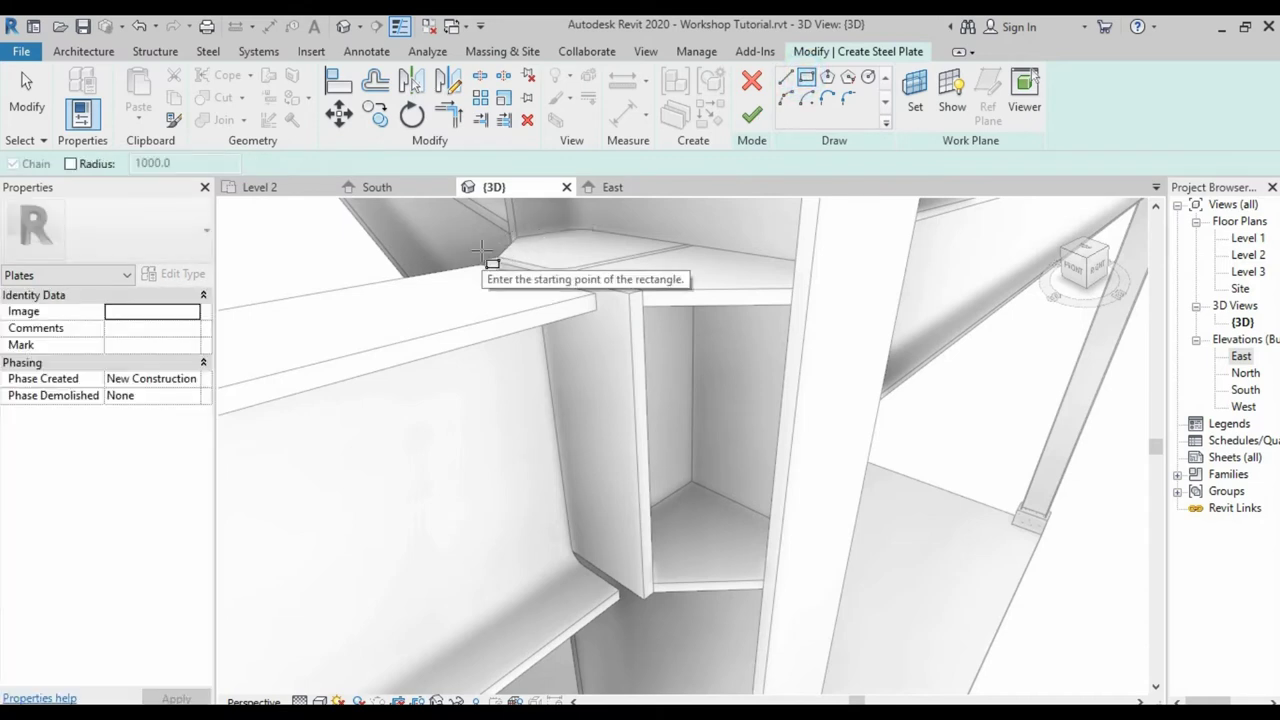
{"action": "left_click", "coordinate": [486, 263]}
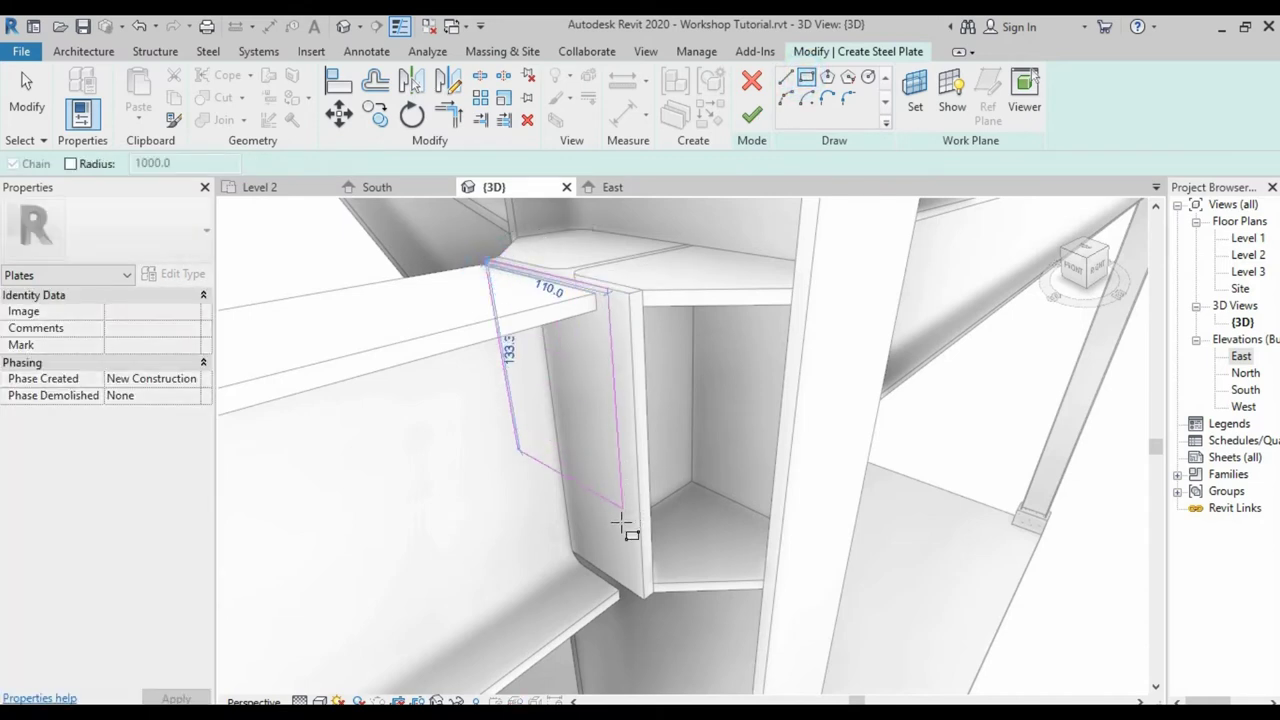
{"action": "left_click", "coordinate": [645, 598]}
{"action": "left_click", "coordinate": [645, 598]}
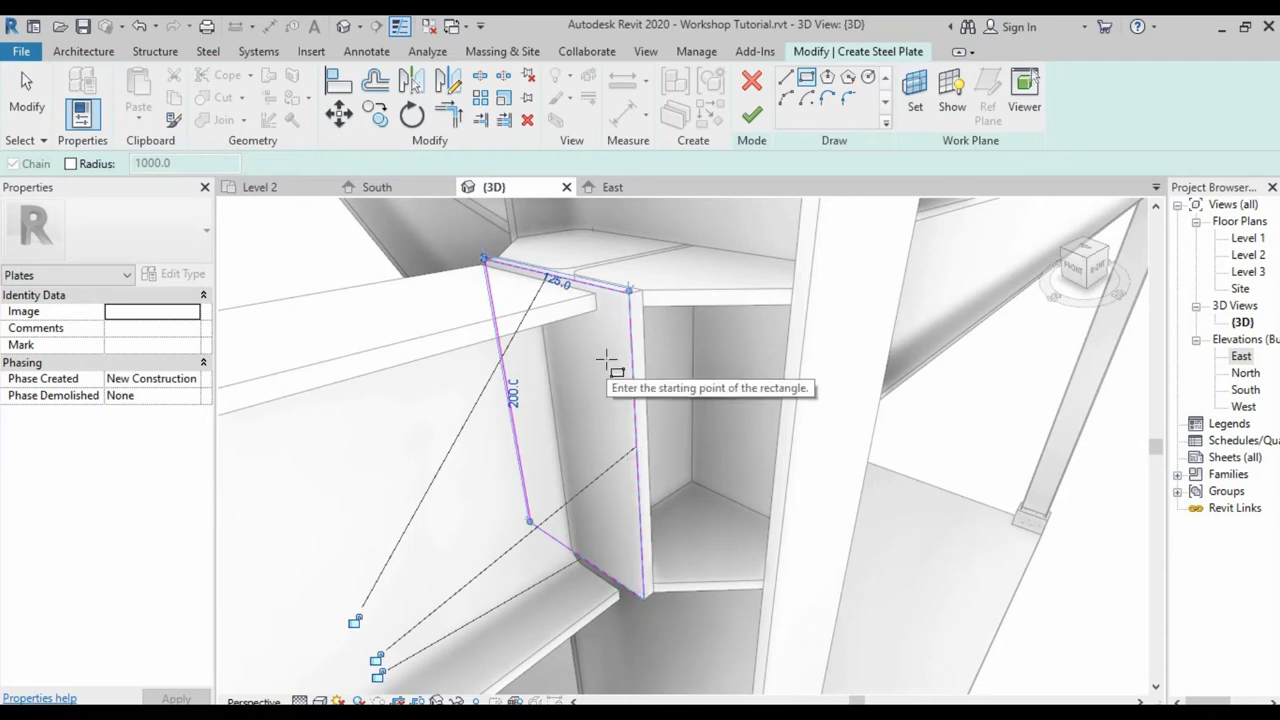
{"action": "key", "text": "Escape"}
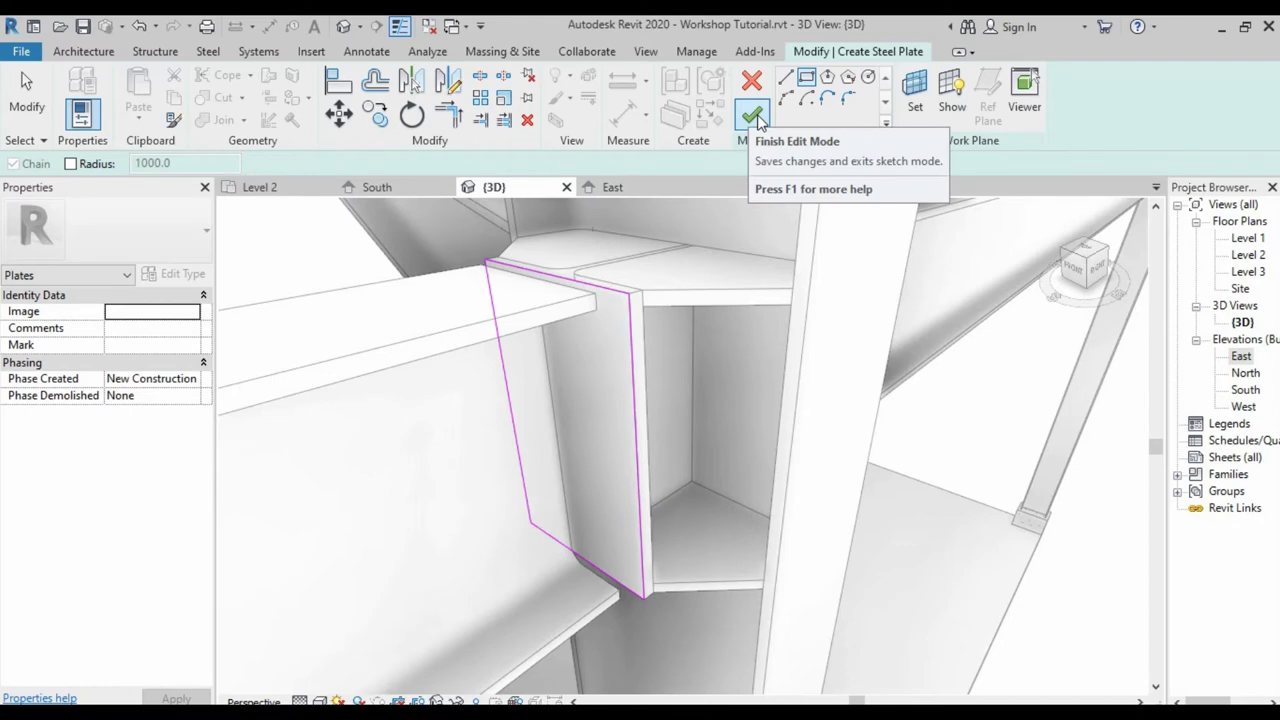
{"action": "left_click", "coordinate": [753, 116]}
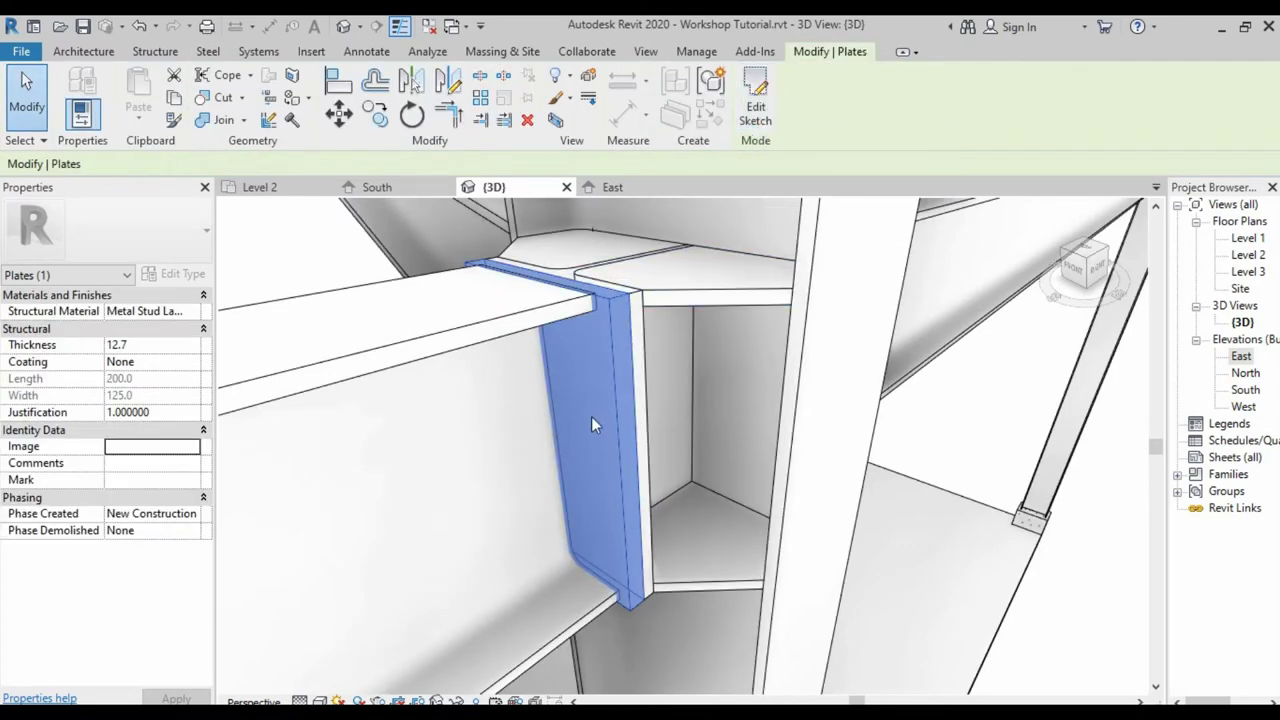
- Set the plate thickness to 10.0
{"action": "left_click", "coordinate": [130, 344]}
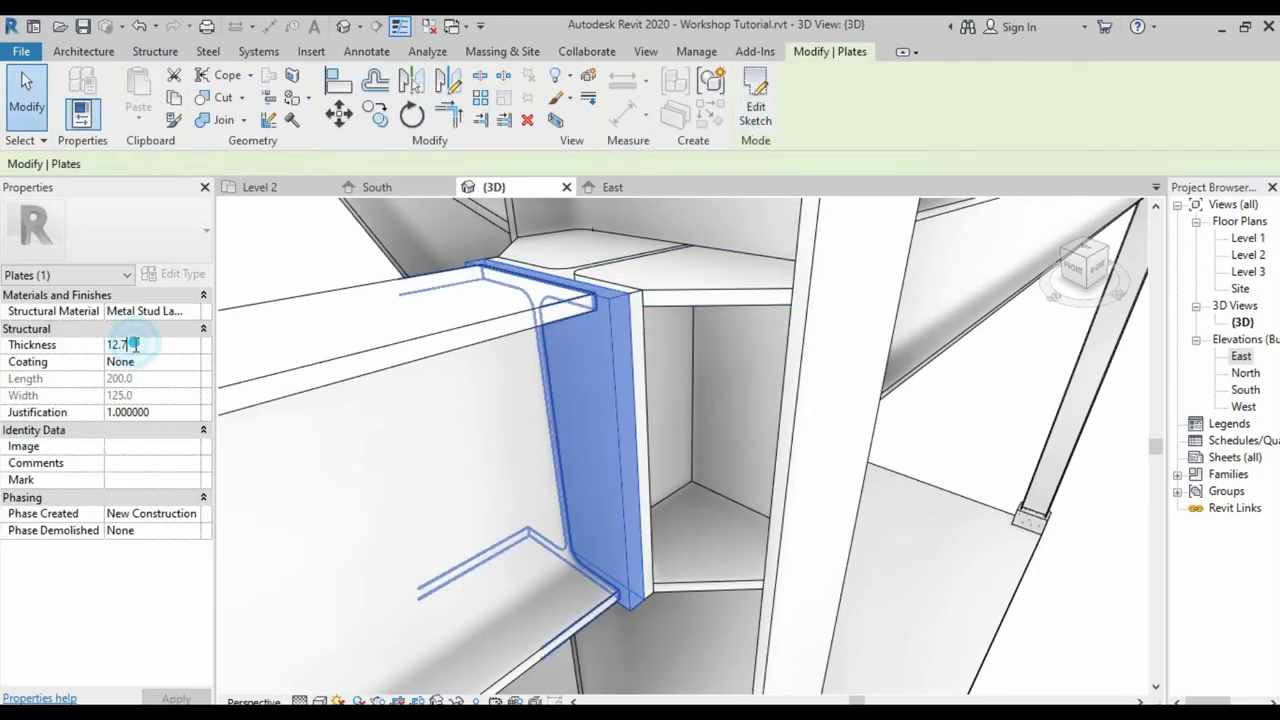
{"action": "double_click", "coordinate": [136, 344]}
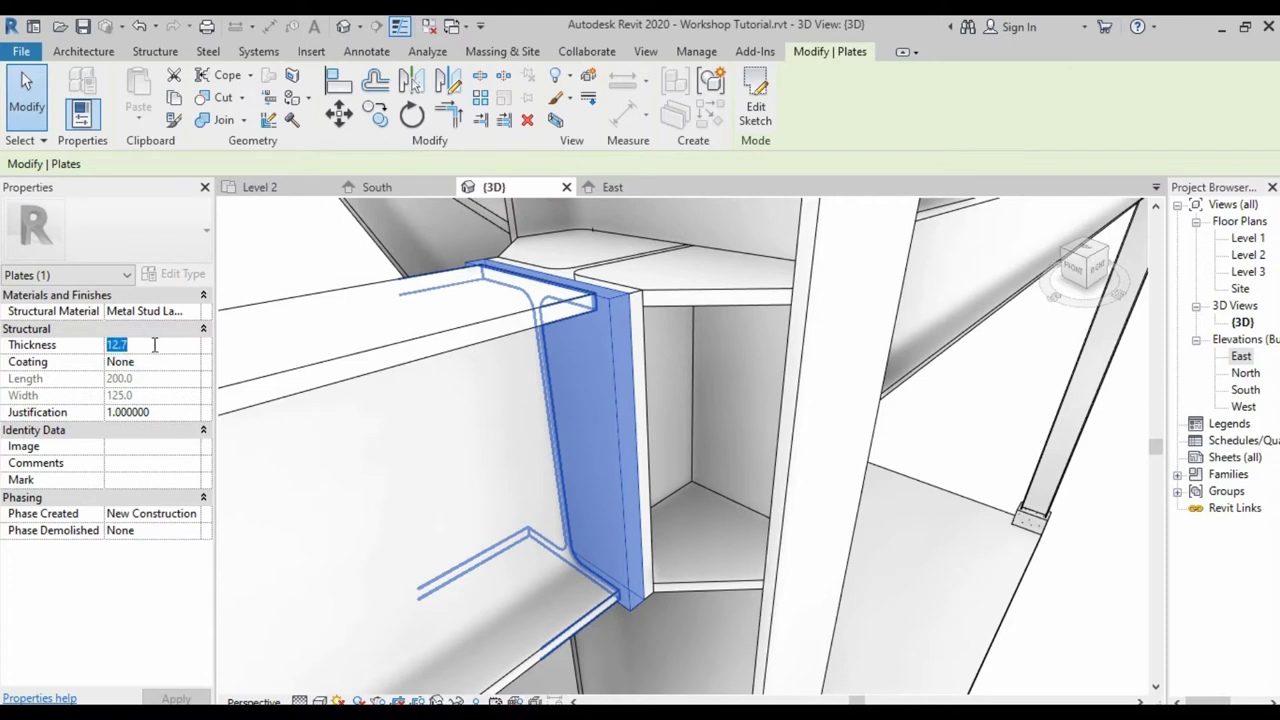
{"action": "type", "text": "10"}
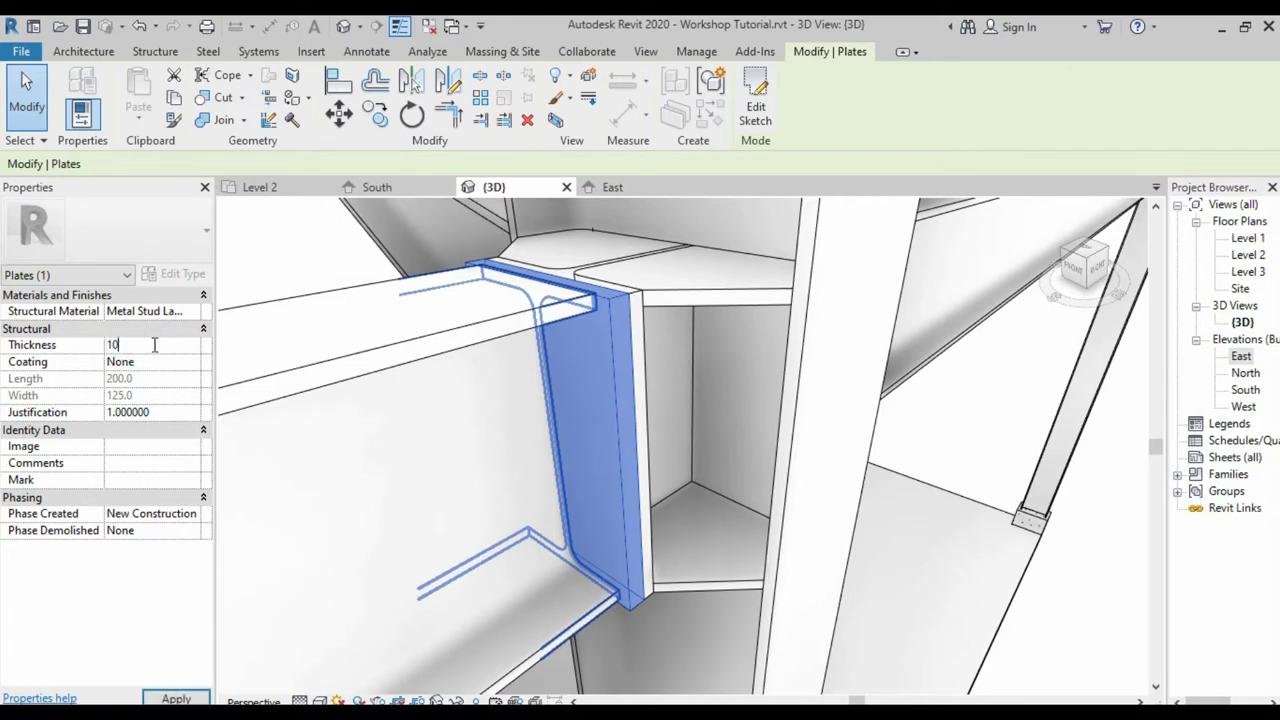
{"action": "key", "text": "Return"}
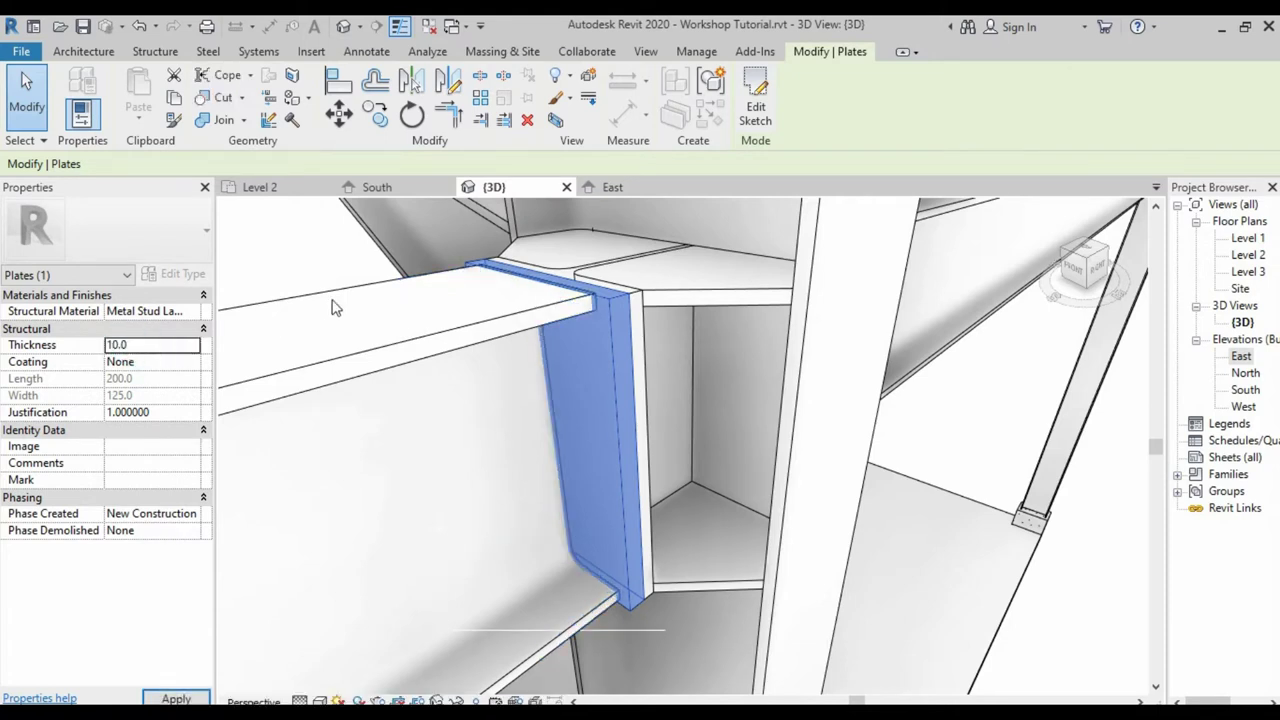
- Start a bolt group connecting the end plate to the tee column
{"action": "key", "text": "Escape"}
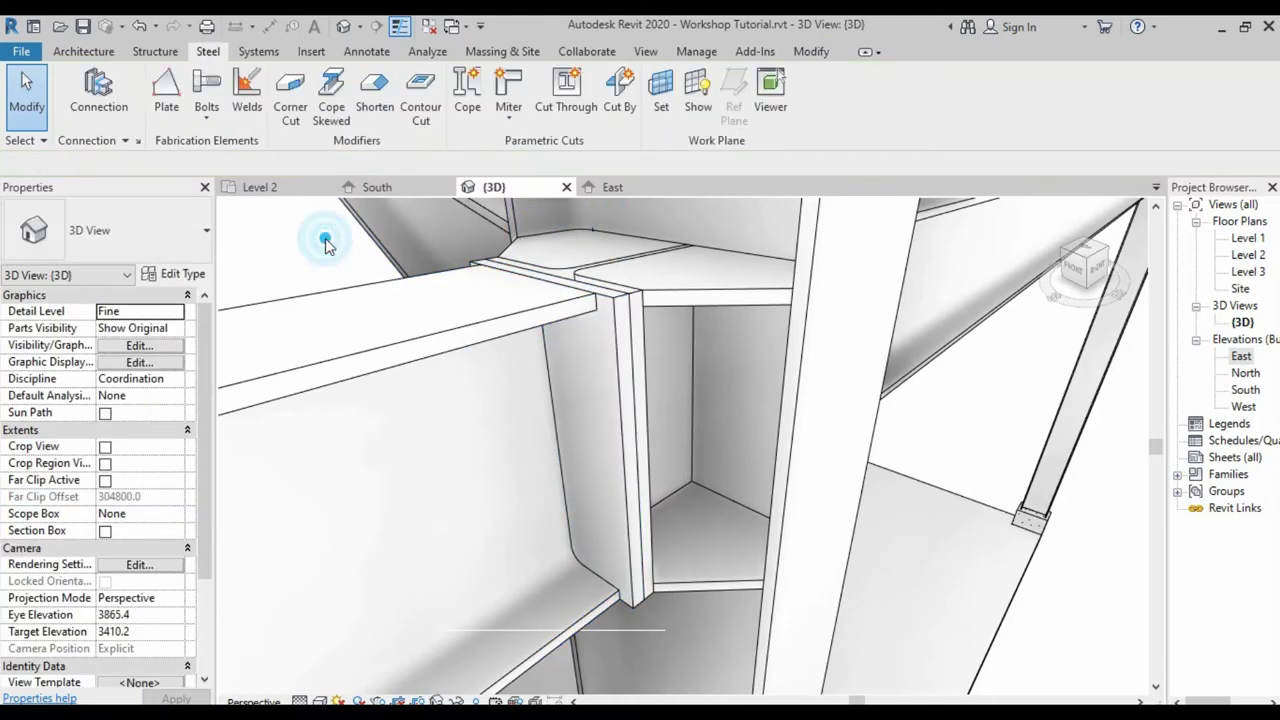
{"action": "scroll", "coordinate": [326, 245], "scroll_direction": "up", "scroll_amount": 2}
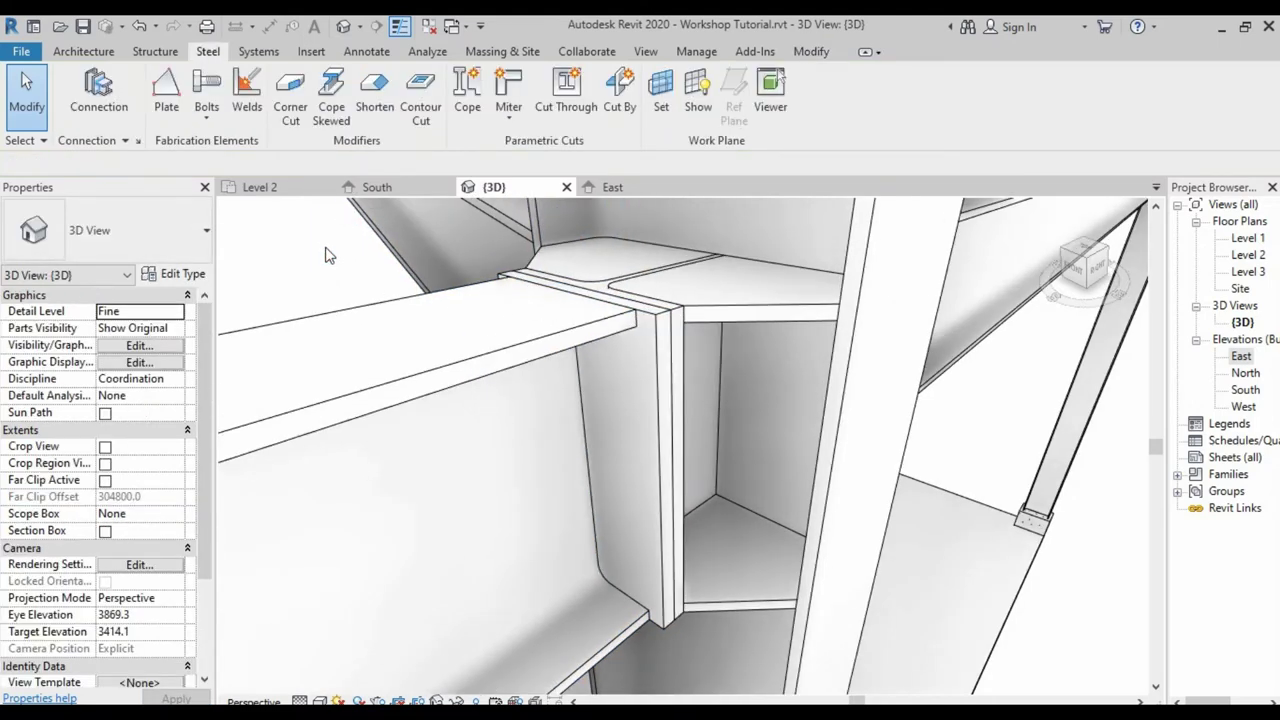
{"action": "left_click", "coordinate": [210, 125]}
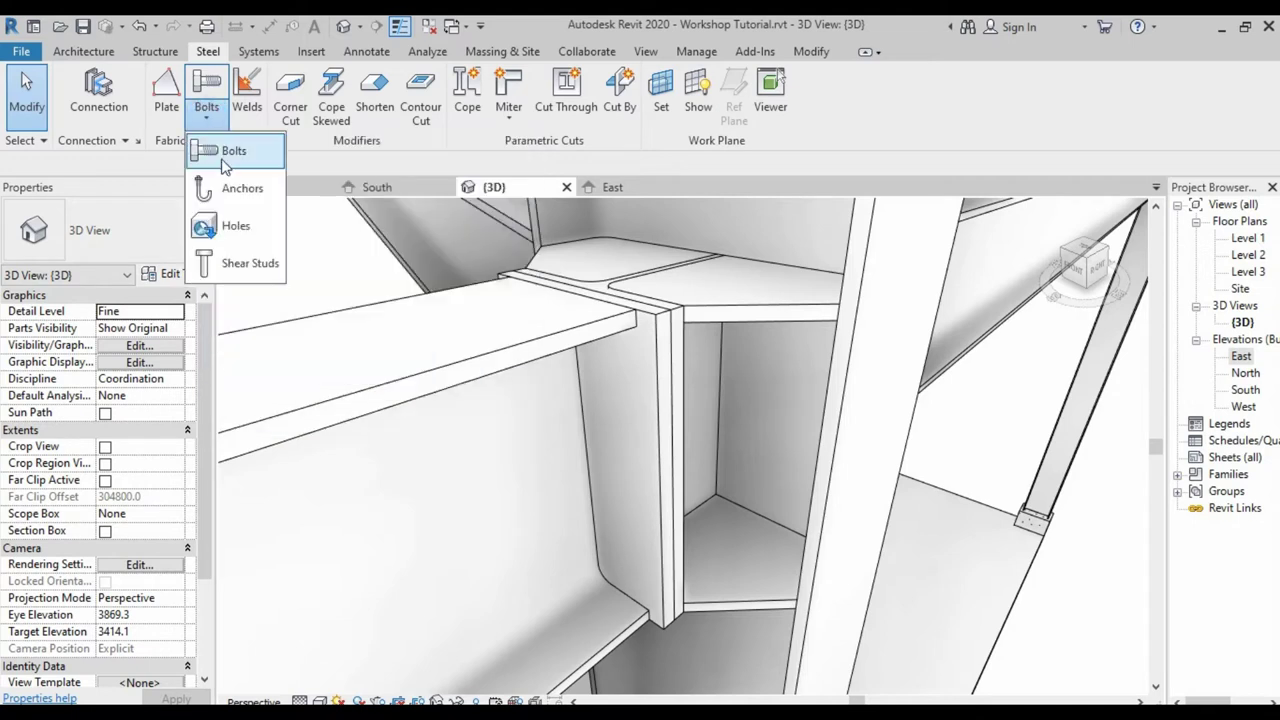
{"action": "left_click", "coordinate": [224, 152]}
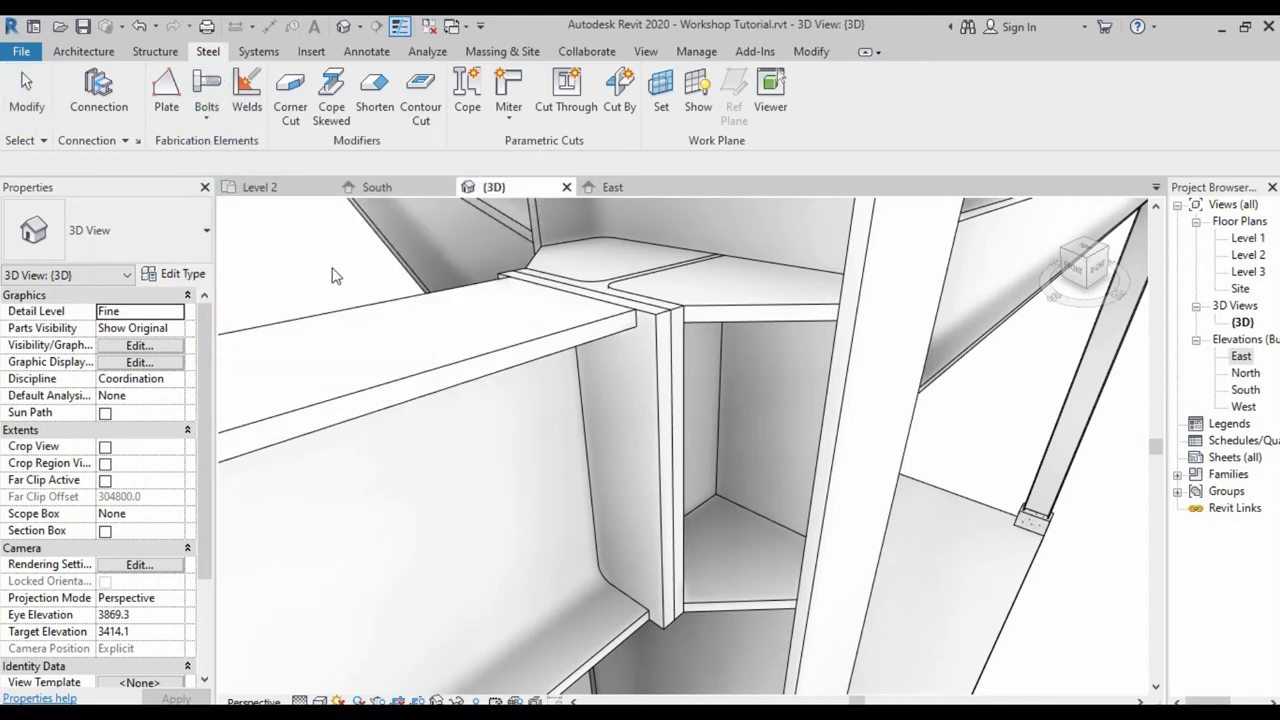
{"action": "left_click", "coordinate": [656, 410]}
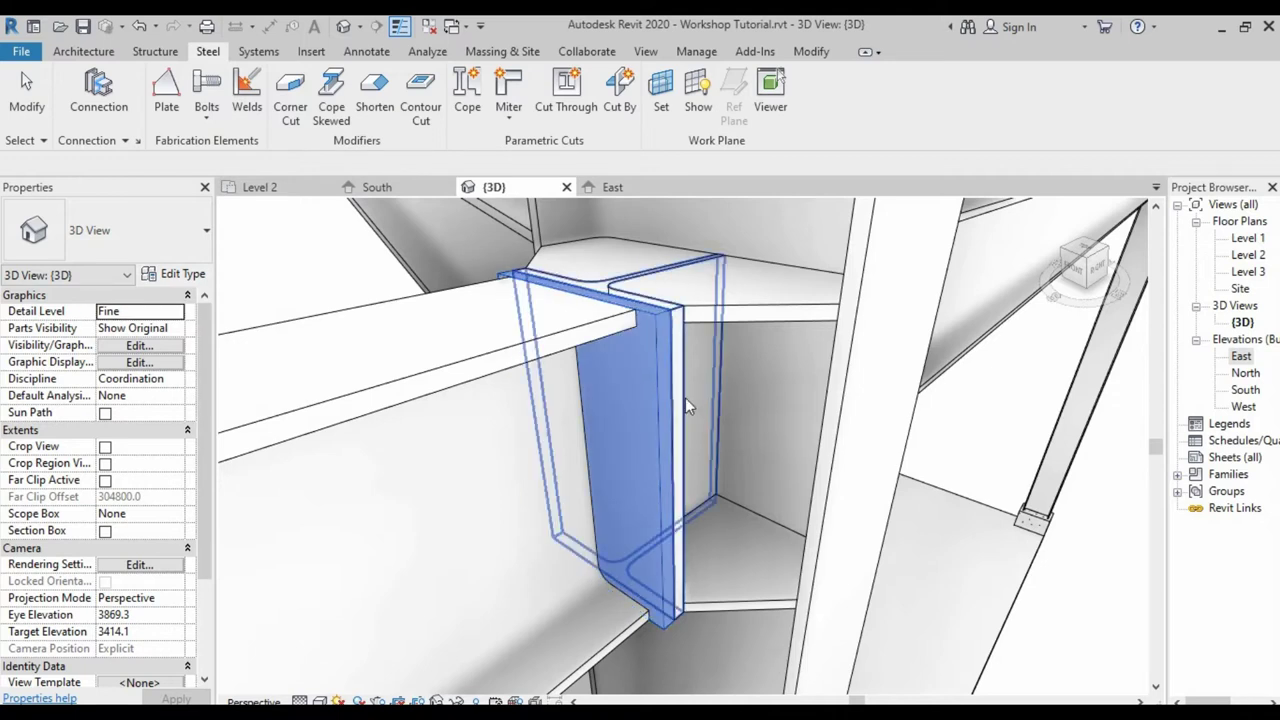
{"action": "left_click", "coordinate": [685, 397]}
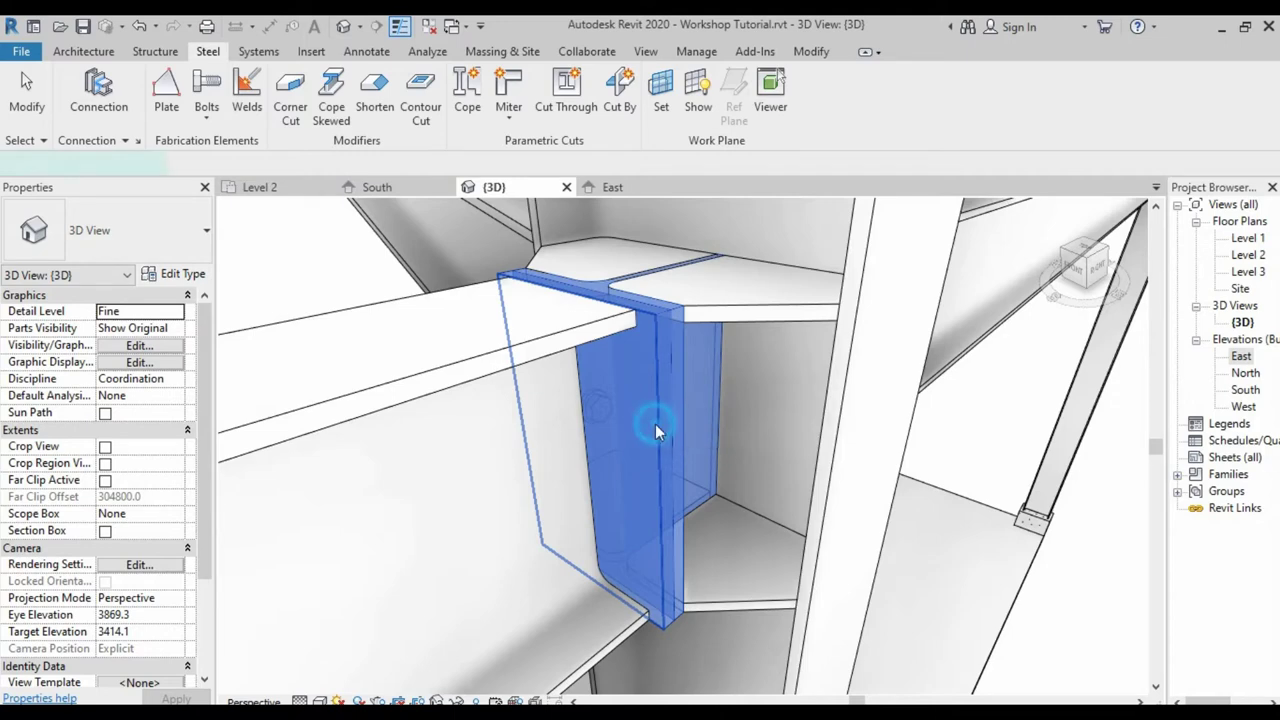
{"action": "left_click", "coordinate": [655, 424]}
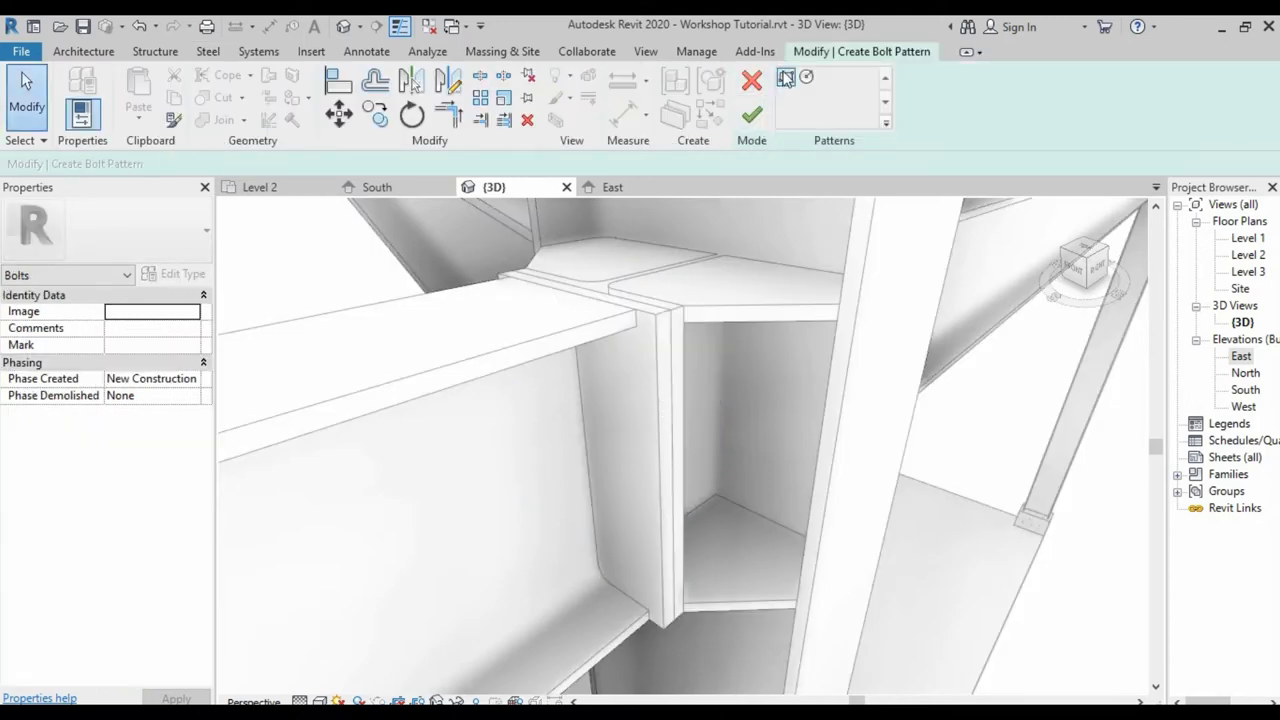
- Sketch a rectangular bolt outline on the plate and offset its sides inward 25
{"action": "left_click", "coordinate": [786, 77]}
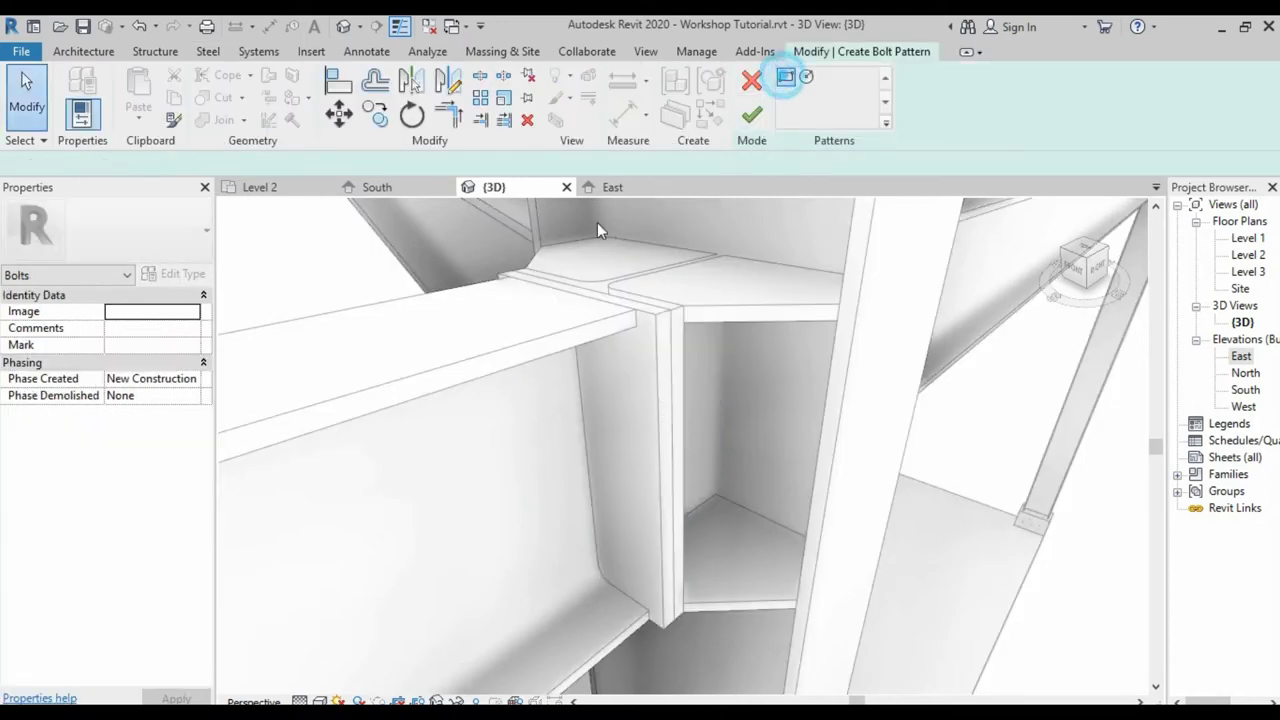
{"action": "left_click", "coordinate": [497, 272]}
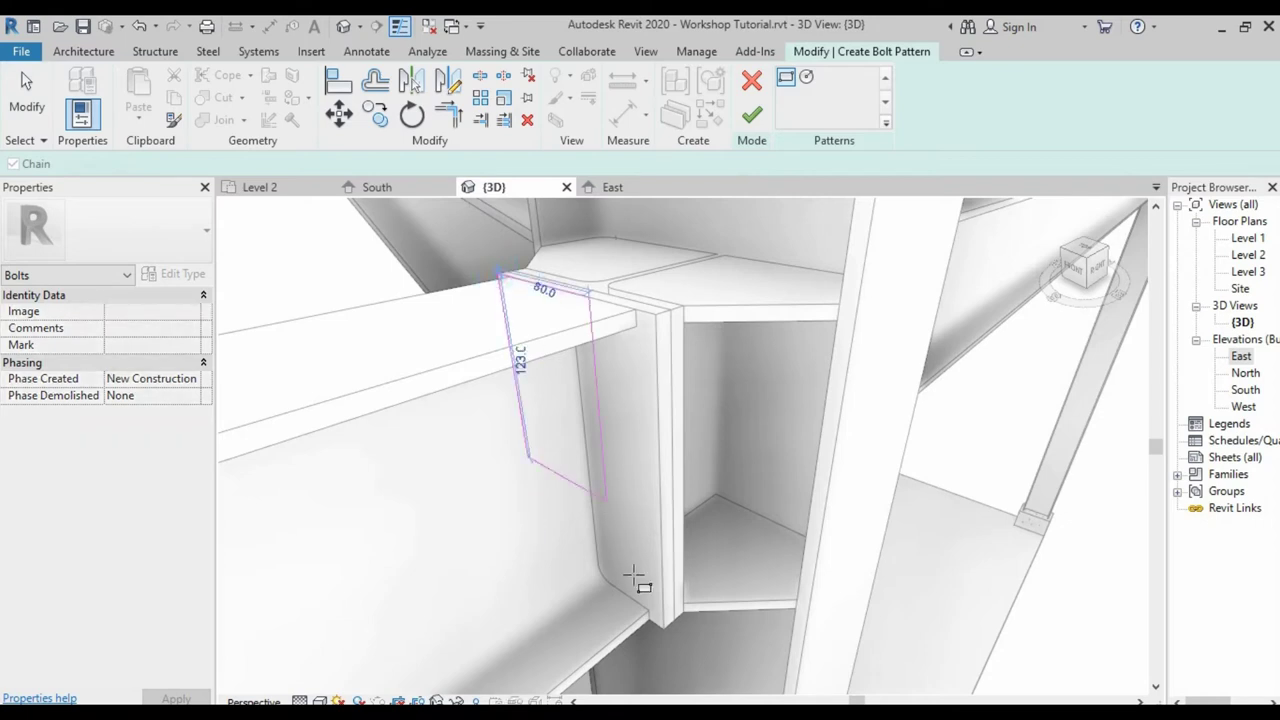
{"action": "left_click", "coordinate": [663, 625]}
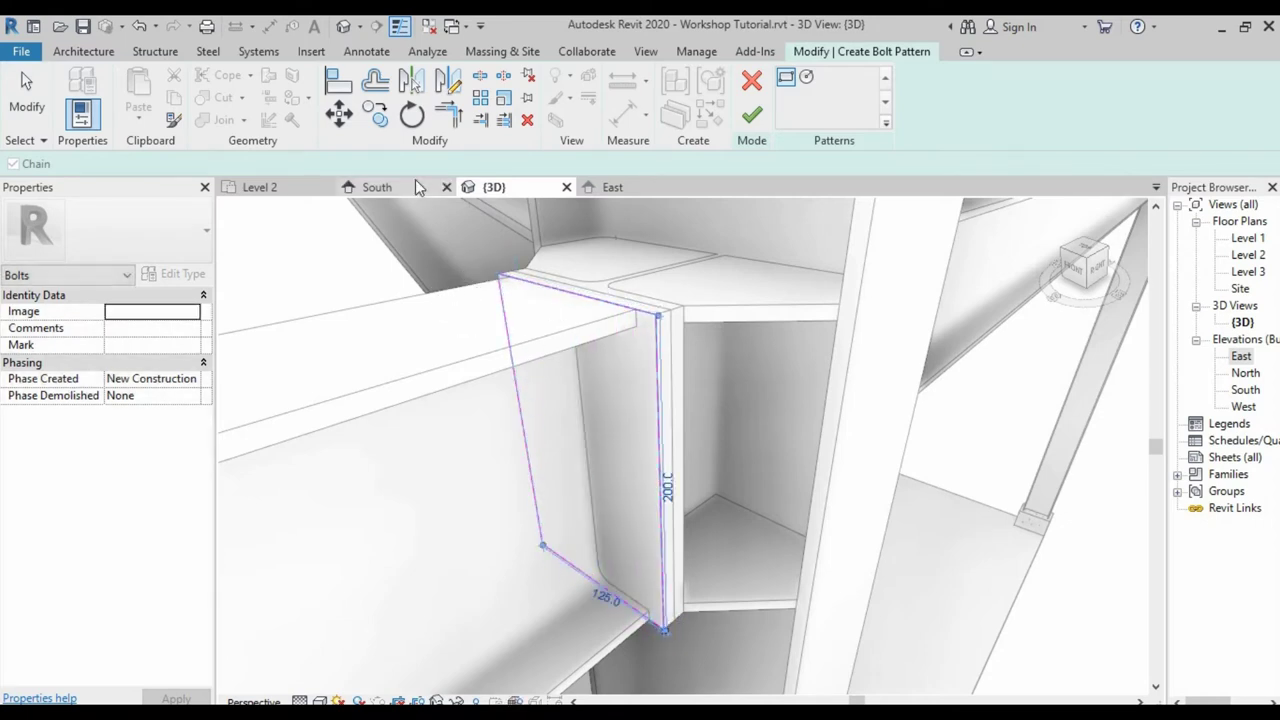
{"action": "left_click", "coordinate": [386, 84]}
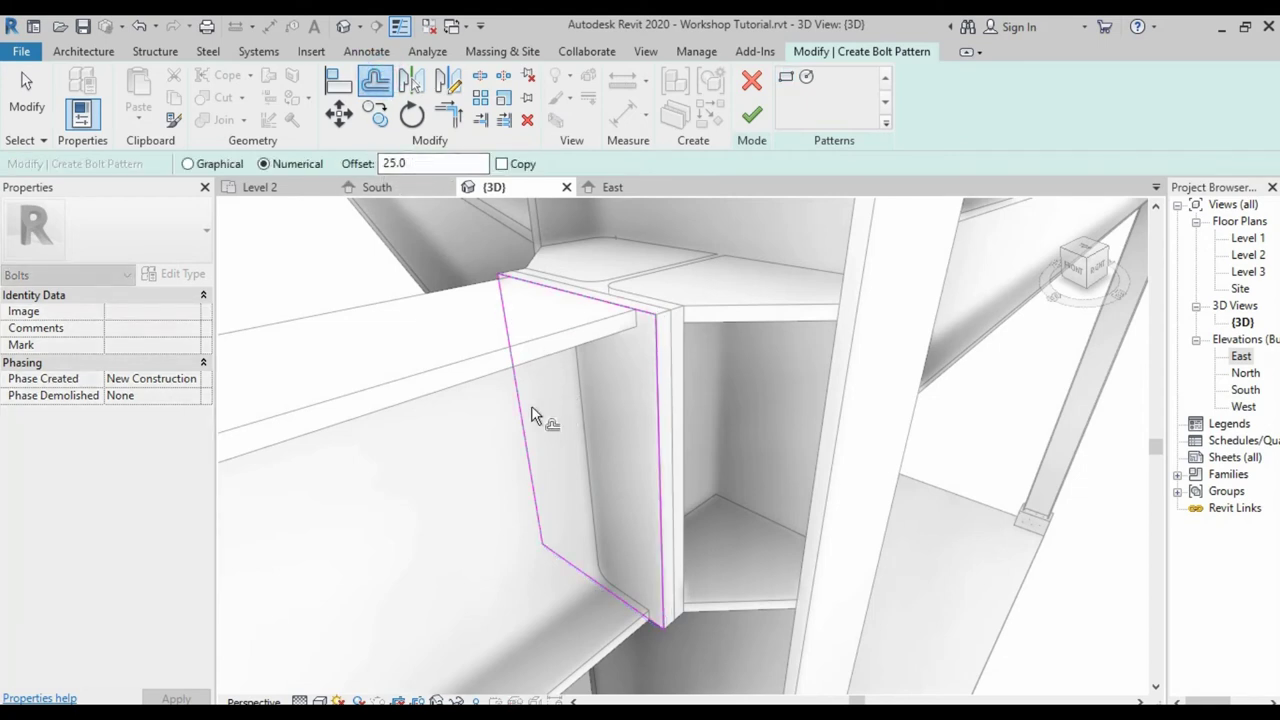
{"action": "left_click", "coordinate": [530, 435]}
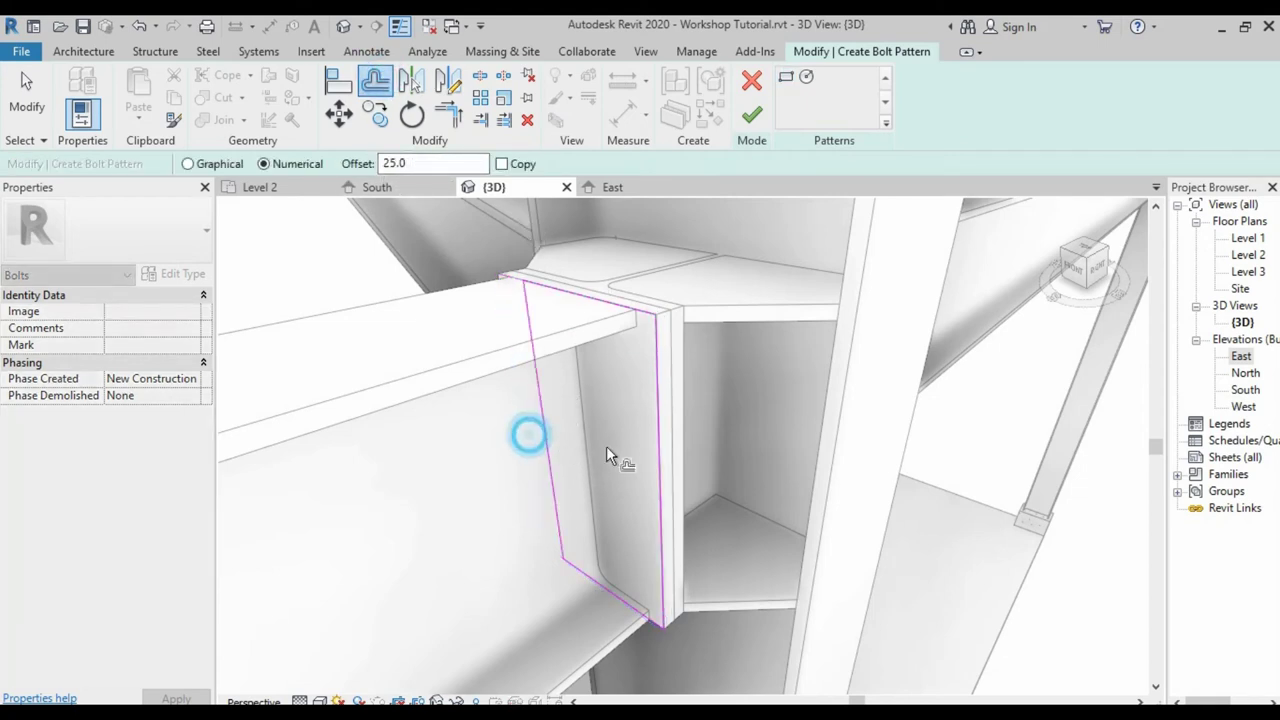
{"action": "left_click", "coordinate": [652, 455]}
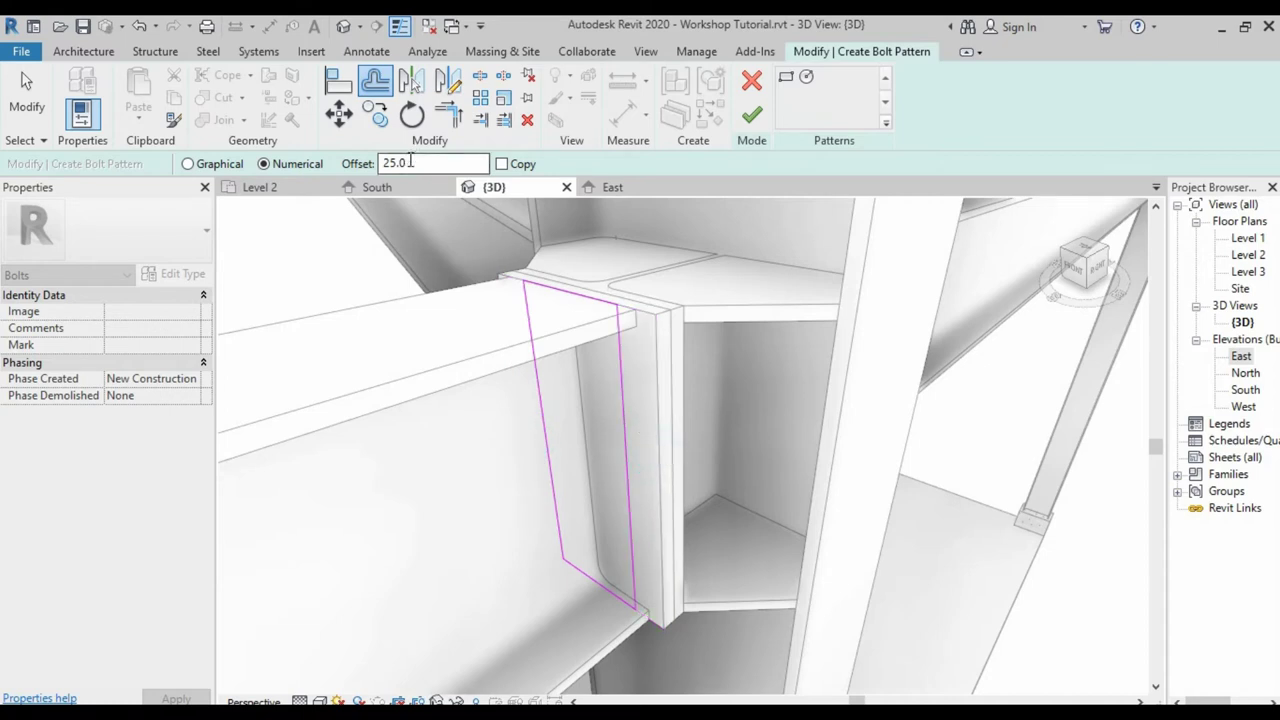
- Offset the top and bottom edges inward 40 and finish the bolt pattern
{"action": "left_click_drag", "start_coordinate": [408, 163], "coordinate": [378, 172]}
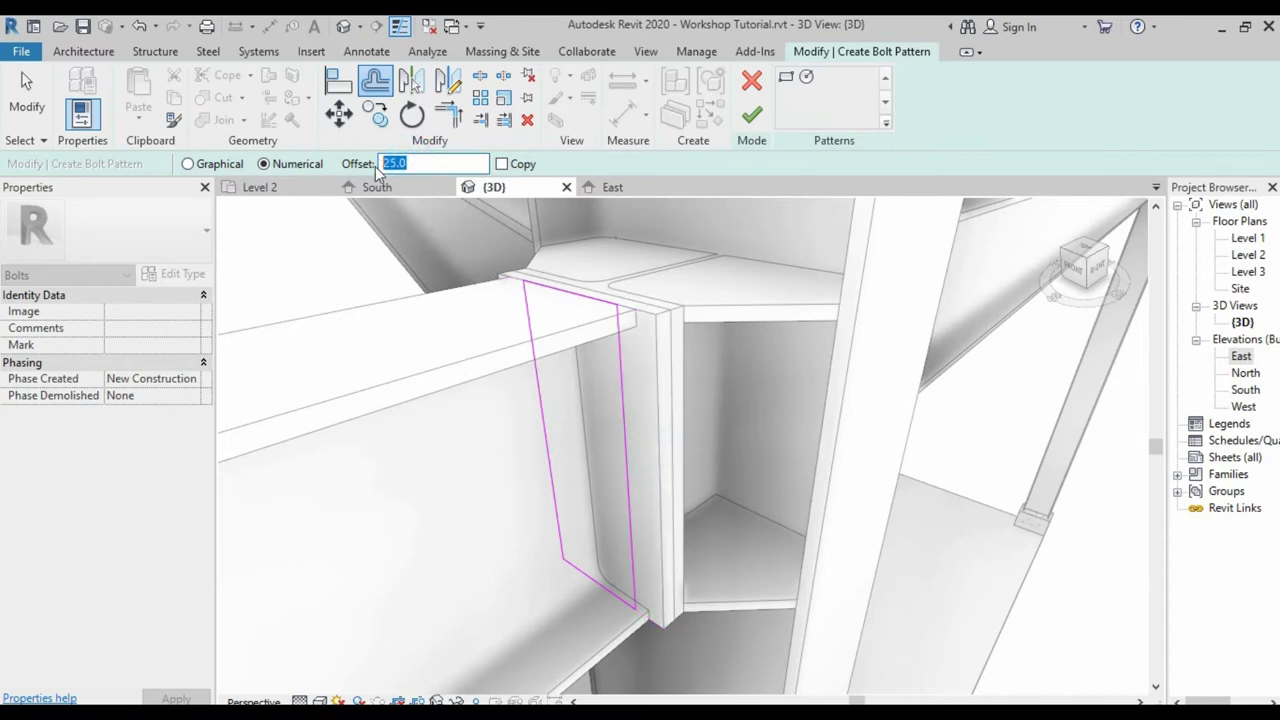
{"action": "type", "text": "40.0"}
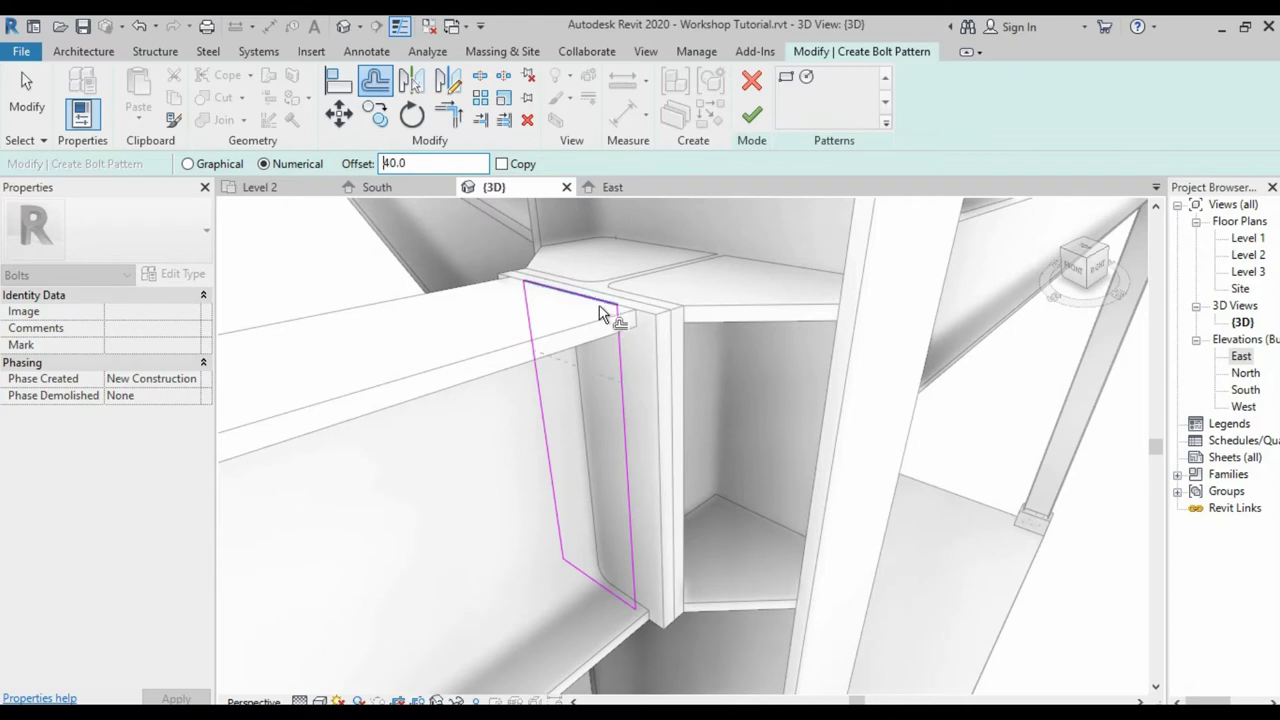
{"action": "left_click", "coordinate": [600, 313]}
{"action": "left_click", "coordinate": [600, 578]}
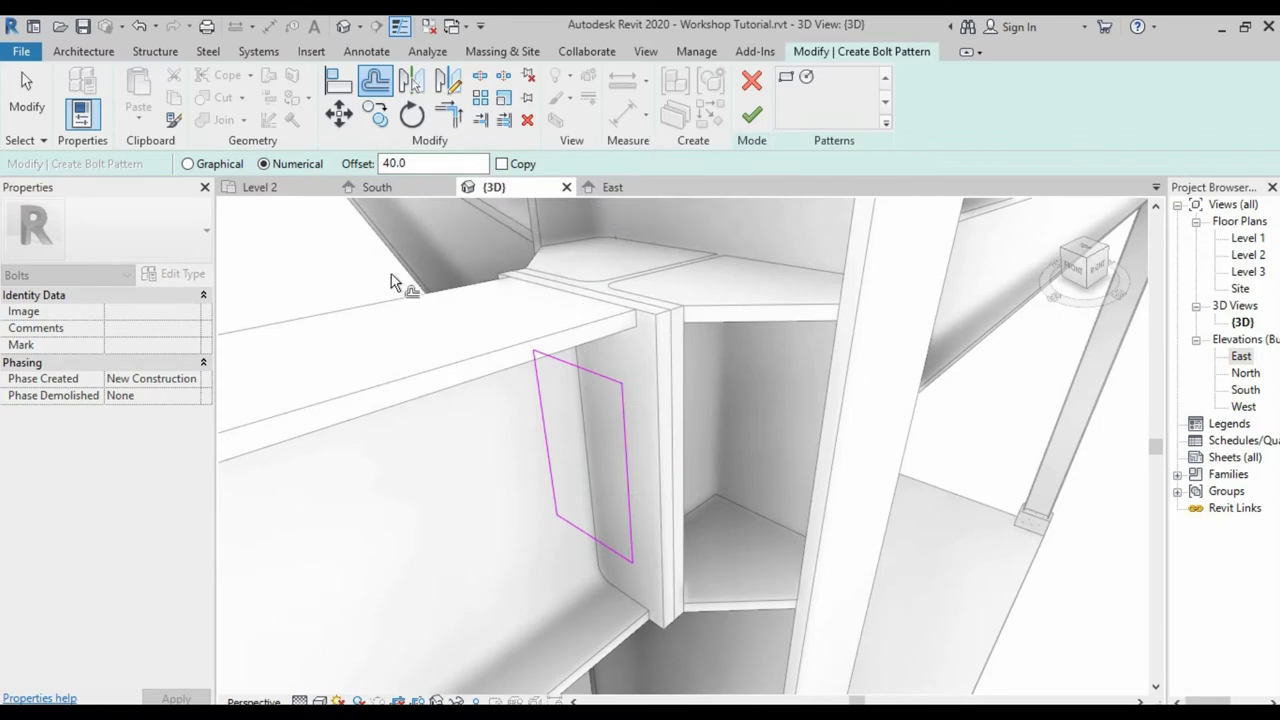
{"action": "key", "text": "Escape"}
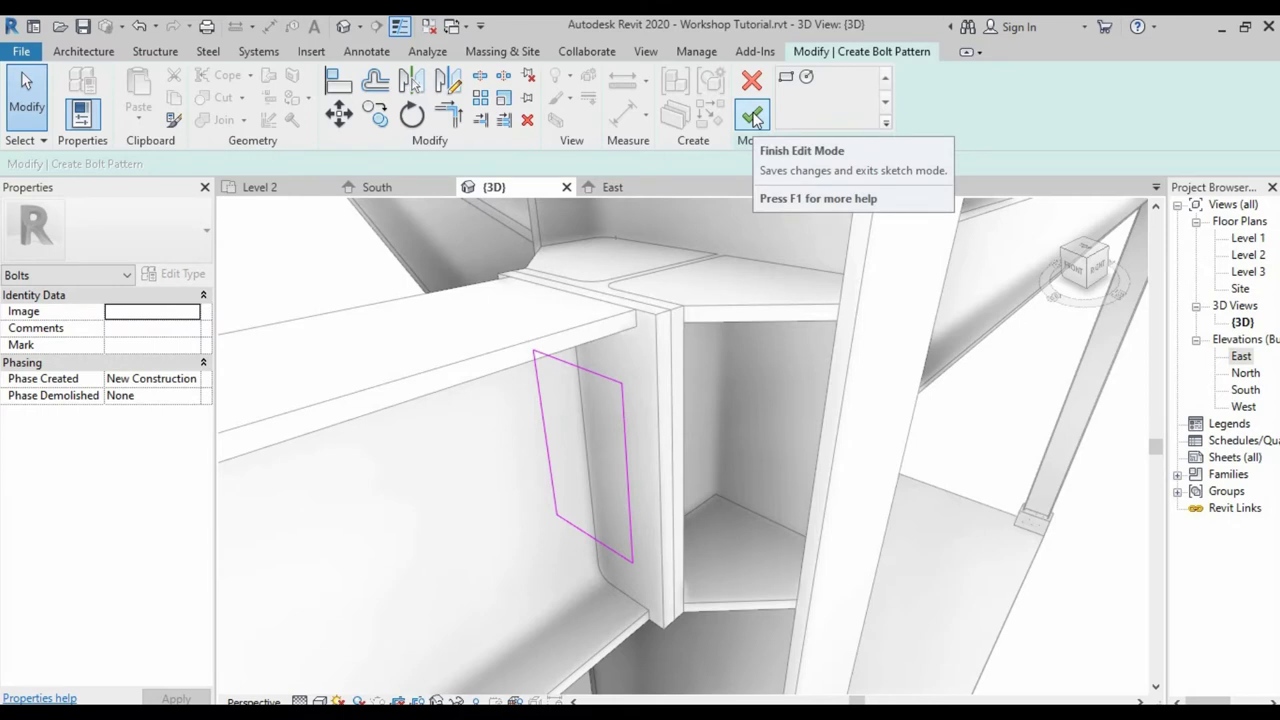
{"action": "left_click", "coordinate": [752, 117]}
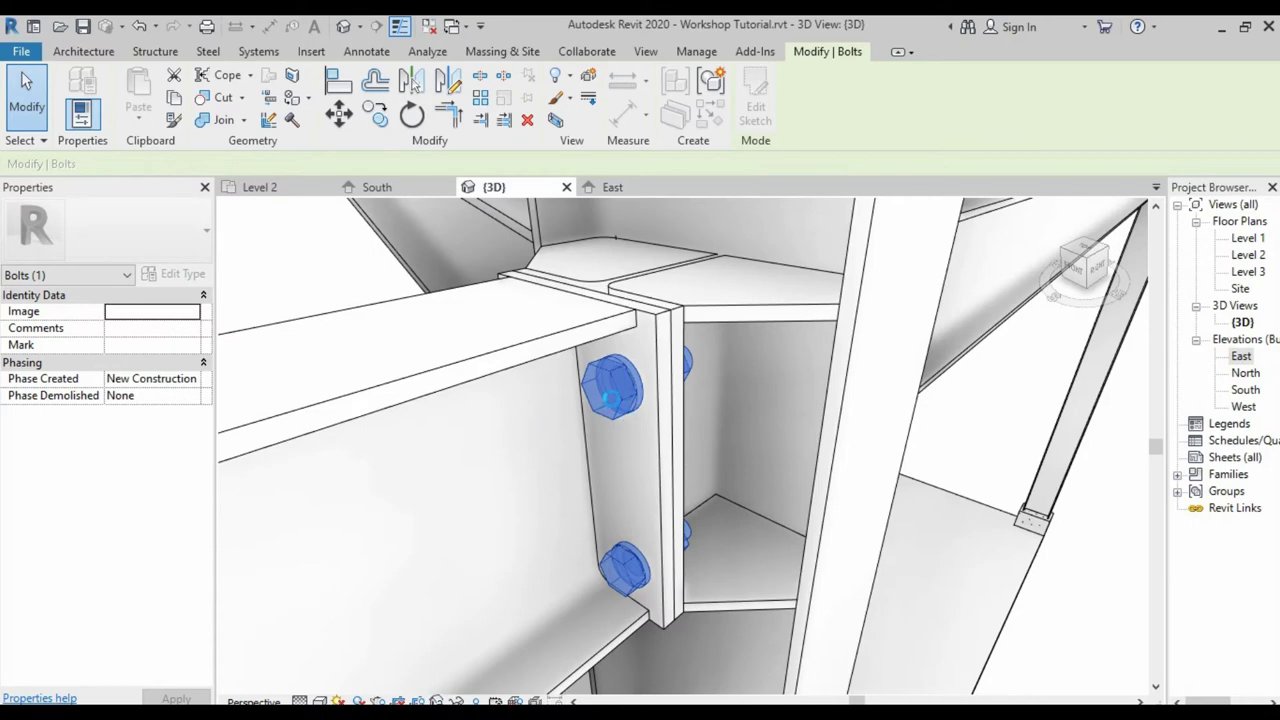
- Set the bolts to standard A325 with assembly Na2W, inverted, and apply
{"action": "left_click", "coordinate": [597, 416]}
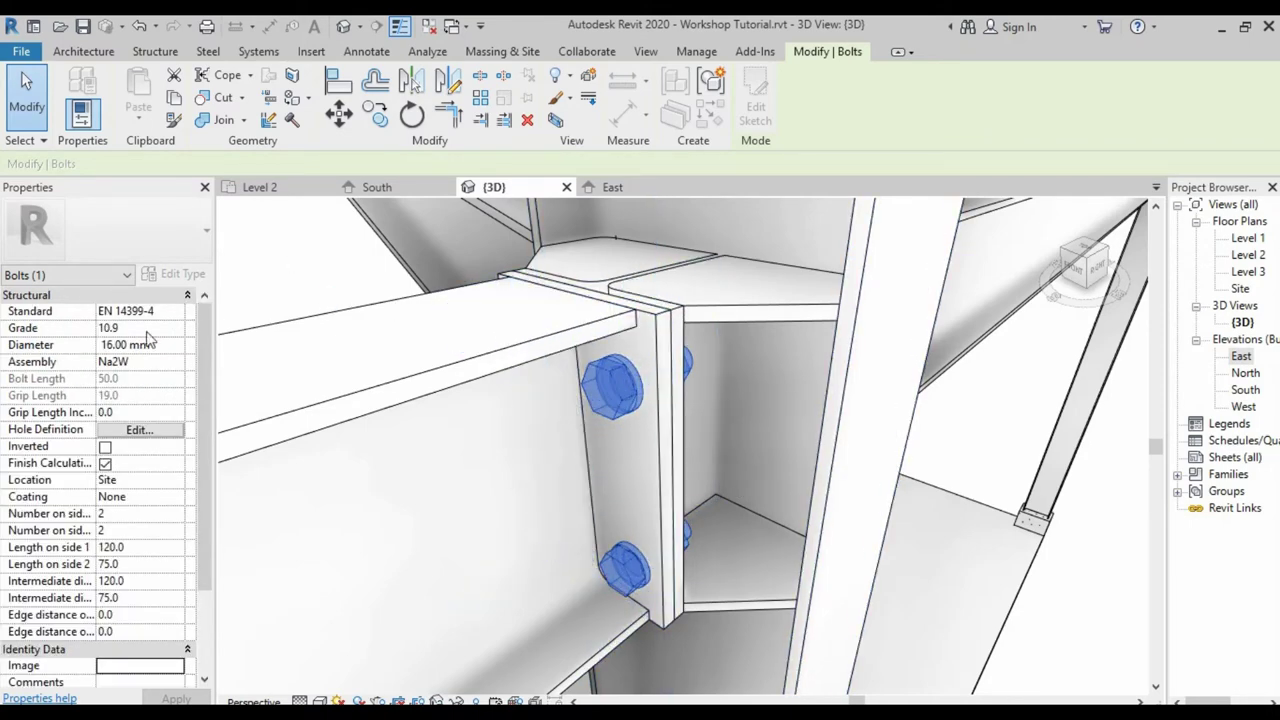
{"action": "left_click", "coordinate": [175, 314]}
{"action": "left_click", "coordinate": [177, 313]}
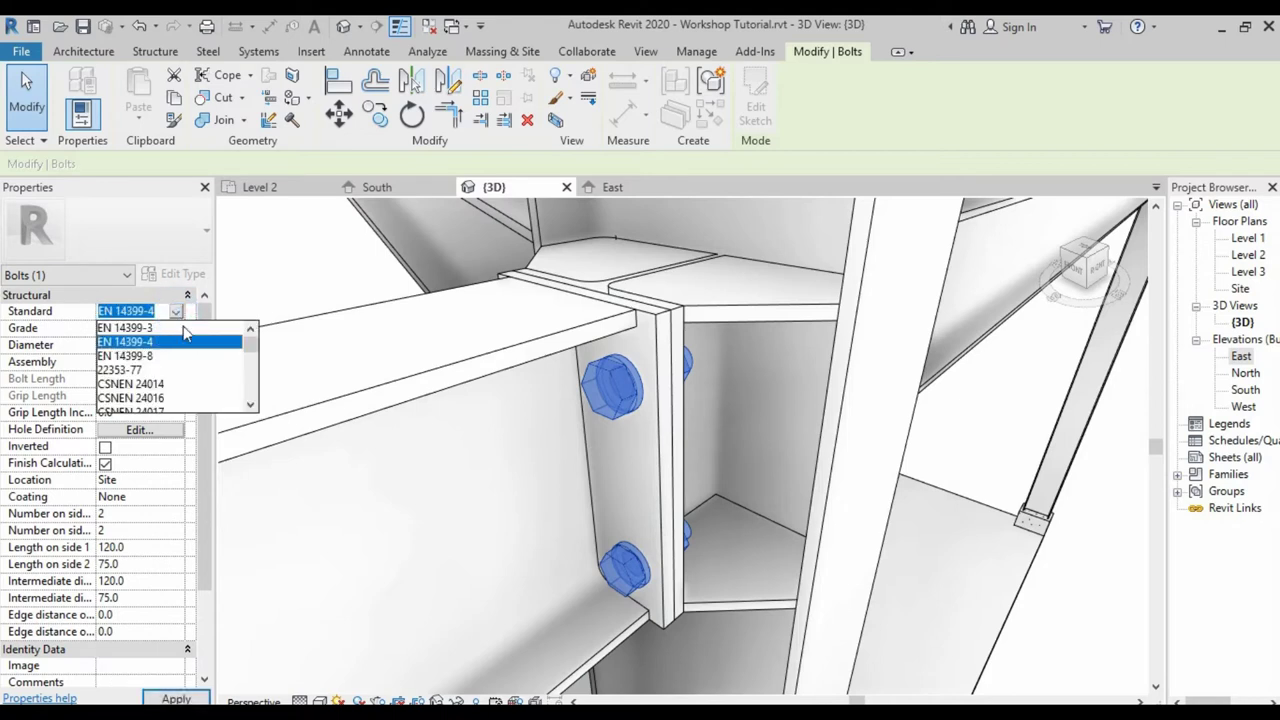
{"action": "left_click_drag", "start_coordinate": [250, 340], "coordinate": [250, 367]}
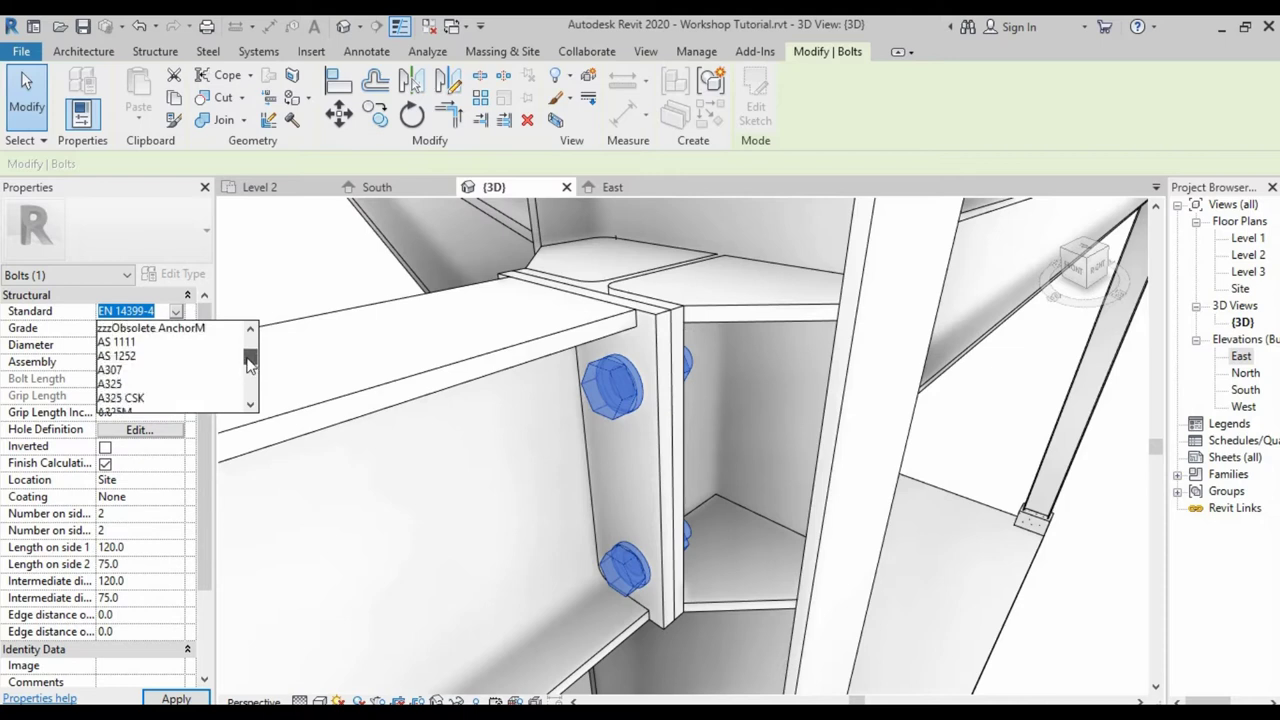
{"action": "left_click", "coordinate": [111, 386]}
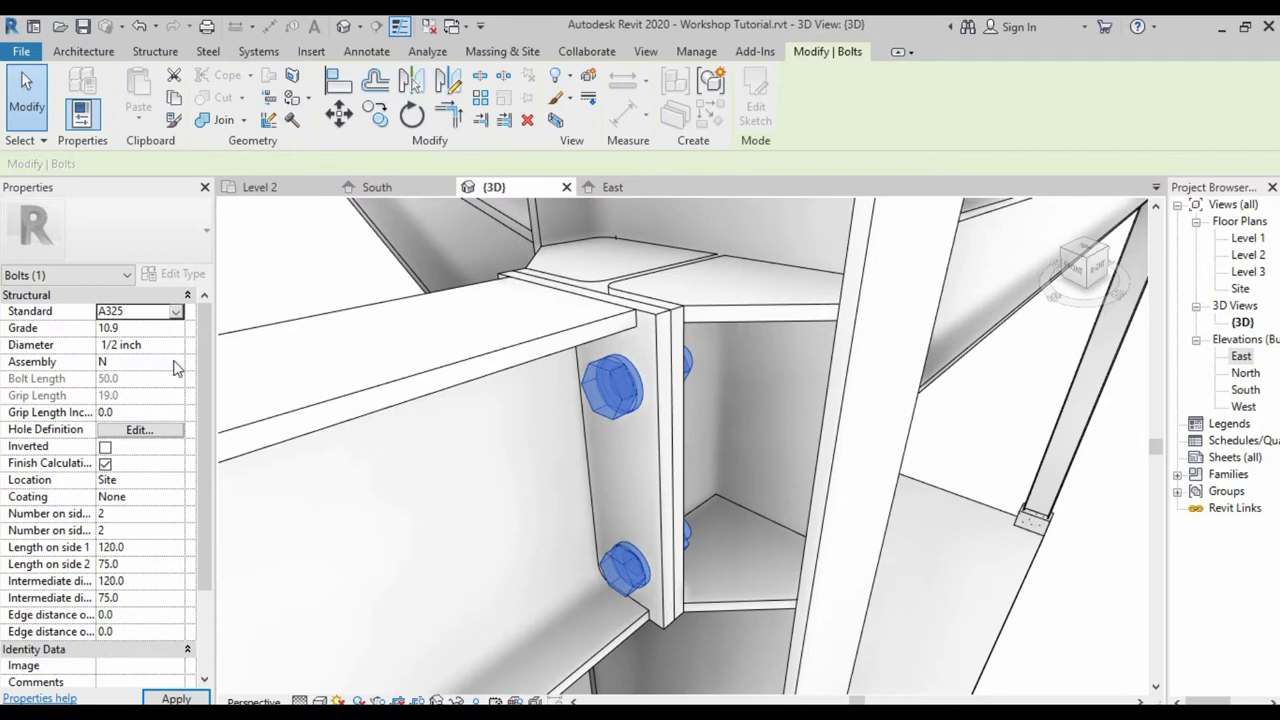
{"action": "left_click", "coordinate": [177, 362]}
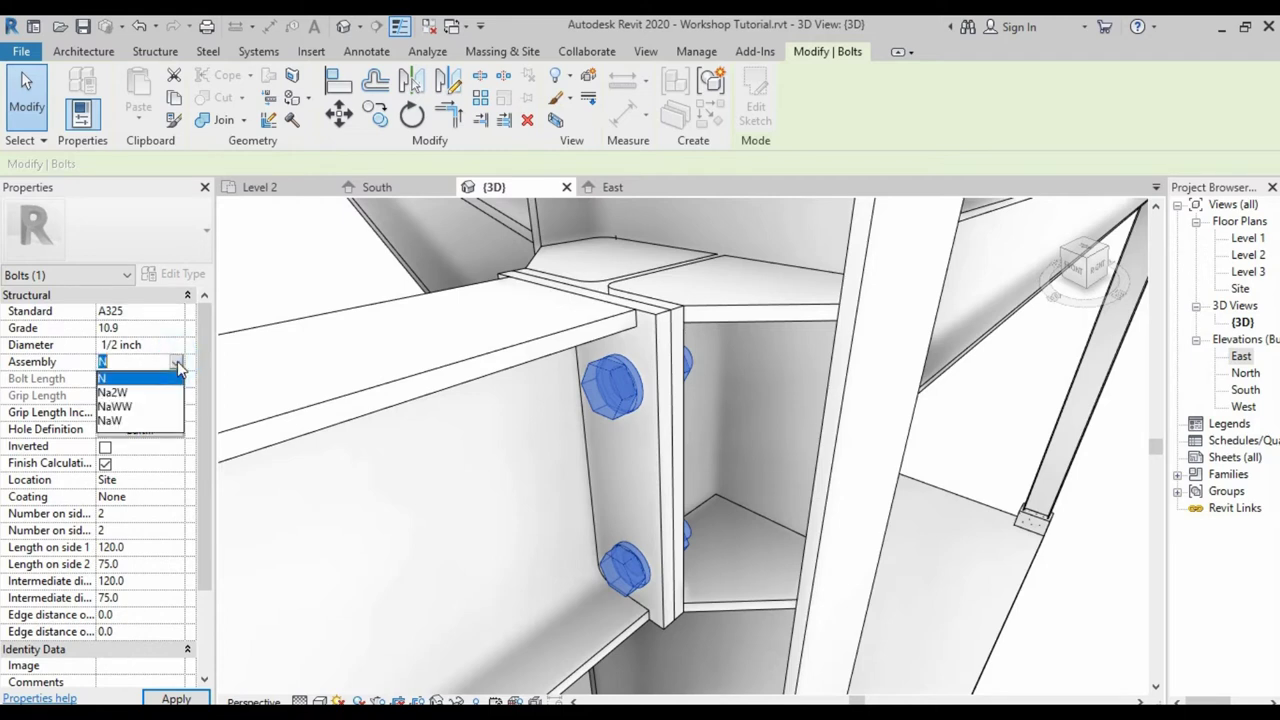
{"action": "left_click", "coordinate": [126, 392]}
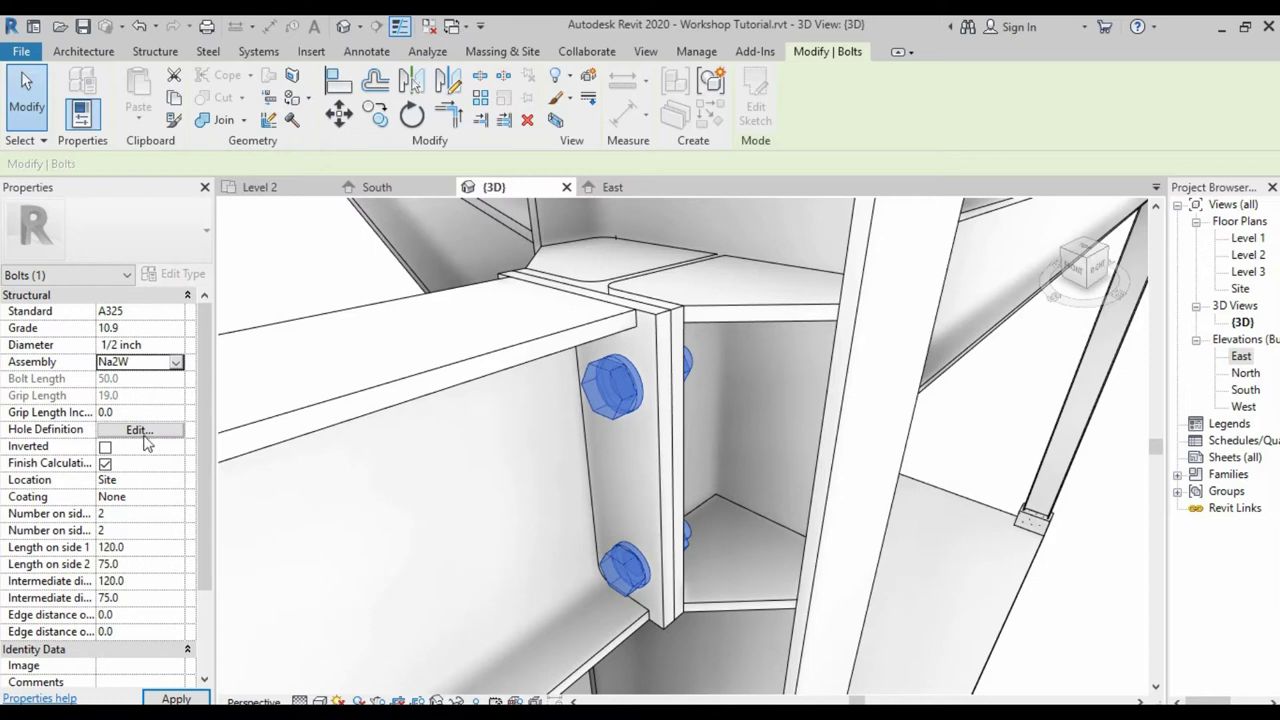
{"action": "left_click", "coordinate": [104, 447]}
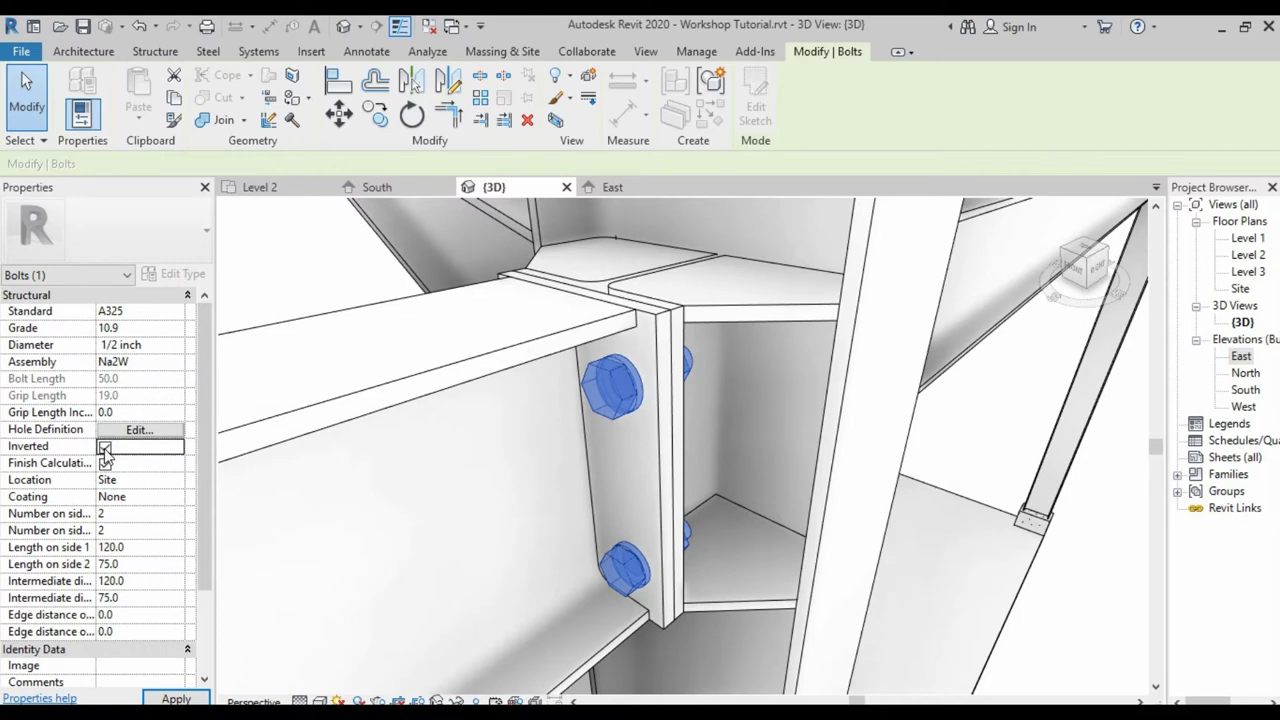
{"action": "left_click", "coordinate": [172, 698]}
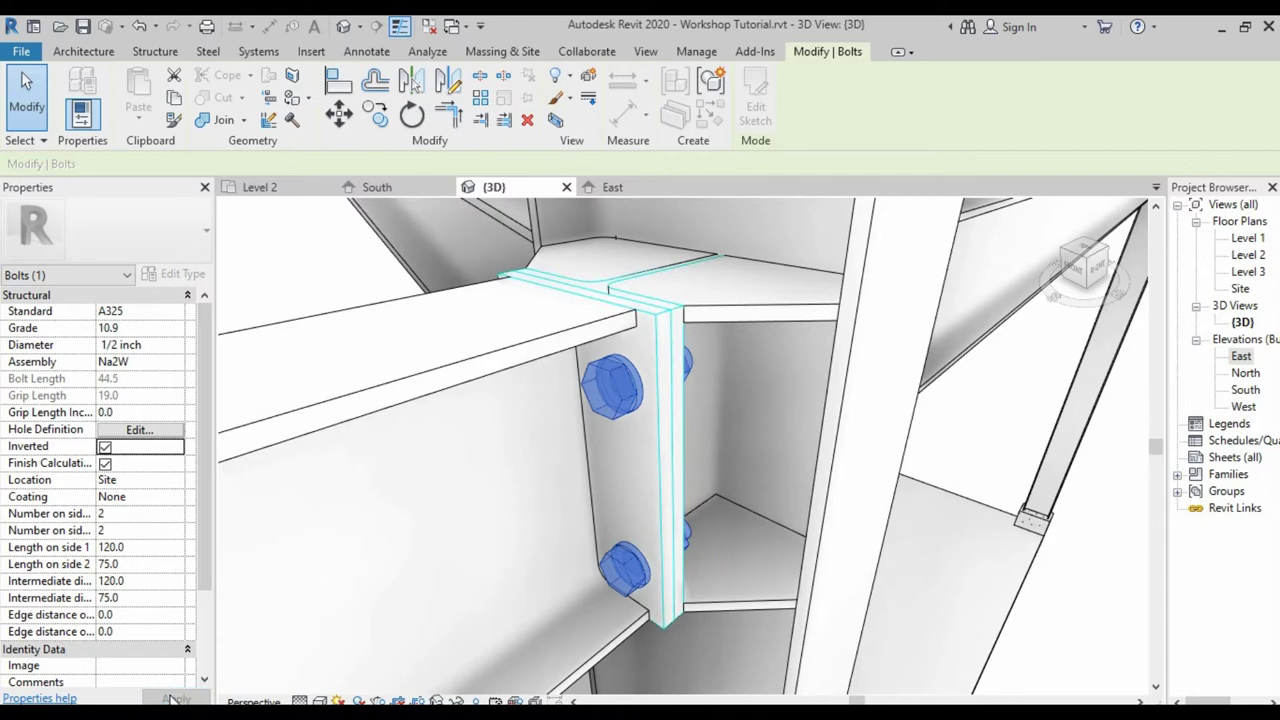
- Orbit the 3D view around the bolted end plate, then return to the Level 2 plan
{"action": "left_click", "coordinate": [342, 272]}
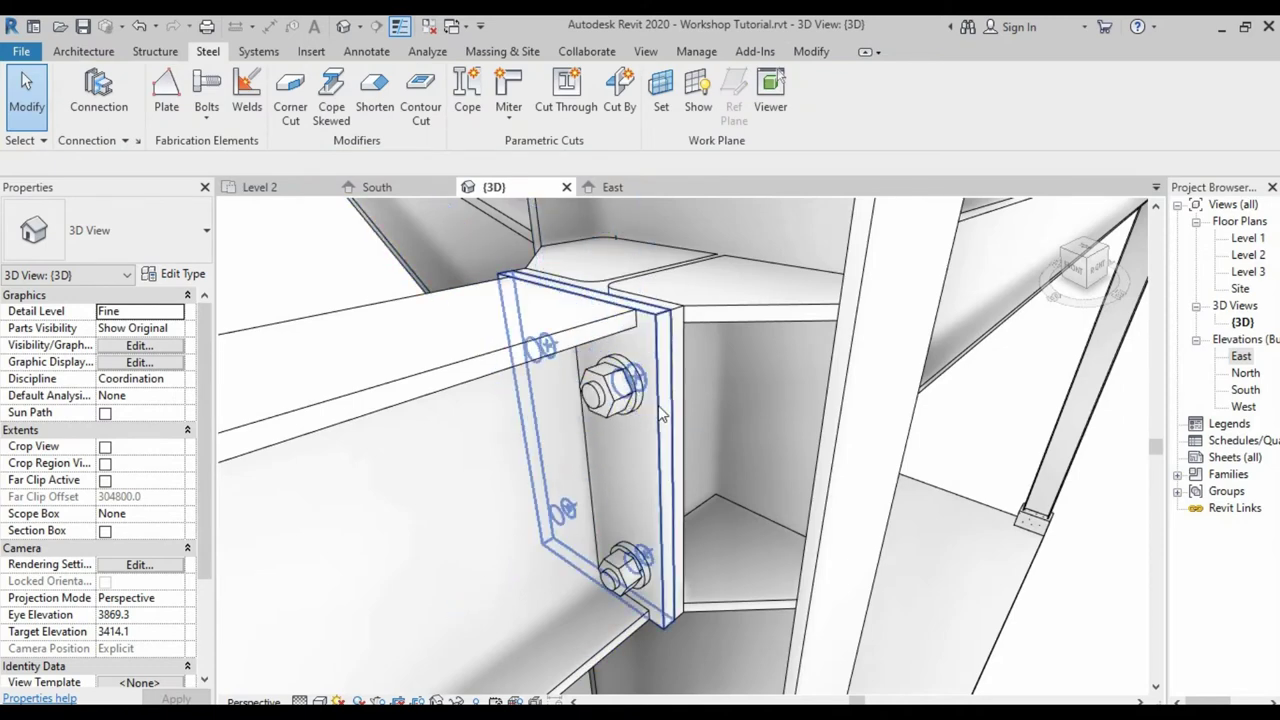
{"action": "scroll", "coordinate": [640, 414], "scroll_direction": "down", "scroll_amount": 2}
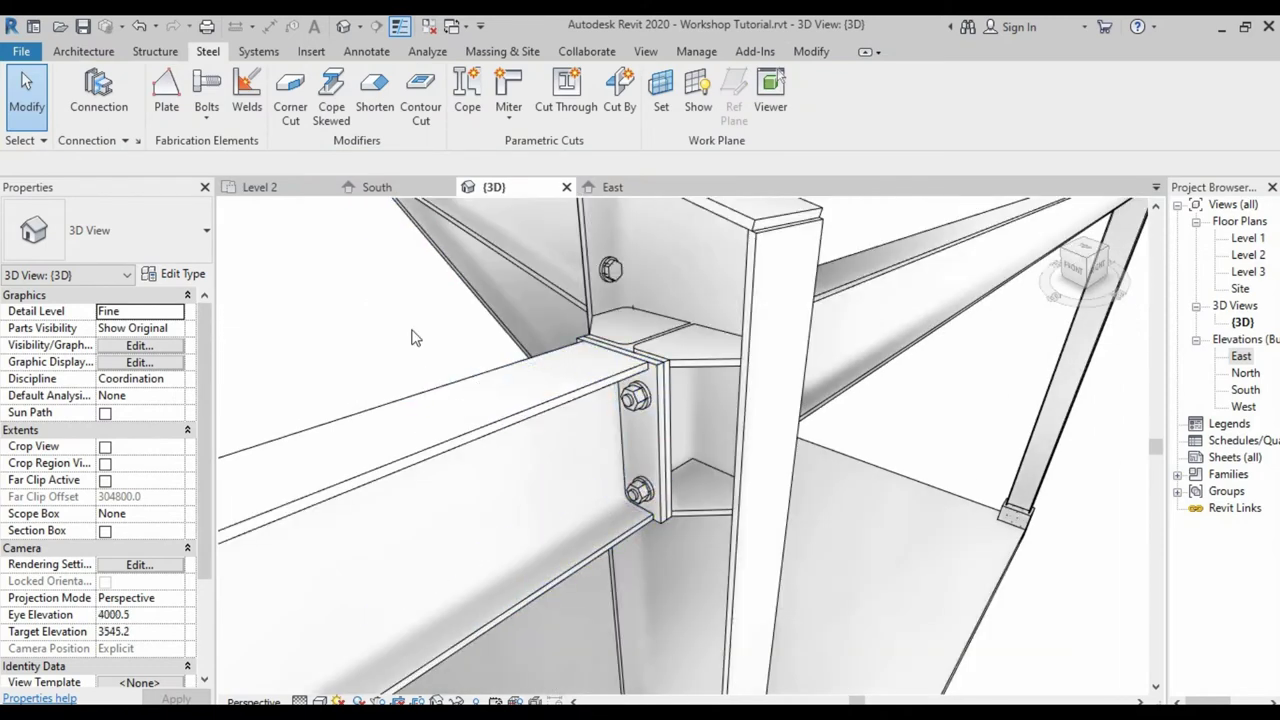
{"action": "scroll", "coordinate": [415, 338], "scroll_direction": "down", "scroll_amount": 1}
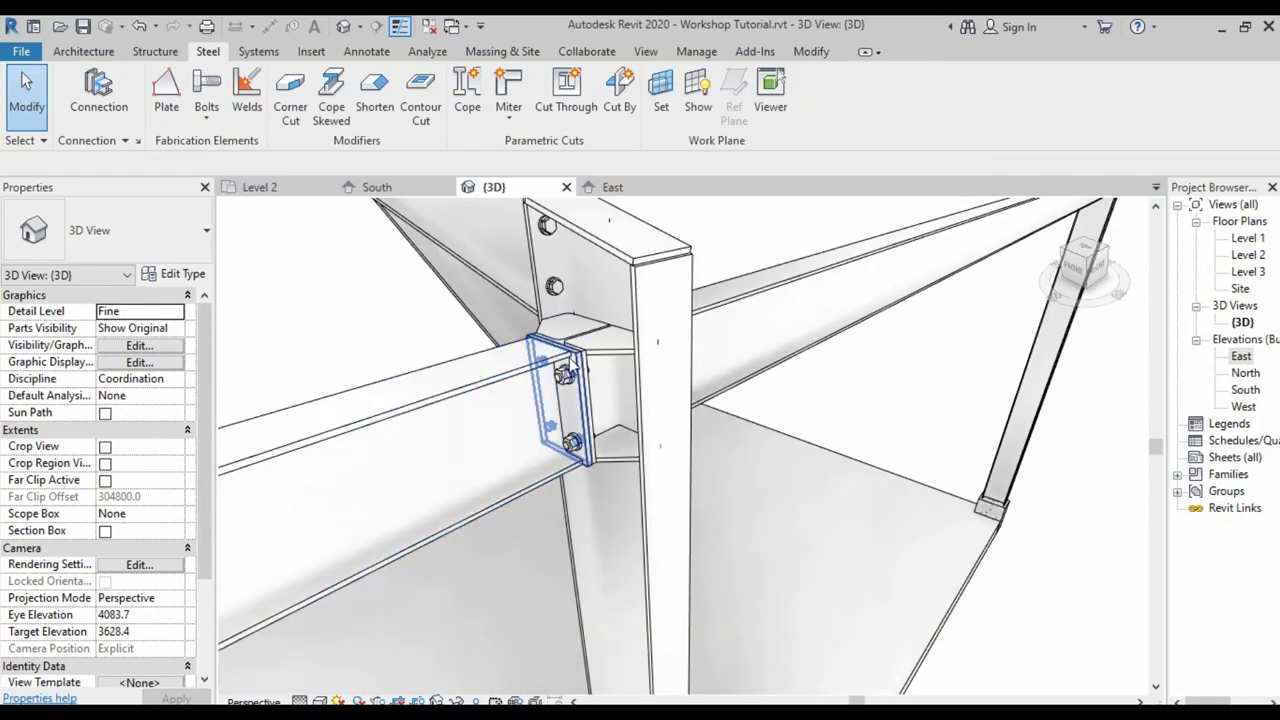
{"action": "middle_click_drag", "start_coordinate": [570, 372], "coordinate": [303, 366], "text": "shift"}
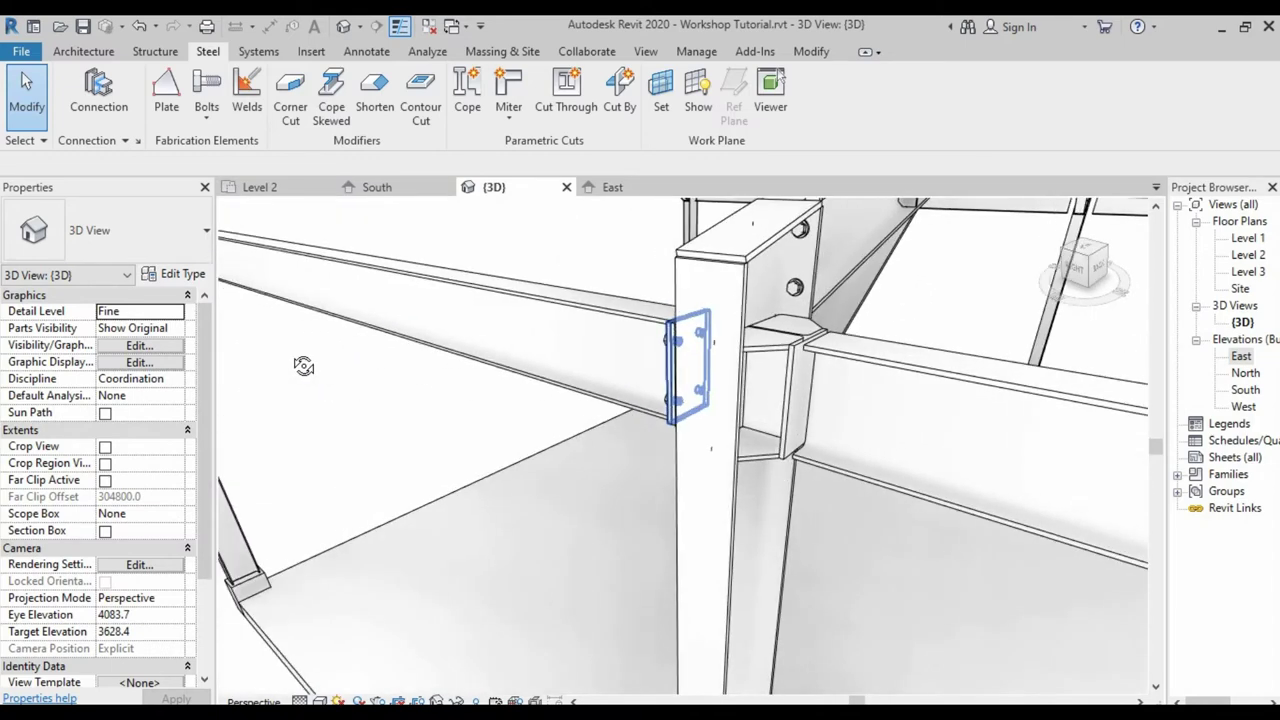
{"action": "scroll", "coordinate": [800, 372], "scroll_direction": "up", "scroll_amount": 2}
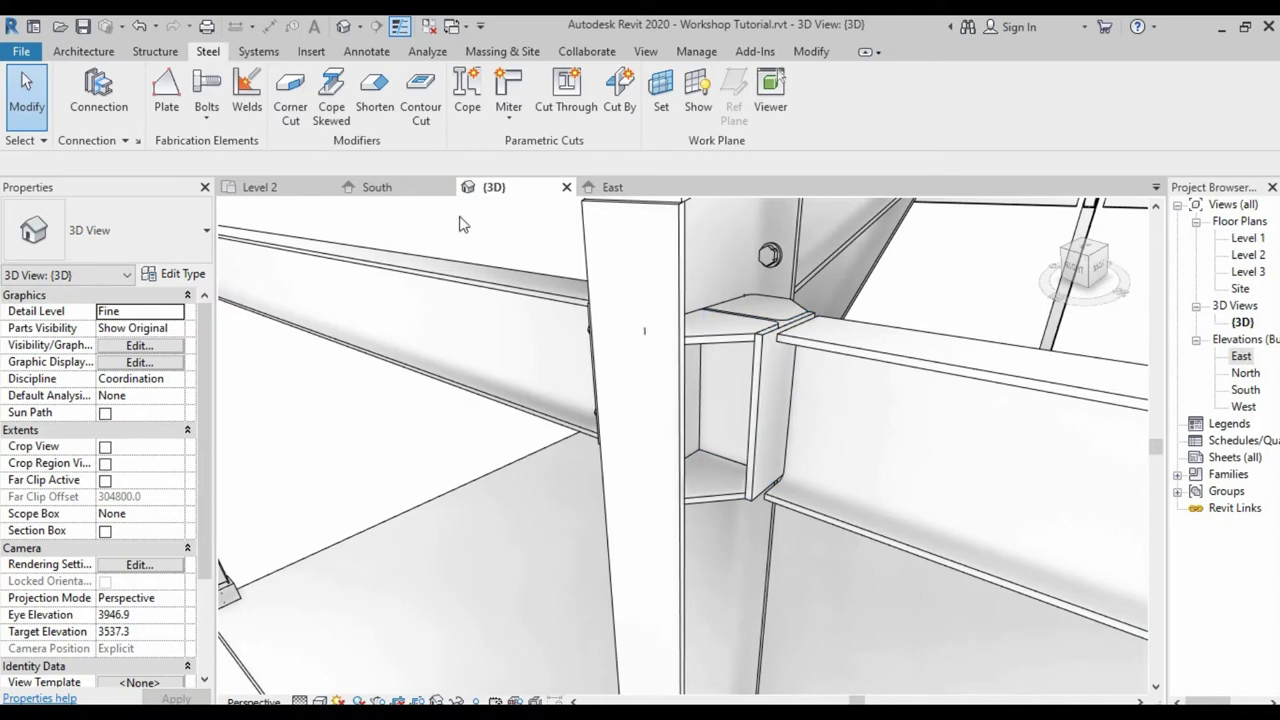
{"action": "left_click", "coordinate": [268, 194]}
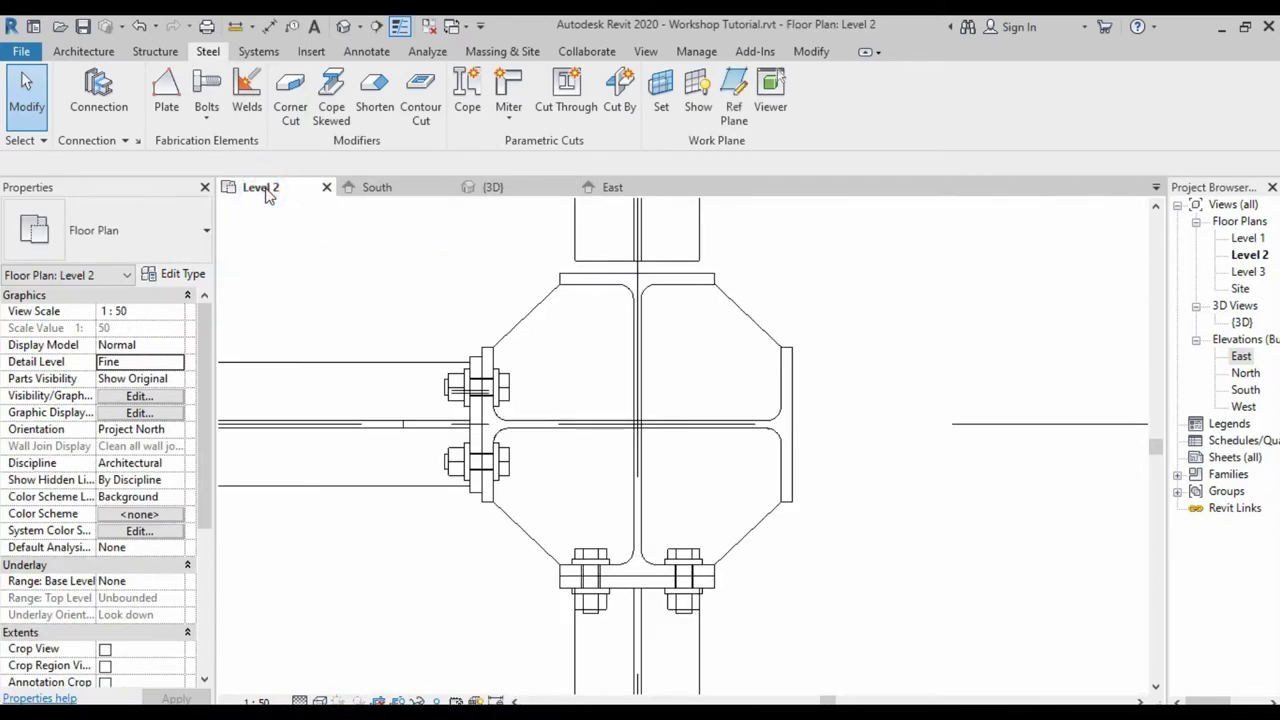
- Mirror-copy the bottom plate and its bolts across the centreline to the top side
{"action": "left_click", "coordinate": [563, 590]}
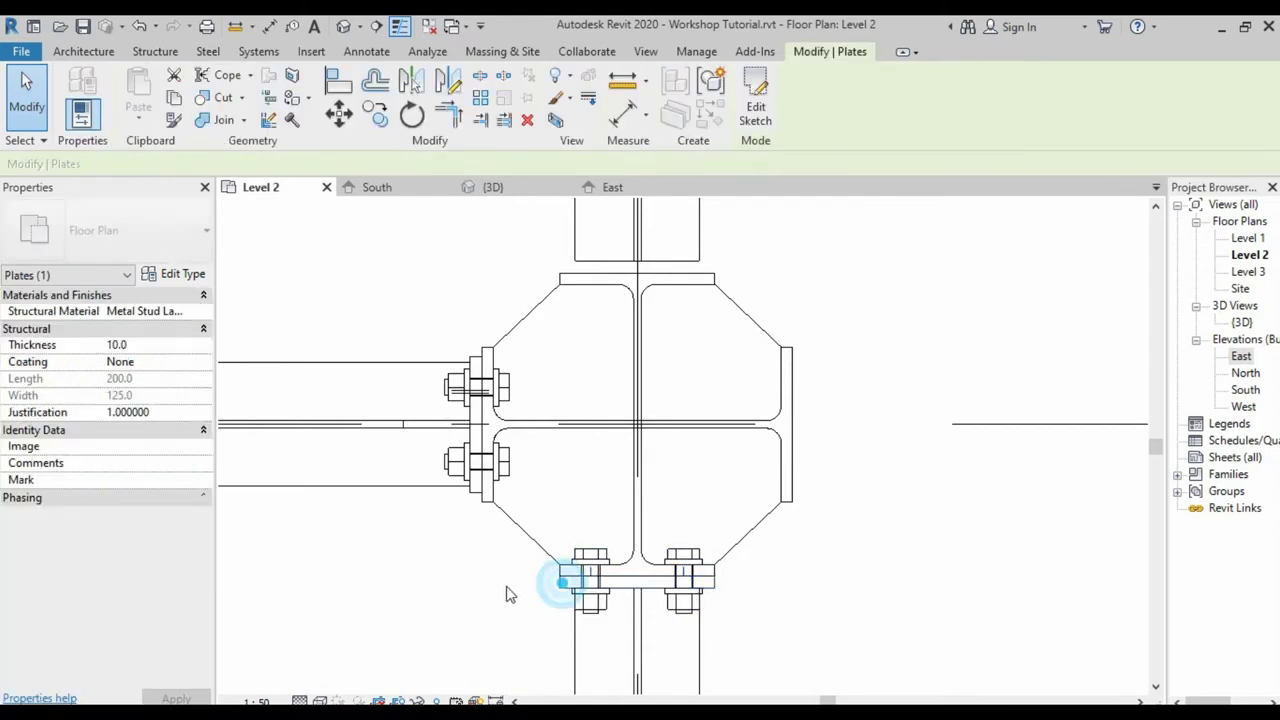
{"action": "left_click", "coordinate": [411, 80]}
{"action": "left_click", "coordinate": [975, 428]}
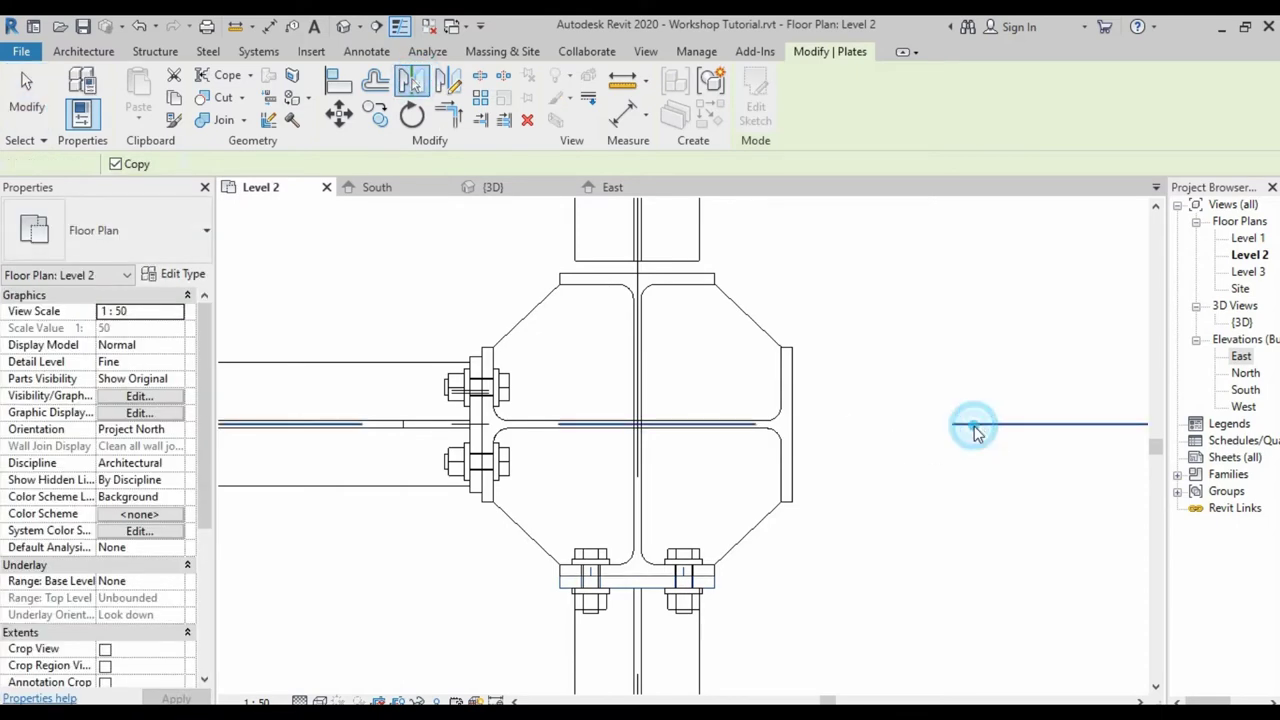
{"action": "left_click", "coordinate": [687, 616]}
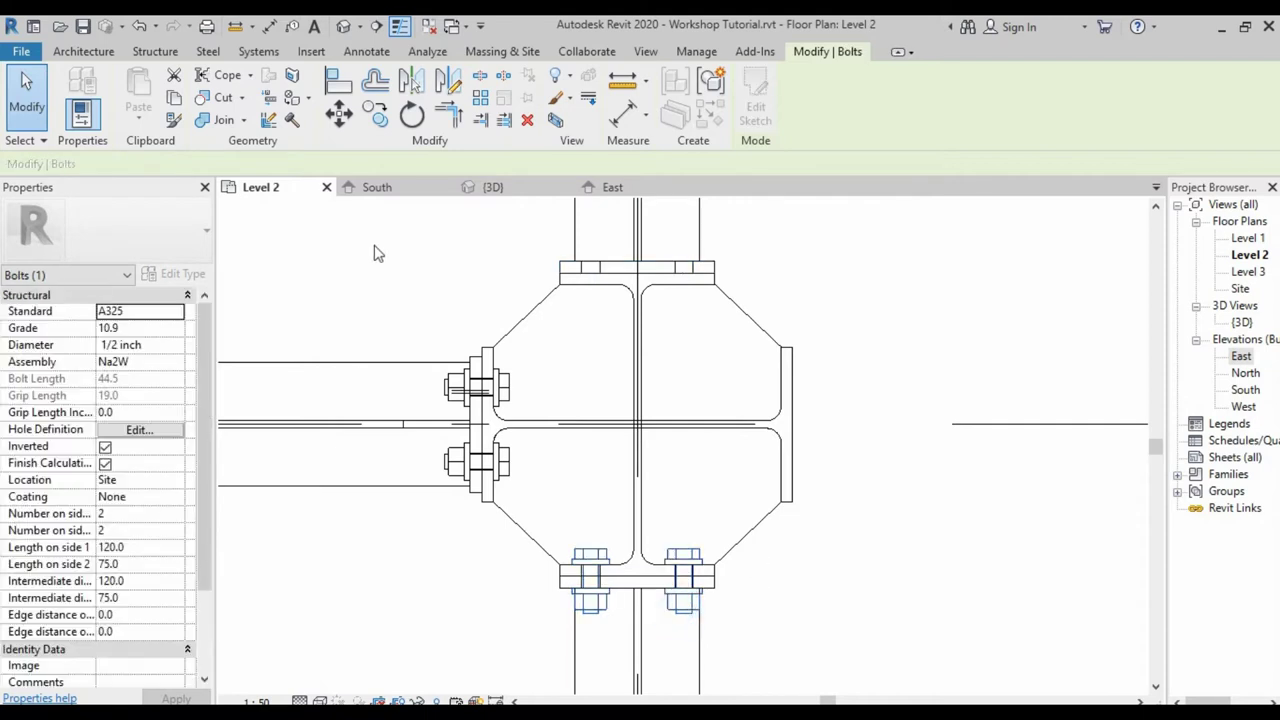
{"action": "left_click", "coordinate": [411, 80]}
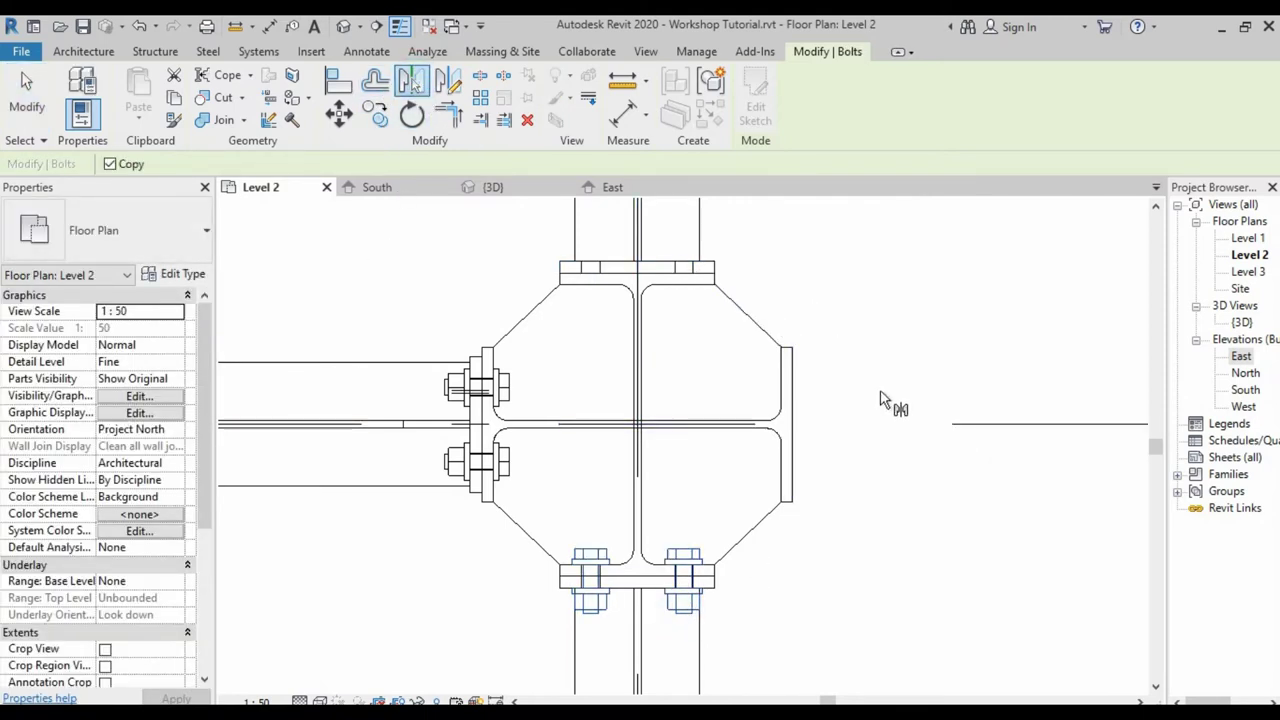
{"action": "left_click", "coordinate": [964, 426]}
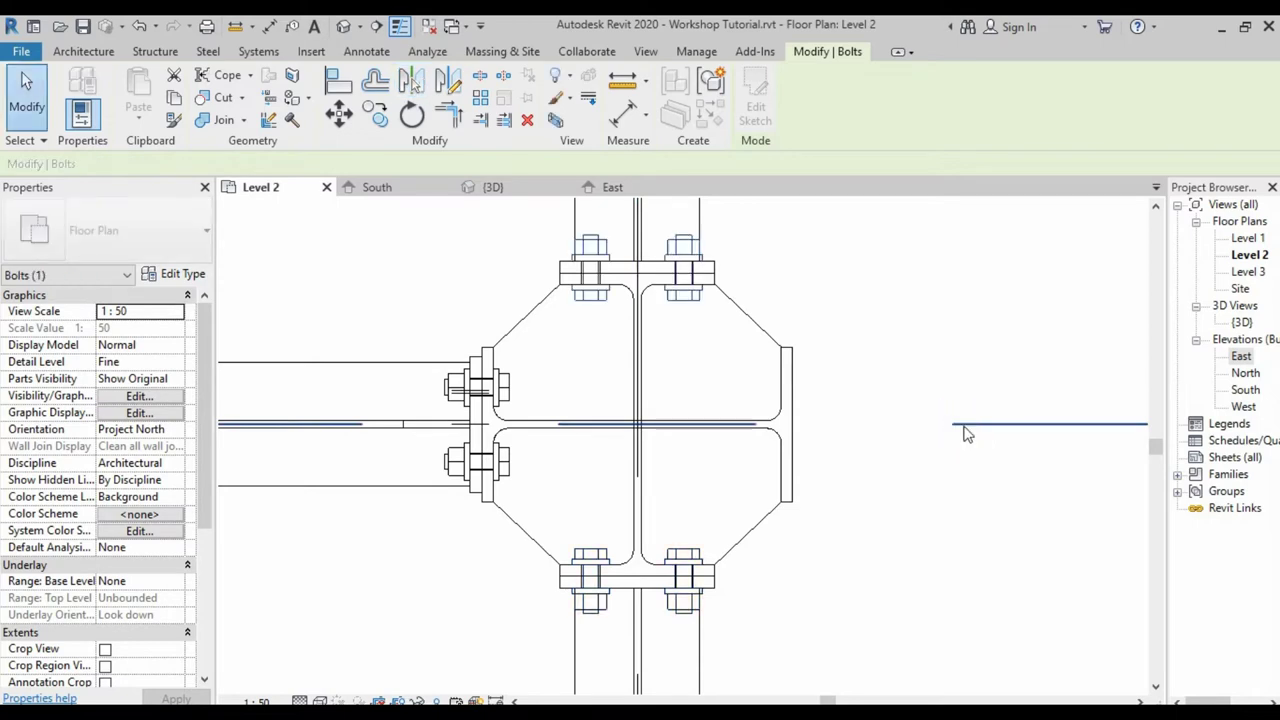
{"action": "left_click", "coordinate": [808, 237]}
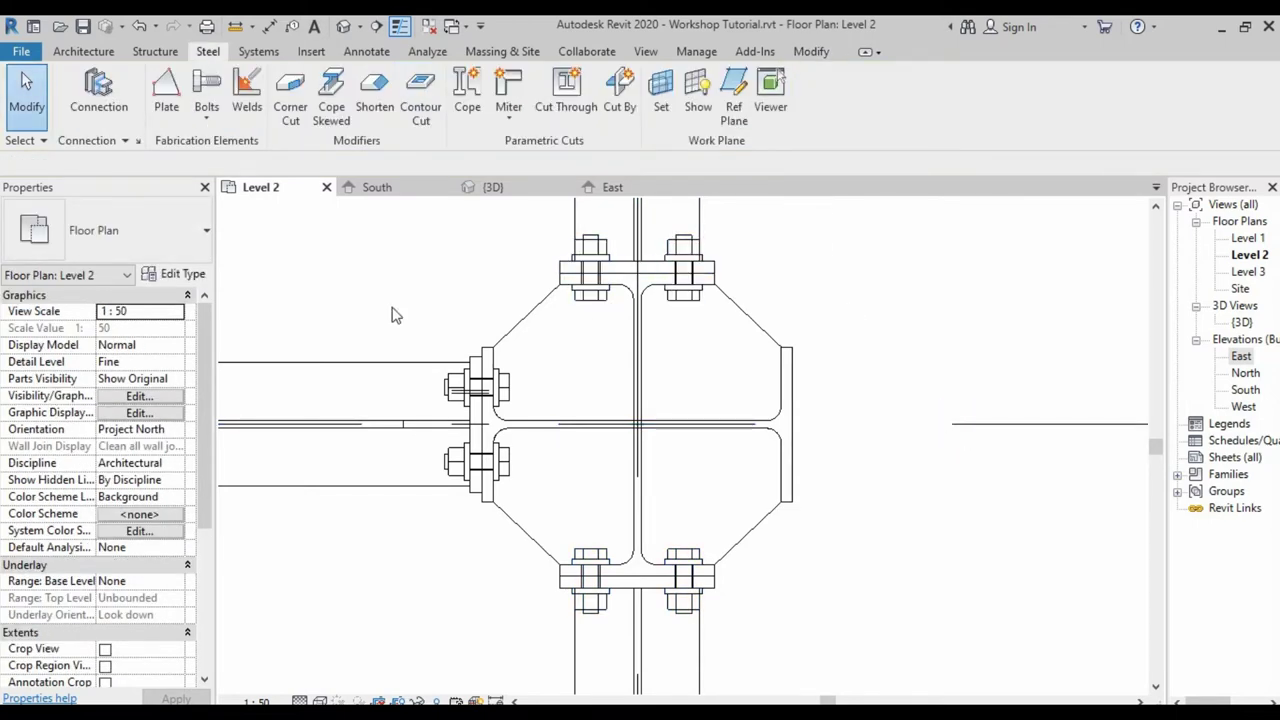
- Check the mirrored parts in 3D, then zoom the Level 2 plan to the grid 3/A connection
{"action": "left_click", "coordinate": [493, 187]}
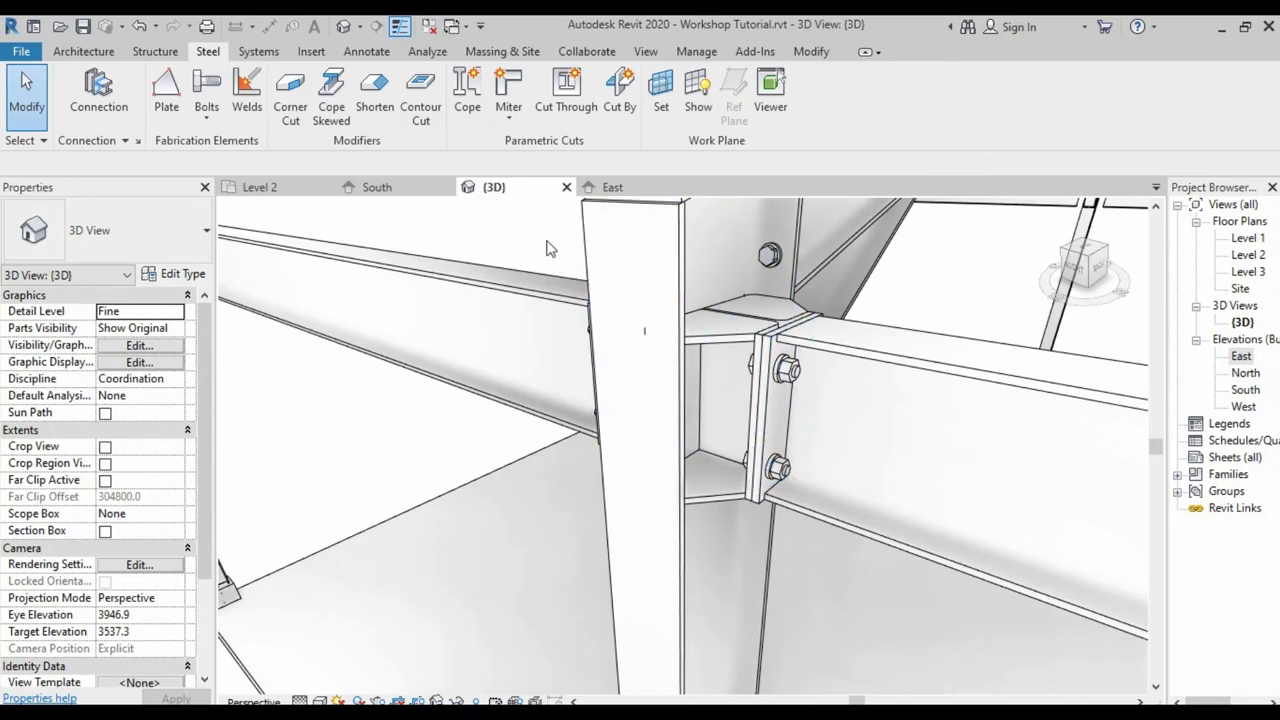
{"action": "left_click", "coordinate": [262, 187]}
{"action": "scroll", "coordinate": [605, 315], "scroll_direction": "down", "scroll_amount": 4}
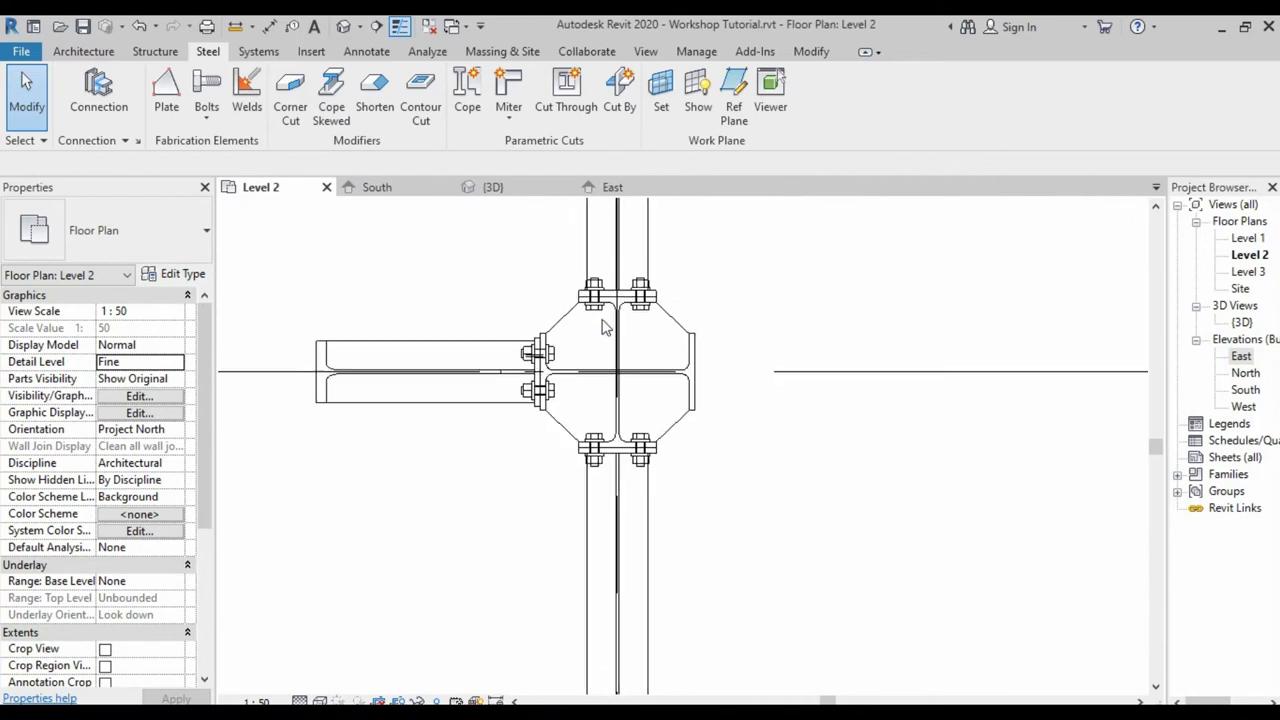
{"action": "scroll", "coordinate": [620, 308], "scroll_direction": "down", "scroll_amount": 1}
{"action": "scroll", "coordinate": [622, 308], "scroll_direction": "down", "scroll_amount": 4}
{"action": "scroll", "coordinate": [614, 449], "scroll_direction": "up", "scroll_amount": 2}
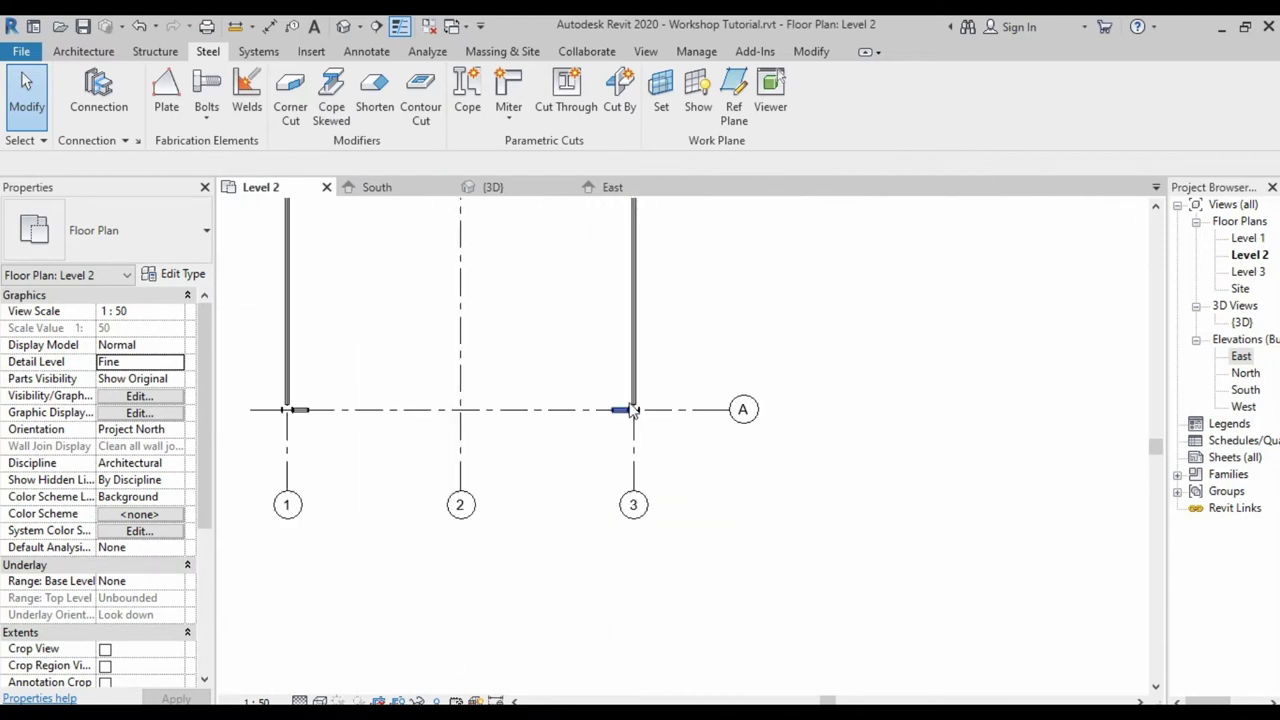
{"action": "scroll", "coordinate": [616, 440], "scroll_direction": "up", "scroll_amount": 2}
{"action": "scroll", "coordinate": [625, 425], "scroll_direction": "up", "scroll_amount": 2}
{"action": "scroll", "coordinate": [631, 405], "scroll_direction": "up", "scroll_amount": 2}
{"action": "scroll", "coordinate": [631, 405], "scroll_direction": "up", "scroll_amount": 2}
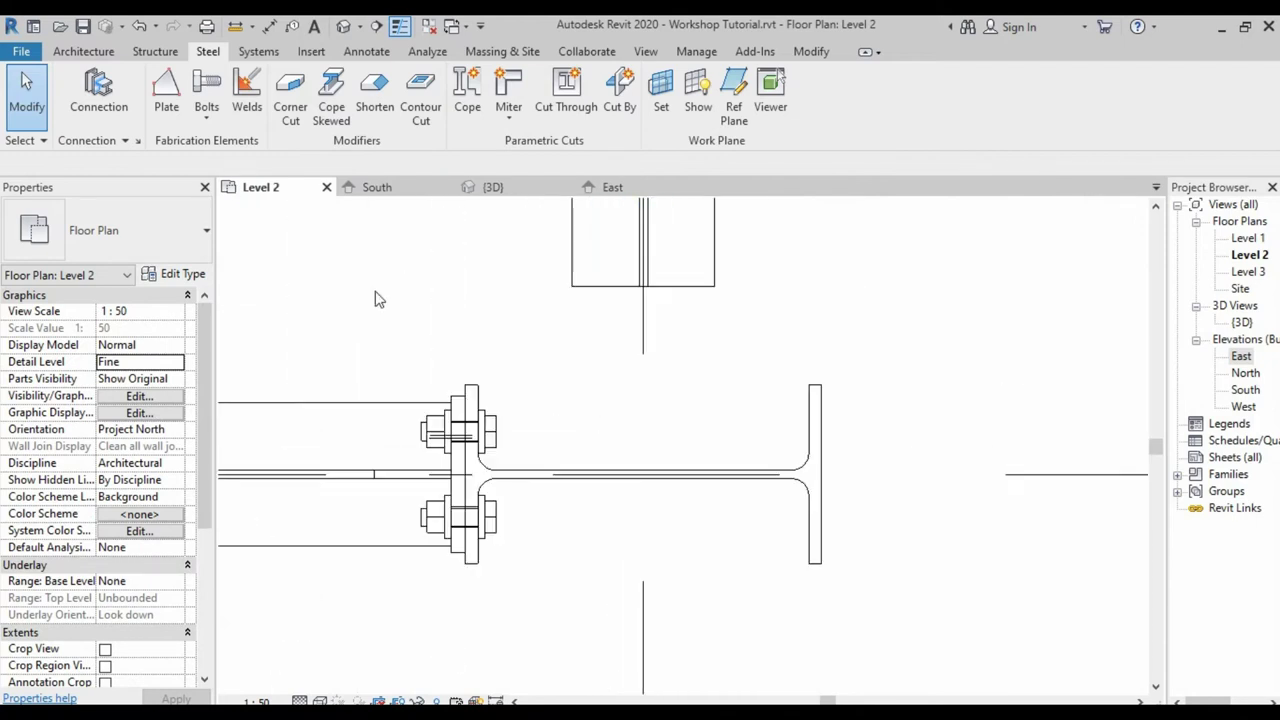
{"action": "left_click", "coordinate": [158, 52]}
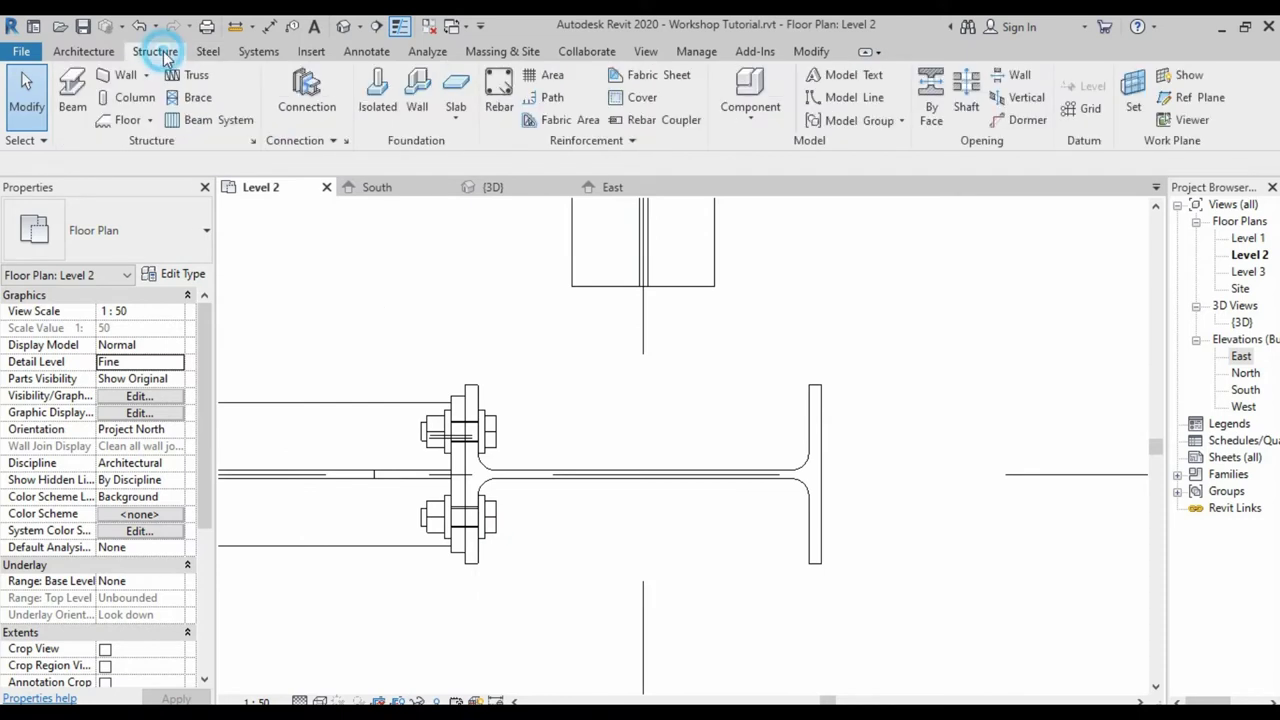
- Place an M_WT Shapes-Column T125x125x6x9 against the beam web at grid 3/A
{"action": "left_click", "coordinate": [135, 98]}
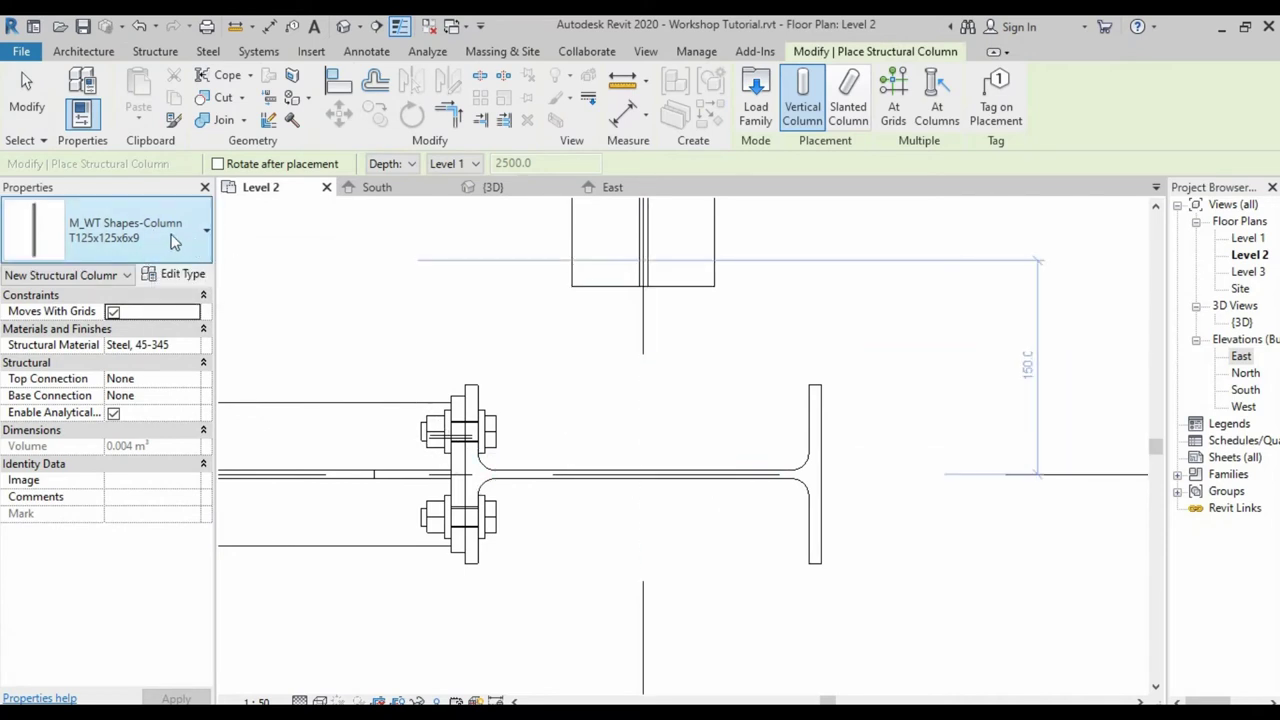
{"action": "left_click", "coordinate": [130, 232]}
{"action": "left_click", "coordinate": [78, 451]}
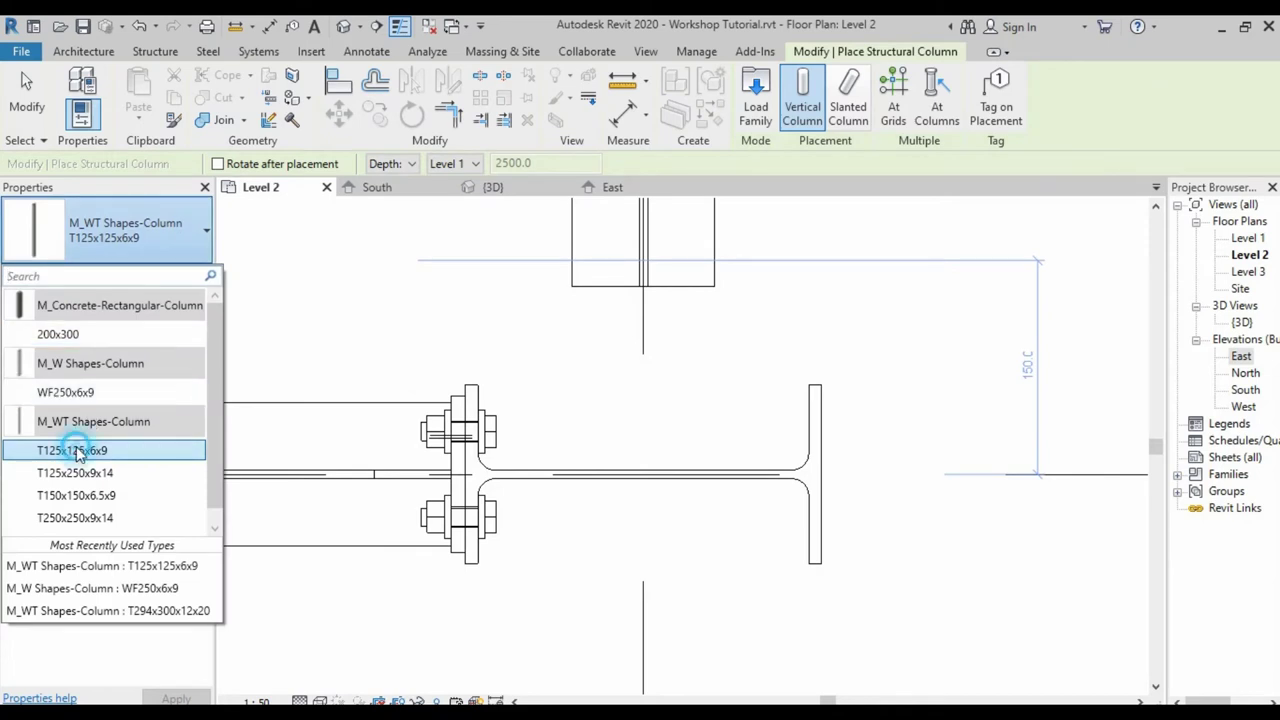
{"action": "scroll", "coordinate": [640, 475], "scroll_direction": "down", "scroll_amount": 1}
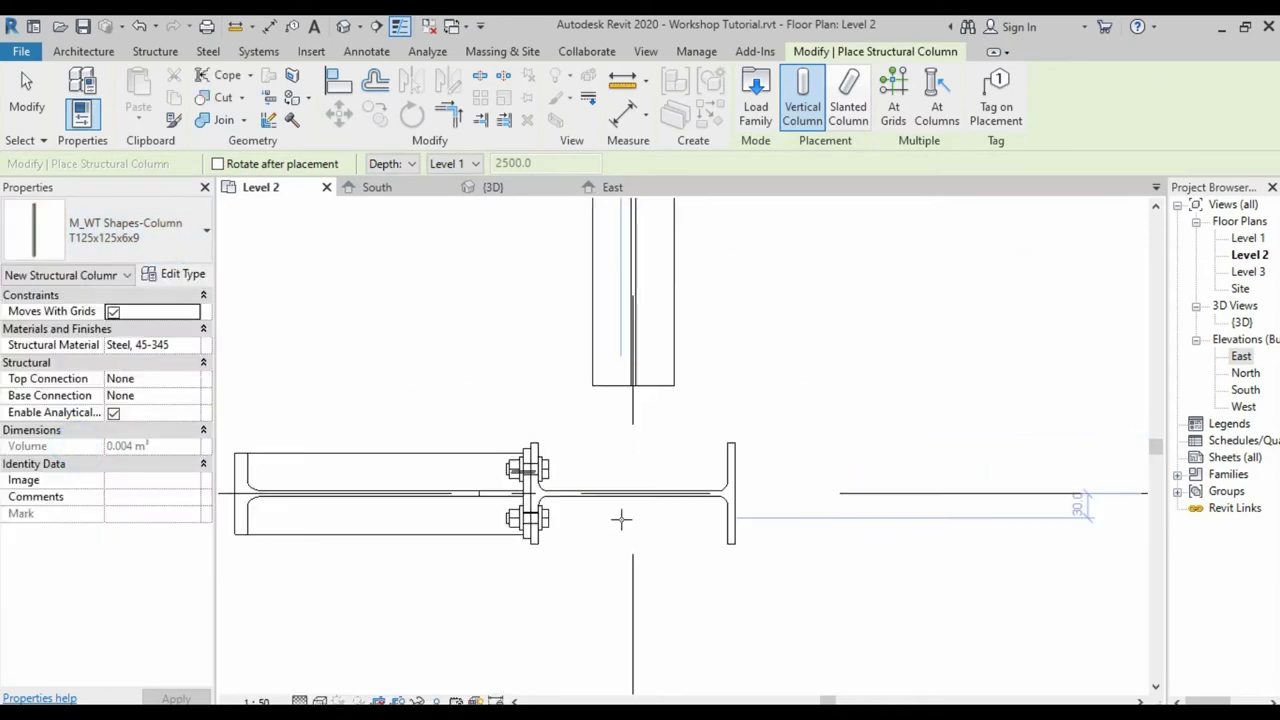
{"action": "scroll", "coordinate": [638, 485], "scroll_direction": "up", "scroll_amount": 1}
{"action": "scroll", "coordinate": [628, 478], "scroll_direction": "up", "scroll_amount": 1}
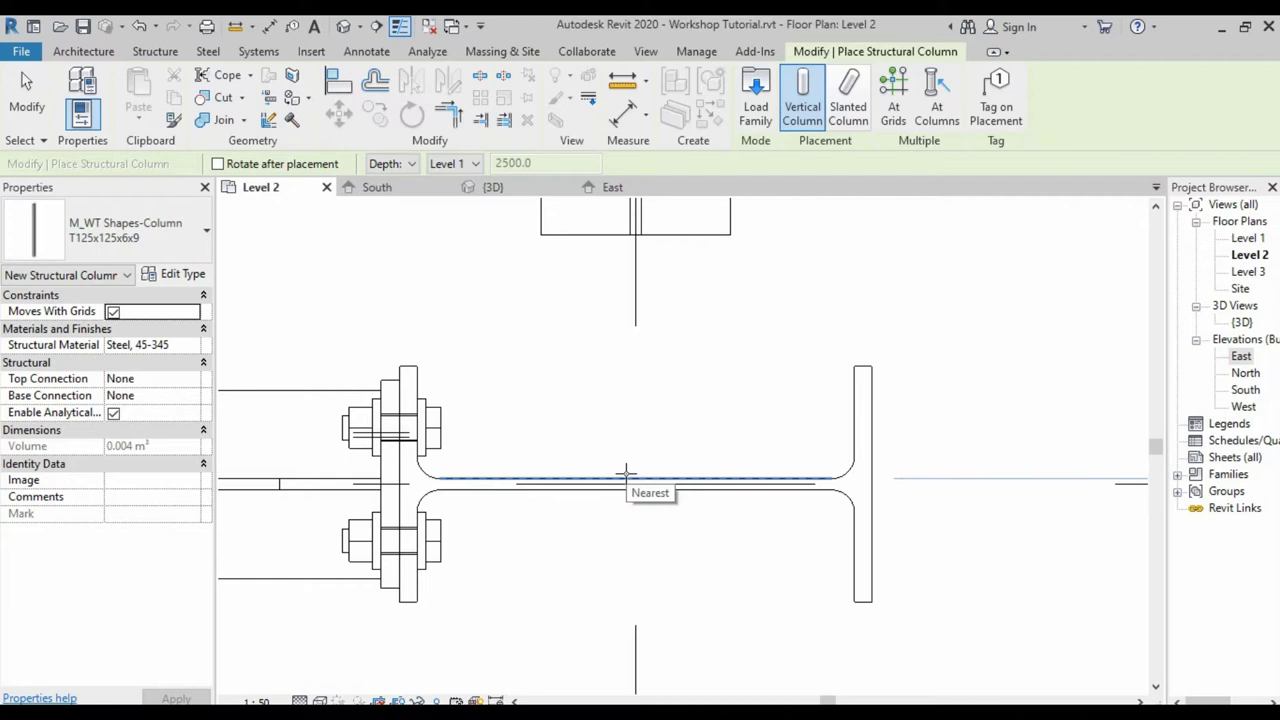
{"action": "left_click", "coordinate": [628, 470]}
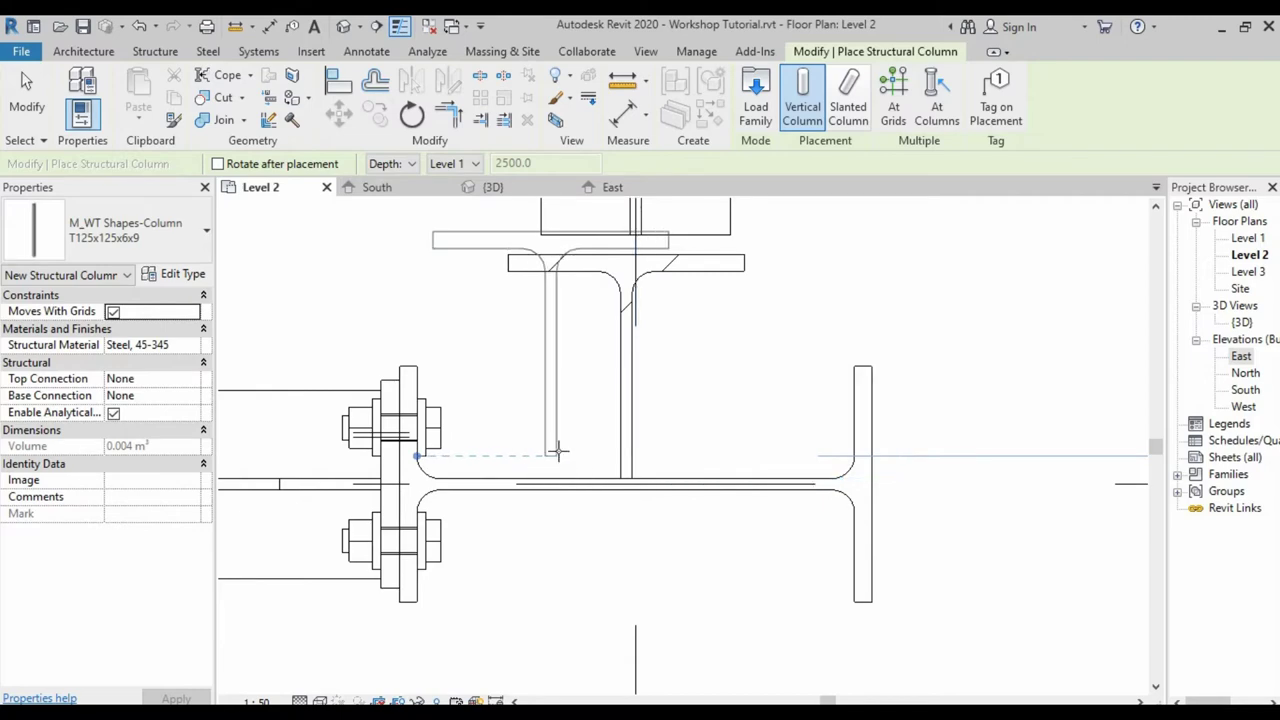
{"action": "key", "text": "Escape"}
- Align the beam web onto the connection's centre reference line with AL
{"action": "scroll", "coordinate": [575, 366], "scroll_direction": "up", "scroll_amount": 1}
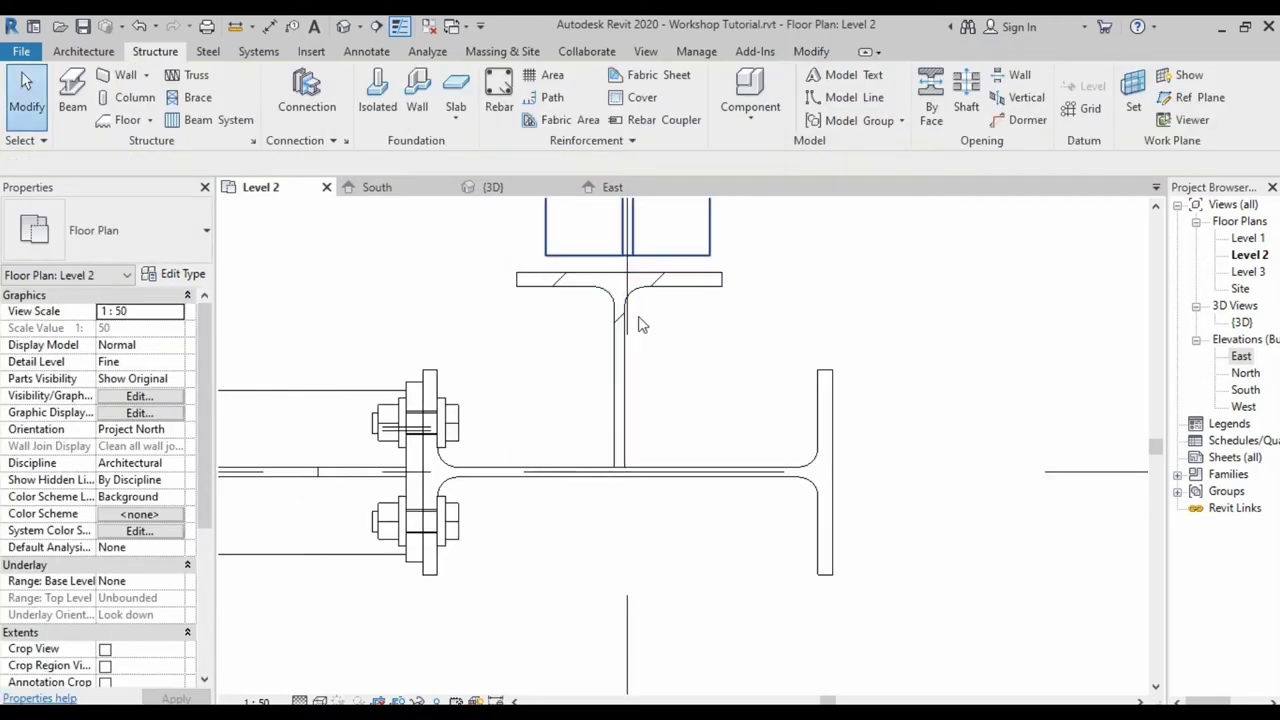
{"action": "scroll", "coordinate": [645, 310], "scroll_direction": "up", "scroll_amount": 1}
{"action": "scroll", "coordinate": [660, 330], "scroll_direction": "down", "scroll_amount": 1}
{"action": "scroll", "coordinate": [668, 357], "scroll_direction": "up", "scroll_amount": 1}
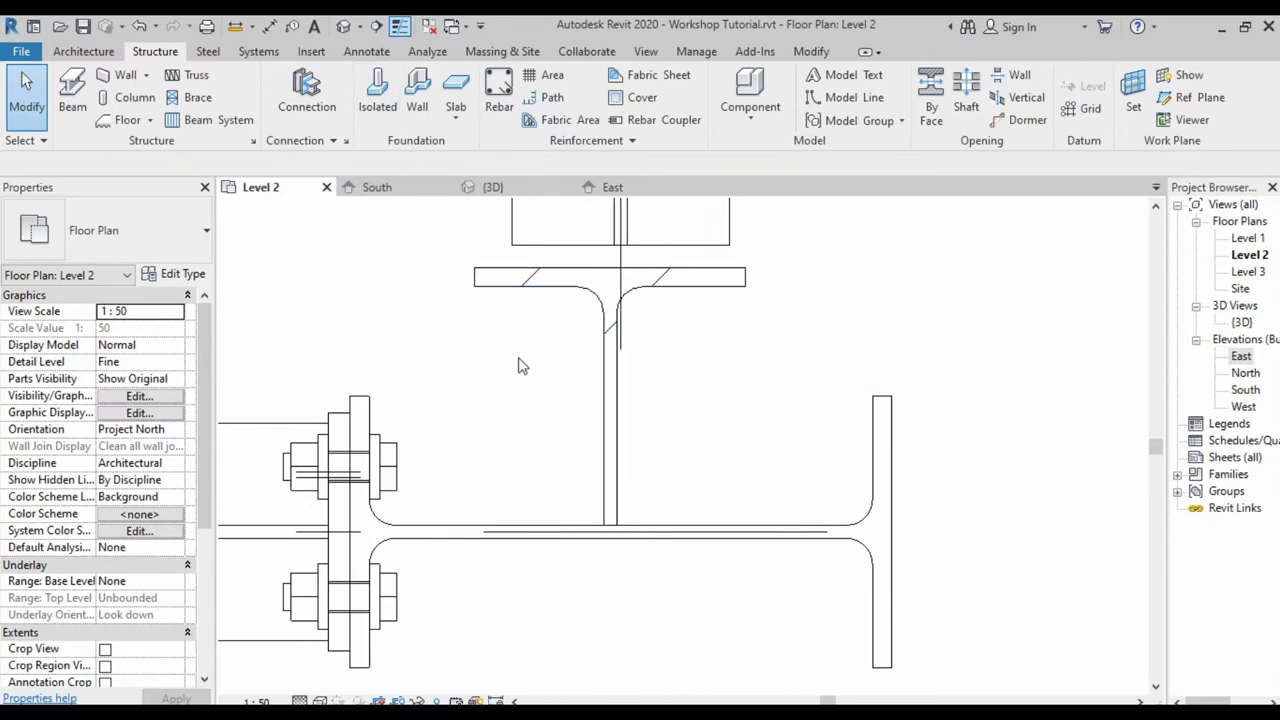
{"action": "key", "text": "a"}
{"action": "key", "text": "l"}
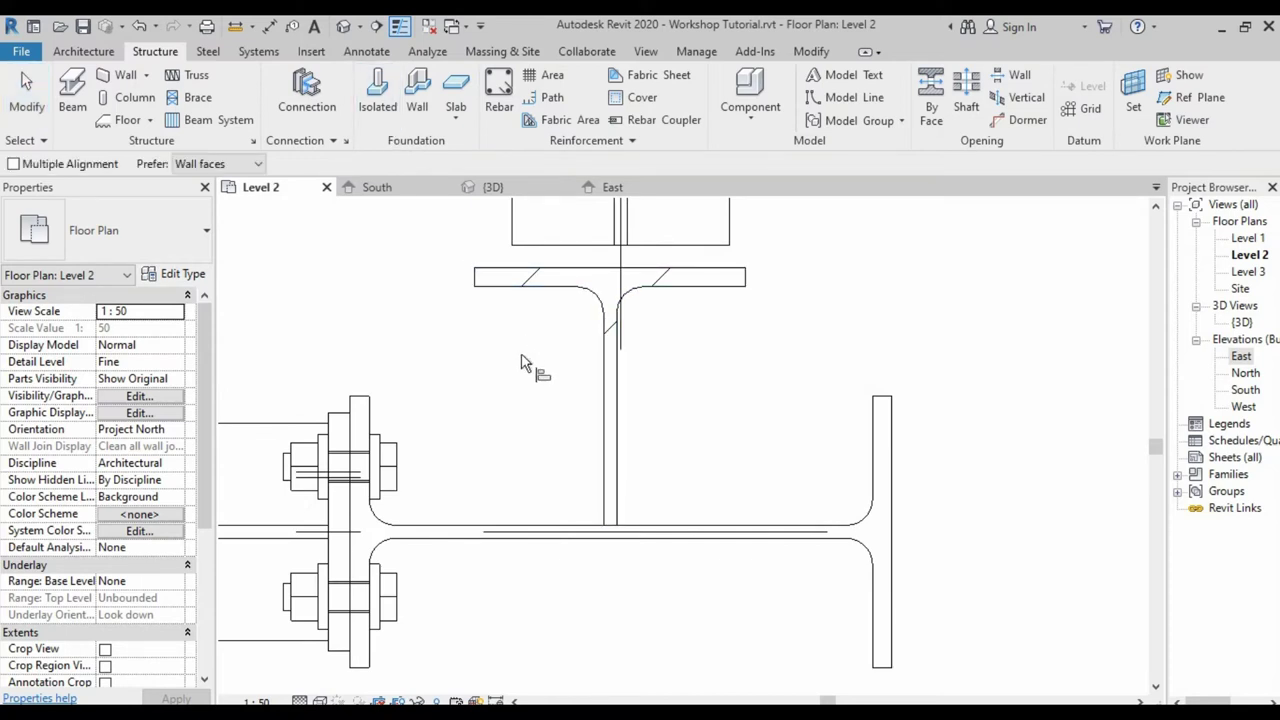
{"action": "left_click", "coordinate": [621, 262]}
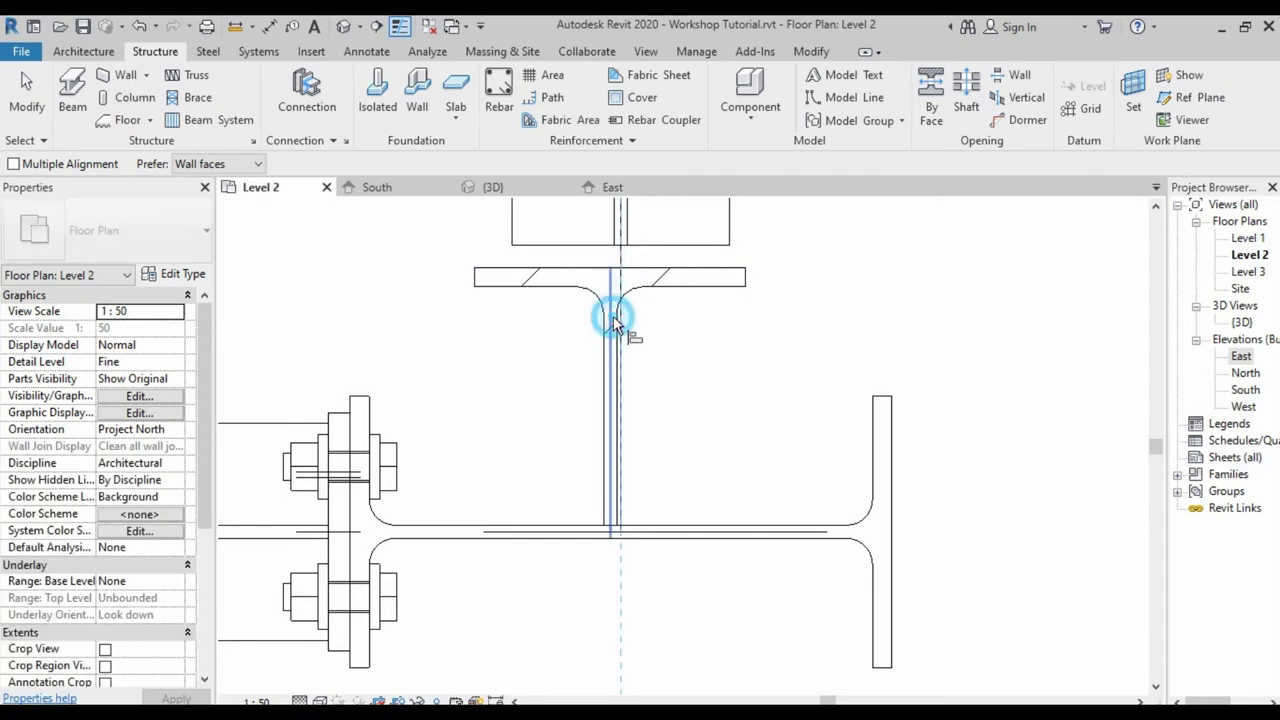
{"action": "left_click", "coordinate": [613, 325]}
{"action": "scroll", "coordinate": [585, 337], "scroll_direction": "down", "scroll_amount": 2}
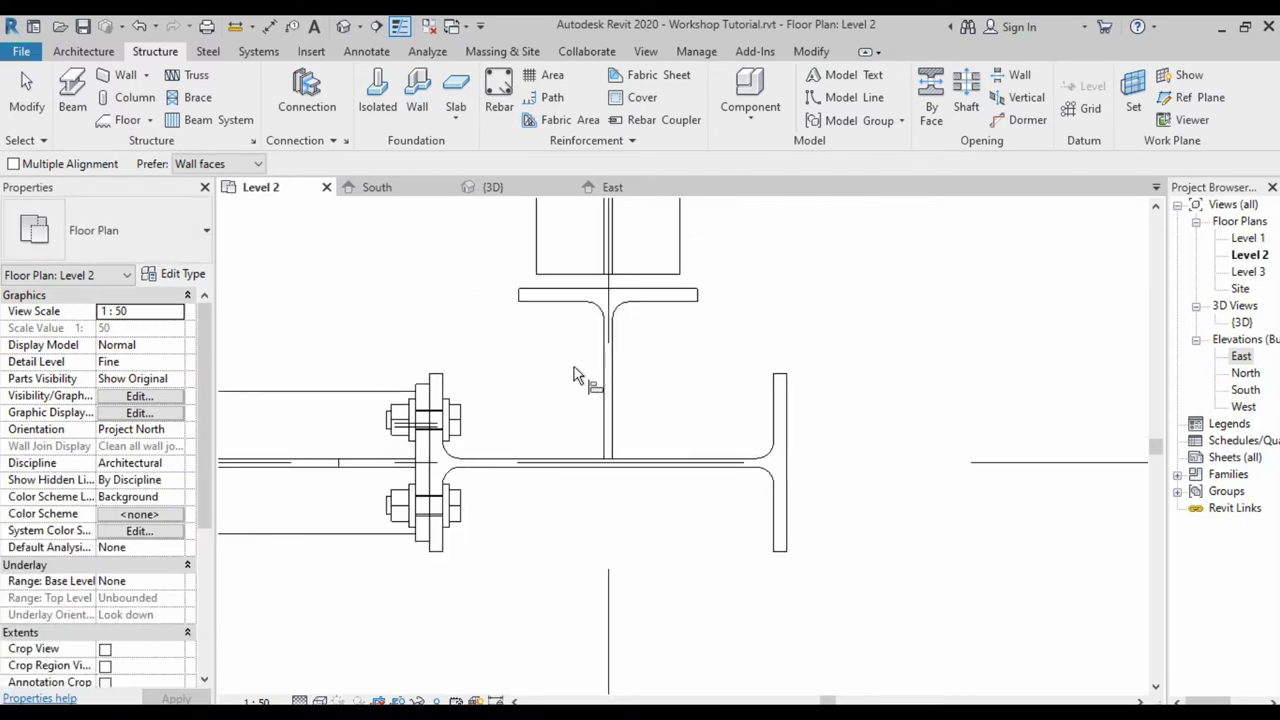
{"action": "key", "text": "Escape"}
- Zoom the plan over to the grid B connection
{"action": "scroll", "coordinate": [578, 536], "scroll_direction": "down", "scroll_amount": 2}
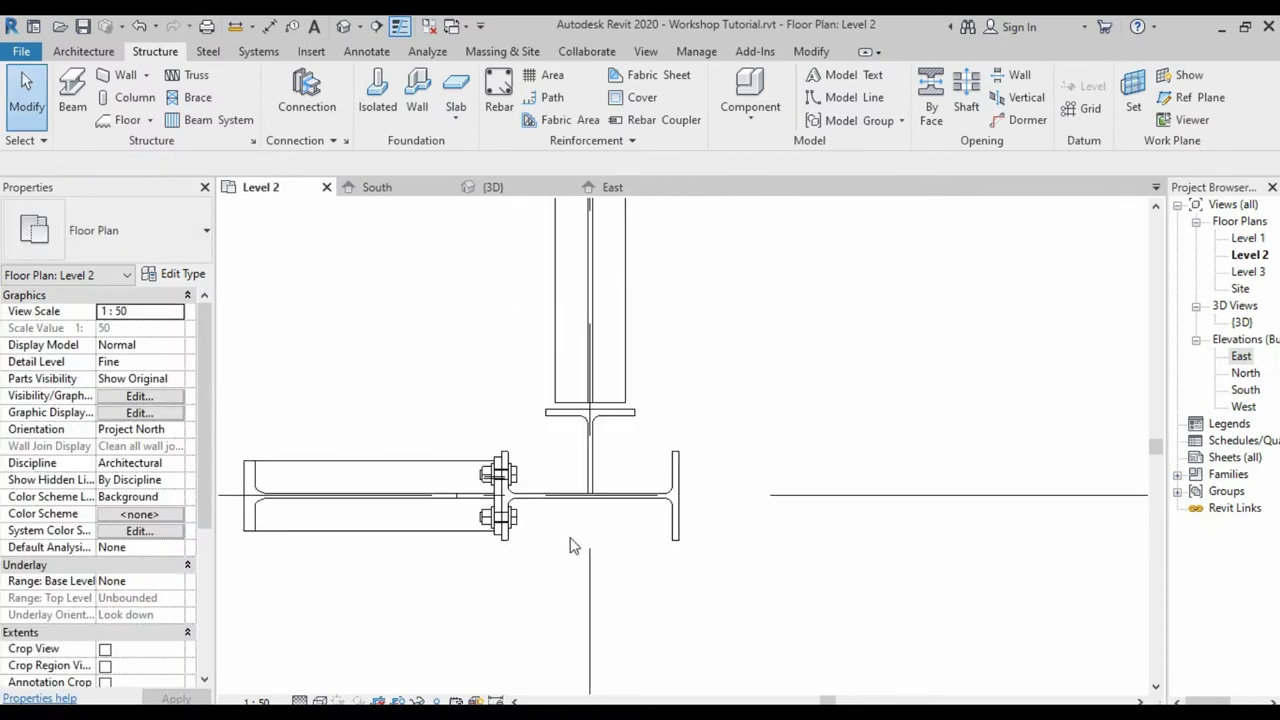
{"action": "scroll", "coordinate": [578, 503], "scroll_direction": "down", "scroll_amount": 1}
{"action": "scroll", "coordinate": [576, 515], "scroll_direction": "down", "scroll_amount": 1}
{"action": "scroll", "coordinate": [573, 530], "scroll_direction": "down", "scroll_amount": 1}
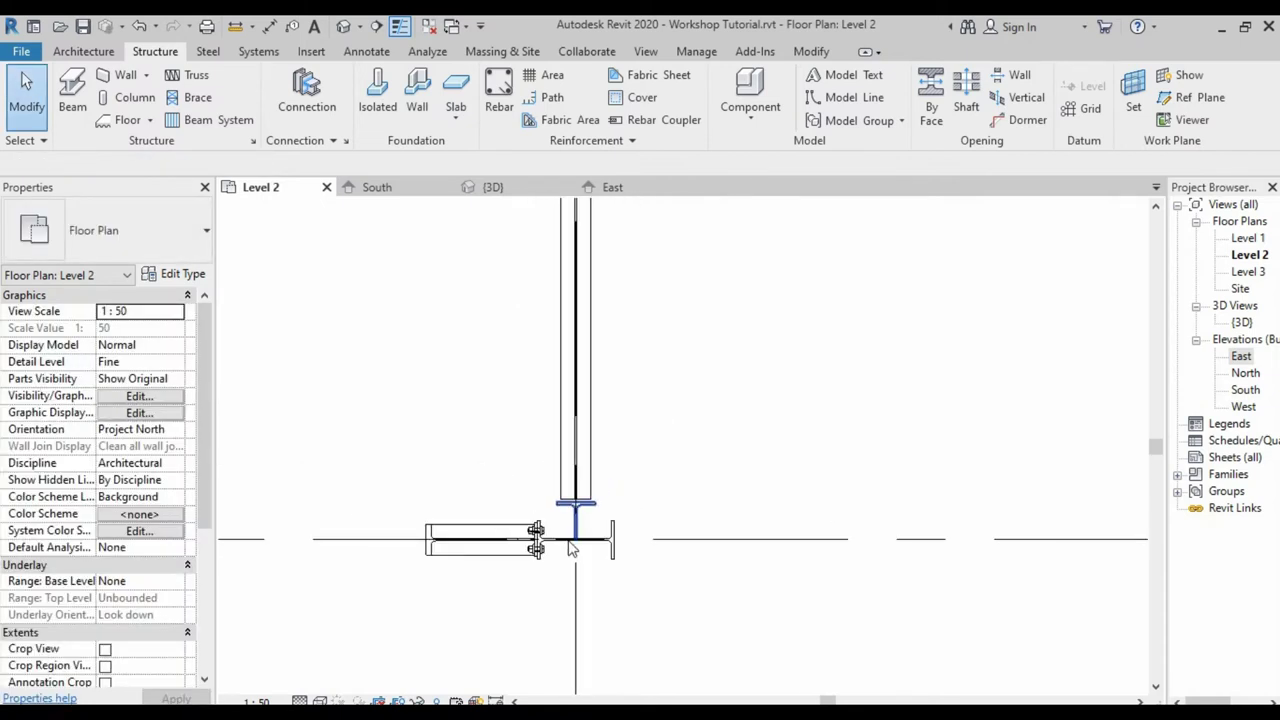
{"action": "scroll", "coordinate": [570, 545], "scroll_direction": "down", "scroll_amount": 1}
{"action": "scroll", "coordinate": [571, 540], "scroll_direction": "down", "scroll_amount": 2}
{"action": "scroll", "coordinate": [565, 532], "scroll_direction": "down", "scroll_amount": 2}
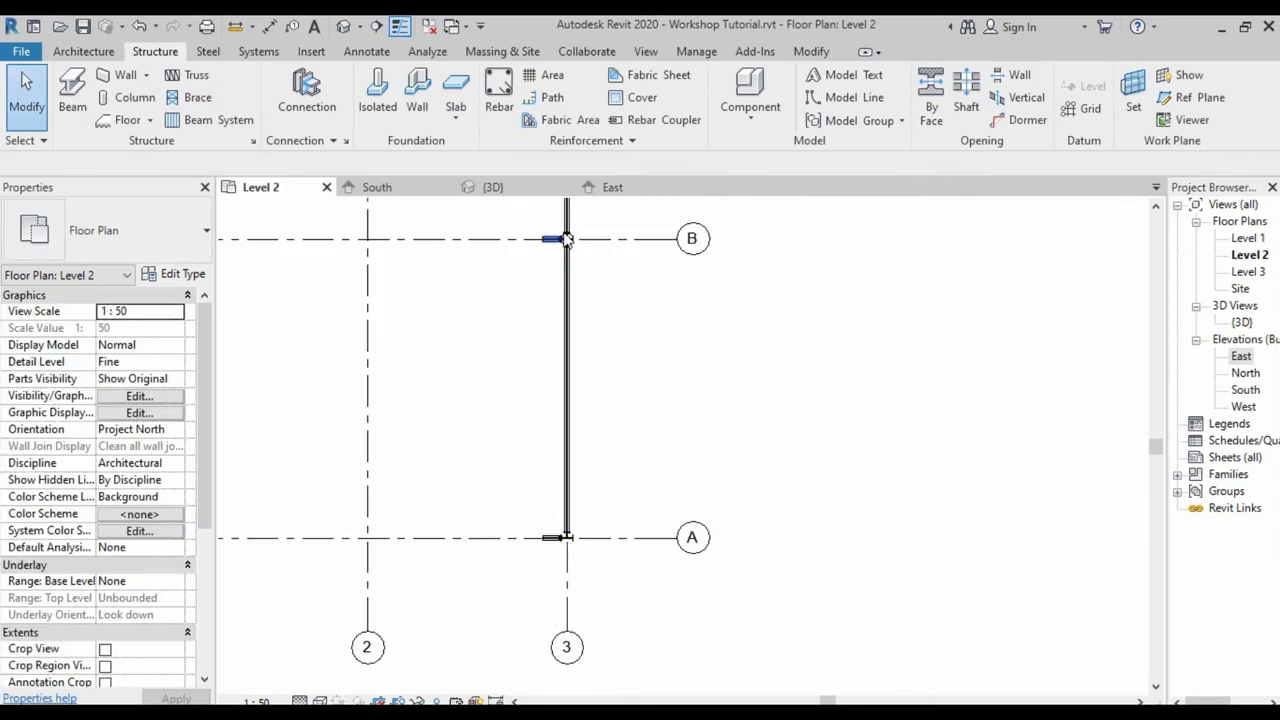
{"action": "scroll", "coordinate": [565, 235], "scroll_direction": "up", "scroll_amount": 2}
{"action": "scroll", "coordinate": [568, 240], "scroll_direction": "up", "scroll_amount": 2}
{"action": "scroll", "coordinate": [568, 245], "scroll_direction": "up", "scroll_amount": 2}
{"action": "scroll", "coordinate": [640, 320], "scroll_direction": "up", "scroll_amount": 2}
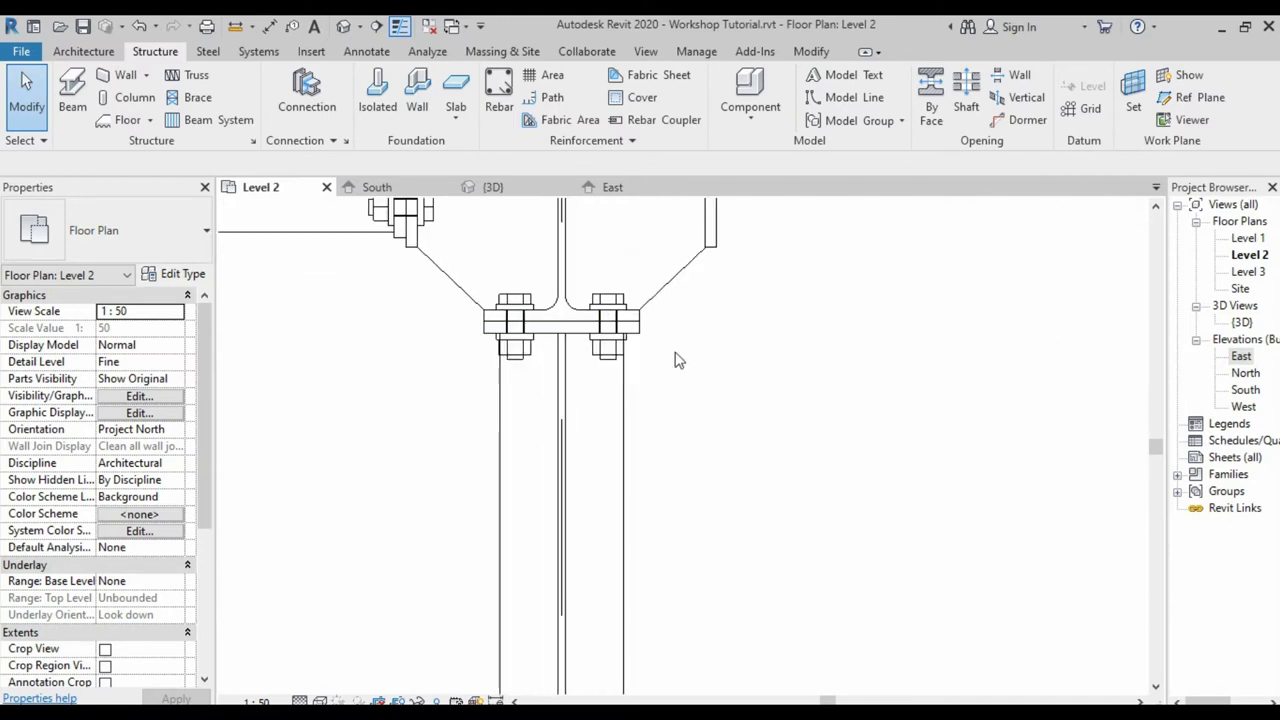
{"action": "scroll", "coordinate": [660, 346], "scroll_direction": "up", "scroll_amount": 1}
{"action": "scroll", "coordinate": [655, 398], "scroll_direction": "down", "scroll_amount": 1}
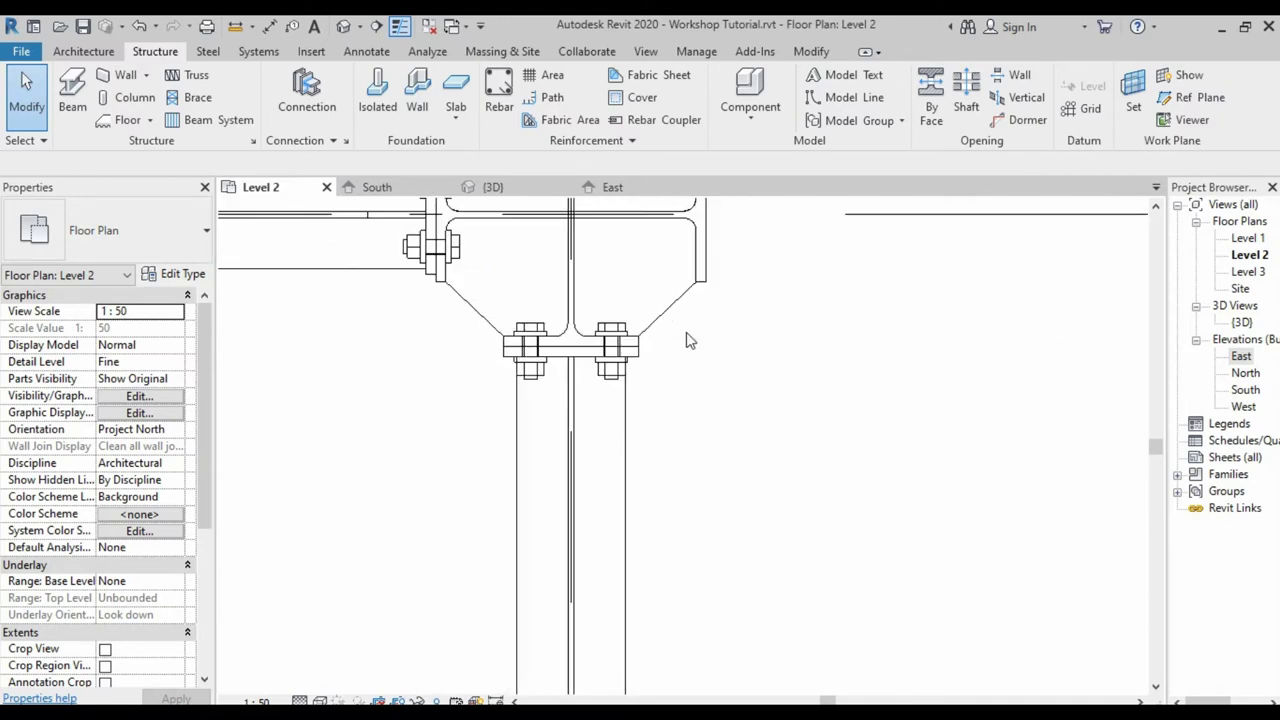
- Select both stiffener plates at the grid B knee connection
{"action": "left_click", "coordinate": [657, 319]}
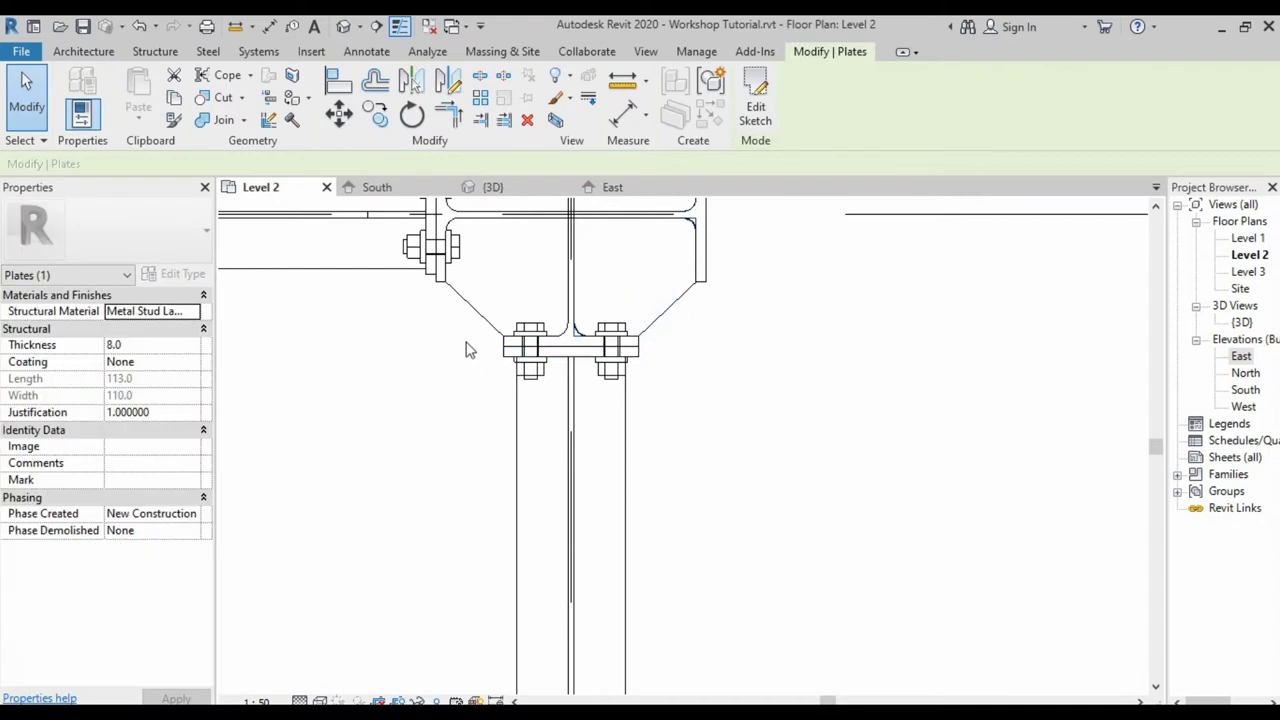
{"action": "left_click", "coordinate": [474, 314], "text": "ctrl"}
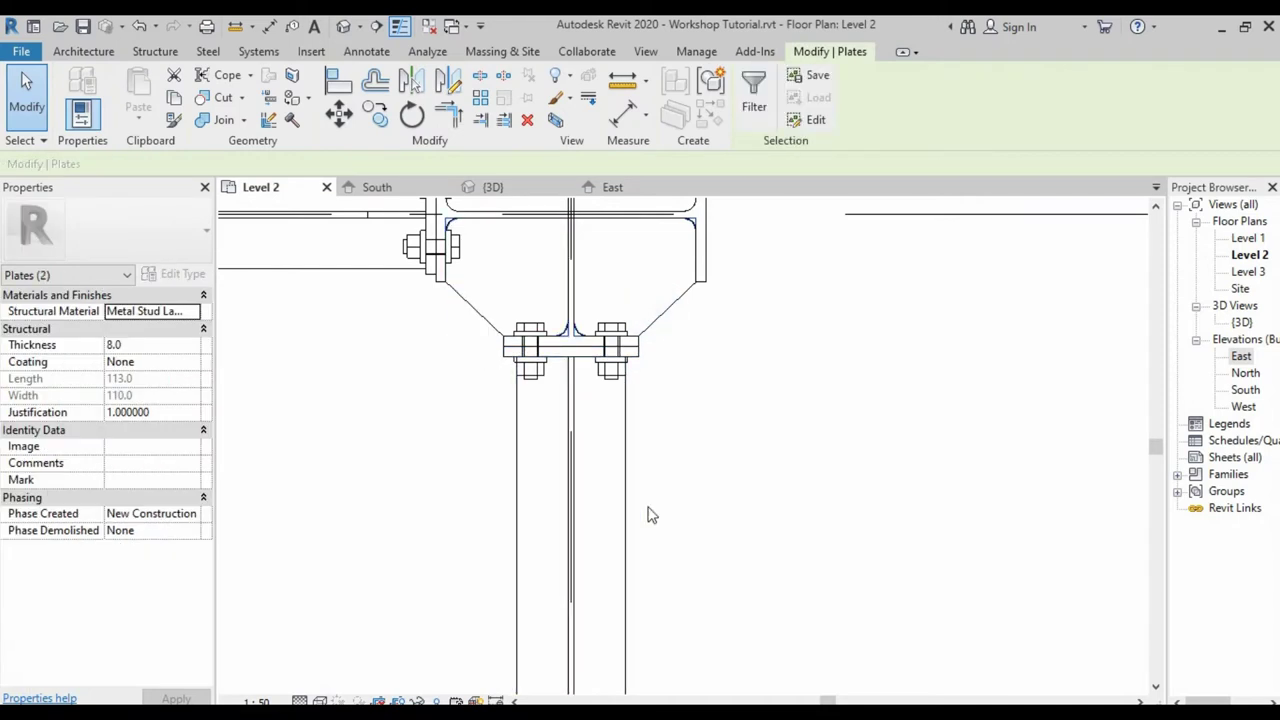
{"action": "scroll", "coordinate": [665, 500], "scroll_direction": "down", "scroll_amount": 1}
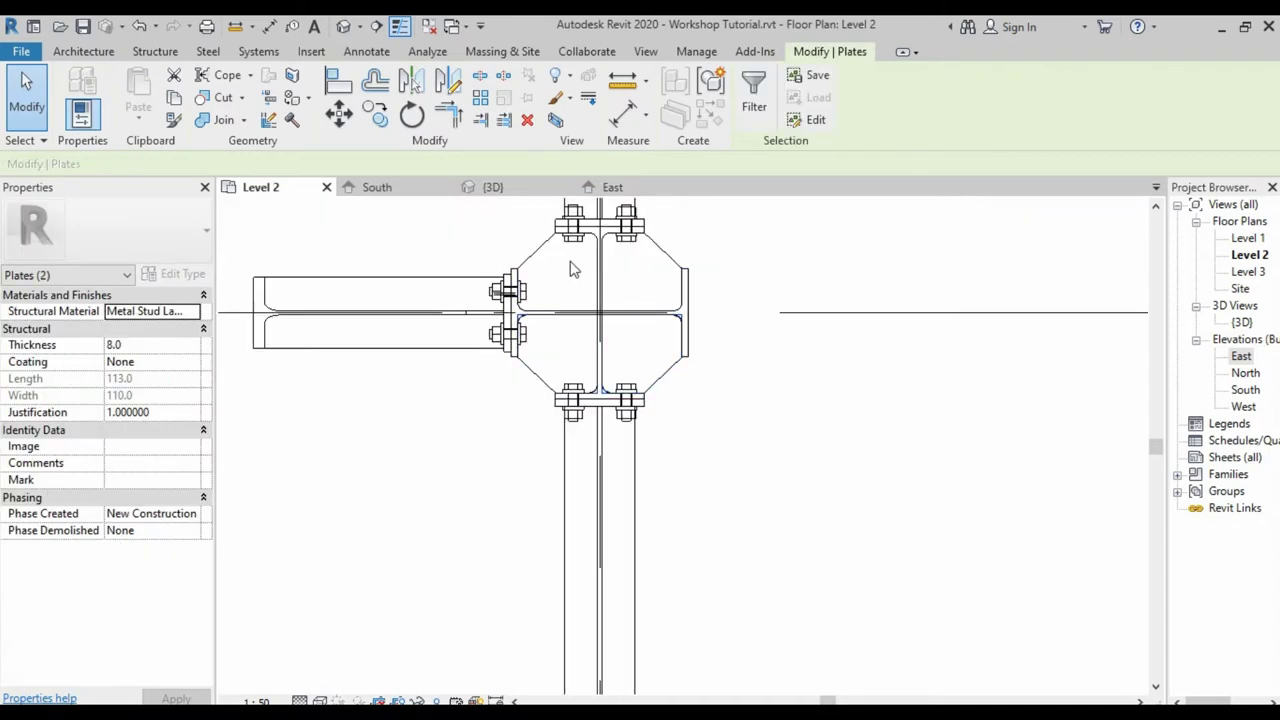
{"action": "scroll", "coordinate": [603, 285], "scroll_direction": "down", "scroll_amount": 1}
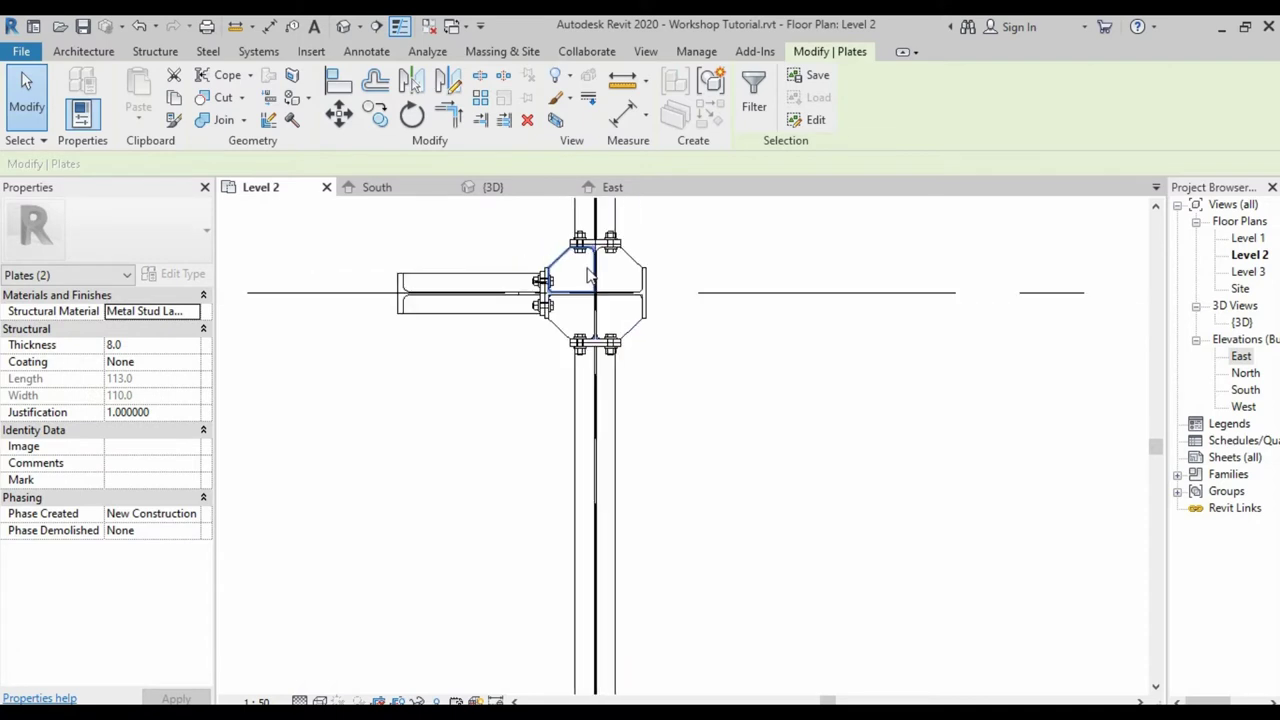
{"action": "scroll", "coordinate": [600, 282], "scroll_direction": "down", "scroll_amount": 1}
{"action": "scroll", "coordinate": [595, 278], "scroll_direction": "down", "scroll_amount": 2}
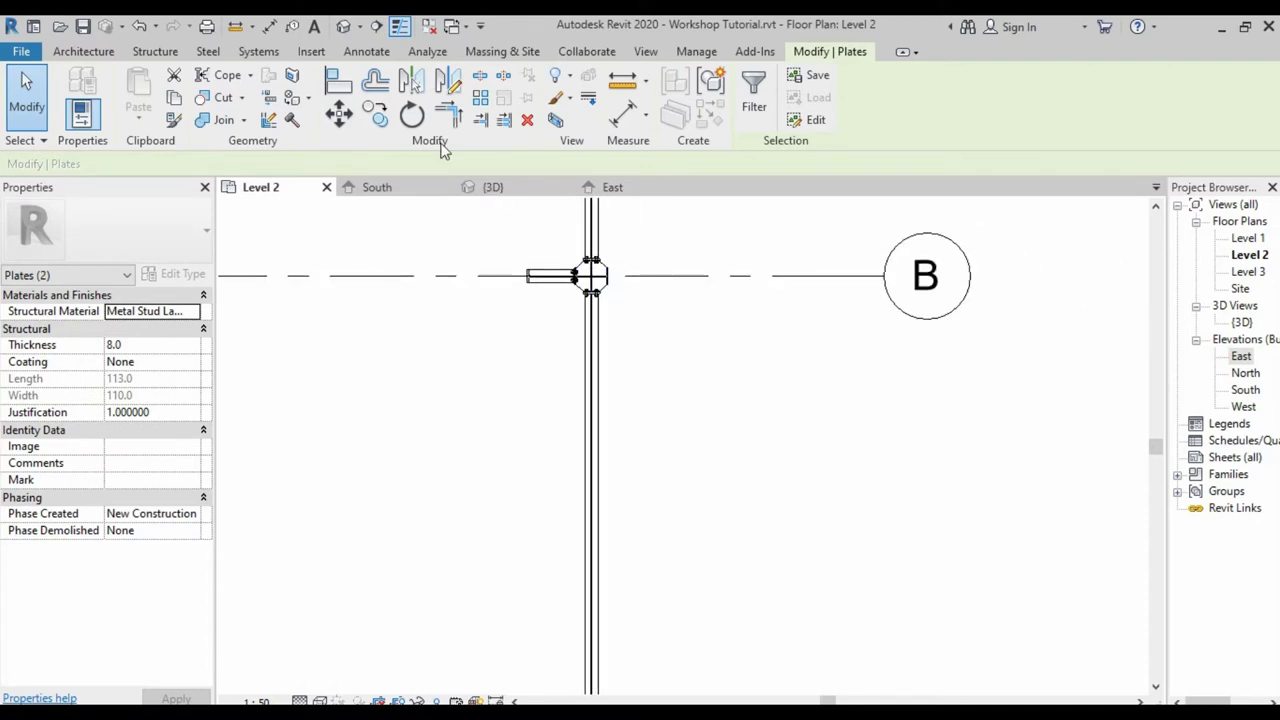
- Mirror-copy the plates to grid A about a drawn horizontal axis midway between grids A and B
{"action": "left_click", "coordinate": [411, 82]}
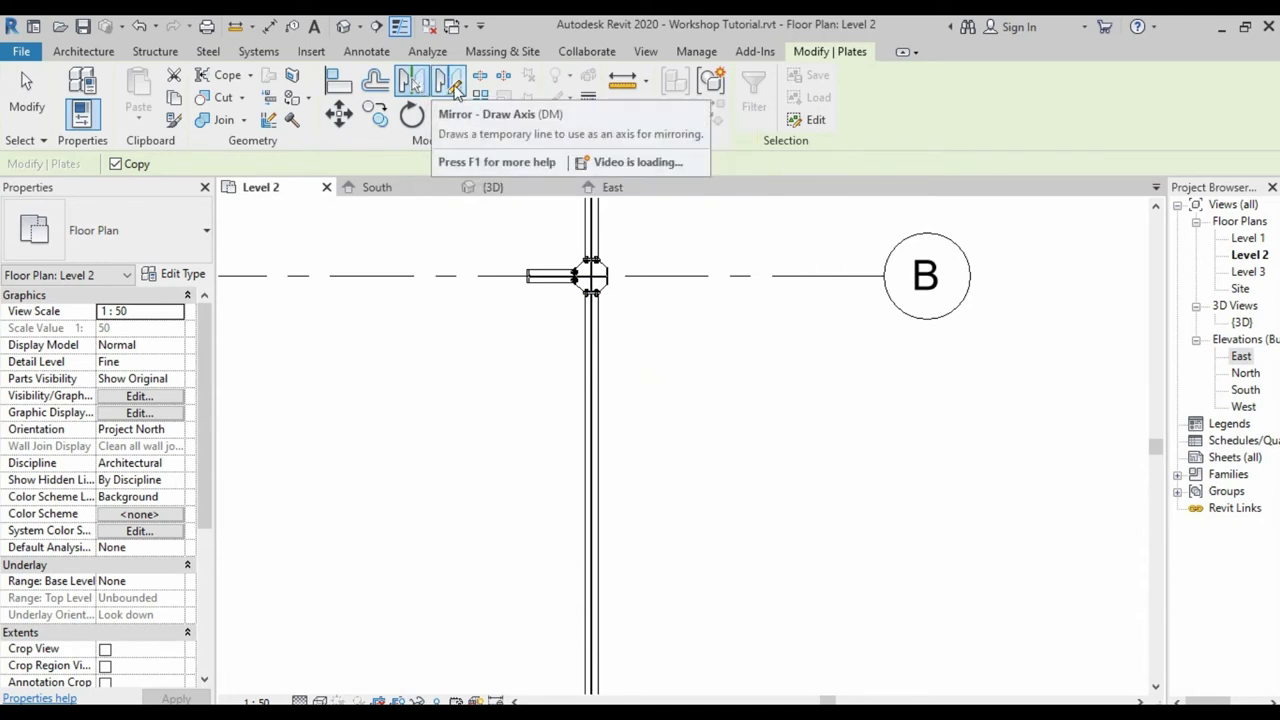
{"action": "left_click", "coordinate": [450, 84]}
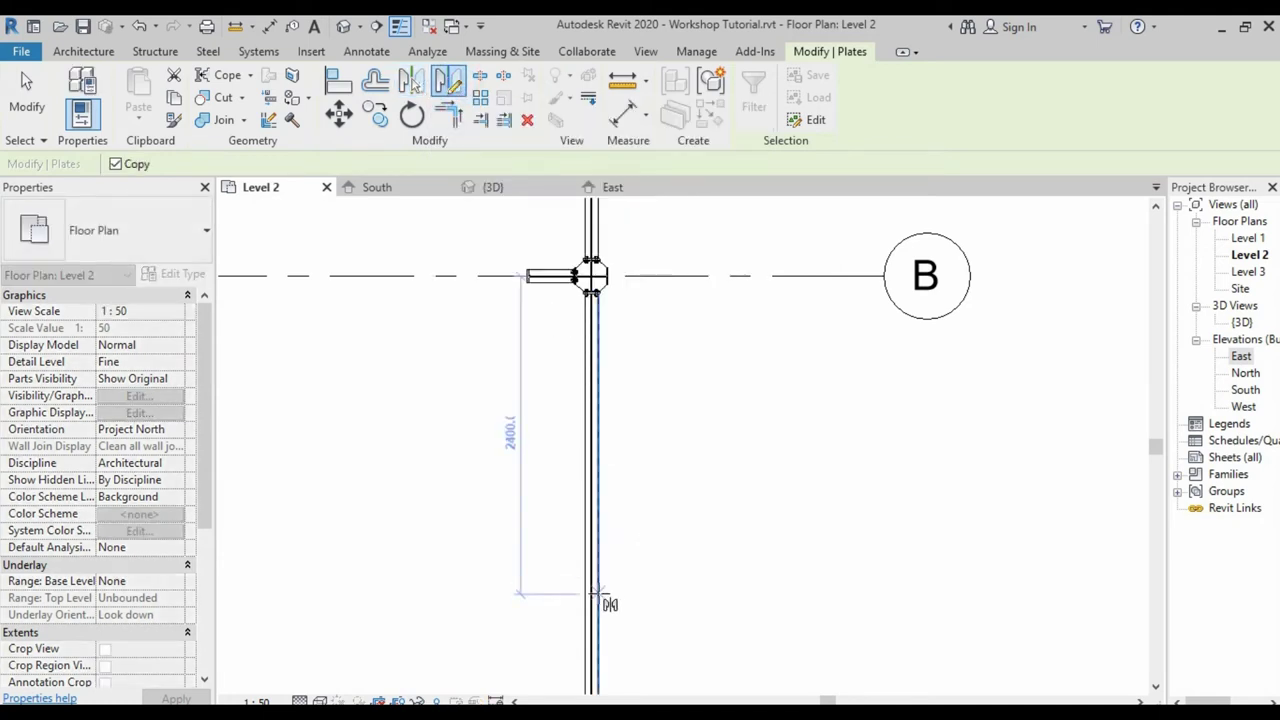
{"action": "scroll", "coordinate": [580, 337], "scroll_direction": "down", "scroll_amount": 2}
{"action": "scroll", "coordinate": [597, 466], "scroll_direction": "down", "scroll_amount": 1}
{"action": "scroll", "coordinate": [588, 455], "scroll_direction": "up", "scroll_amount": 1}
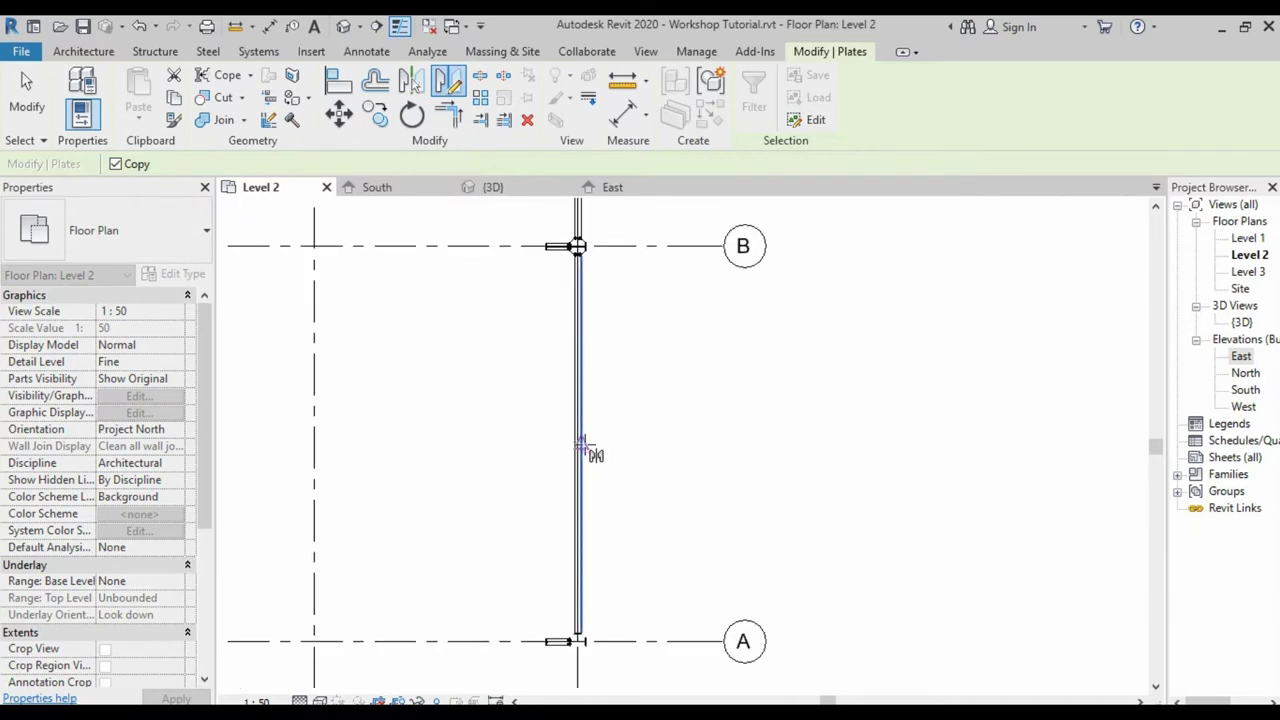
{"action": "left_click", "coordinate": [583, 445]}
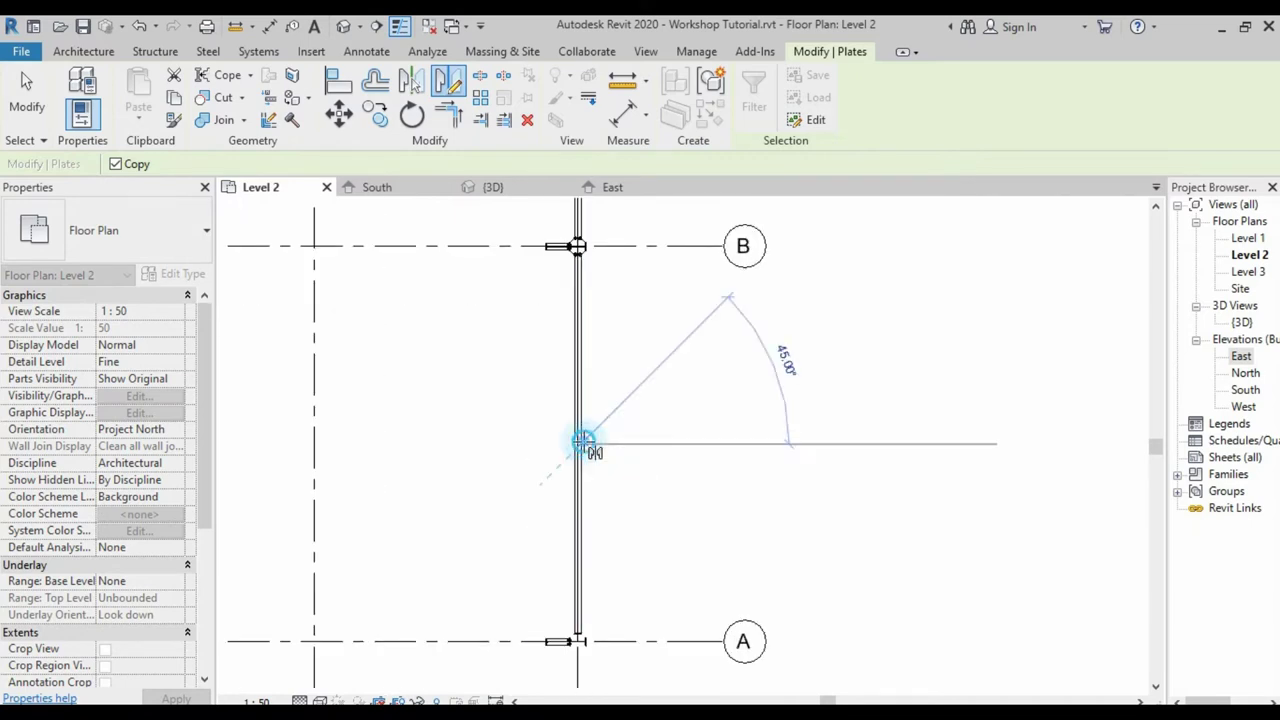
{"action": "left_click", "coordinate": [734, 444]}
{"action": "scroll", "coordinate": [590, 678], "scroll_direction": "up", "scroll_amount": 1}
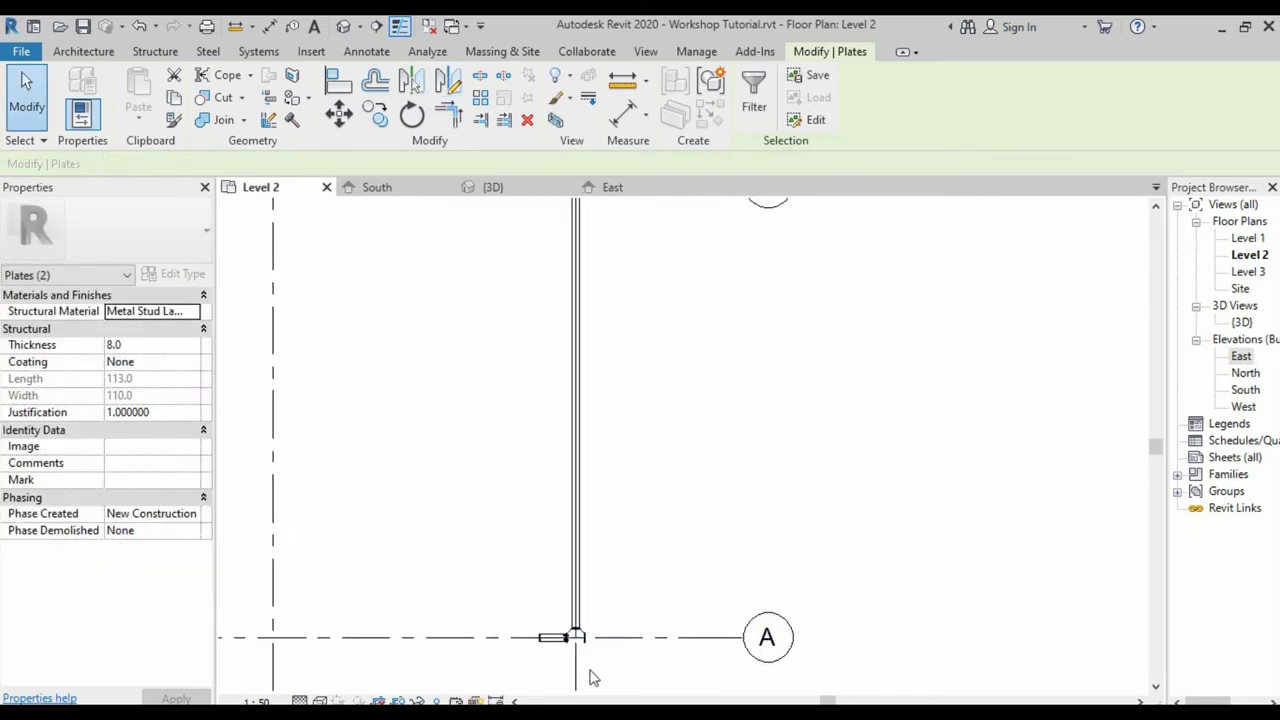
{"action": "scroll", "coordinate": [590, 678], "scroll_direction": "up", "scroll_amount": 1}
{"action": "scroll", "coordinate": [588, 670], "scroll_direction": "up", "scroll_amount": 1}
{"action": "scroll", "coordinate": [585, 660], "scroll_direction": "up", "scroll_amount": 1}
{"action": "scroll", "coordinate": [575, 625], "scroll_direction": "up", "scroll_amount": 1}
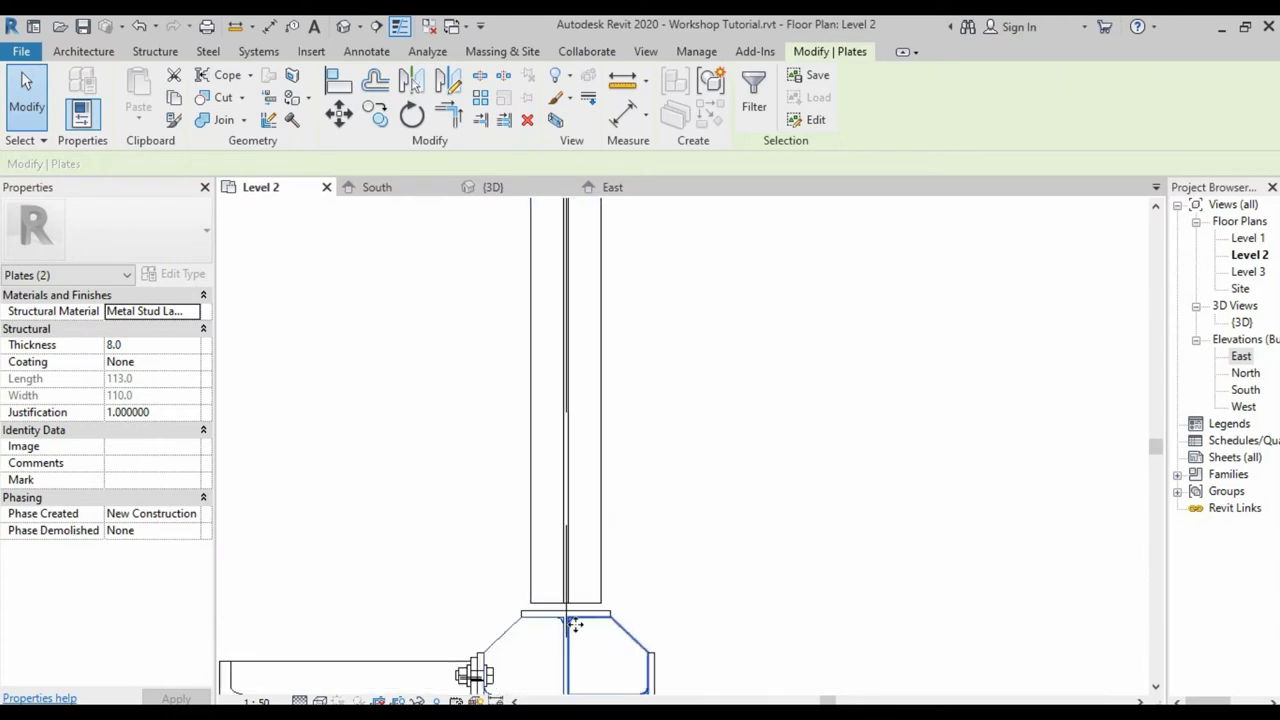
{"action": "scroll", "coordinate": [575, 630], "scroll_direction": "down", "scroll_amount": 1}
{"action": "scroll", "coordinate": [568, 660], "scroll_direction": "down", "scroll_amount": 2}
{"action": "scroll", "coordinate": [565, 665], "scroll_direction": "down", "scroll_amount": 1}
{"action": "scroll", "coordinate": [560, 672], "scroll_direction": "up", "scroll_amount": 1}
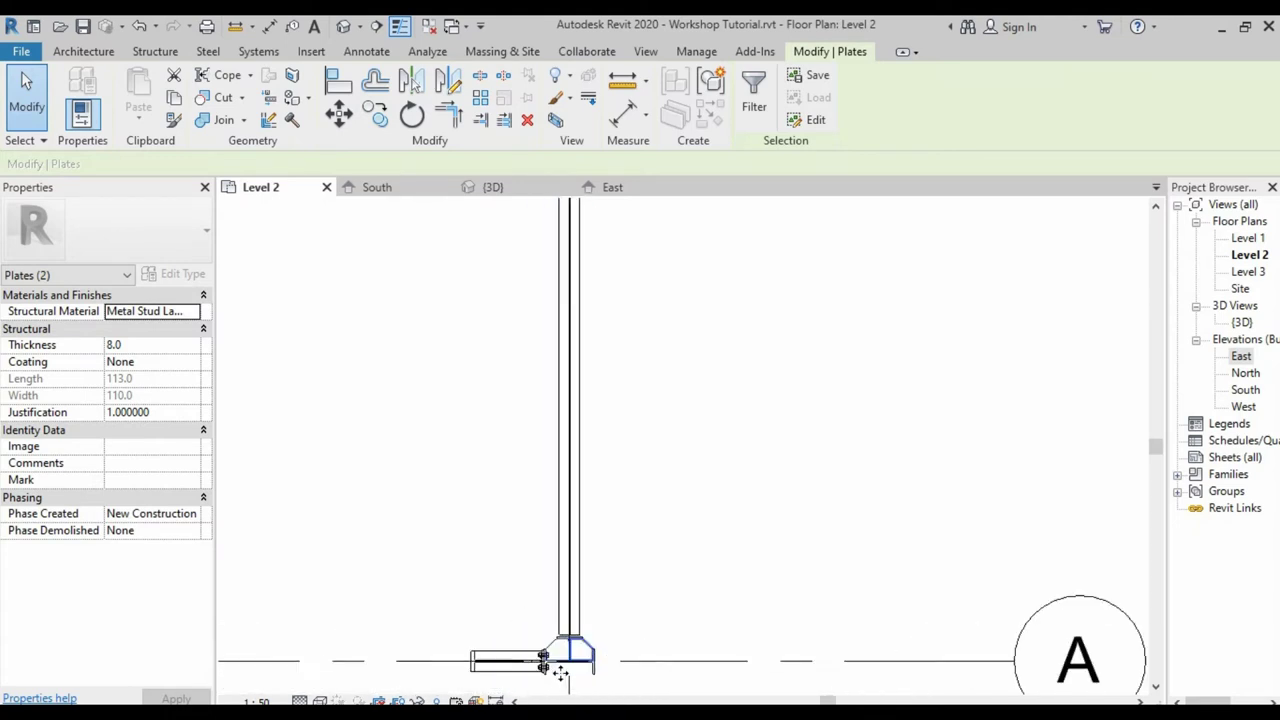
{"action": "scroll", "coordinate": [562, 674], "scroll_direction": "up", "scroll_amount": 1}
{"action": "scroll", "coordinate": [566, 665], "scroll_direction": "down", "scroll_amount": 1}
{"action": "scroll", "coordinate": [562, 650], "scroll_direction": "down", "scroll_amount": 2}
{"action": "scroll", "coordinate": [560, 645], "scroll_direction": "down", "scroll_amount": 1}
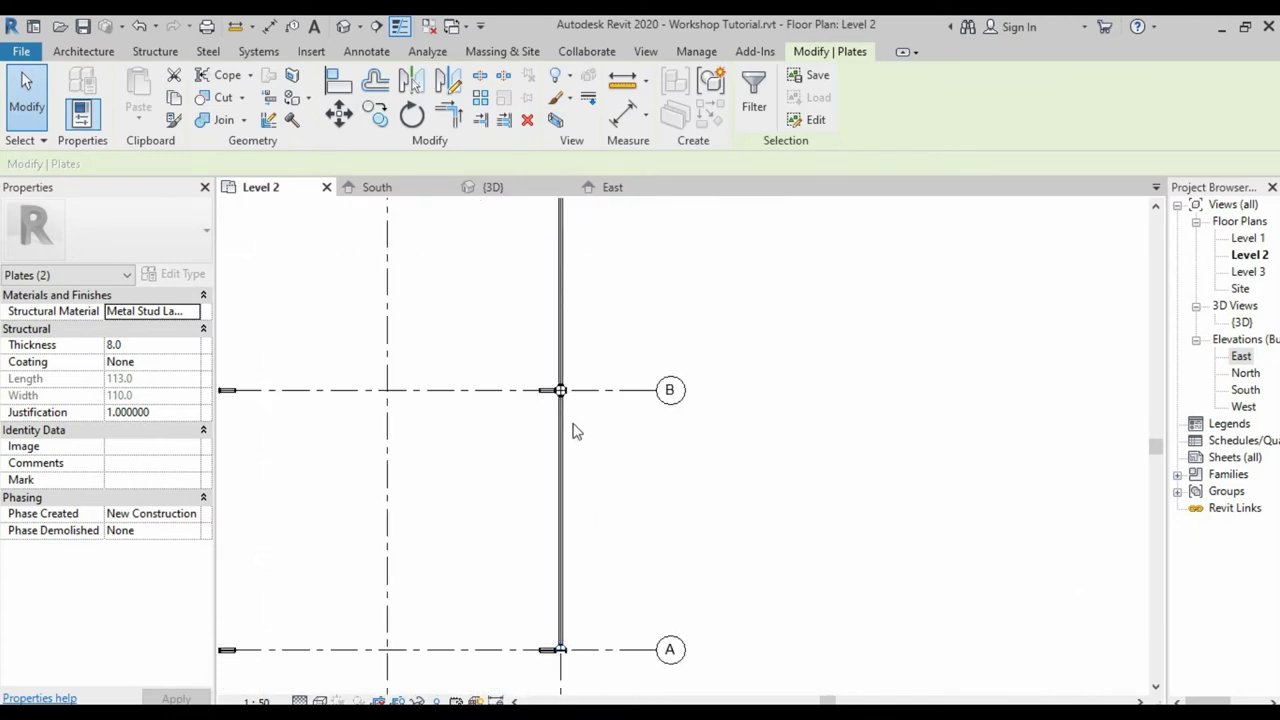
{"action": "scroll", "coordinate": [574, 430], "scroll_direction": "up", "scroll_amount": 1}
{"action": "scroll", "coordinate": [578, 428], "scroll_direction": "up", "scroll_amount": 1}
{"action": "scroll", "coordinate": [584, 426], "scroll_direction": "up", "scroll_amount": 1}
{"action": "scroll", "coordinate": [590, 424], "scroll_direction": "up", "scroll_amount": 1}
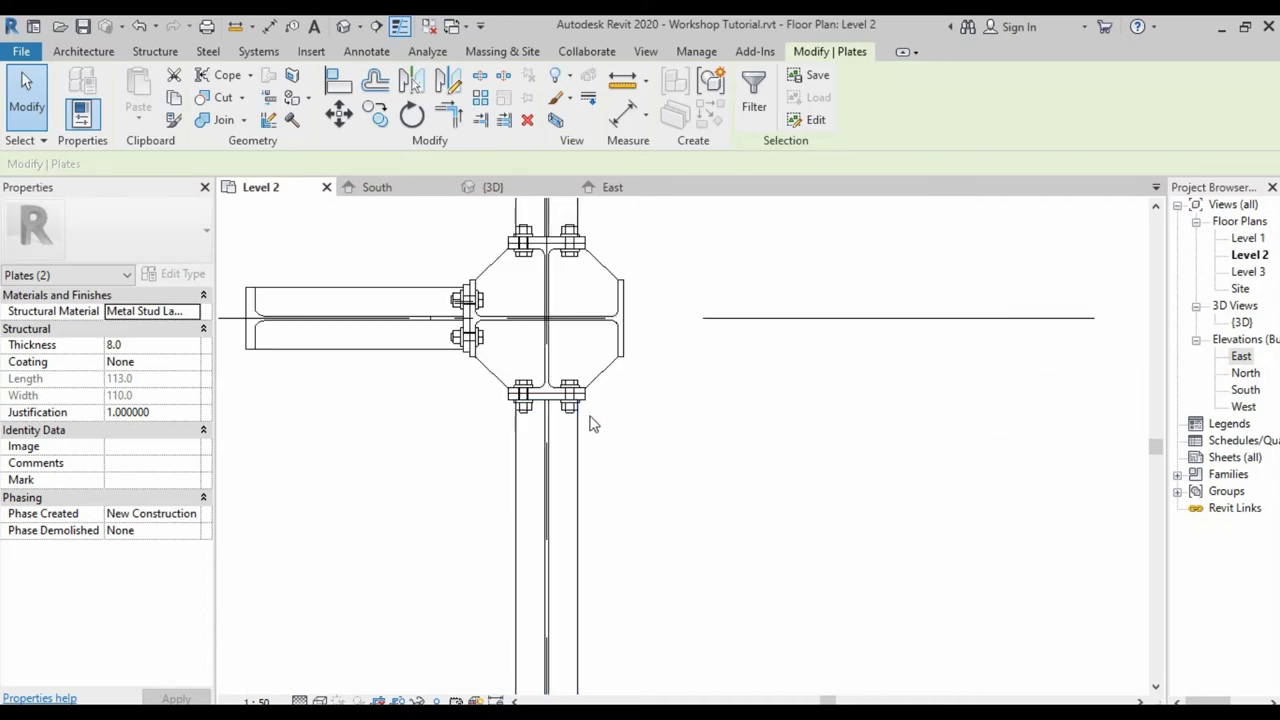
{"action": "scroll", "coordinate": [590, 424], "scroll_direction": "up", "scroll_amount": 2}
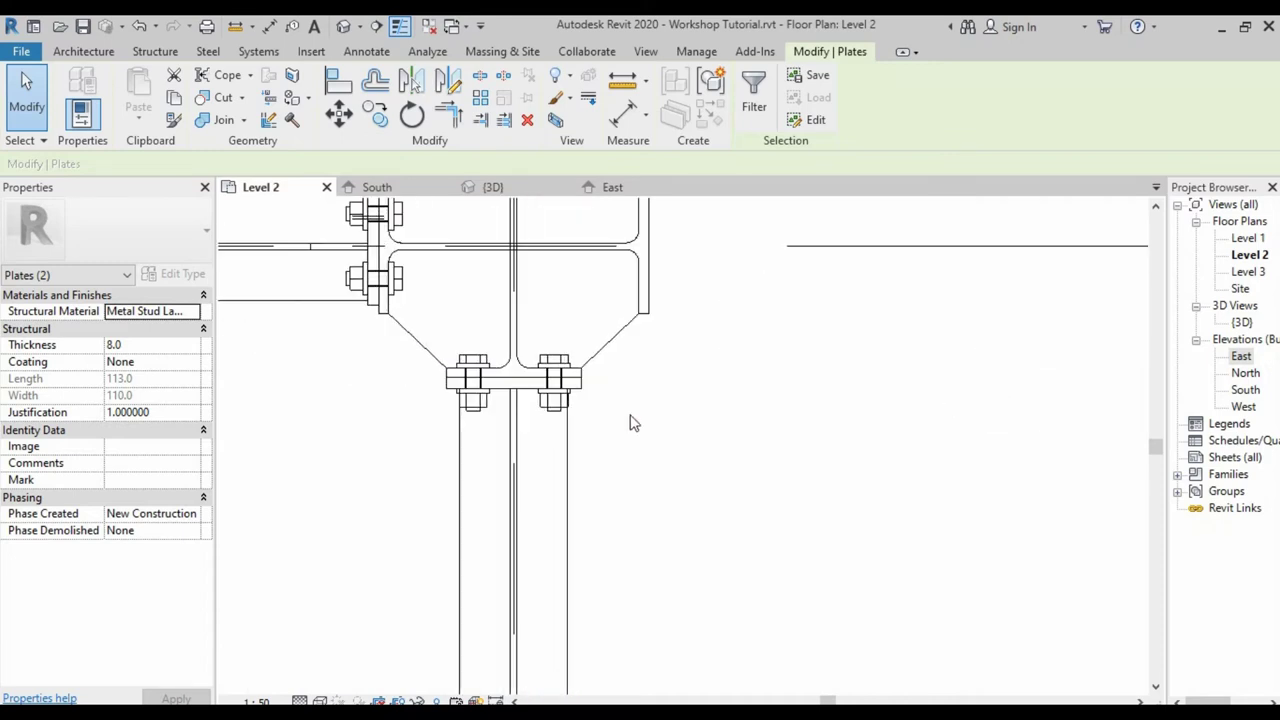
- Mirror-copy the 10.0-thick 200 × 125 end plate to grid A about a drawn axis along the column
{"action": "left_click", "coordinate": [582, 384]}
{"action": "scroll", "coordinate": [605, 305], "scroll_direction": "down", "scroll_amount": 2}
{"action": "scroll", "coordinate": [605, 305], "scroll_direction": "down", "scroll_amount": 2}
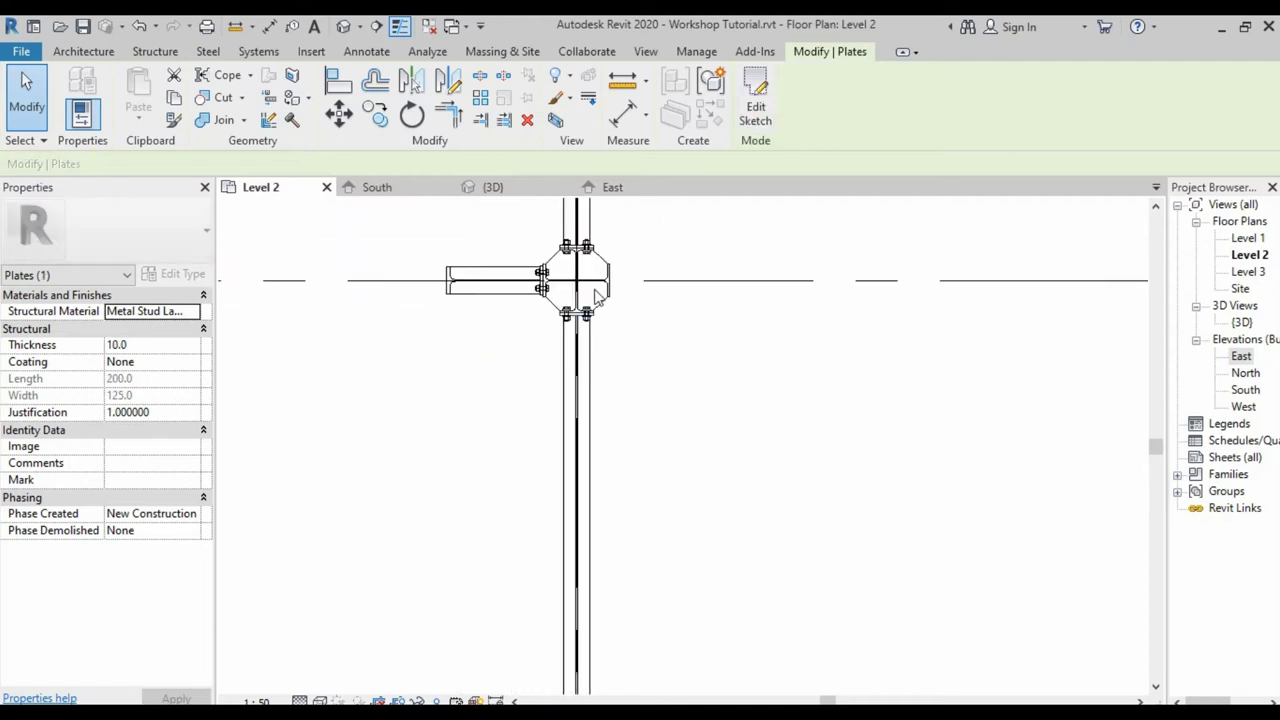
{"action": "scroll", "coordinate": [598, 302], "scroll_direction": "down", "scroll_amount": 2}
{"action": "scroll", "coordinate": [625, 539], "scroll_direction": "down", "scroll_amount": 2}
{"action": "scroll", "coordinate": [610, 548], "scroll_direction": "up", "scroll_amount": 2}
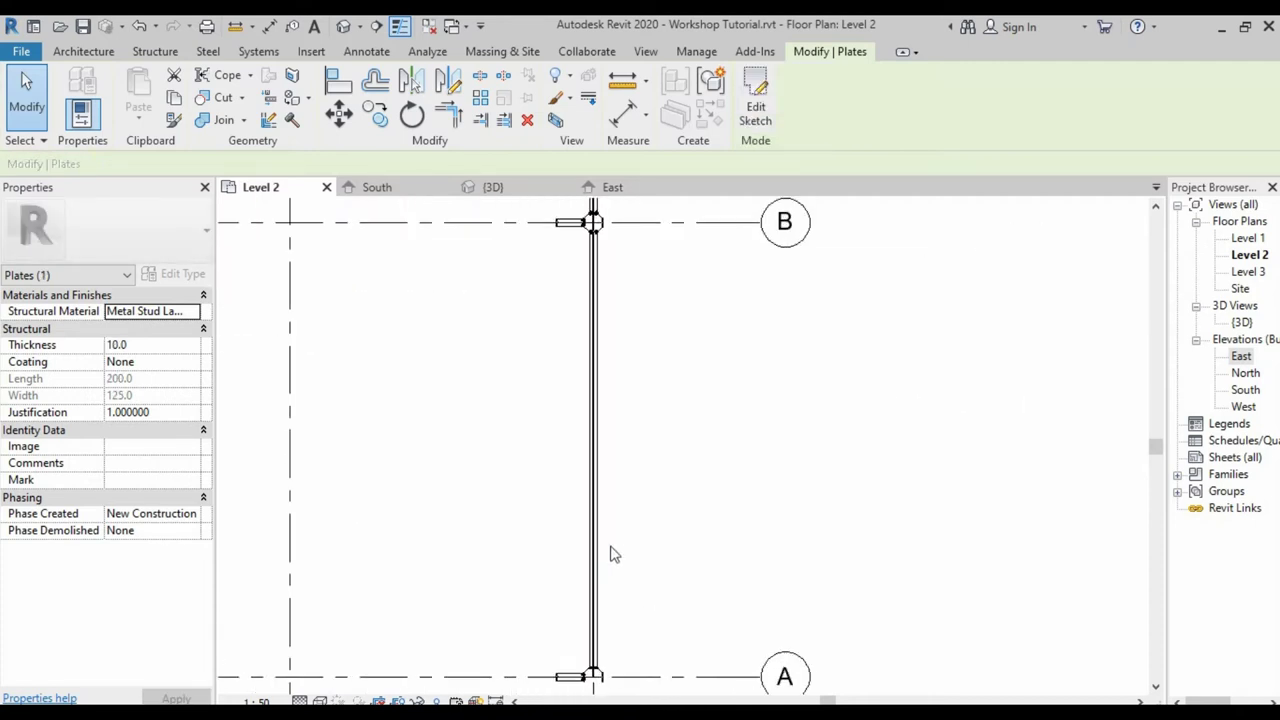
{"action": "left_click", "coordinate": [450, 83]}
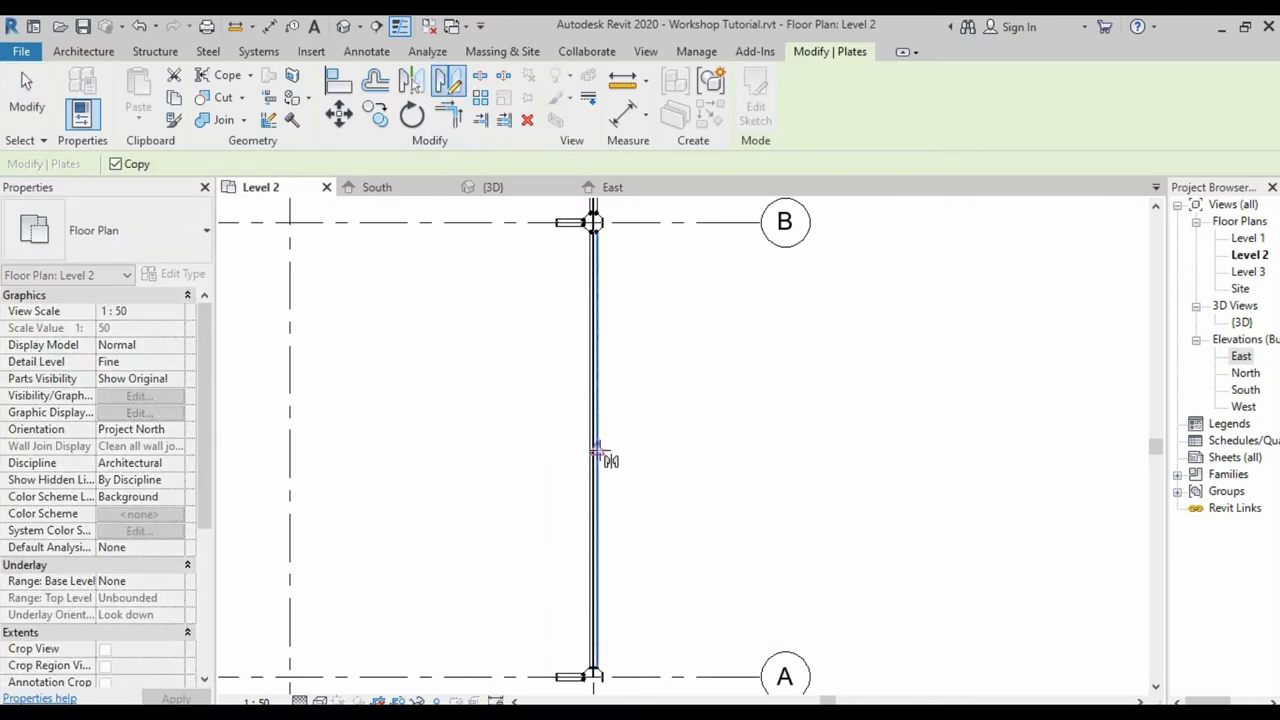
{"action": "left_click", "coordinate": [600, 445]}
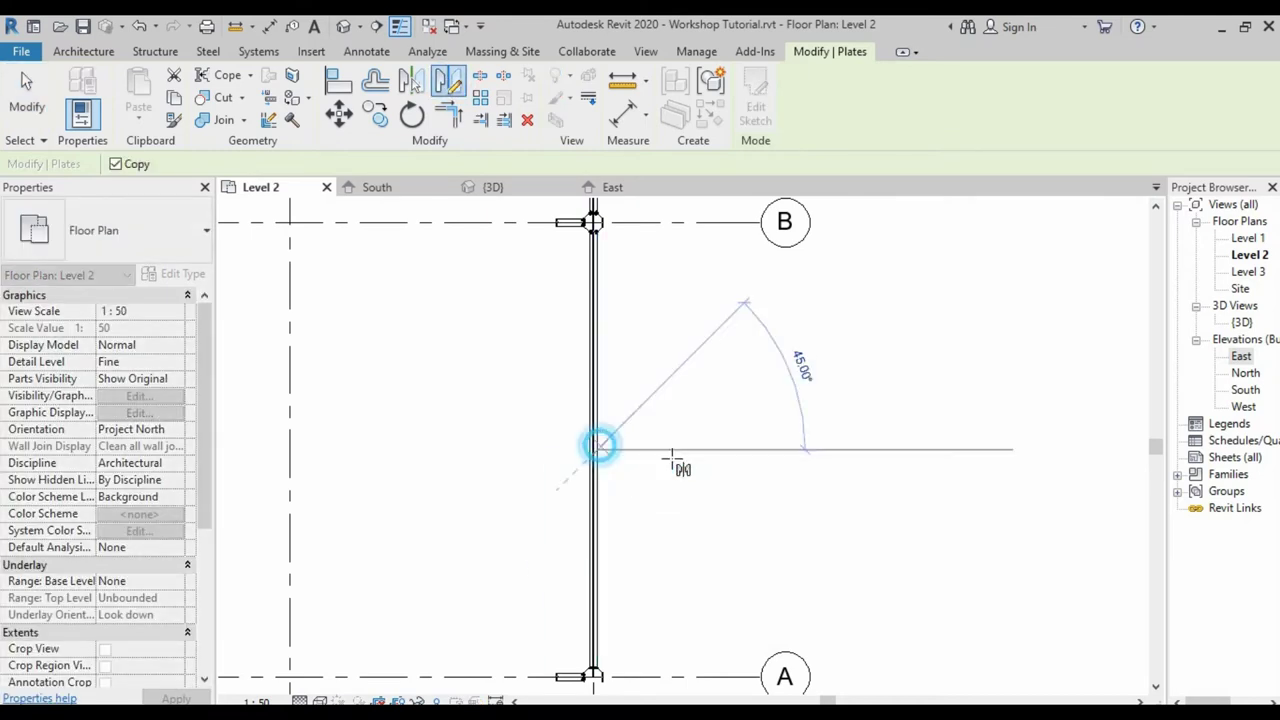
{"action": "left_click", "coordinate": [828, 449]}
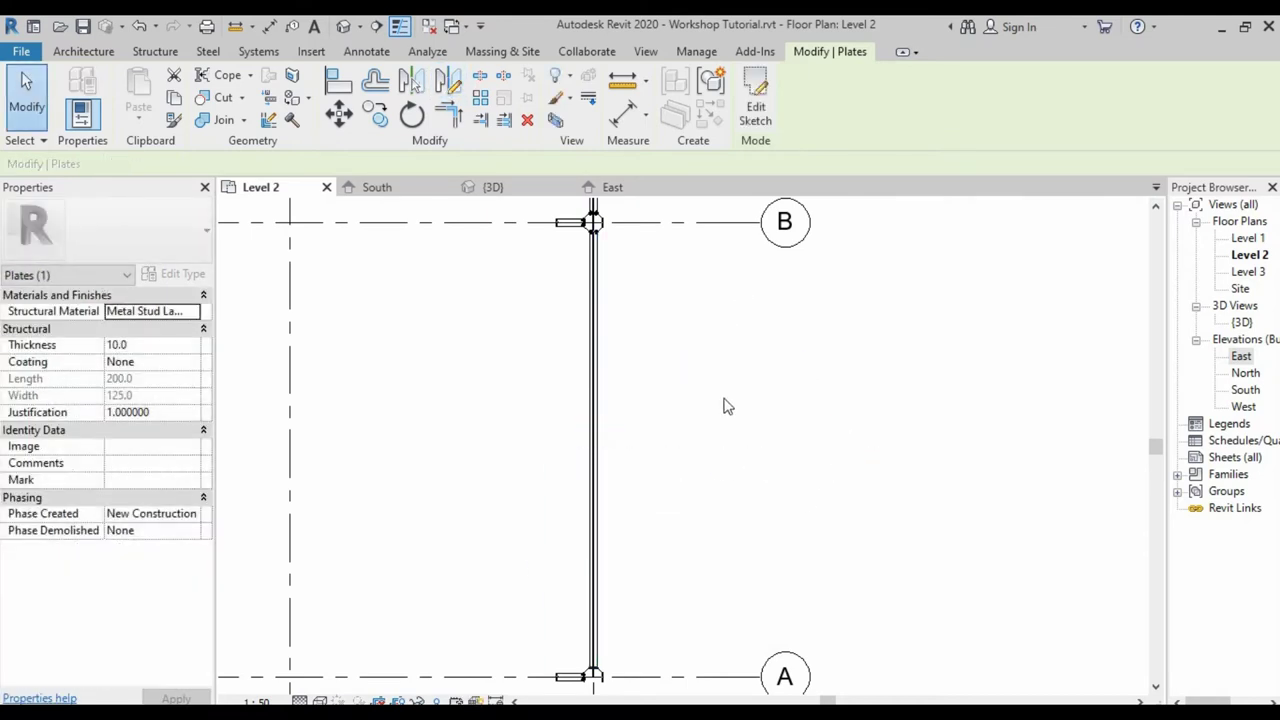
{"action": "scroll", "coordinate": [603, 228], "scroll_direction": "up", "scroll_amount": 3}
{"action": "scroll", "coordinate": [603, 228], "scroll_direction": "up", "scroll_amount": 3}
{"action": "scroll", "coordinate": [600, 235], "scroll_direction": "up", "scroll_amount": 3}
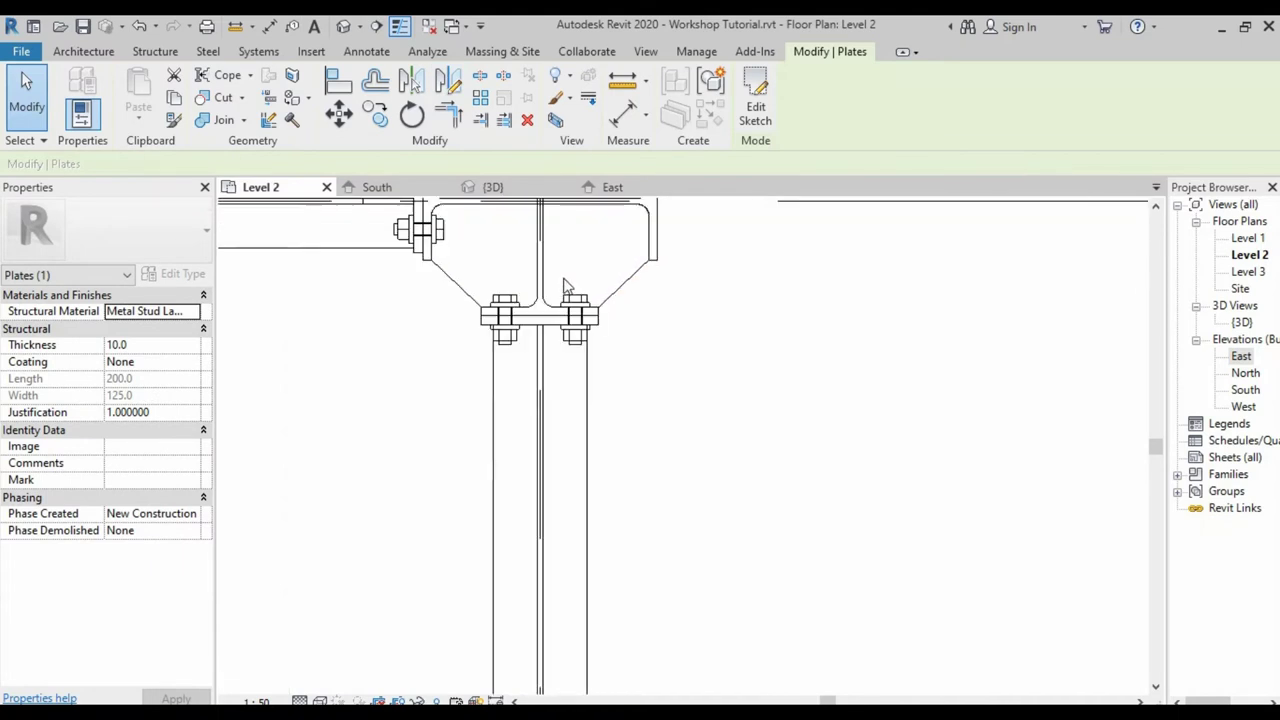
- Copy the A325 bolt group from the grid B end plate onto the grid A connection
{"action": "left_click", "coordinate": [578, 345]}
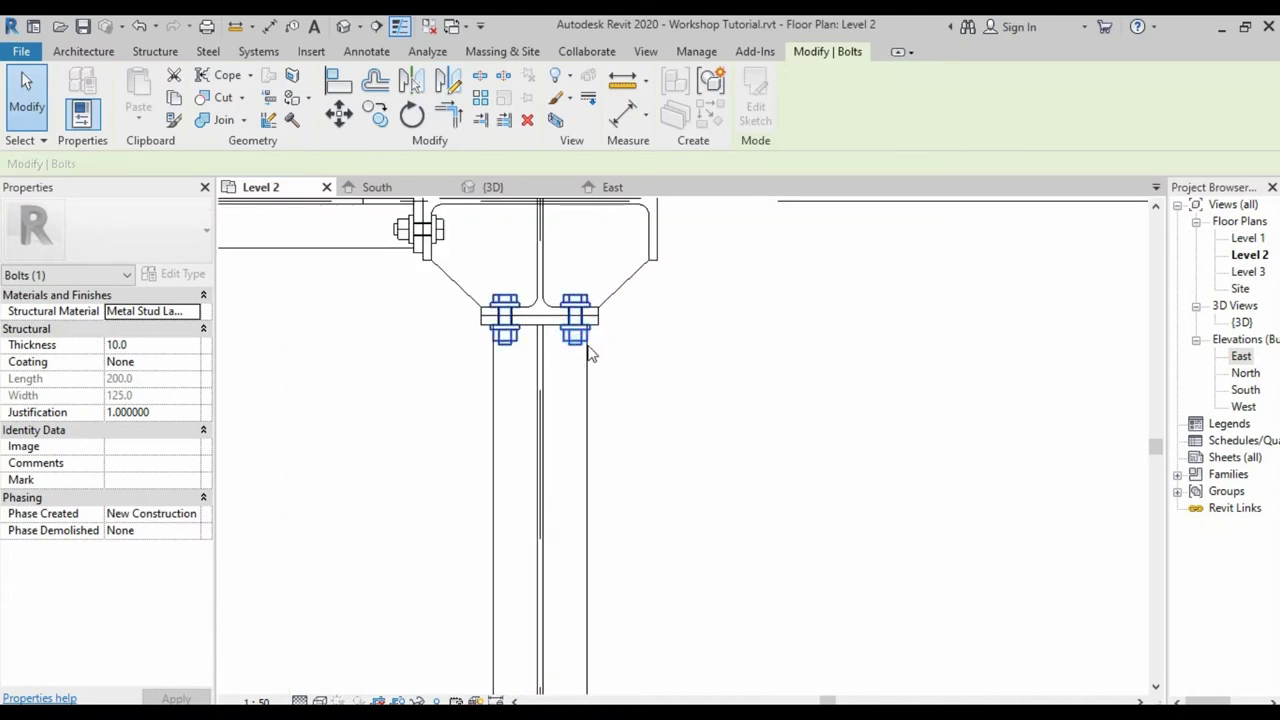
{"action": "left_click", "coordinate": [449, 82]}
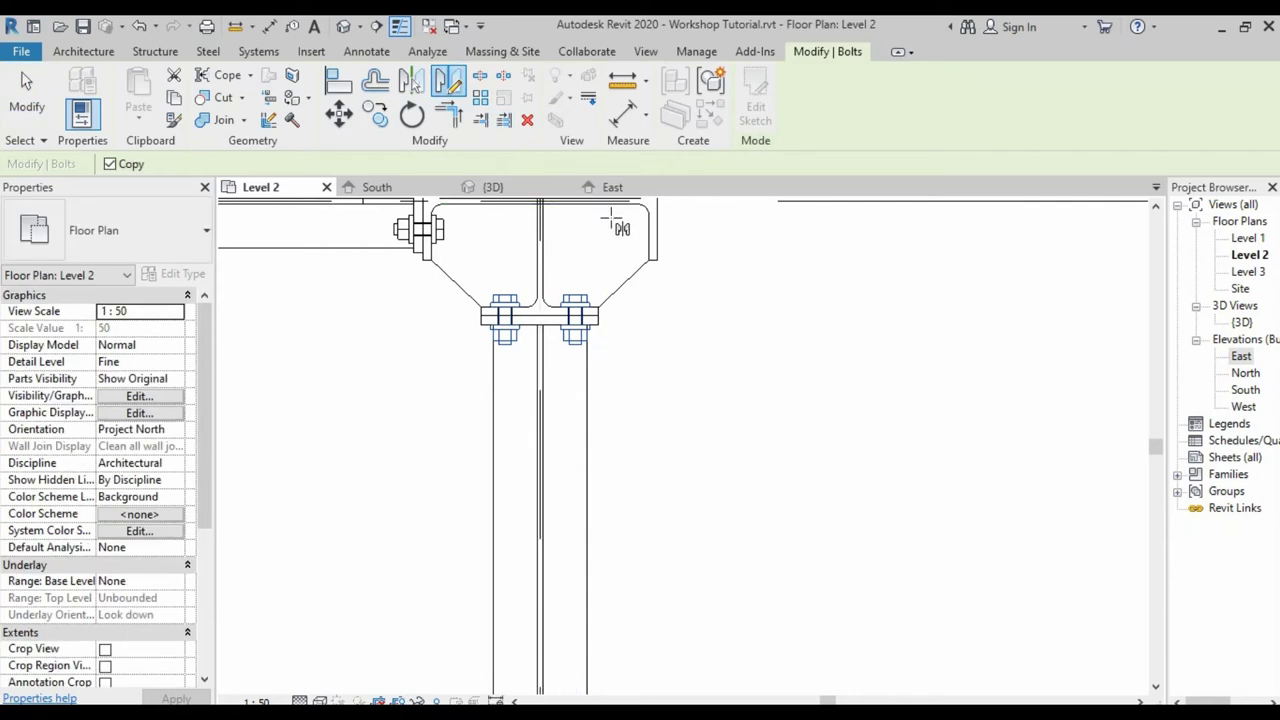
{"action": "scroll", "coordinate": [582, 250], "scroll_direction": "down", "scroll_amount": 3}
{"action": "scroll", "coordinate": [610, 256], "scroll_direction": "down", "scroll_amount": 2}
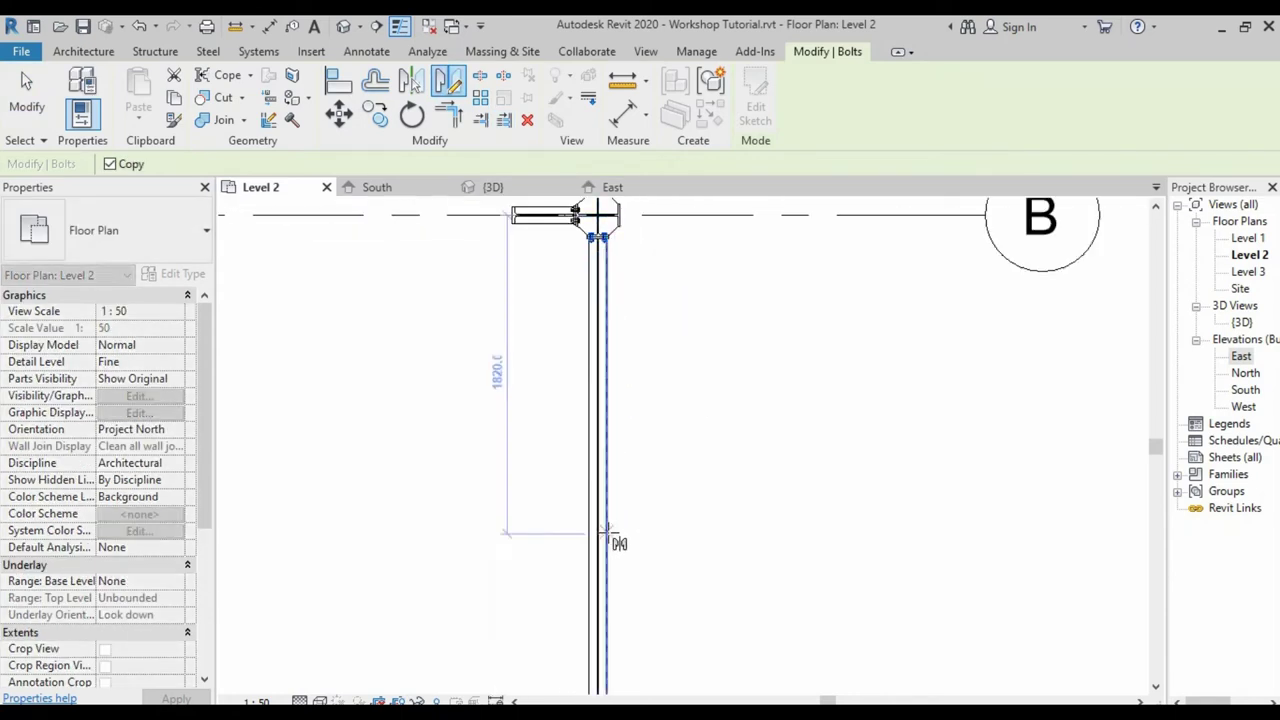
{"action": "scroll", "coordinate": [620, 397], "scroll_direction": "down", "scroll_amount": 2}
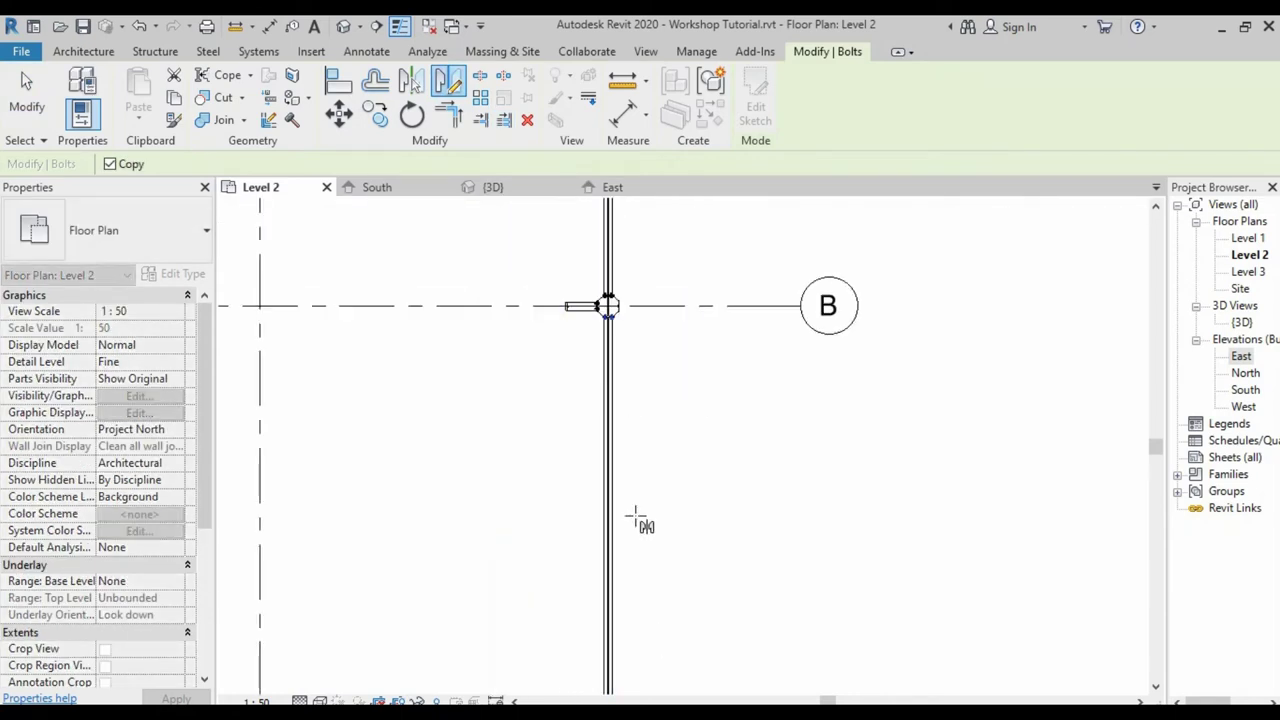
{"action": "scroll", "coordinate": [637, 520], "scroll_direction": "down", "scroll_amount": 1}
{"action": "scroll", "coordinate": [591, 486], "scroll_direction": "down", "scroll_amount": 1}
{"action": "scroll", "coordinate": [609, 560], "scroll_direction": "up", "scroll_amount": 2}
{"action": "scroll", "coordinate": [608, 304], "scroll_direction": "up", "scroll_amount": 2}
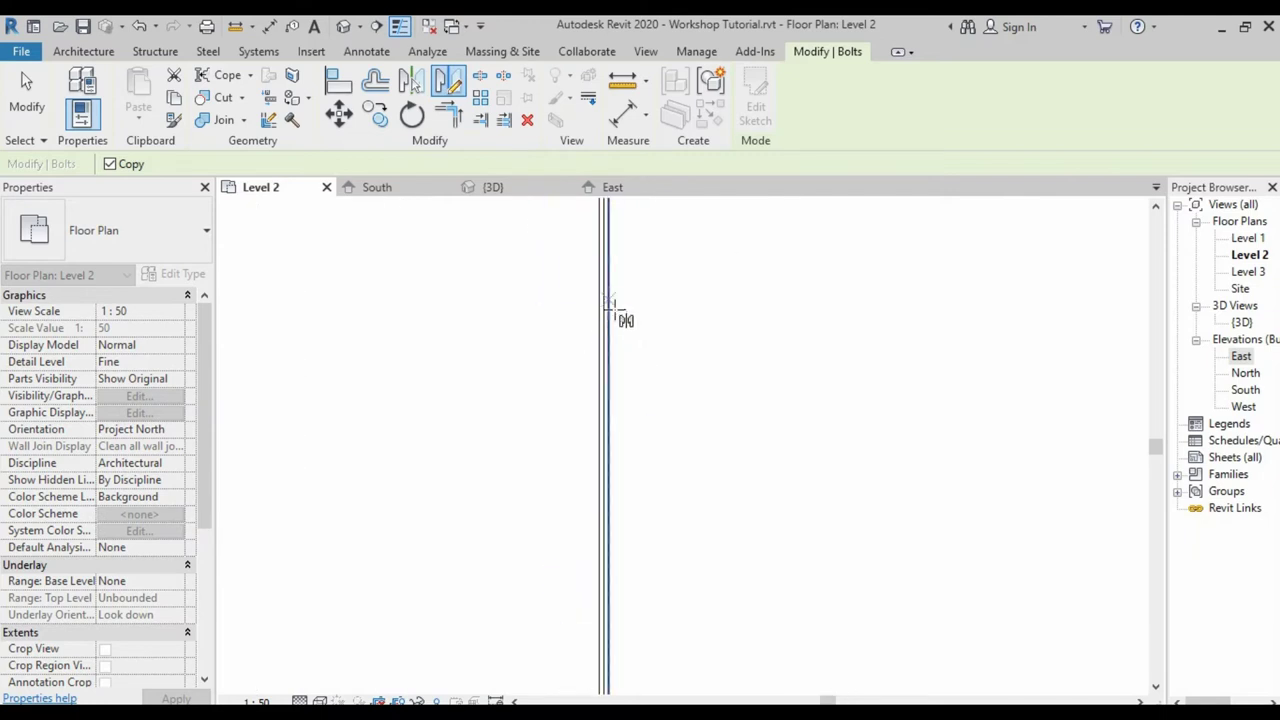
{"action": "scroll", "coordinate": [614, 340], "scroll_direction": "up", "scroll_amount": 1}
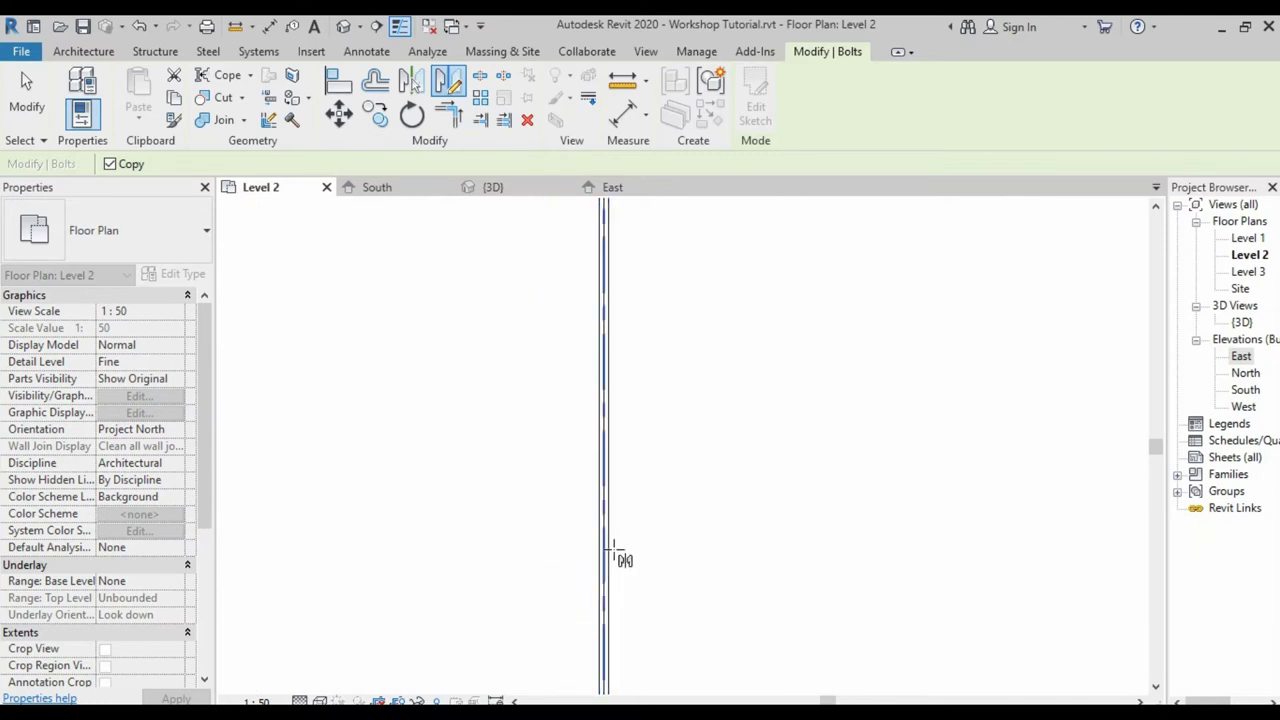
{"action": "scroll", "coordinate": [615, 480], "scroll_direction": "down", "scroll_amount": 2}
{"action": "left_click", "coordinate": [607, 476]}
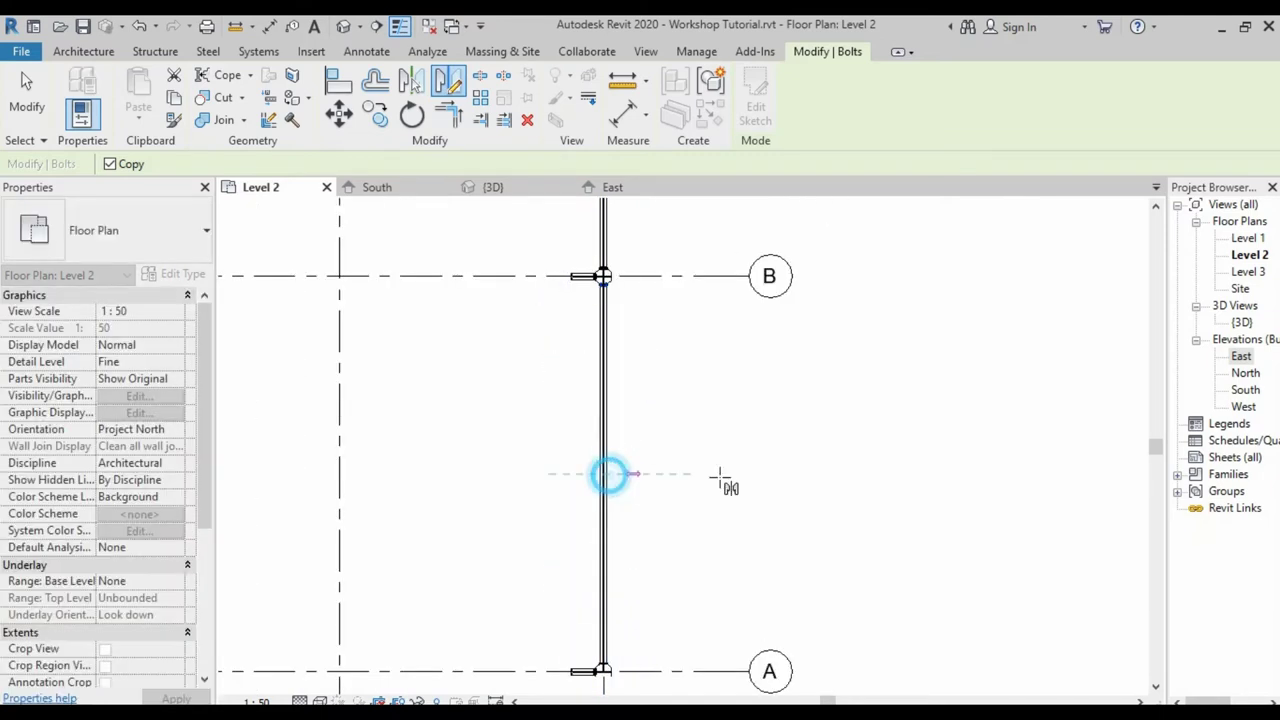
{"action": "left_click", "coordinate": [744, 475]}
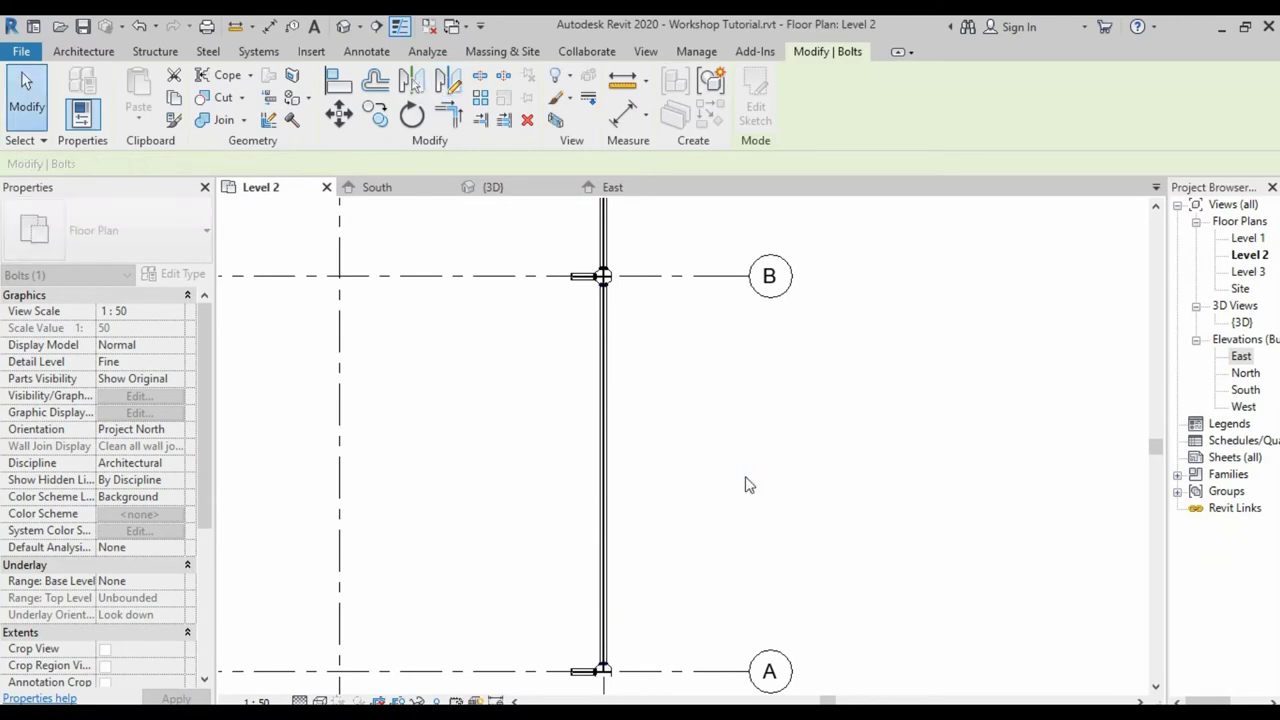
{"action": "scroll", "coordinate": [614, 517], "scroll_direction": "down", "scroll_amount": 1}
{"action": "scroll", "coordinate": [620, 560], "scroll_direction": "up", "scroll_amount": 1}
{"action": "scroll", "coordinate": [622, 523], "scroll_direction": "up", "scroll_amount": 2}
{"action": "scroll", "coordinate": [622, 520], "scroll_direction": "up", "scroll_amount": 2}
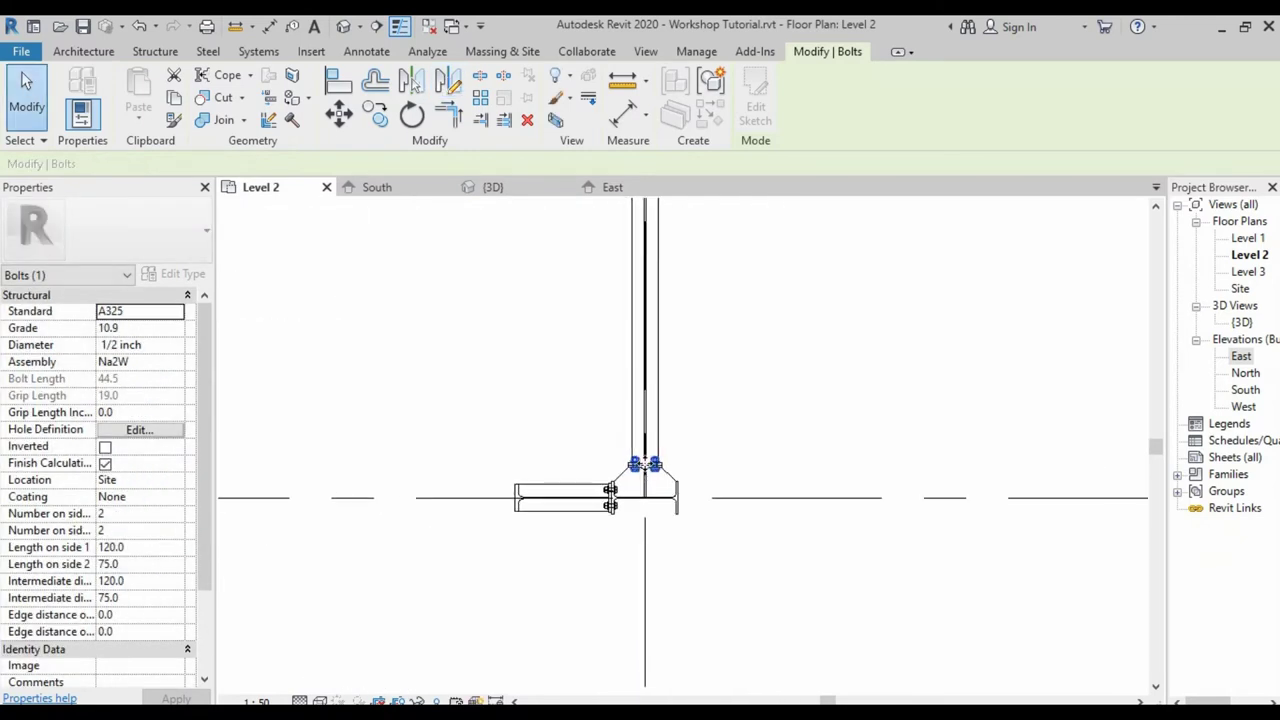
{"action": "scroll", "coordinate": [612, 490], "scroll_direction": "up", "scroll_amount": 2}
{"action": "scroll", "coordinate": [617, 482], "scroll_direction": "up", "scroll_amount": 2}
{"action": "key", "text": "Escape"}
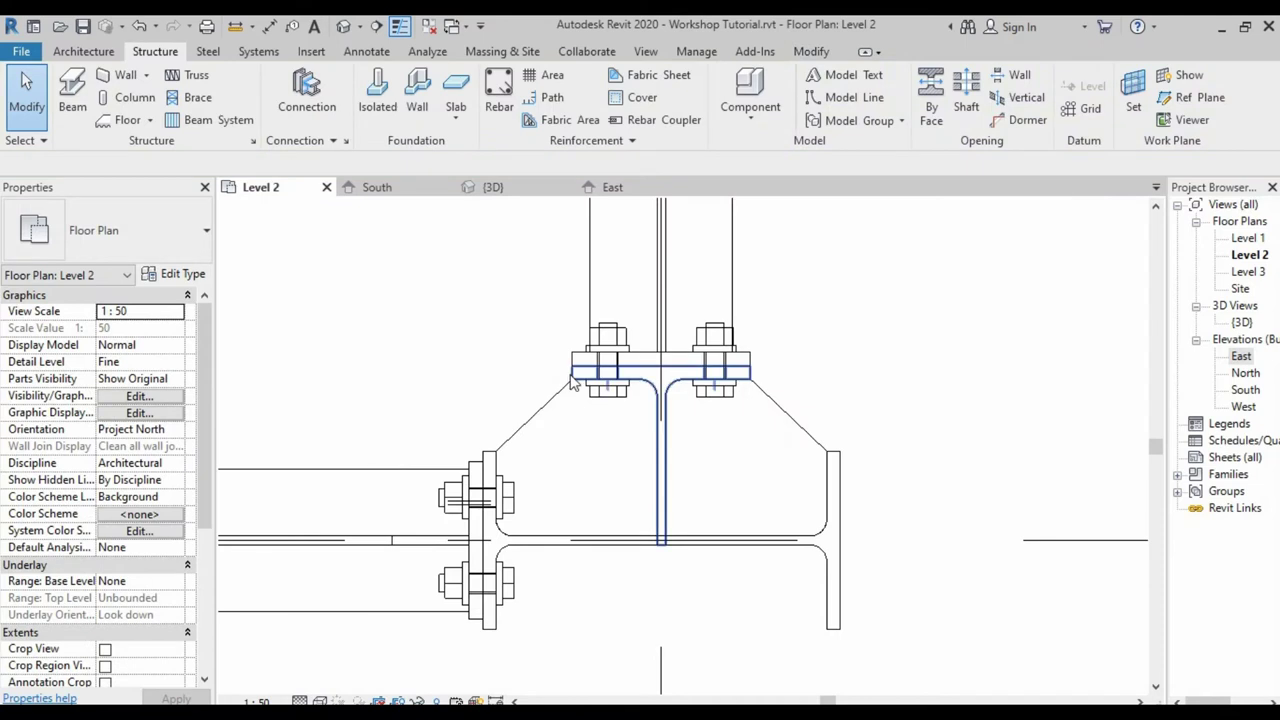
- Set the structural column's Base Offset to 3600.0 in the Properties palette
{"action": "left_click", "coordinate": [568, 372]}
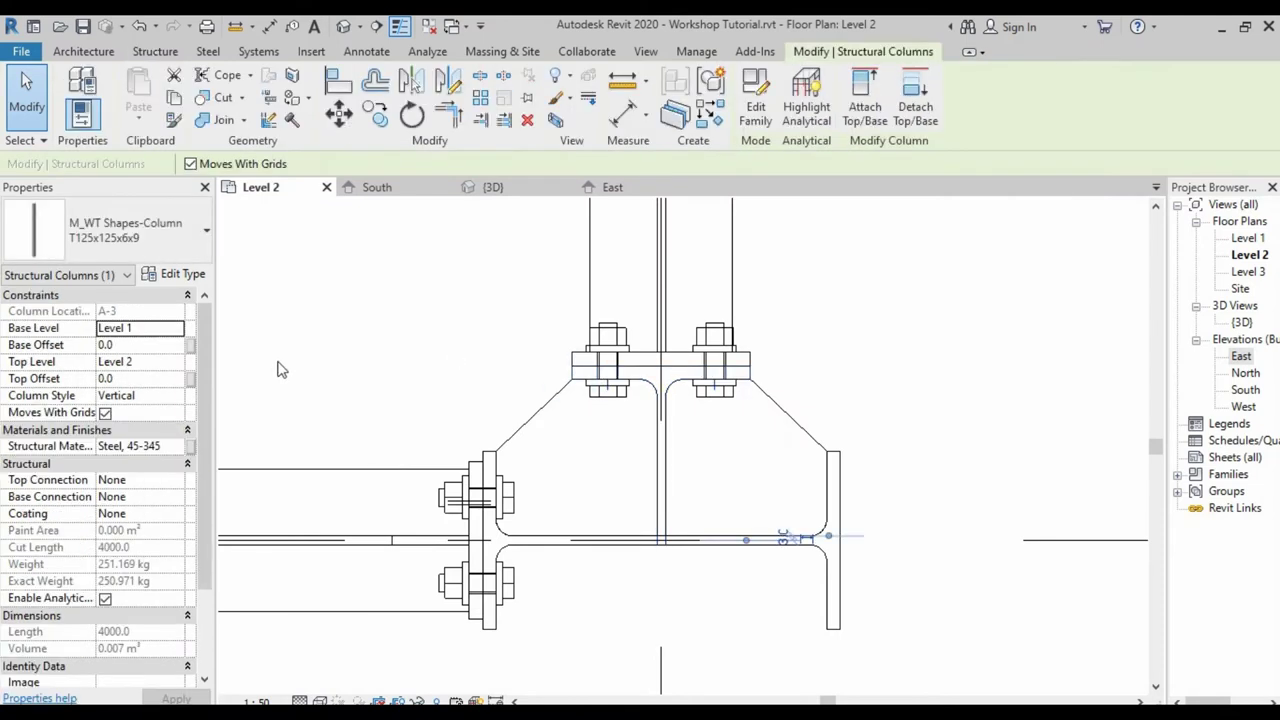
{"action": "left_click", "coordinate": [138, 345]}
{"action": "type", "text": "3600"}
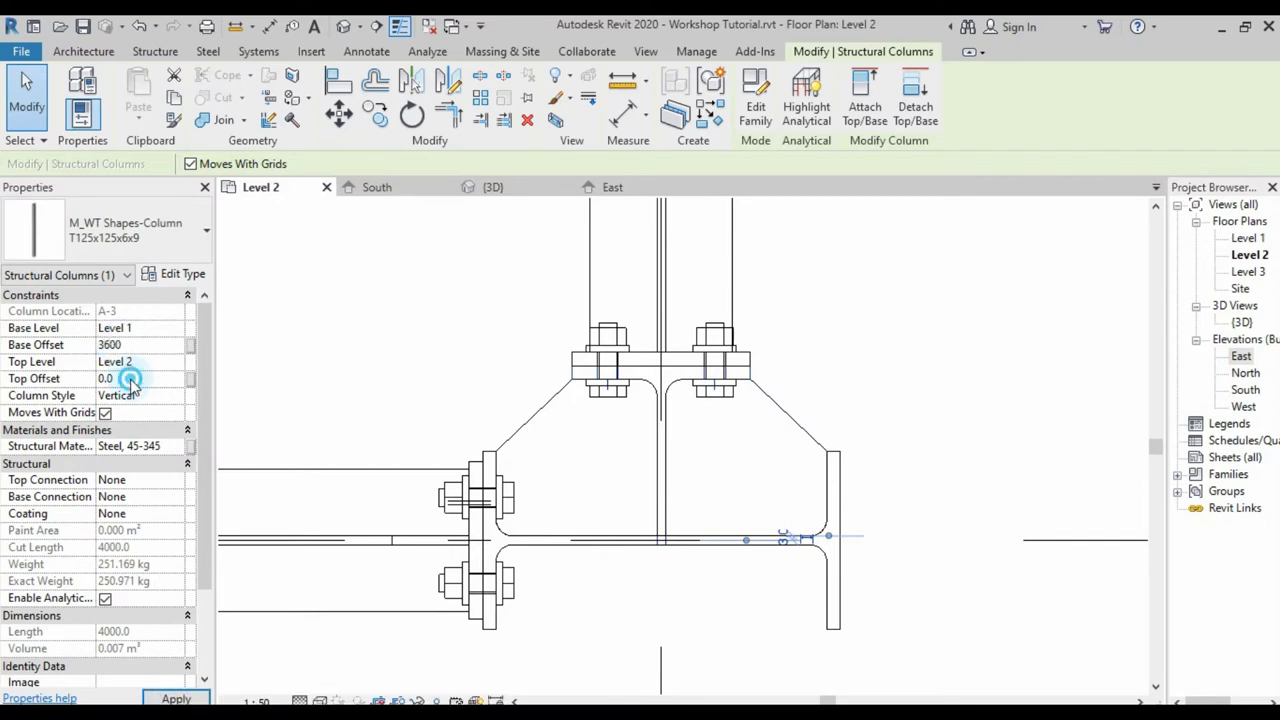
{"action": "left_click", "coordinate": [131, 379]}
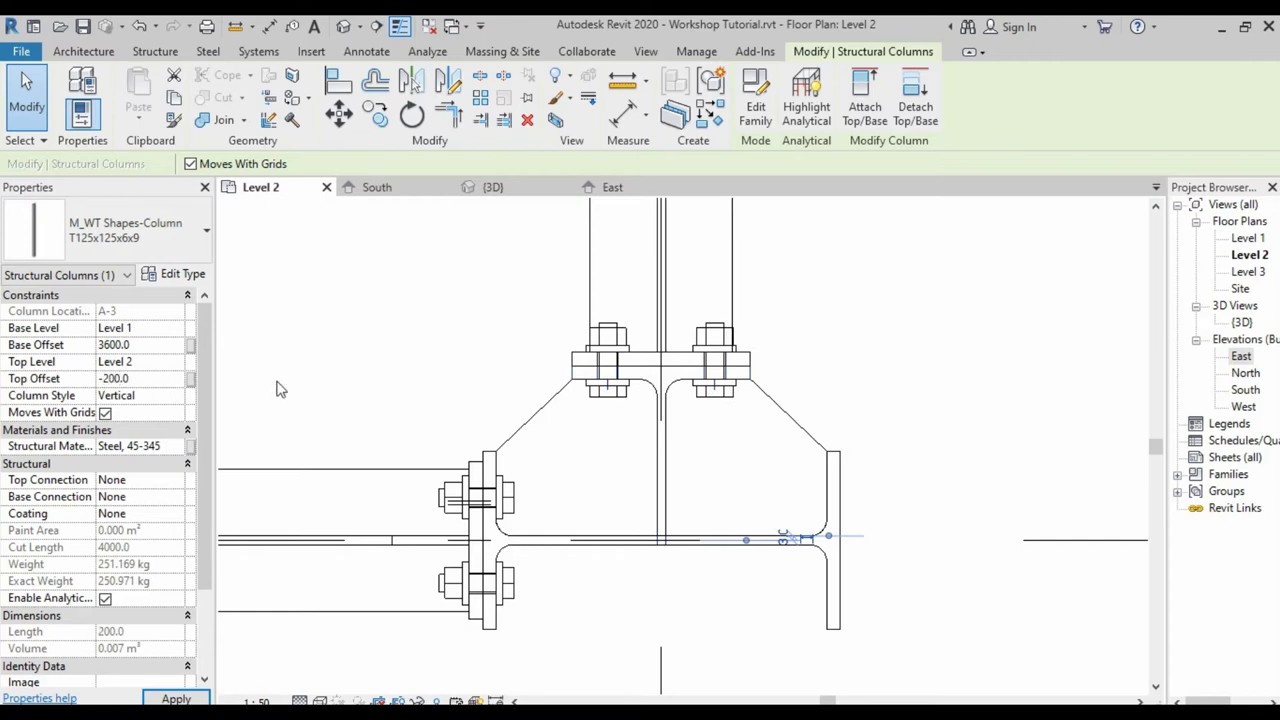
{"action": "left_click", "coordinate": [479, 334]}
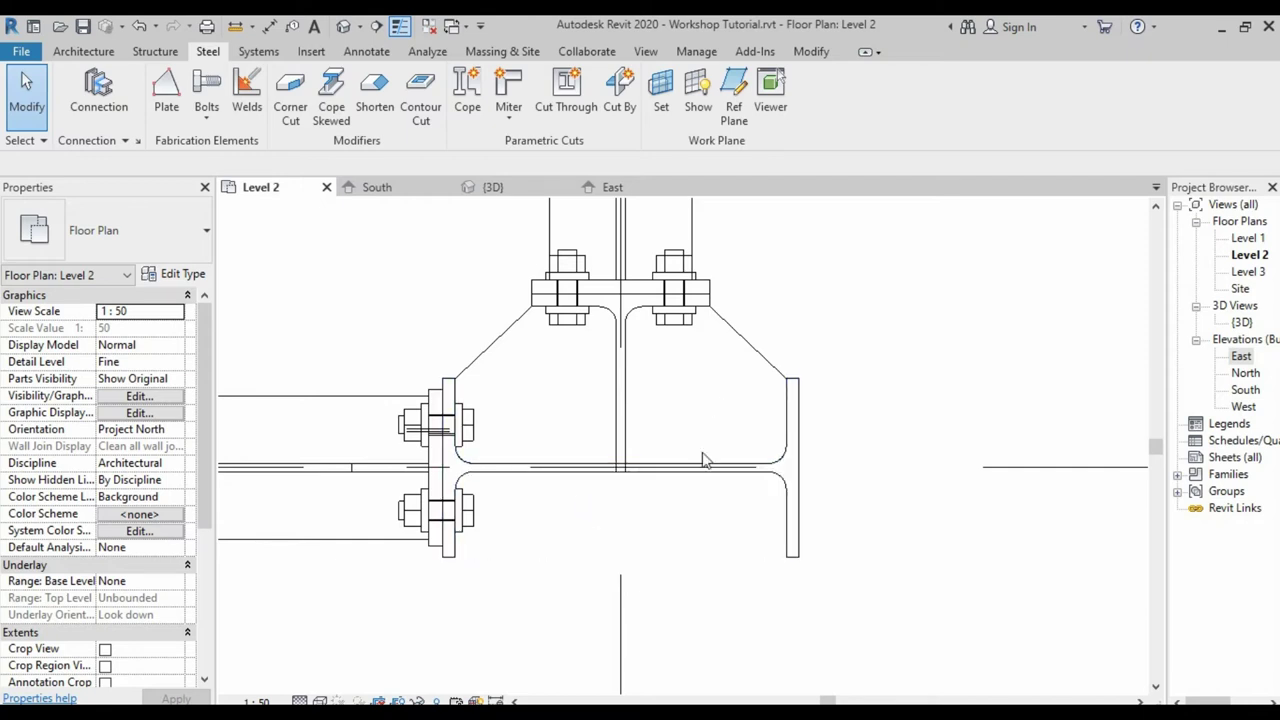
- Start a new steel plate with its work plane set on the picked plate face
{"action": "left_click", "coordinate": [166, 92]}
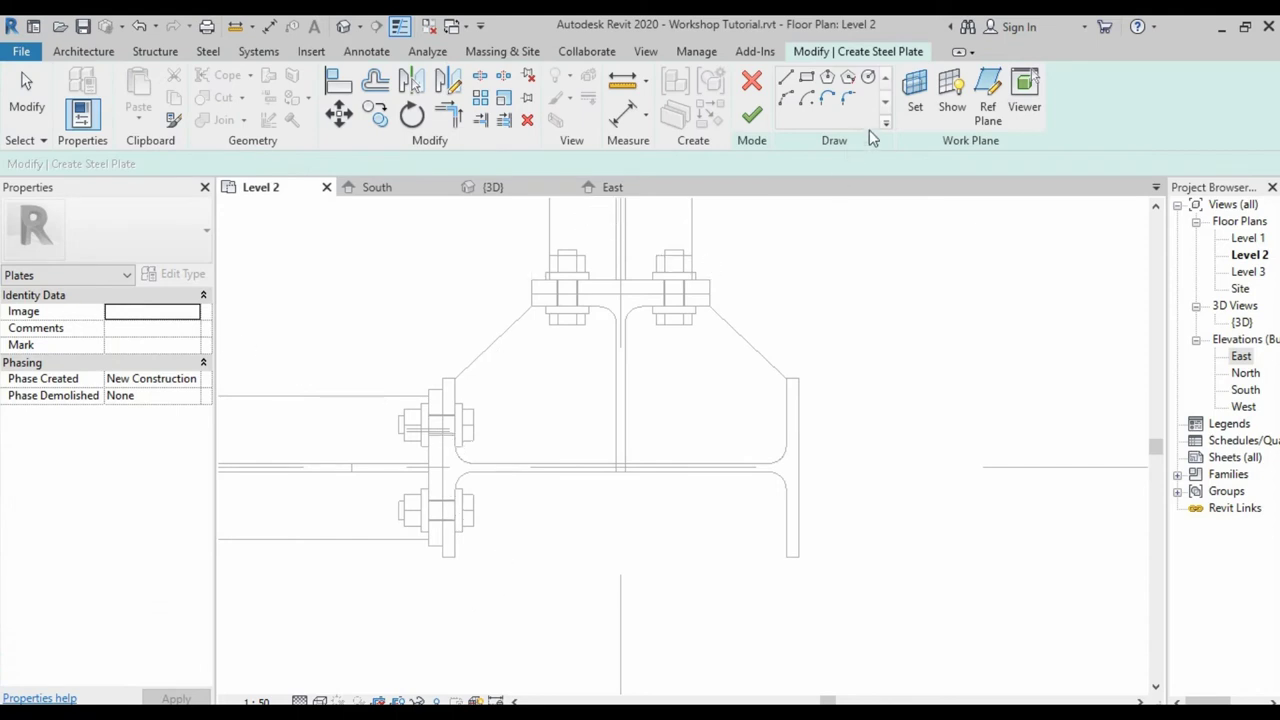
{"action": "left_click", "coordinate": [916, 95]}
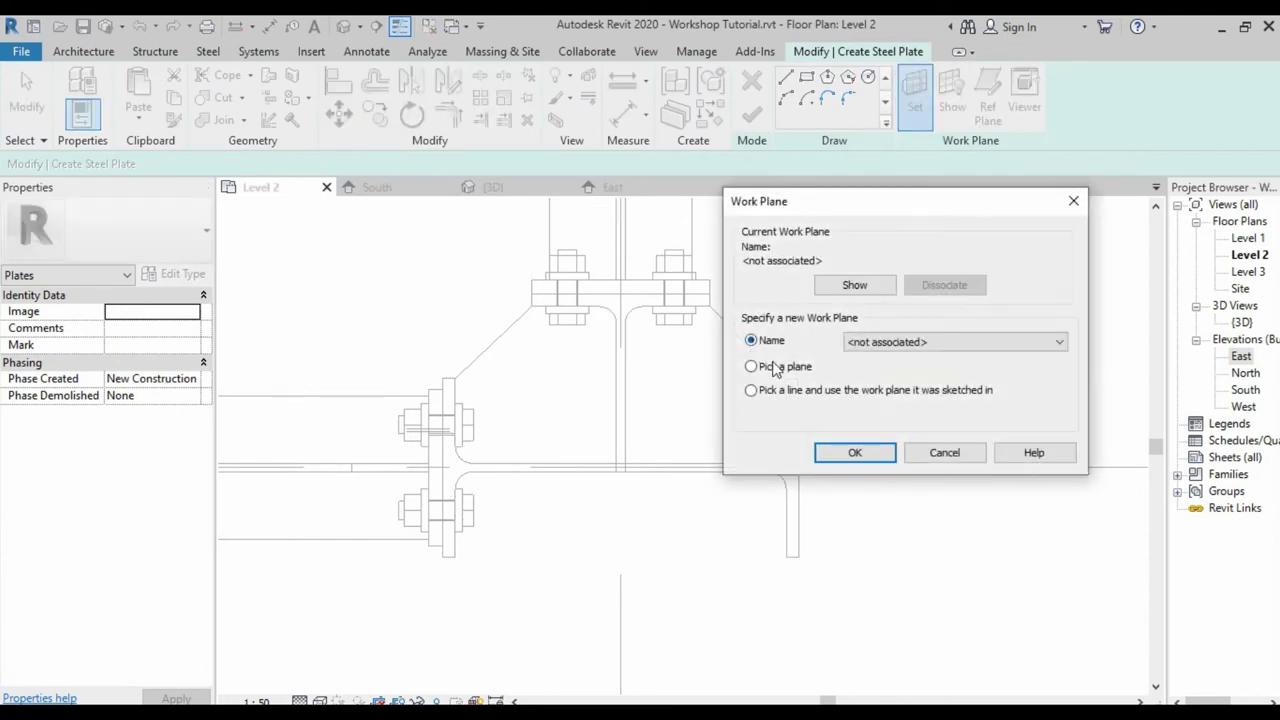
{"action": "left_click", "coordinate": [751, 367]}
{"action": "left_click", "coordinate": [855, 452]}
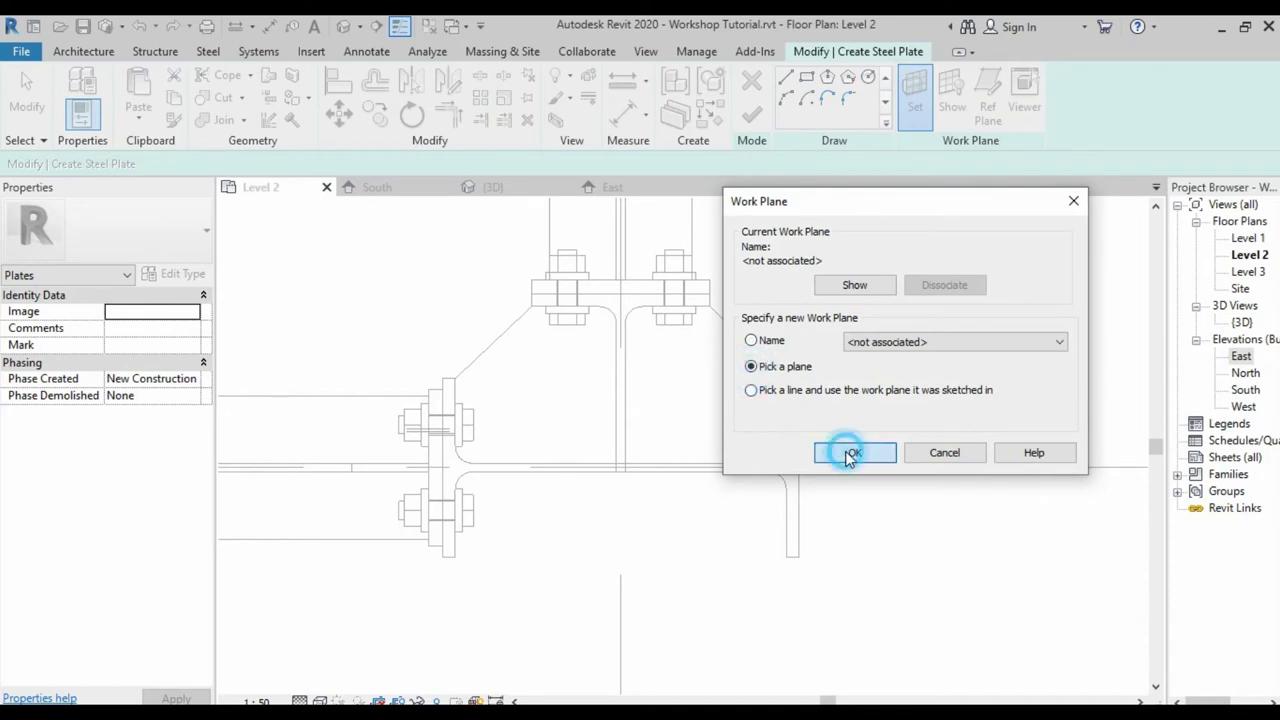
{"action": "left_click", "coordinate": [758, 360]}
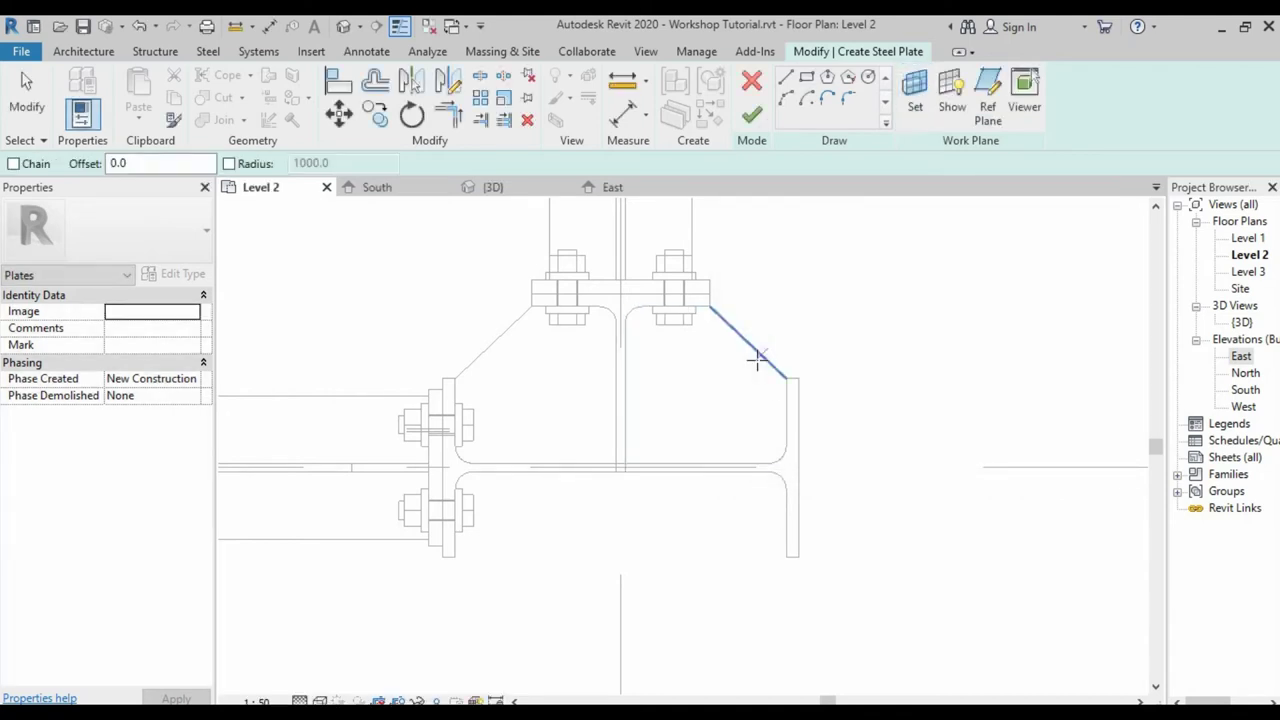
- Sketch the 232.0-long plate outline with straight edges and a rounded corner
{"action": "left_click", "coordinate": [785, 80]}
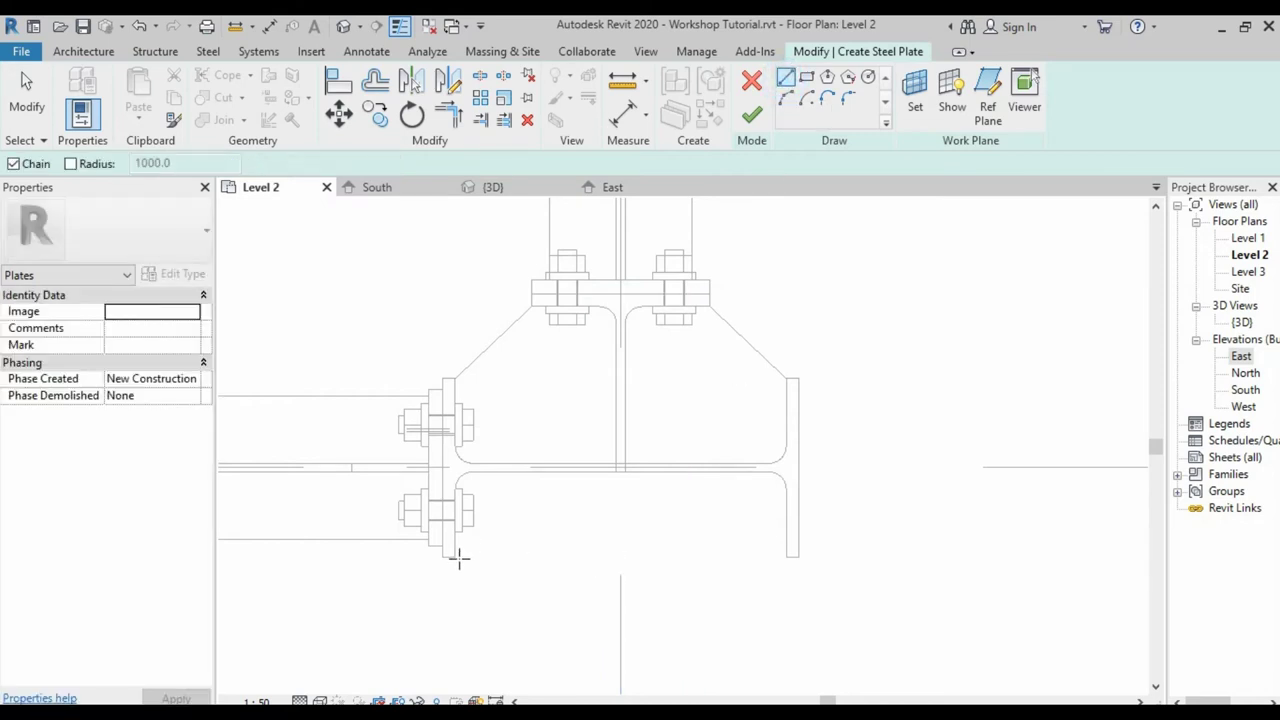
{"action": "left_click", "coordinate": [454, 555]}
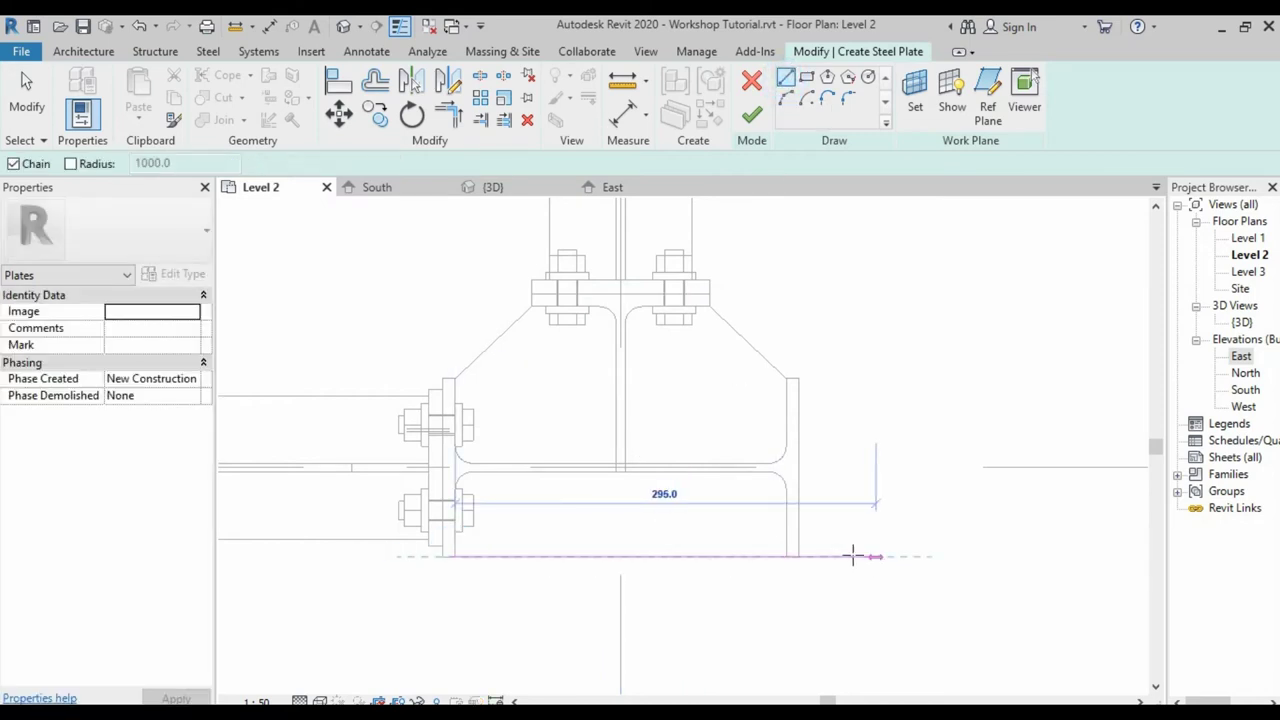
{"action": "left_click", "coordinate": [787, 555]}
{"action": "left_click", "coordinate": [787, 490]}
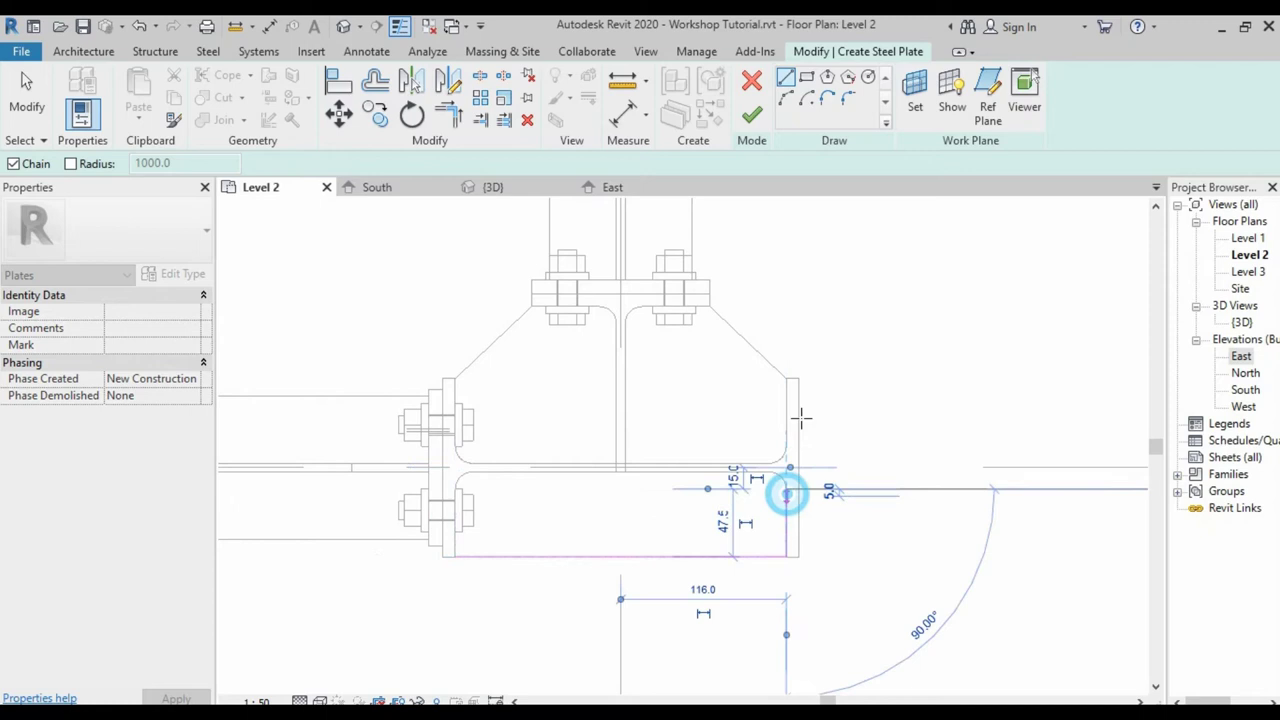
{"action": "left_click", "coordinate": [828, 97]}
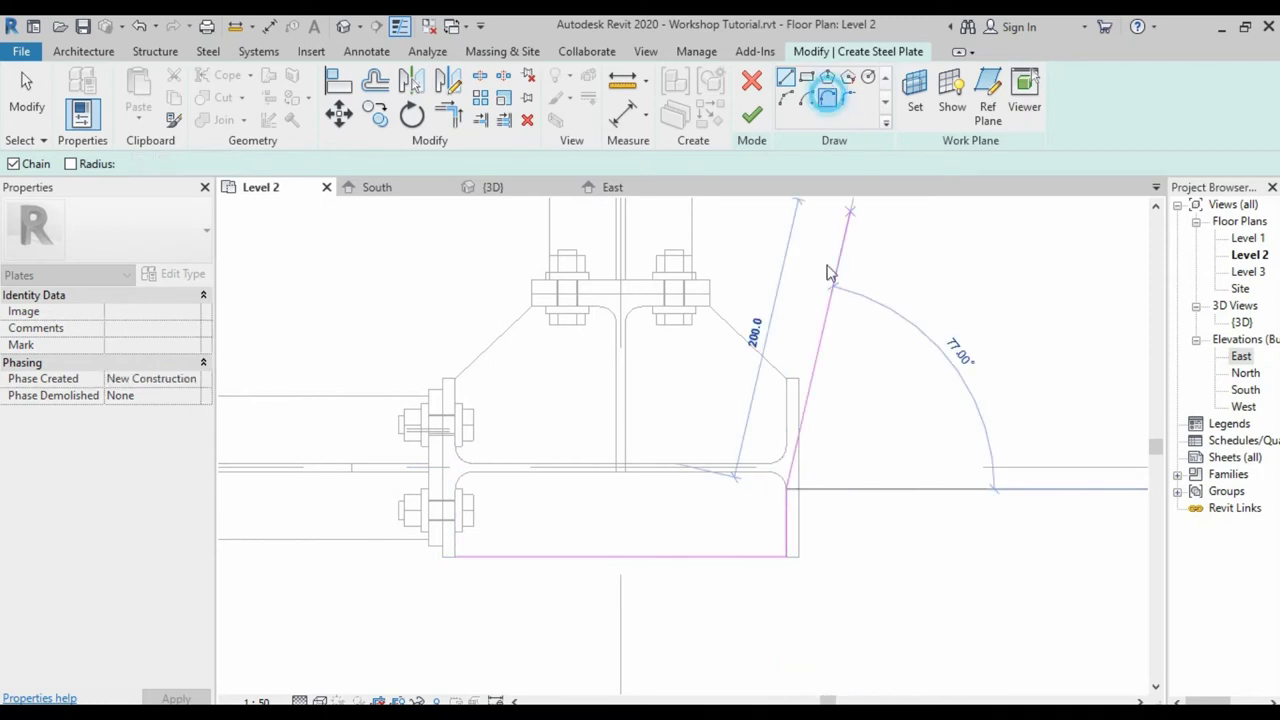
{"action": "left_click", "coordinate": [769, 473]}
{"action": "left_click", "coordinate": [780, 240]}
{"action": "left_click", "coordinate": [785, 77]}
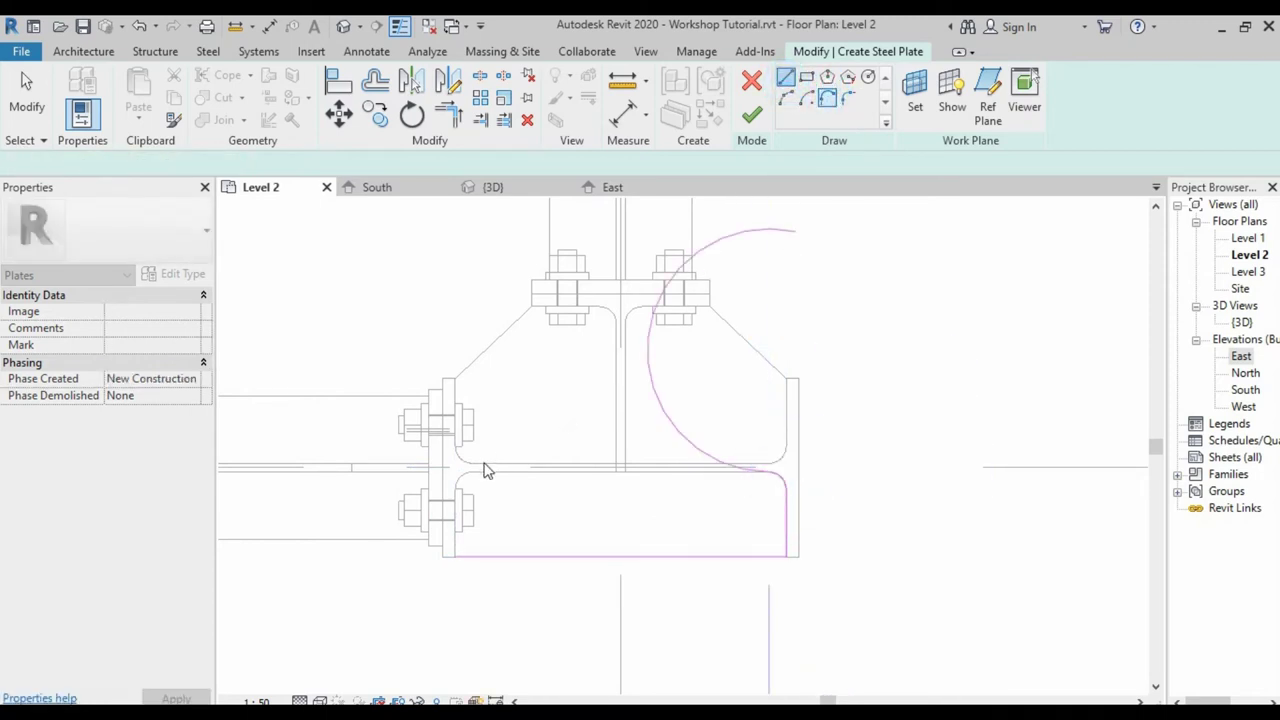
{"action": "key", "text": "ctrl+z"}
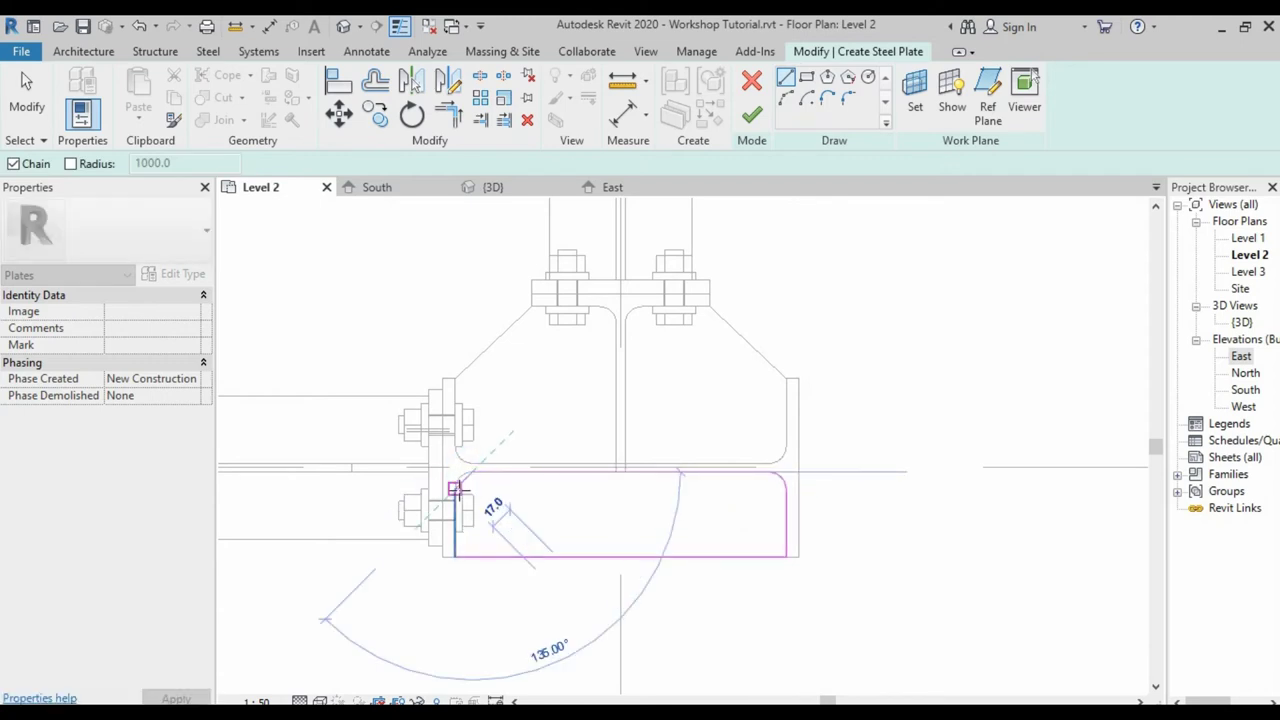
{"action": "left_click", "coordinate": [829, 100]}
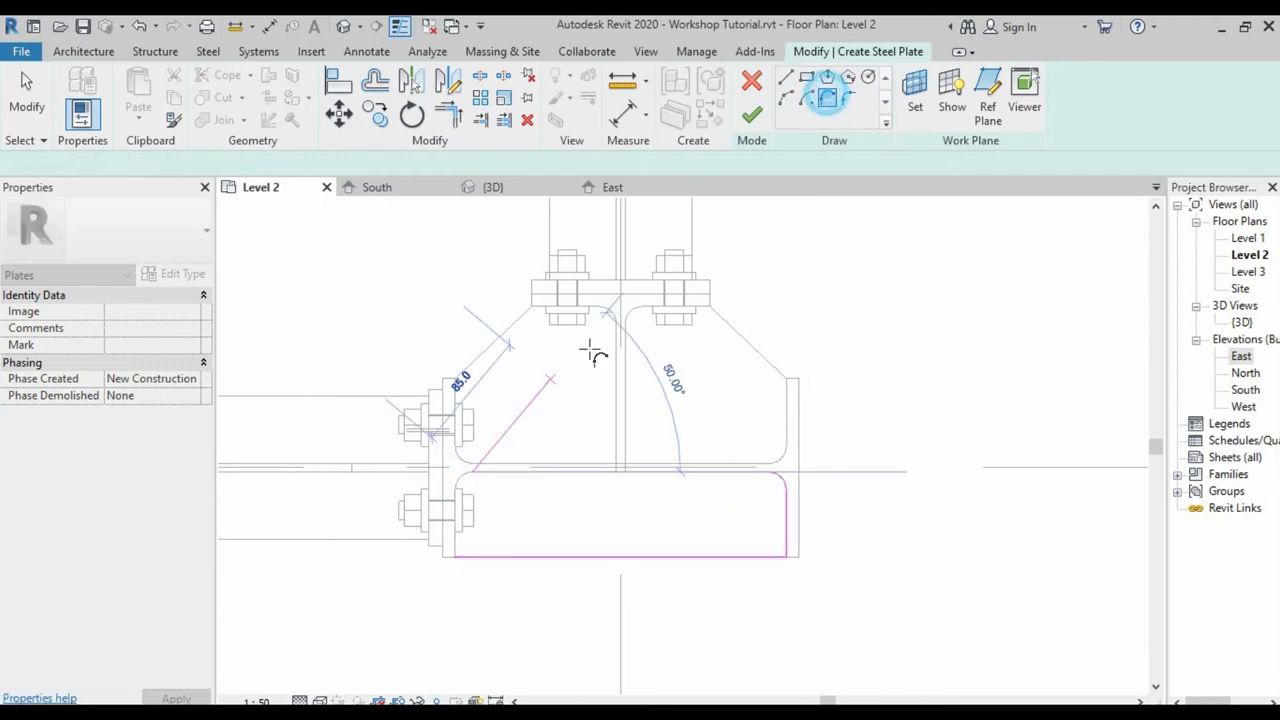
{"action": "left_click", "coordinate": [457, 488]}
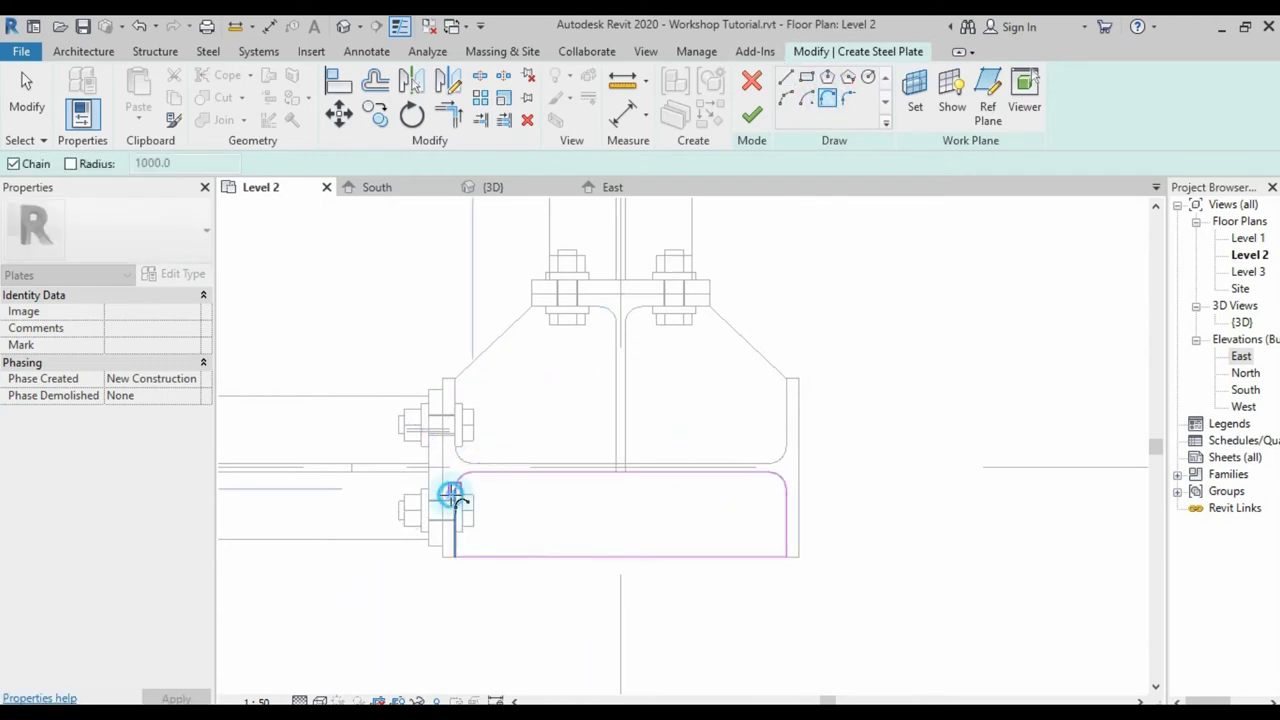
{"action": "left_click", "coordinate": [785, 77]}
{"action": "left_click", "coordinate": [455, 557]}
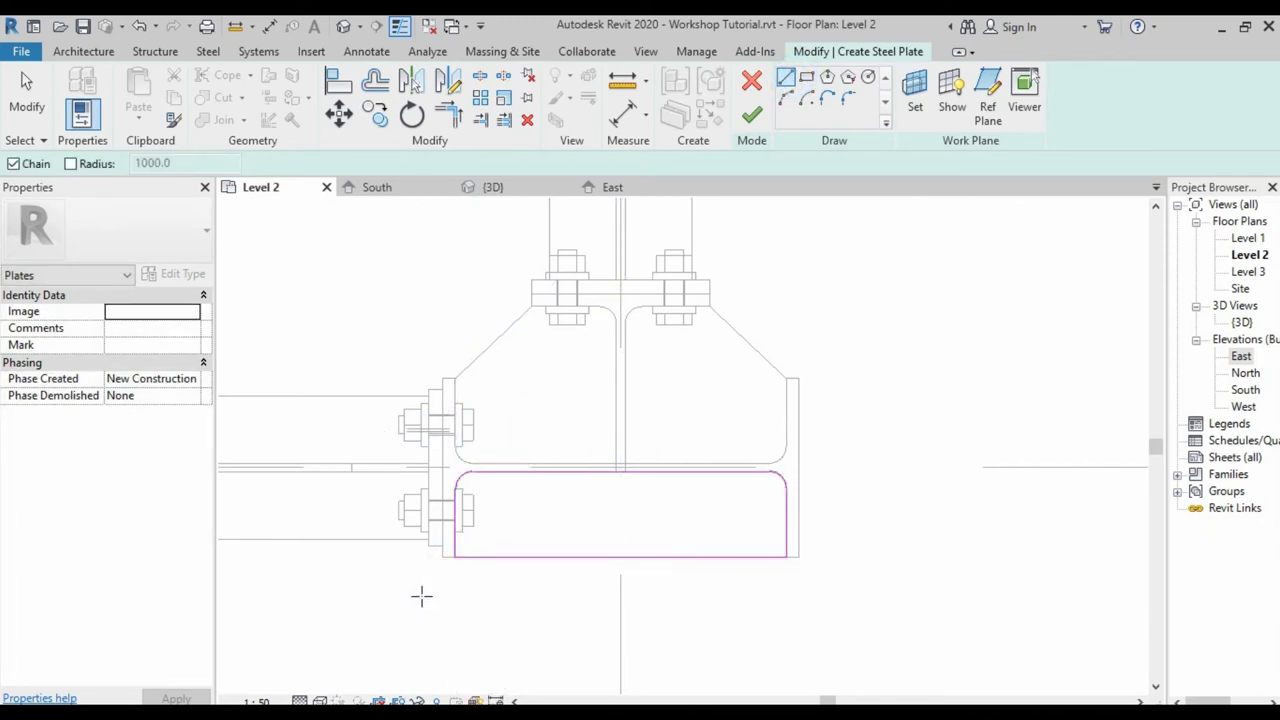
- Finish the plate sketch and give the plate an 8.0 thickness
{"action": "left_click", "coordinate": [753, 116]}
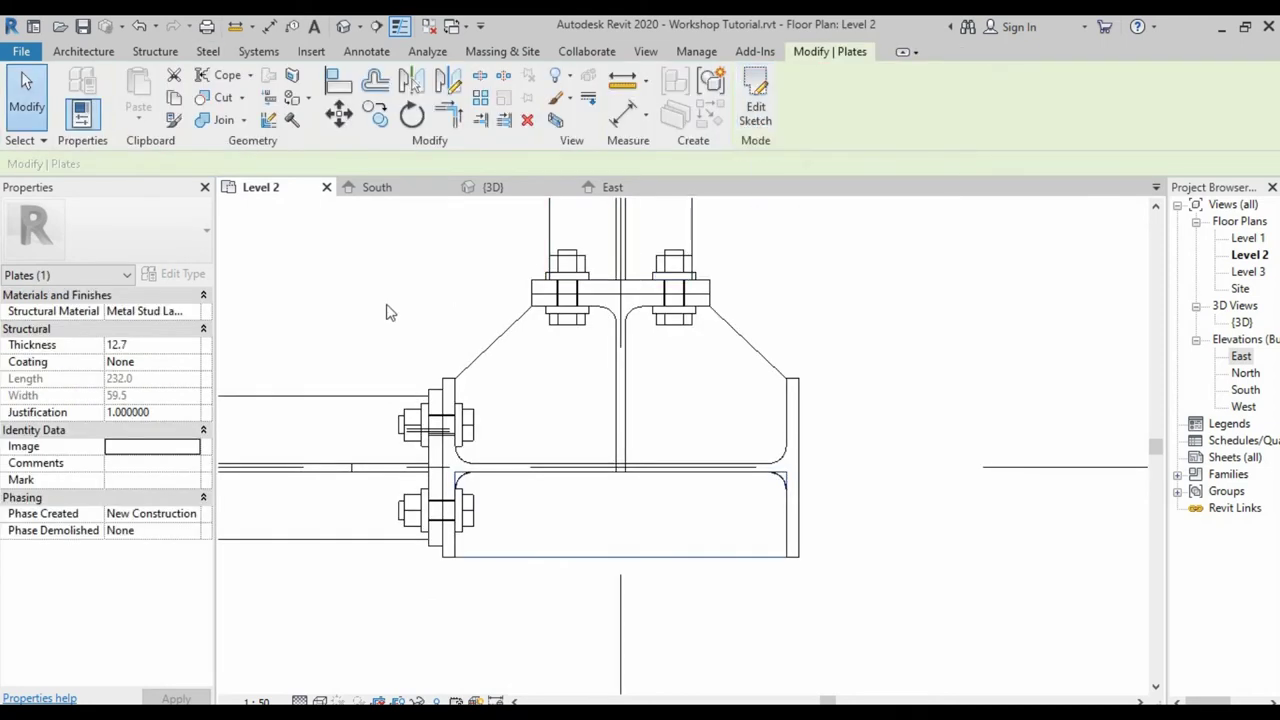
{"action": "left_click", "coordinate": [130, 345]}
{"action": "type", "text": "8"}
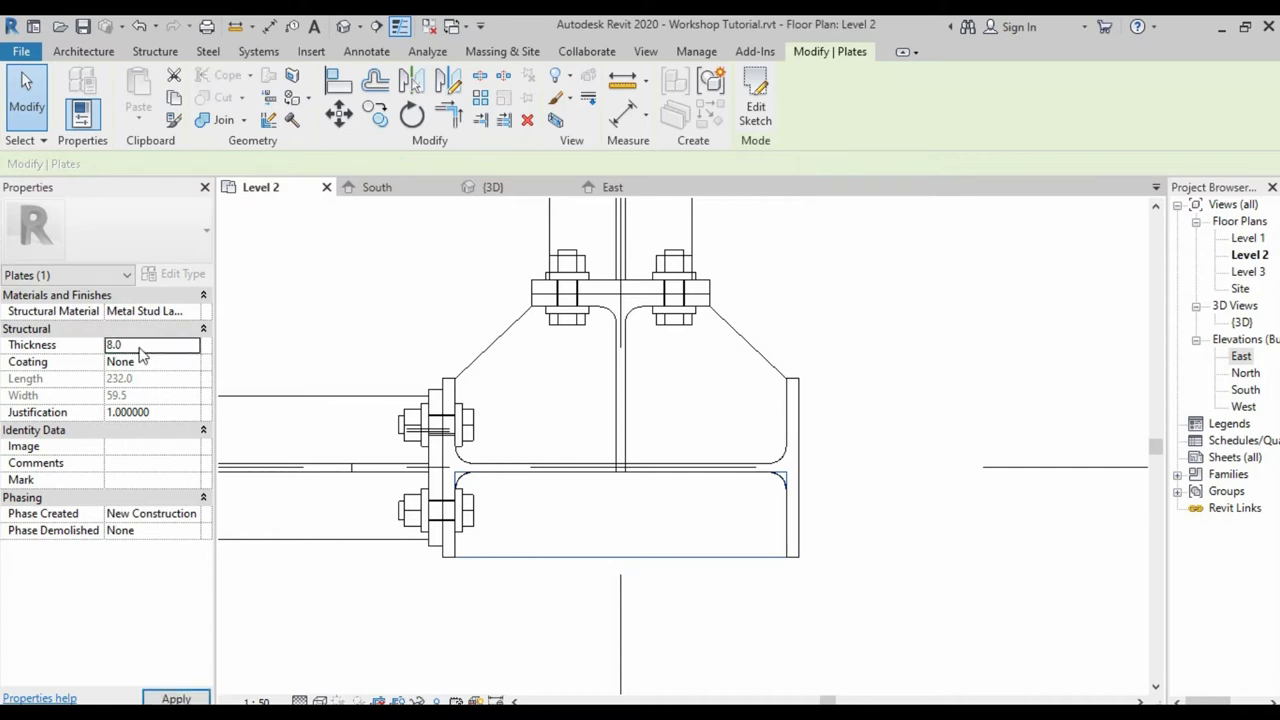
{"action": "left_click", "coordinate": [365, 318]}
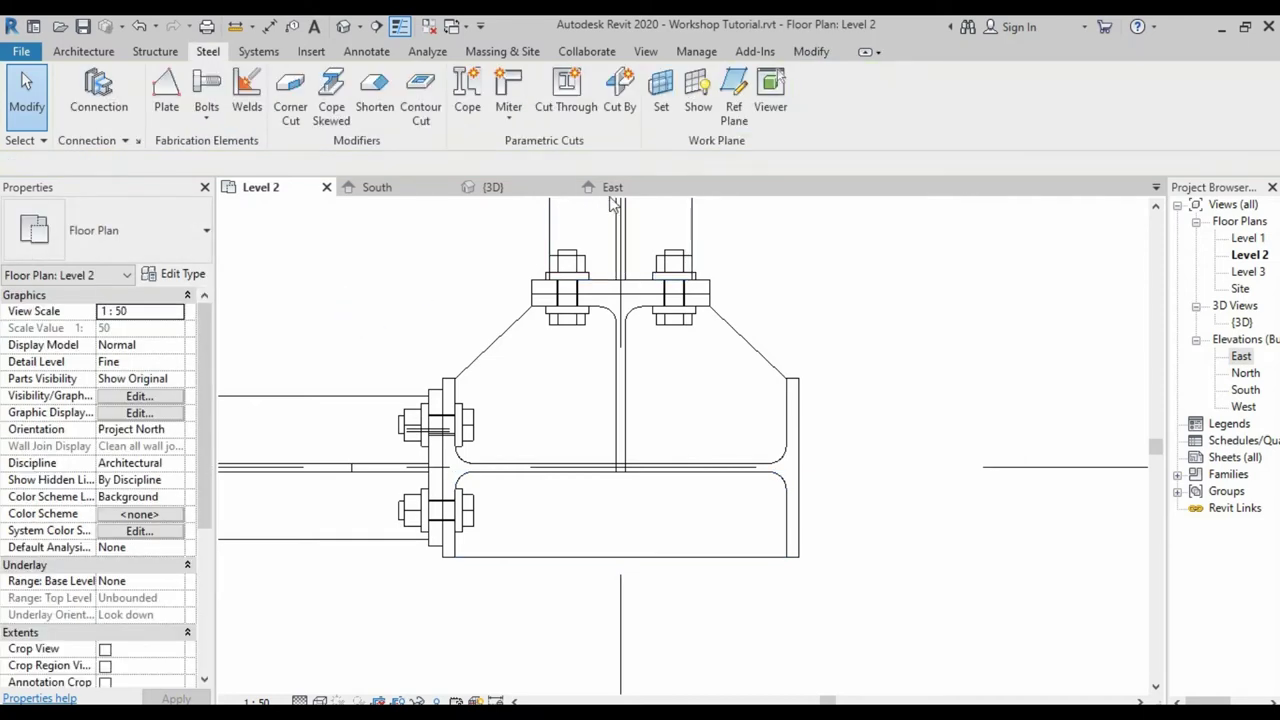
{"action": "left_click", "coordinate": [608, 188]}
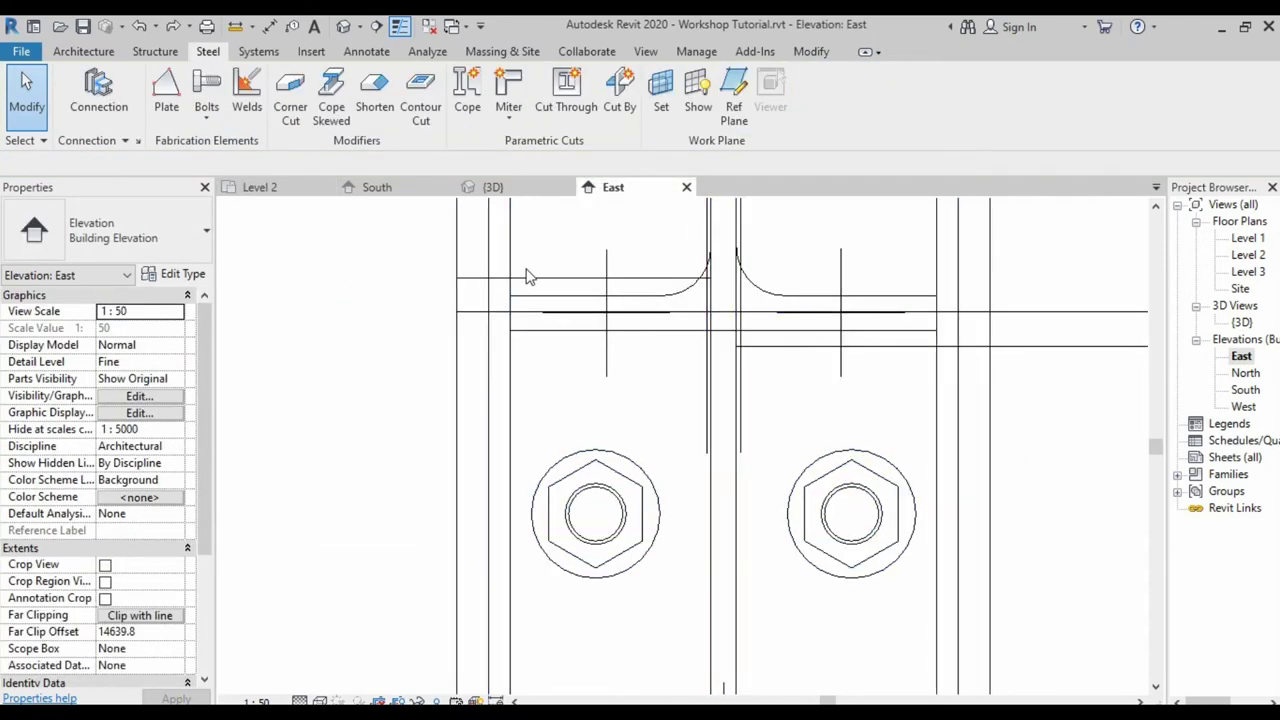
- Move the round-cornered plate into position in the East elevation
{"action": "left_click", "coordinate": [529, 277]}
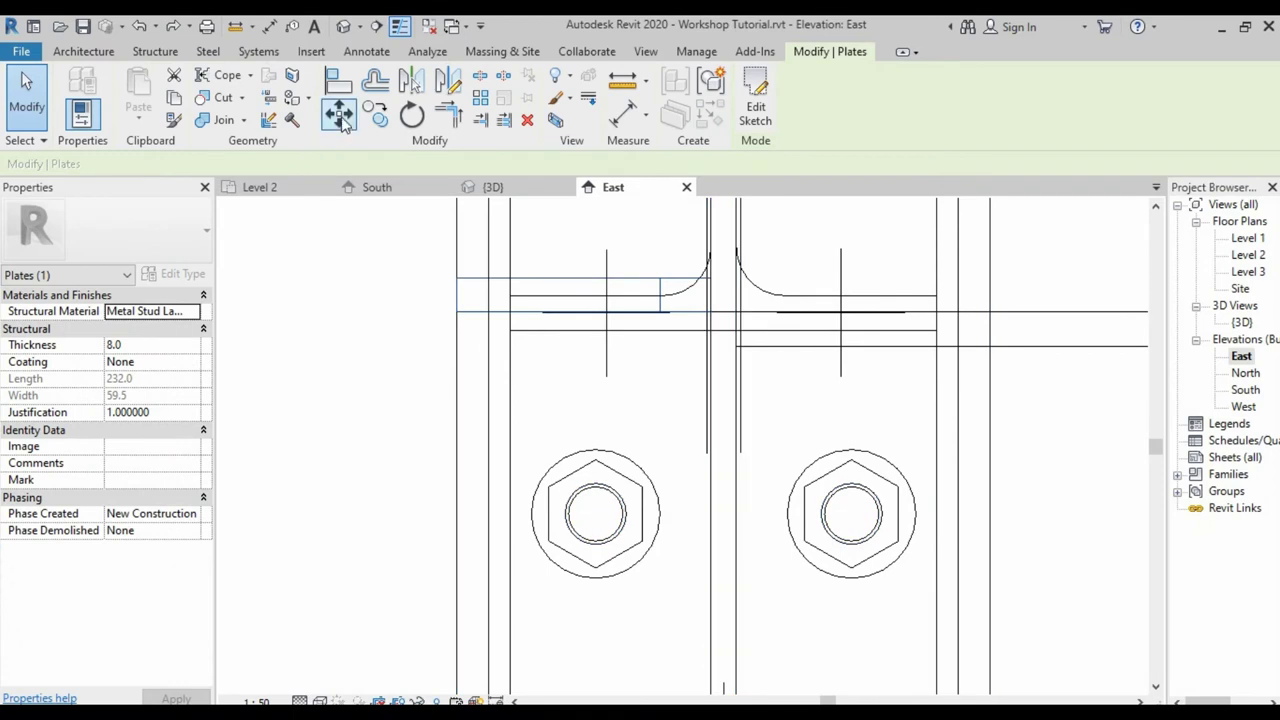
{"action": "left_click", "coordinate": [338, 113]}
{"action": "left_click", "coordinate": [716, 285]}
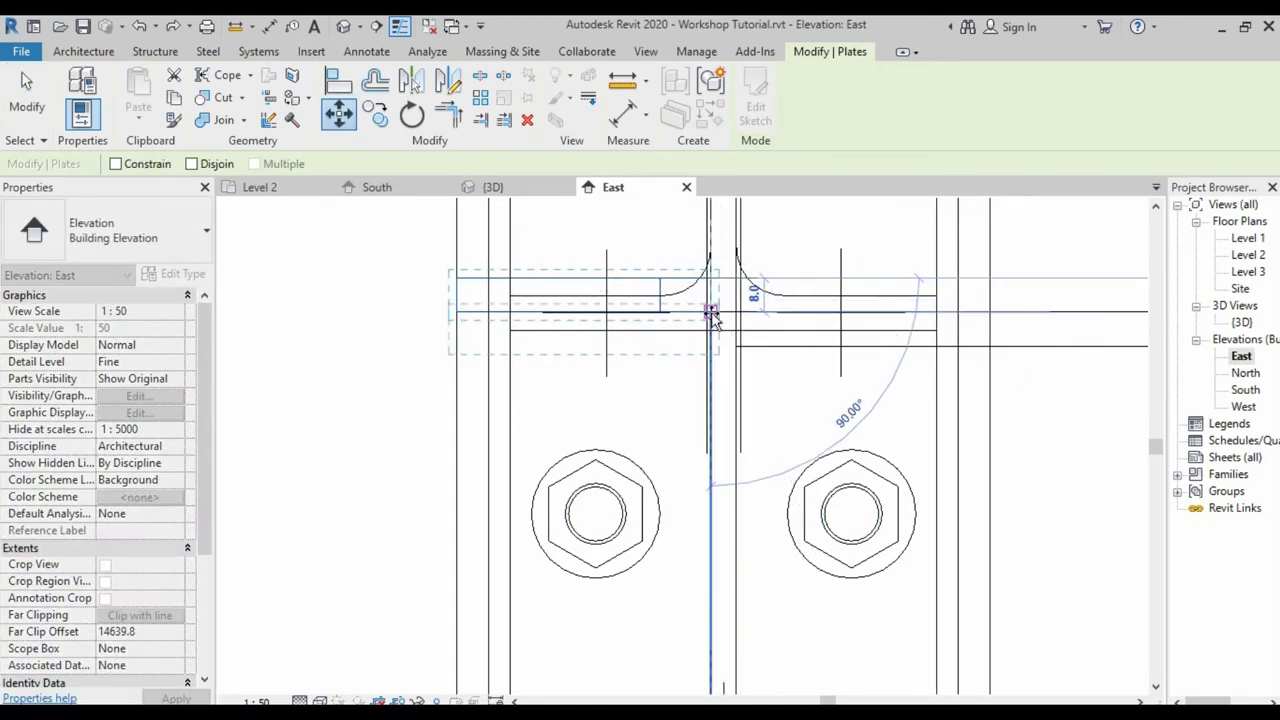
{"action": "left_click", "coordinate": [710, 313]}
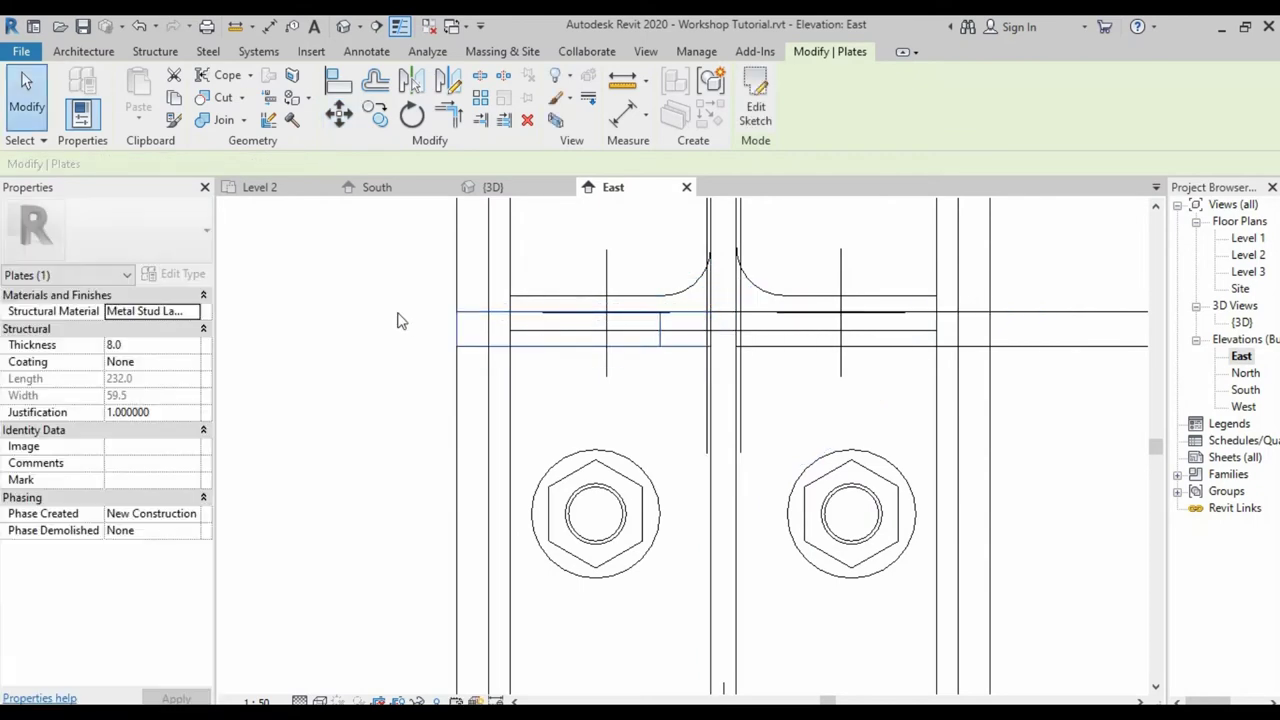
{"action": "left_click", "coordinate": [397, 311]}
- Copy the plate down to the beam's bottom flange, then show the 3D view
{"action": "scroll", "coordinate": [518, 263], "scroll_direction": "down", "scroll_amount": 3}
{"action": "scroll", "coordinate": [518, 263], "scroll_direction": "down", "scroll_amount": 1}
{"action": "scroll", "coordinate": [518, 263], "scroll_direction": "down", "scroll_amount": 1}
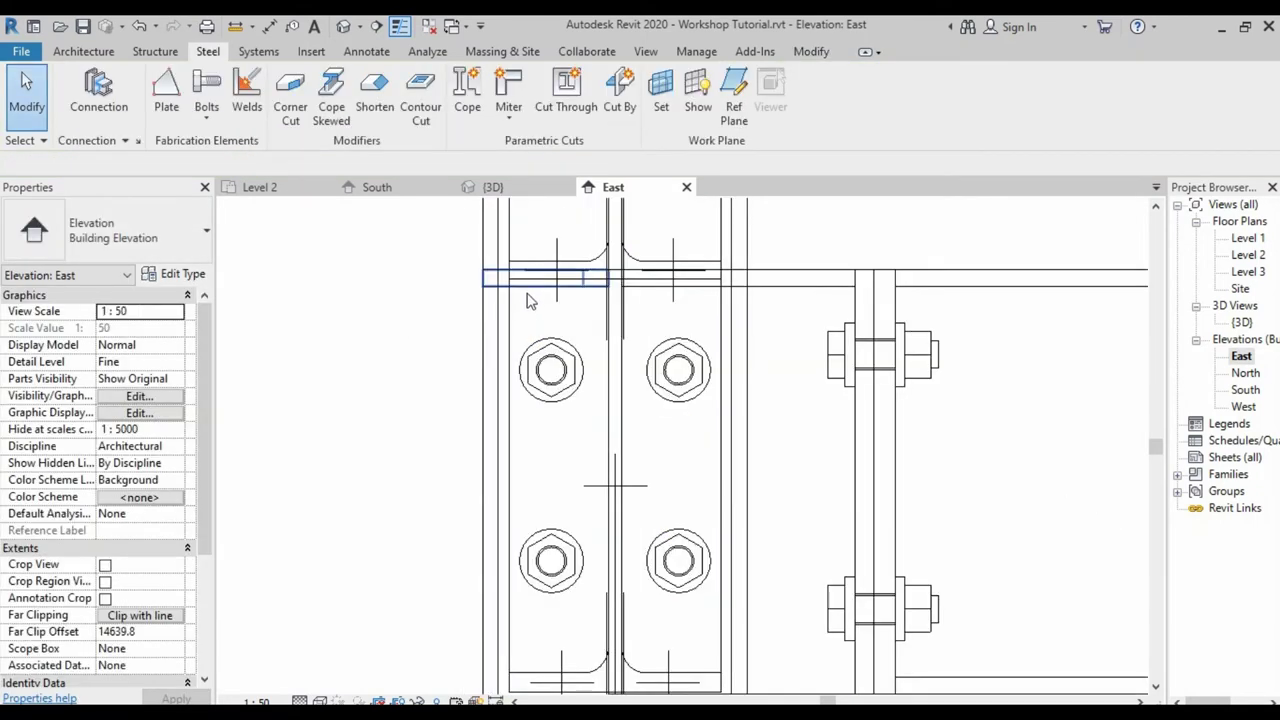
{"action": "left_click", "coordinate": [528, 272]}
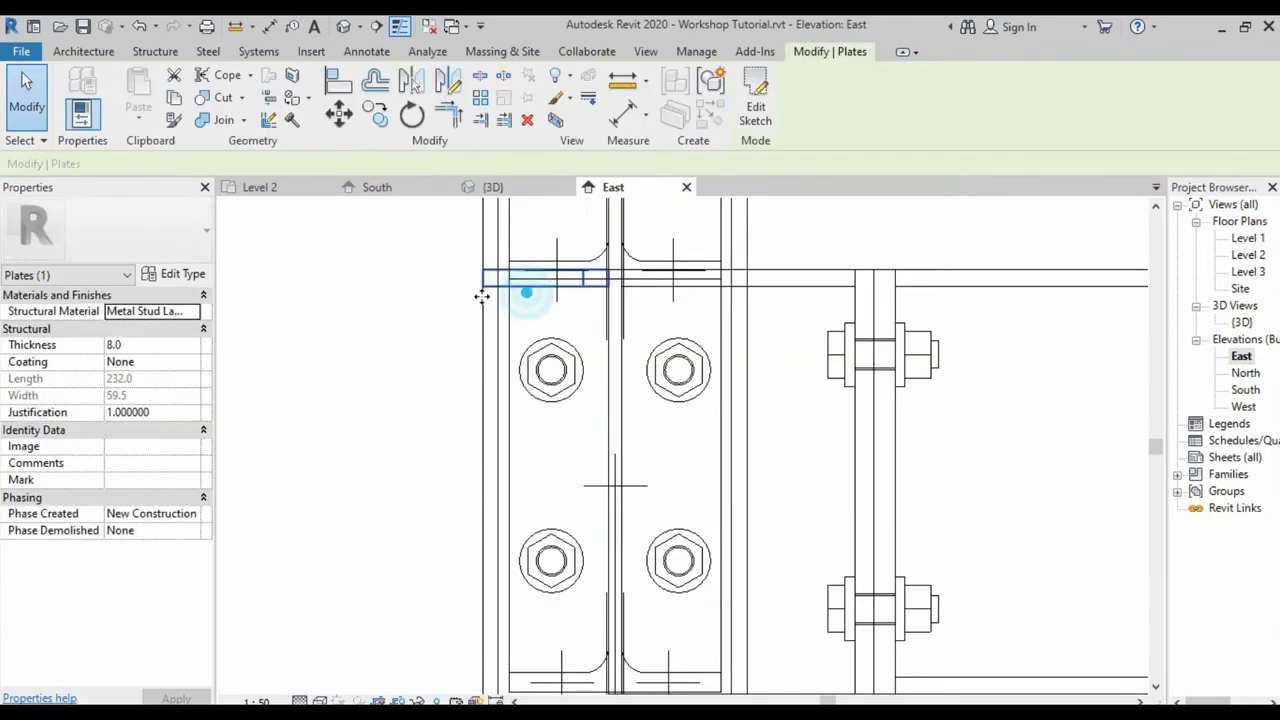
{"action": "left_click", "coordinate": [378, 118]}
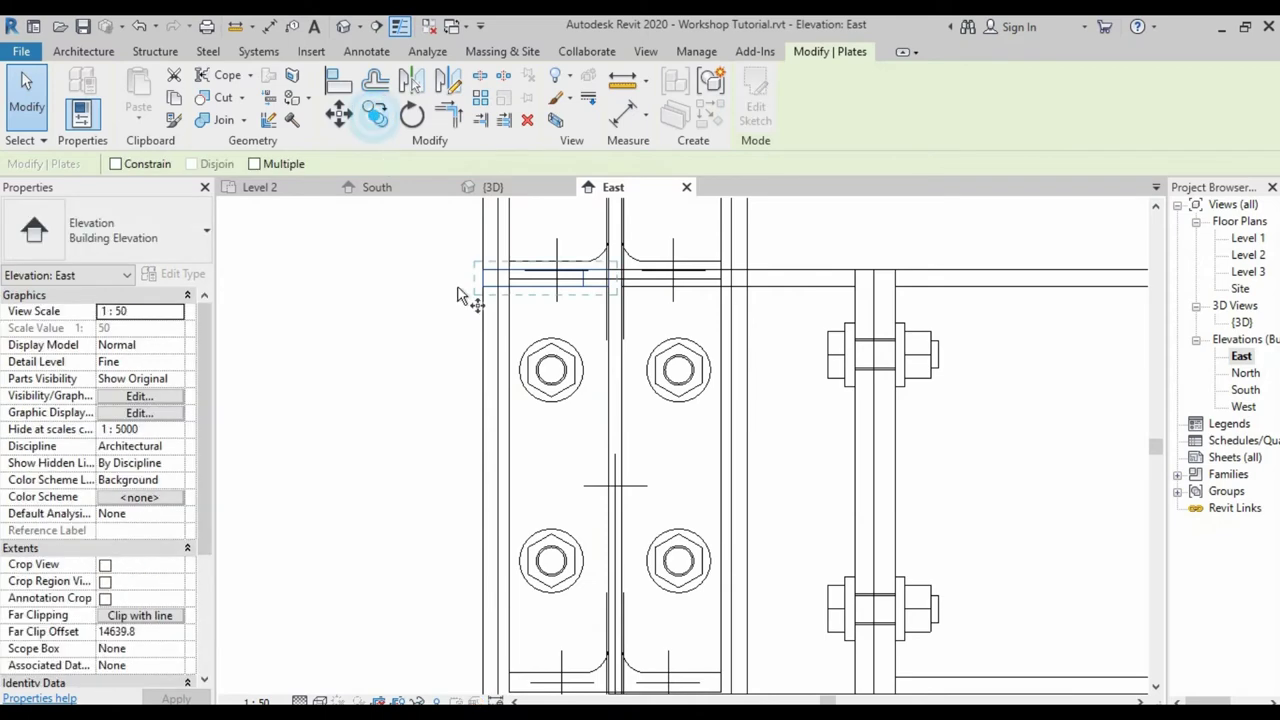
{"action": "left_click", "coordinate": [509, 290]}
{"action": "middle_click_drag", "start_coordinate": [500, 277], "coordinate": [491, 491]}
{"action": "scroll", "coordinate": [503, 523], "scroll_direction": "up", "scroll_amount": 2}
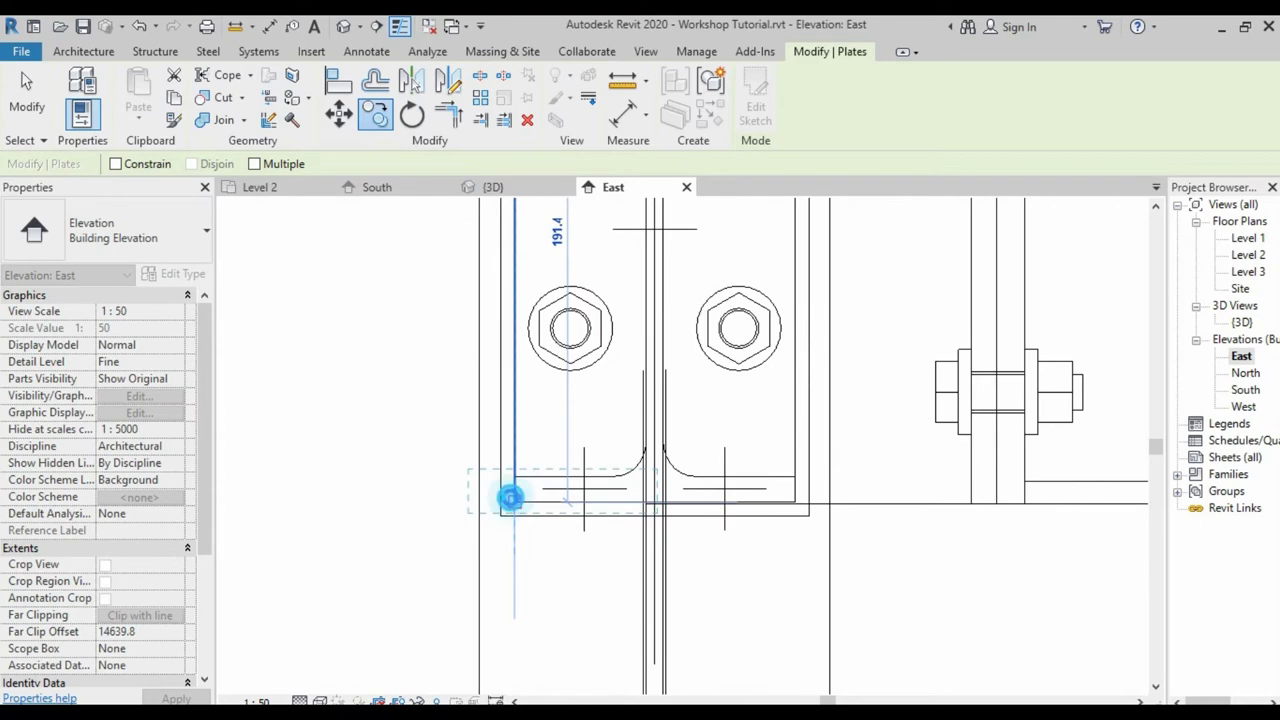
{"action": "left_click", "coordinate": [510, 497]}
{"action": "left_click", "coordinate": [405, 428]}
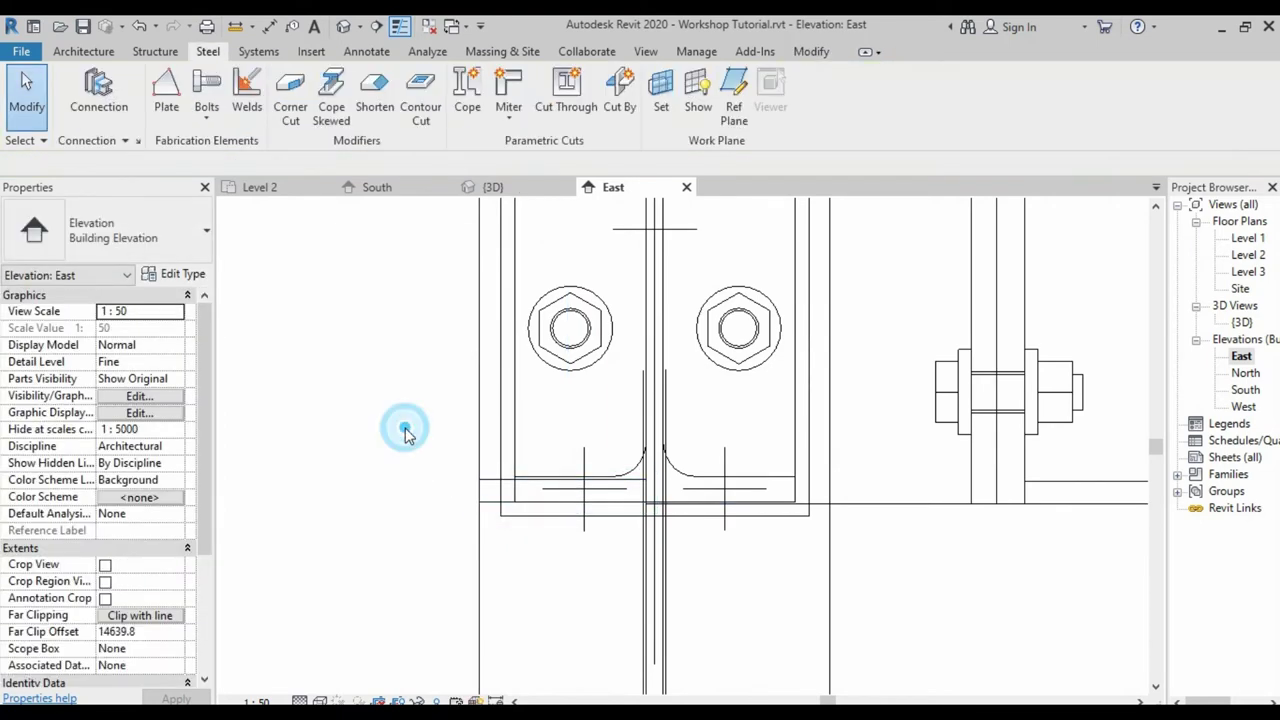
{"action": "left_click", "coordinate": [500, 187]}
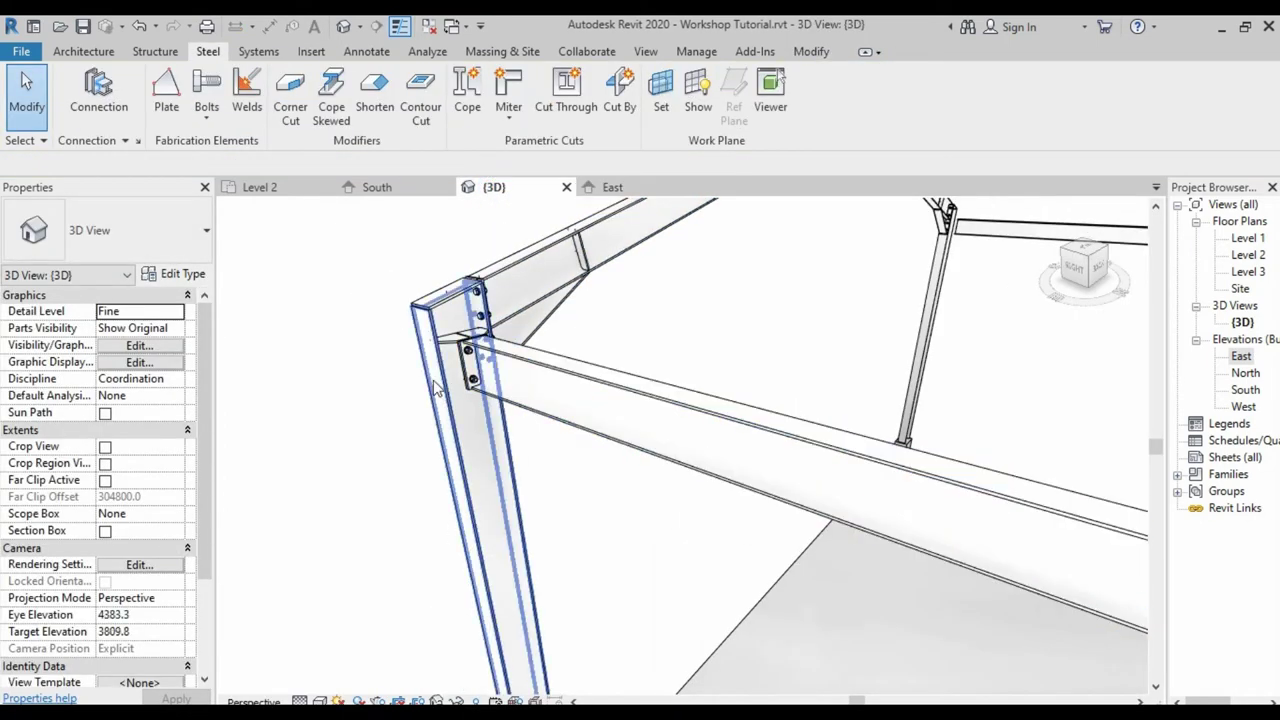
- In 3D, select both stiffener plates below the beam's top flange at the knee connection
{"action": "scroll", "coordinate": [436, 388], "scroll_direction": "up", "scroll_amount": 2}
{"action": "scroll", "coordinate": [480, 350], "scroll_direction": "up", "scroll_amount": 2}
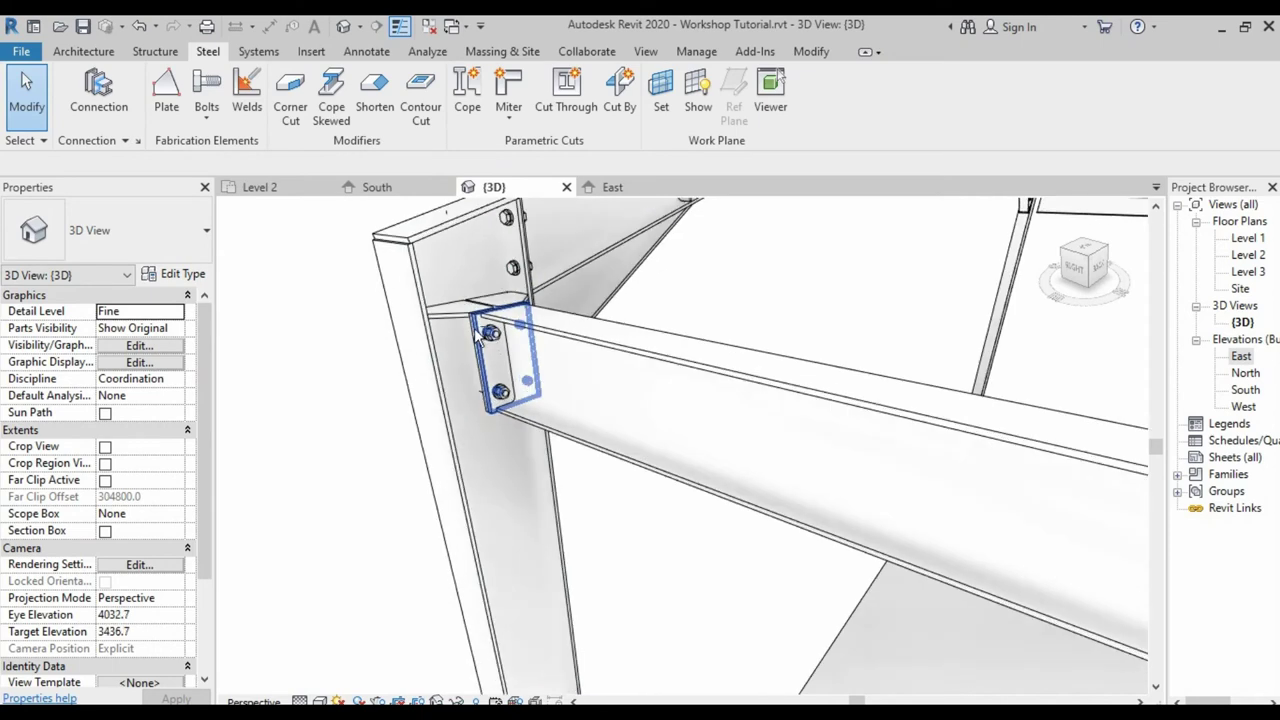
{"action": "mouse_move", "coordinate": [490, 338]}
{"action": "middle_mouse_down", "text": "shift"}
{"action": "mouse_move", "coordinate": [834, 323]}
{"action": "mouse_move", "coordinate": [837, 337]}
{"action": "mouse_move", "coordinate": [423, 343]}
{"action": "mouse_move", "coordinate": [527, 343]}
{"action": "middle_mouse_up", "text": "shift"}
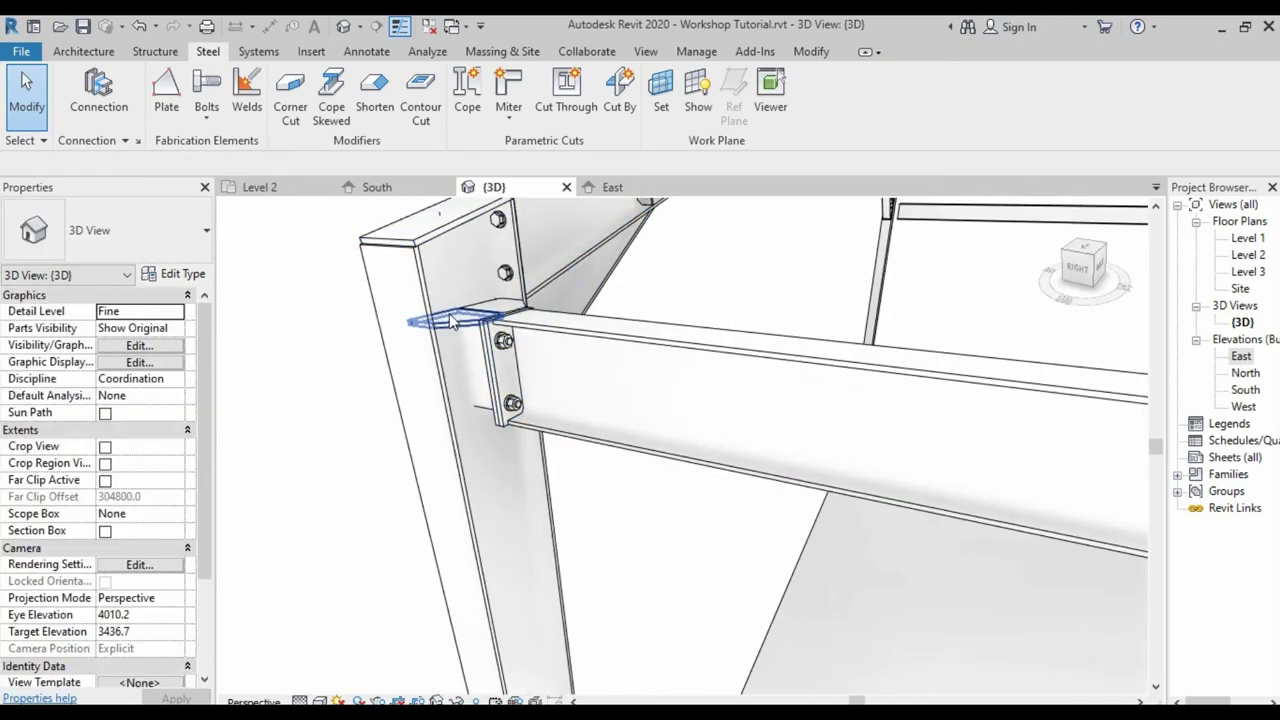
{"action": "scroll", "coordinate": [470, 312], "scroll_direction": "up", "scroll_amount": 2}
{"action": "left_click", "coordinate": [474, 334]}
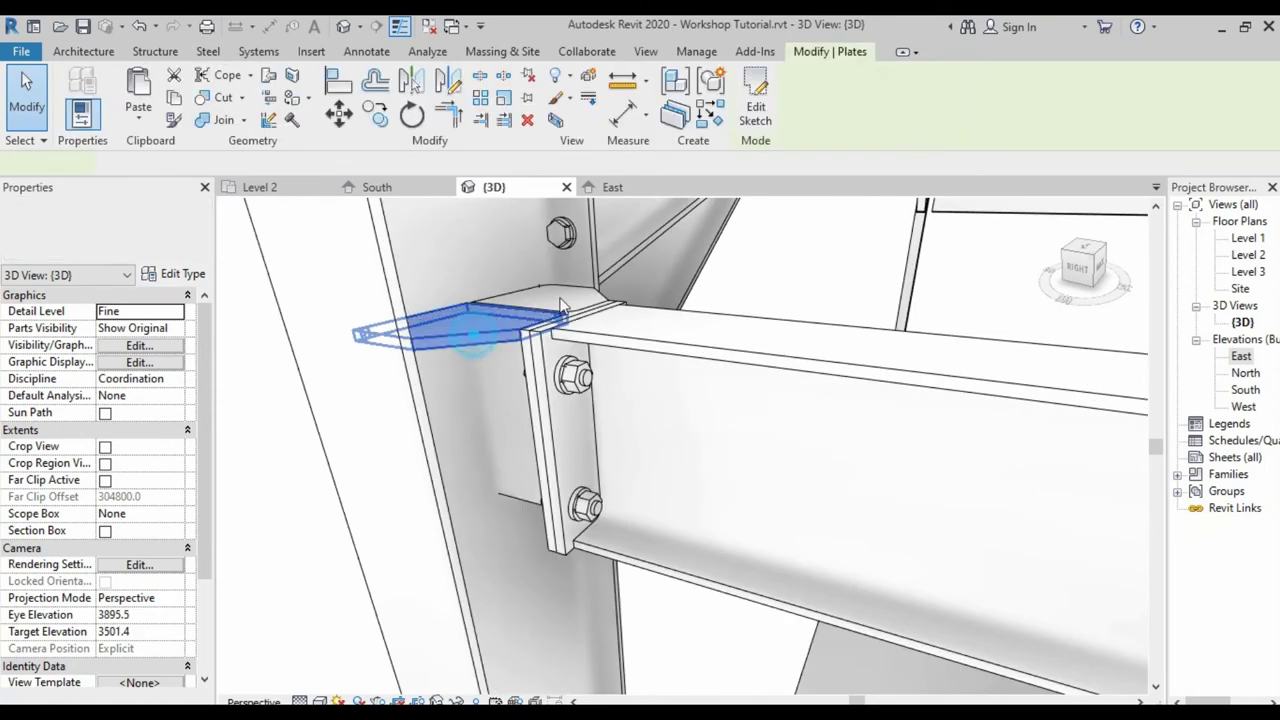
{"action": "left_click", "coordinate": [565, 293], "text": "ctrl"}
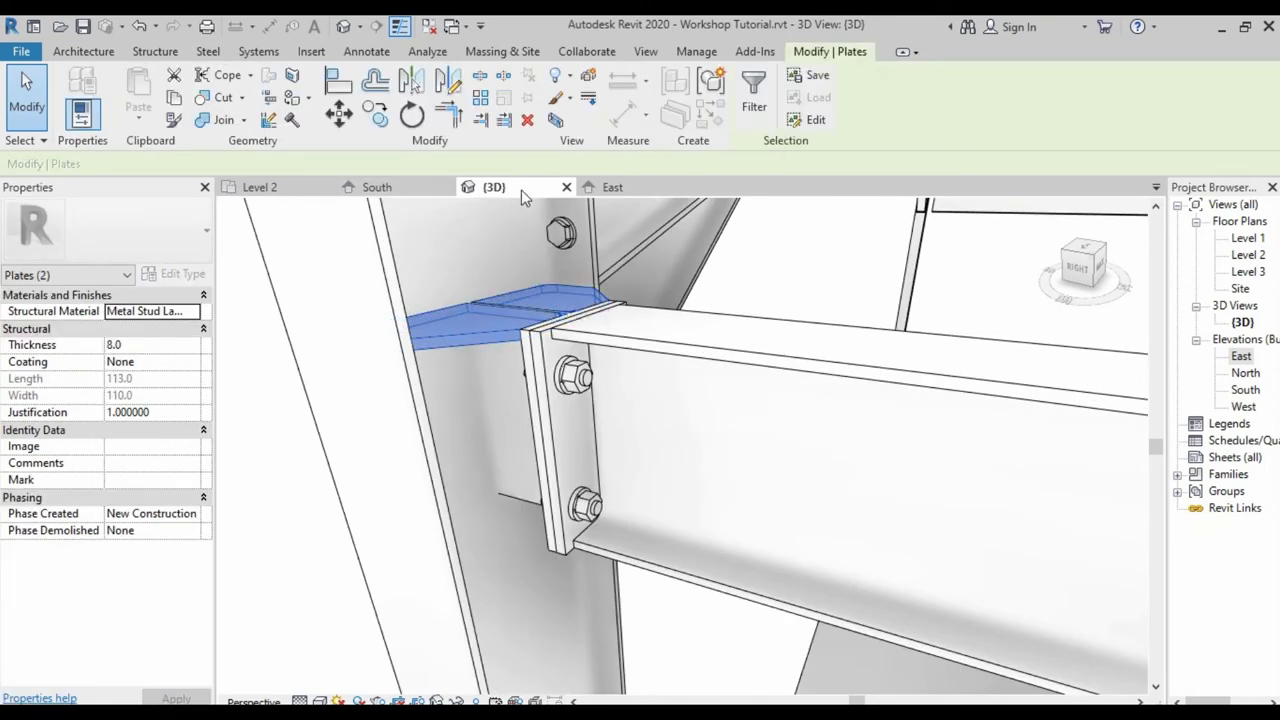
- In East elevation, copy the two stiffener plates 192 mm down to the beam's bottom flange
{"action": "left_click", "coordinate": [630, 190]}
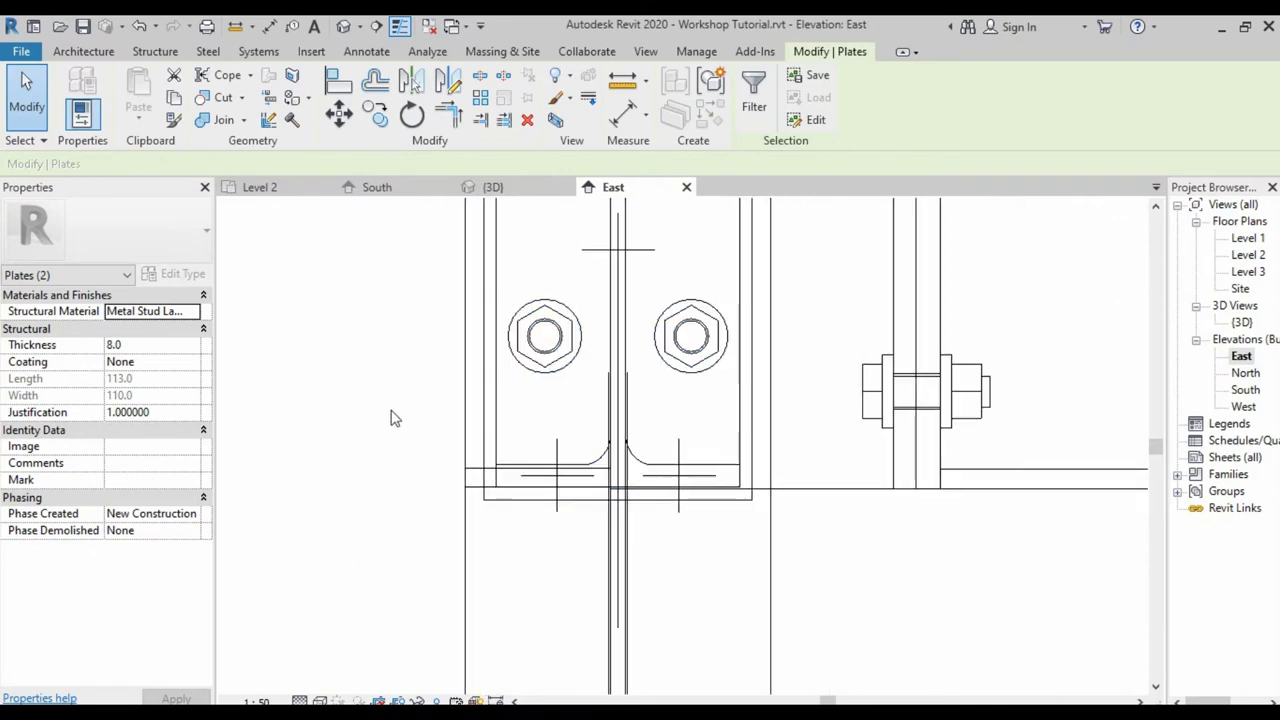
{"action": "scroll", "coordinate": [391, 417], "scroll_direction": "up", "scroll_amount": 2}
{"action": "scroll", "coordinate": [612, 245], "scroll_direction": "up", "scroll_amount": 2}
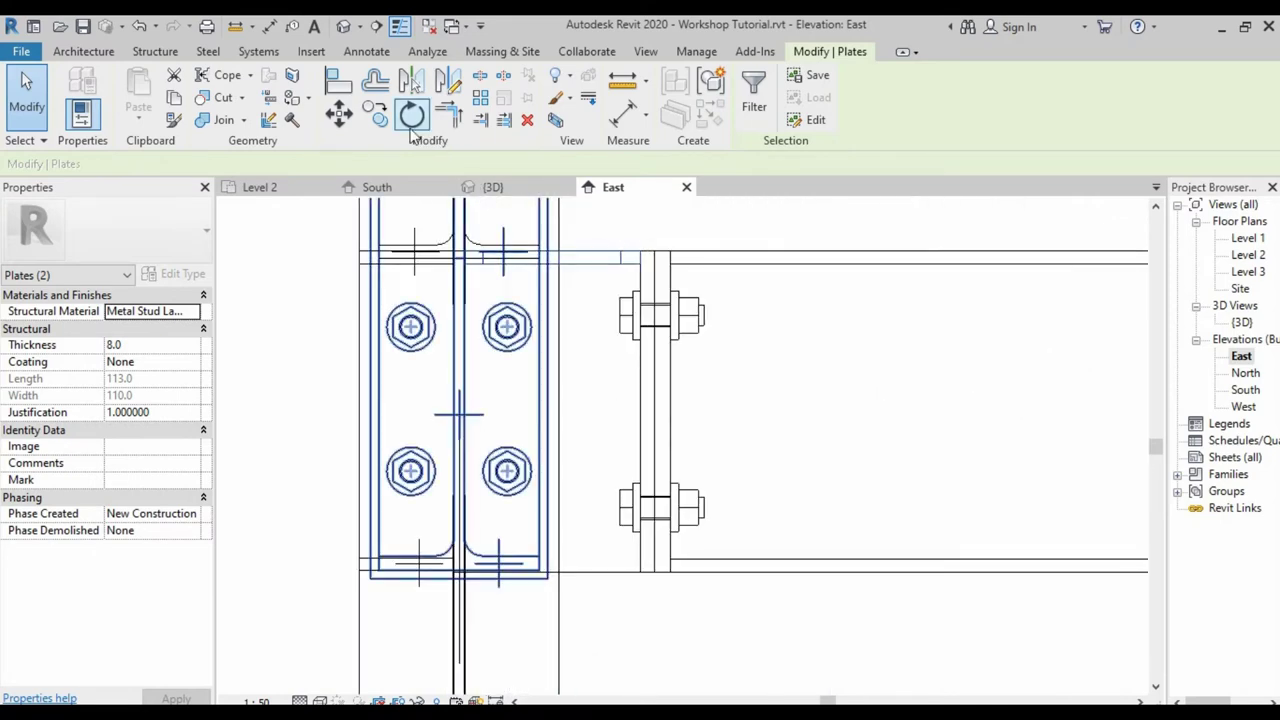
{"action": "left_click", "coordinate": [378, 116]}
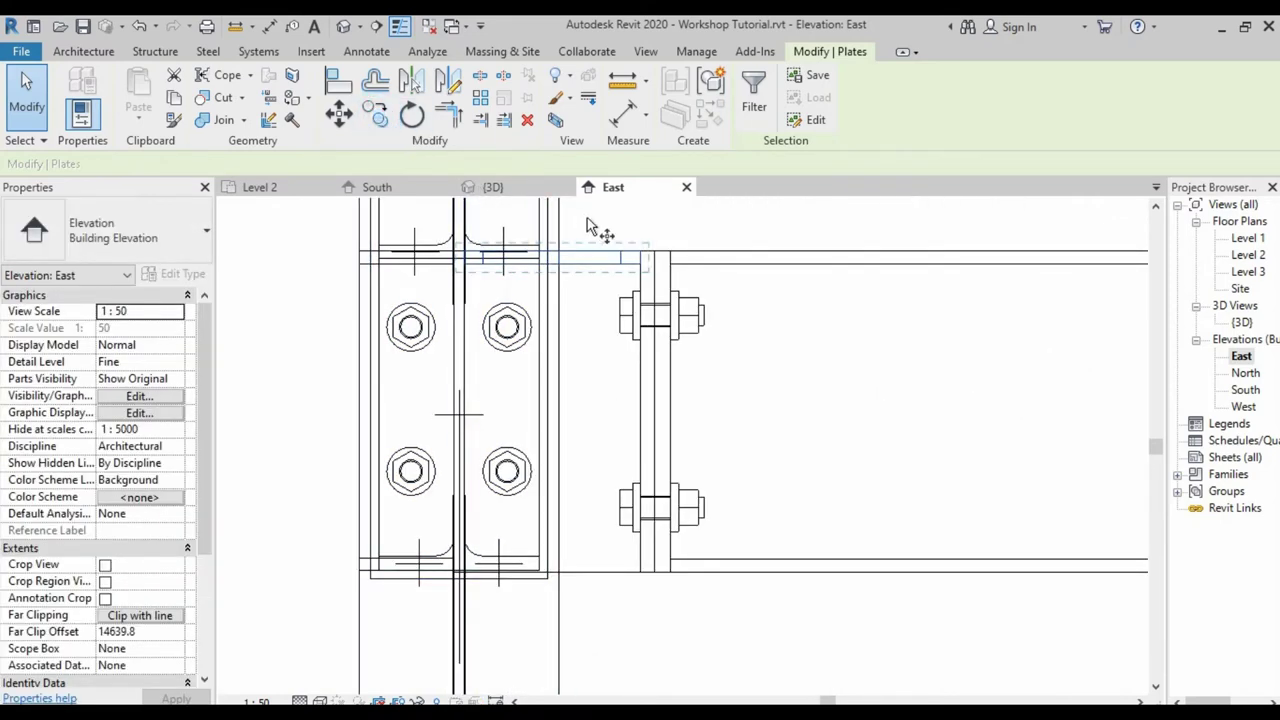
{"action": "left_click", "coordinate": [640, 264]}
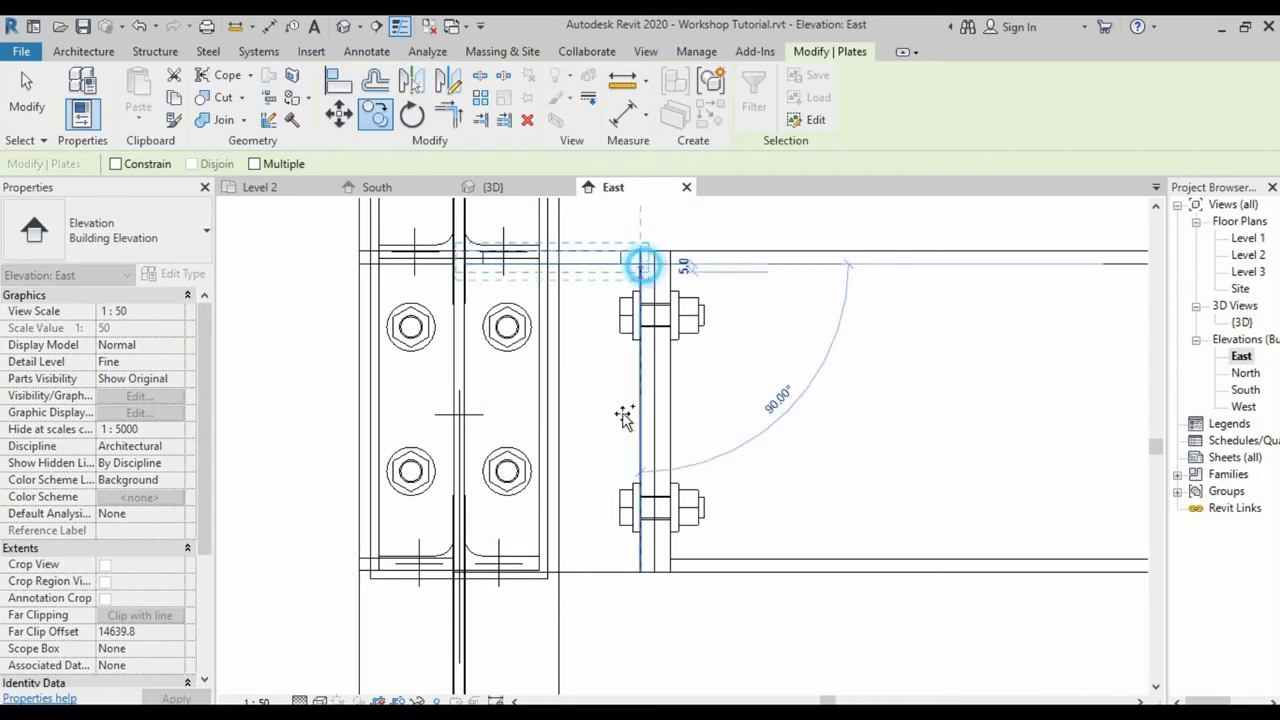
{"action": "left_click", "coordinate": [640, 572]}
{"action": "key", "text": "Escape"}
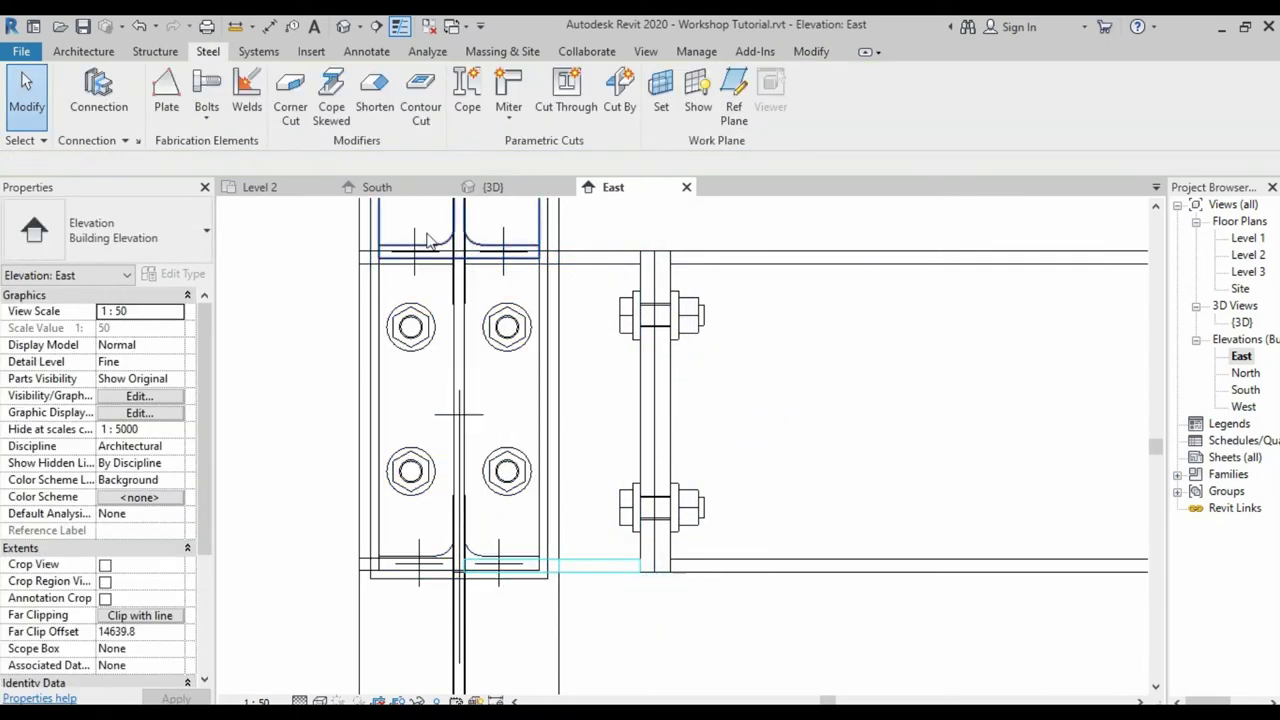
- Check the copied stiffeners in 3D, then bring up the Level 2 floor plan
{"action": "left_click", "coordinate": [495, 187]}
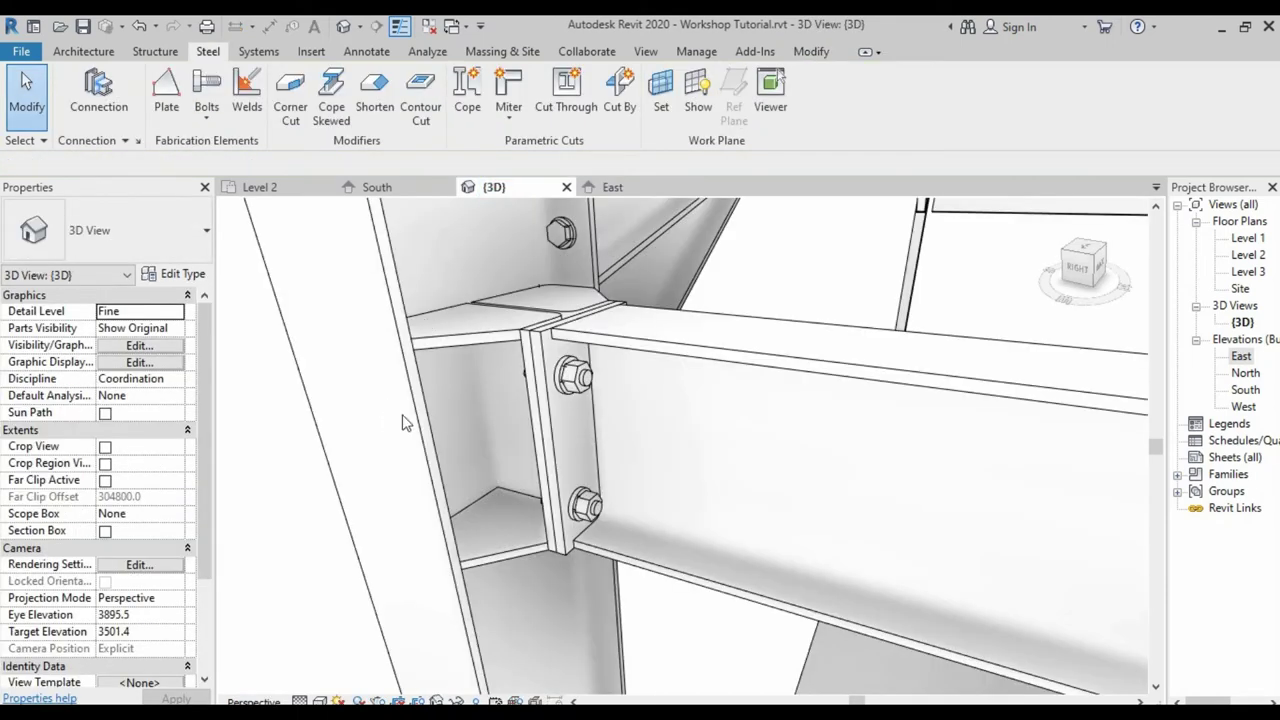
{"action": "scroll", "coordinate": [405, 422], "scroll_direction": "down", "scroll_amount": 2}
{"action": "scroll", "coordinate": [420, 424], "scroll_direction": "down", "scroll_amount": 2}
{"action": "scroll", "coordinate": [470, 428], "scroll_direction": "down", "scroll_amount": 2}
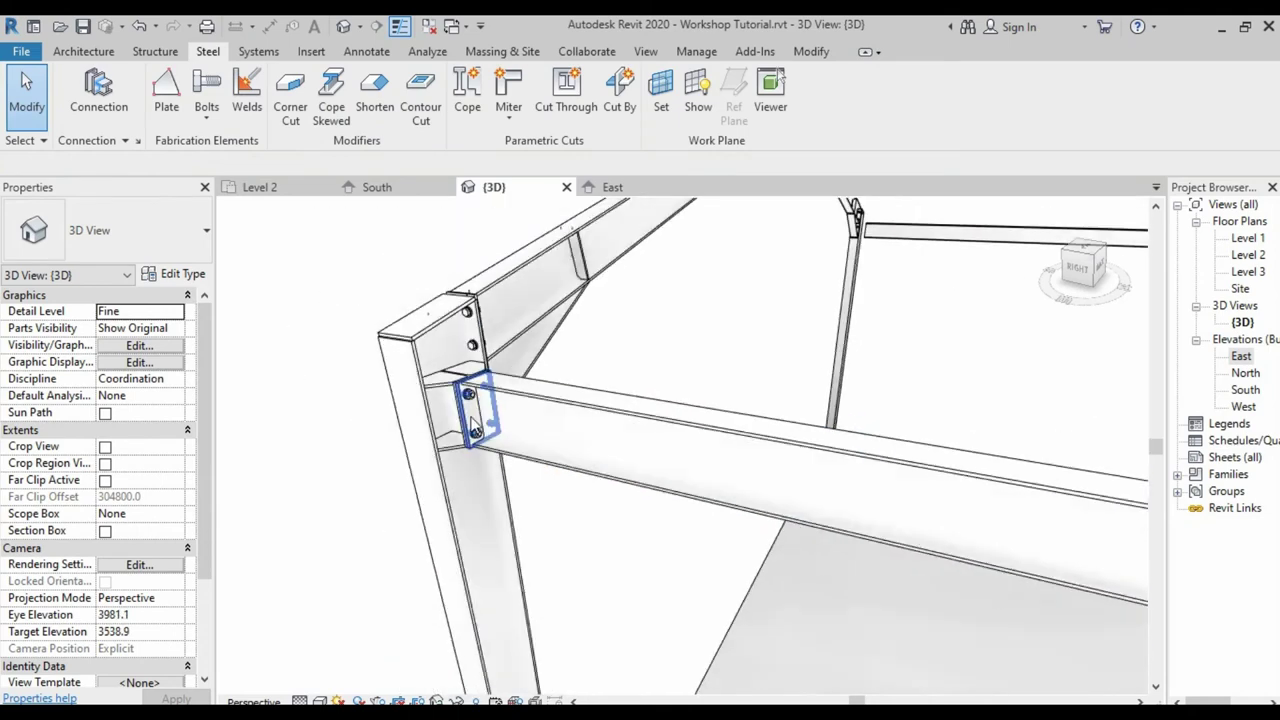
{"action": "left_click", "coordinate": [610, 188]}
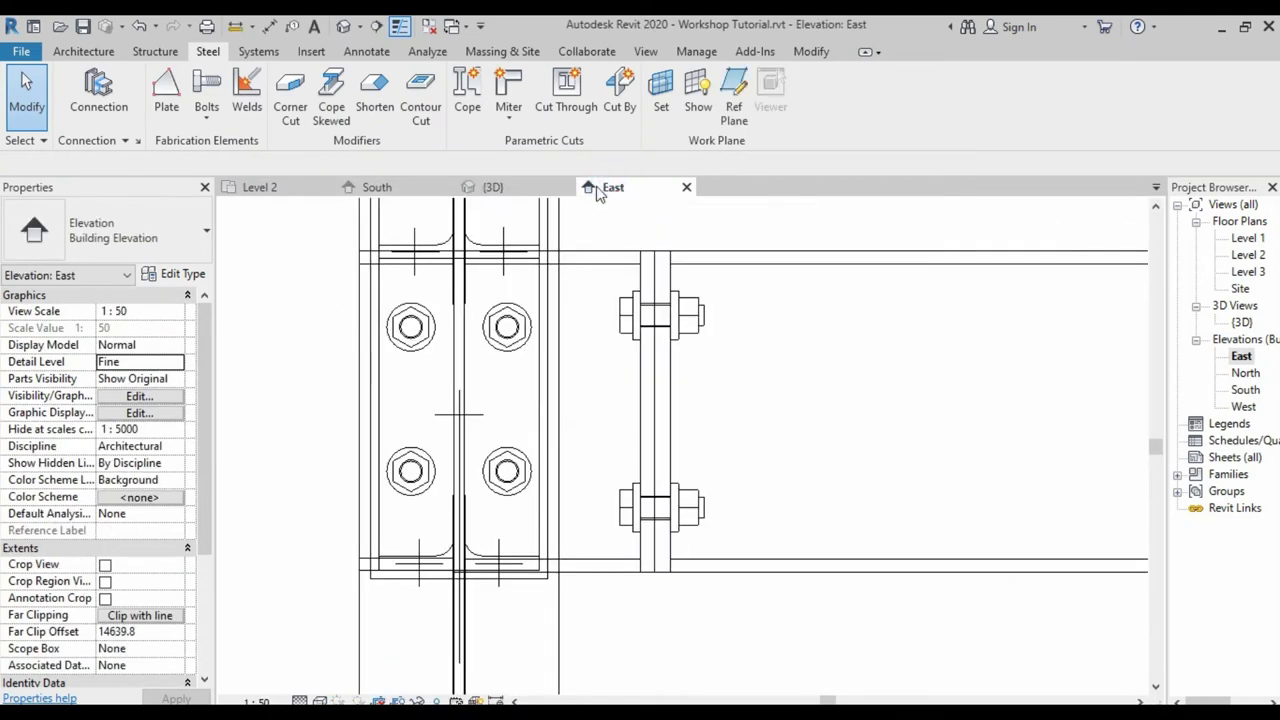
{"action": "left_click", "coordinate": [266, 188]}
{"action": "scroll", "coordinate": [523, 486], "scroll_direction": "down", "scroll_amount": 2}
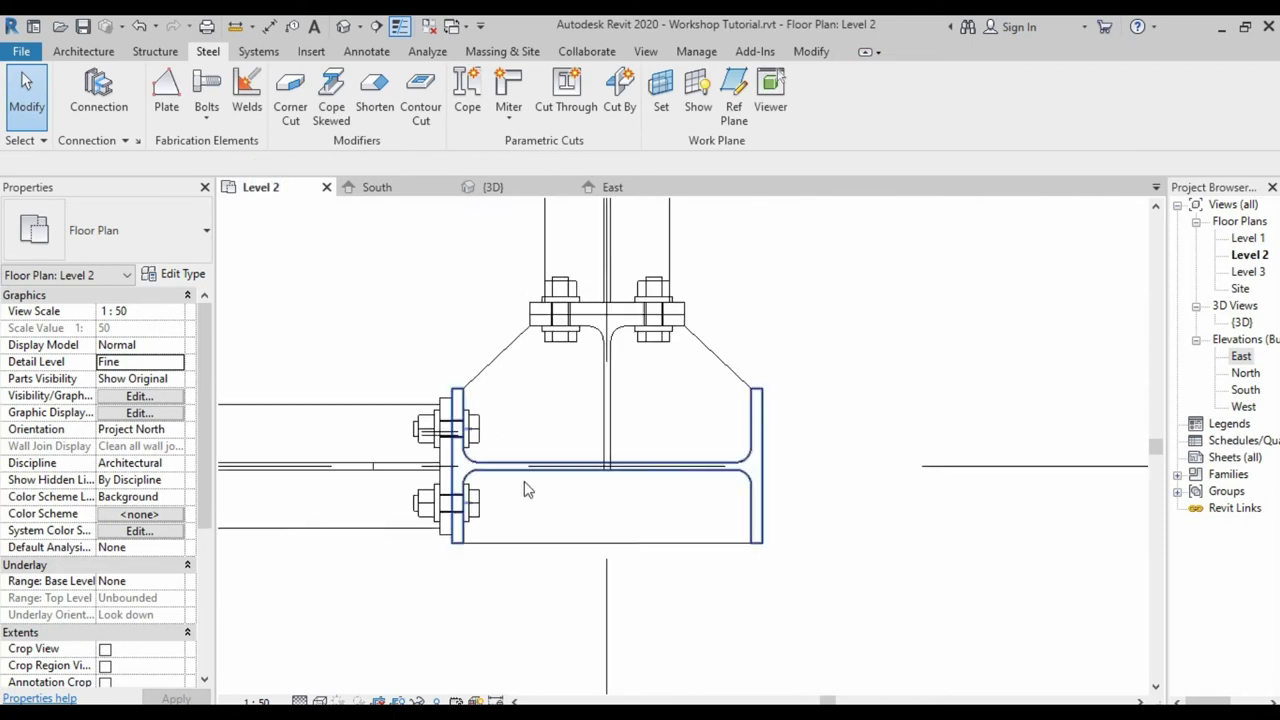
{"action": "scroll", "coordinate": [508, 541], "scroll_direction": "down", "scroll_amount": 2}
{"action": "scroll", "coordinate": [510, 538], "scroll_direction": "down", "scroll_amount": 2}
{"action": "scroll", "coordinate": [514, 530], "scroll_direction": "down", "scroll_amount": 2}
{"action": "scroll", "coordinate": [515, 528], "scroll_direction": "down", "scroll_amount": 2}
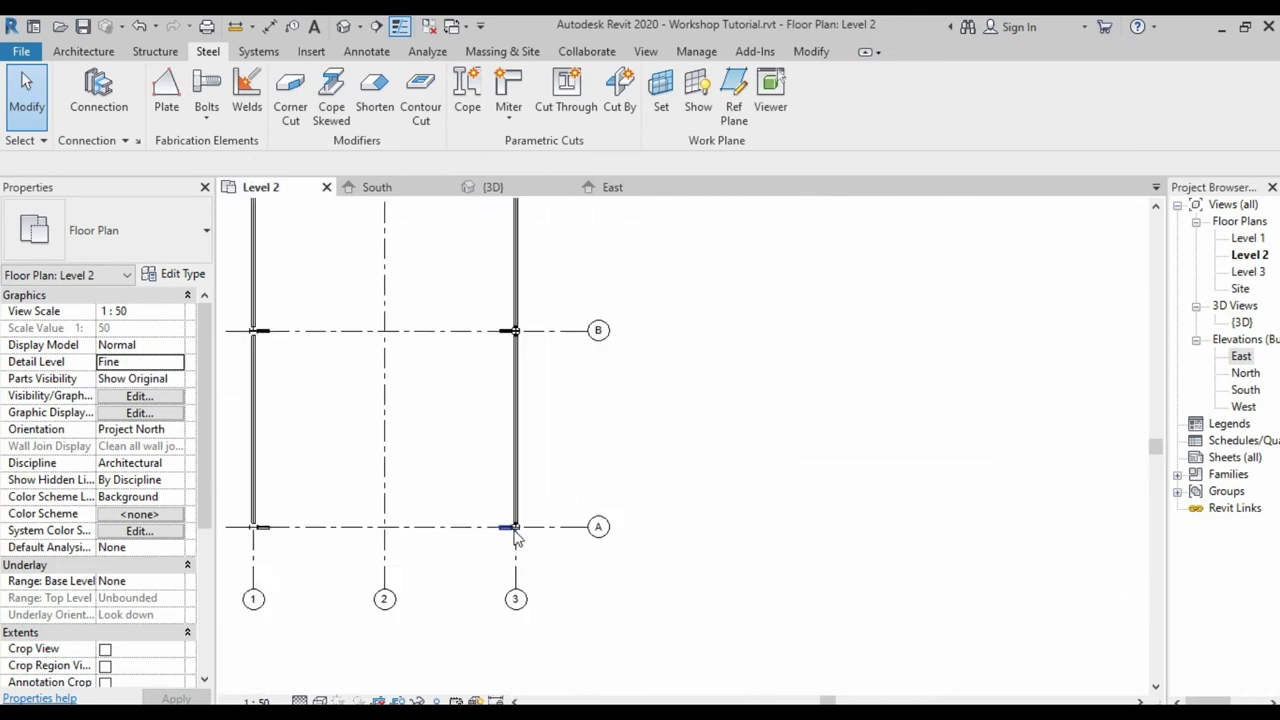
{"action": "scroll", "coordinate": [513, 533], "scroll_direction": "down", "scroll_amount": 2}
{"action": "scroll", "coordinate": [513, 533], "scroll_direction": "down", "scroll_amount": 2}
{"action": "scroll", "coordinate": [517, 366], "scroll_direction": "up", "scroll_amount": 3}
{"action": "scroll", "coordinate": [517, 366], "scroll_direction": "up", "scroll_amount": 3}
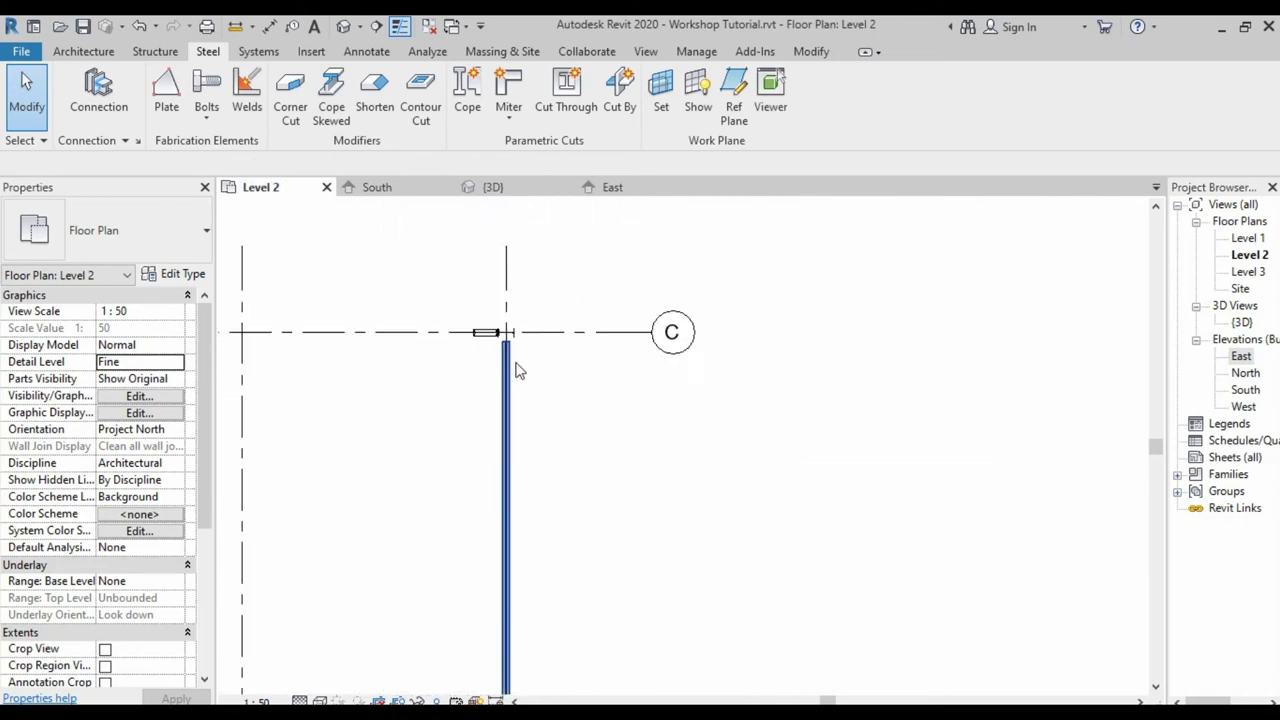
{"action": "scroll", "coordinate": [518, 362], "scroll_direction": "up", "scroll_amount": 3}
{"action": "scroll", "coordinate": [490, 324], "scroll_direction": "up", "scroll_amount": 2}
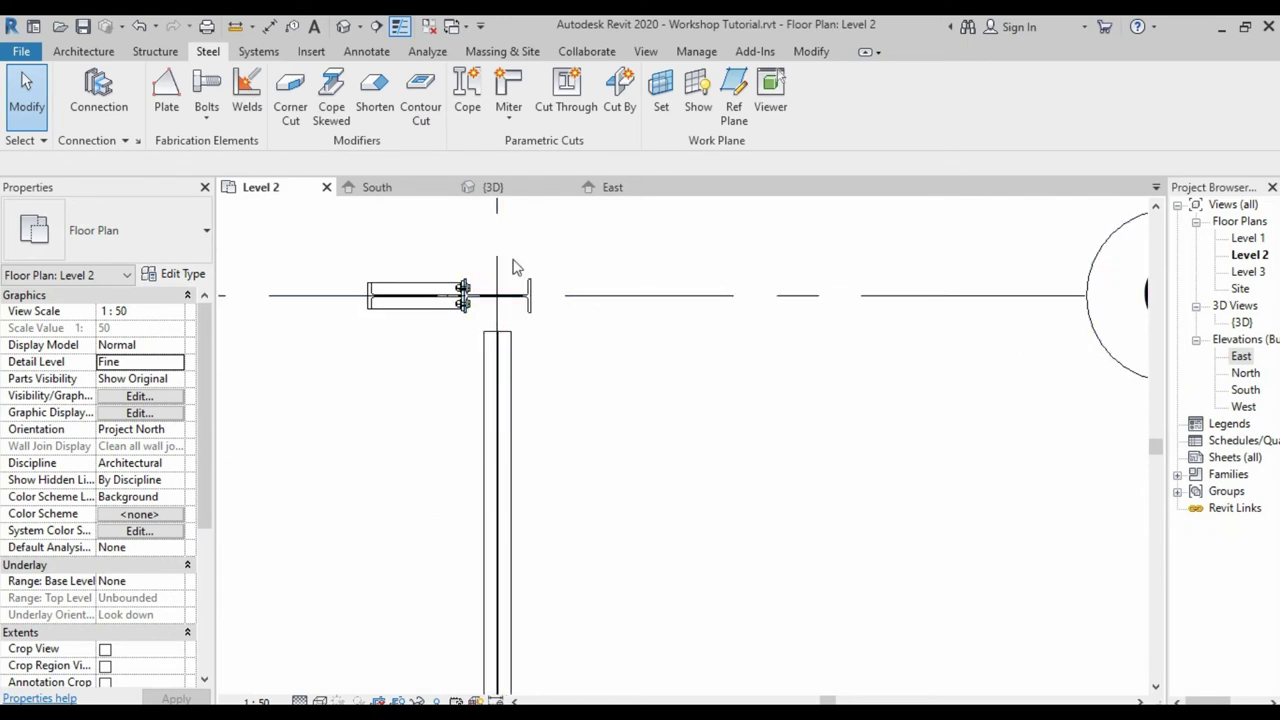
{"action": "scroll", "coordinate": [518, 265], "scroll_direction": "down", "scroll_amount": 3}
{"action": "scroll", "coordinate": [530, 265], "scroll_direction": "down", "scroll_amount": 3}
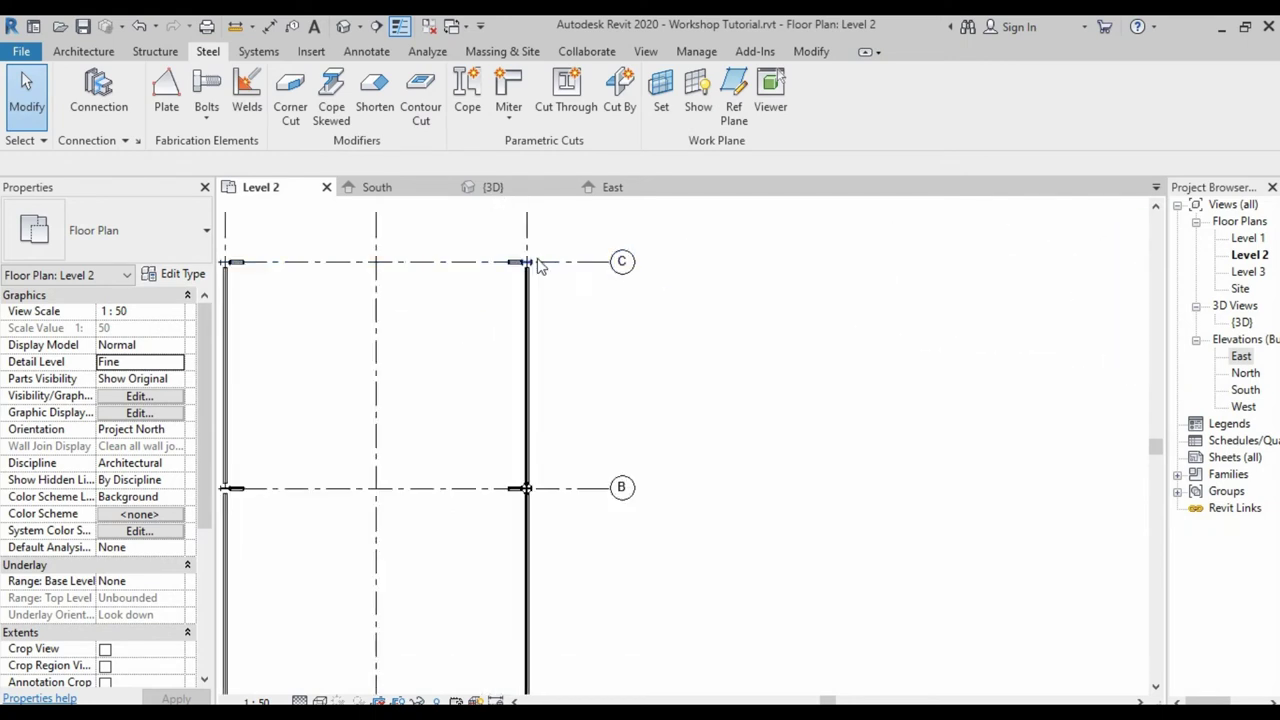
{"action": "scroll", "coordinate": [540, 270], "scroll_direction": "down", "scroll_amount": 3}
{"action": "scroll", "coordinate": [545, 482], "scroll_direction": "up", "scroll_amount": 3}
{"action": "scroll", "coordinate": [532, 520], "scroll_direction": "up", "scroll_amount": 2}
{"action": "scroll", "coordinate": [522, 530], "scroll_direction": "up", "scroll_amount": 2}
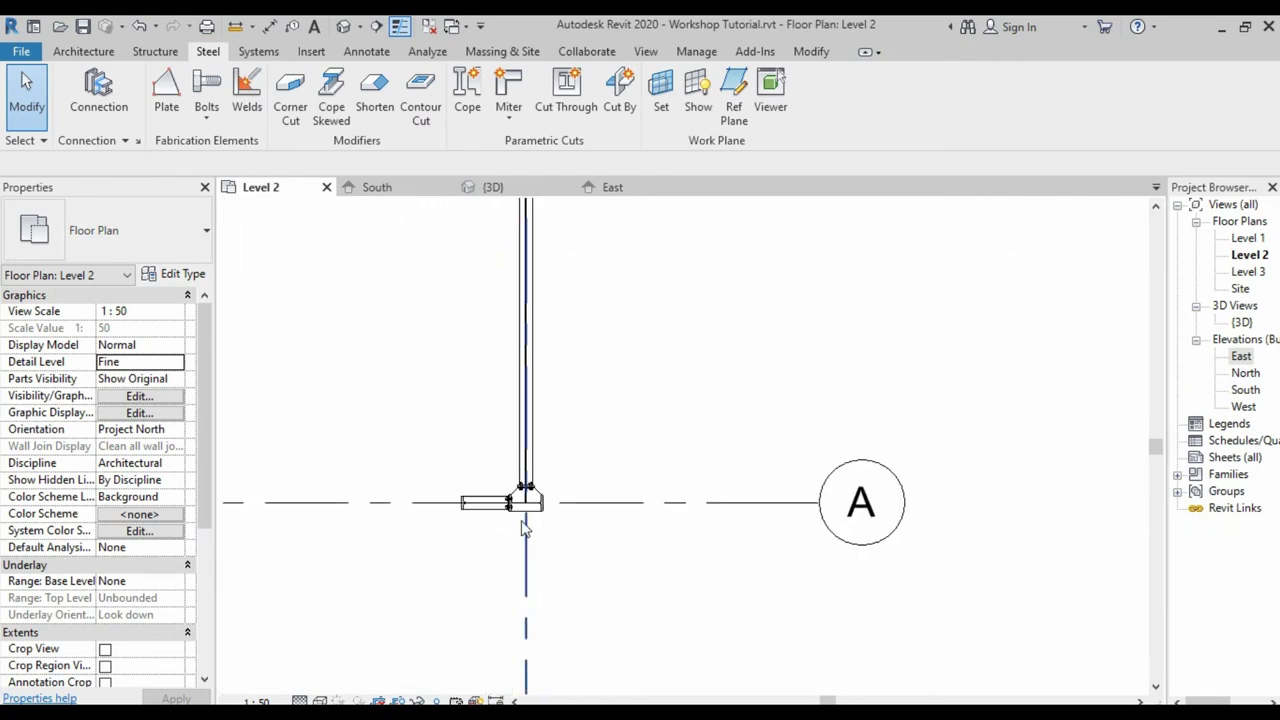
{"action": "scroll", "coordinate": [522, 530], "scroll_direction": "up", "scroll_amount": 2}
{"action": "scroll", "coordinate": [520, 524], "scroll_direction": "up", "scroll_amount": 3}
{"action": "scroll", "coordinate": [495, 400], "scroll_direction": "up", "scroll_amount": 2}
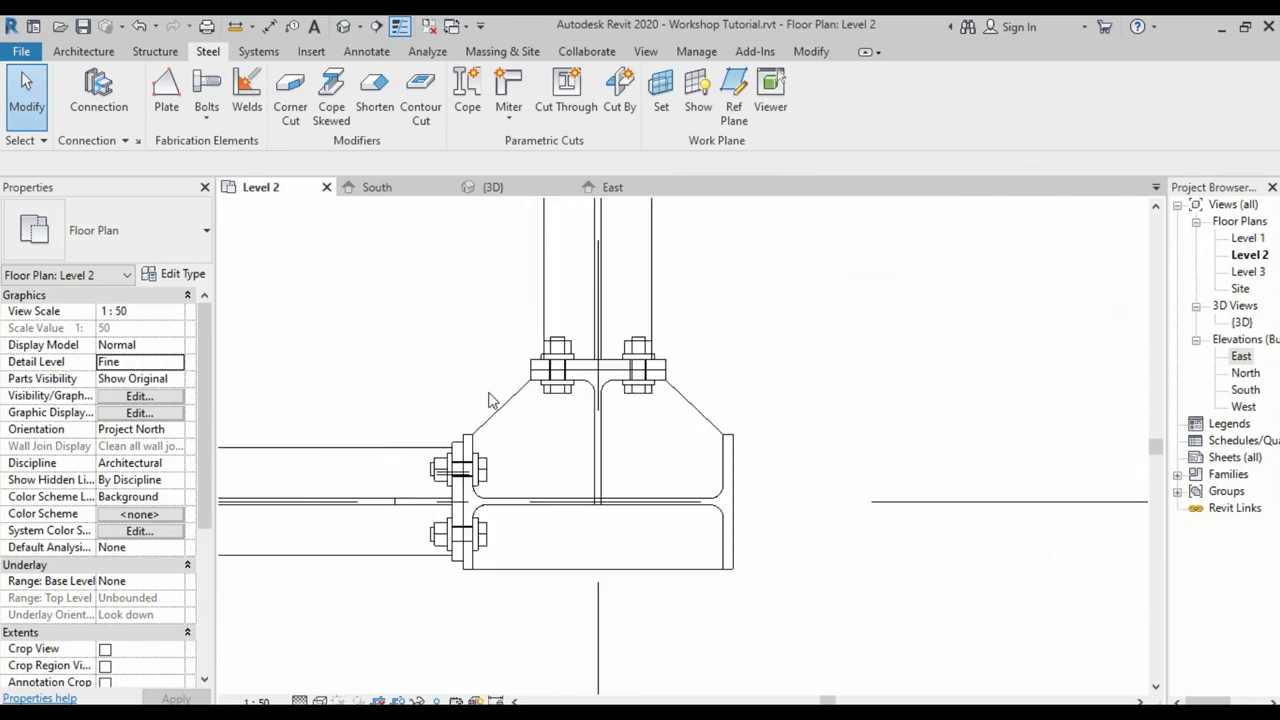
- In Level 2 plan, select the three stiffener plates at the grid A connection
{"action": "left_click", "coordinate": [496, 419]}
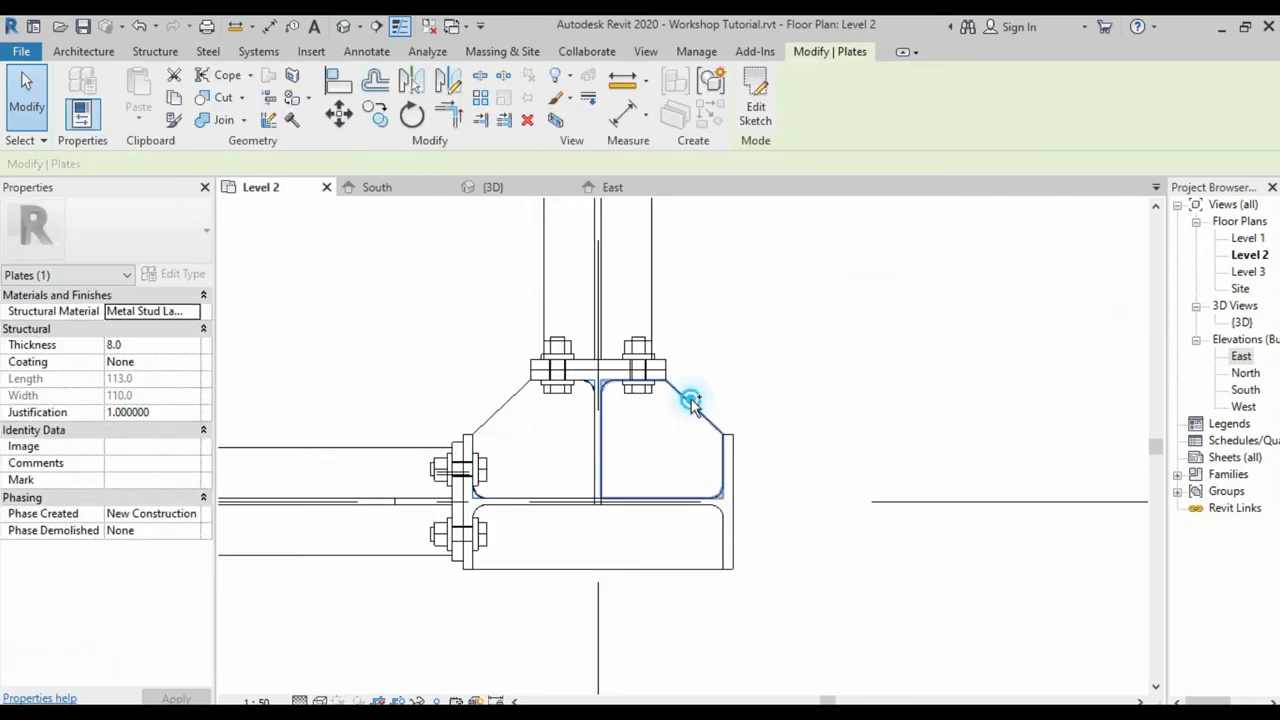
{"action": "left_click", "coordinate": [690, 402], "text": "ctrl"}
{"action": "left_click", "coordinate": [675, 570], "text": "ctrl"}
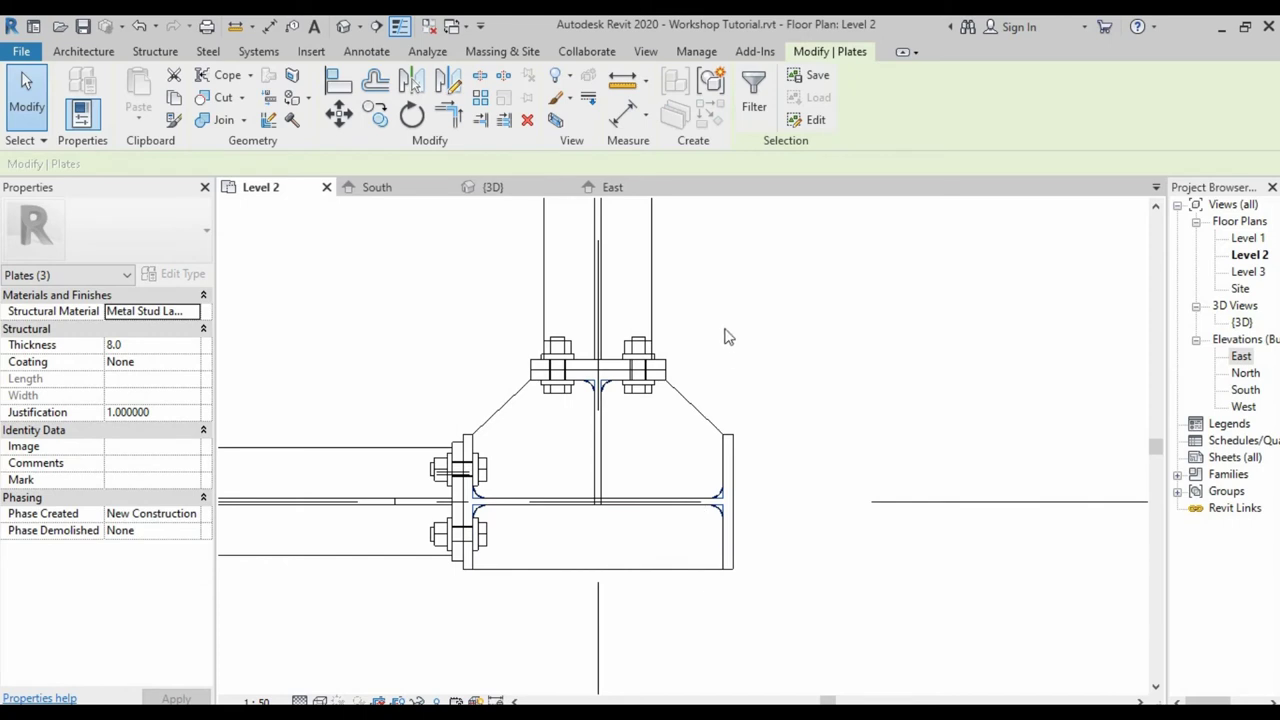
{"action": "scroll", "coordinate": [571, 597], "scroll_direction": "down", "scroll_amount": 2}
{"action": "scroll", "coordinate": [571, 595], "scroll_direction": "down", "scroll_amount": 2}
{"action": "scroll", "coordinate": [571, 591], "scroll_direction": "down", "scroll_amount": 2}
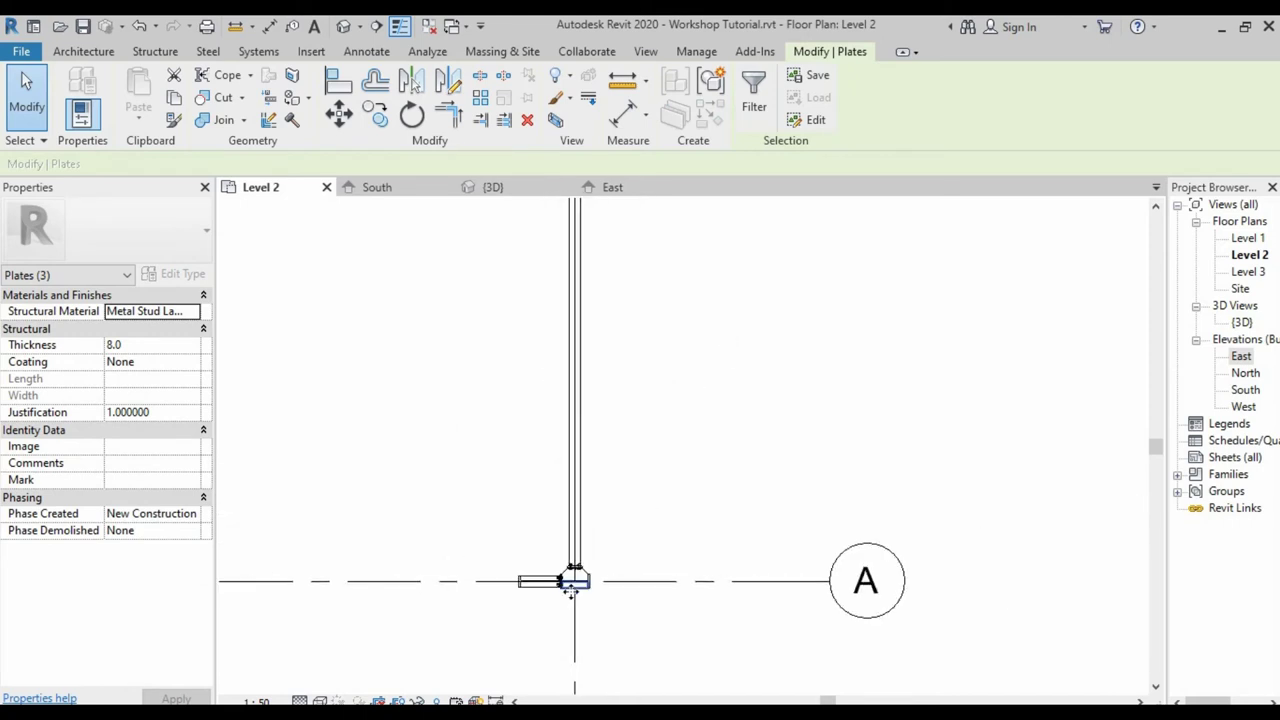
{"action": "scroll", "coordinate": [571, 590], "scroll_direction": "down", "scroll_amount": 2}
{"action": "scroll", "coordinate": [583, 423], "scroll_direction": "up", "scroll_amount": 1}
{"action": "scroll", "coordinate": [580, 420], "scroll_direction": "up", "scroll_amount": 2}
{"action": "scroll", "coordinate": [577, 357], "scroll_direction": "up", "scroll_amount": 2}
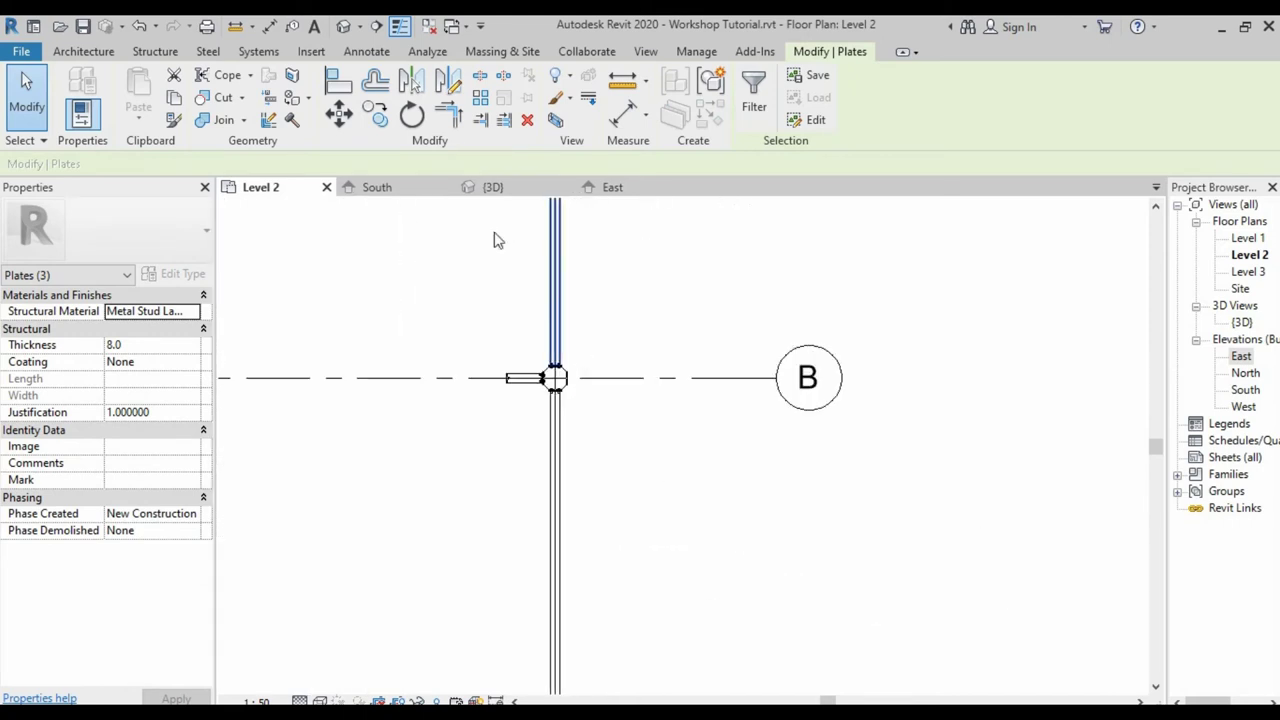
- Mirror copies of the three plates about grid line B onto the grid C connection
{"action": "left_click", "coordinate": [420, 88]}
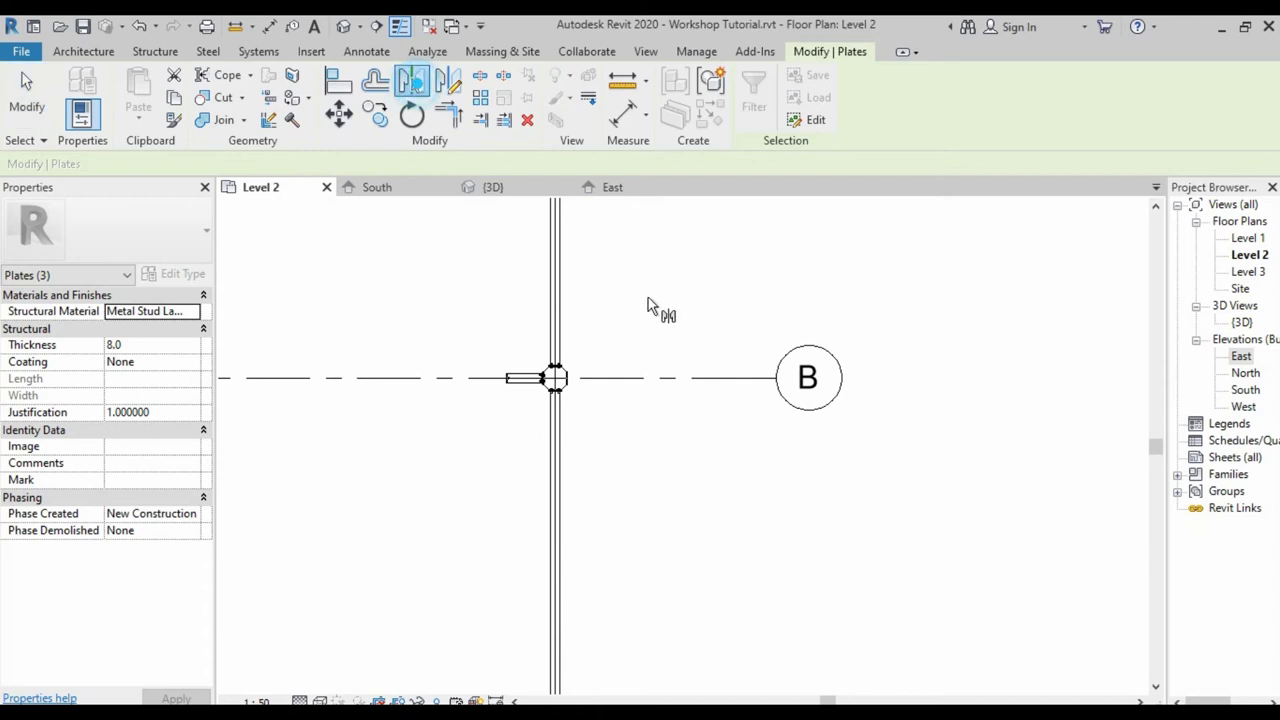
{"action": "left_click", "coordinate": [630, 380]}
{"action": "scroll", "coordinate": [632, 380], "scroll_direction": "down", "scroll_amount": 2}
{"action": "scroll", "coordinate": [617, 343], "scroll_direction": "down", "scroll_amount": 2}
{"action": "key", "text": "Escape"}
{"action": "scroll", "coordinate": [580, 300], "scroll_direction": "up", "scroll_amount": 3}
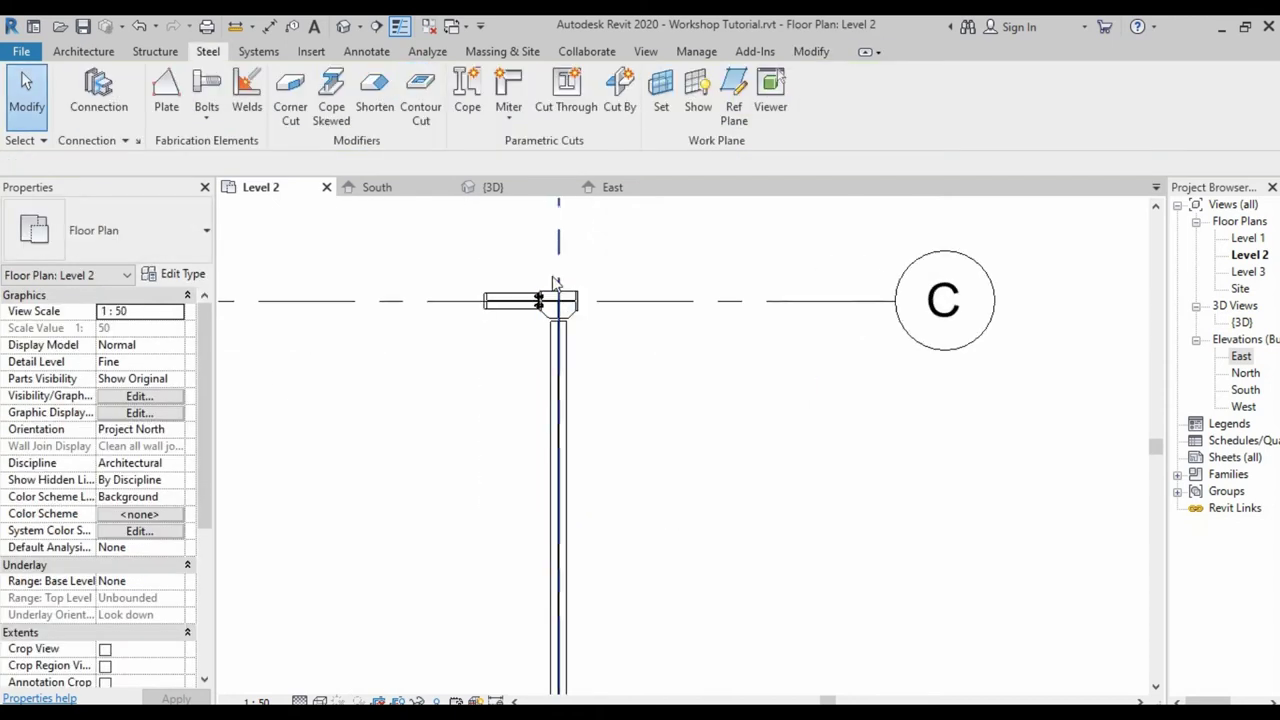
{"action": "scroll", "coordinate": [556, 290], "scroll_direction": "up", "scroll_amount": 1}
{"action": "scroll", "coordinate": [557, 300], "scroll_direction": "up", "scroll_amount": 1}
{"action": "scroll", "coordinate": [560, 317], "scroll_direction": "up", "scroll_amount": 1}
{"action": "scroll", "coordinate": [563, 325], "scroll_direction": "up", "scroll_amount": 1}
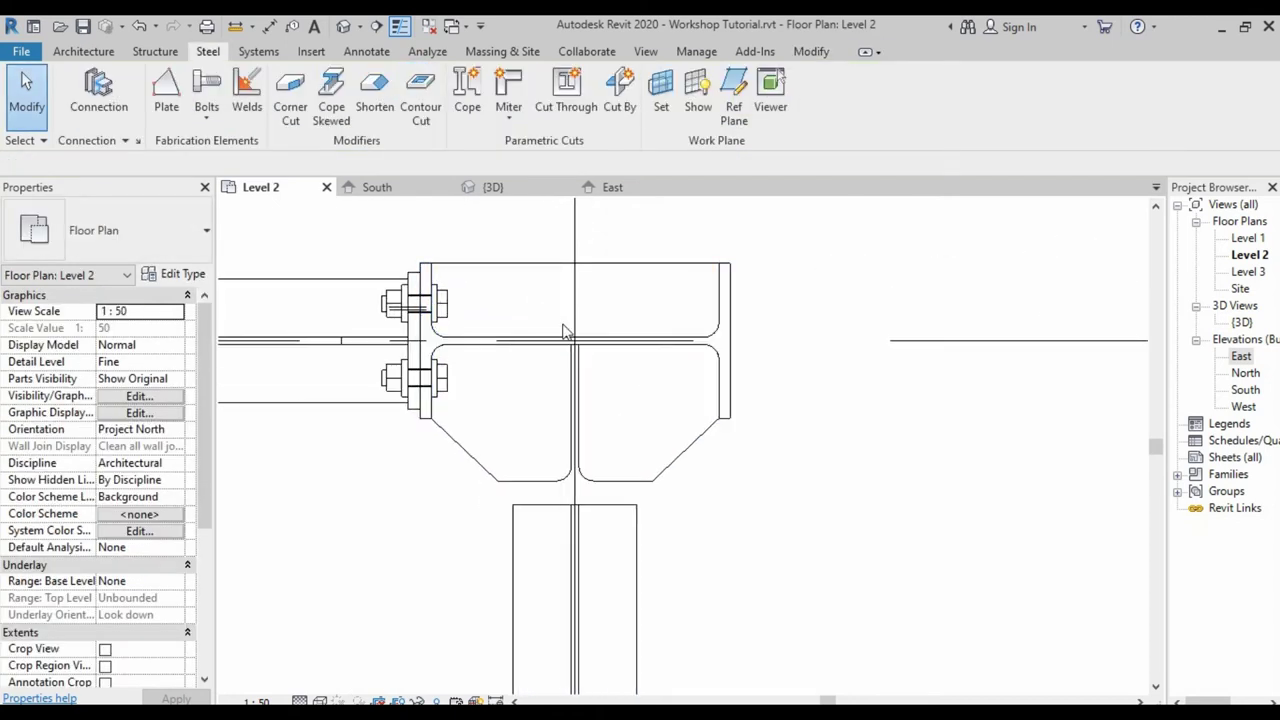
{"action": "scroll", "coordinate": [312, 243], "scroll_direction": "up", "scroll_amount": 1}
{"action": "scroll", "coordinate": [147, 90], "scroll_direction": "up", "scroll_amount": 1}
- Start a T125x125x6x9 structural column, rotate its preview diagonally, then cancel without placing it
{"action": "left_click", "coordinate": [135, 100]}
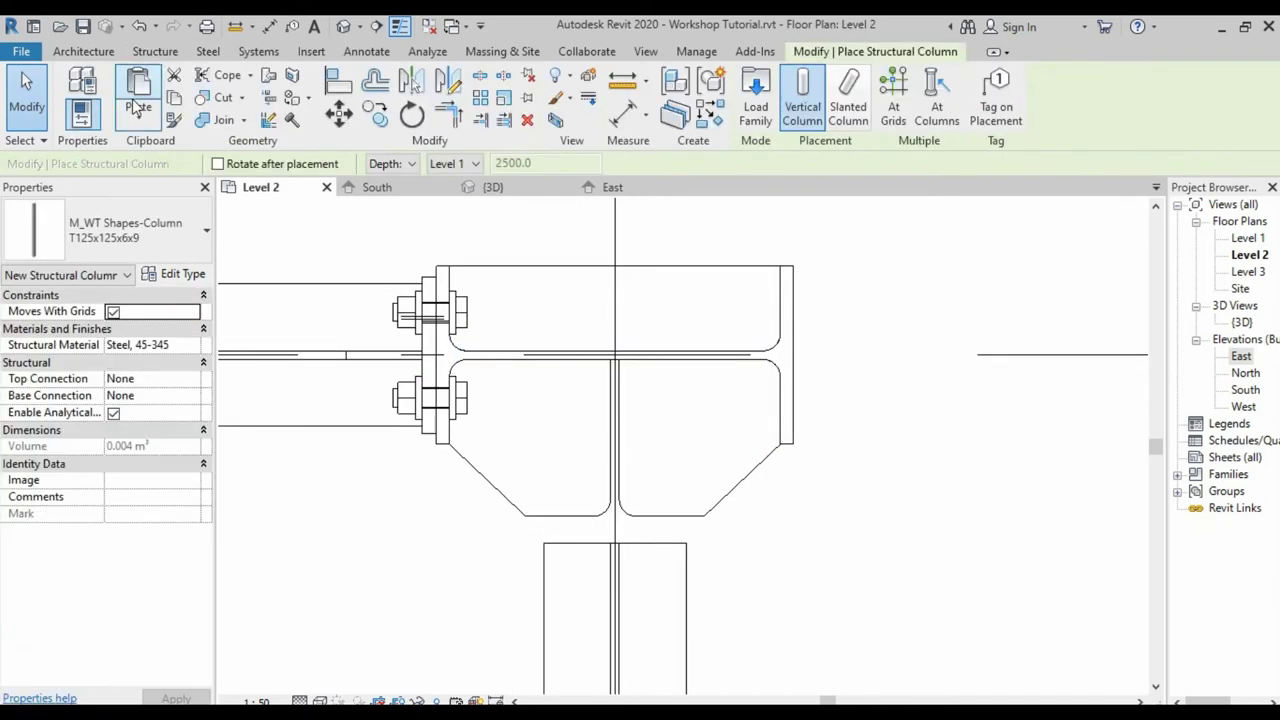
{"action": "left_click", "coordinate": [103, 230]}
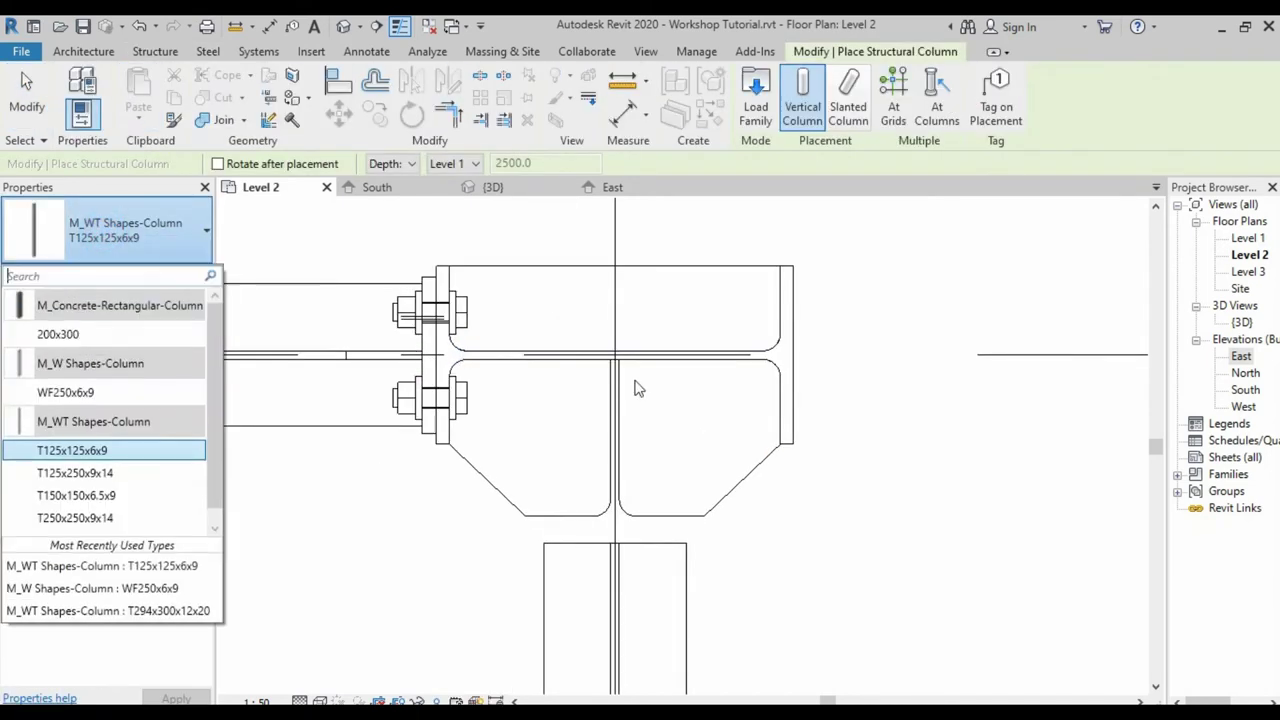
{"action": "left_click", "coordinate": [91, 453]}
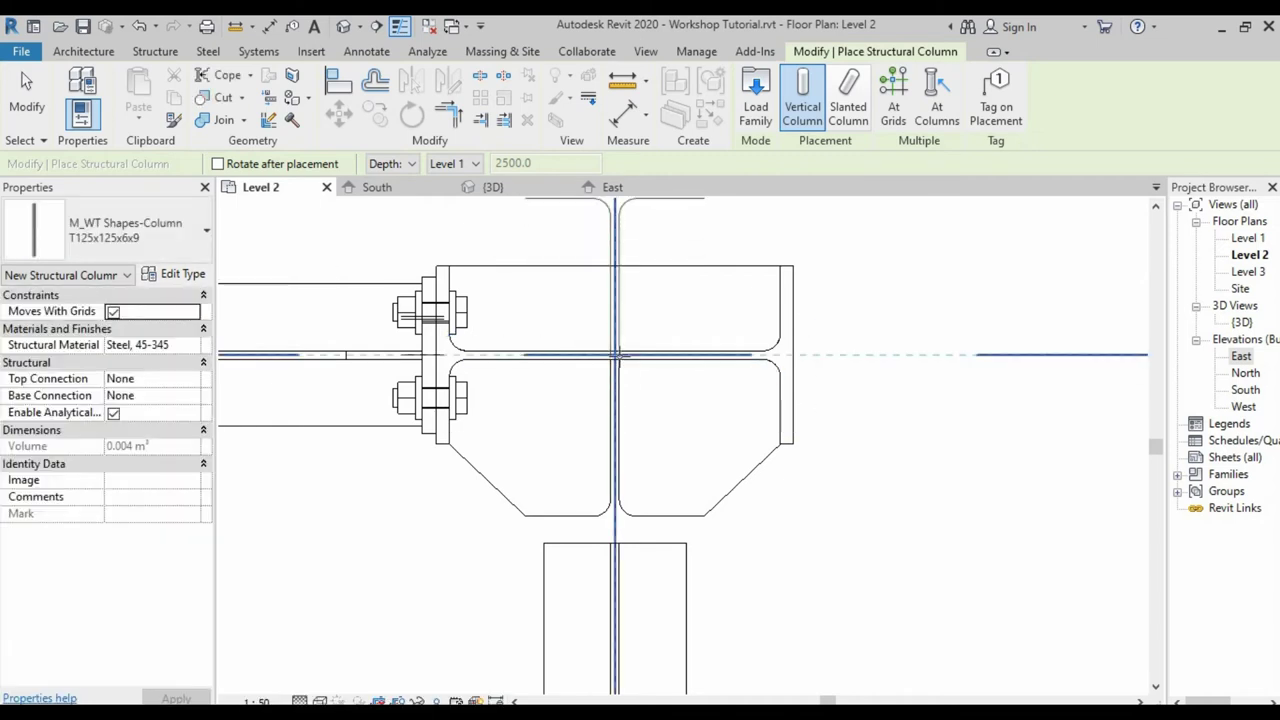
{"action": "scroll", "coordinate": [618, 390], "scroll_direction": "down", "scroll_amount": 1}
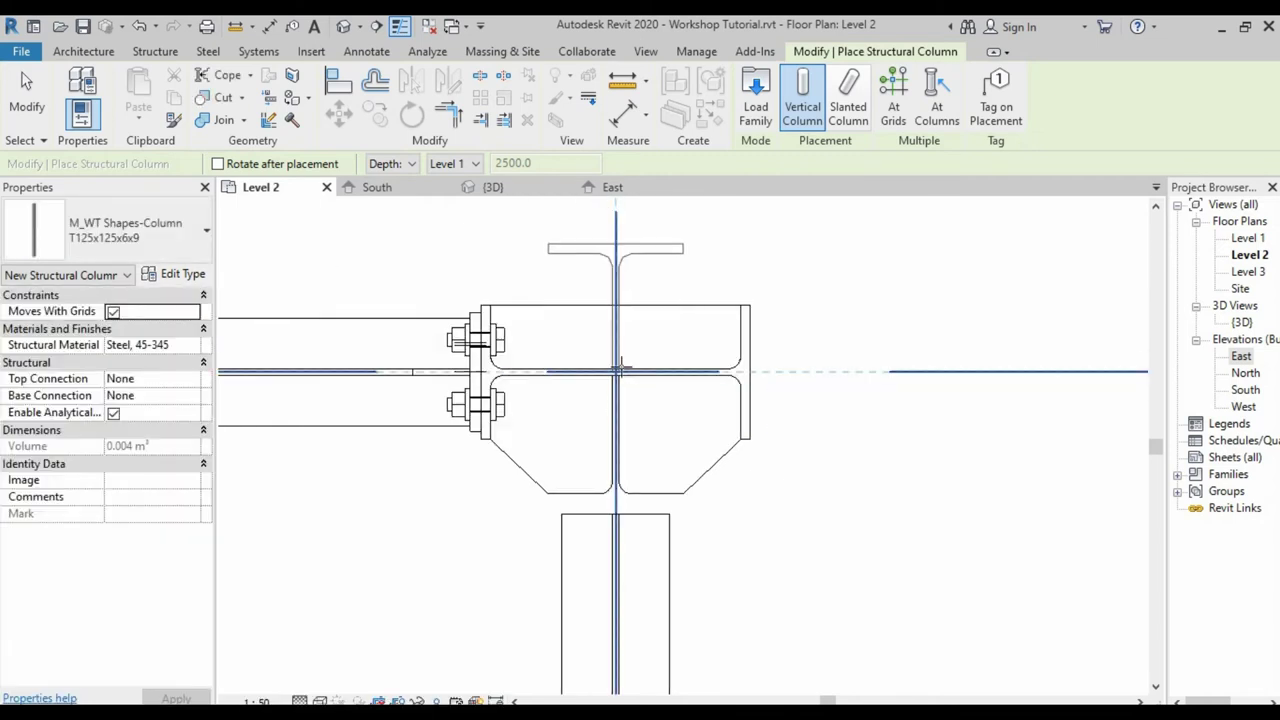
{"action": "key", "text": "space"}
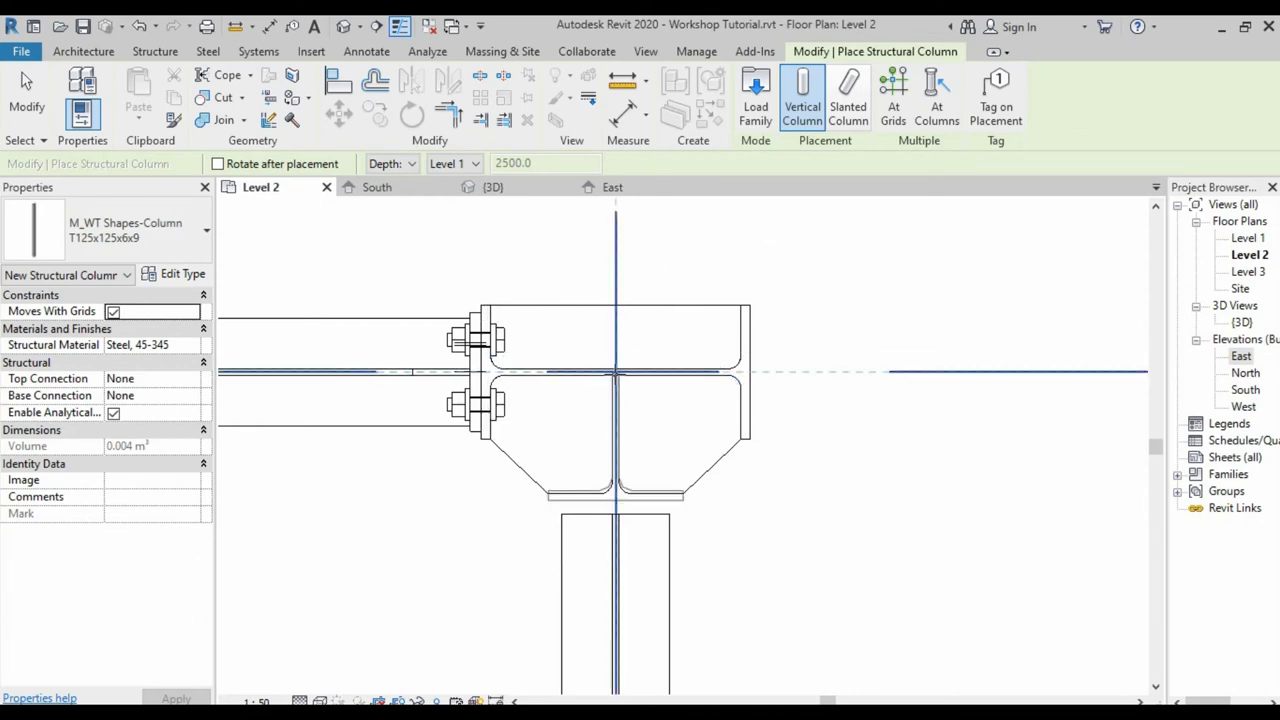
{"action": "scroll", "coordinate": [616, 374], "scroll_direction": "up", "scroll_amount": 2}
{"action": "scroll", "coordinate": [616, 374], "scroll_direction": "up", "scroll_amount": 1}
{"action": "scroll", "coordinate": [616, 375], "scroll_direction": "up", "scroll_amount": 1}
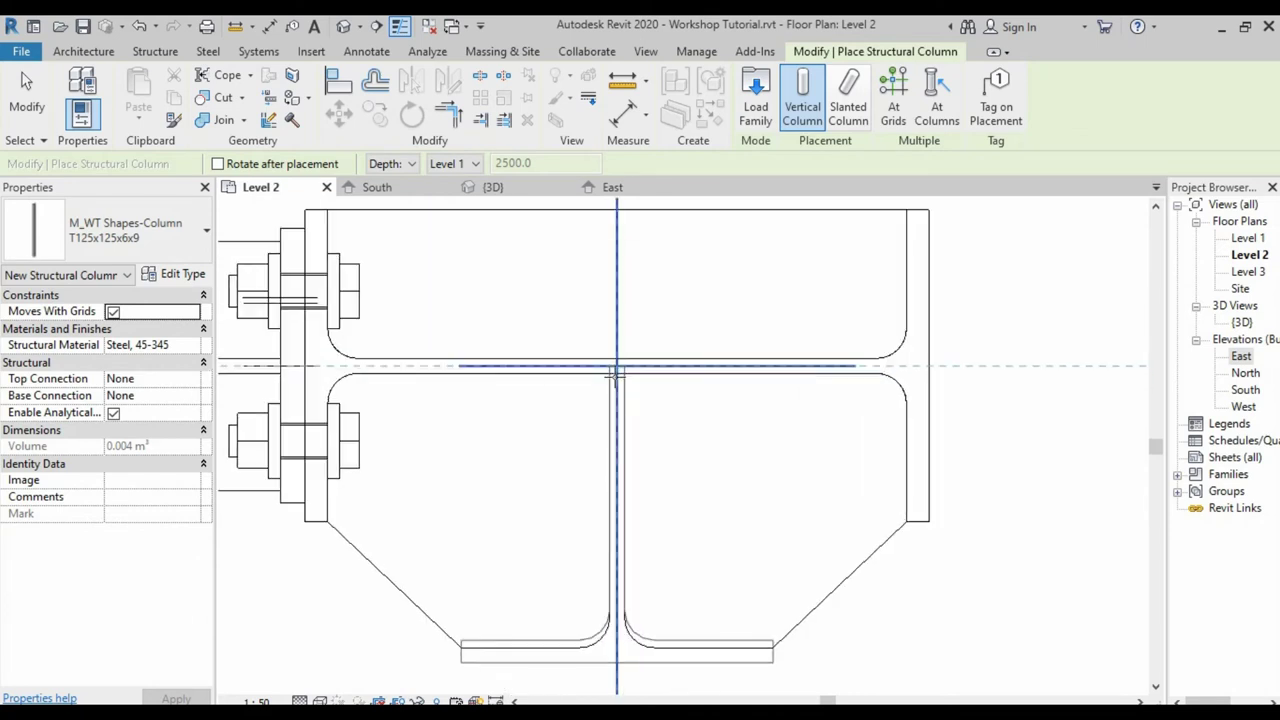
{"action": "scroll", "coordinate": [616, 376], "scroll_direction": "up", "scroll_amount": 1}
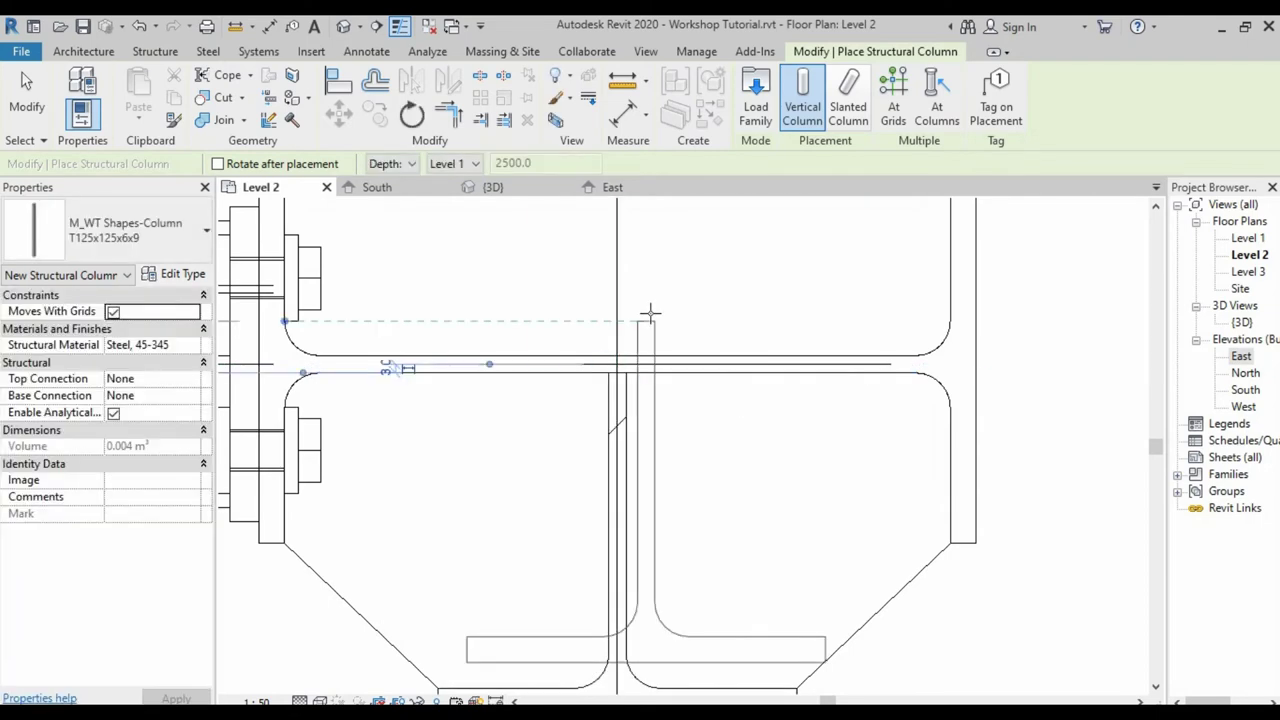
{"action": "scroll", "coordinate": [641, 313], "scroll_direction": "down", "scroll_amount": 2}
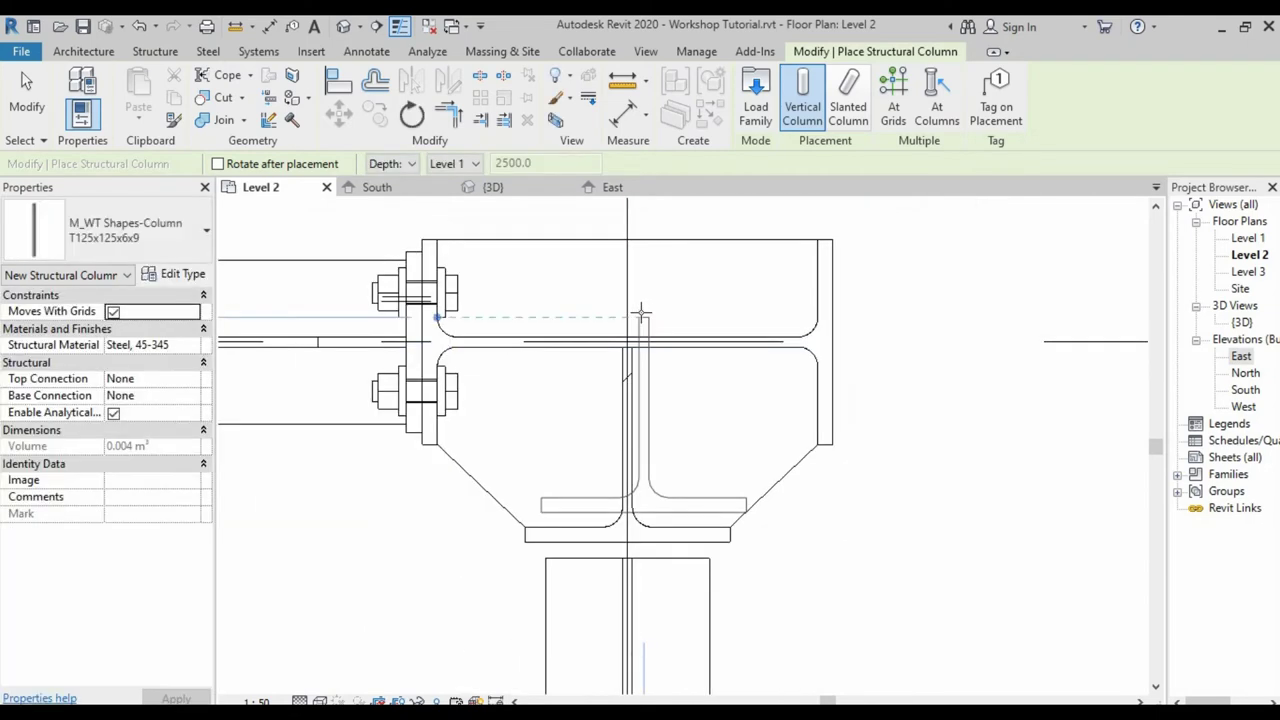
{"action": "key", "text": "Escape"}
- Zoom to the grid B connection and select its end plate
{"action": "scroll", "coordinate": [606, 309], "scroll_direction": "down", "scroll_amount": 2}
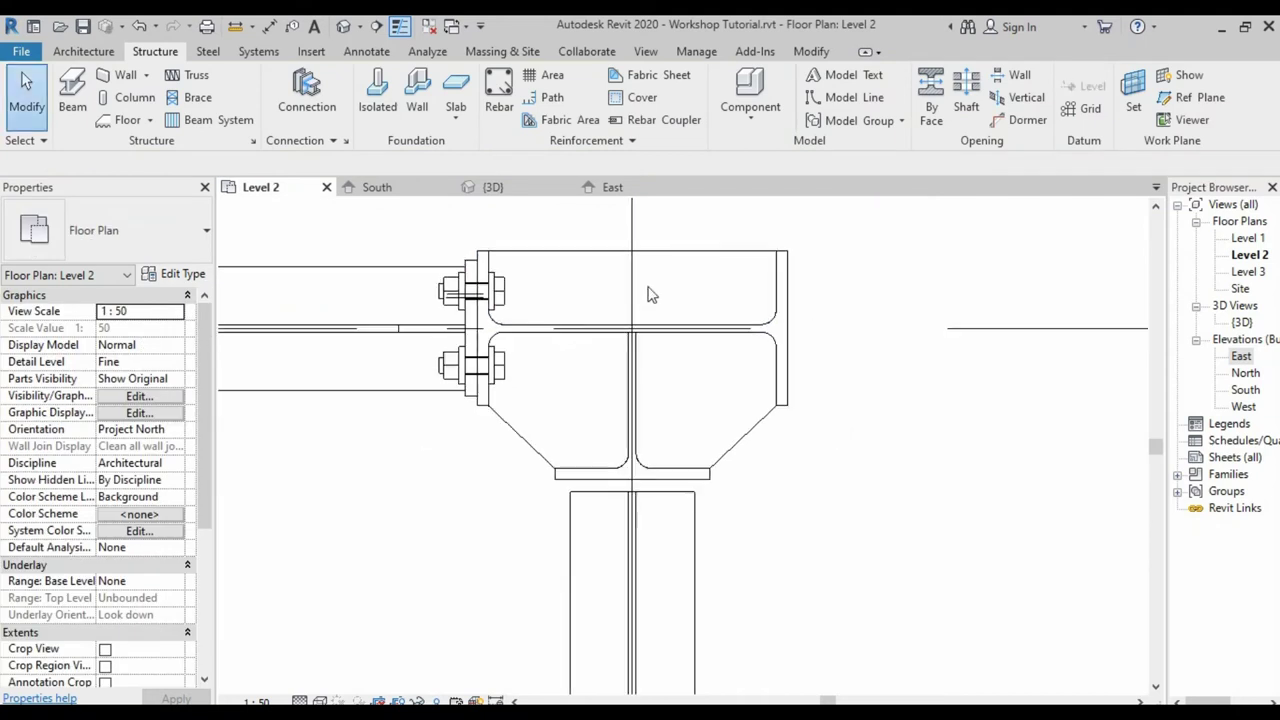
{"action": "scroll", "coordinate": [647, 289], "scroll_direction": "down", "scroll_amount": 2}
{"action": "scroll", "coordinate": [650, 280], "scroll_direction": "down", "scroll_amount": 1}
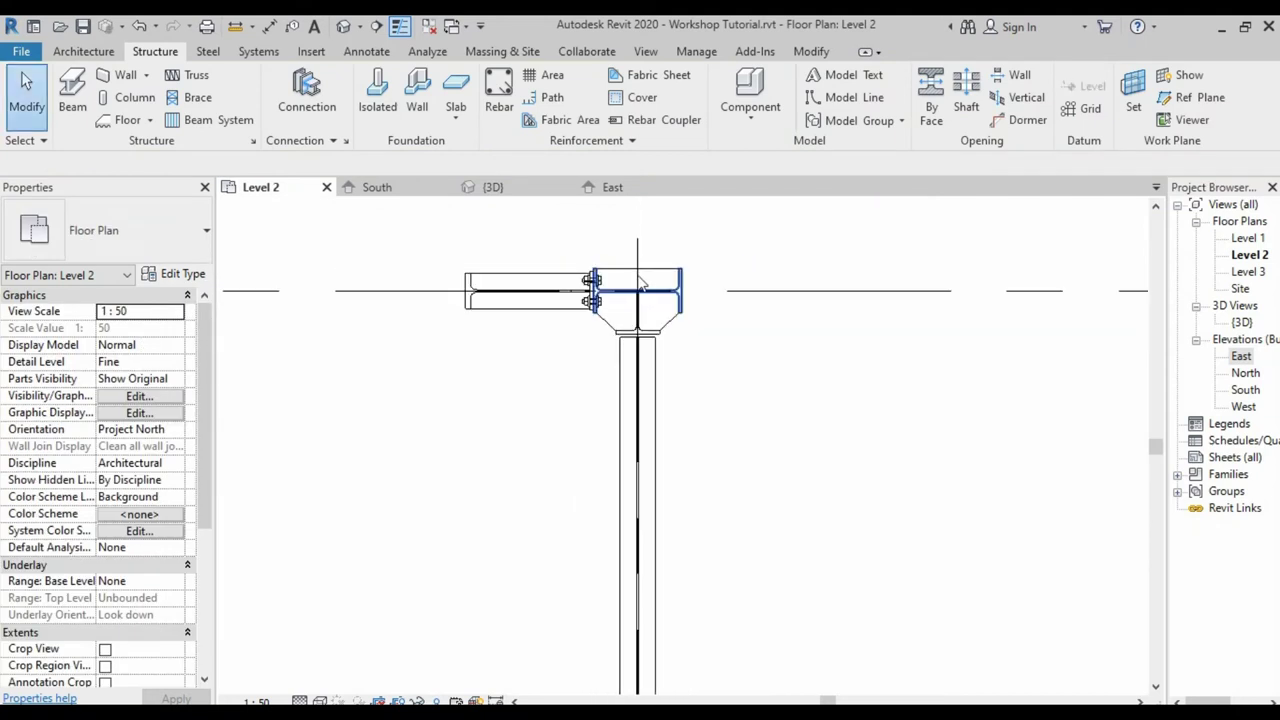
{"action": "scroll", "coordinate": [665, 245], "scroll_direction": "down", "scroll_amount": 1}
{"action": "scroll", "coordinate": [667, 253], "scroll_direction": "down", "scroll_amount": 1}
{"action": "scroll", "coordinate": [670, 320], "scroll_direction": "down", "scroll_amount": 2}
{"action": "scroll", "coordinate": [651, 429], "scroll_direction": "up", "scroll_amount": 2}
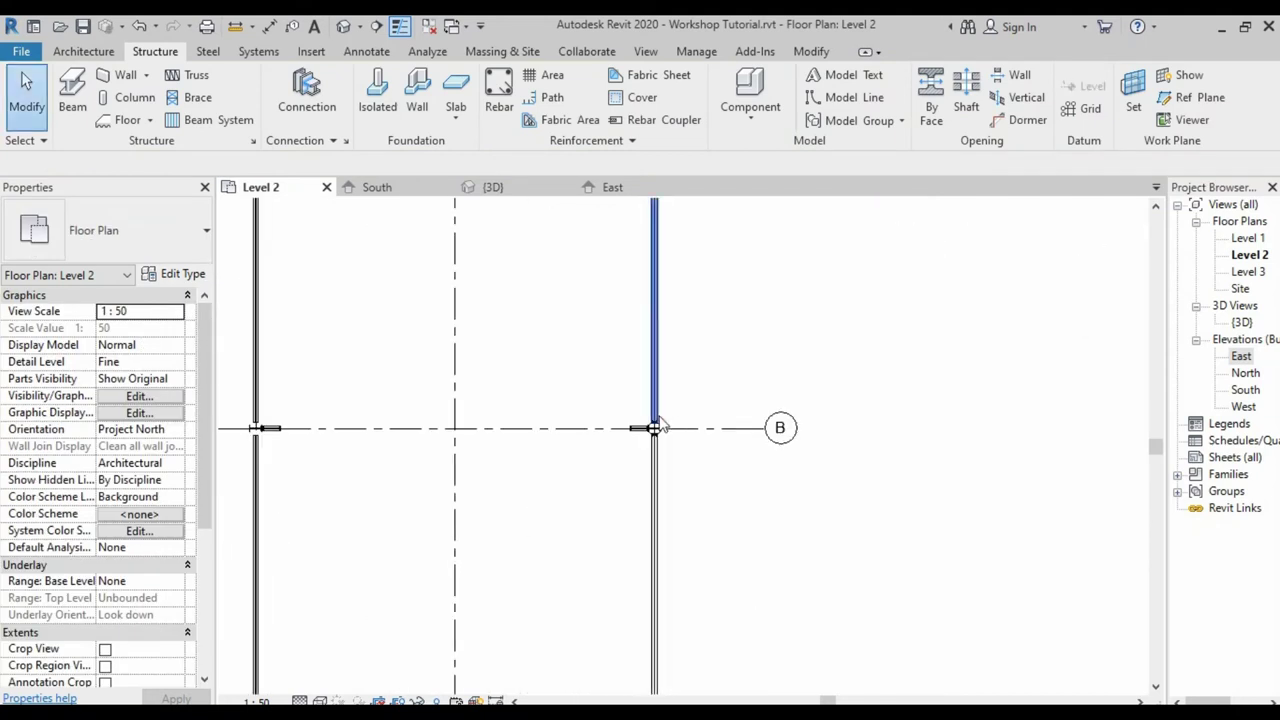
{"action": "scroll", "coordinate": [651, 440], "scroll_direction": "up", "scroll_amount": 3}
{"action": "scroll", "coordinate": [660, 440], "scroll_direction": "up", "scroll_amount": 2}
{"action": "scroll", "coordinate": [660, 445], "scroll_direction": "up", "scroll_amount": 4}
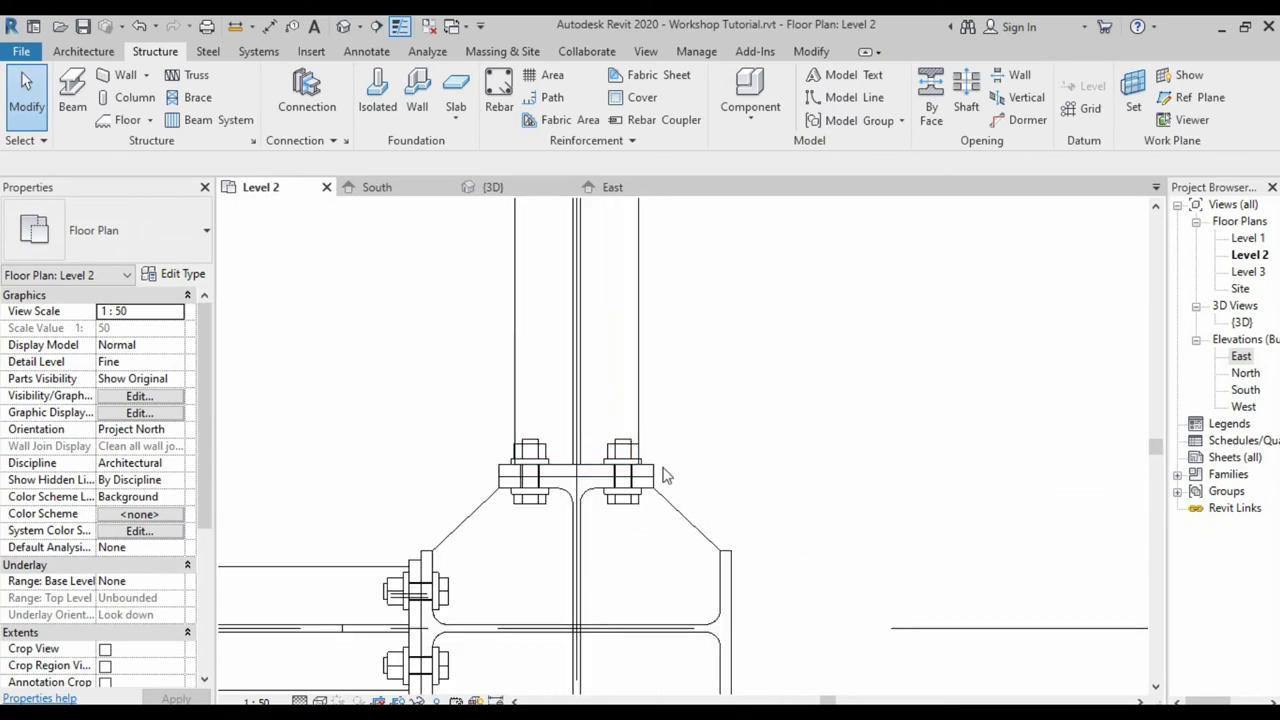
{"action": "left_click", "coordinate": [660, 470]}
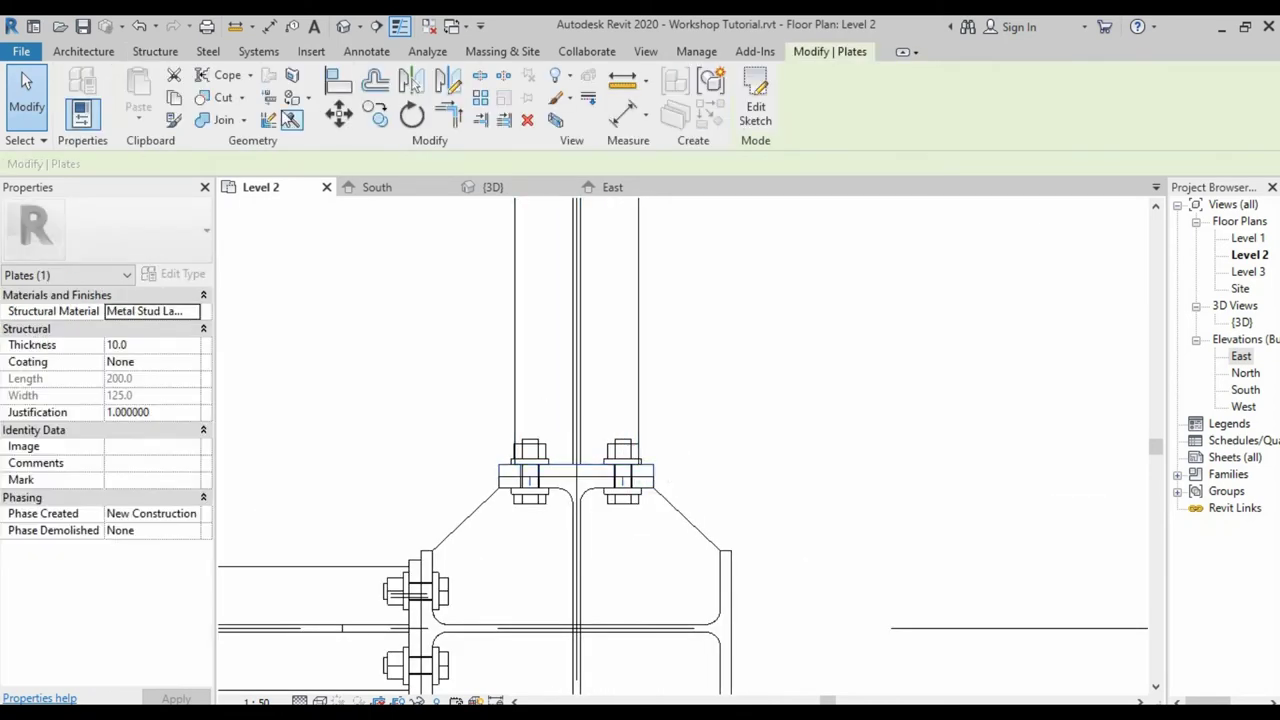
- Mirror a copy of the plate to grid C about a horizontal axis midway between grids B and C
{"action": "left_click", "coordinate": [447, 87]}
{"action": "scroll", "coordinate": [538, 497], "scroll_direction": "down", "scroll_amount": 2}
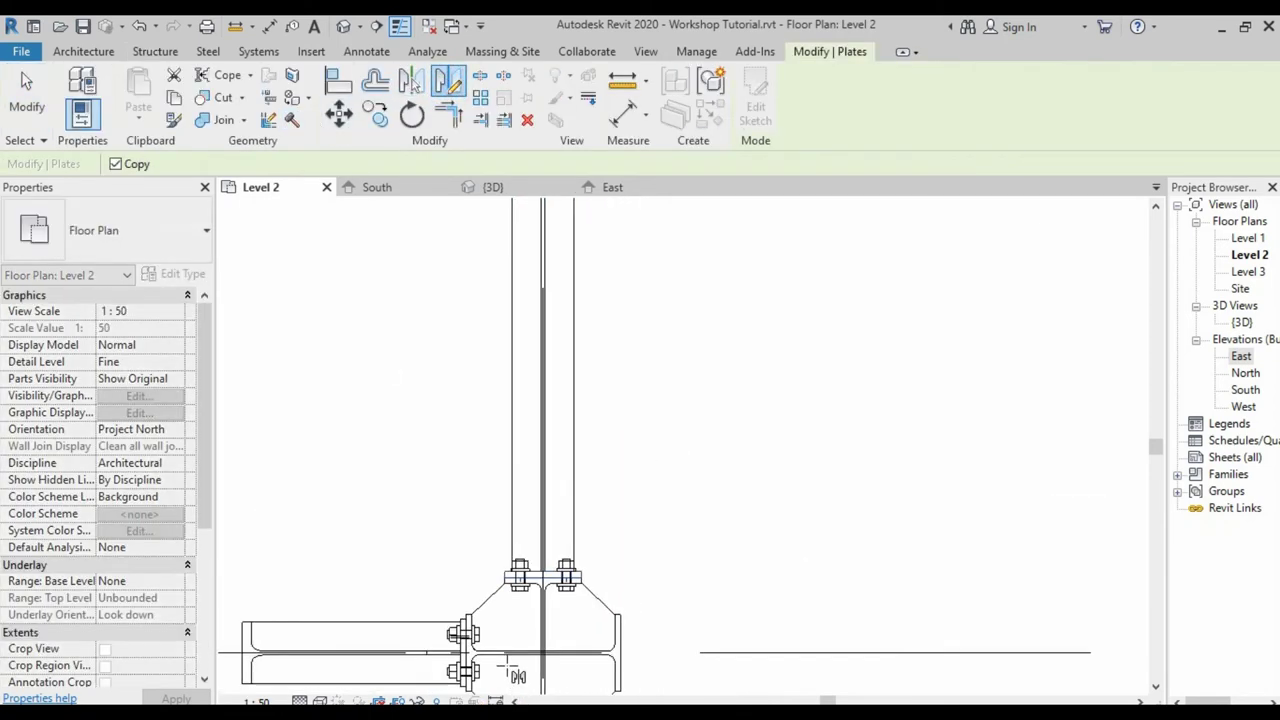
{"action": "scroll", "coordinate": [538, 497], "scroll_direction": "down", "scroll_amount": 2}
{"action": "scroll", "coordinate": [538, 497], "scroll_direction": "down", "scroll_amount": 1}
{"action": "scroll", "coordinate": [538, 497], "scroll_direction": "down", "scroll_amount": 2}
{"action": "scroll", "coordinate": [537, 494], "scroll_direction": "down", "scroll_amount": 1}
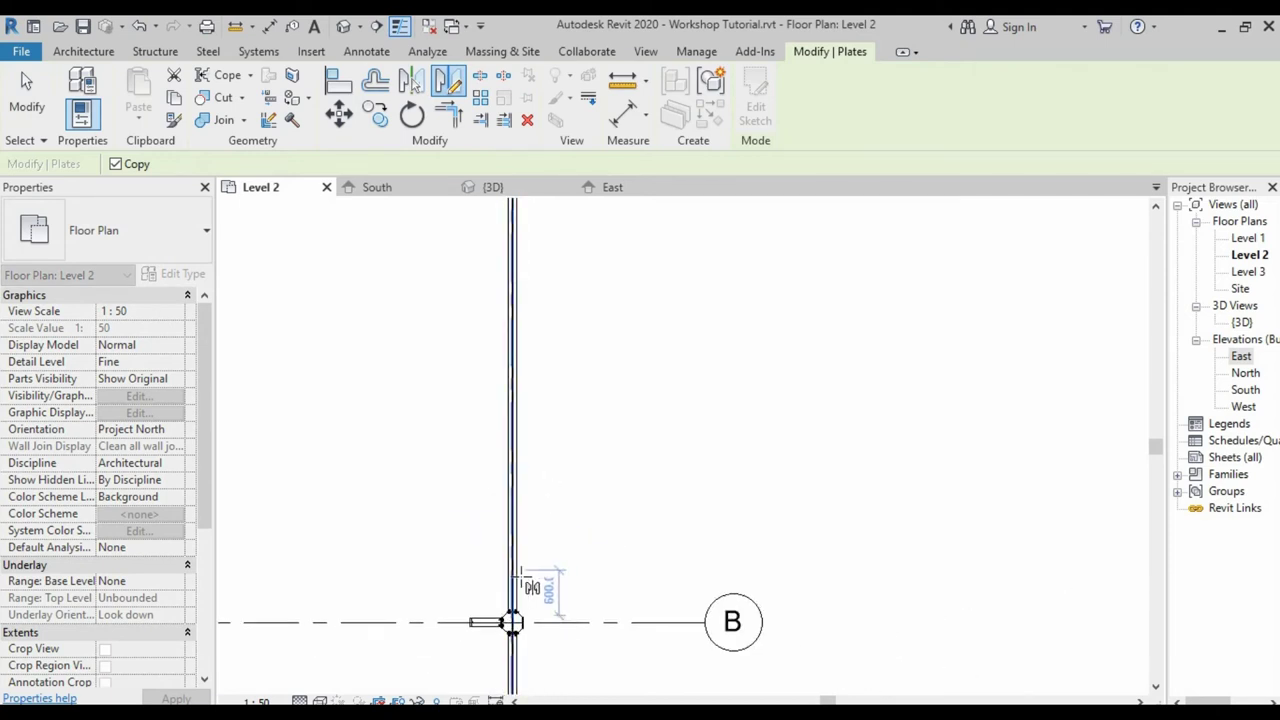
{"action": "scroll", "coordinate": [529, 586], "scroll_direction": "down", "scroll_amount": 1}
{"action": "scroll", "coordinate": [523, 489], "scroll_direction": "down", "scroll_amount": 1}
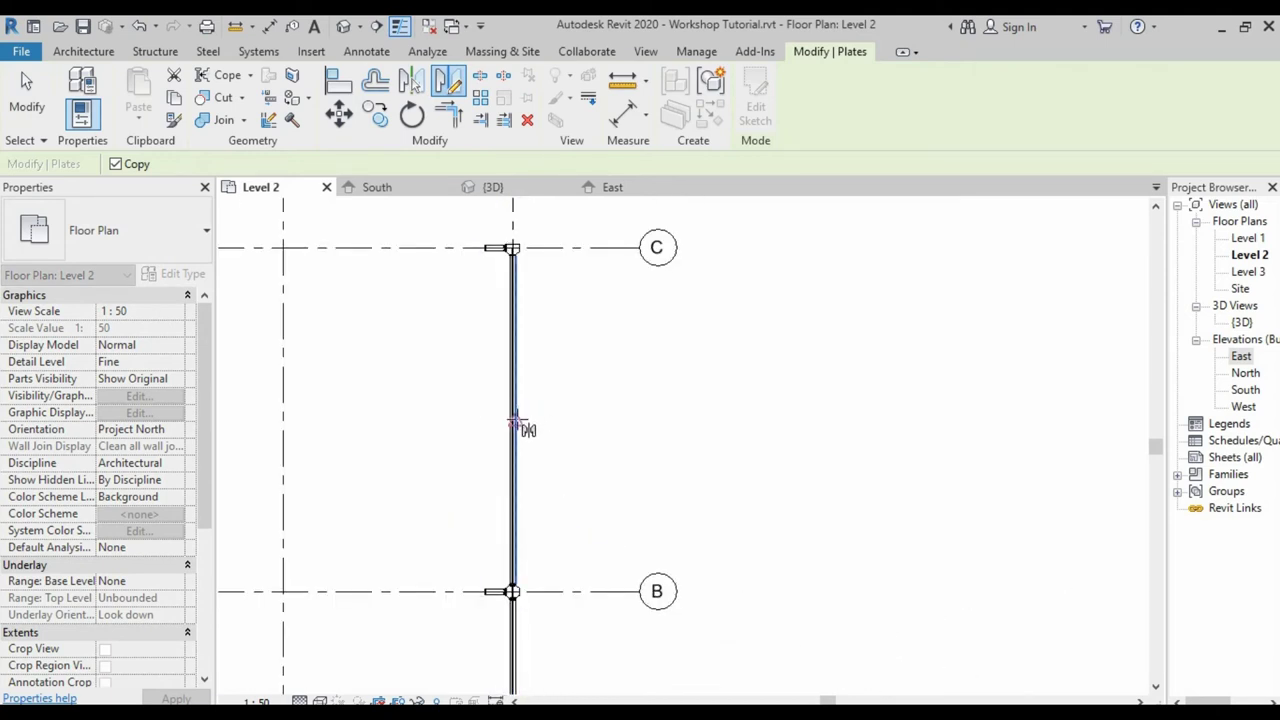
{"action": "left_click", "coordinate": [516, 420]}
{"action": "left_click", "coordinate": [600, 420]}
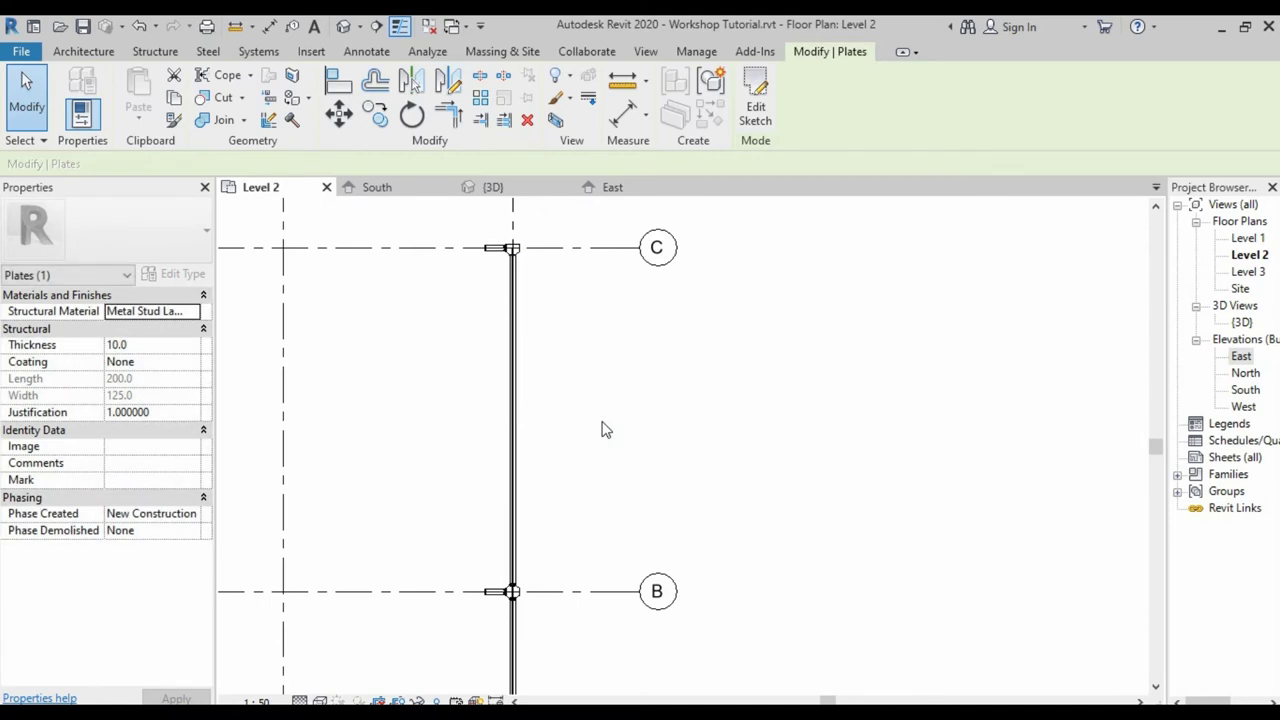
{"action": "scroll", "coordinate": [518, 630], "scroll_direction": "up", "scroll_amount": 2}
{"action": "scroll", "coordinate": [512, 570], "scroll_direction": "up", "scroll_amount": 2}
{"action": "scroll", "coordinate": [515, 510], "scroll_direction": "up", "scroll_amount": 1}
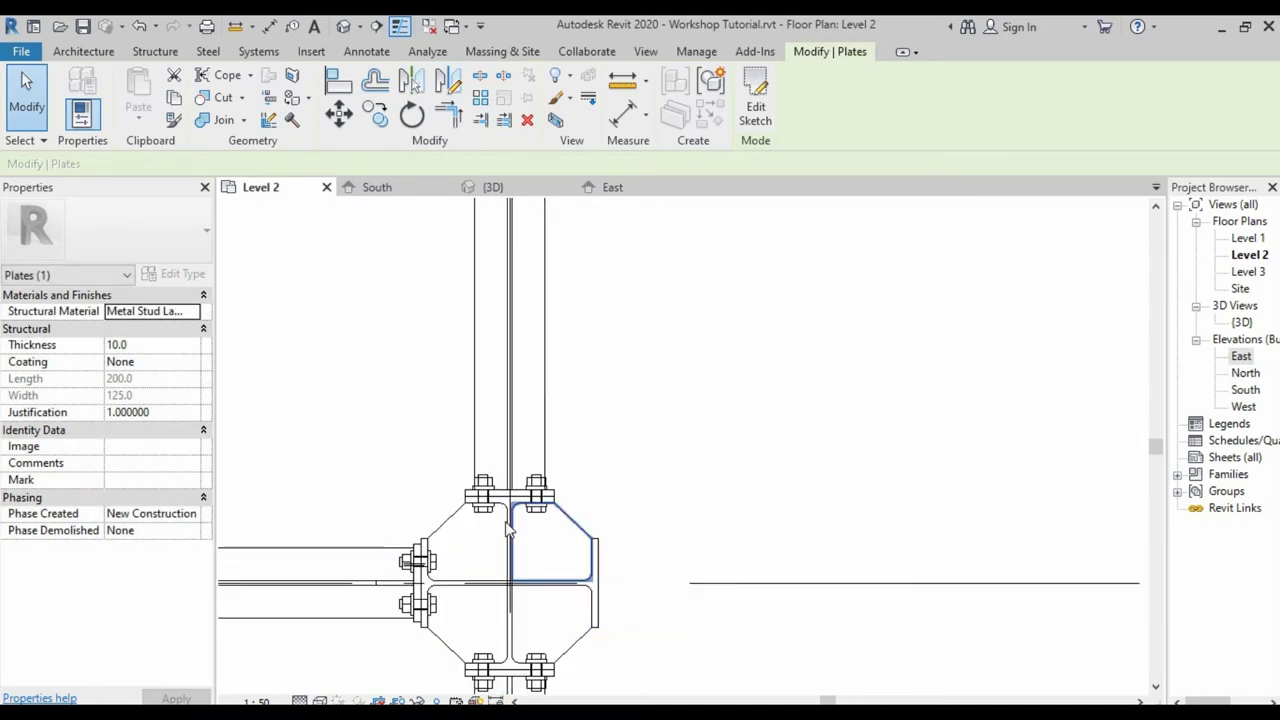
{"action": "scroll", "coordinate": [516, 507], "scroll_direction": "up", "scroll_amount": 1}
{"action": "left_click", "coordinate": [552, 478]}
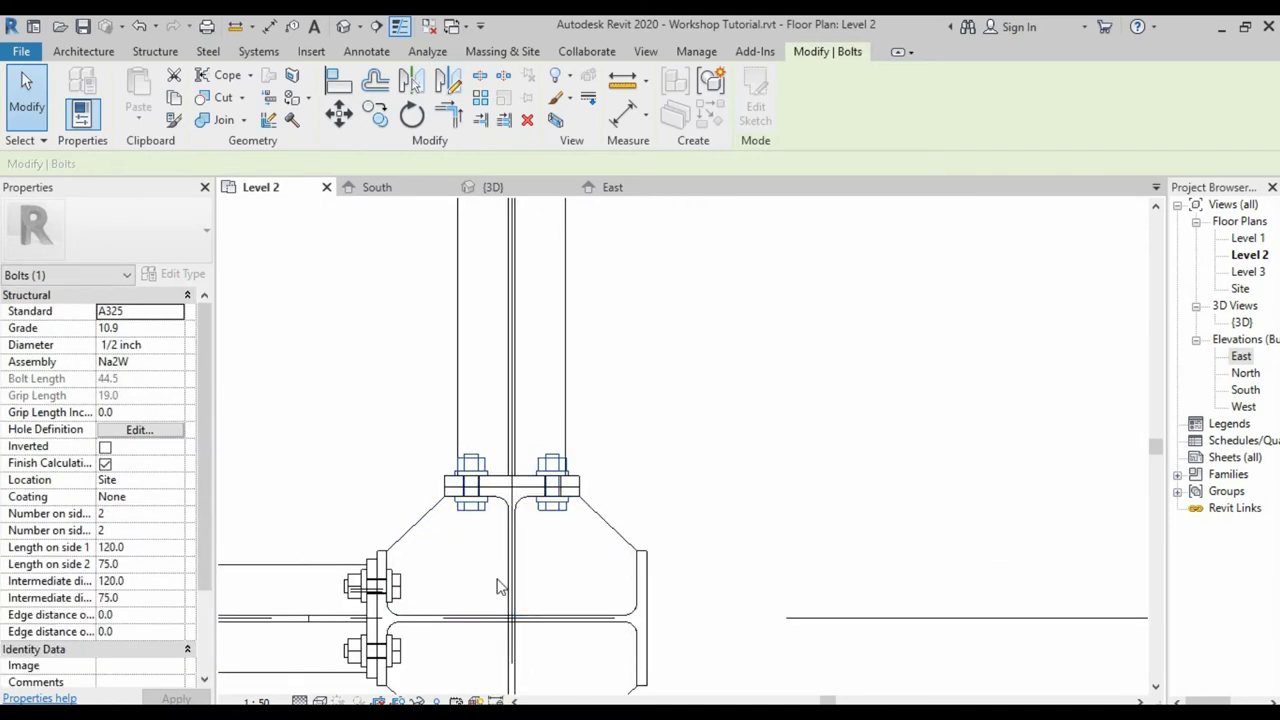
- Mirror a copy of the bolt group onto the grid C plate about the B–C midway axis
{"action": "scroll", "coordinate": [500, 588], "scroll_direction": "down", "scroll_amount": 4}
{"action": "scroll", "coordinate": [500, 590], "scroll_direction": "down", "scroll_amount": 2}
{"action": "scroll", "coordinate": [500, 588], "scroll_direction": "down", "scroll_amount": 1}
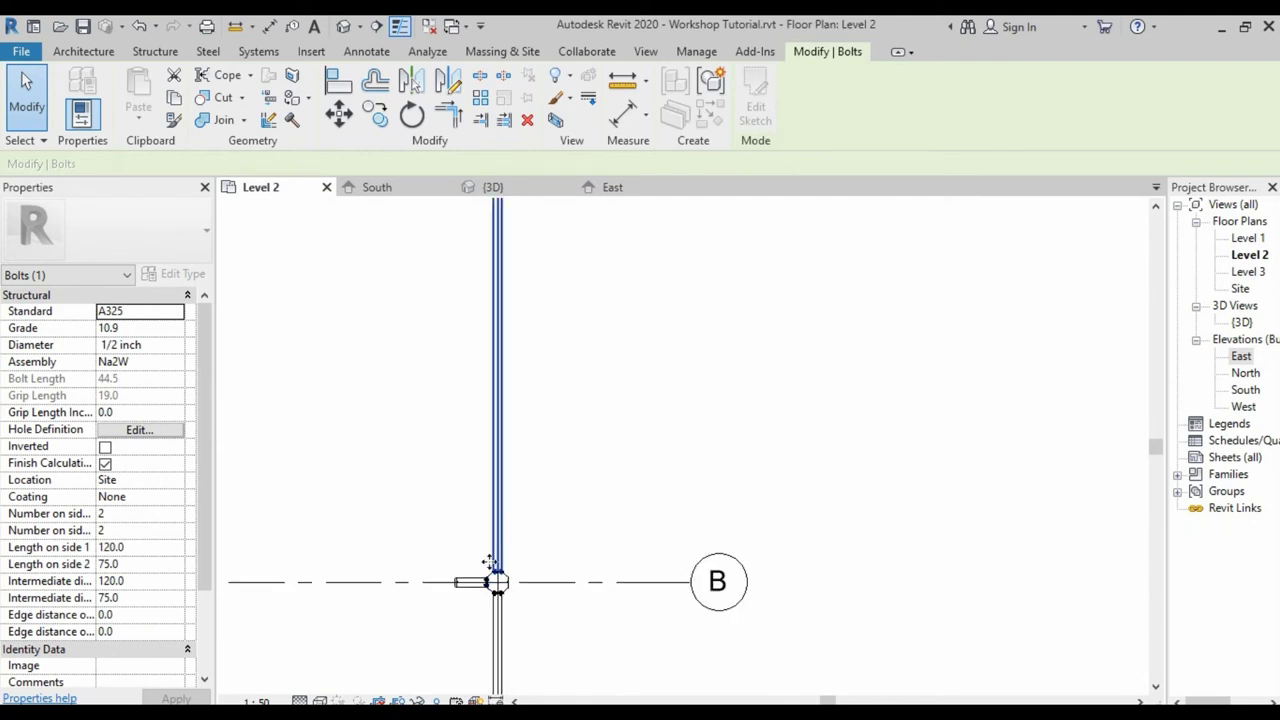
{"action": "scroll", "coordinate": [505, 310], "scroll_direction": "up", "scroll_amount": 1}
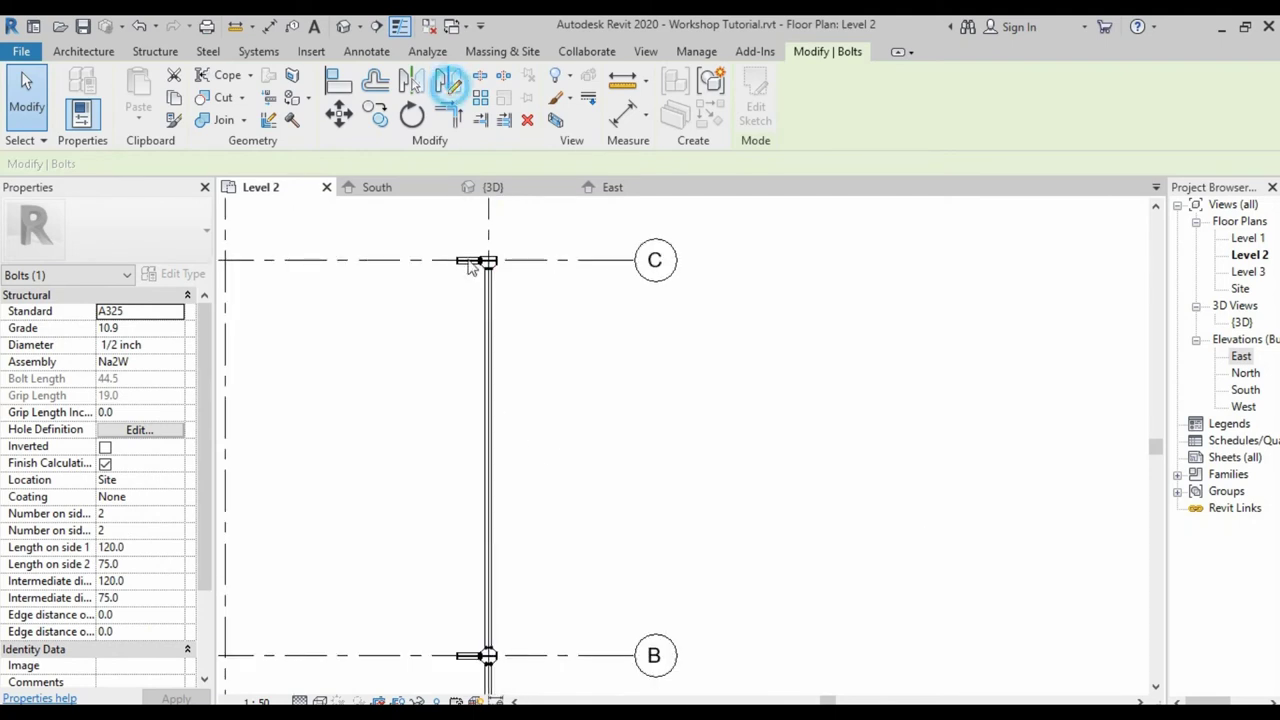
{"action": "key", "text": "m"}
{"action": "key", "text": "v"}
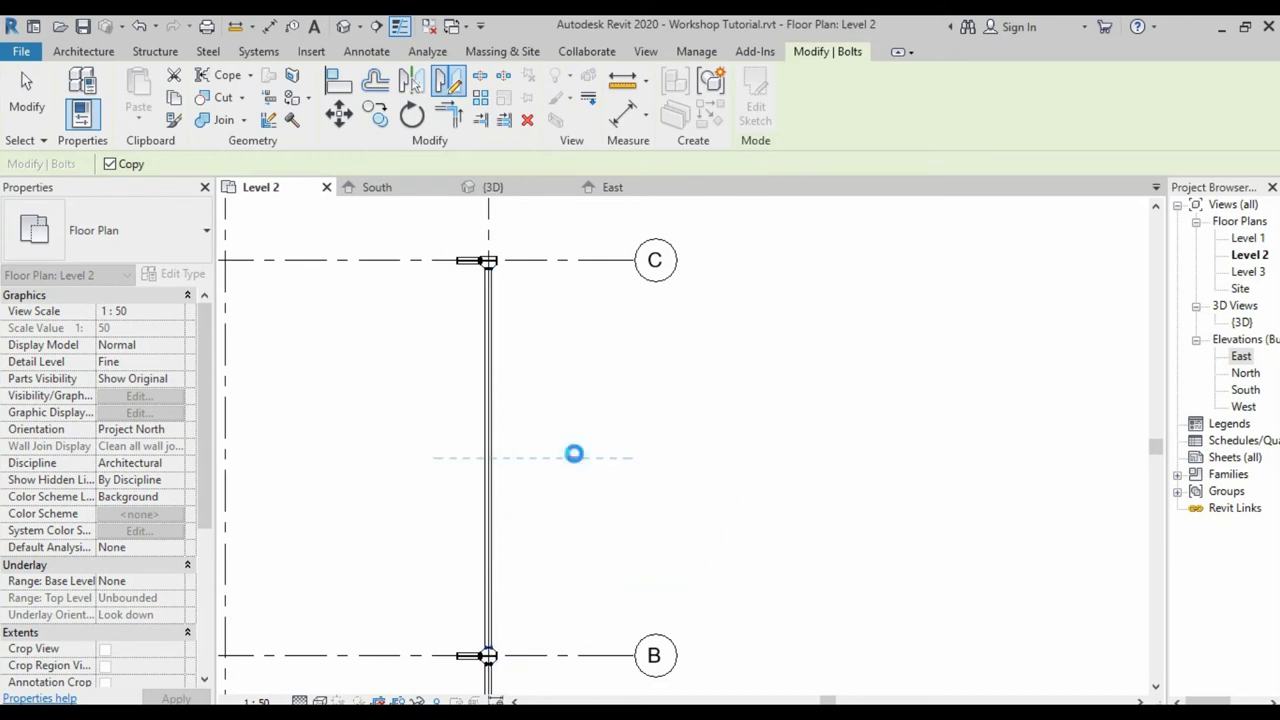
{"action": "key", "text": "Escape"}
{"action": "left_click", "coordinate": [486, 260]}
- Deselect the copied bolts and zoom out to show the whole grid
{"action": "scroll", "coordinate": [486, 280], "scroll_direction": "up", "scroll_amount": 2}
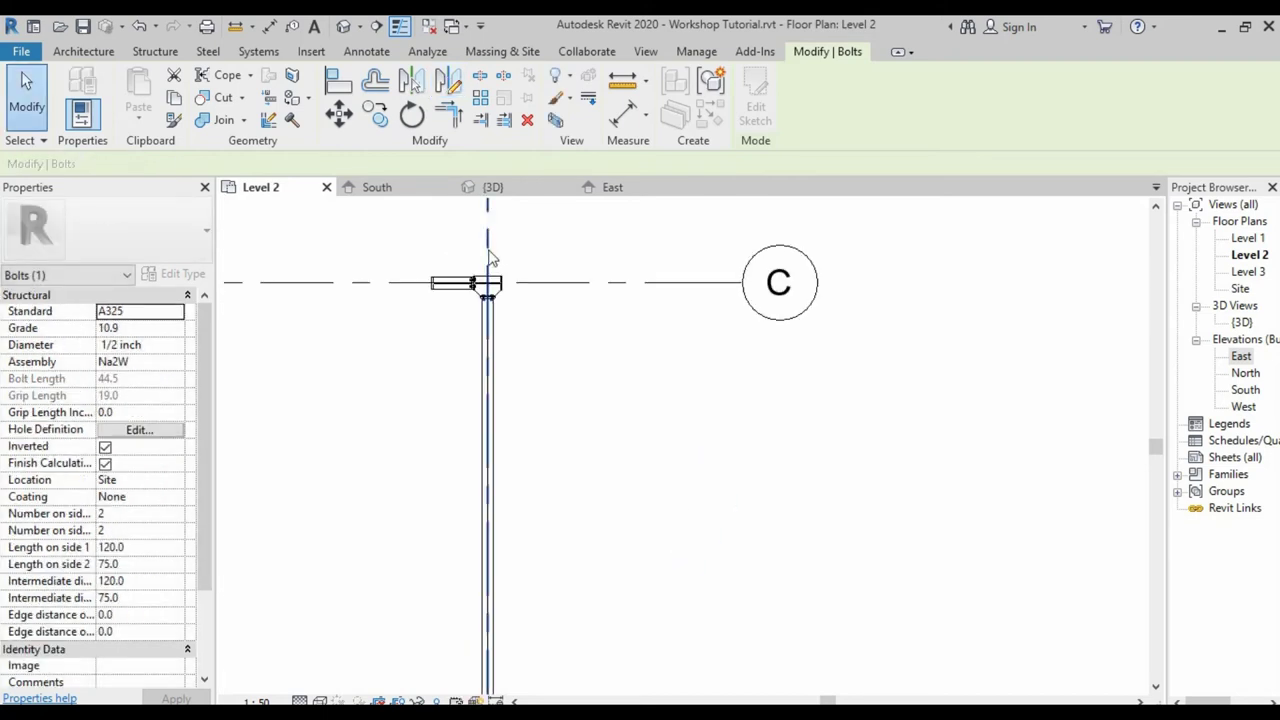
{"action": "scroll", "coordinate": [475, 305], "scroll_direction": "up", "scroll_amount": 2}
{"action": "scroll", "coordinate": [472, 303], "scroll_direction": "up", "scroll_amount": 3}
{"action": "scroll", "coordinate": [480, 330], "scroll_direction": "up", "scroll_amount": 1}
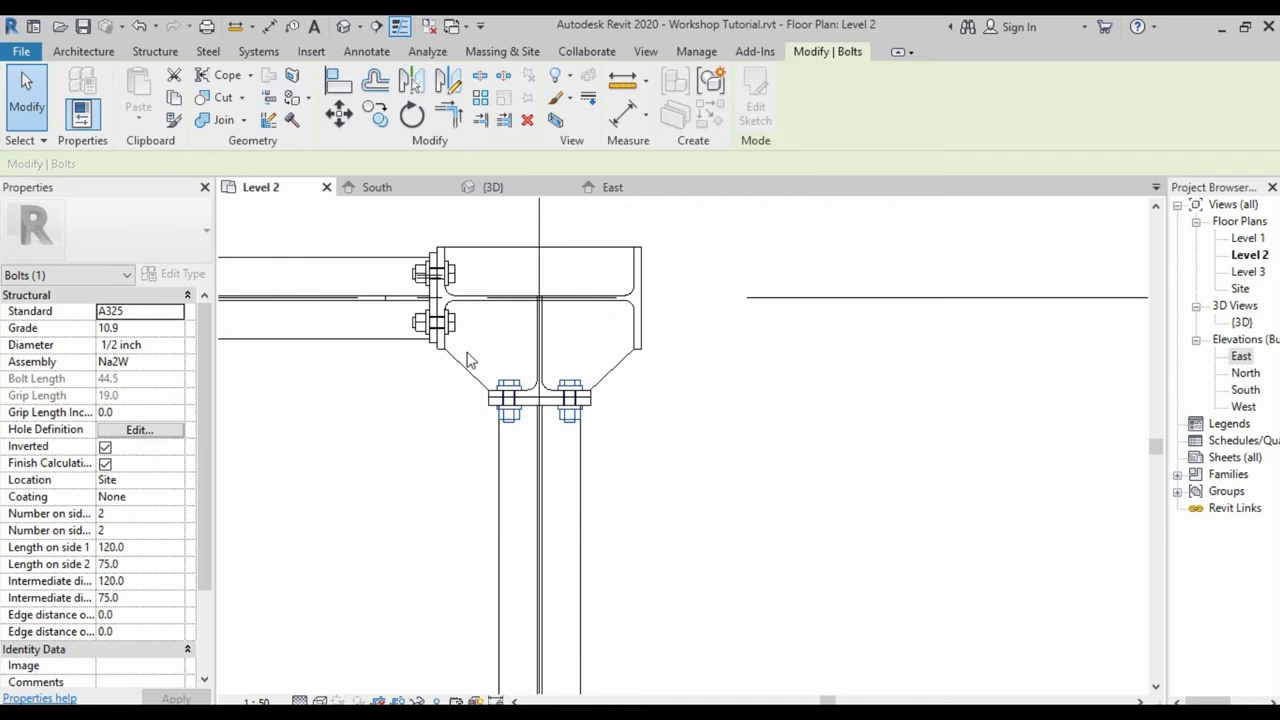
{"action": "scroll", "coordinate": [467, 360], "scroll_direction": "up", "scroll_amount": 1}
{"action": "key", "text": "Escape"}
{"action": "scroll", "coordinate": [480, 270], "scroll_direction": "down", "scroll_amount": 2}
{"action": "scroll", "coordinate": [600, 275], "scroll_direction": "down", "scroll_amount": 2}
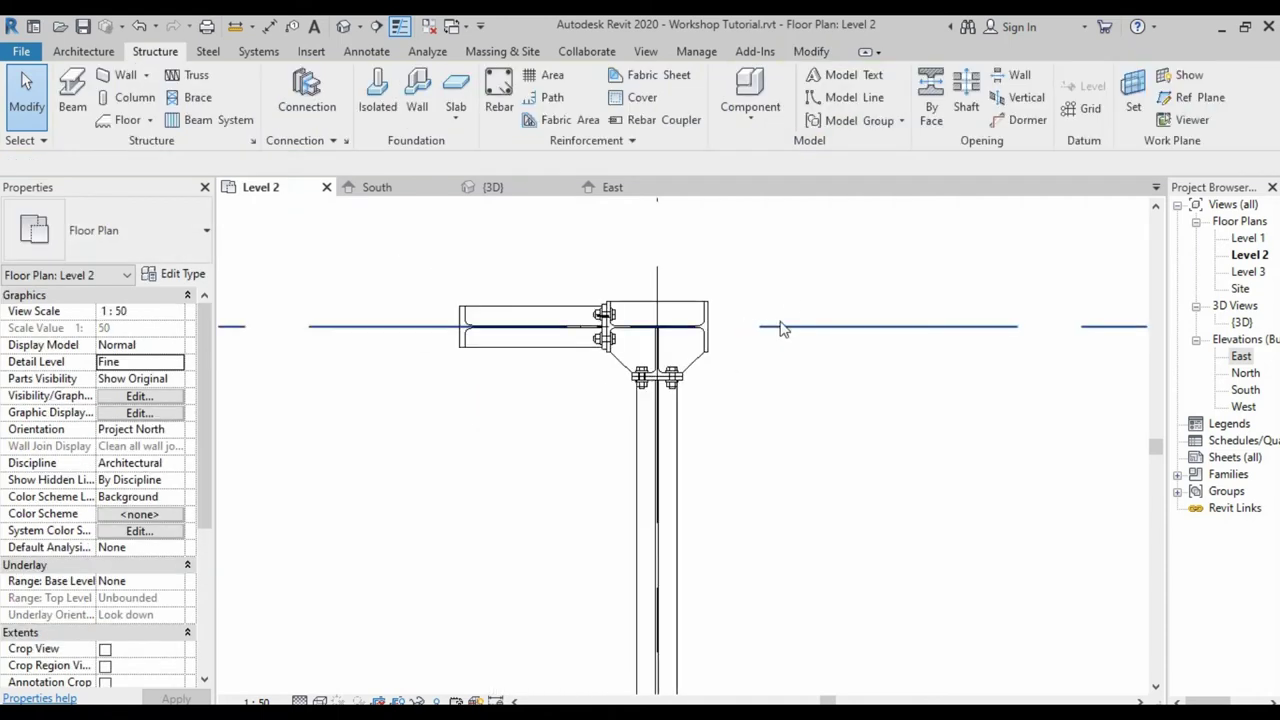
{"action": "scroll", "coordinate": [760, 277], "scroll_direction": "down", "scroll_amount": 2}
{"action": "scroll", "coordinate": [703, 278], "scroll_direction": "down", "scroll_amount": 1}
{"action": "scroll", "coordinate": [703, 280], "scroll_direction": "down", "scroll_amount": 2}
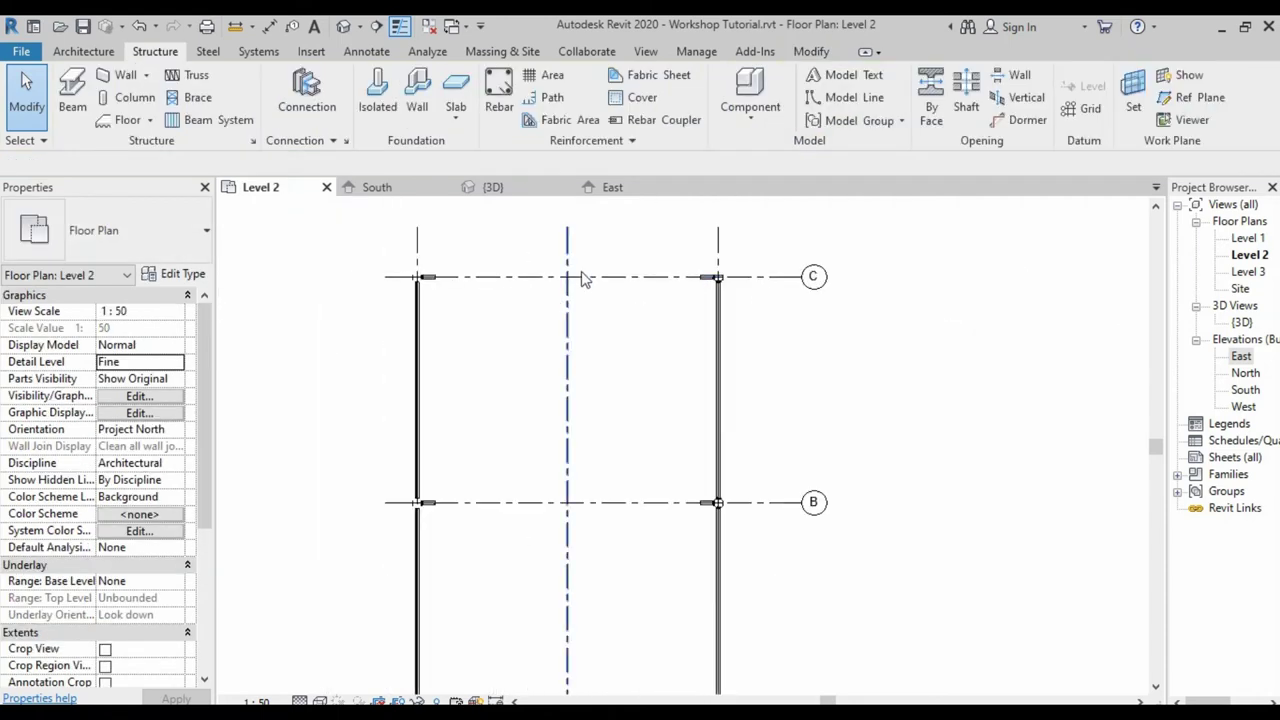
{"action": "scroll", "coordinate": [583, 279], "scroll_direction": "down", "scroll_amount": 2}
{"action": "scroll", "coordinate": [450, 448], "scroll_direction": "up", "scroll_amount": 1}
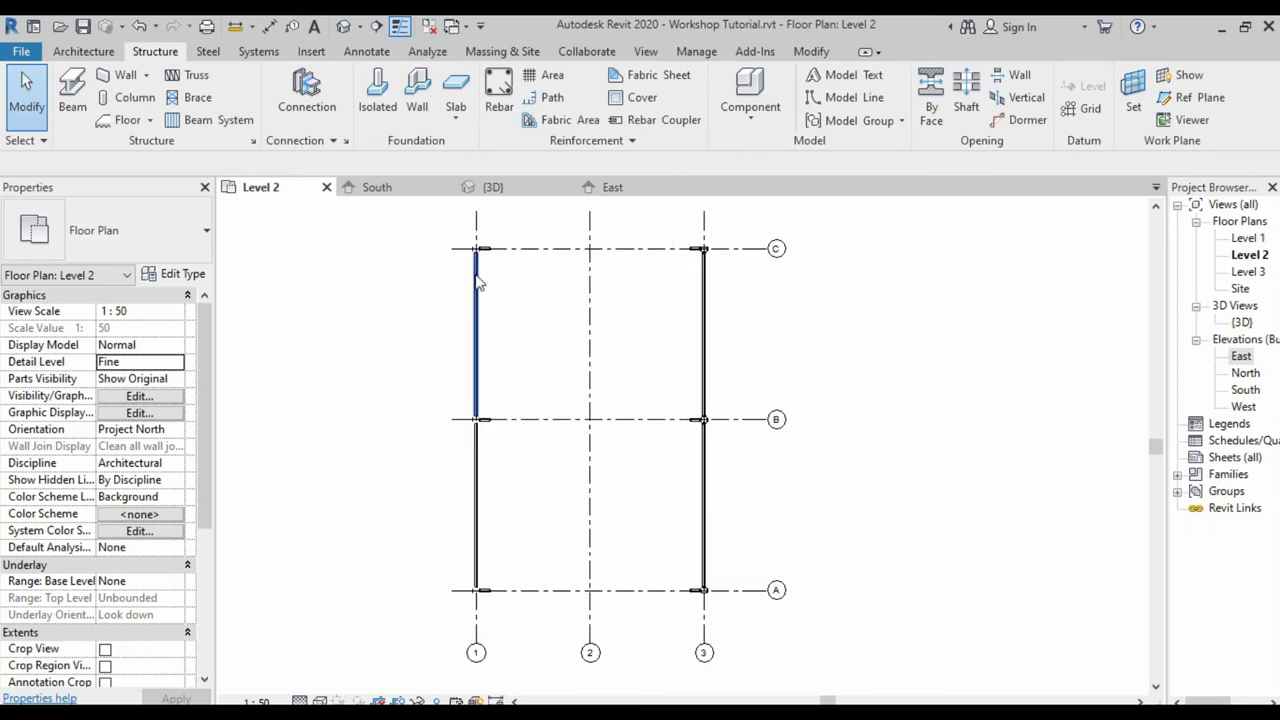
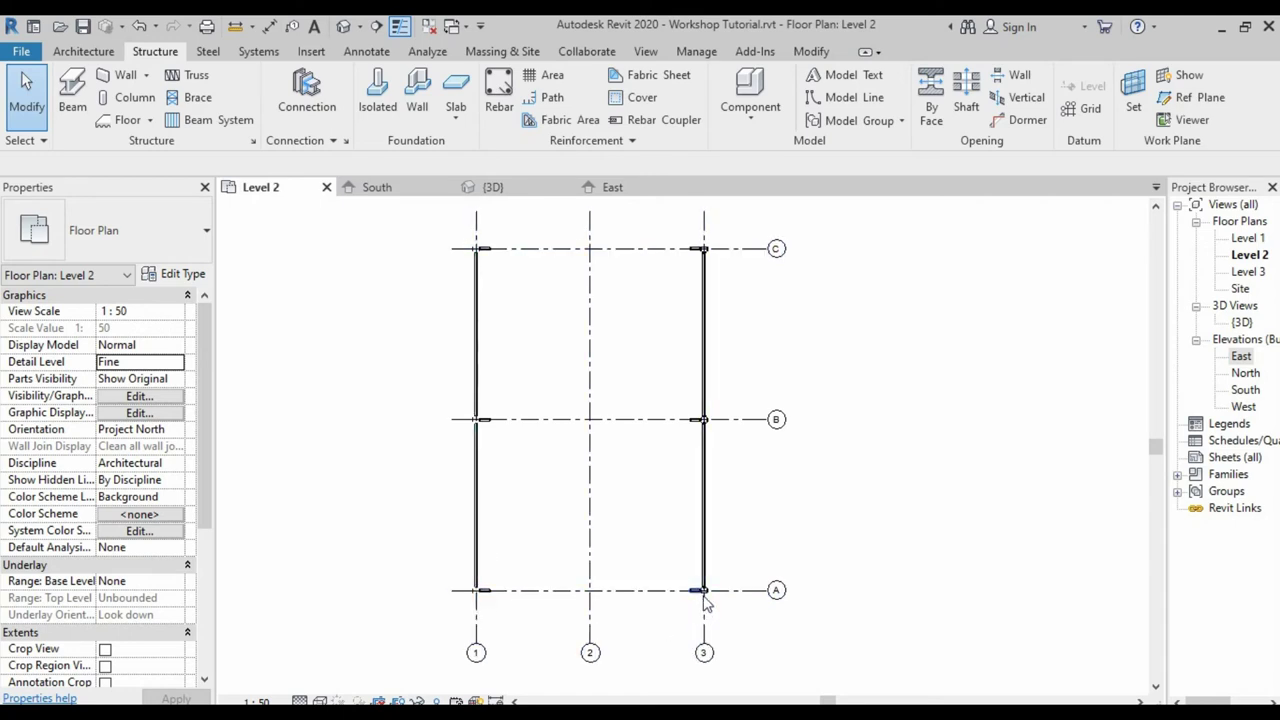
- Select the haunch gusset plates at the grid 3 knee connections, including those at grid C
{"action": "scroll", "coordinate": [705, 600], "scroll_direction": "up", "scroll_amount": 2}
{"action": "scroll", "coordinate": [708, 586], "scroll_direction": "up", "scroll_amount": 3}
{"action": "scroll", "coordinate": [720, 608], "scroll_direction": "up", "scroll_amount": 2}
{"action": "scroll", "coordinate": [703, 586], "scroll_direction": "up", "scroll_amount": 3}
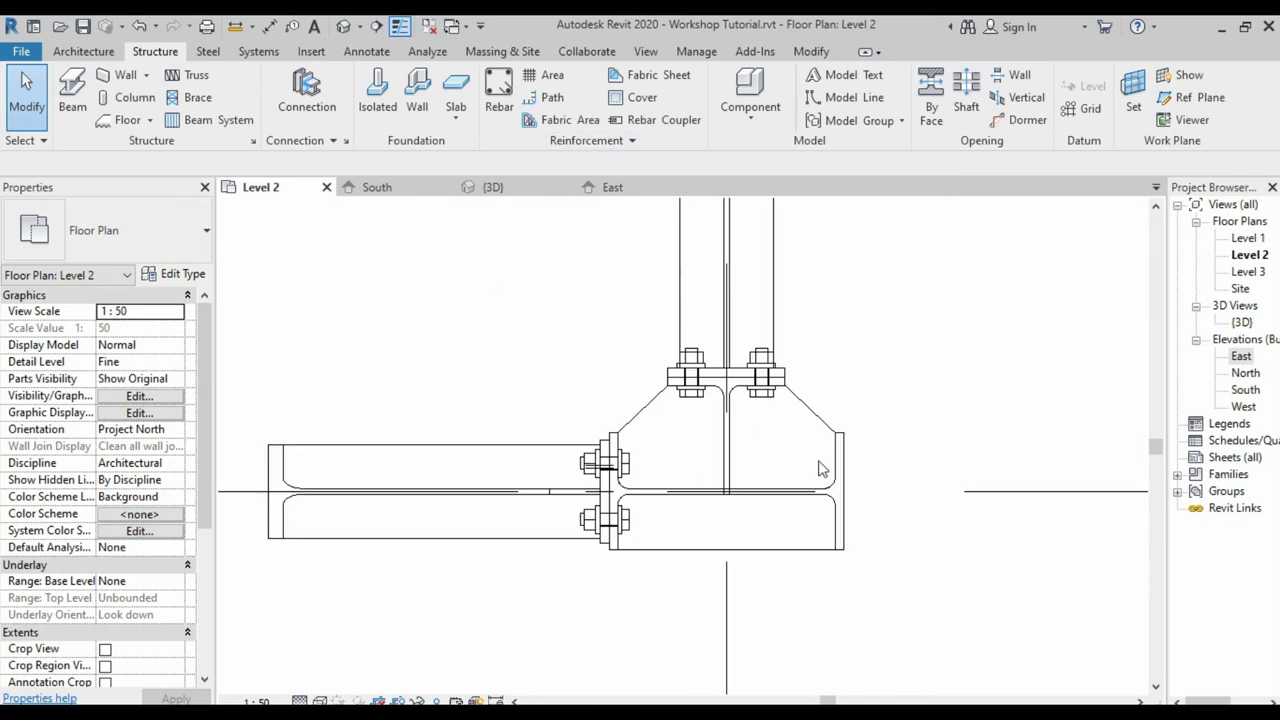
{"action": "left_click", "coordinate": [815, 412]}
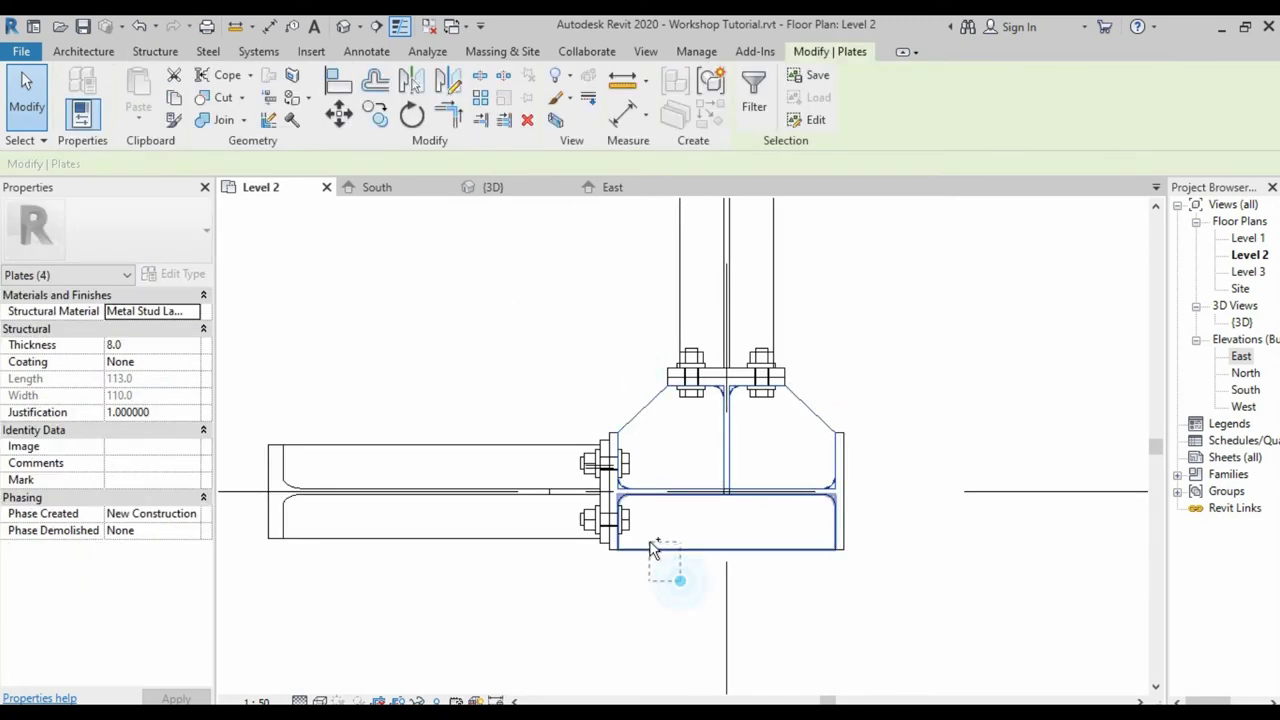
{"action": "scroll", "coordinate": [650, 547], "scroll_direction": "down", "scroll_amount": 3}
{"action": "scroll", "coordinate": [700, 420], "scroll_direction": "up", "scroll_amount": 3}
{"action": "left_click", "coordinate": [786, 320], "text": "ctrl"}
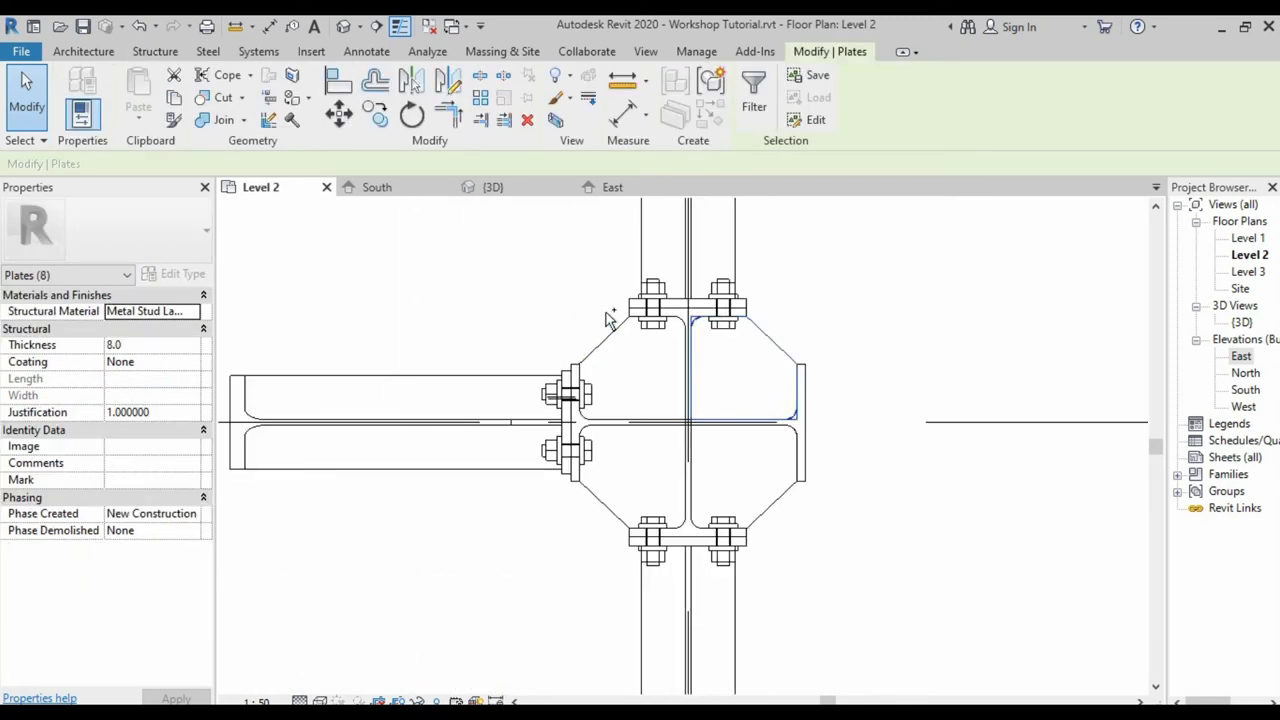
{"action": "scroll", "coordinate": [700, 500], "scroll_direction": "down", "scroll_amount": 3}
{"action": "middle_click_drag", "start_coordinate": [650, 560], "coordinate": [690, 415]}
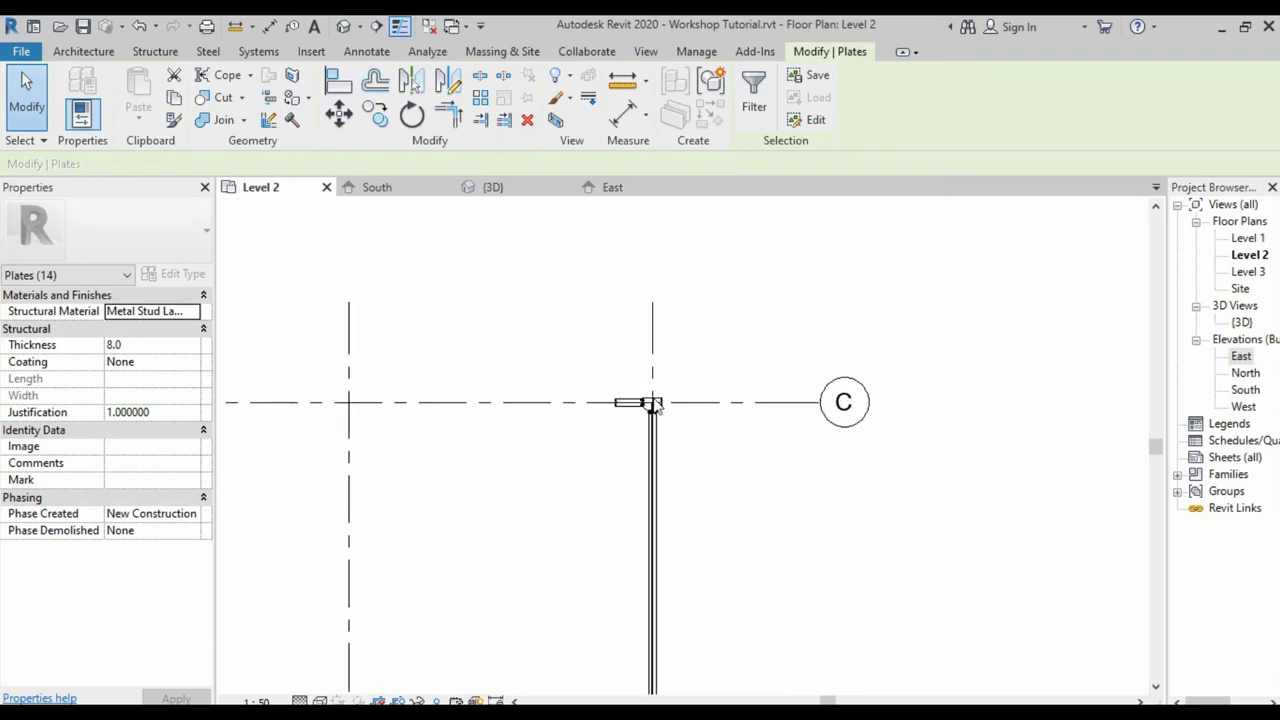
{"action": "scroll", "coordinate": [720, 380], "scroll_direction": "up", "scroll_amount": 3}
{"action": "left_click", "coordinate": [727, 372], "text": "ctrl"}
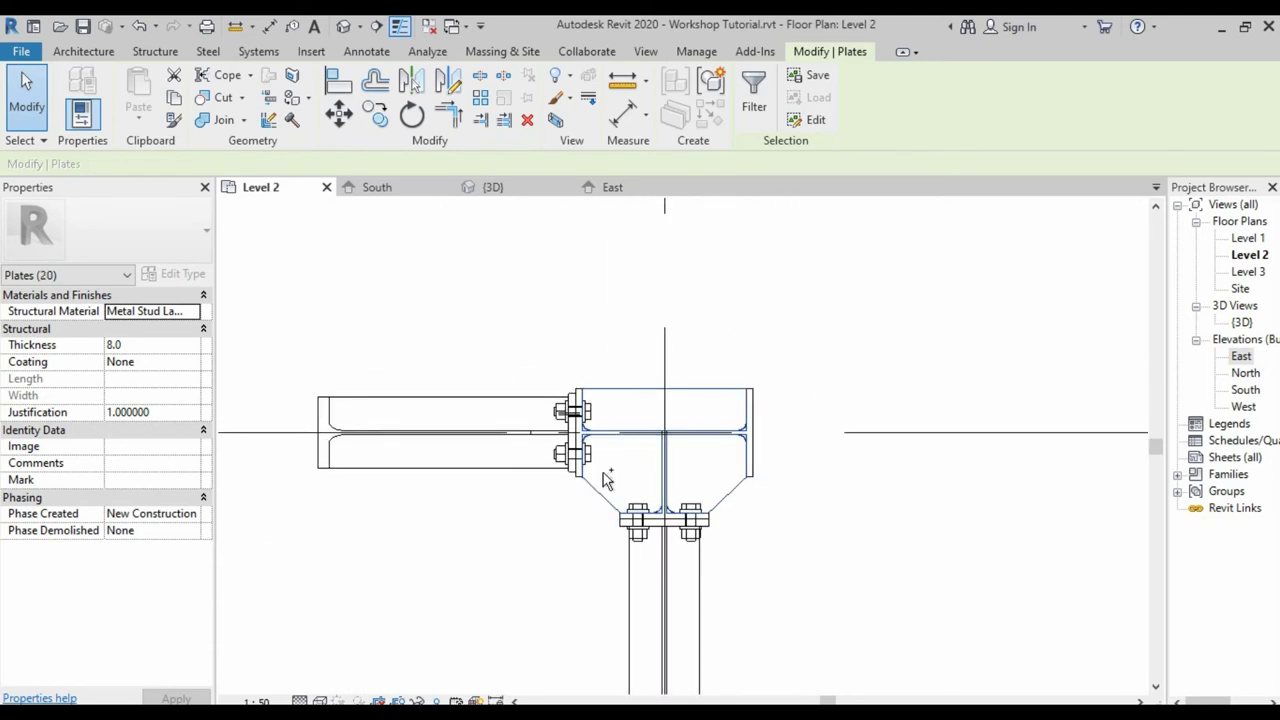
{"action": "scroll", "coordinate": [603, 480], "scroll_direction": "down", "scroll_amount": 5}
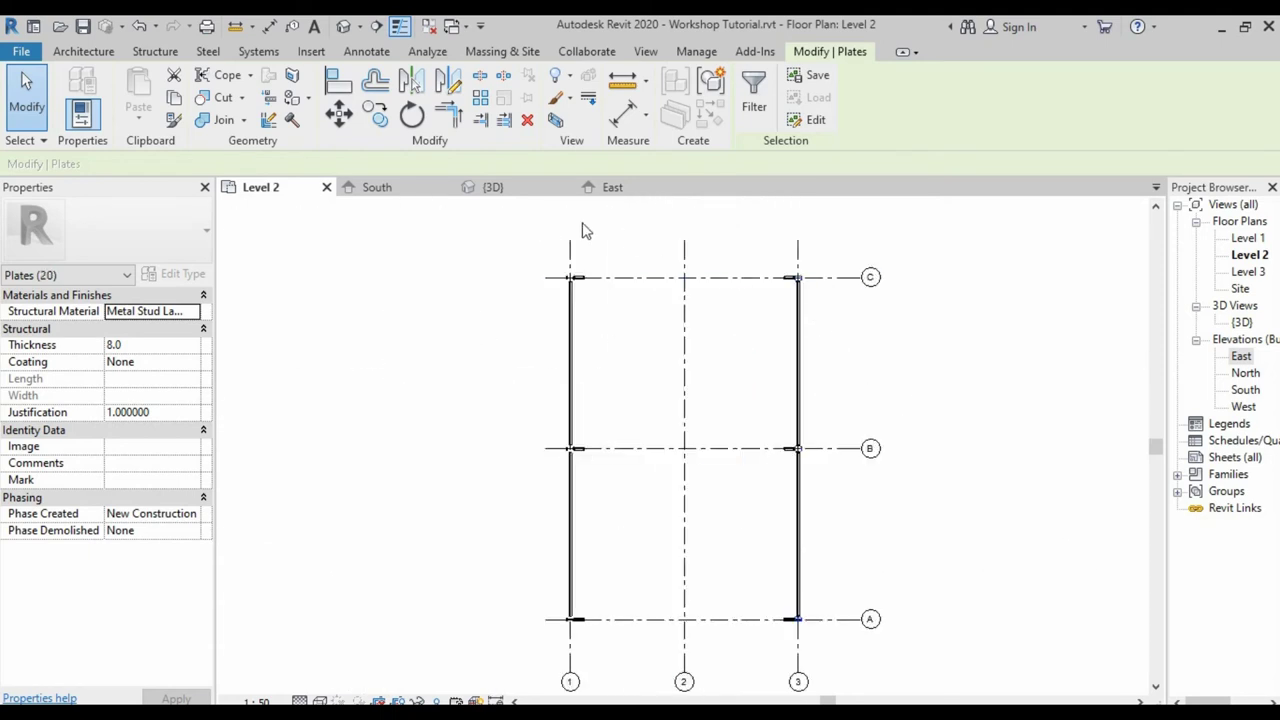
- Copy the selected gusset plates from grid 3 onto the matching grid 1 column connections
{"action": "left_click", "coordinate": [378, 116]}
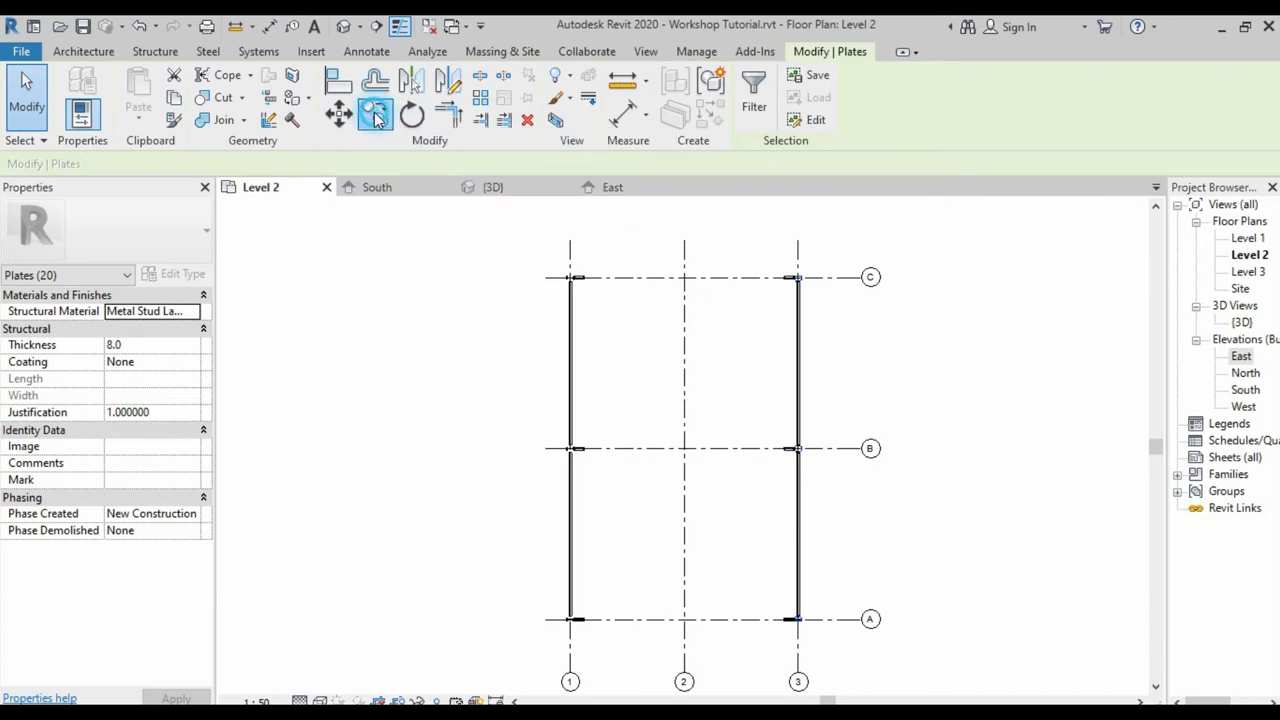
{"action": "left_click", "coordinate": [797, 242]}
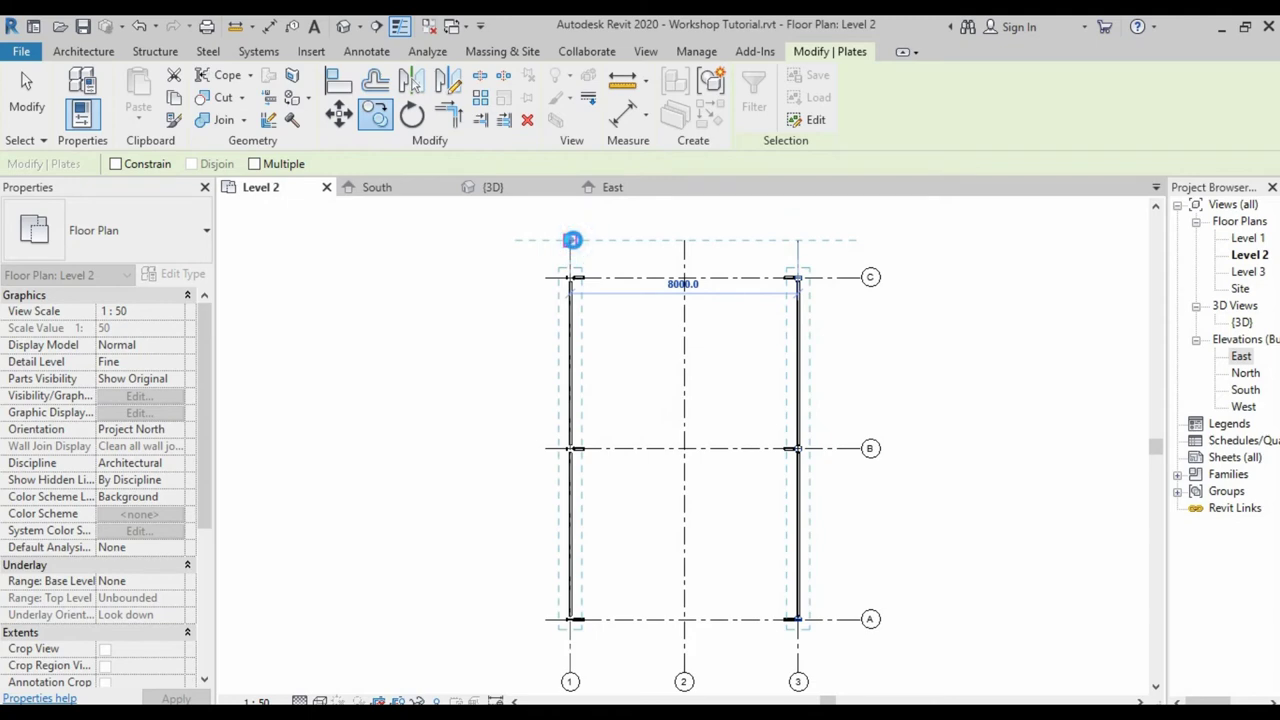
{"action": "left_click", "coordinate": [575, 245]}
{"action": "left_click", "coordinate": [600, 225]}
{"action": "scroll", "coordinate": [572, 275], "scroll_direction": "up", "scroll_amount": 5}
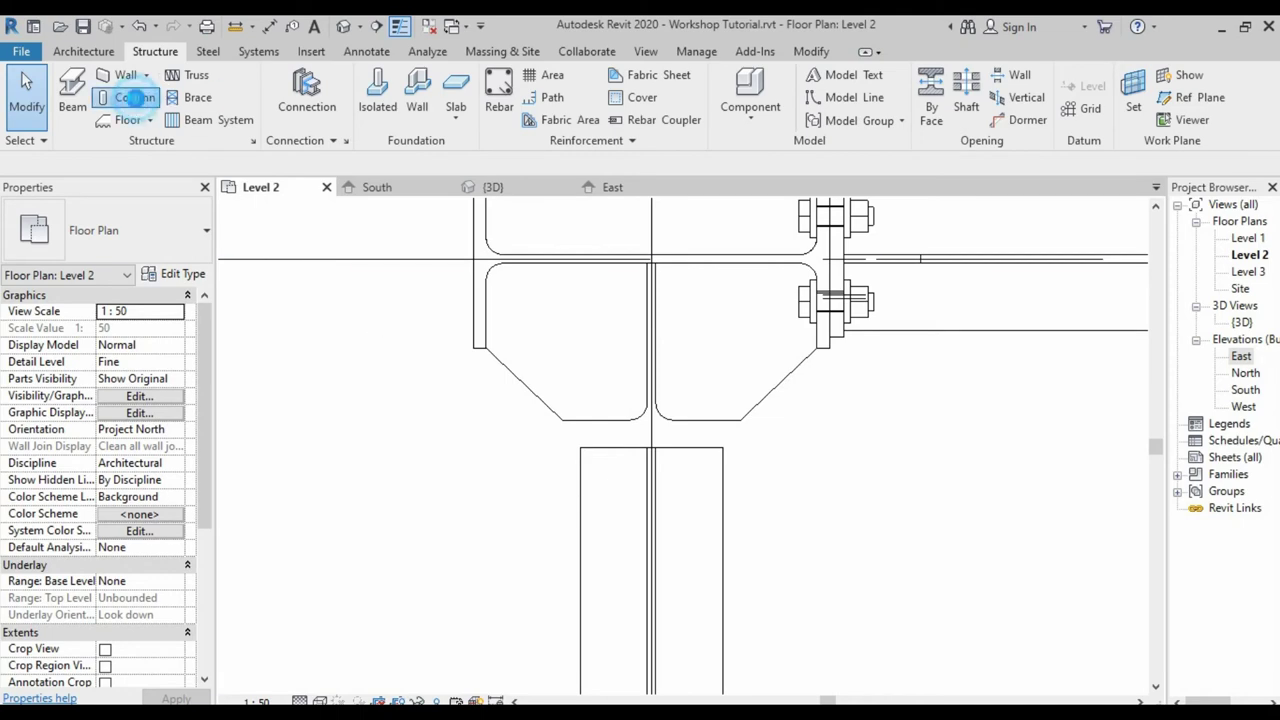
{"action": "left_click", "coordinate": [135, 97]}
{"action": "scroll", "coordinate": [666, 250], "scroll_direction": "up", "scroll_amount": 3}
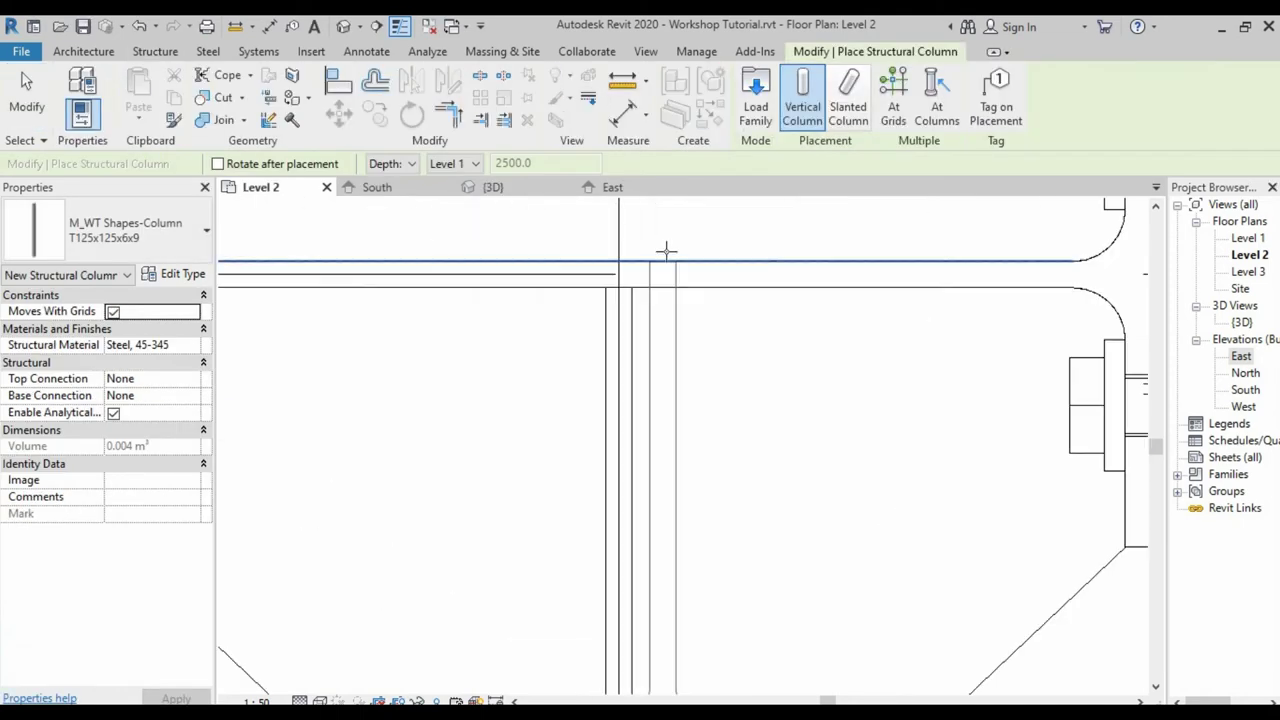
{"action": "scroll", "coordinate": [666, 250], "scroll_direction": "down", "scroll_amount": 2}
{"action": "scroll", "coordinate": [680, 250], "scroll_direction": "down", "scroll_amount": 2}
{"action": "scroll", "coordinate": [685, 260], "scroll_direction": "up", "scroll_amount": 2}
{"action": "scroll", "coordinate": [688, 268], "scroll_direction": "up", "scroll_amount": 2}
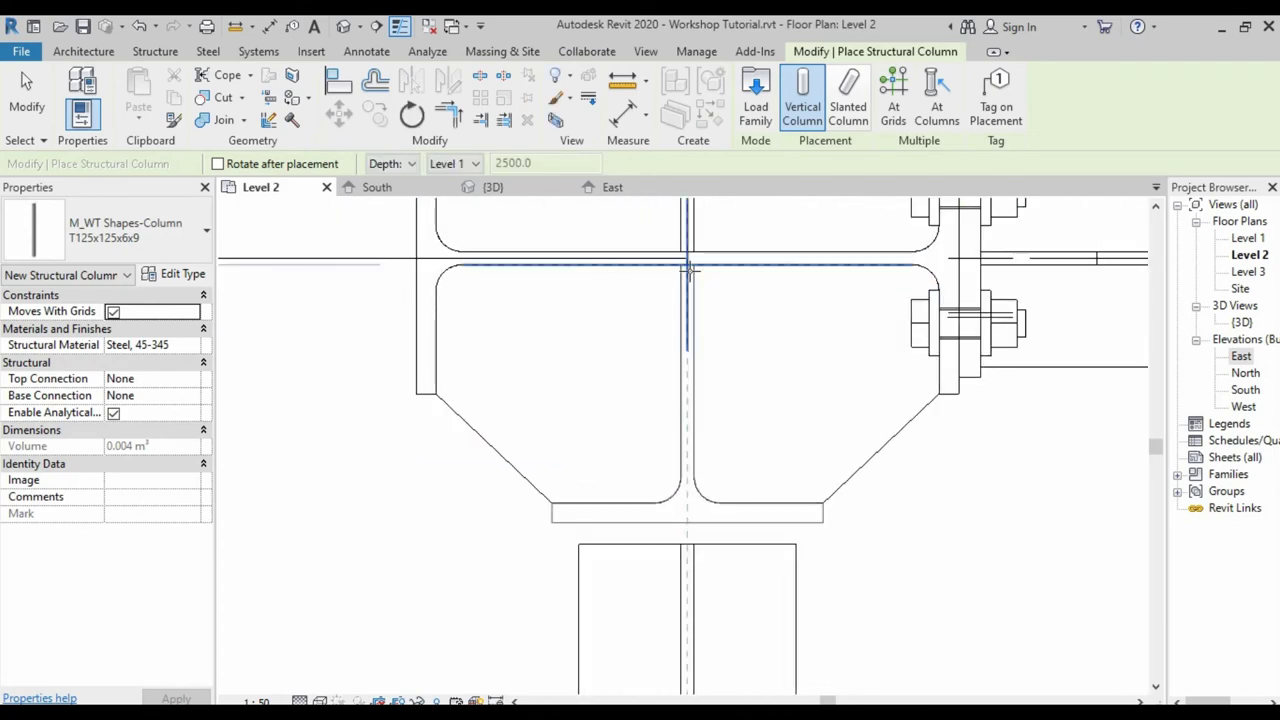
{"action": "scroll", "coordinate": [688, 268], "scroll_direction": "down", "scroll_amount": 2}
{"action": "scroll", "coordinate": [686, 320], "scroll_direction": "up", "scroll_amount": 2}
{"action": "scroll", "coordinate": [663, 374], "scroll_direction": "up", "scroll_amount": 2}
{"action": "scroll", "coordinate": [644, 424], "scroll_direction": "up", "scroll_amount": 2}
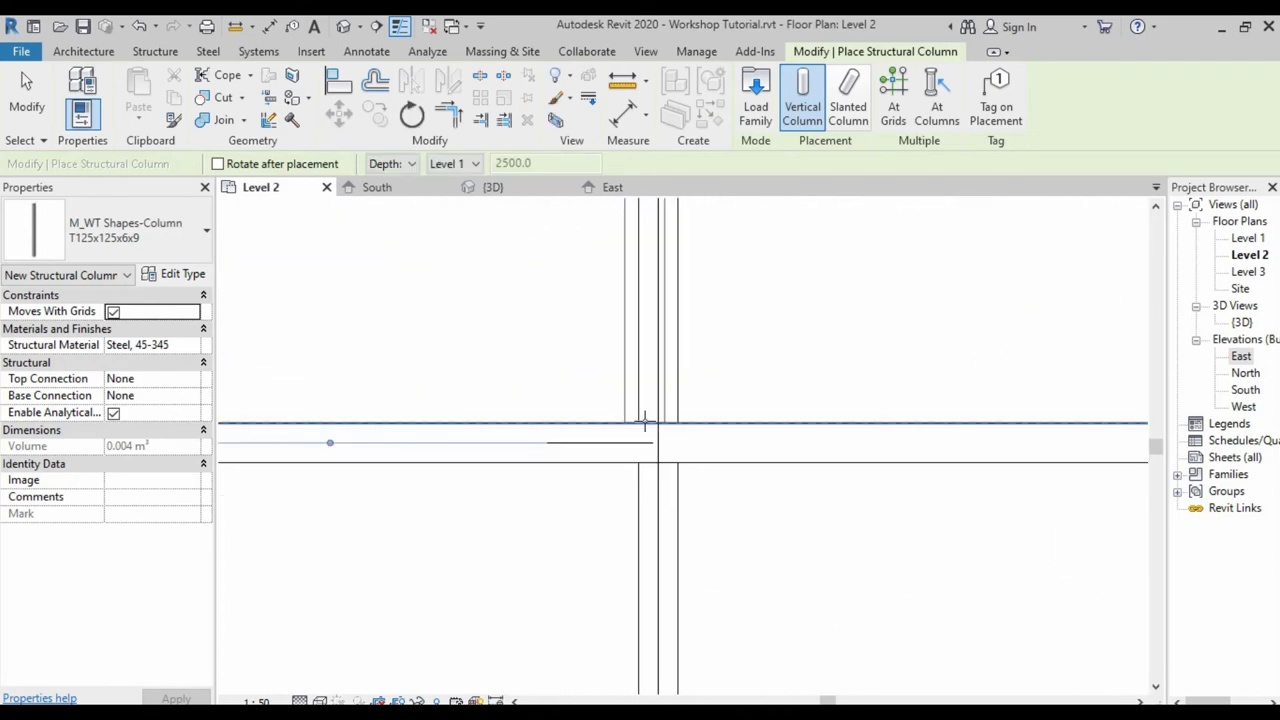
{"action": "scroll", "coordinate": [645, 422], "scroll_direction": "down", "scroll_amount": 2}
{"action": "left_click", "coordinate": [655, 426]}
{"action": "key", "text": "Escape"}
{"action": "key", "text": "Escape"}
{"action": "scroll", "coordinate": [677, 366], "scroll_direction": "down", "scroll_amount": 2}
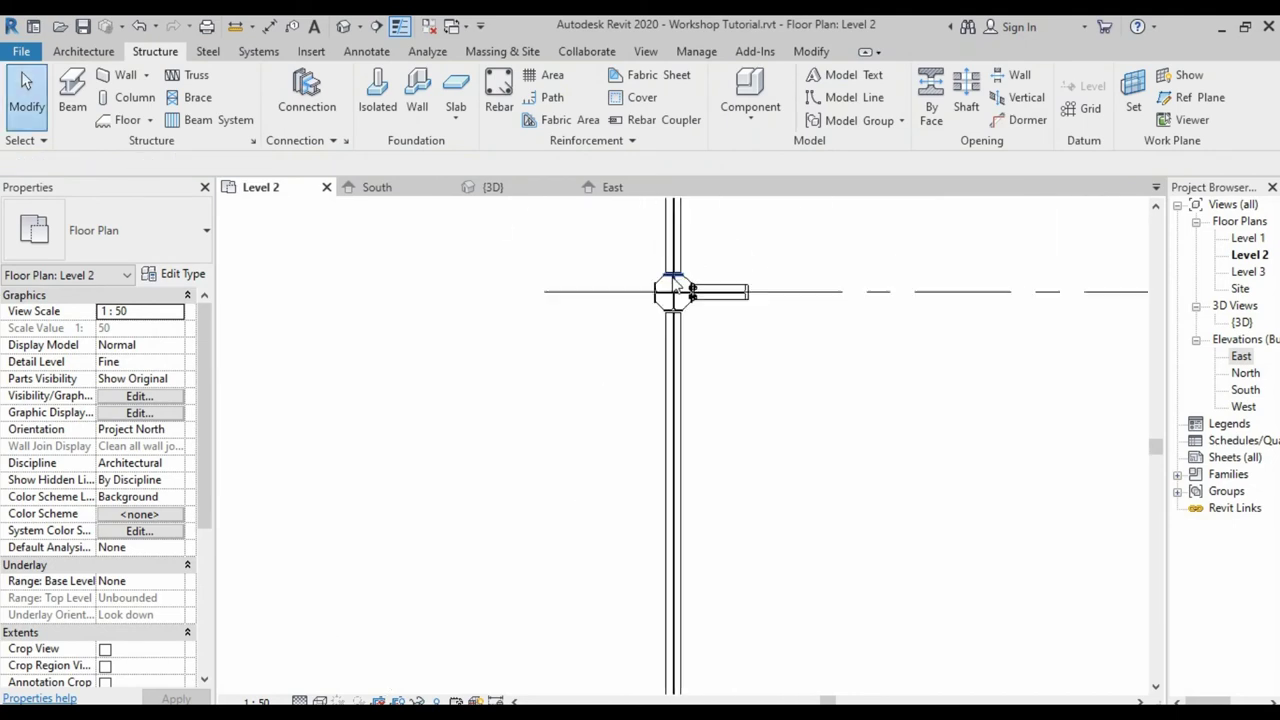
{"action": "scroll", "coordinate": [677, 288], "scroll_direction": "up", "scroll_amount": 3}
{"action": "scroll", "coordinate": [660, 400], "scroll_direction": "up", "scroll_amount": 2}
{"action": "left_click", "coordinate": [128, 97]}
{"action": "left_click", "coordinate": [120, 230]}
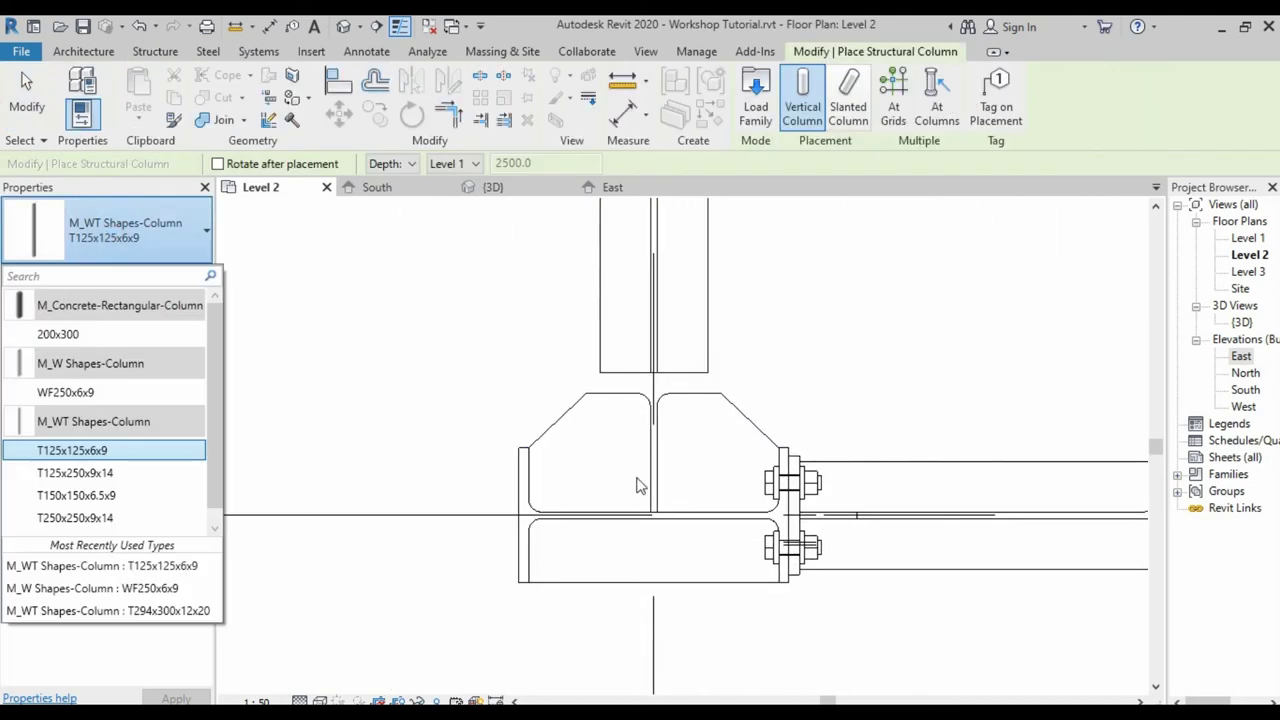
{"action": "left_click", "coordinate": [85, 452]}
{"action": "scroll", "coordinate": [594, 457], "scroll_direction": "up", "scroll_amount": 2}
{"action": "key", "text": "Escape"}
{"action": "key", "text": "Escape"}
{"action": "scroll", "coordinate": [594, 457], "scroll_direction": "down", "scroll_amount": 3}
{"action": "scroll", "coordinate": [725, 437], "scroll_direction": "down", "scroll_amount": 2}
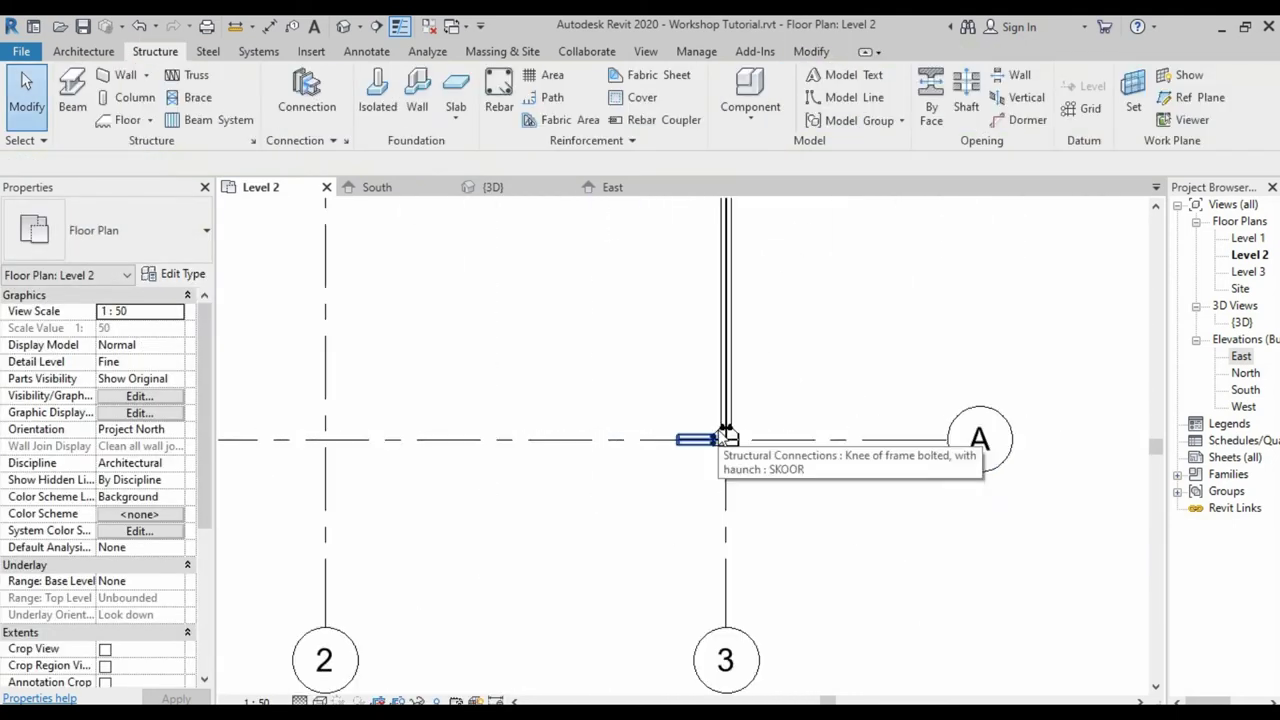
{"action": "scroll", "coordinate": [727, 438], "scroll_direction": "up", "scroll_amount": 5}
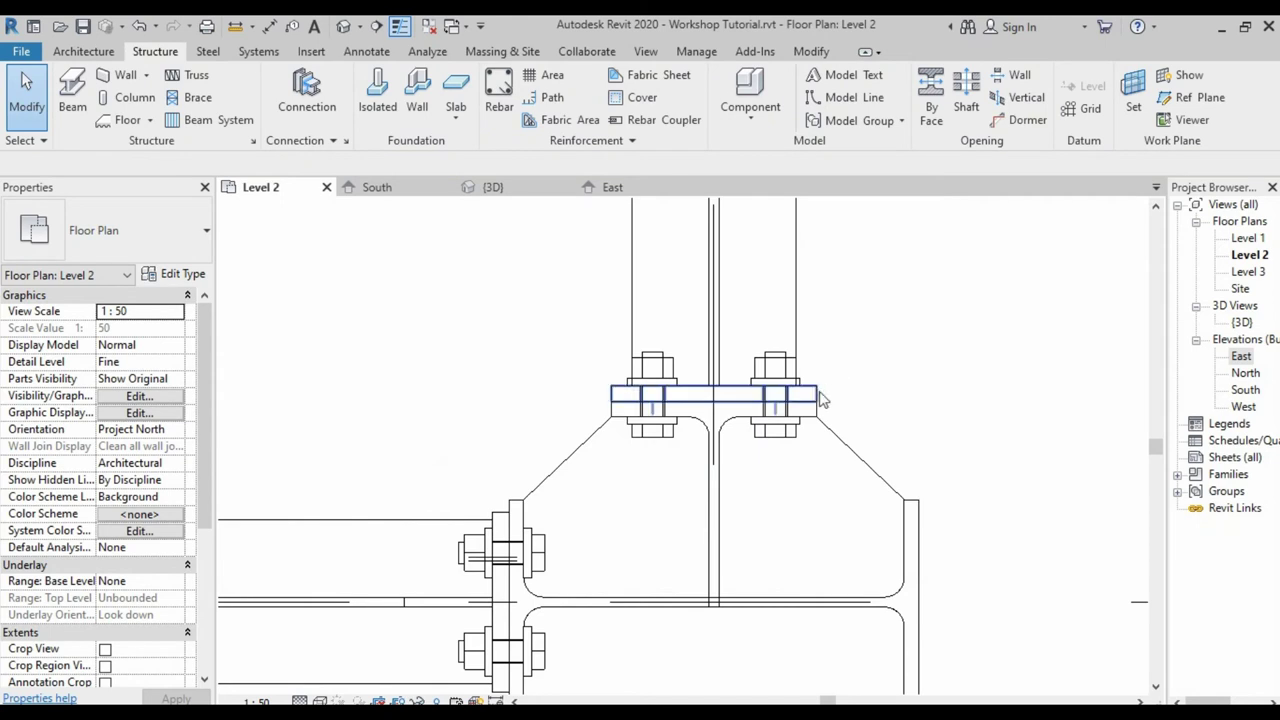
- Select the T125x125x6x9 column-top plates and their bolts at each grid 3 column
{"action": "left_click", "coordinate": [818, 395]}
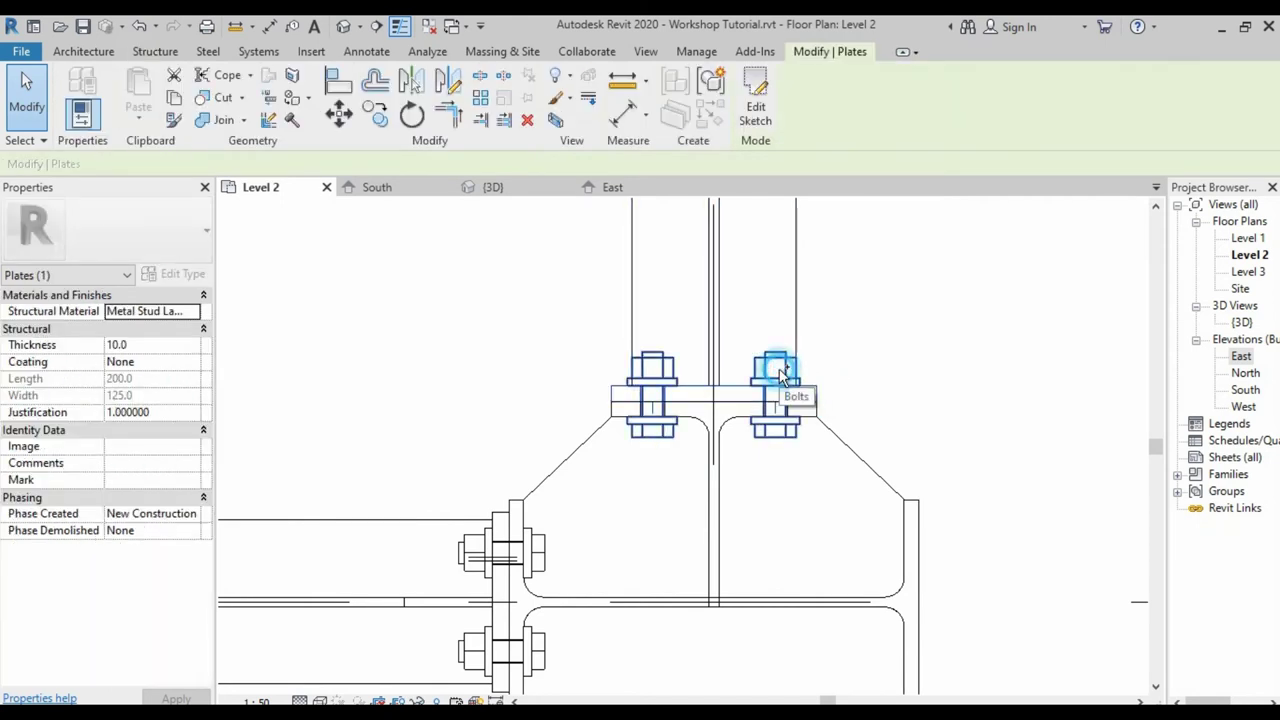
{"action": "left_click", "coordinate": [783, 373], "text": "ctrl"}
{"action": "scroll", "coordinate": [705, 537], "scroll_direction": "down", "scroll_amount": 2}
{"action": "scroll", "coordinate": [630, 543], "scroll_direction": "down", "scroll_amount": 2}
{"action": "scroll", "coordinate": [697, 531], "scroll_direction": "down", "scroll_amount": 1}
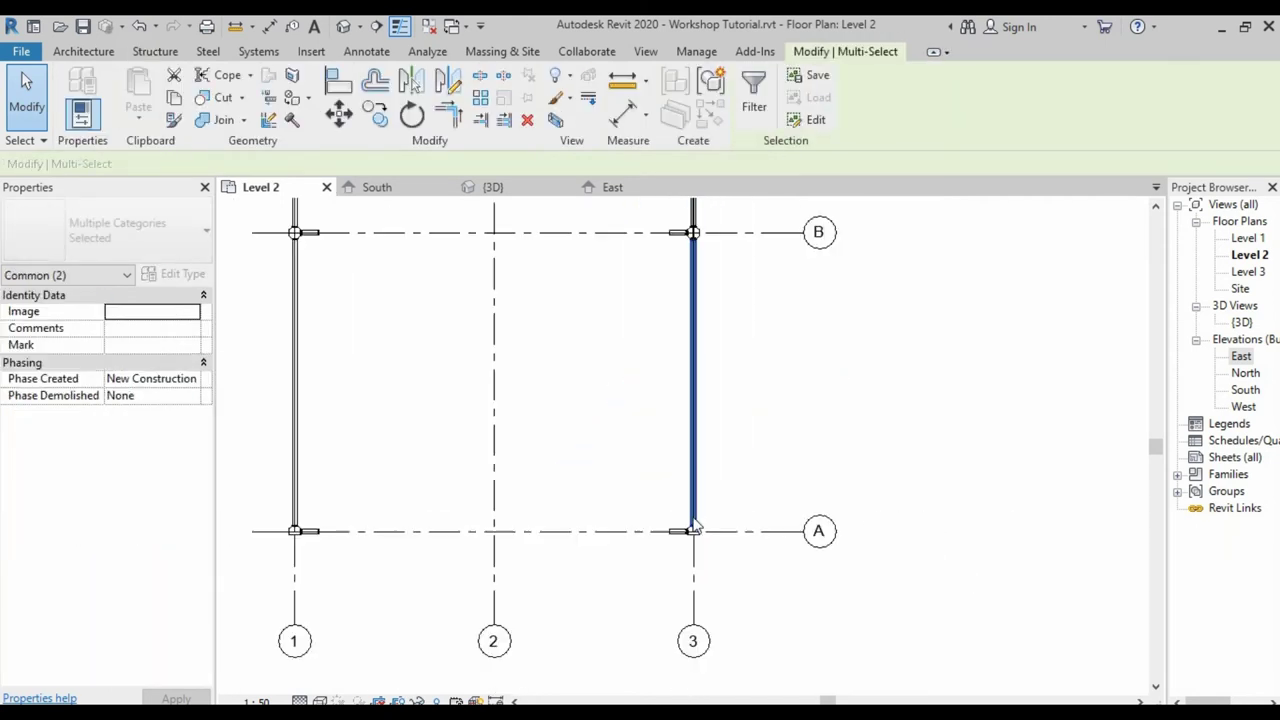
{"action": "scroll", "coordinate": [695, 527], "scroll_direction": "up", "scroll_amount": 3}
{"action": "scroll", "coordinate": [657, 400], "scroll_direction": "up", "scroll_amount": 1}
{"action": "left_click", "coordinate": [650, 610], "text": "ctrl"}
{"action": "scroll", "coordinate": [660, 420], "scroll_direction": "down", "scroll_amount": 1}
{"action": "scroll", "coordinate": [648, 575], "scroll_direction": "down", "scroll_amount": 2}
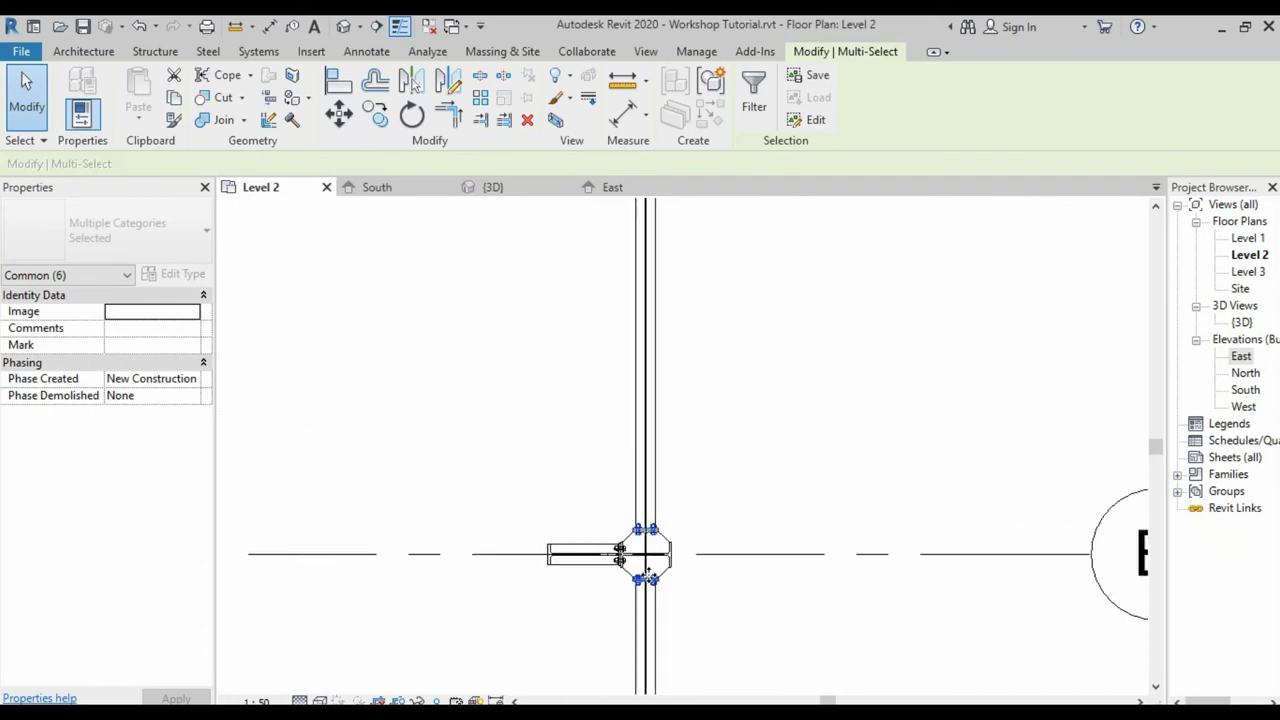
{"action": "scroll", "coordinate": [660, 500], "scroll_direction": "up", "scroll_amount": 3}
{"action": "left_click", "coordinate": [720, 440], "text": "ctrl"}
{"action": "left_click", "coordinate": [750, 447], "text": "ctrl"}
{"action": "scroll", "coordinate": [777, 451], "scroll_direction": "down", "scroll_amount": 2}
{"action": "scroll", "coordinate": [797, 314], "scroll_direction": "down", "scroll_amount": 2}
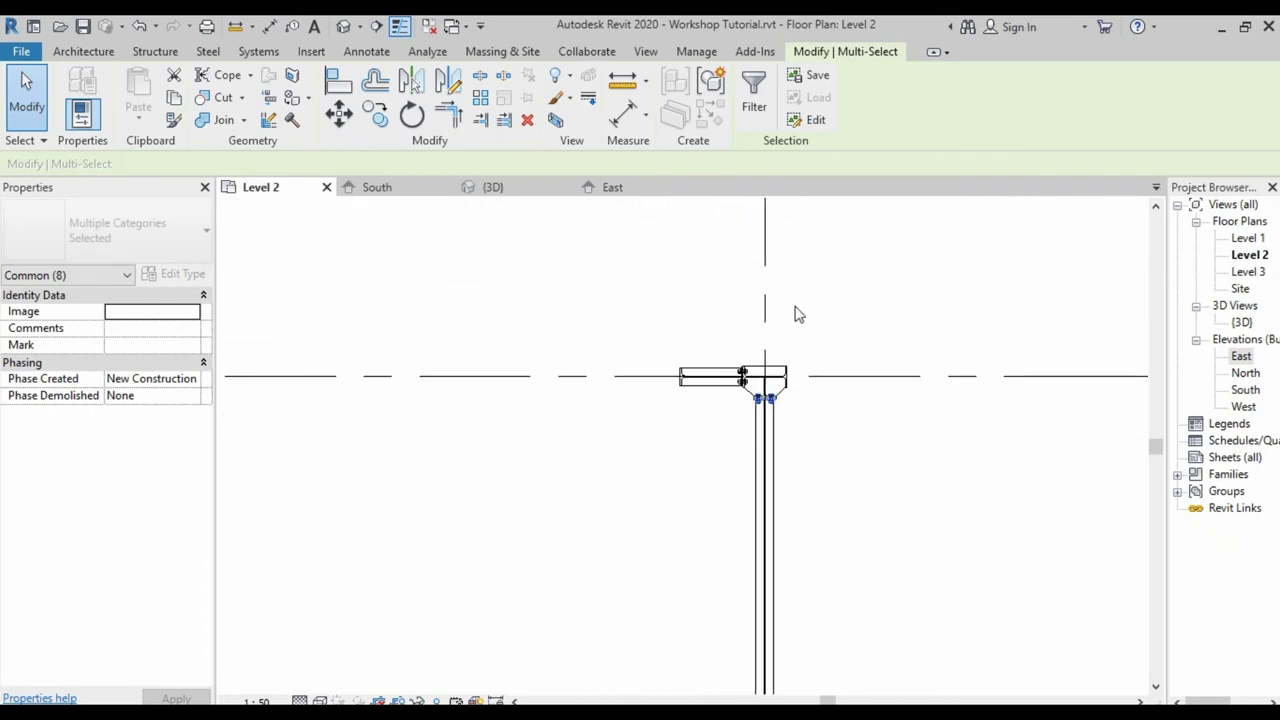
{"action": "scroll", "coordinate": [797, 314], "scroll_direction": "down", "scroll_amount": 3}
{"action": "scroll", "coordinate": [823, 423], "scroll_direction": "down", "scroll_amount": 2}
{"action": "scroll", "coordinate": [695, 440], "scroll_direction": "up", "scroll_amount": 2}
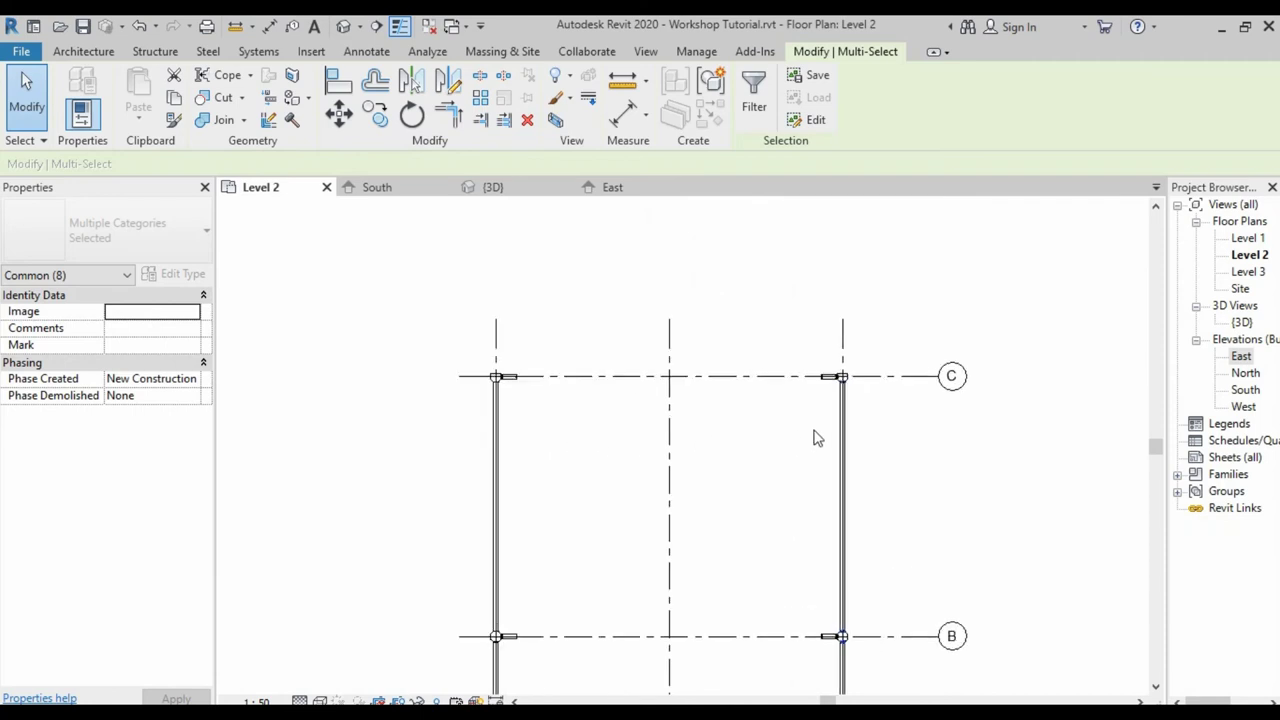
- Copy the plates and bolts 8000 across from grid 3 to the grid 1 columns
{"action": "left_click", "coordinate": [378, 113]}
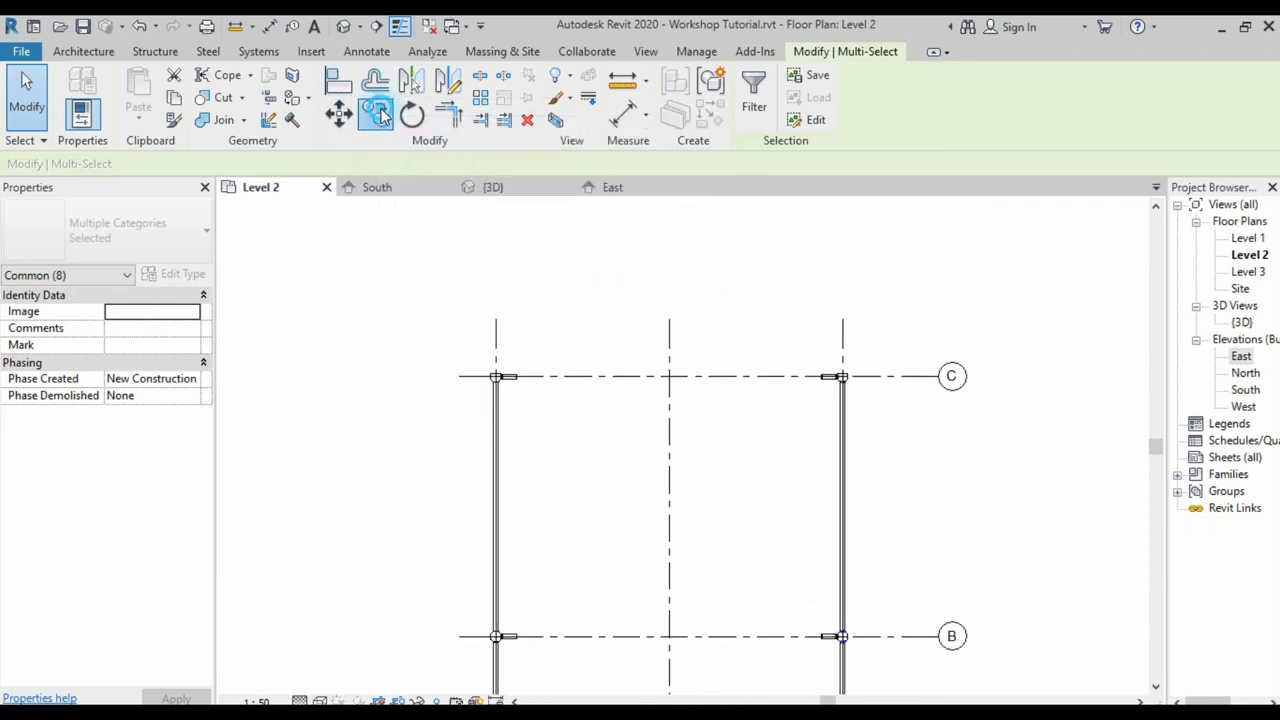
{"action": "left_click", "coordinate": [843, 321]}
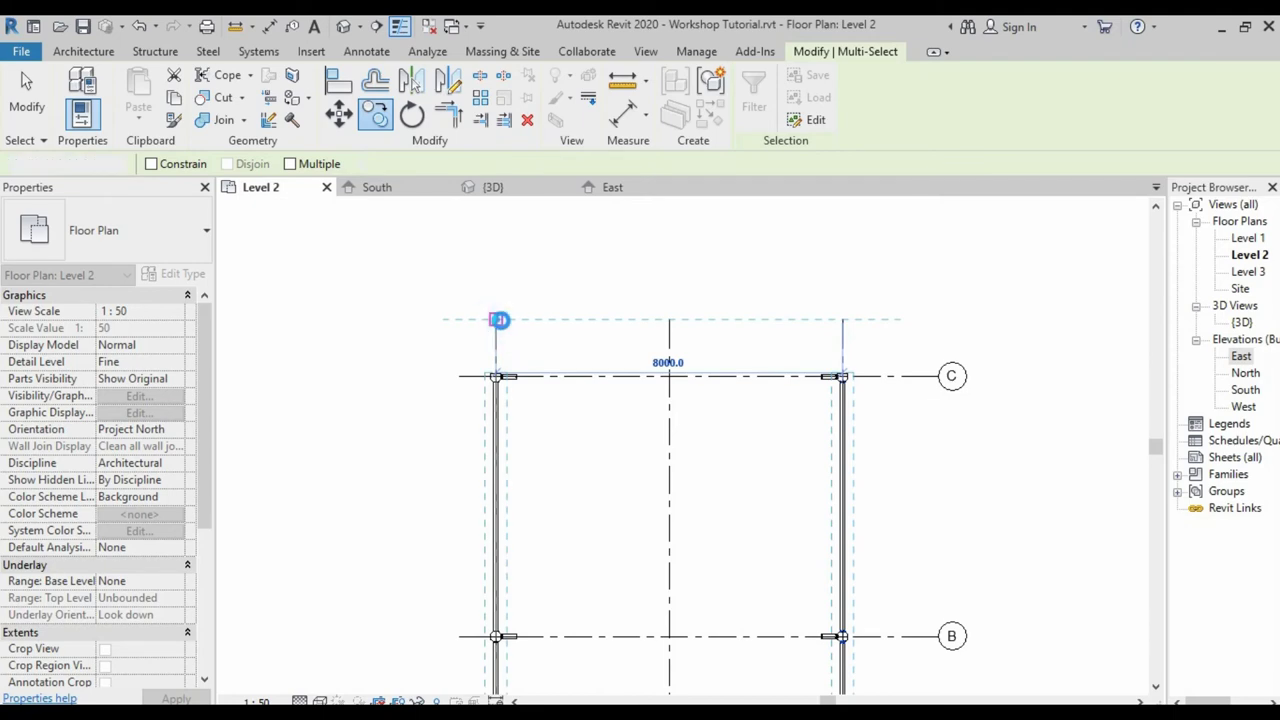
{"action": "left_click", "coordinate": [523, 294]}
{"action": "scroll", "coordinate": [408, 582], "scroll_direction": "up", "scroll_amount": 5}
{"action": "scroll", "coordinate": [408, 582], "scroll_direction": "down", "scroll_amount": 3}
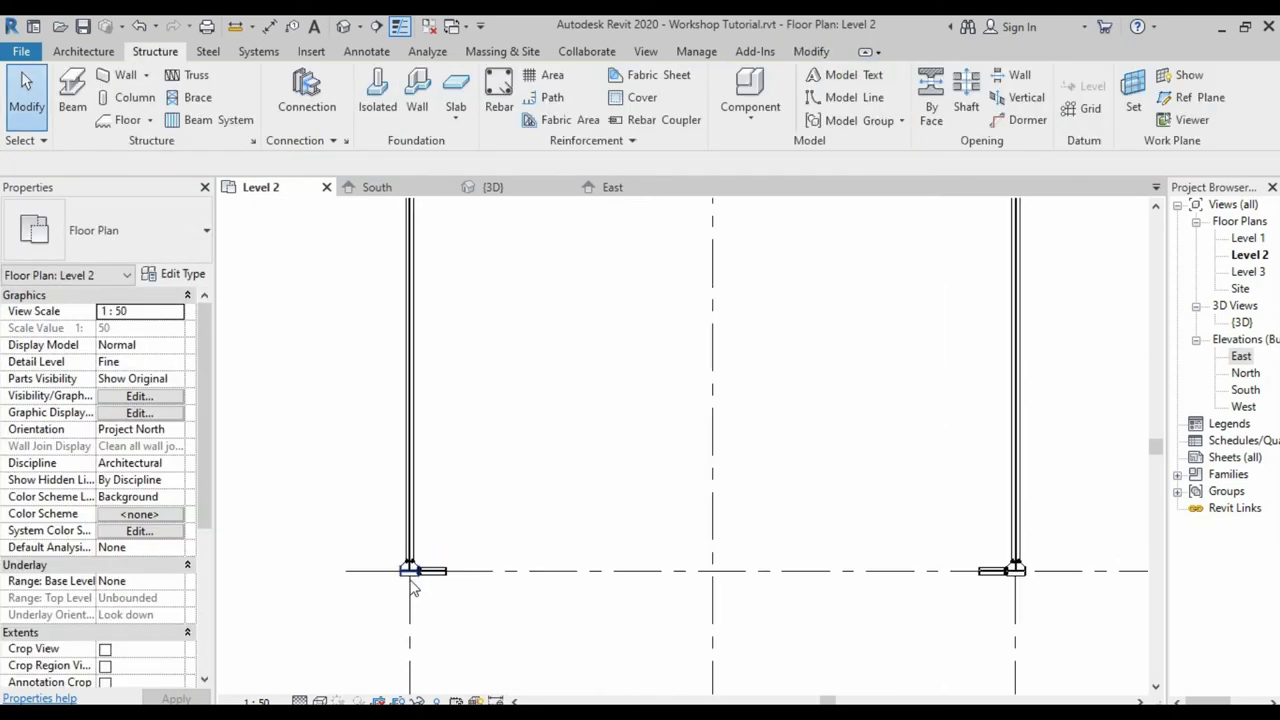
{"action": "scroll", "coordinate": [408, 582], "scroll_direction": "down", "scroll_amount": 3}
{"action": "scroll", "coordinate": [420, 570], "scroll_direction": "down", "scroll_amount": 2}
{"action": "scroll", "coordinate": [577, 466], "scroll_direction": "up", "scroll_amount": 2}
{"action": "scroll", "coordinate": [582, 445], "scroll_direction": "up", "scroll_amount": 2}
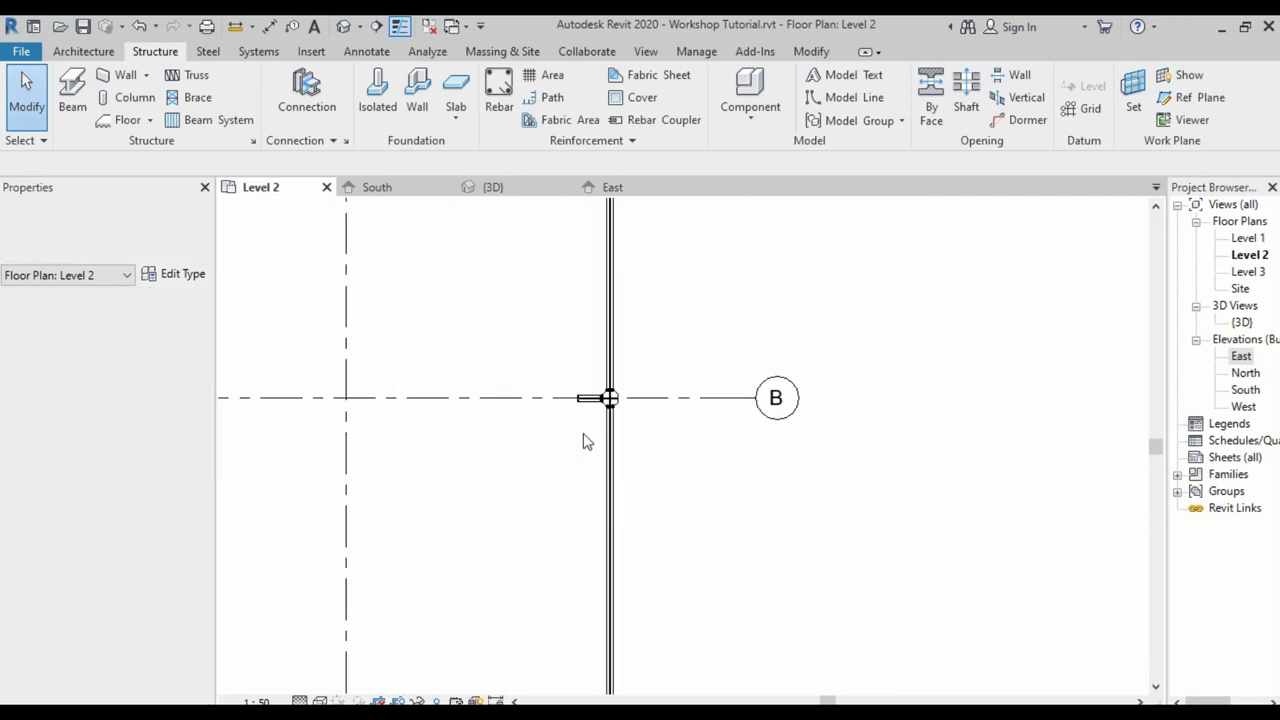
{"action": "scroll", "coordinate": [620, 397], "scroll_direction": "up", "scroll_amount": 2}
{"action": "scroll", "coordinate": [669, 397], "scroll_direction": "down", "scroll_amount": 4}
{"action": "scroll", "coordinate": [669, 397], "scroll_direction": "down", "scroll_amount": 3}
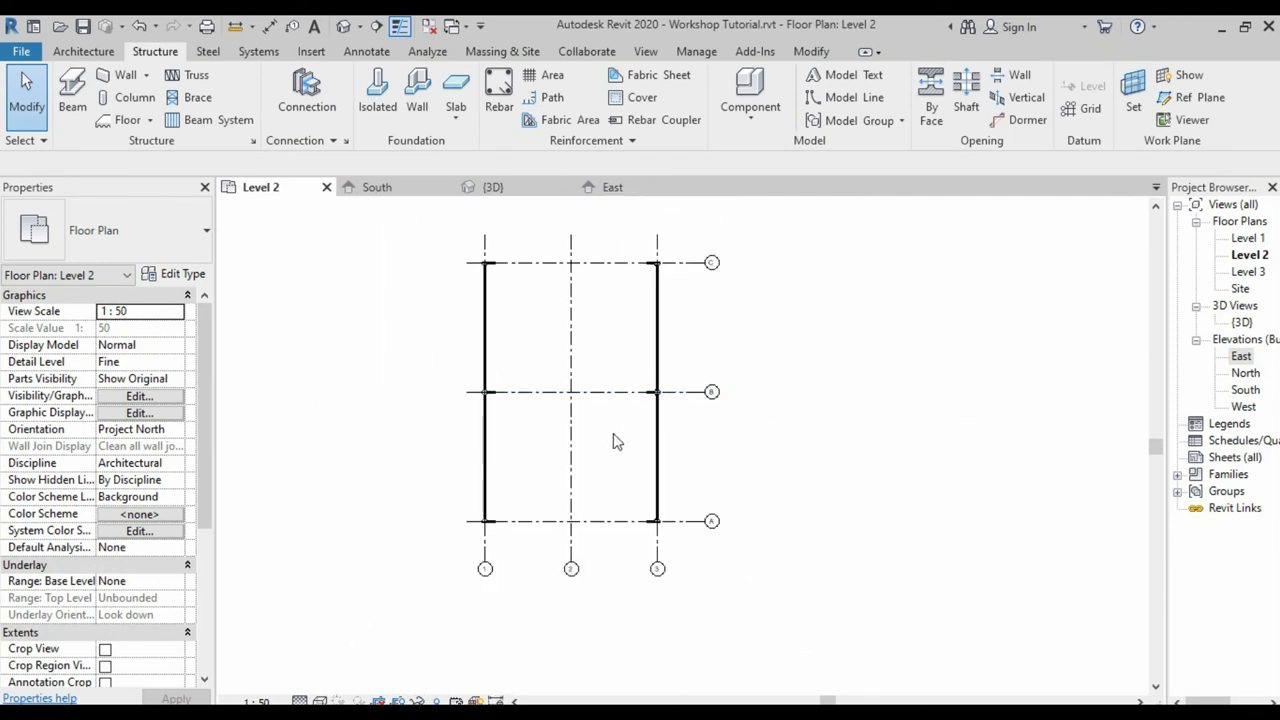
{"action": "scroll", "coordinate": [510, 355], "scroll_direction": "up", "scroll_amount": 1}
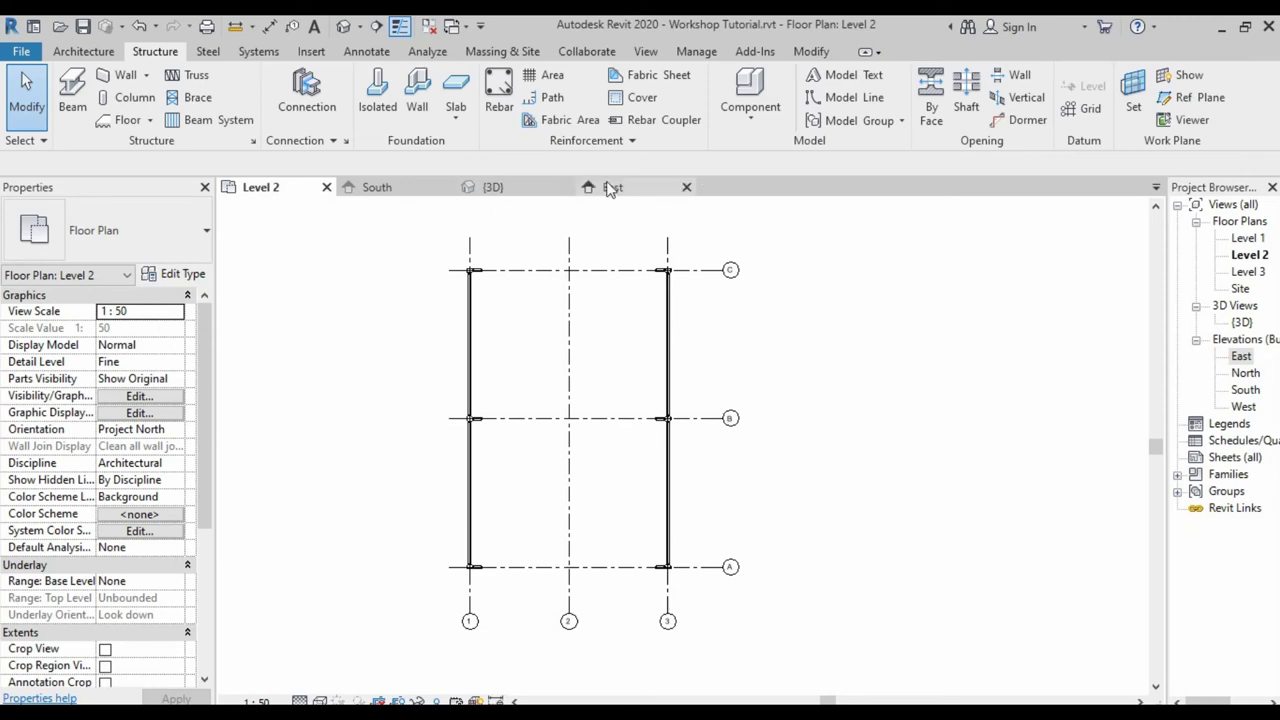
- In the {3D} view, orbit and zoom in to inspect the bolted column-beam knee connection
{"action": "left_click", "coordinate": [525, 188]}
{"action": "scroll", "coordinate": [570, 262], "scroll_direction": "down", "scroll_amount": 1}
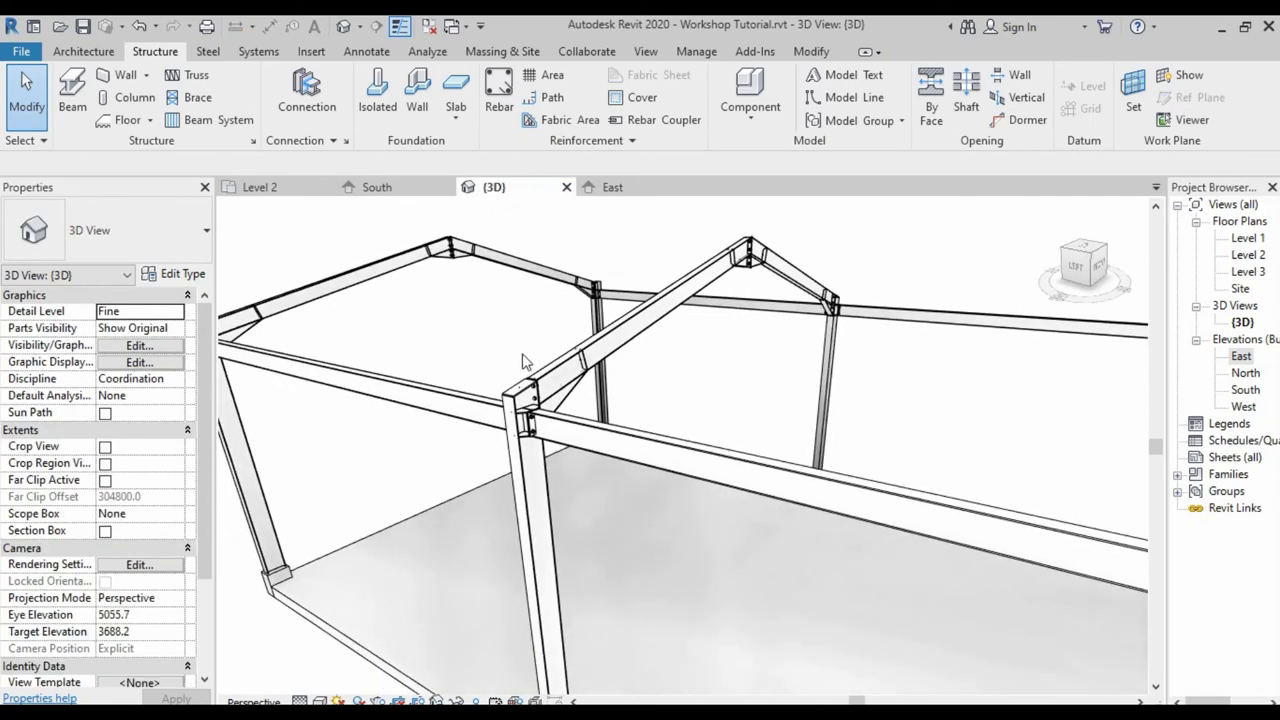
{"action": "scroll", "coordinate": [671, 337], "scroll_direction": "down", "scroll_amount": 1}
{"action": "scroll", "coordinate": [552, 410], "scroll_direction": "down", "scroll_amount": 1}
{"action": "scroll", "coordinate": [552, 410], "scroll_direction": "up", "scroll_amount": 2}
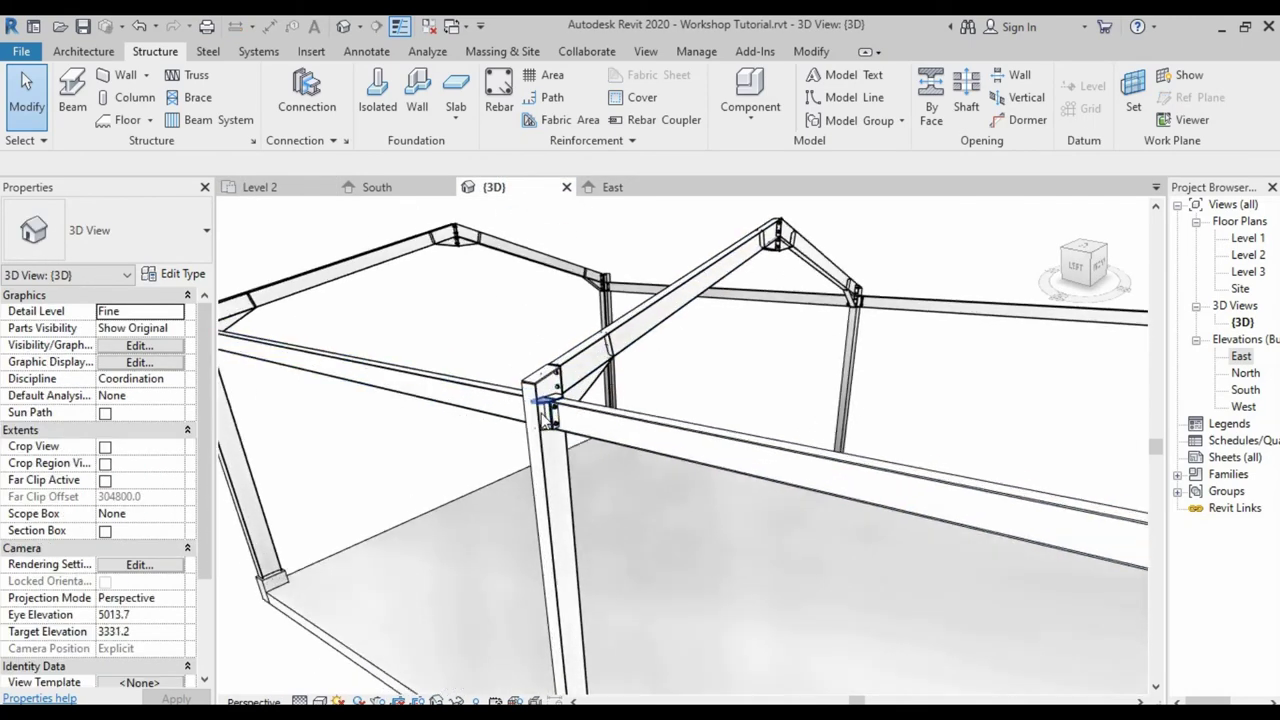
{"action": "mouse_move", "coordinate": [552, 412]}
{"action": "middle_mouse_down", "text": "shift"}
{"action": "mouse_move", "coordinate": [463, 403]}
{"action": "mouse_move", "coordinate": [555, 412]}
{"action": "middle_mouse_up", "text": "shift"}
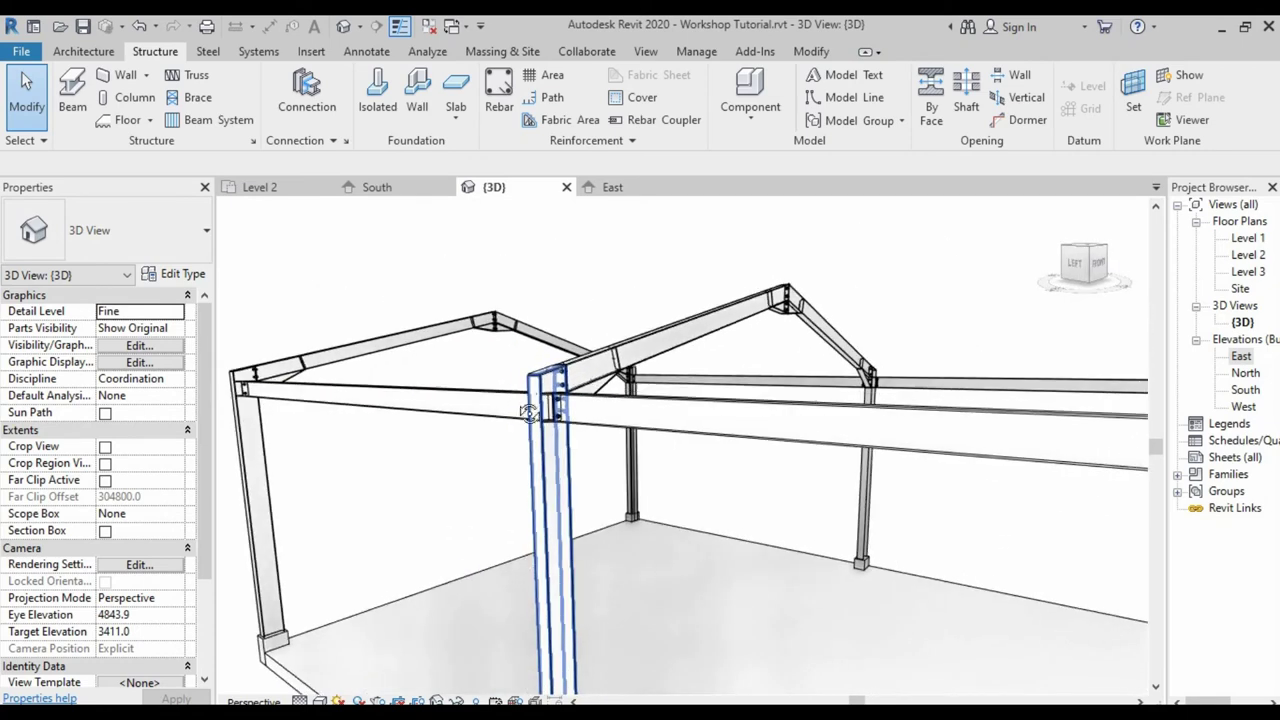
{"action": "scroll", "coordinate": [560, 415], "scroll_direction": "up", "scroll_amount": 2}
{"action": "scroll", "coordinate": [560, 415], "scroll_direction": "up", "scroll_amount": 2}
{"action": "scroll", "coordinate": [560, 415], "scroll_direction": "up", "scroll_amount": 2}
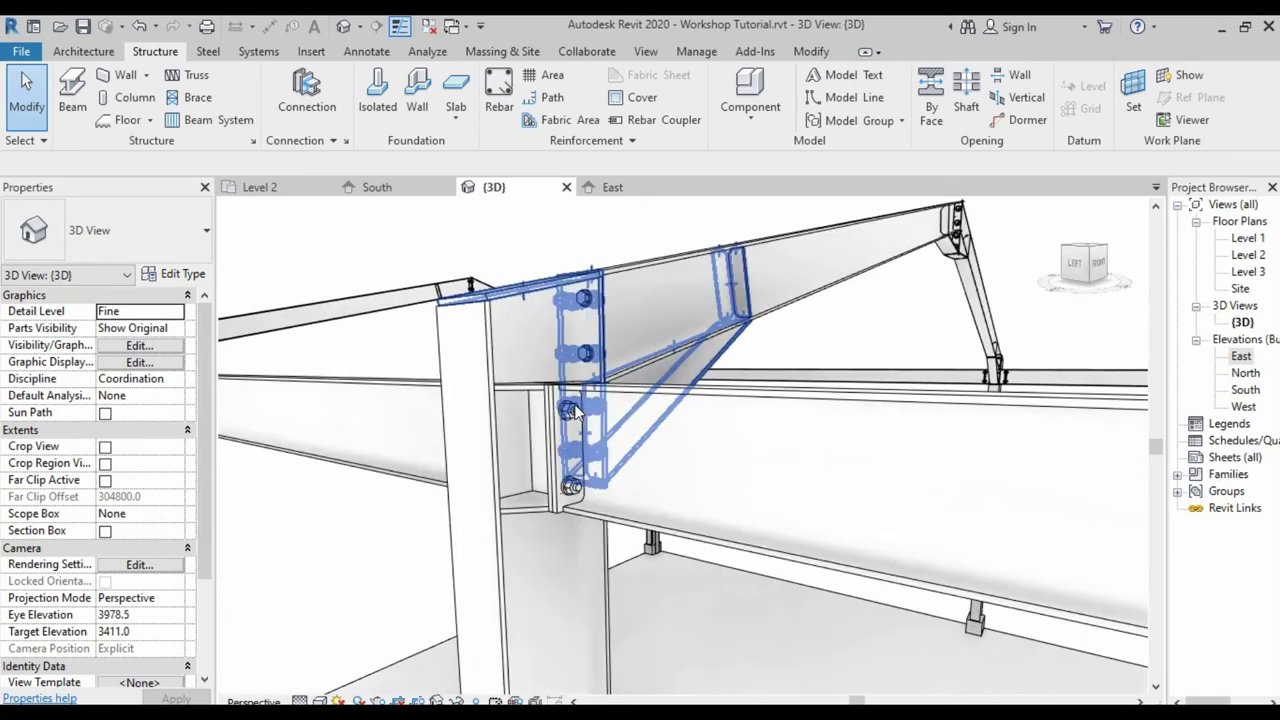
{"action": "scroll", "coordinate": [560, 415], "scroll_direction": "up", "scroll_amount": 2}
{"action": "middle_click_drag", "start_coordinate": [560, 415], "coordinate": [636, 322], "text": "shift"}
{"action": "scroll", "coordinate": [636, 322], "scroll_direction": "down", "scroll_amount": 5}
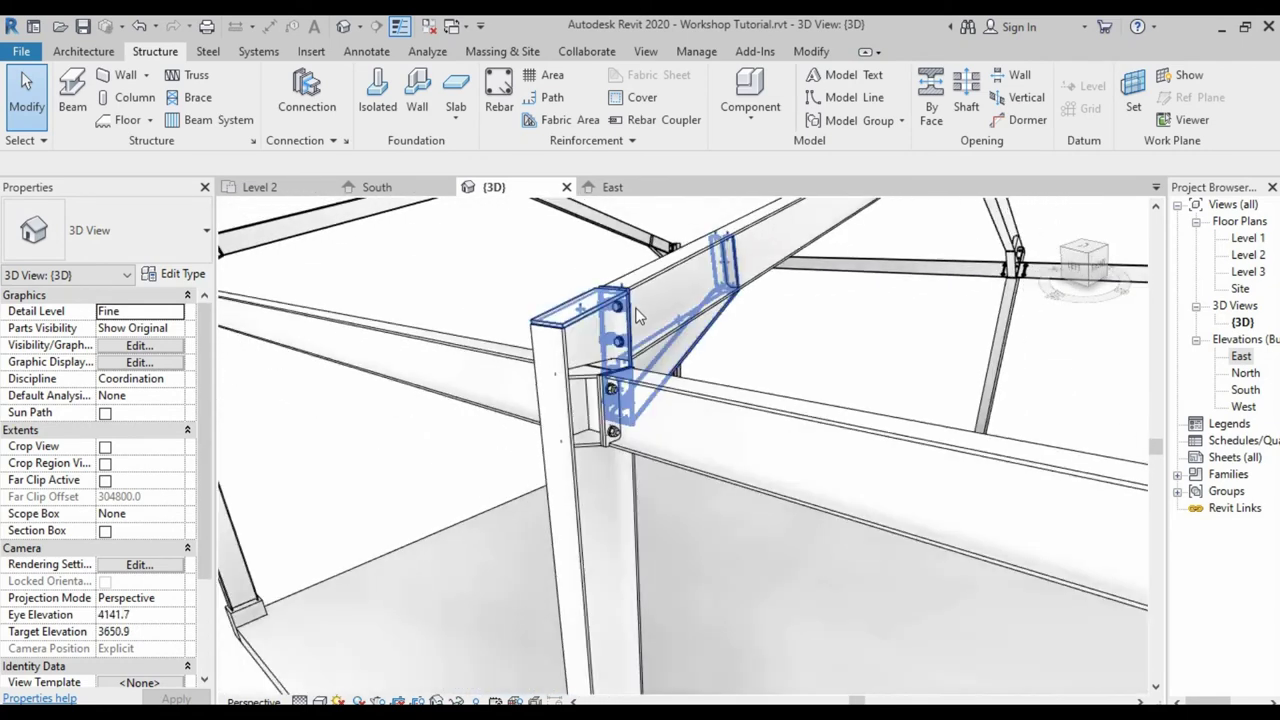
{"action": "scroll", "coordinate": [636, 322], "scroll_direction": "down", "scroll_amount": 2}
{"action": "scroll", "coordinate": [600, 320], "scroll_direction": "down", "scroll_amount": 1}
{"action": "middle_click_drag", "start_coordinate": [440, 320], "coordinate": [283, 316]}
{"action": "scroll", "coordinate": [283, 316], "scroll_direction": "down", "scroll_amount": 5}
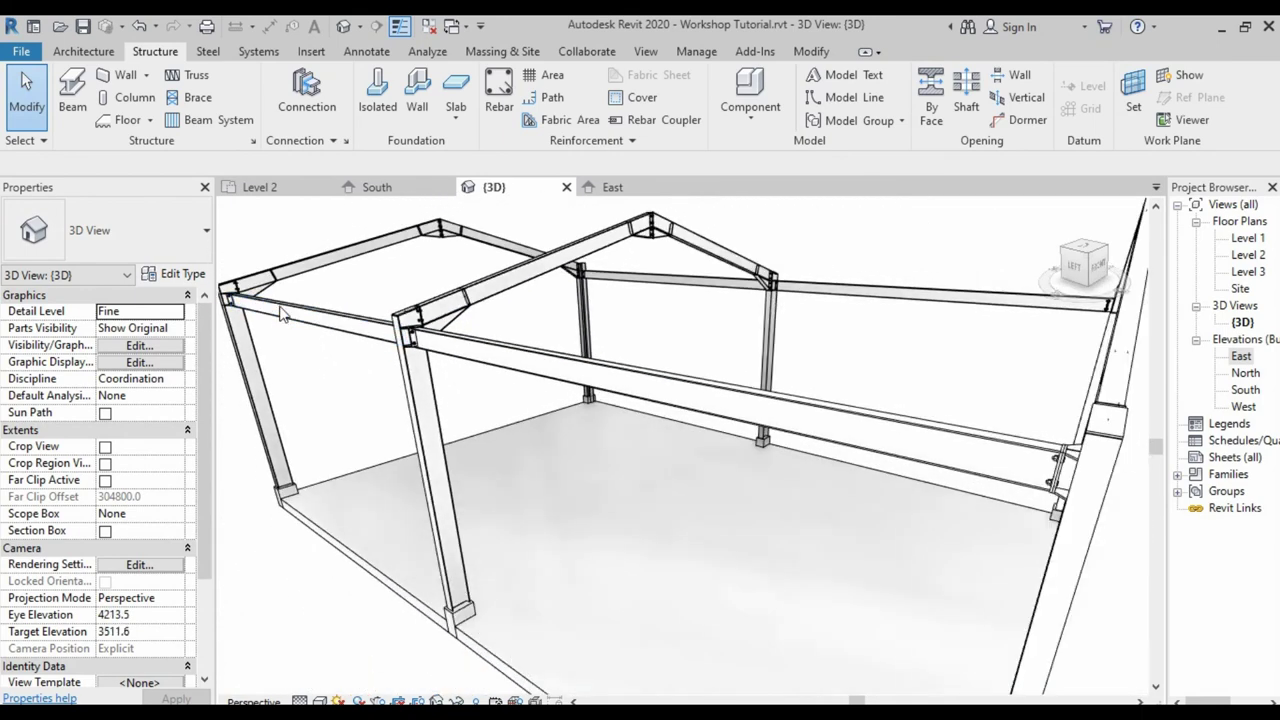
- Orbit around the frame and zoom in on a column base sitting on its concrete pedestal
{"action": "middle_click_drag", "start_coordinate": [480, 465], "coordinate": [616, 568], "text": "shift"}
{"action": "scroll", "coordinate": [680, 390], "scroll_direction": "up", "scroll_amount": 3}
{"action": "scroll", "coordinate": [681, 386], "scroll_direction": "up", "scroll_amount": 2}
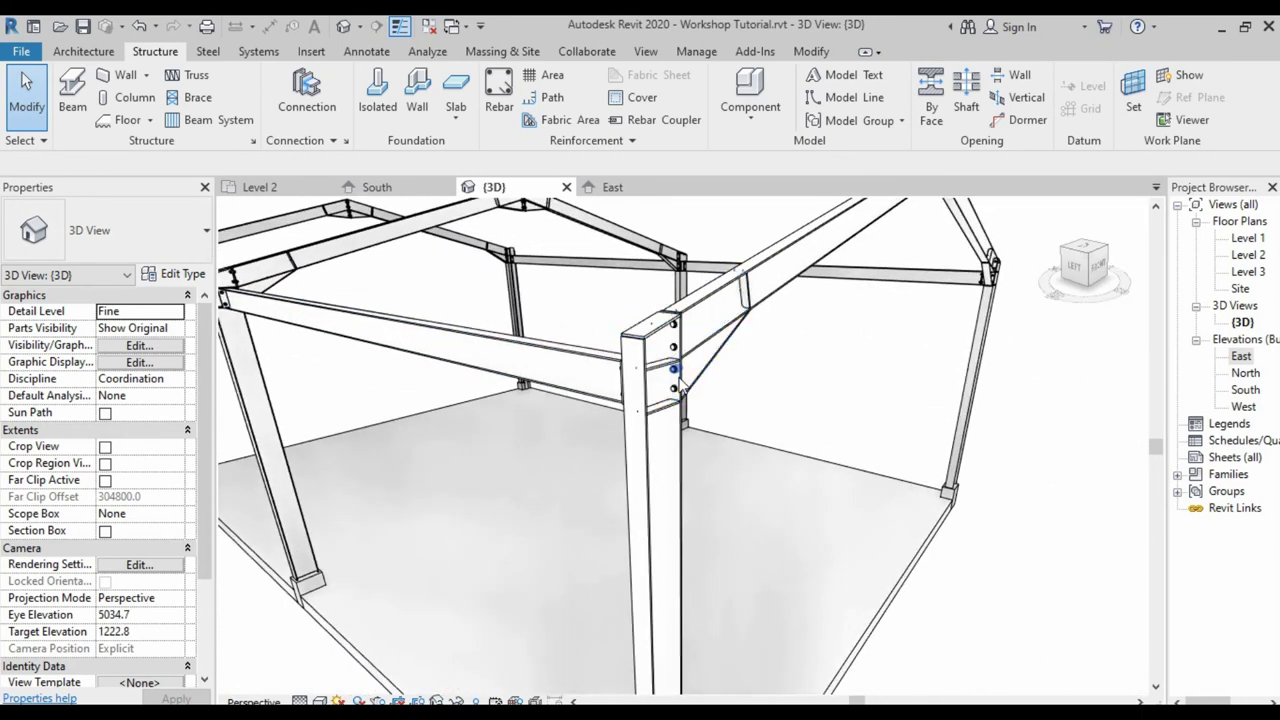
{"action": "scroll", "coordinate": [681, 386], "scroll_direction": "up", "scroll_amount": 2}
{"action": "scroll", "coordinate": [681, 386], "scroll_direction": "up", "scroll_amount": 1}
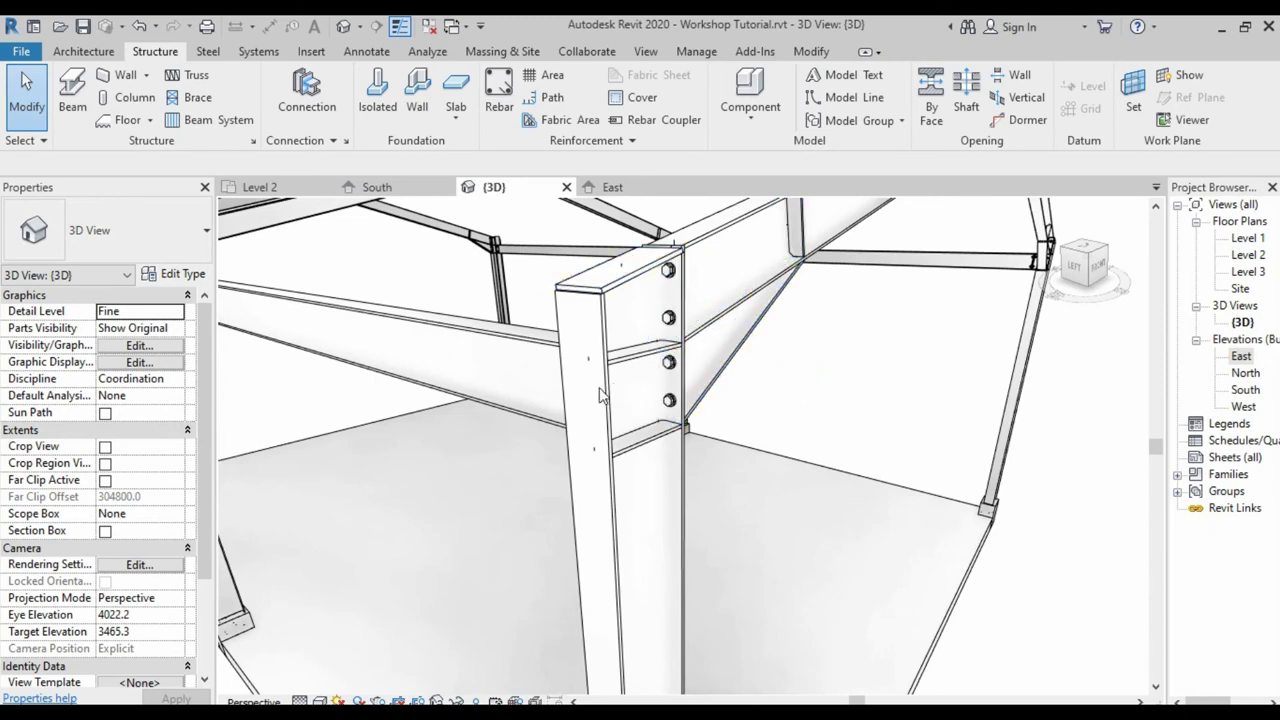
{"action": "scroll", "coordinate": [605, 395], "scroll_direction": "down", "scroll_amount": 2}
{"action": "scroll", "coordinate": [622, 335], "scroll_direction": "down", "scroll_amount": 2}
{"action": "scroll", "coordinate": [590, 300], "scroll_direction": "down", "scroll_amount": 2}
{"action": "scroll", "coordinate": [575, 297], "scroll_direction": "down", "scroll_amount": 2}
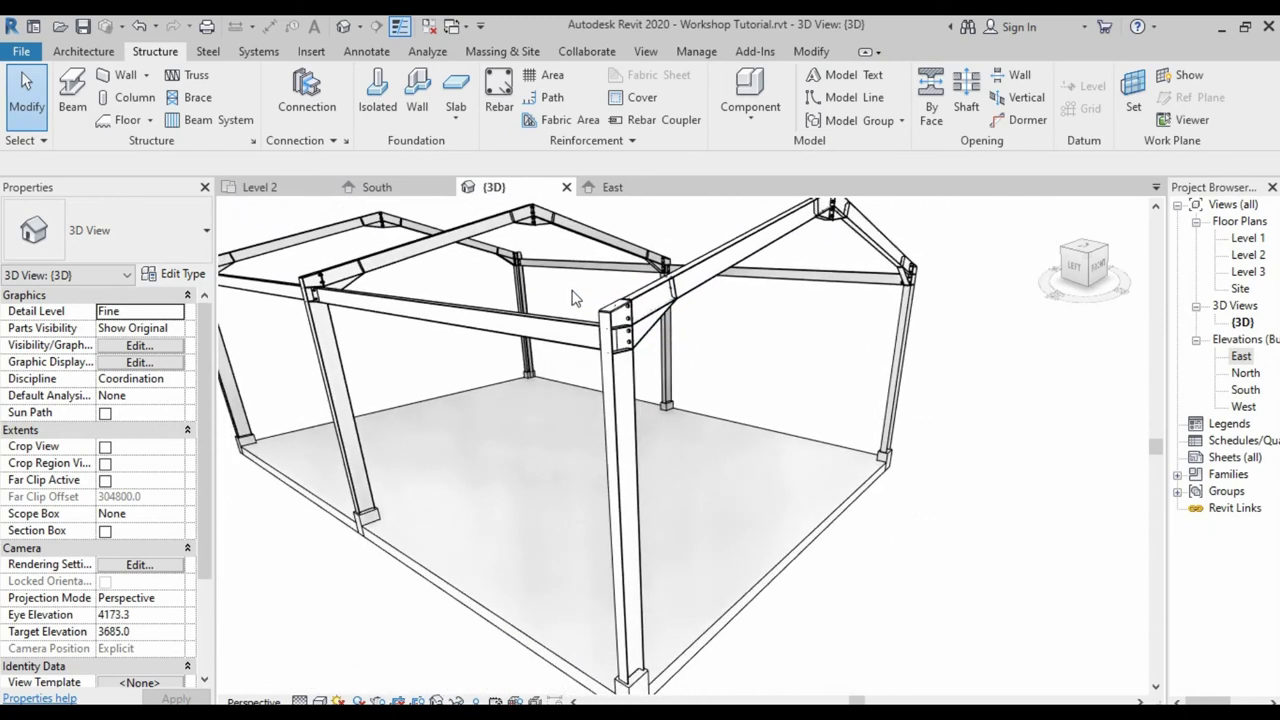
{"action": "scroll", "coordinate": [583, 314], "scroll_direction": "down", "scroll_amount": 1}
{"action": "scroll", "coordinate": [599, 540], "scroll_direction": "down", "scroll_amount": 1}
{"action": "scroll", "coordinate": [618, 615], "scroll_direction": "up", "scroll_amount": 2}
{"action": "scroll", "coordinate": [618, 615], "scroll_direction": "up", "scroll_amount": 1}
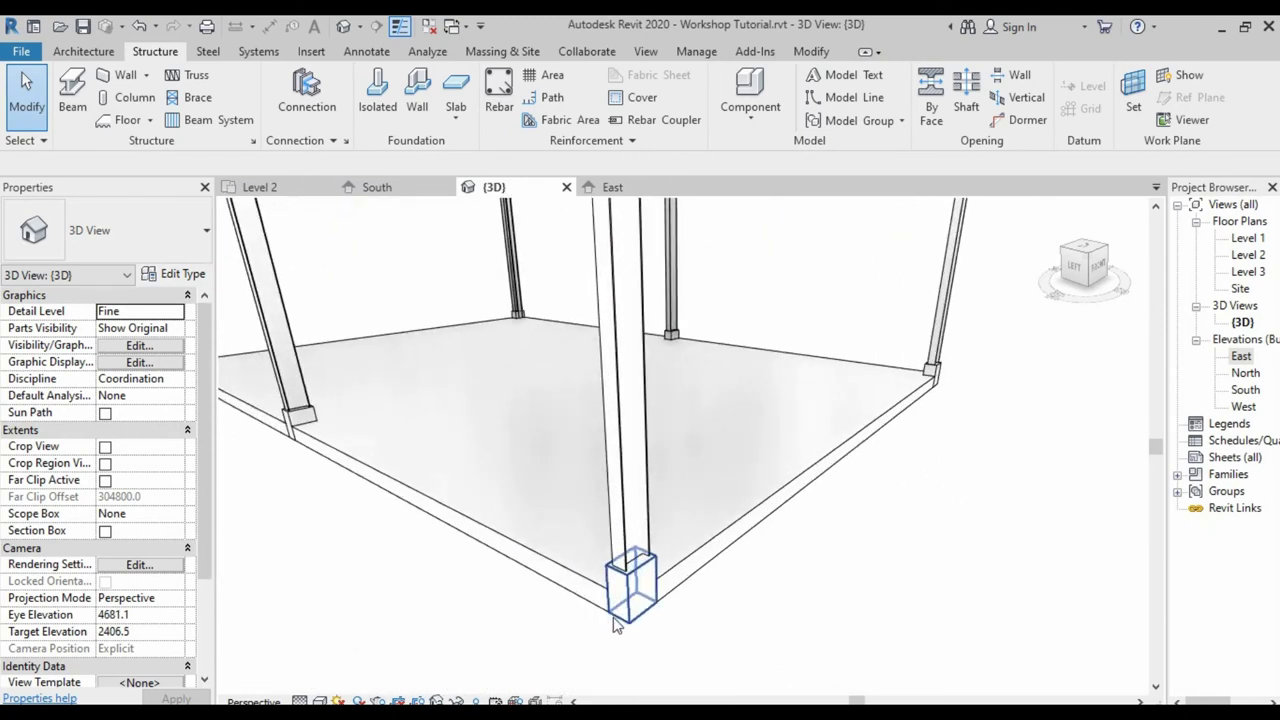
{"action": "scroll", "coordinate": [620, 612], "scroll_direction": "up", "scroll_amount": 1}
{"action": "scroll", "coordinate": [635, 600], "scroll_direction": "up", "scroll_amount": 1}
{"action": "scroll", "coordinate": [660, 585], "scroll_direction": "up", "scroll_amount": 2}
{"action": "scroll", "coordinate": [620, 480], "scroll_direction": "up", "scroll_amount": 1}
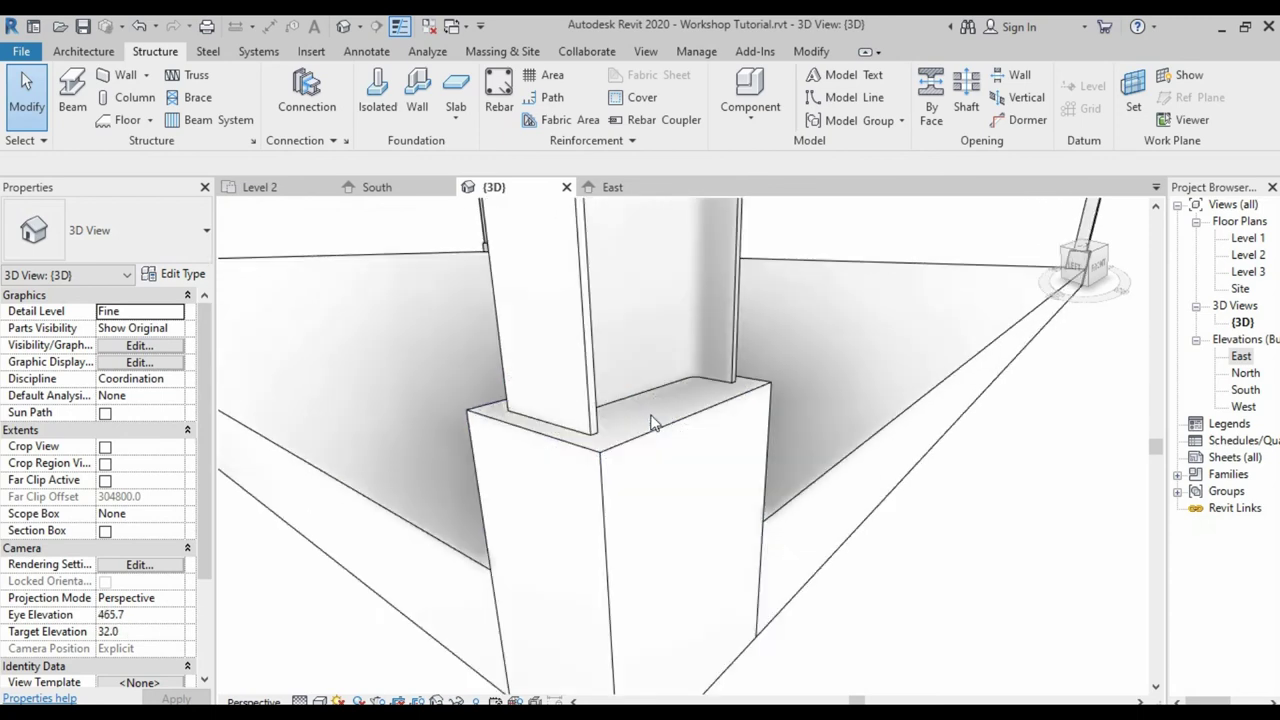
{"action": "scroll", "coordinate": [641, 411], "scroll_direction": "up", "scroll_amount": 1}
{"action": "scroll", "coordinate": [641, 411], "scroll_direction": "down", "scroll_amount": 2}
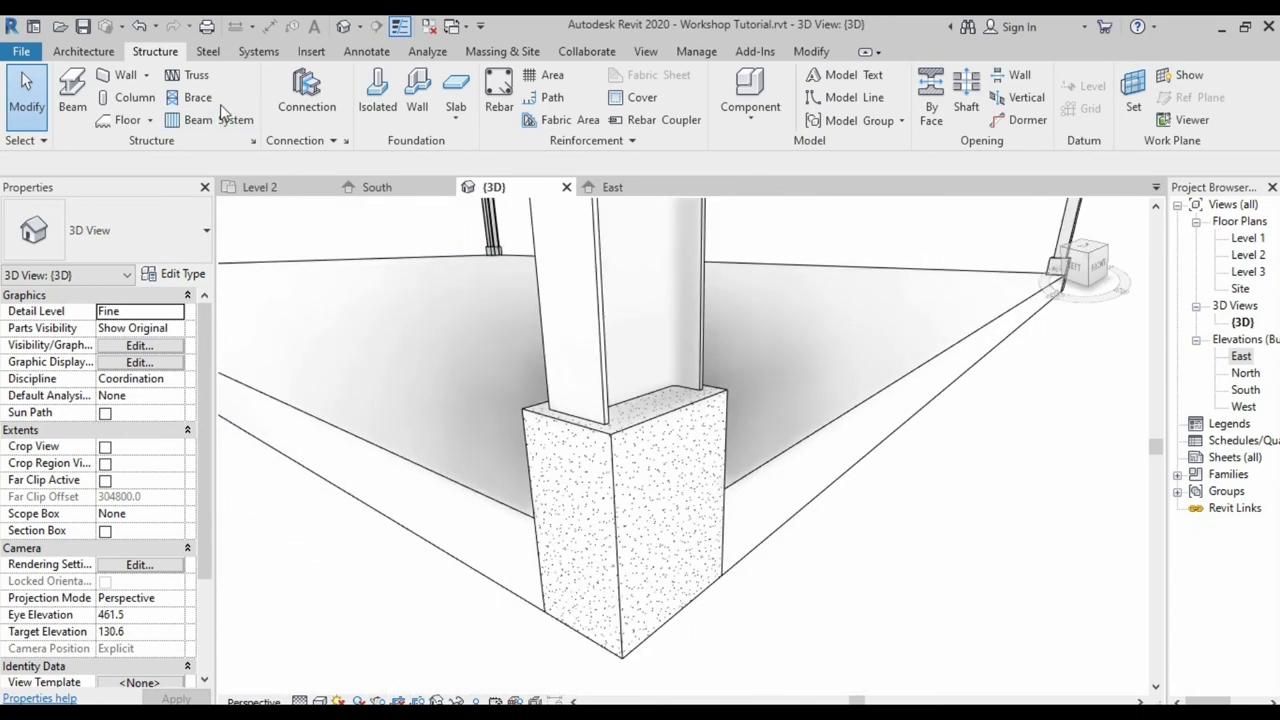
- Place a Base plate structural connection between the steel column and the concrete pedestal beneath it
{"action": "left_click", "coordinate": [306, 95]}
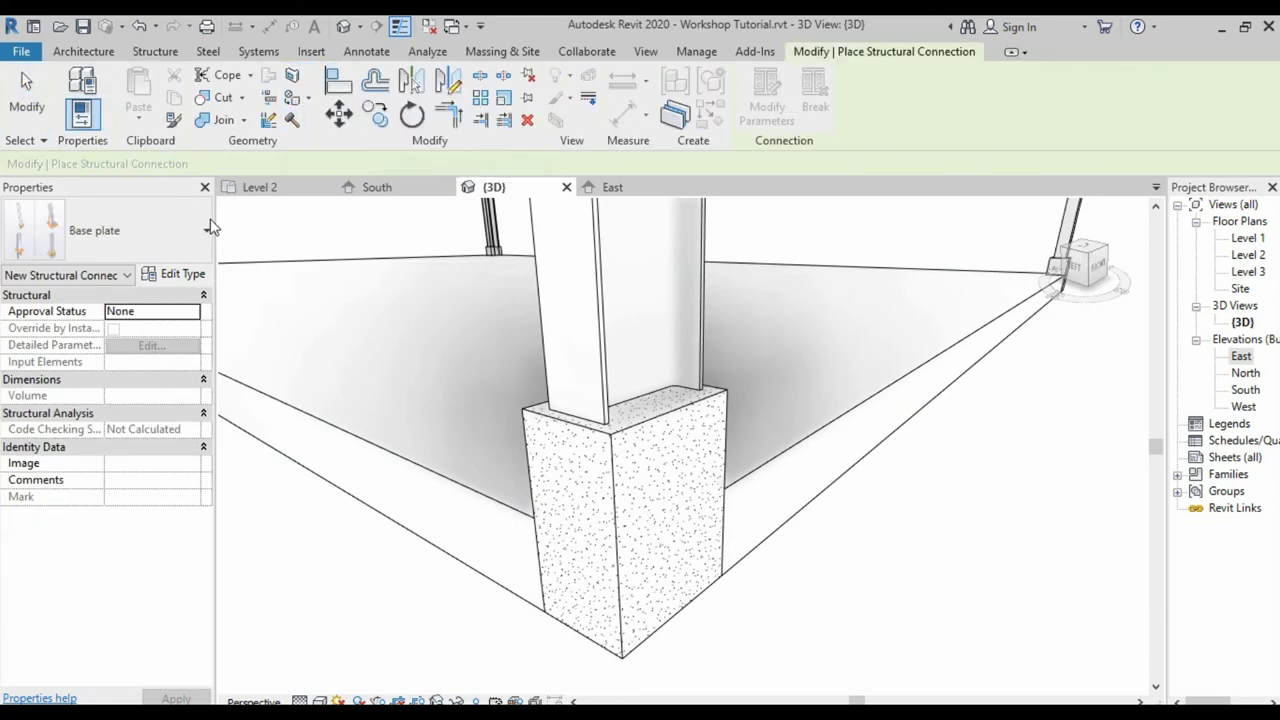
{"action": "left_click", "coordinate": [144, 228]}
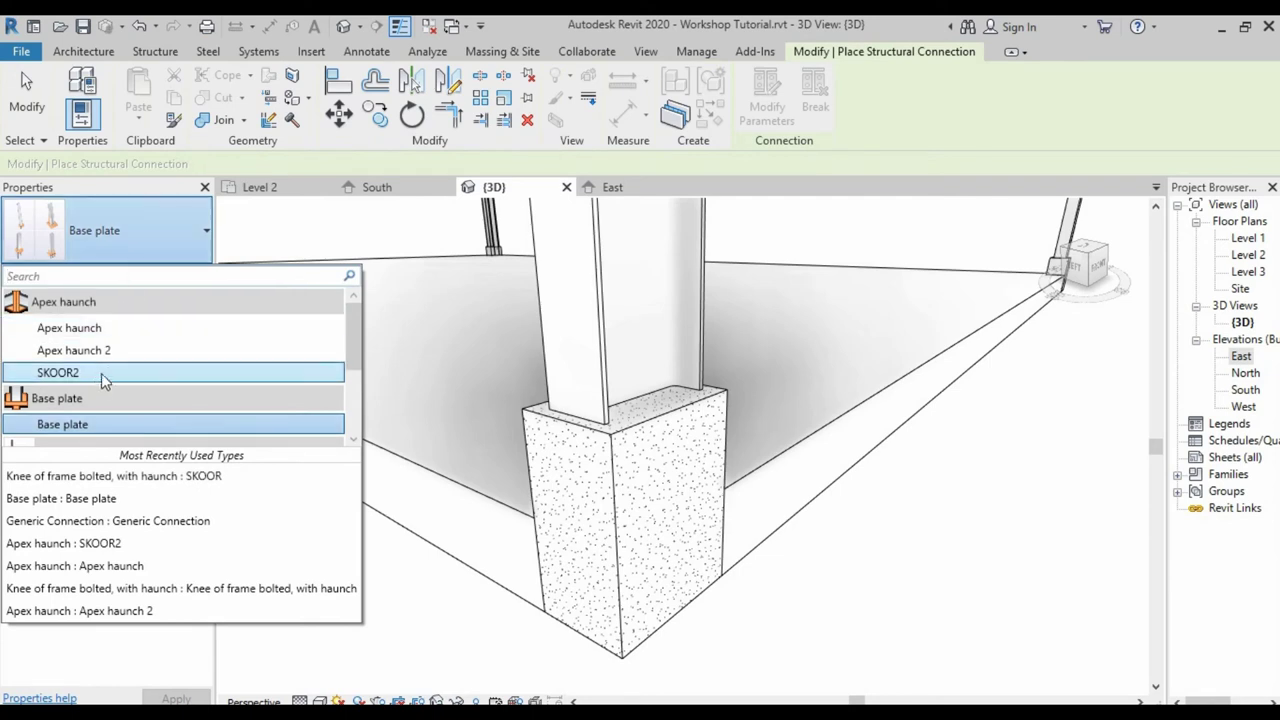
{"action": "left_click", "coordinate": [90, 426]}
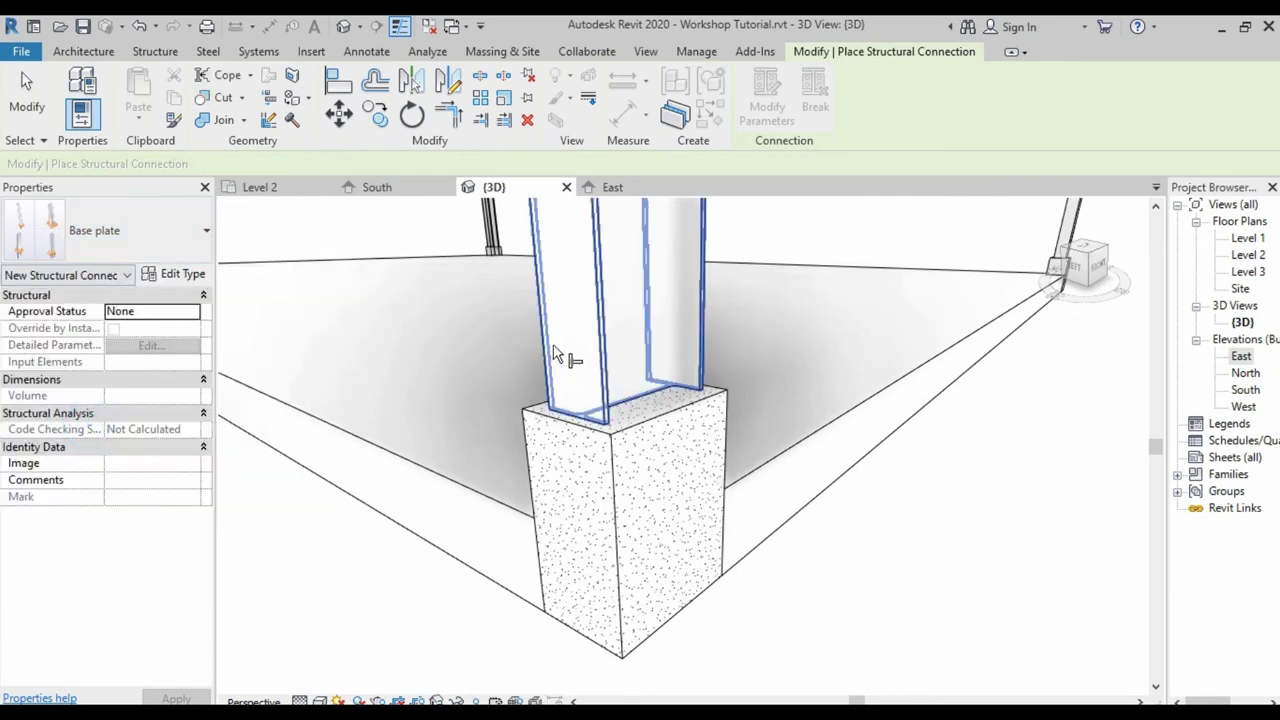
{"action": "left_click", "coordinate": [603, 326]}
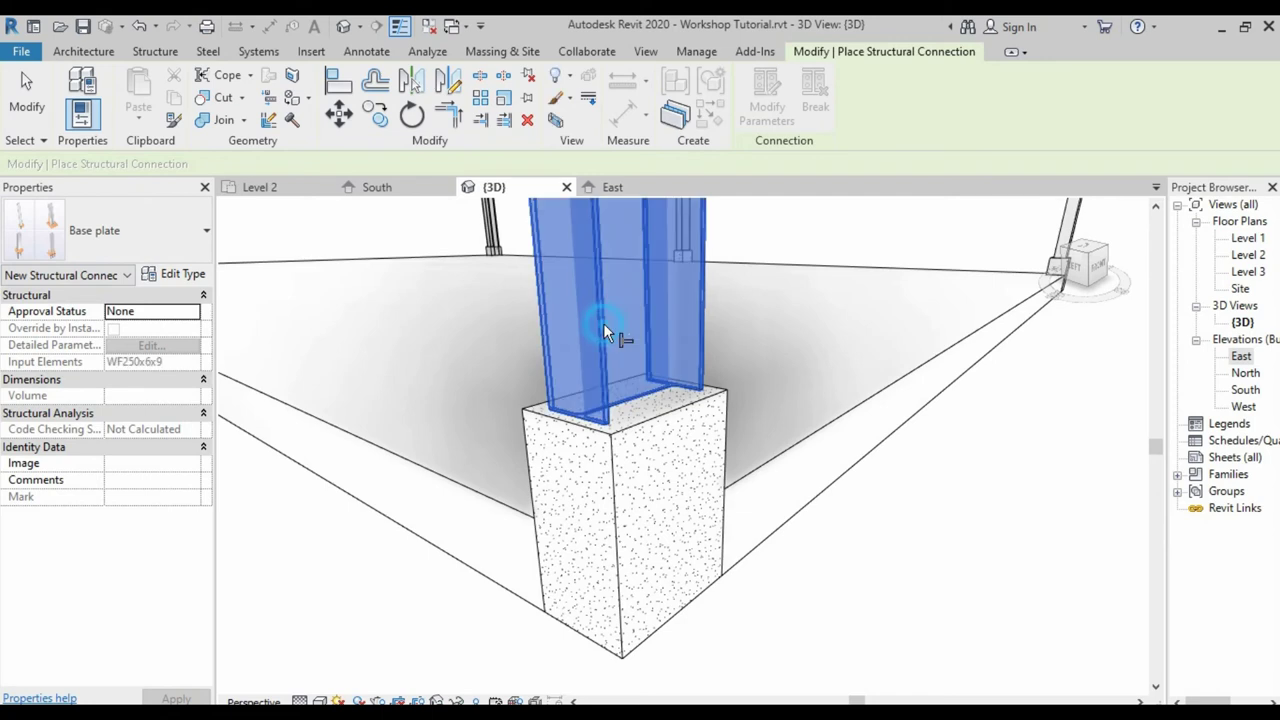
{"action": "left_click", "coordinate": [651, 420]}
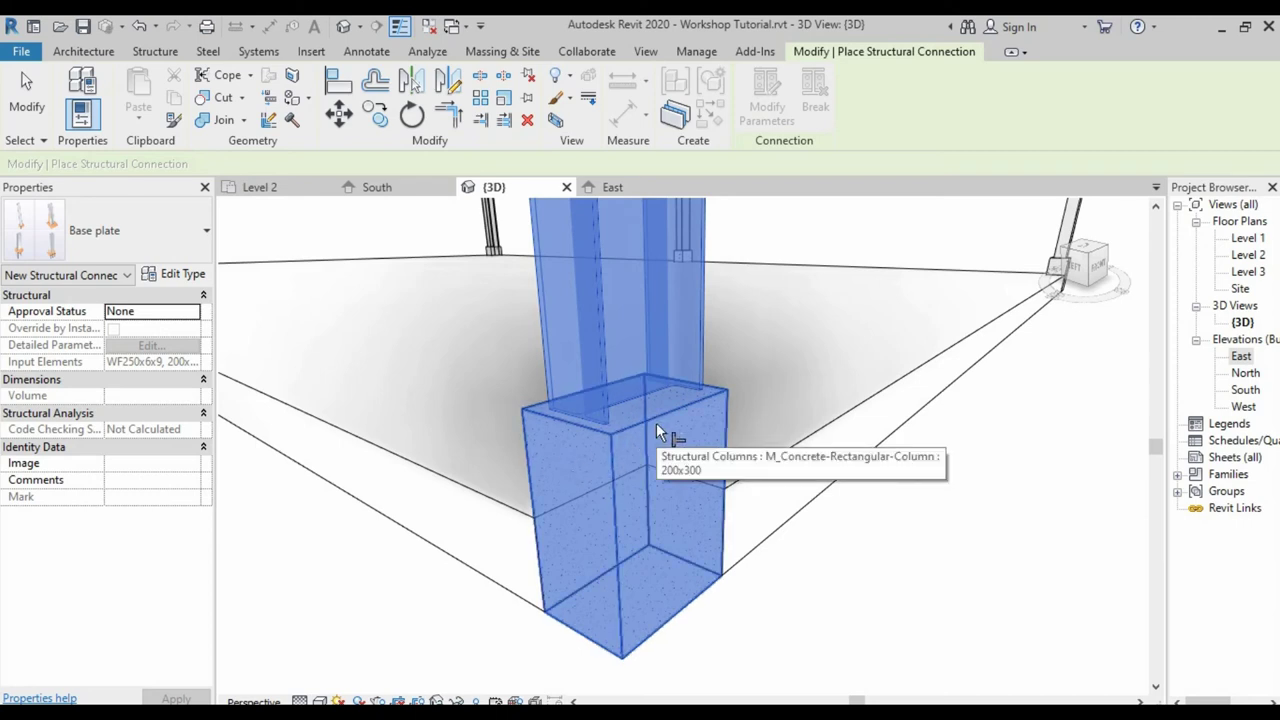
{"action": "key", "text": "Return"}
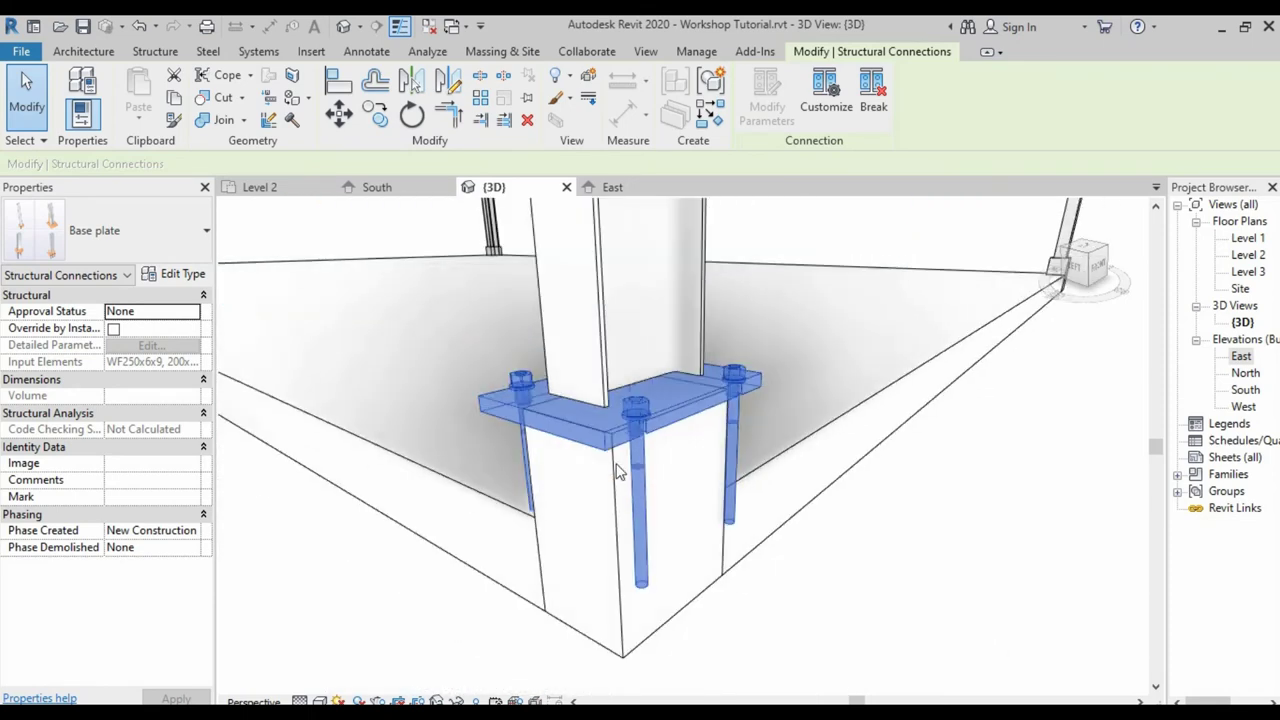
- Select the new base plate connection and open its type's Modify Parameters editor
{"action": "key", "text": "Escape"}
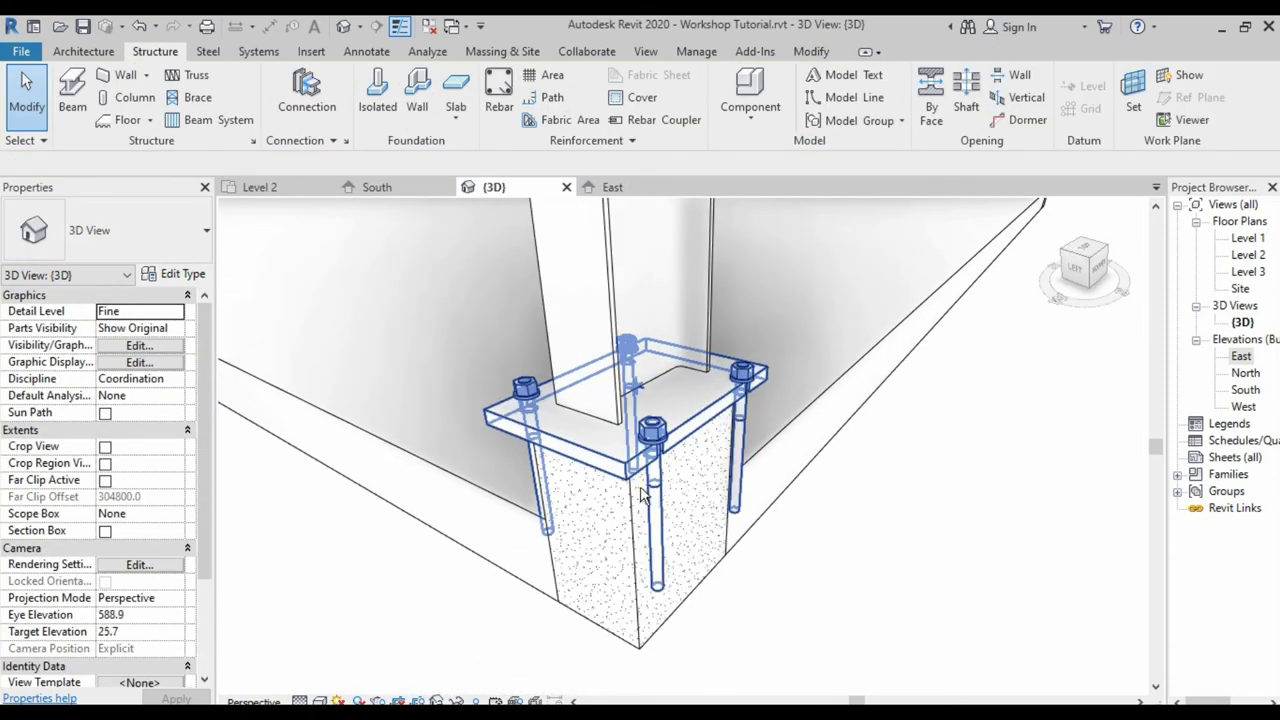
{"action": "mouse_move", "coordinate": [641, 495]}
{"action": "middle_mouse_down", "text": "shift"}
{"action": "mouse_move", "coordinate": [683, 463]}
{"action": "mouse_move", "coordinate": [889, 426]}
{"action": "mouse_move", "coordinate": [709, 457]}
{"action": "mouse_move", "coordinate": [654, 491]}
{"action": "mouse_move", "coordinate": [700, 470]}
{"action": "middle_mouse_up", "text": "shift"}
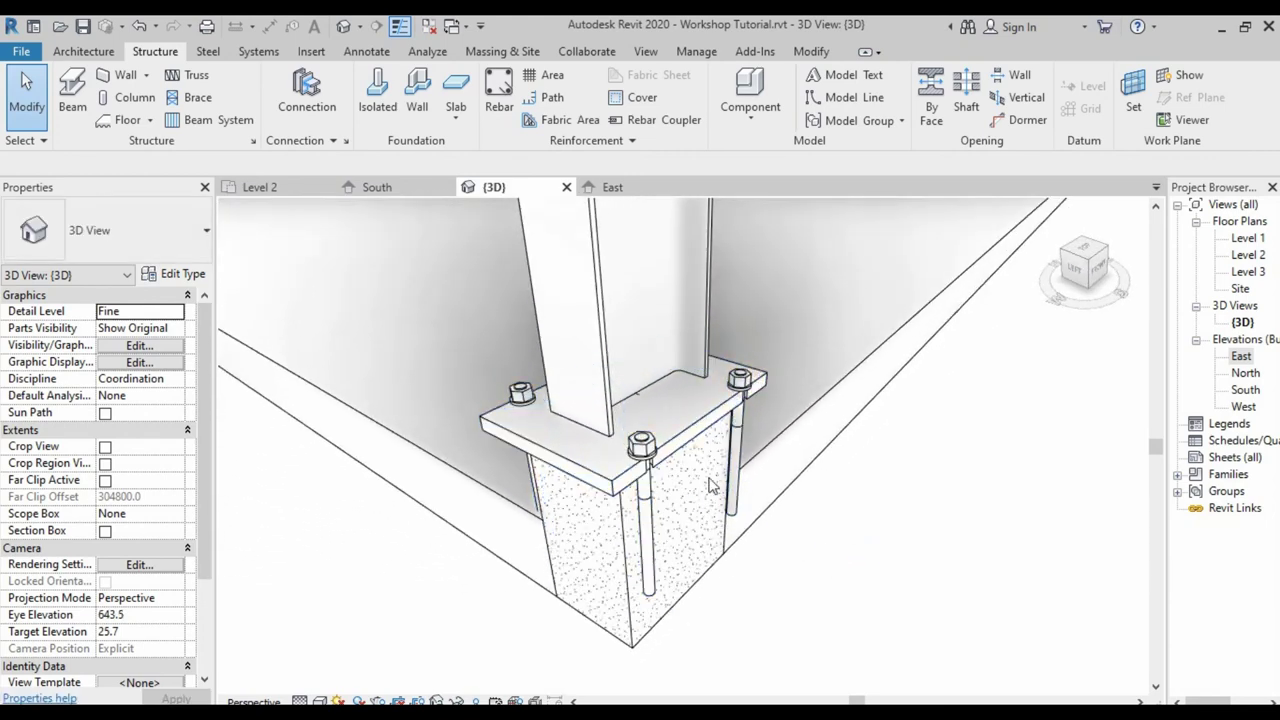
{"action": "left_click", "coordinate": [650, 460]}
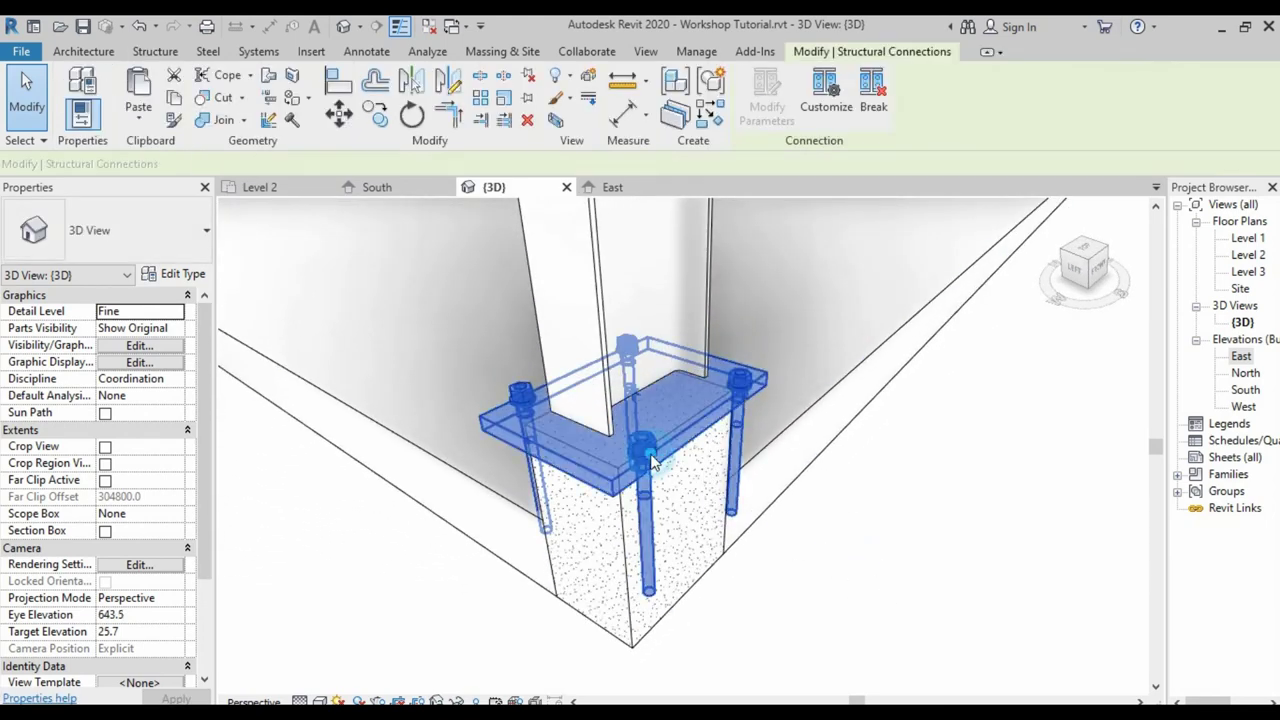
{"action": "left_click", "coordinate": [176, 276]}
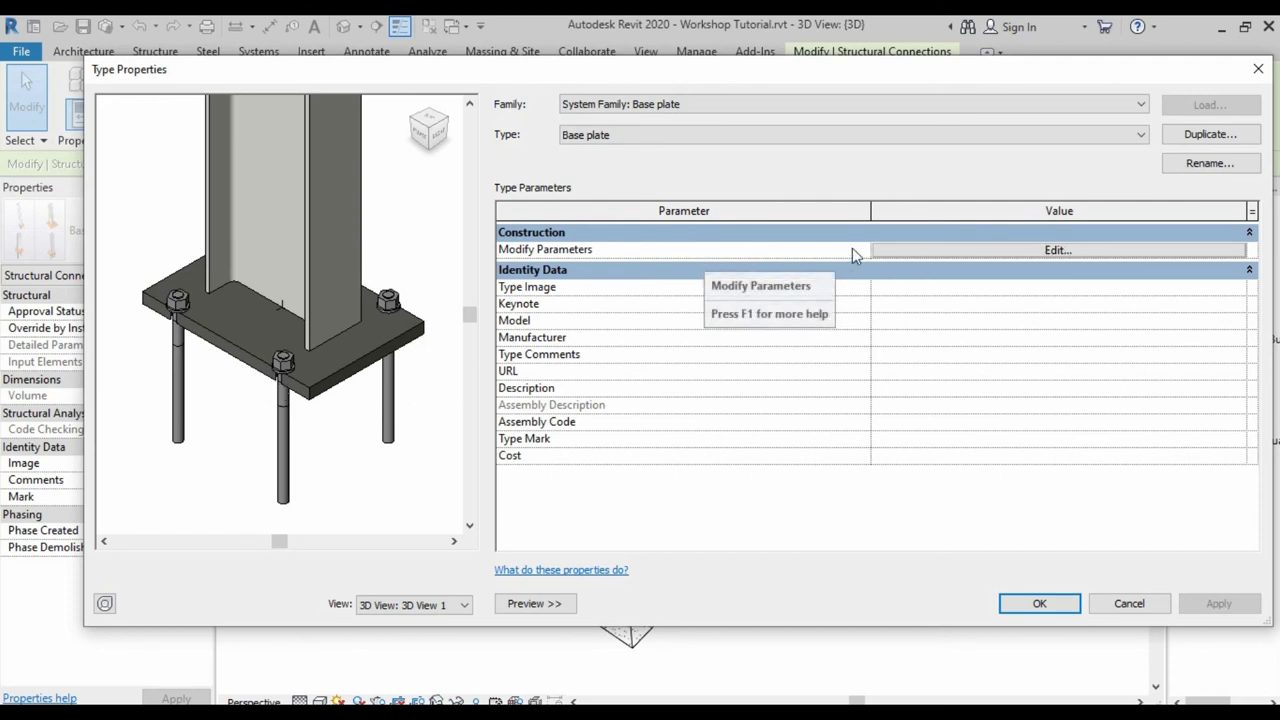
{"action": "left_click", "coordinate": [1052, 249]}
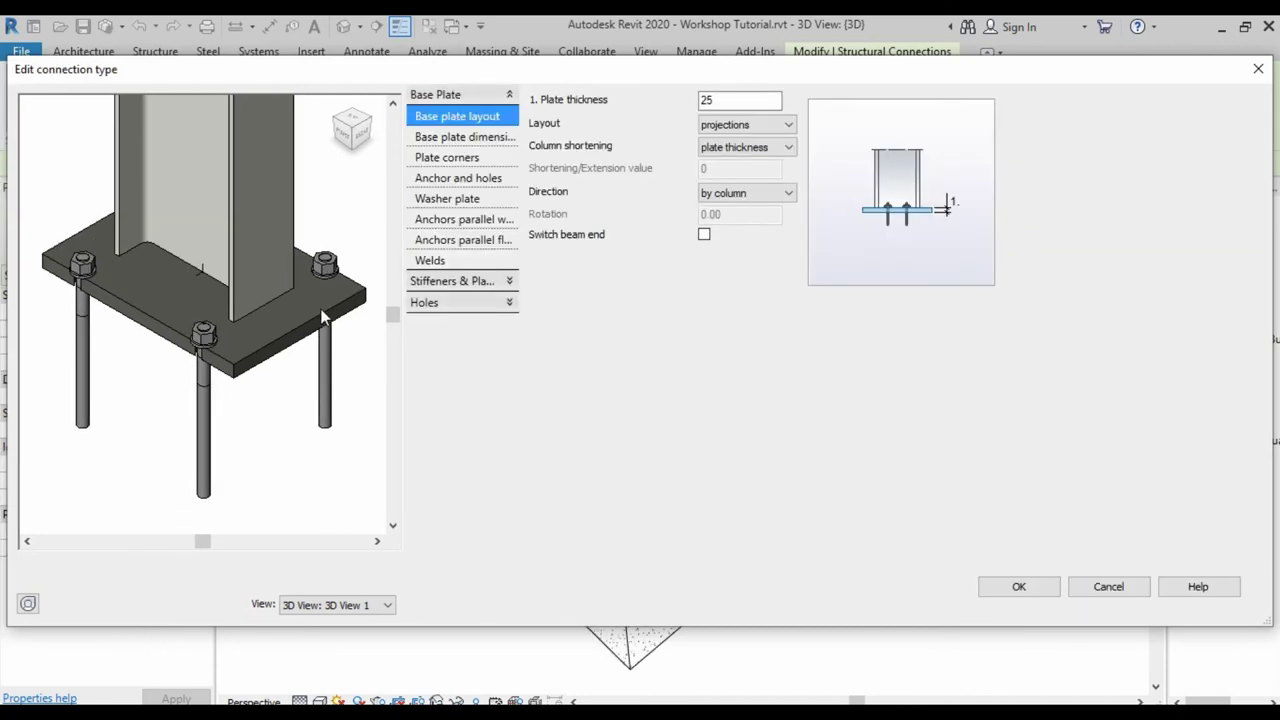
- Set the base plate thickness to 16 and untick All projections equal
{"action": "double_click", "coordinate": [703, 100]}
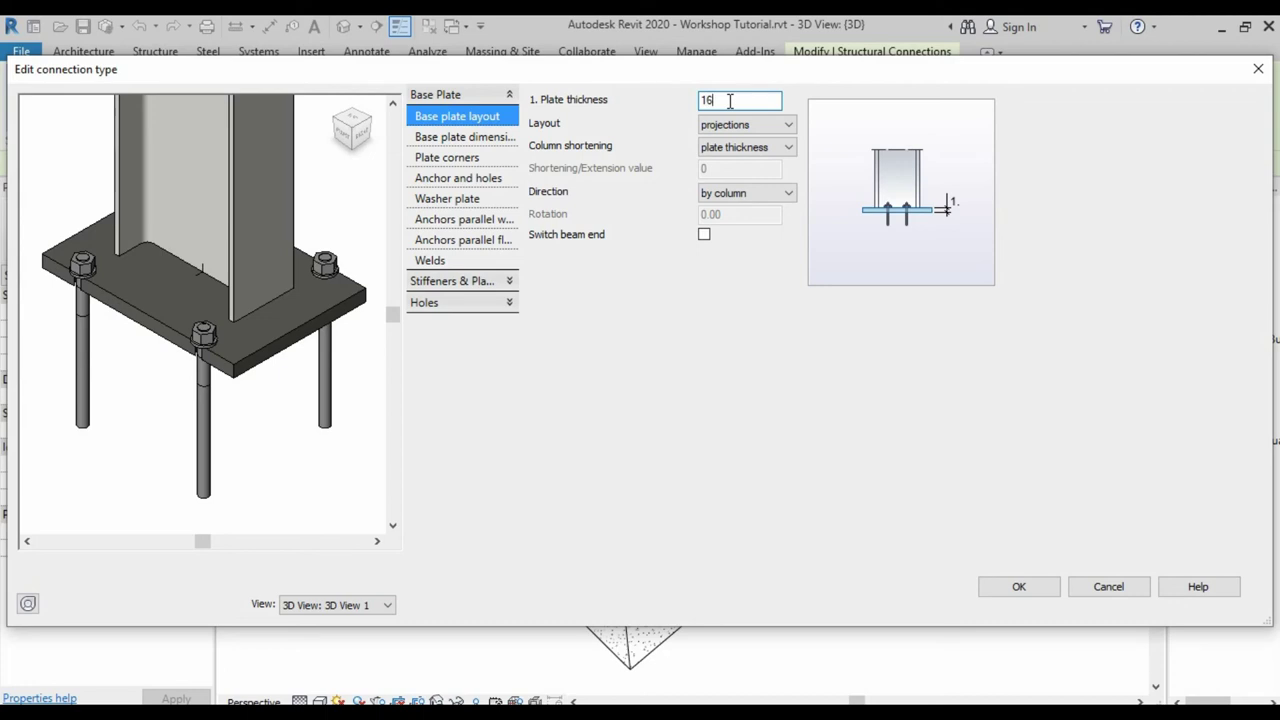
{"action": "type", "text": "16"}
{"action": "key", "text": "Return"}
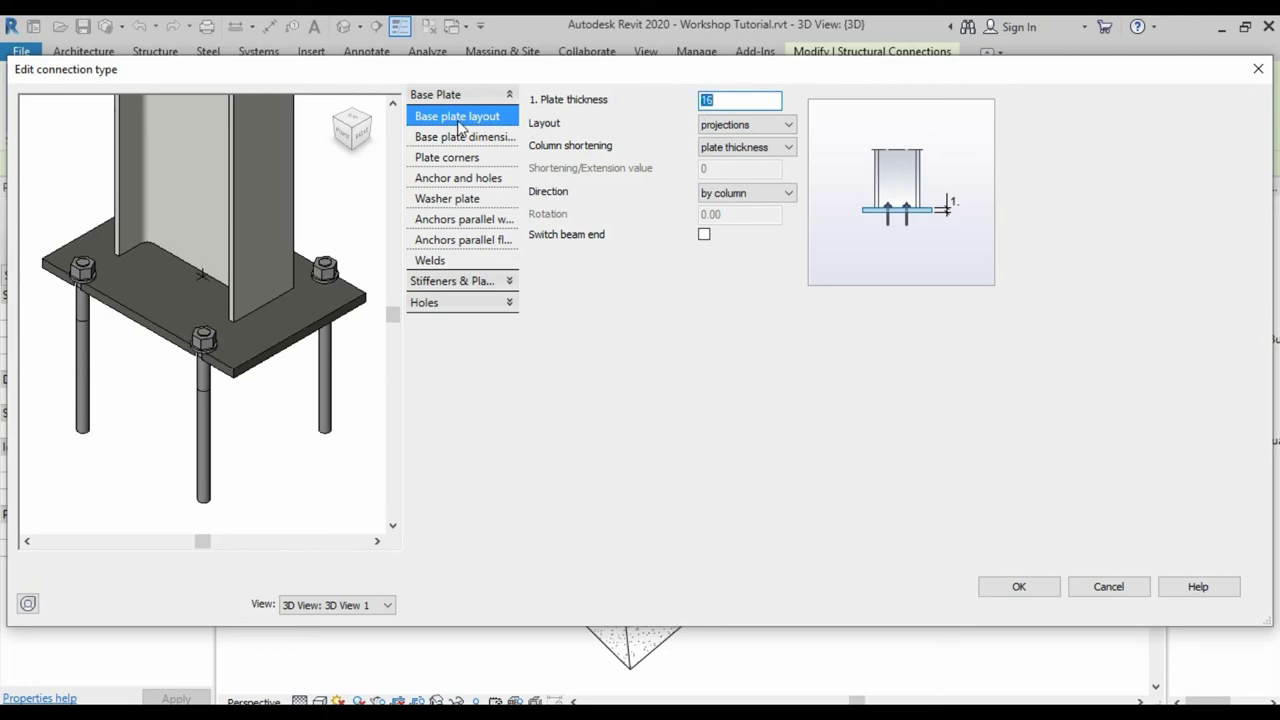
{"action": "left_click", "coordinate": [446, 145]}
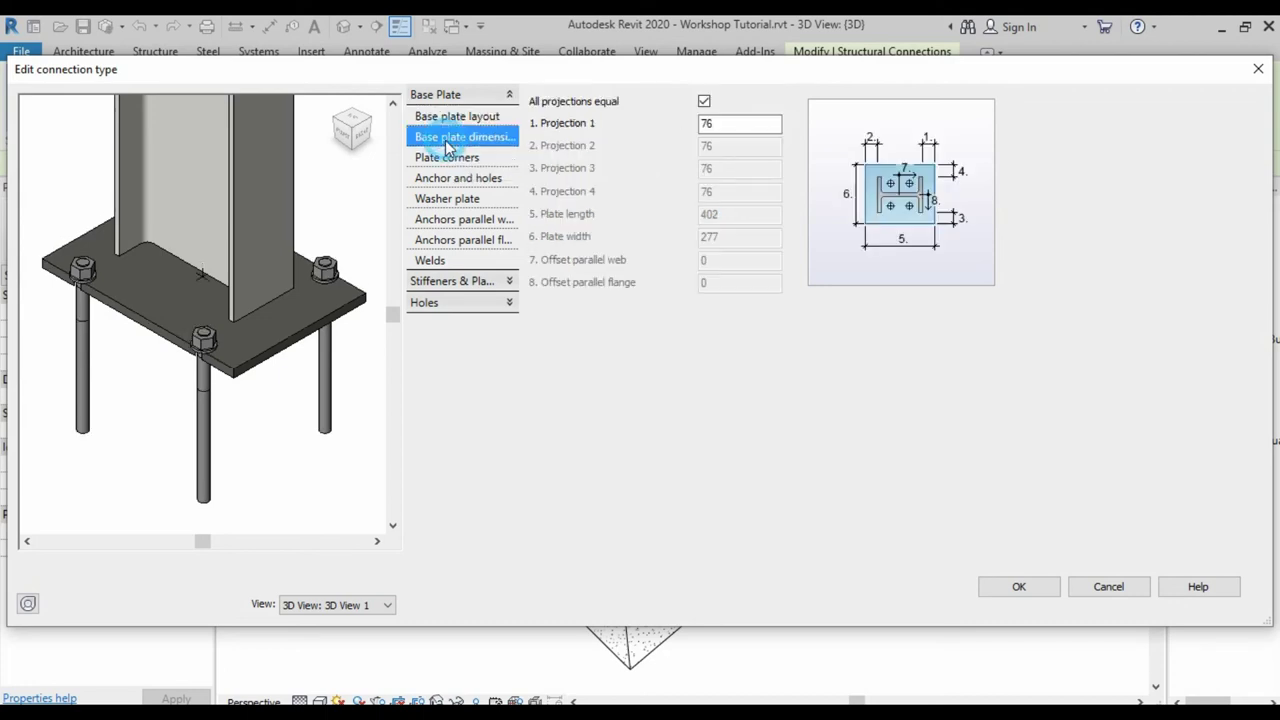
{"action": "left_click", "coordinate": [704, 102]}
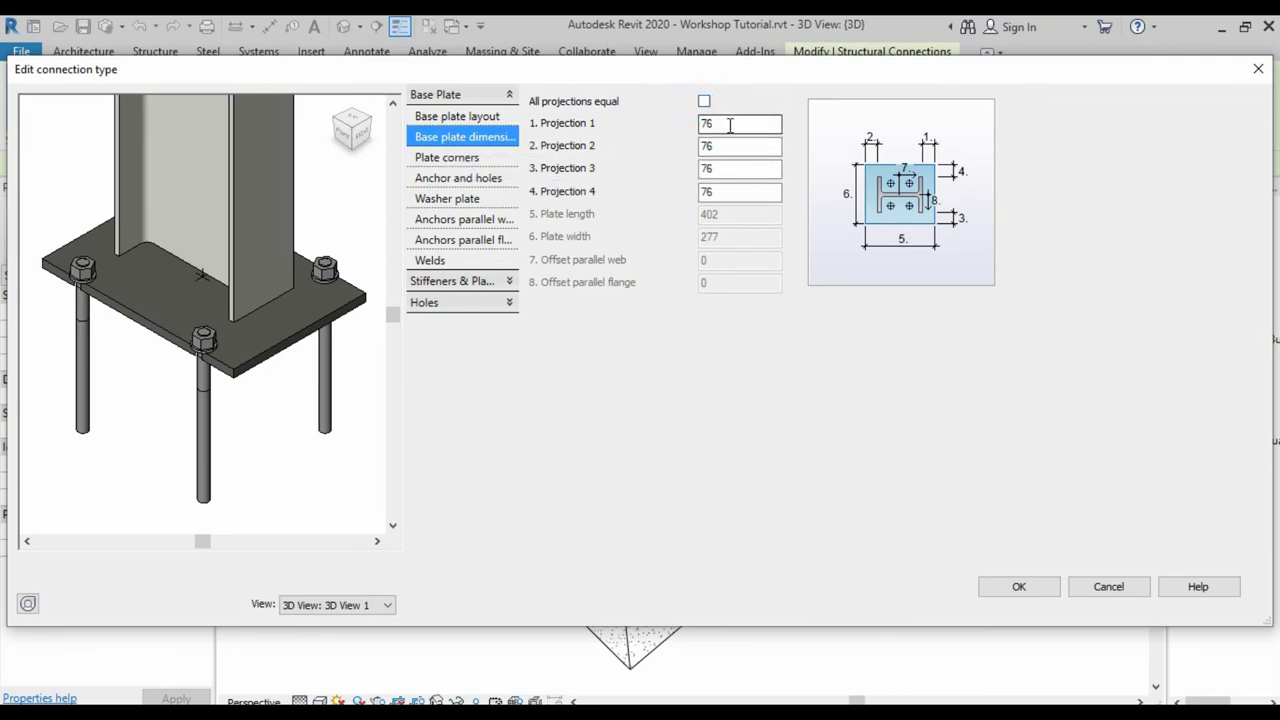
- Enter base plate projections of 25, 25, 38 and 38
{"action": "double_click", "coordinate": [720, 124]}
{"action": "type", "text": "25"}
{"action": "left_click", "coordinate": [719, 146]}
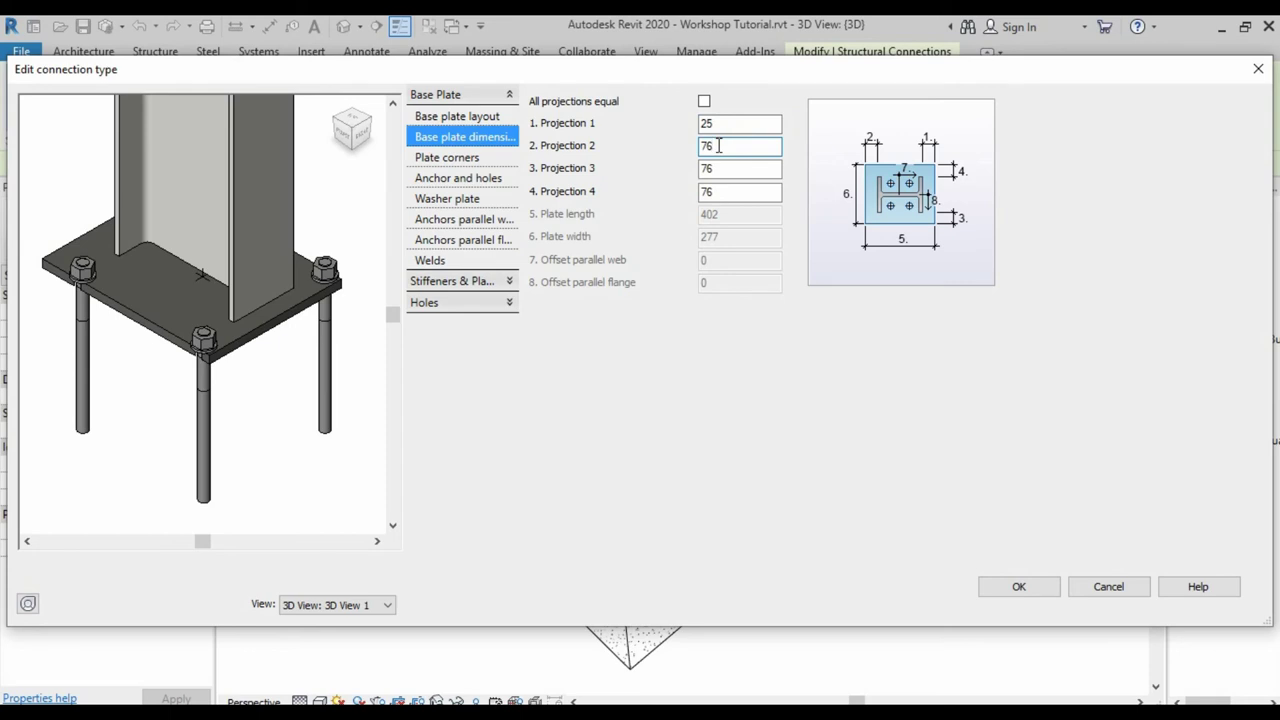
{"action": "double_click", "coordinate": [707, 148]}
{"action": "type", "text": "25"}
{"action": "key", "text": "Return"}
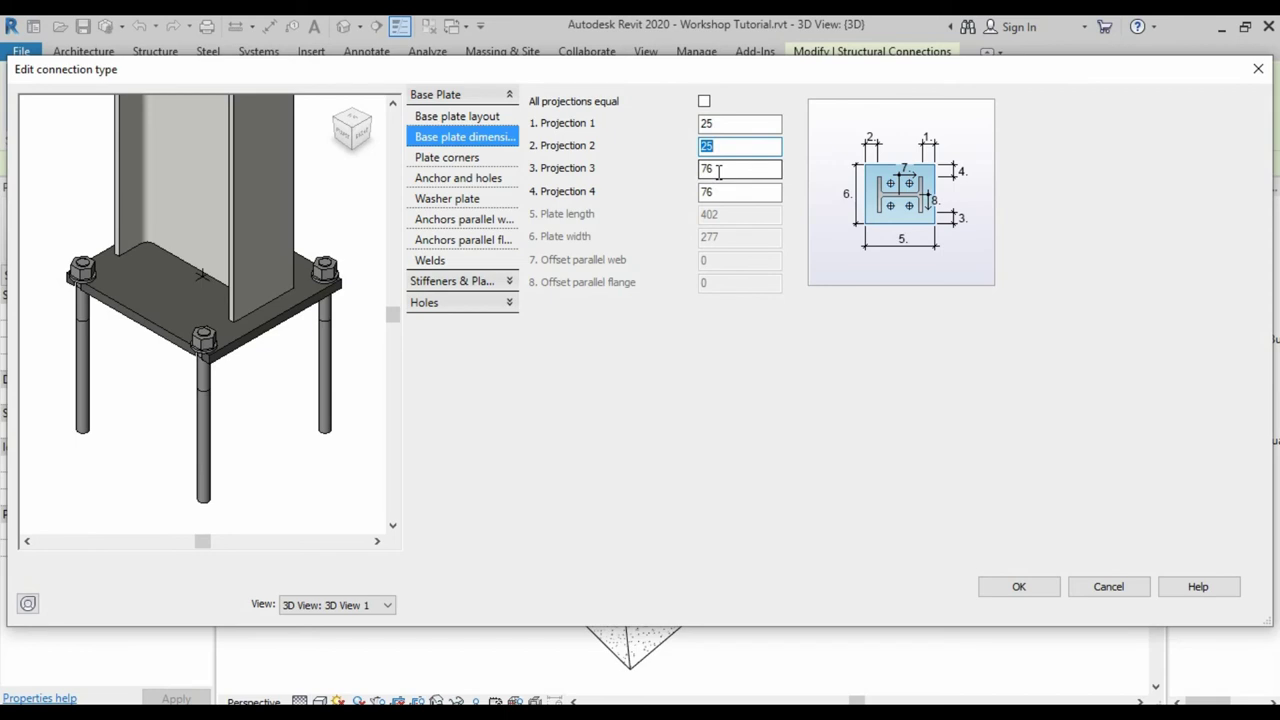
{"action": "double_click", "coordinate": [718, 170]}
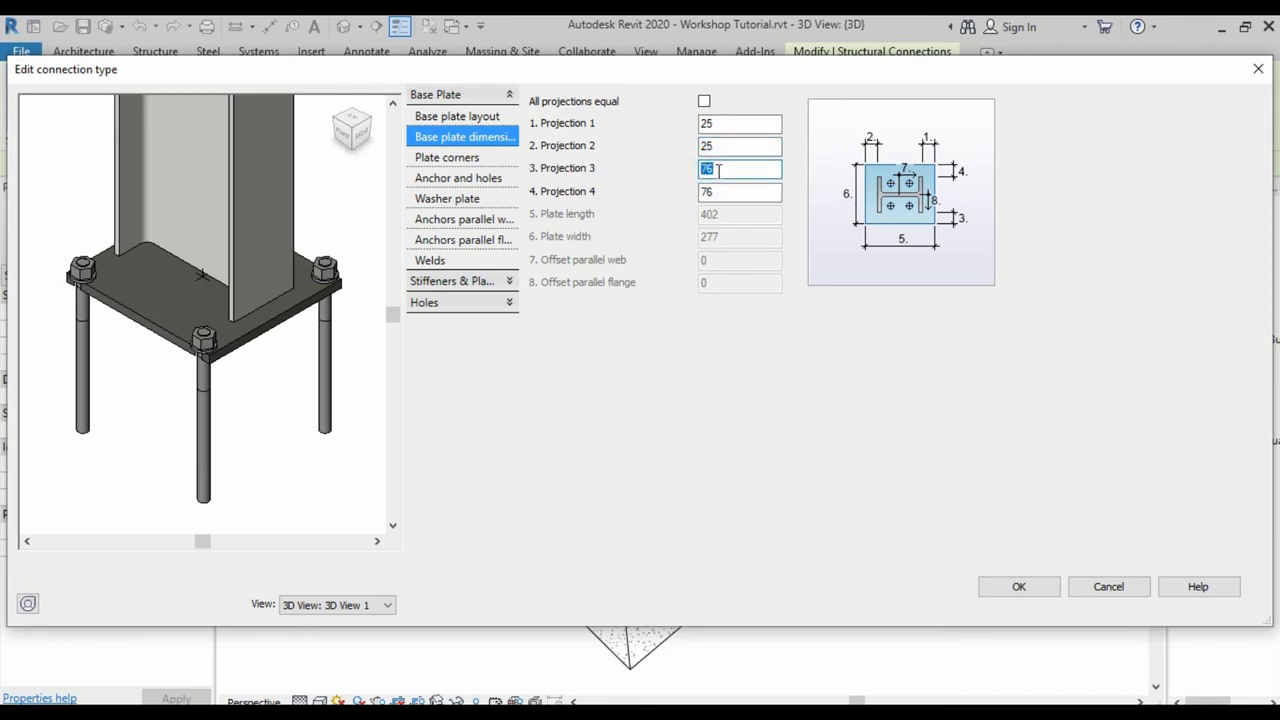
{"action": "type", "text": "38"}
{"action": "key", "text": "Return"}
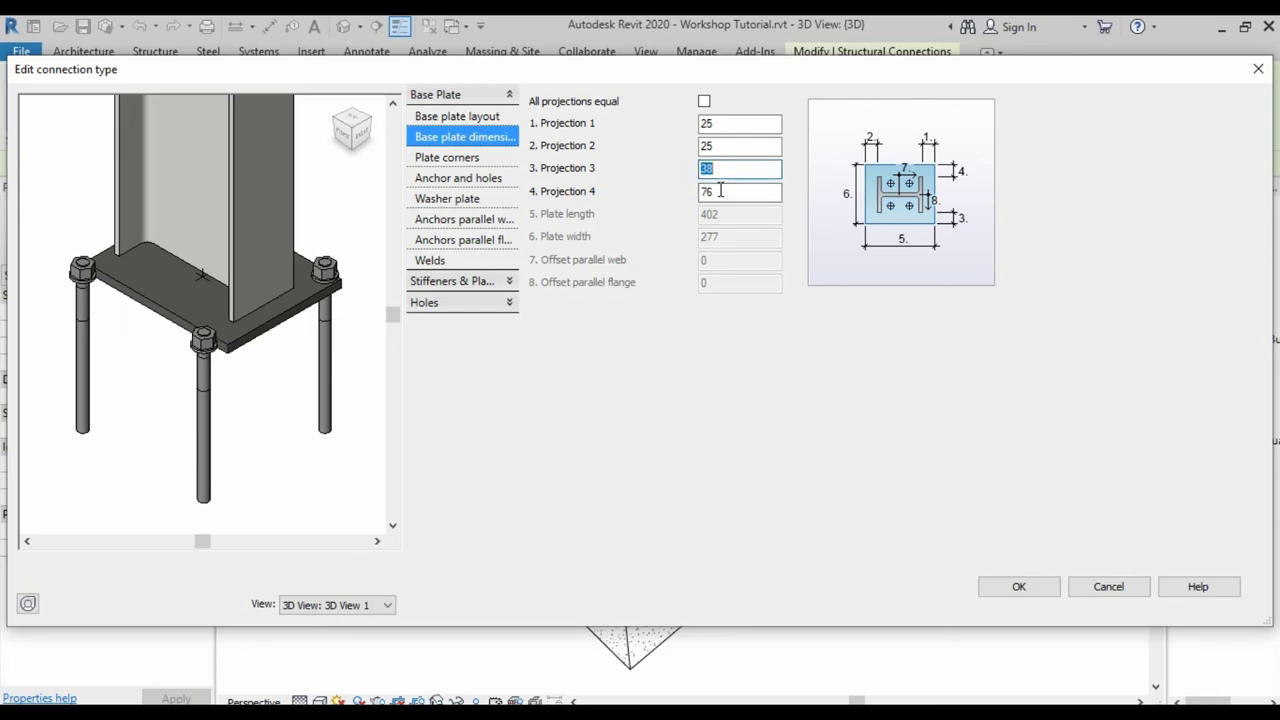
{"action": "double_click", "coordinate": [720, 190]}
{"action": "type", "text": "37.5"}
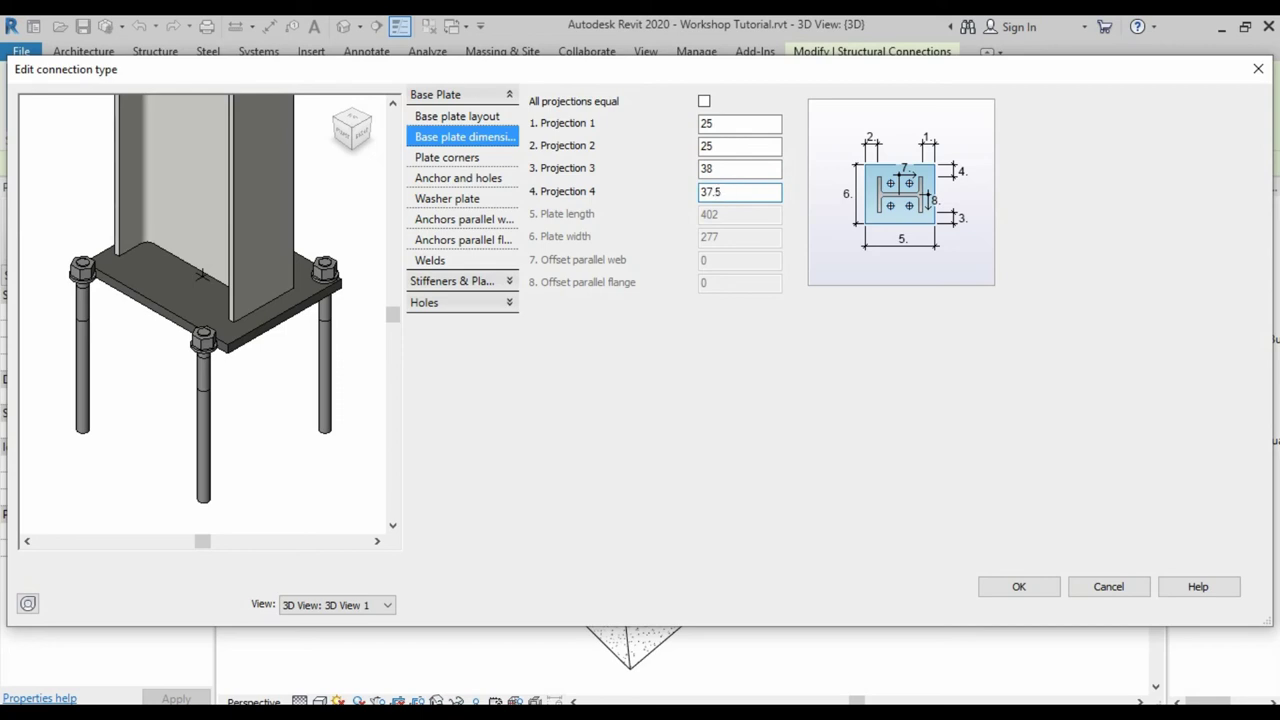
{"action": "type", "text": "38"}
{"action": "key", "text": "Return"}
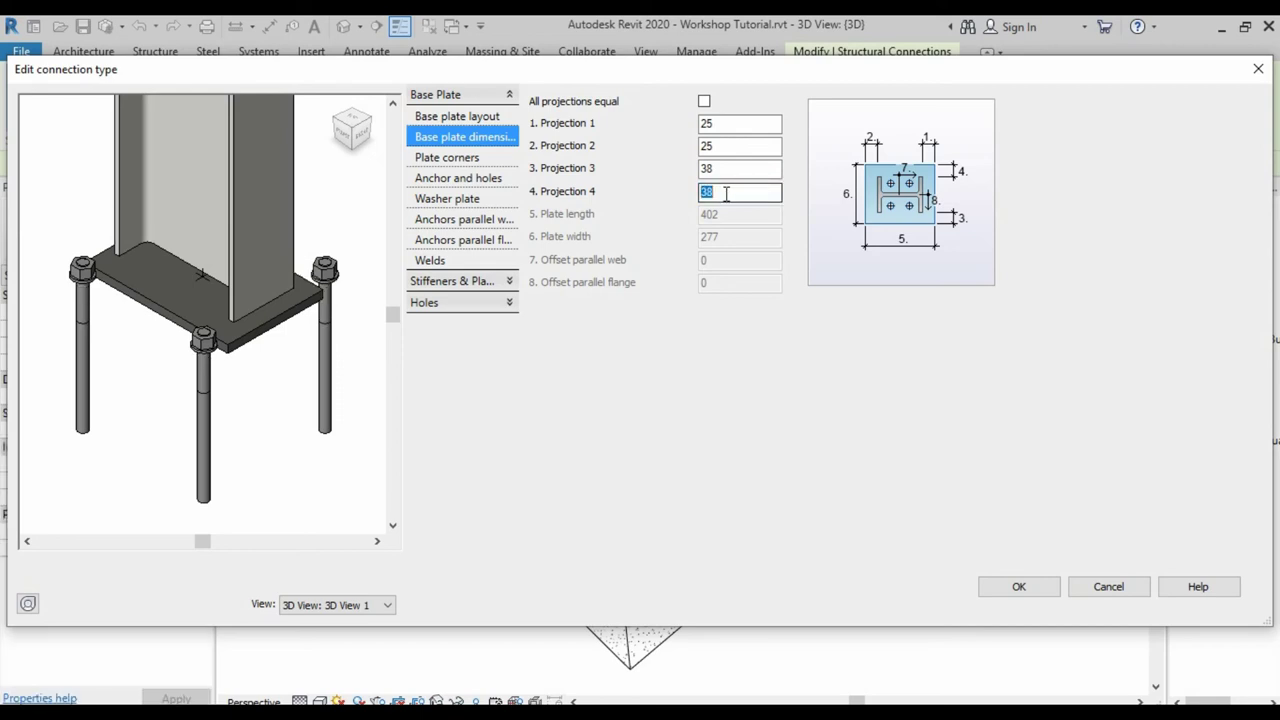
- Set the anchor intermediate distance to 100 parallel to the web and 130 parallel to the flange
{"action": "left_click", "coordinate": [470, 222]}
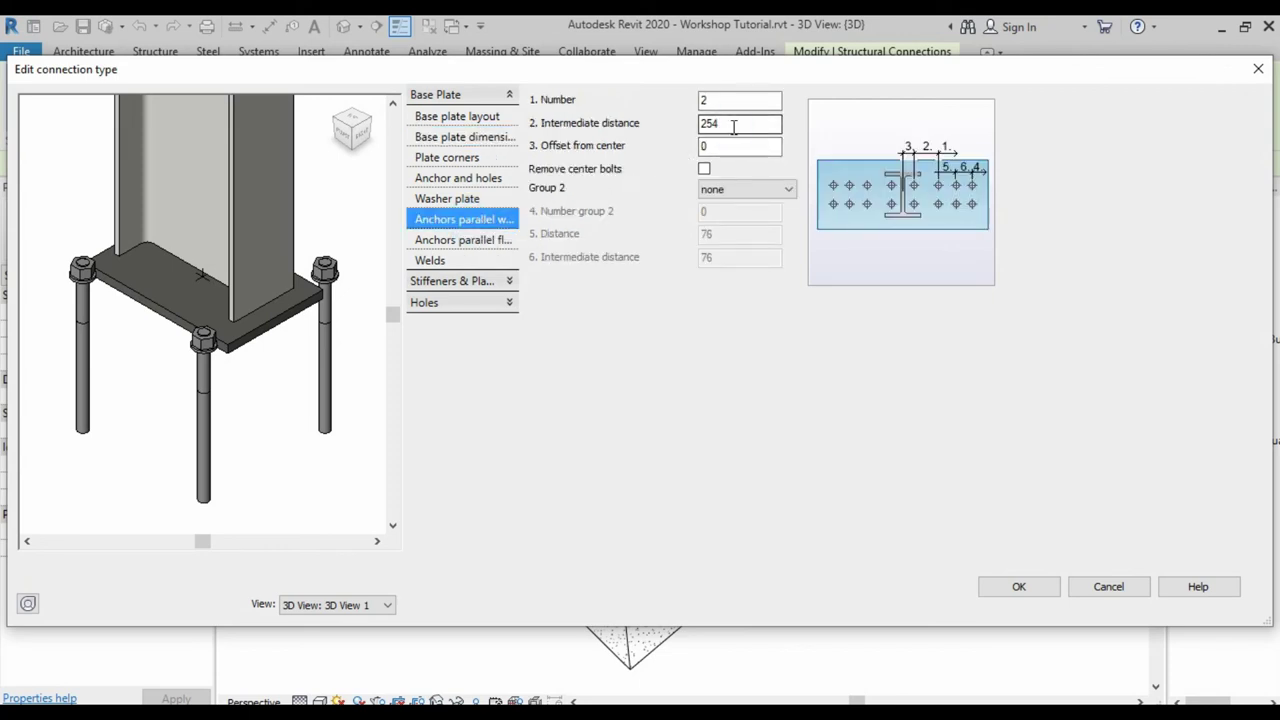
{"action": "left_click_drag", "start_coordinate": [733, 127], "coordinate": [695, 125]}
{"action": "type", "text": "100"}
{"action": "key", "text": "Return"}
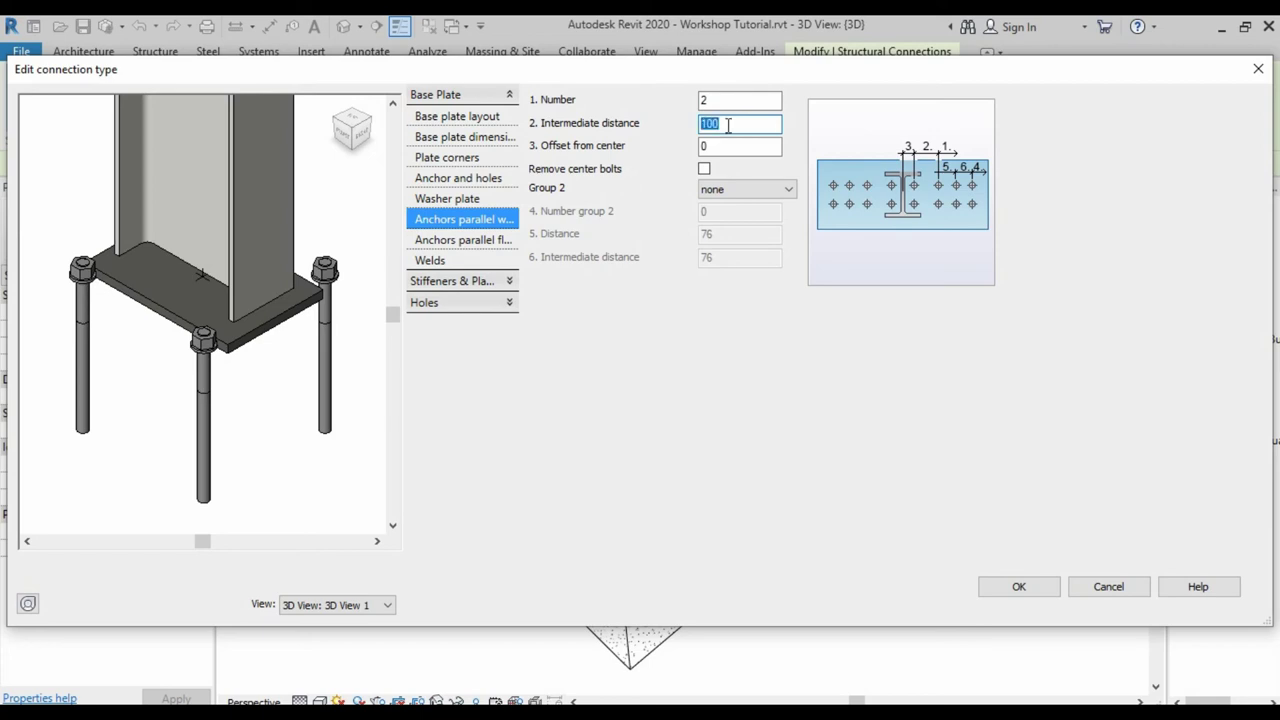
{"action": "left_click", "coordinate": [463, 243]}
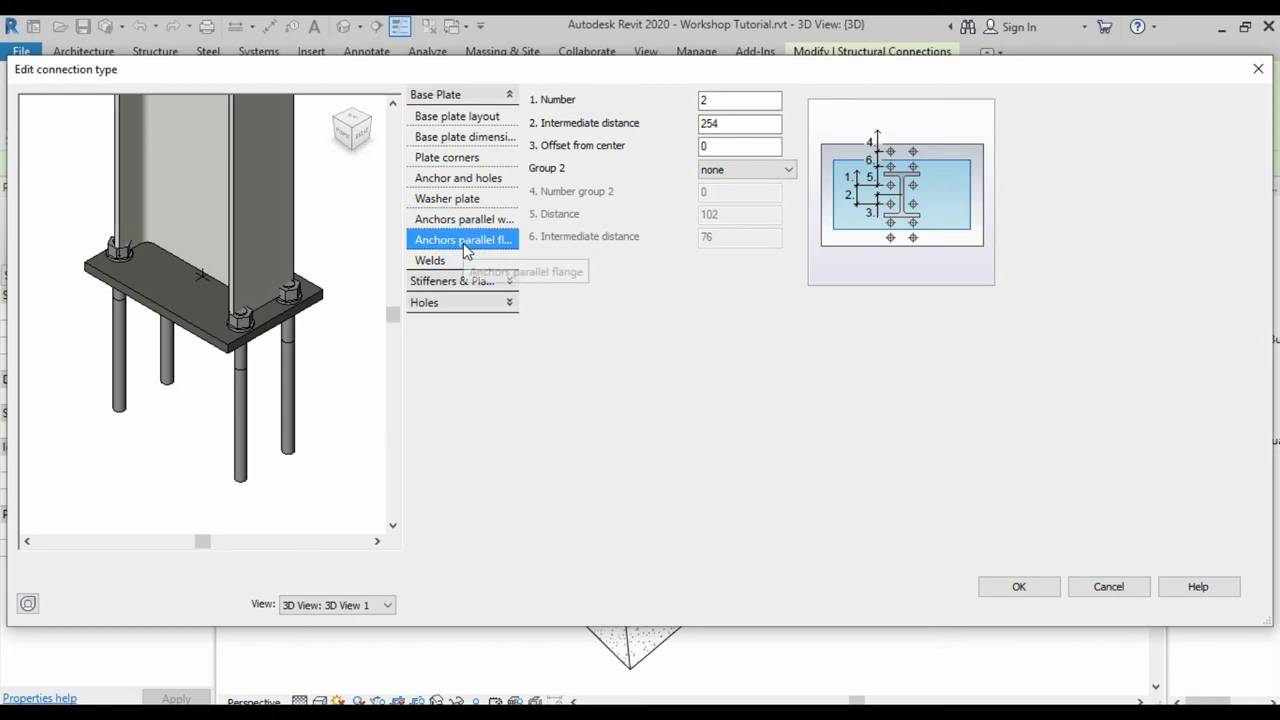
{"action": "double_click", "coordinate": [728, 124]}
{"action": "type", "text": "130"}
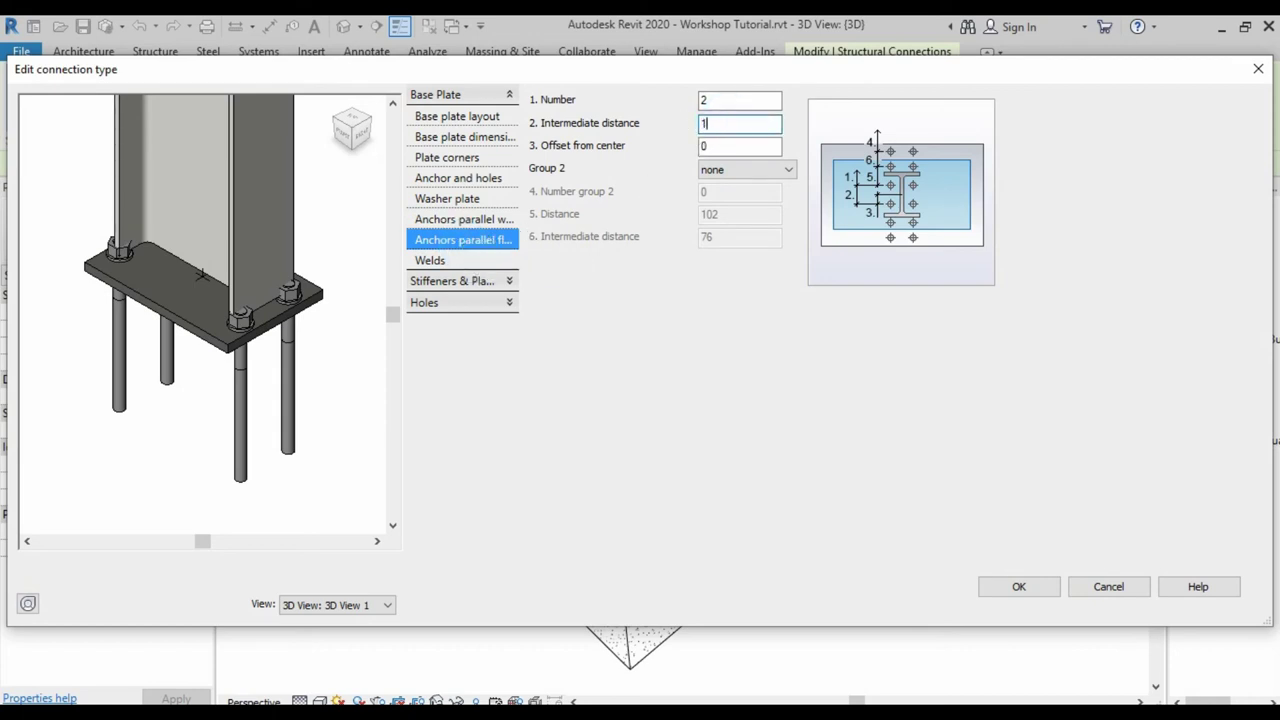
{"action": "key", "text": "Return"}
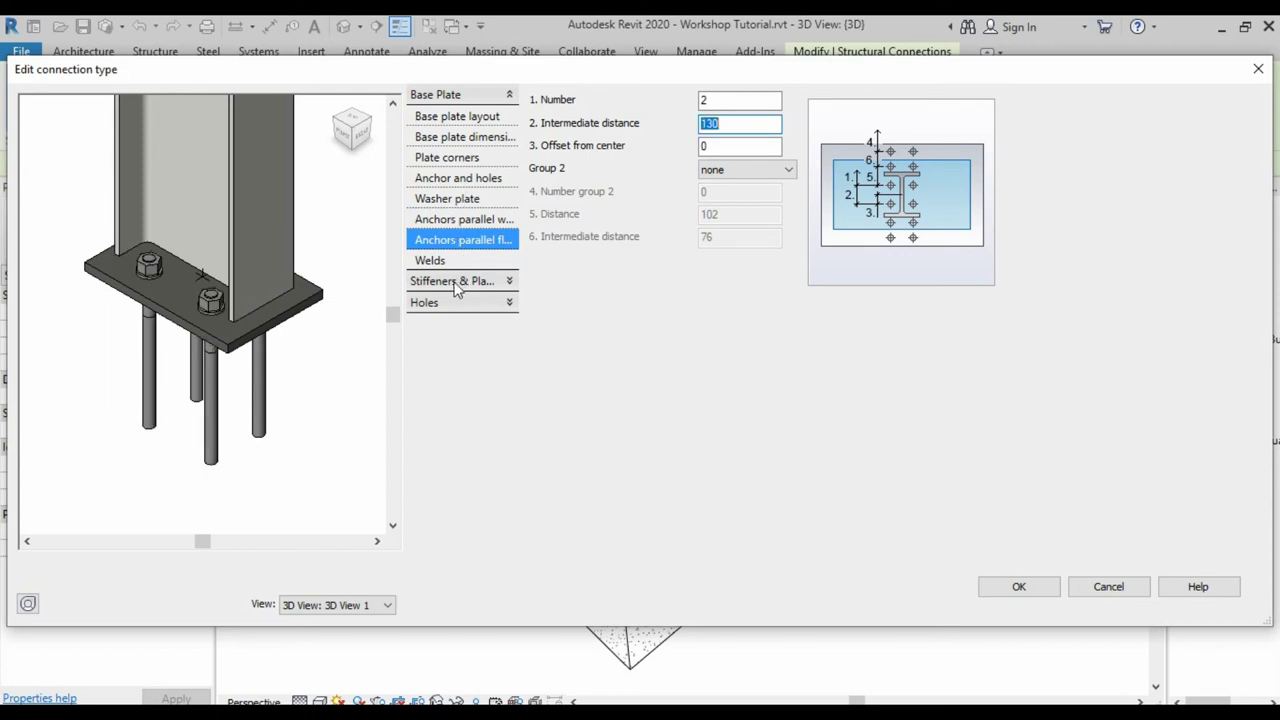
- Set the base plate anchor length to 406
{"action": "left_click", "coordinate": [451, 181]}
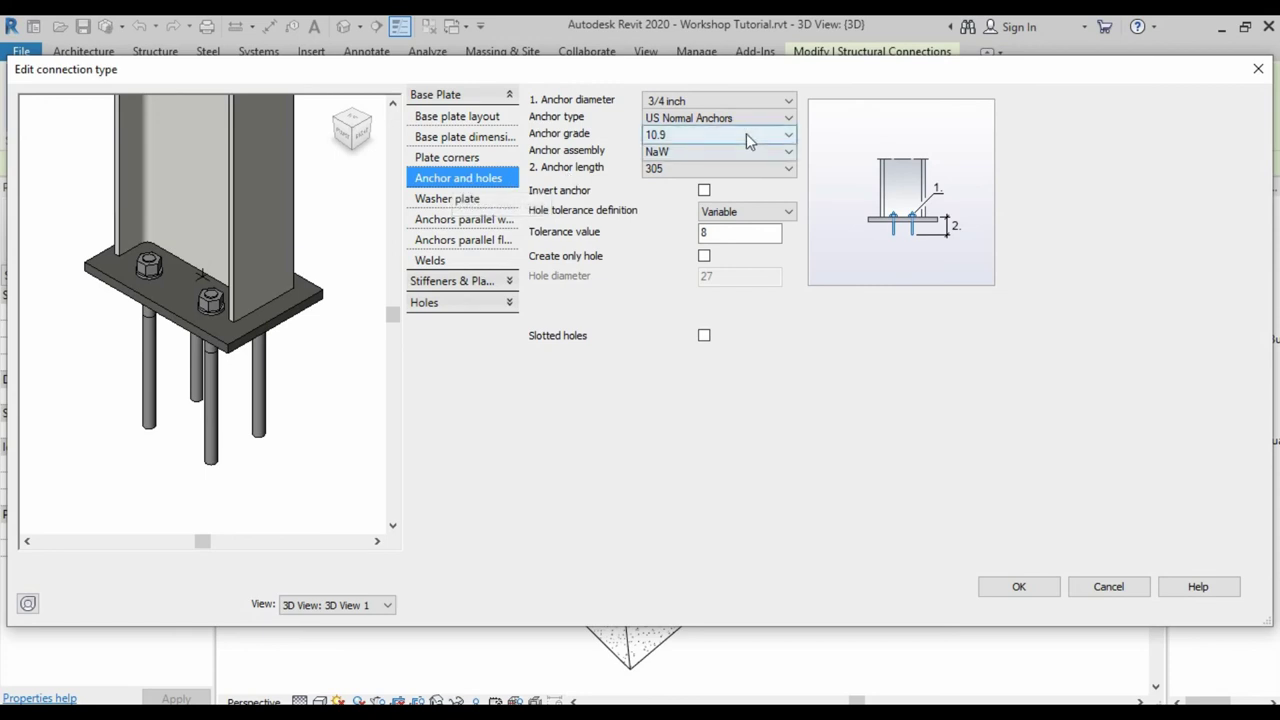
{"action": "left_click", "coordinate": [788, 168]}
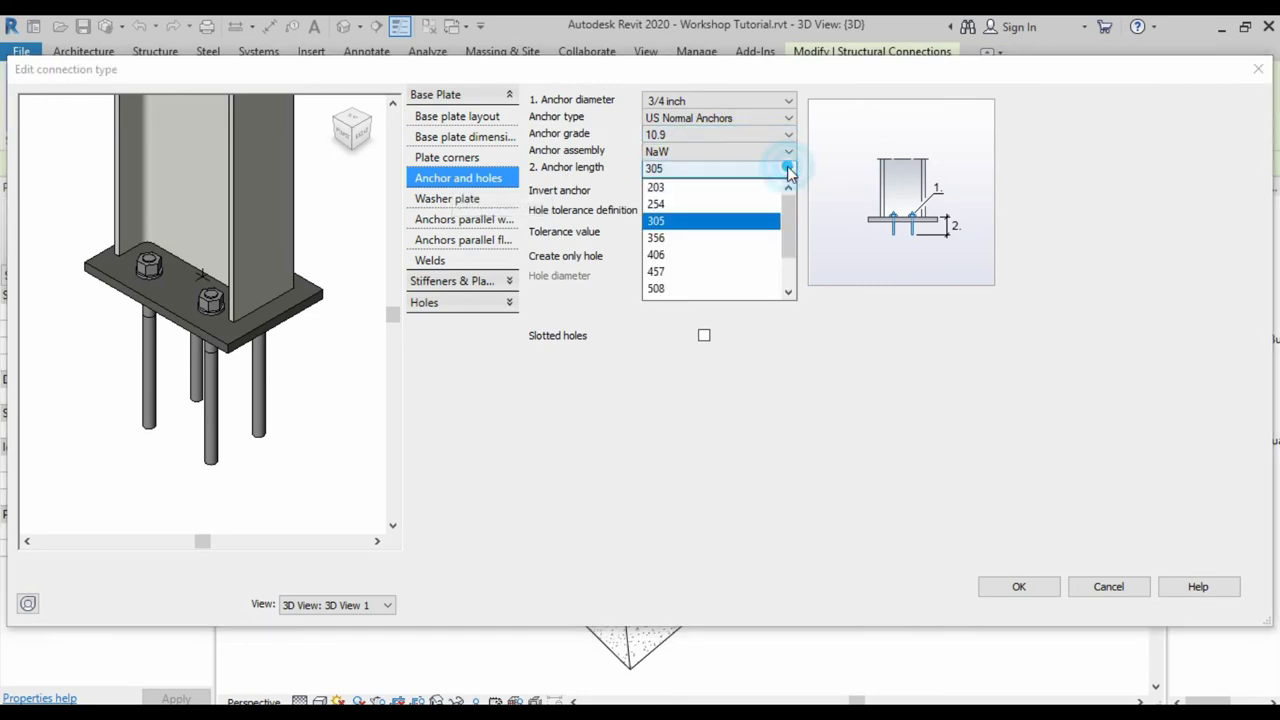
{"action": "left_click", "coordinate": [668, 256]}
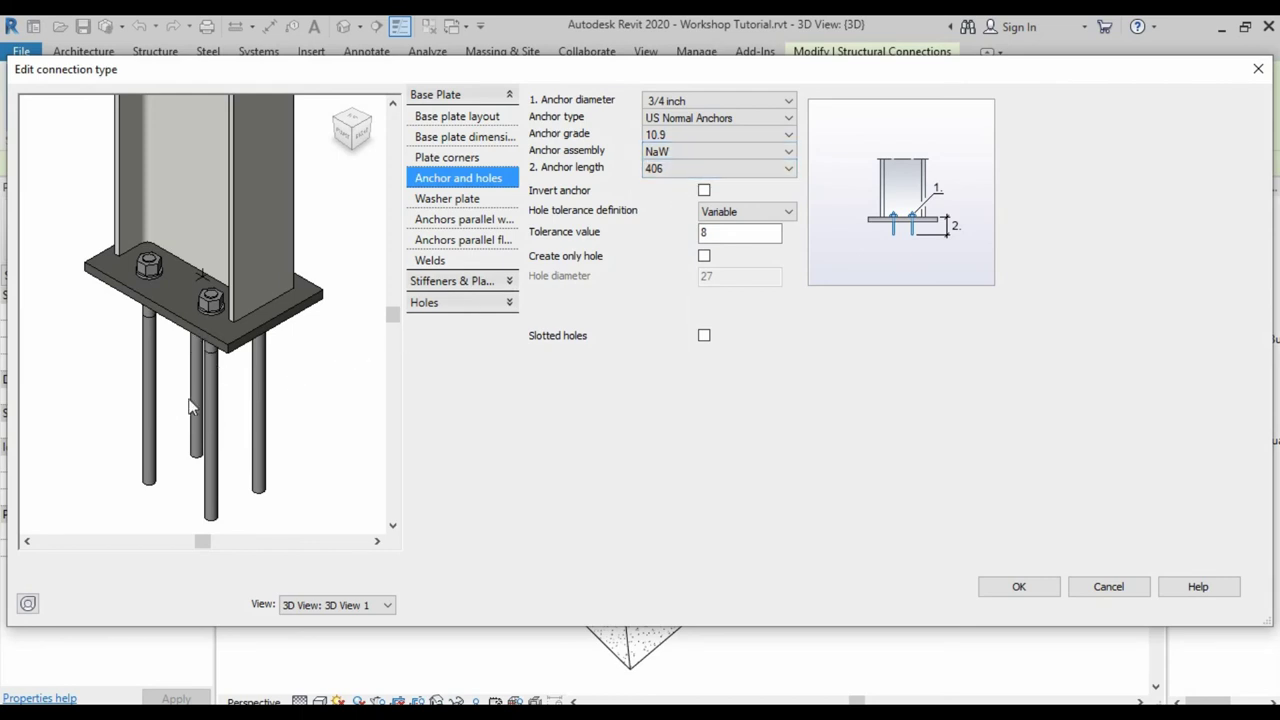
- Preview J-Round and J-Square anchors, then keep US Normal Anchors and show Stiffeners & Plates
{"action": "left_click", "coordinate": [789, 118]}
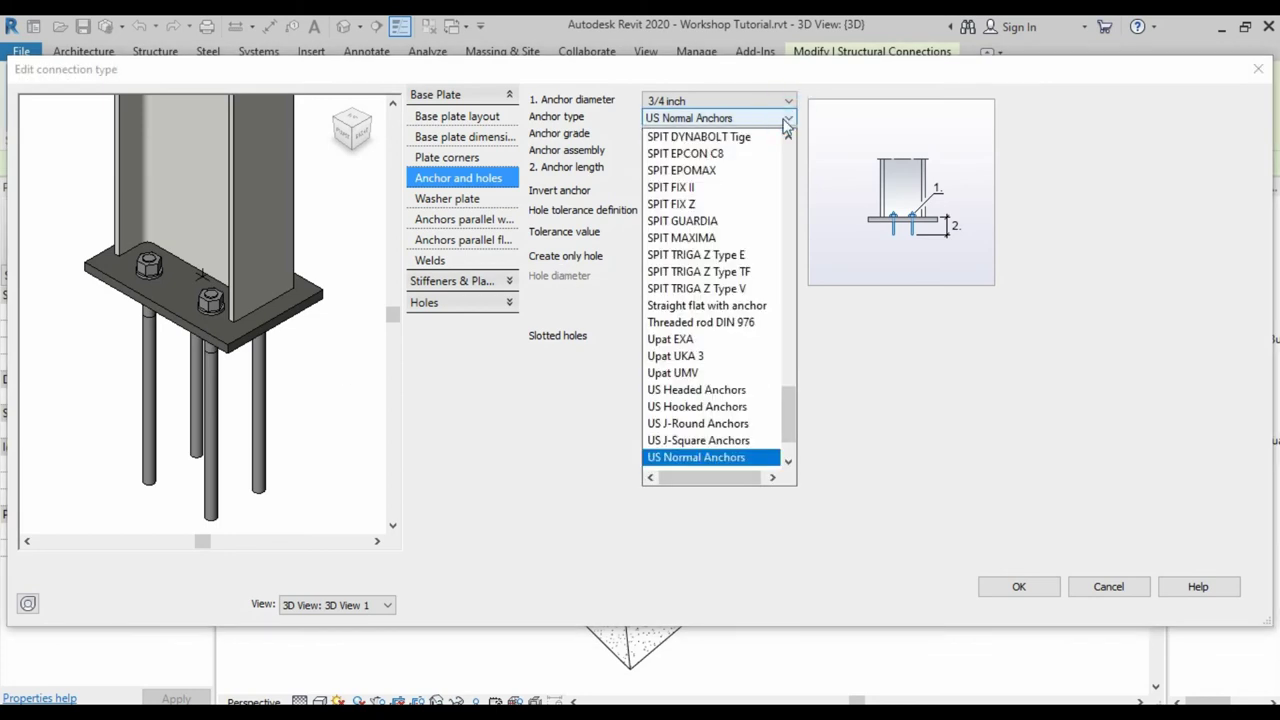
{"action": "left_click", "coordinate": [698, 428]}
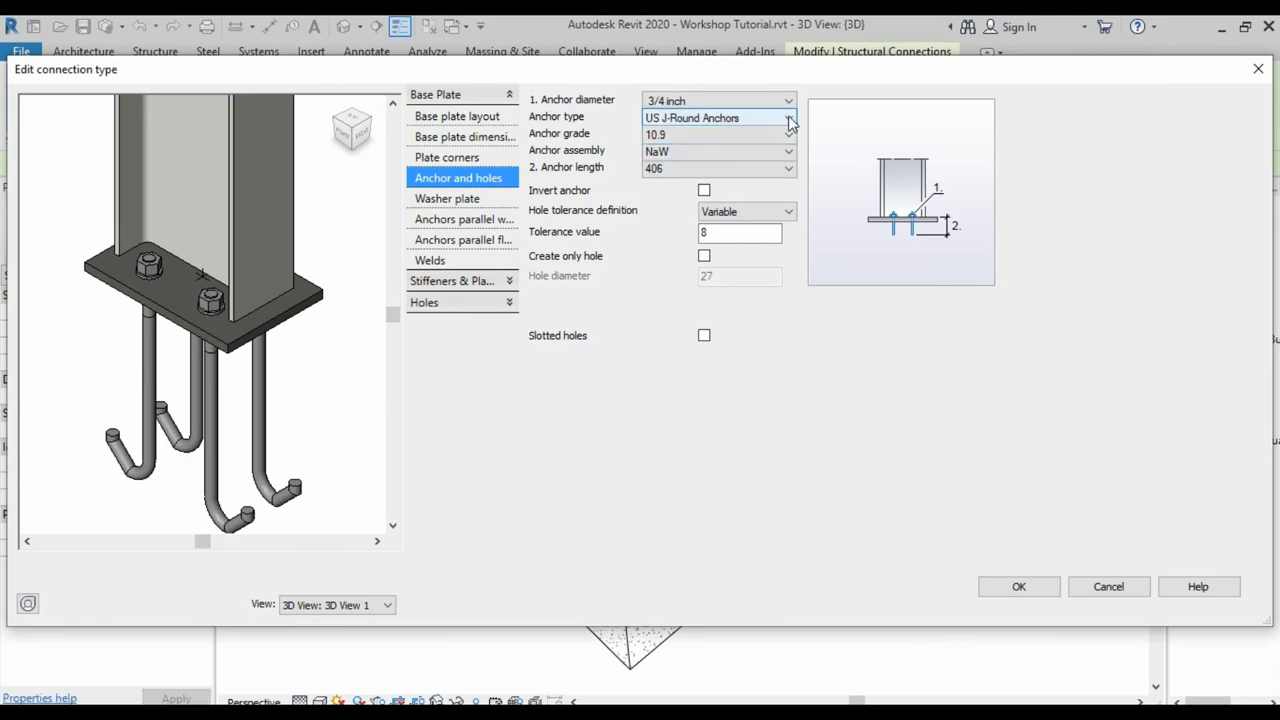
{"action": "left_click", "coordinate": [789, 118]}
{"action": "left_click", "coordinate": [726, 440]}
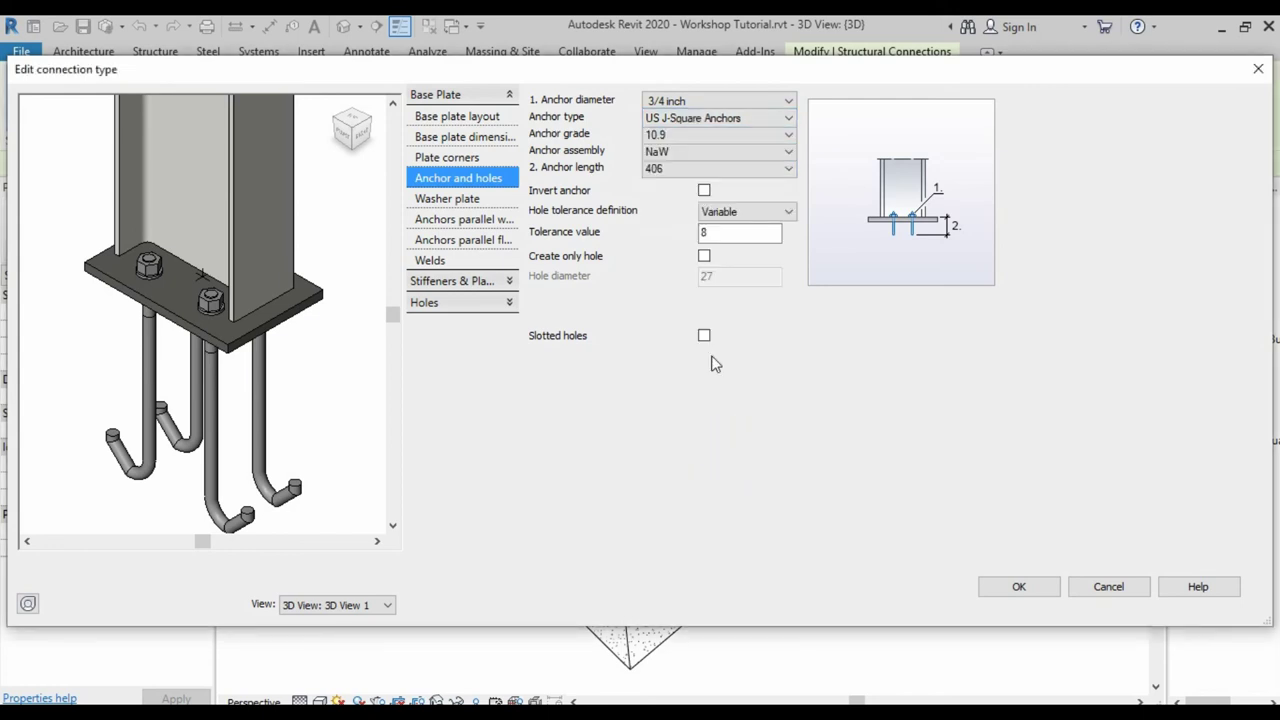
{"action": "left_click", "coordinate": [788, 118]}
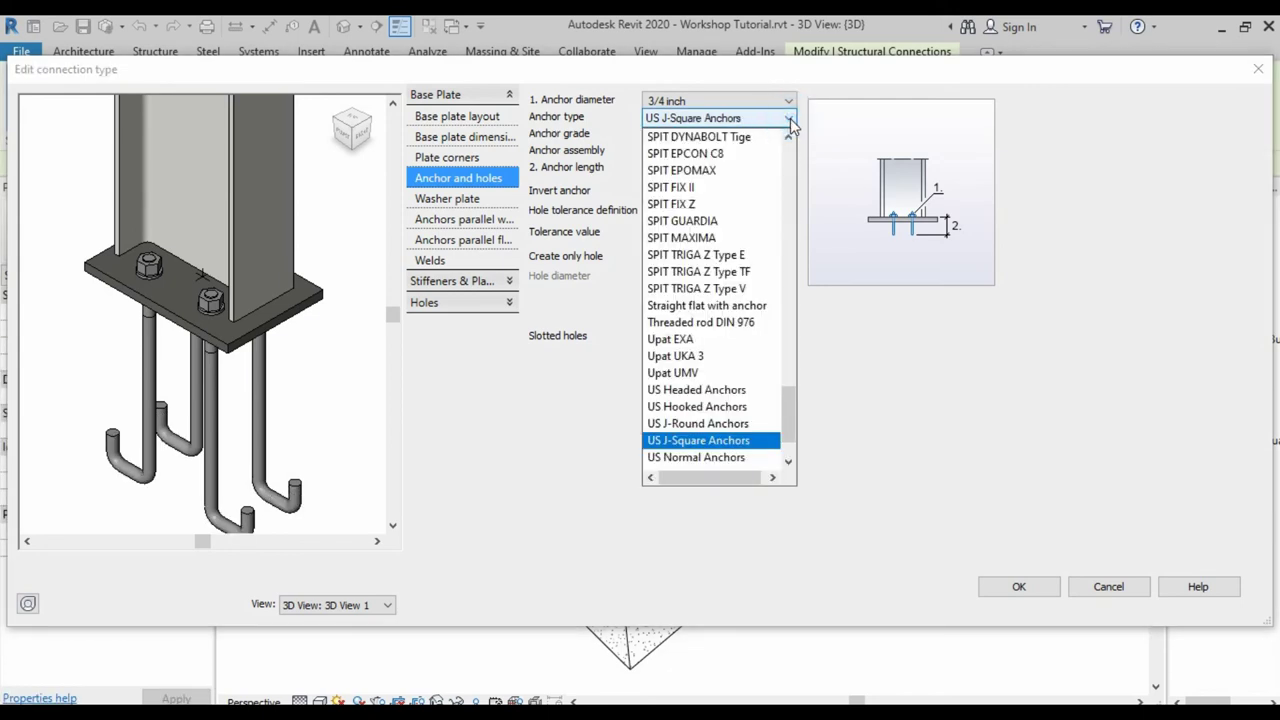
{"action": "left_click", "coordinate": [705, 456]}
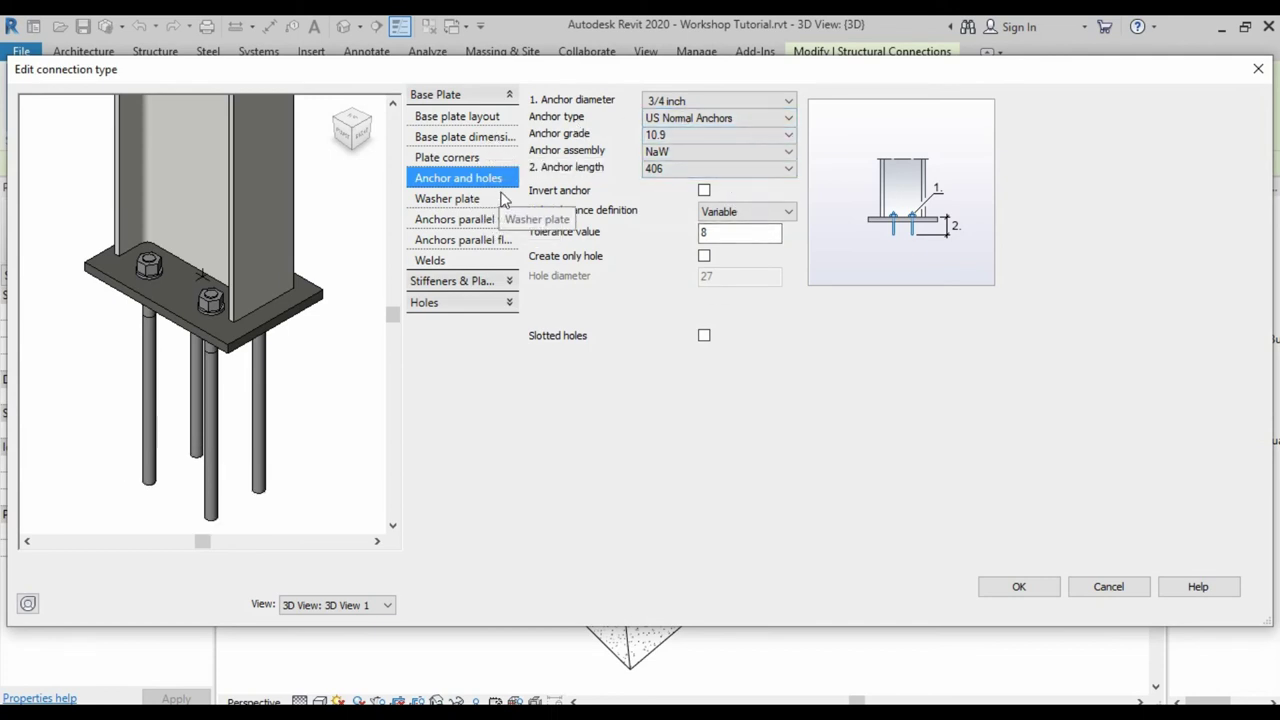
{"action": "left_click", "coordinate": [457, 284]}
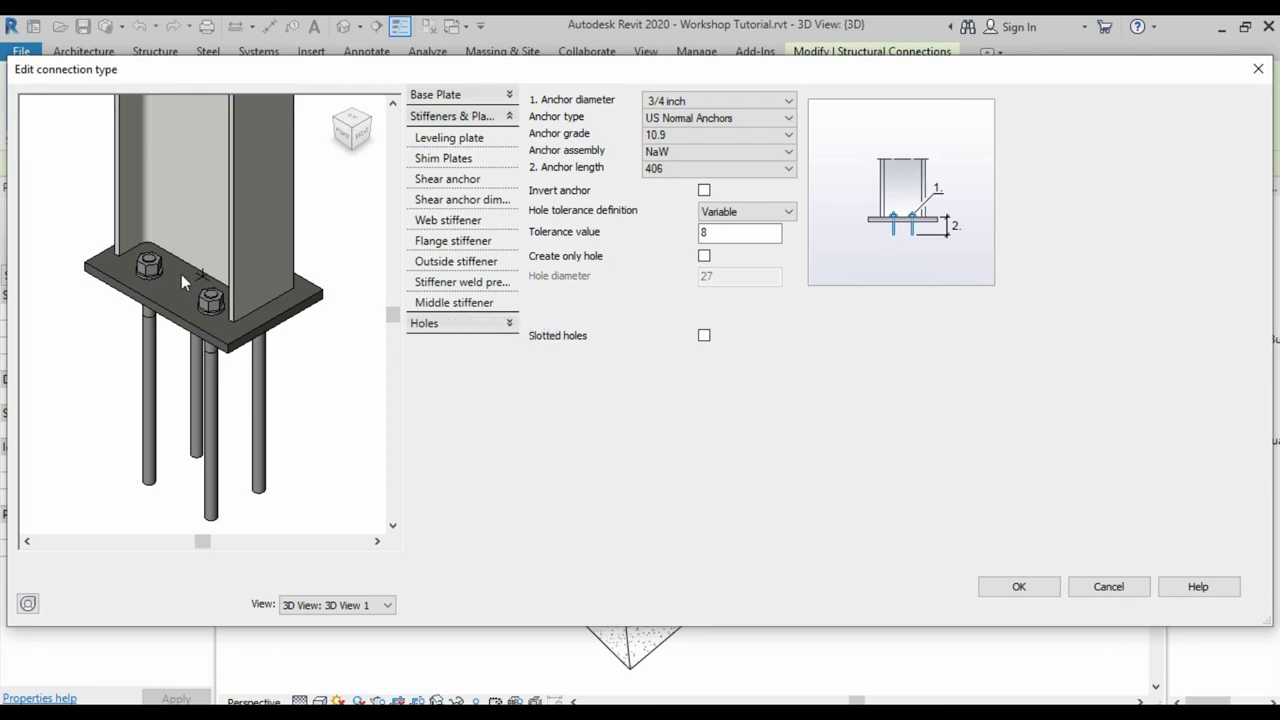
- Add middle stiffeners on both sides of the base plate
{"action": "left_click", "coordinate": [455, 303]}
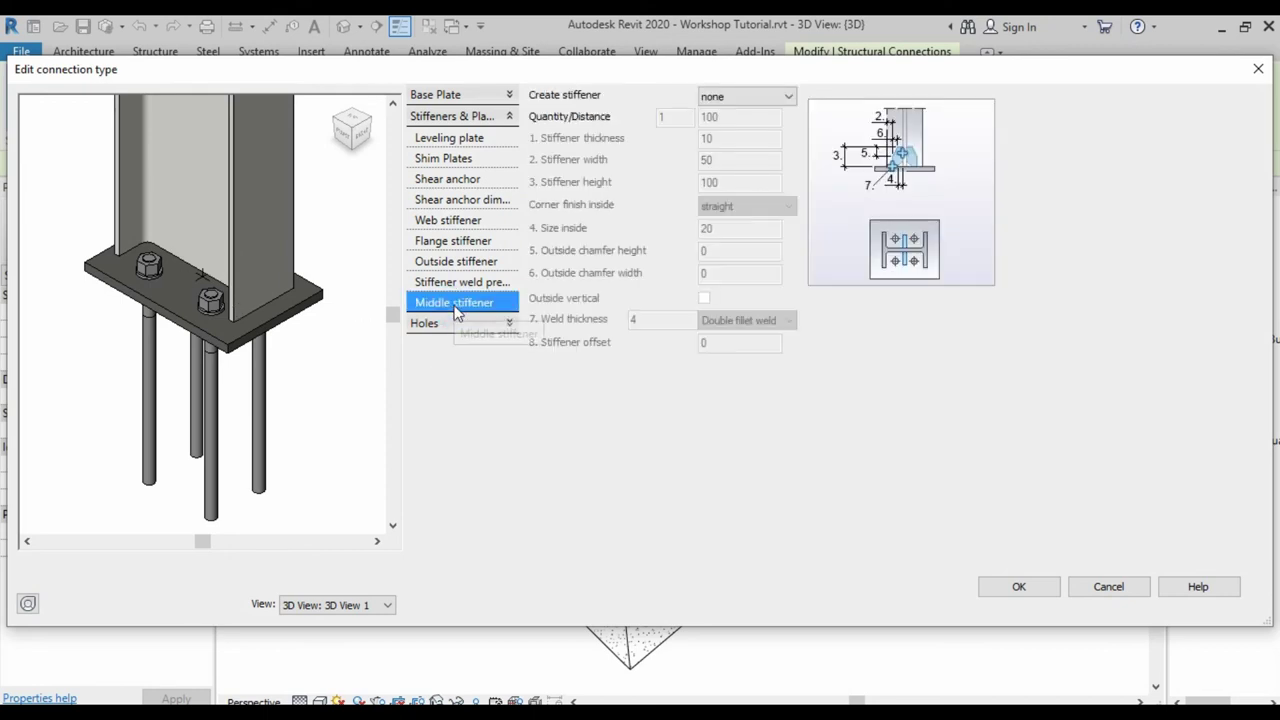
{"action": "left_click", "coordinate": [789, 97]}
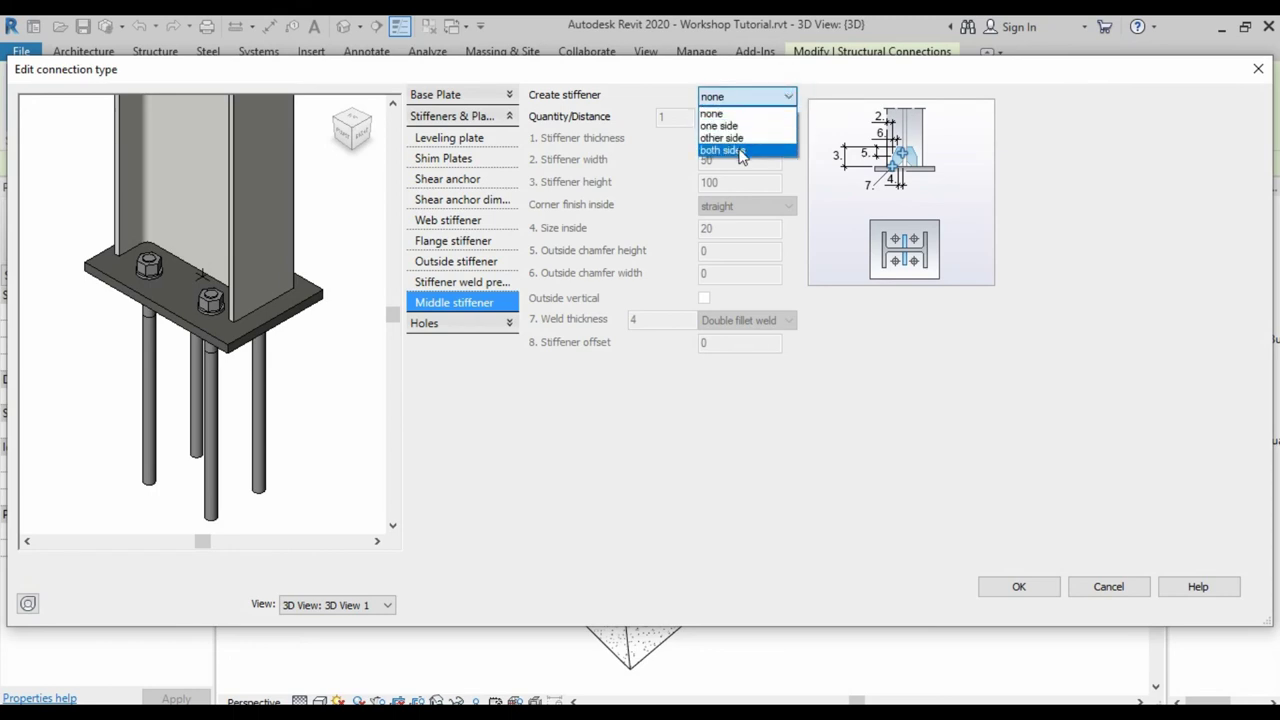
{"action": "left_click", "coordinate": [741, 152]}
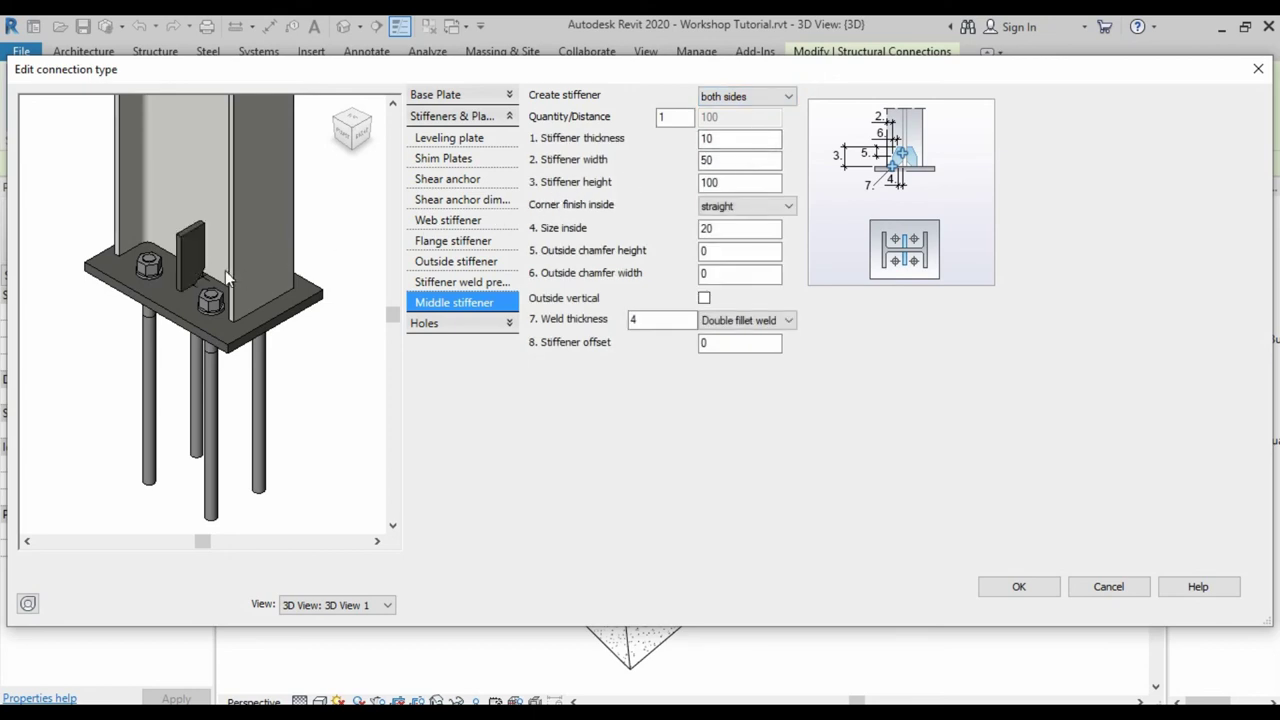
{"action": "mouse_move", "coordinate": [225, 270]}
{"action": "middle_mouse_down", "text": "shift"}
{"action": "mouse_move", "coordinate": [66, 277]}
{"action": "mouse_move", "coordinate": [221, 284]}
{"action": "mouse_move", "coordinate": [230, 300]}
{"action": "middle_mouse_up", "text": "shift"}
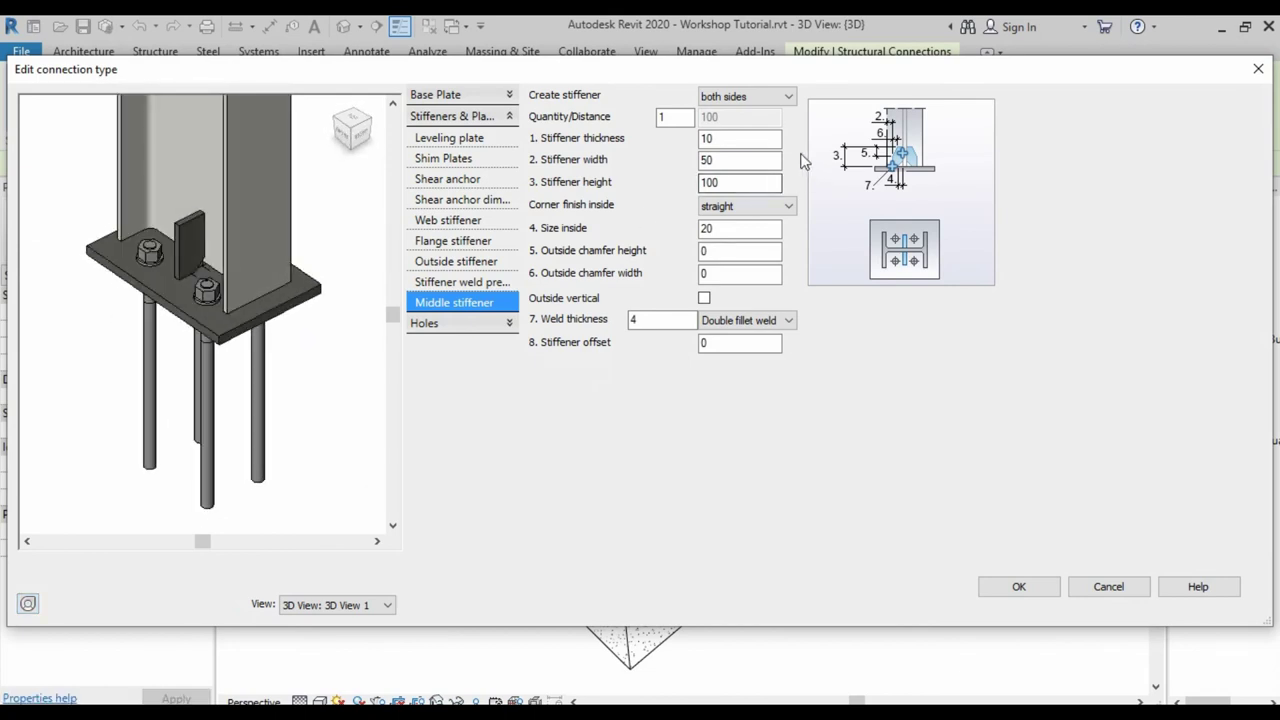
- Set the middle stiffener thickness to 8 and height to 120
{"action": "double_click", "coordinate": [729, 142]}
{"action": "type", "text": "8"}
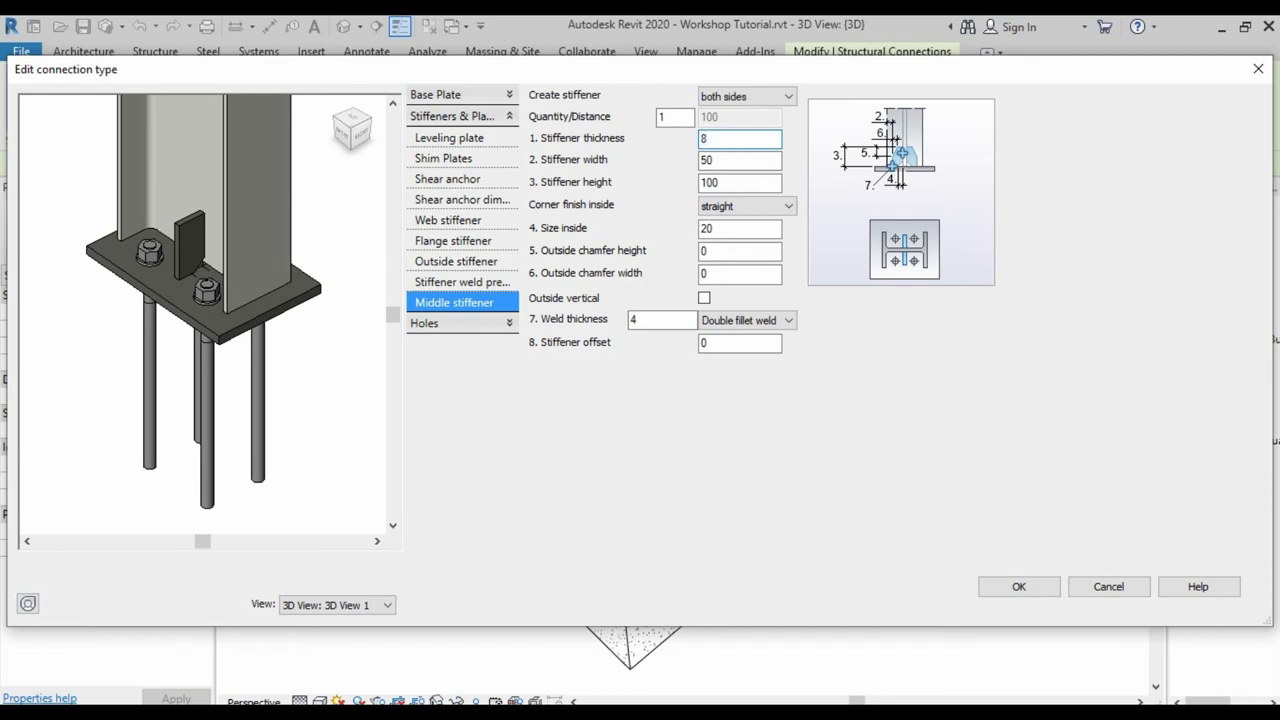
{"action": "key", "text": "Return"}
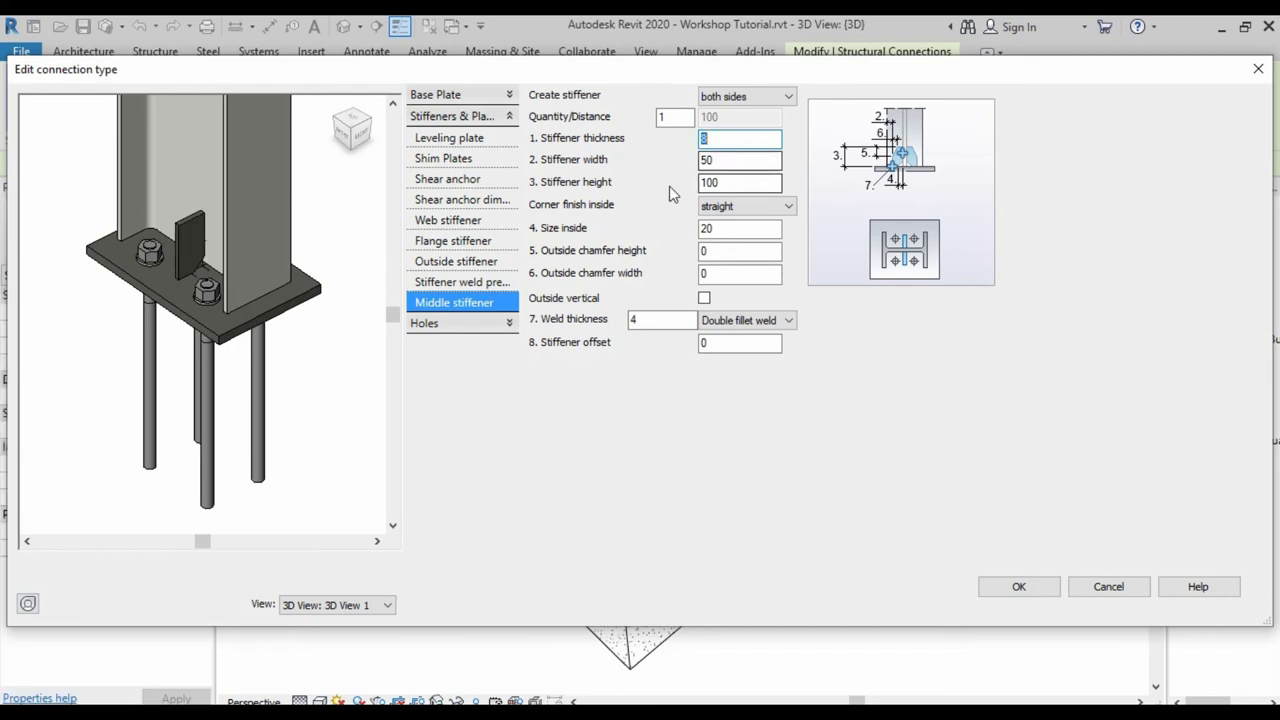
{"action": "scroll", "coordinate": [167, 232], "scroll_direction": "up", "scroll_amount": 2}
{"action": "scroll", "coordinate": [173, 234], "scroll_direction": "up", "scroll_amount": 2}
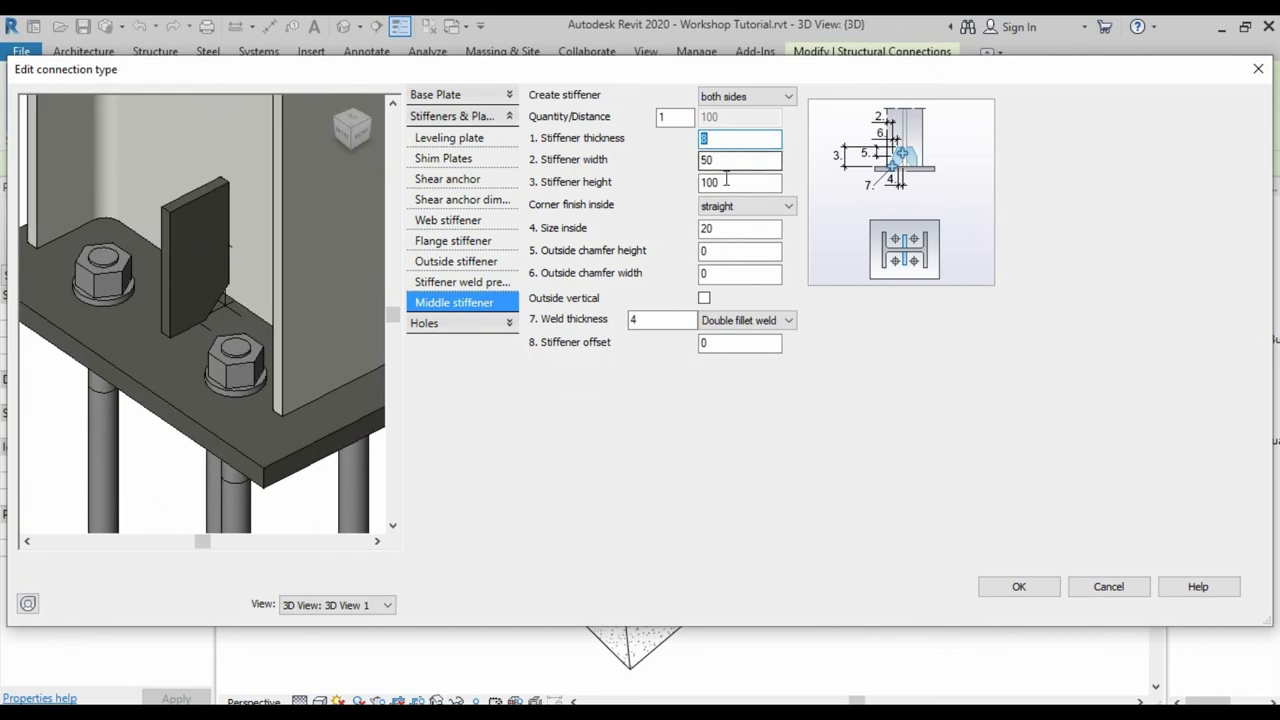
{"action": "left_click_drag", "start_coordinate": [733, 182], "coordinate": [699, 182]}
{"action": "type", "text": "120"}
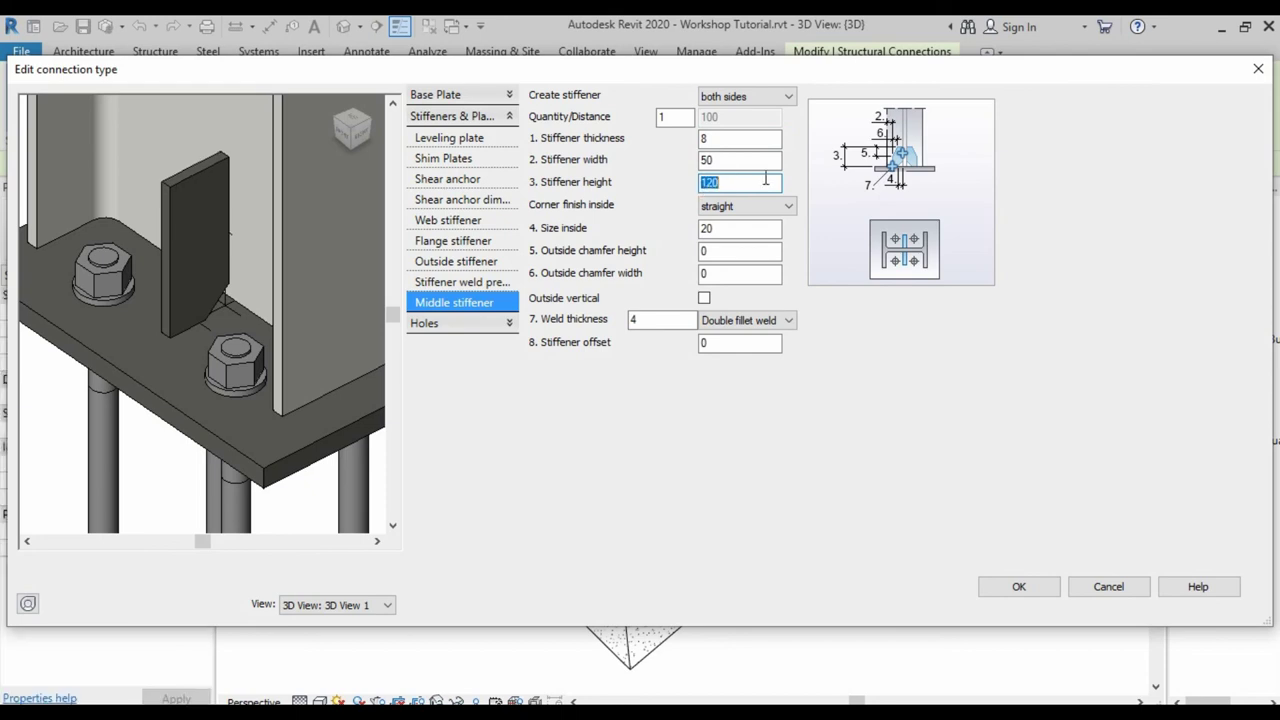
{"action": "key", "text": "Tab"}
- Set the inner corner size to 10, trying convex, concave and none before keeping straight
{"action": "scroll", "coordinate": [225, 294], "scroll_direction": "up", "scroll_amount": 1}
{"action": "scroll", "coordinate": [225, 294], "scroll_direction": "up", "scroll_amount": 2}
{"action": "scroll", "coordinate": [225, 294], "scroll_direction": "up", "scroll_amount": 2}
{"action": "scroll", "coordinate": [228, 277], "scroll_direction": "up", "scroll_amount": 1}
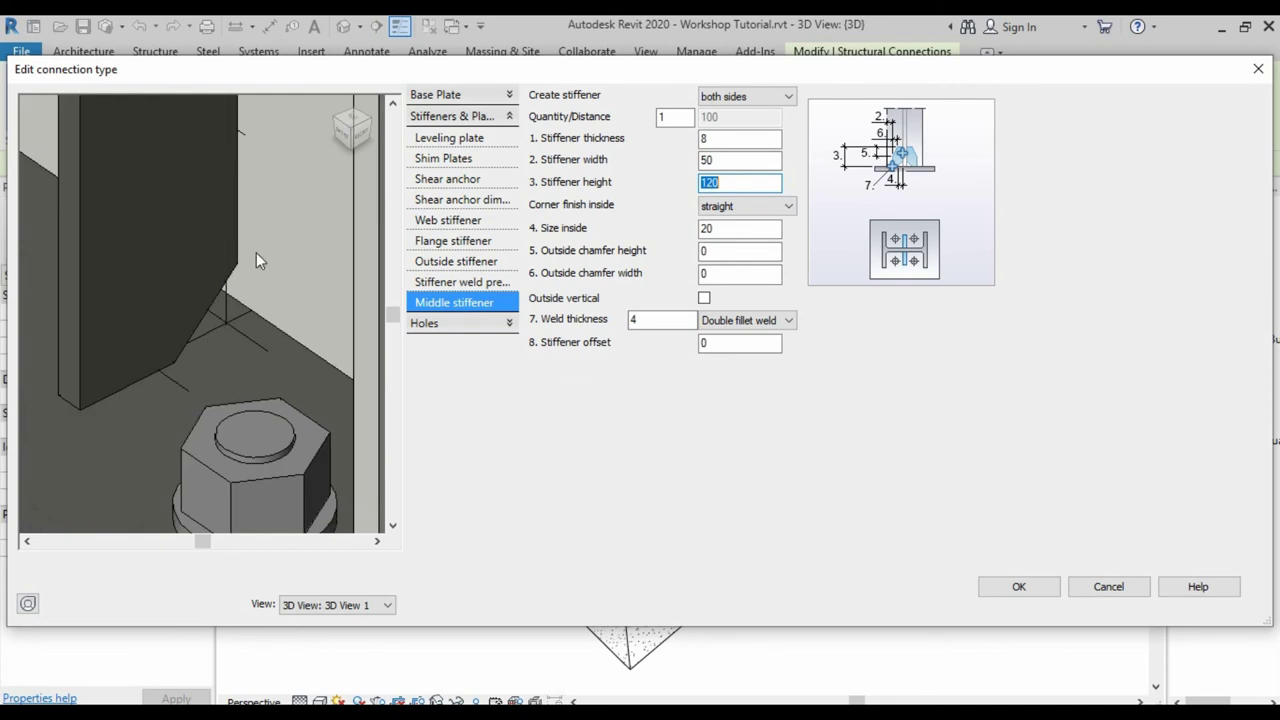
{"action": "double_click", "coordinate": [700, 235]}
{"action": "type", "text": "10"}
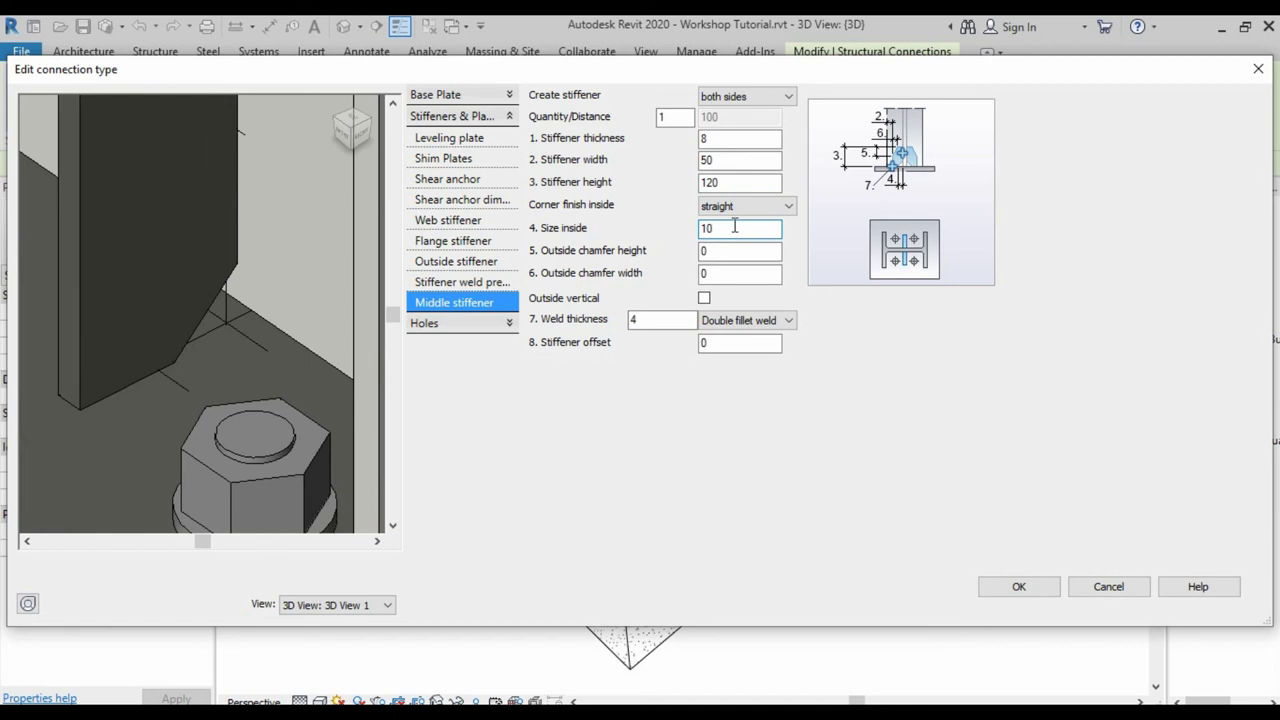
{"action": "key", "text": "Return"}
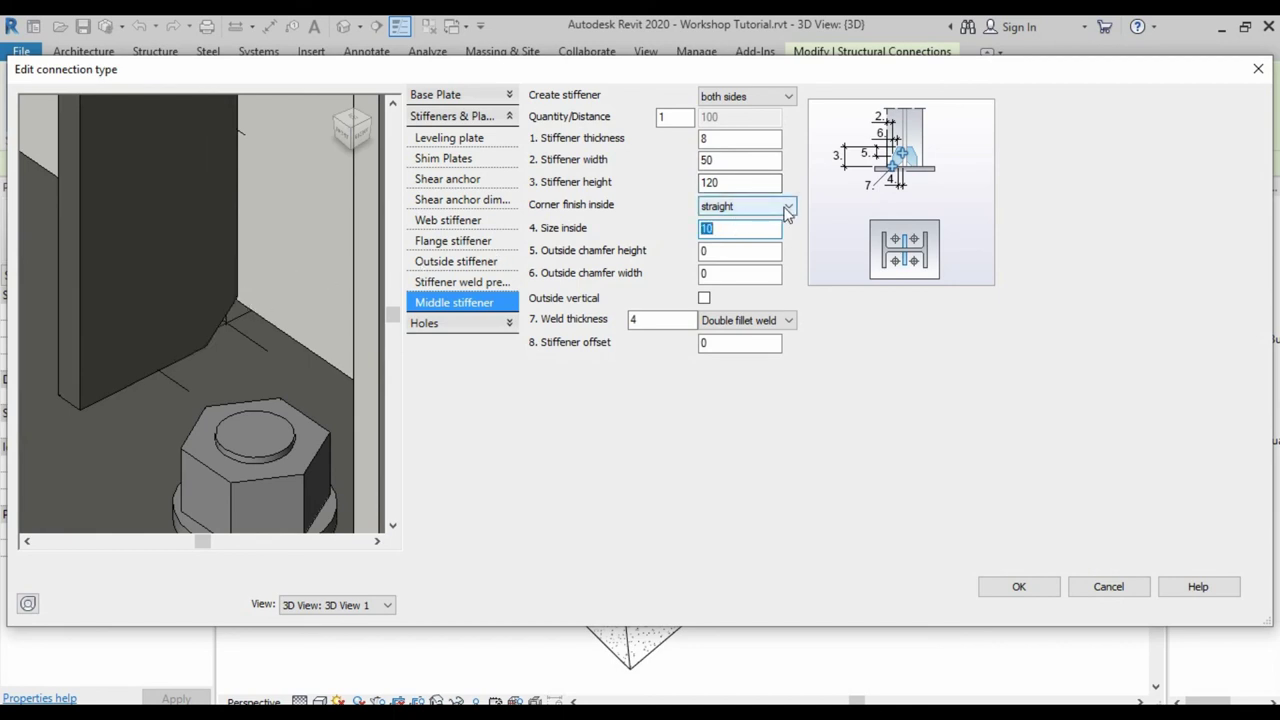
{"action": "left_click", "coordinate": [786, 207]}
{"action": "left_click", "coordinate": [730, 236]}
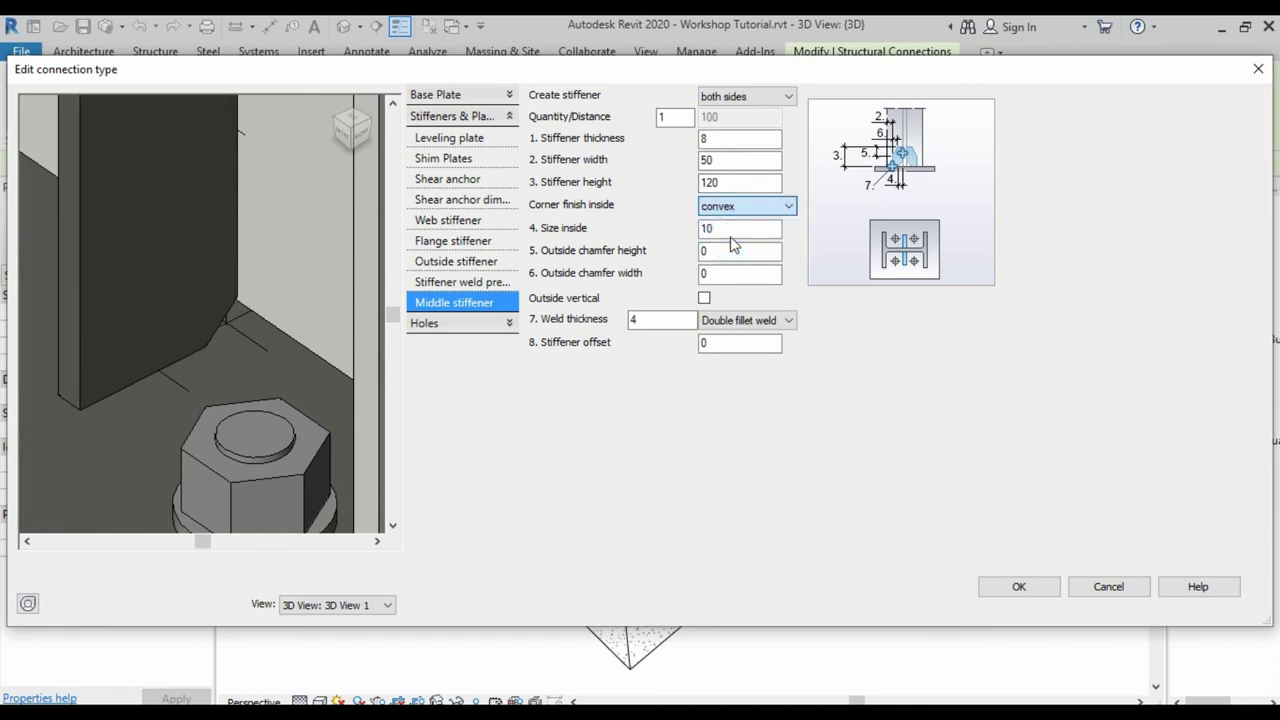
{"action": "left_click", "coordinate": [789, 206]}
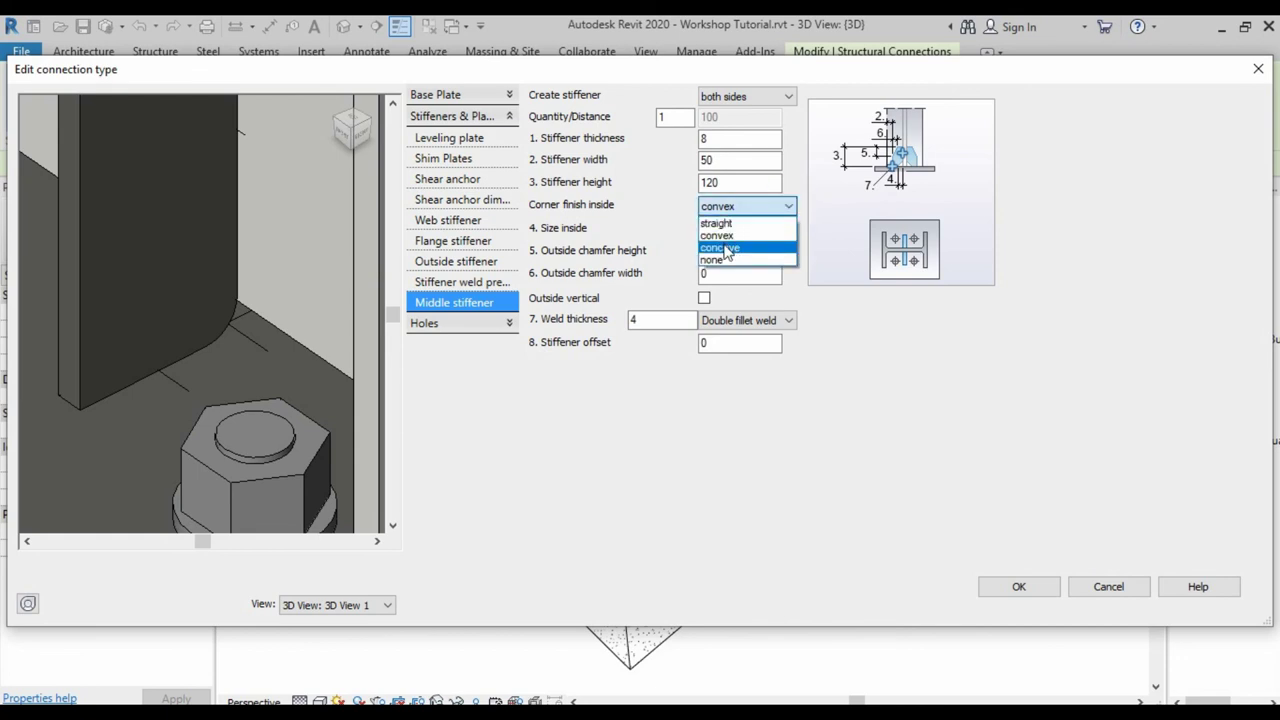
{"action": "left_click", "coordinate": [729, 247]}
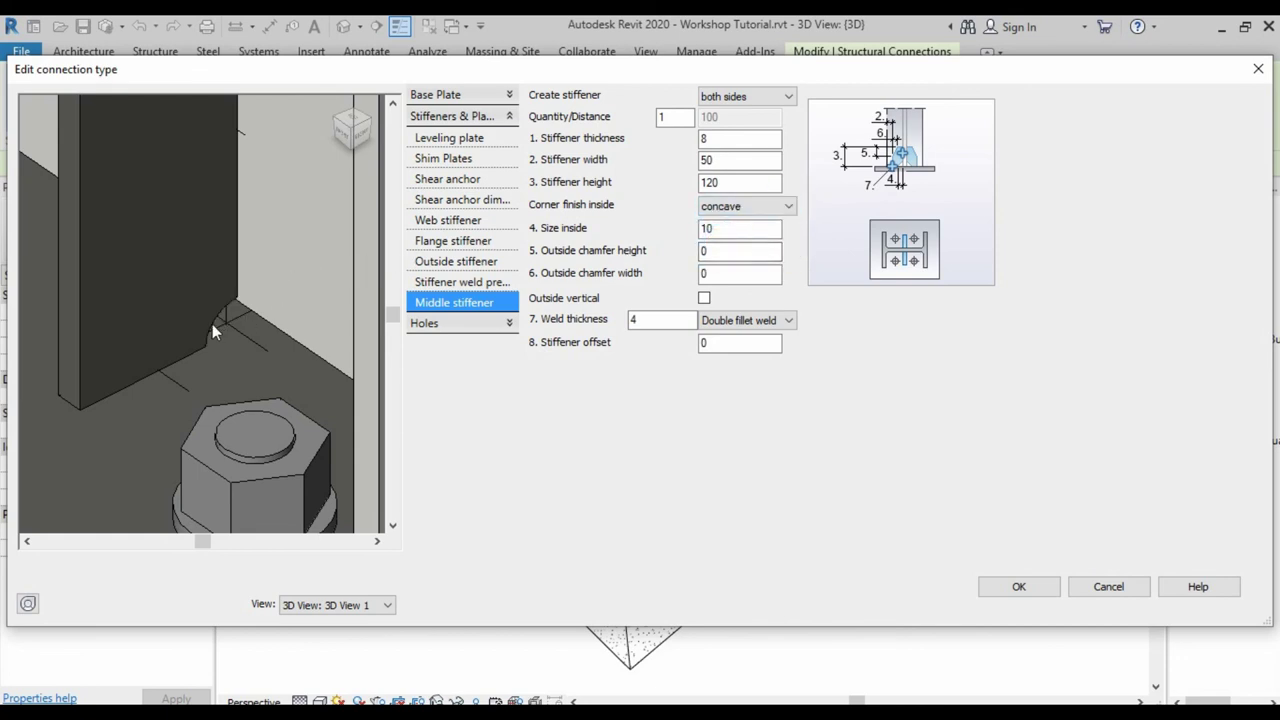
{"action": "left_click", "coordinate": [789, 206]}
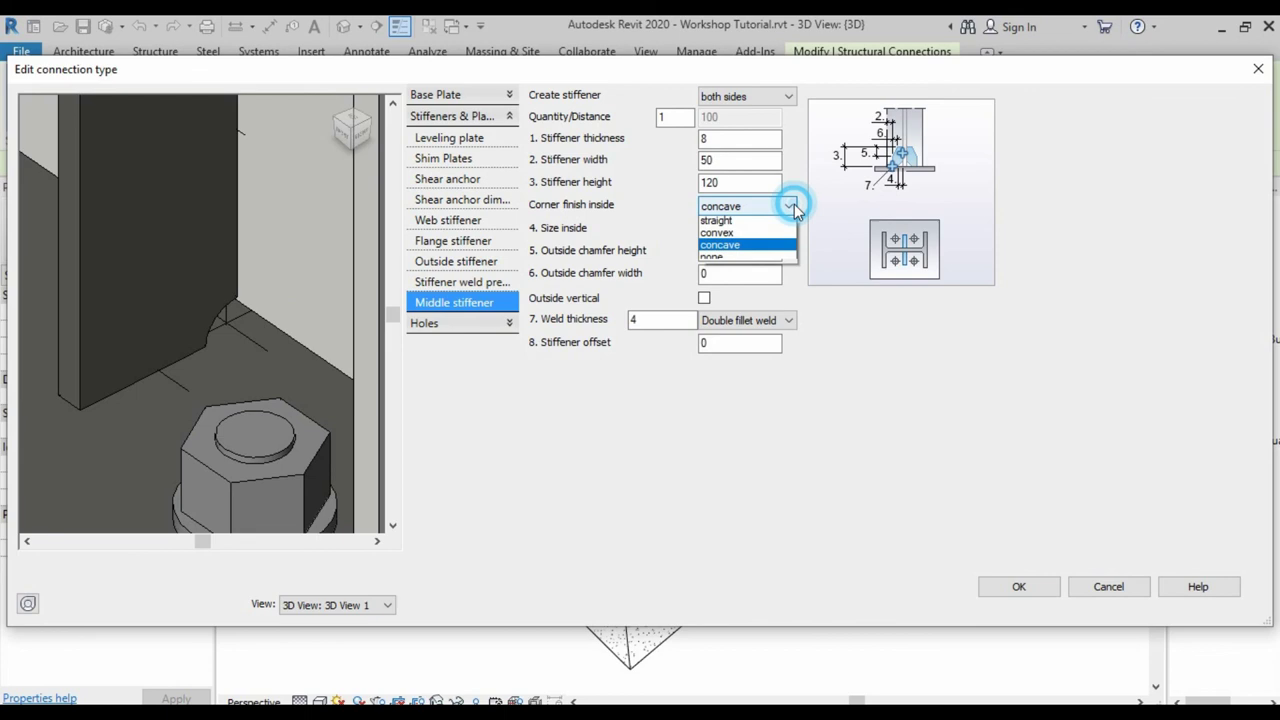
{"action": "left_click", "coordinate": [724, 260]}
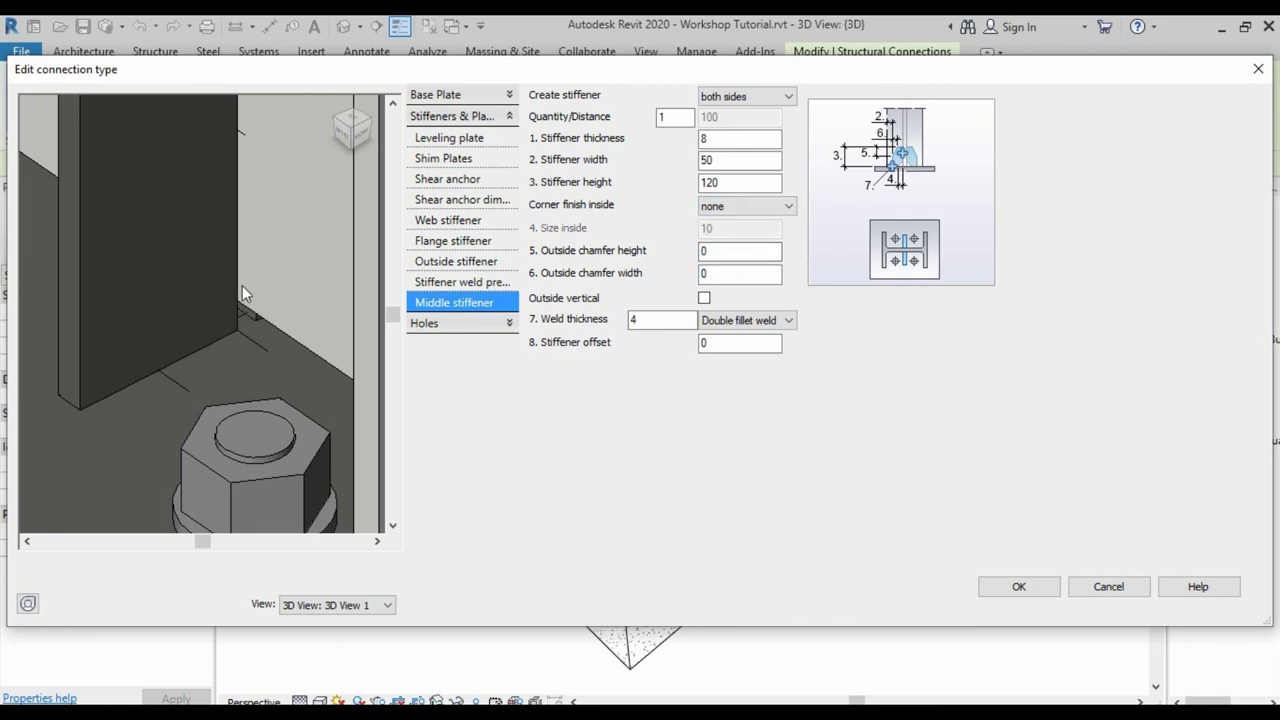
{"action": "left_click", "coordinate": [791, 208]}
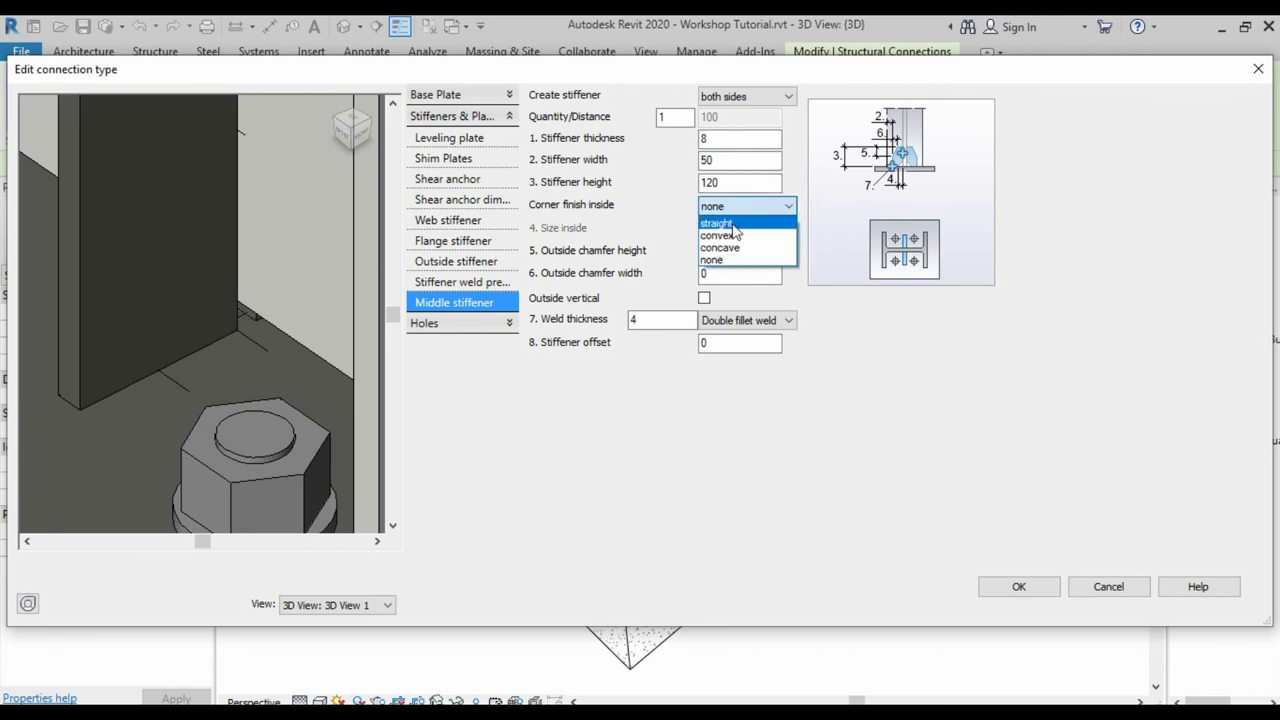
{"action": "left_click", "coordinate": [724, 224]}
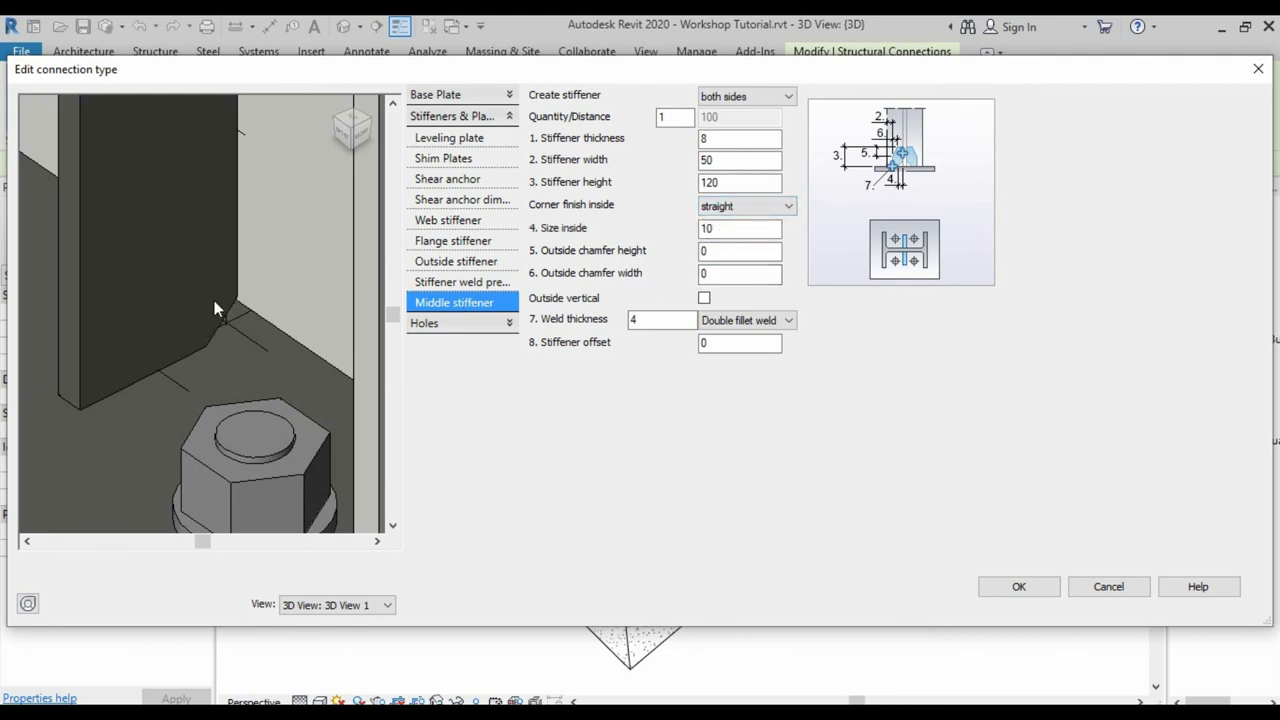
- Give the stiffener a 100 by 40 outside chamfer and check it in the preview
{"action": "scroll", "coordinate": [180, 325], "scroll_direction": "down", "scroll_amount": 3}
{"action": "mouse_move", "coordinate": [180, 325]}
{"action": "middle_mouse_down", "text": "shift"}
{"action": "mouse_move", "coordinate": [167, 132]}
{"action": "mouse_move", "coordinate": [206, 271]}
{"action": "mouse_move", "coordinate": [205, 251]}
{"action": "middle_mouse_up", "text": "shift"}
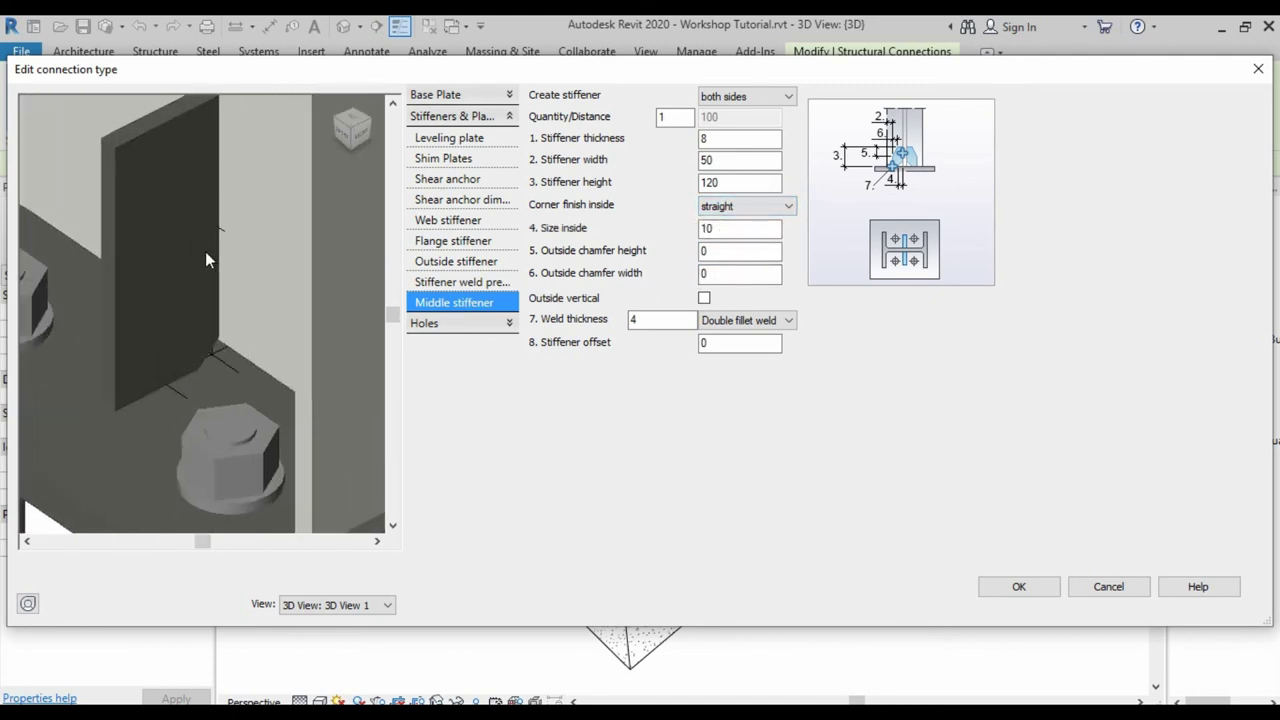
{"action": "double_click", "coordinate": [720, 251]}
{"action": "type", "text": "100"}
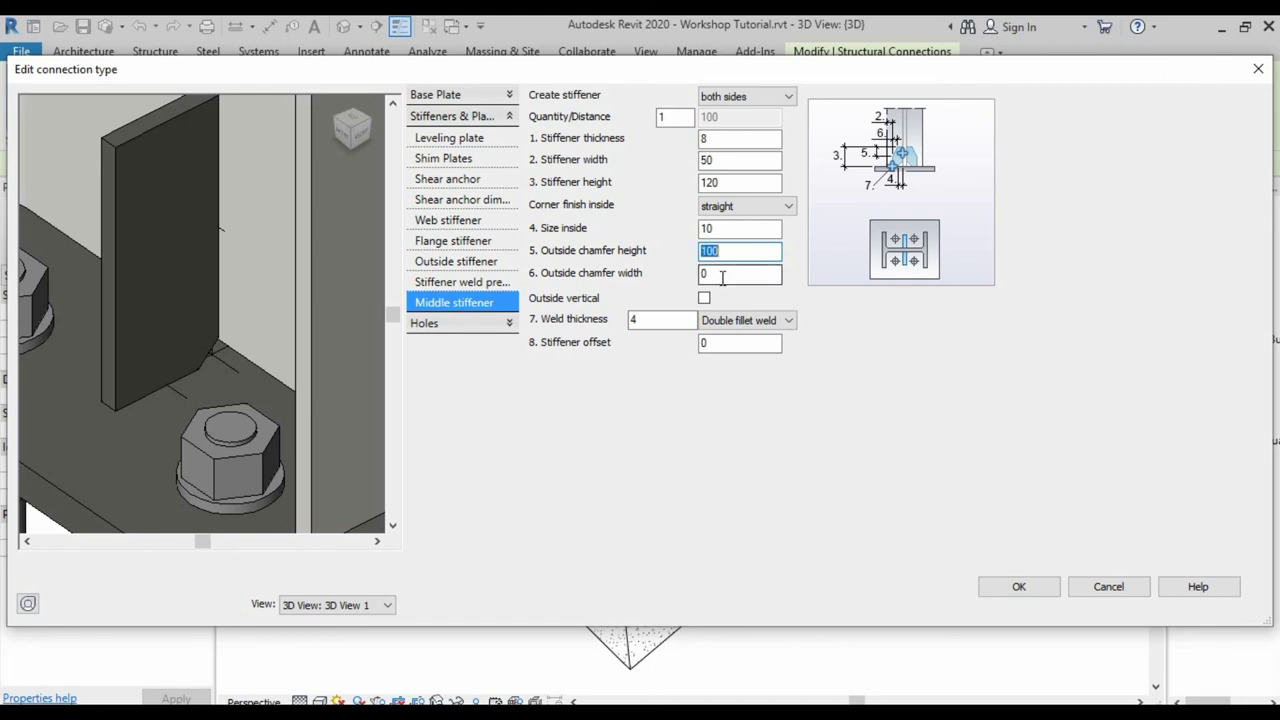
{"action": "double_click", "coordinate": [708, 273]}
{"action": "type", "text": "40"}
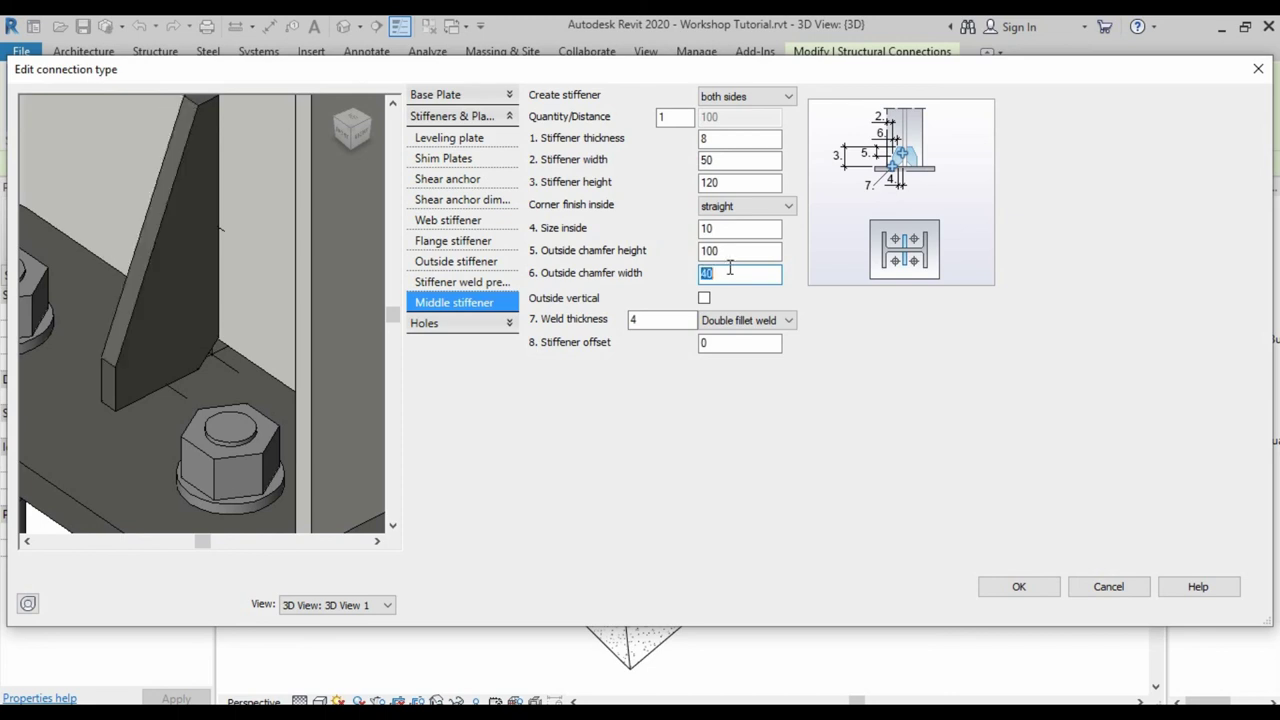
{"action": "mouse_move", "coordinate": [171, 337]}
{"action": "middle_mouse_down", "text": "shift"}
{"action": "mouse_move", "coordinate": [147, 247]}
{"action": "mouse_move", "coordinate": [120, 226]}
{"action": "mouse_move", "coordinate": [161, 239]}
{"action": "middle_mouse_up", "text": "shift"}
{"action": "scroll", "coordinate": [292, 205], "scroll_direction": "down", "scroll_amount": 2}
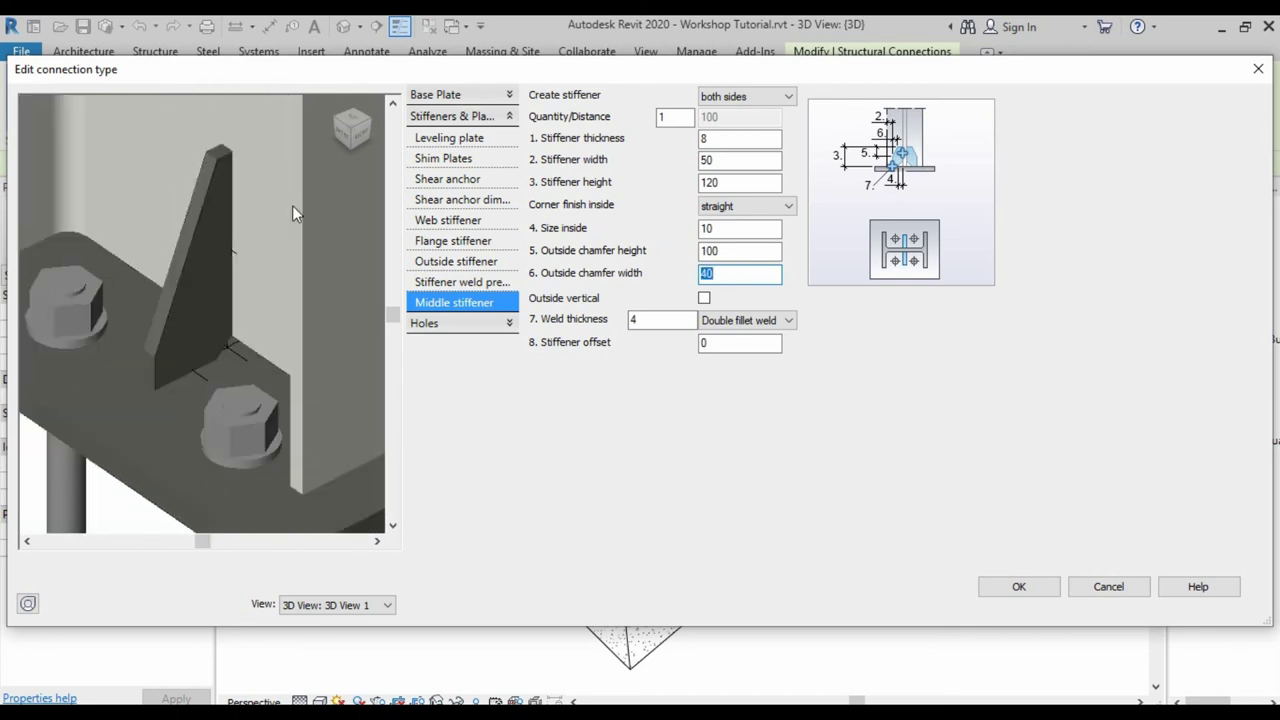
{"action": "scroll", "coordinate": [280, 230], "scroll_direction": "down", "scroll_amount": 3}
{"action": "scroll", "coordinate": [272, 262], "scroll_direction": "up", "scroll_amount": 1}
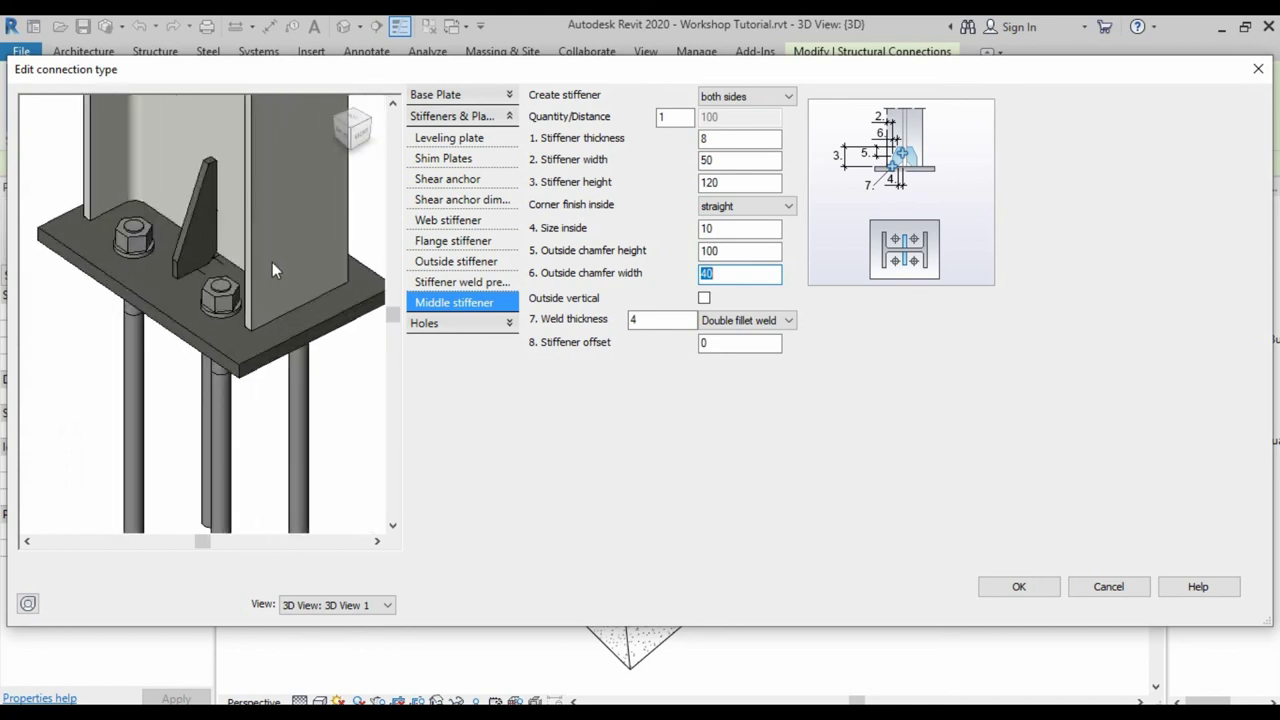
{"action": "scroll", "coordinate": [253, 273], "scroll_direction": "up", "scroll_amount": 1}
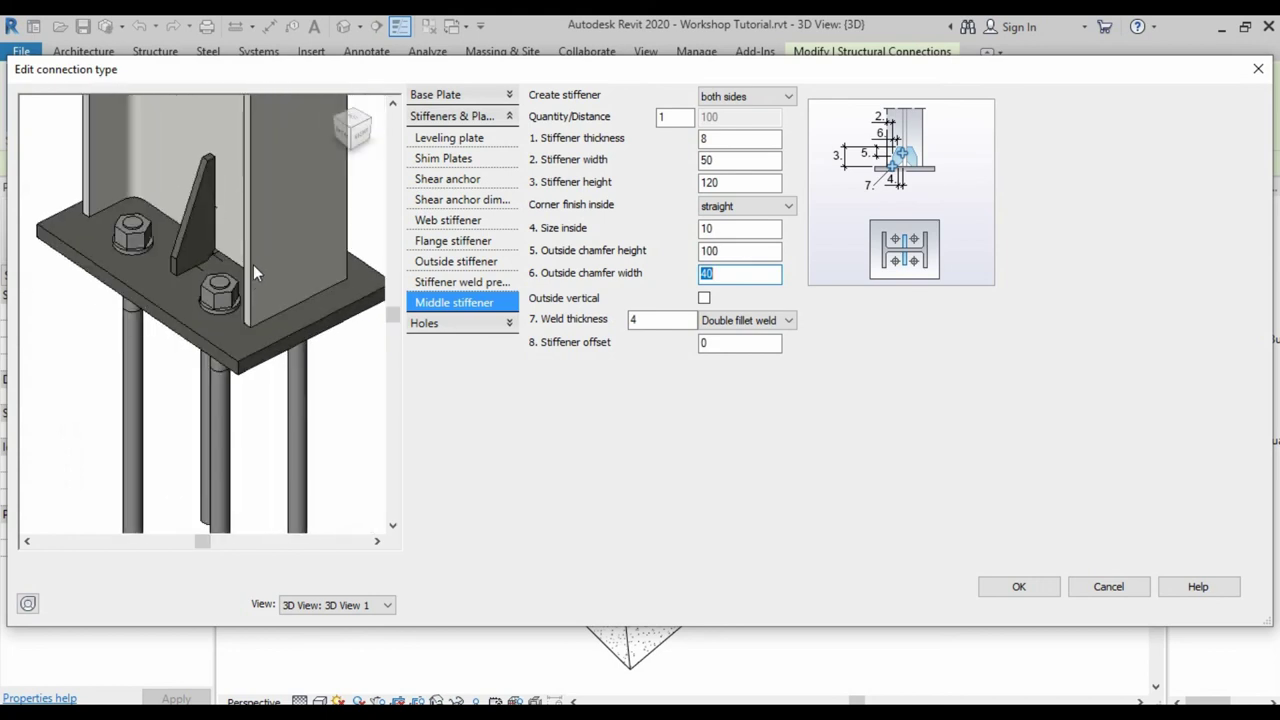
{"action": "scroll", "coordinate": [244, 259], "scroll_direction": "down", "scroll_amount": 1}
{"action": "scroll", "coordinate": [243, 267], "scroll_direction": "down", "scroll_amount": 1}
{"action": "scroll", "coordinate": [248, 275], "scroll_direction": "down", "scroll_amount": 2}
{"action": "scroll", "coordinate": [249, 275], "scroll_direction": "up", "scroll_amount": 1}
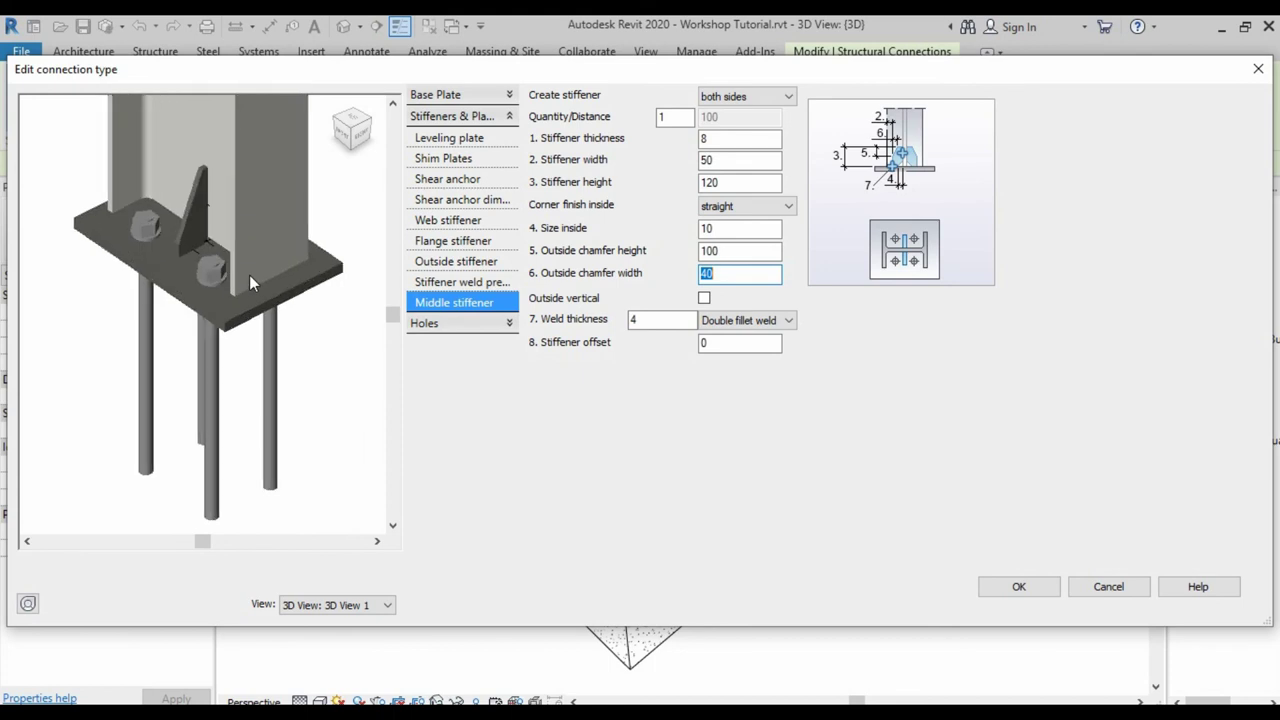
{"action": "scroll", "coordinate": [245, 272], "scroll_direction": "up", "scroll_amount": 1}
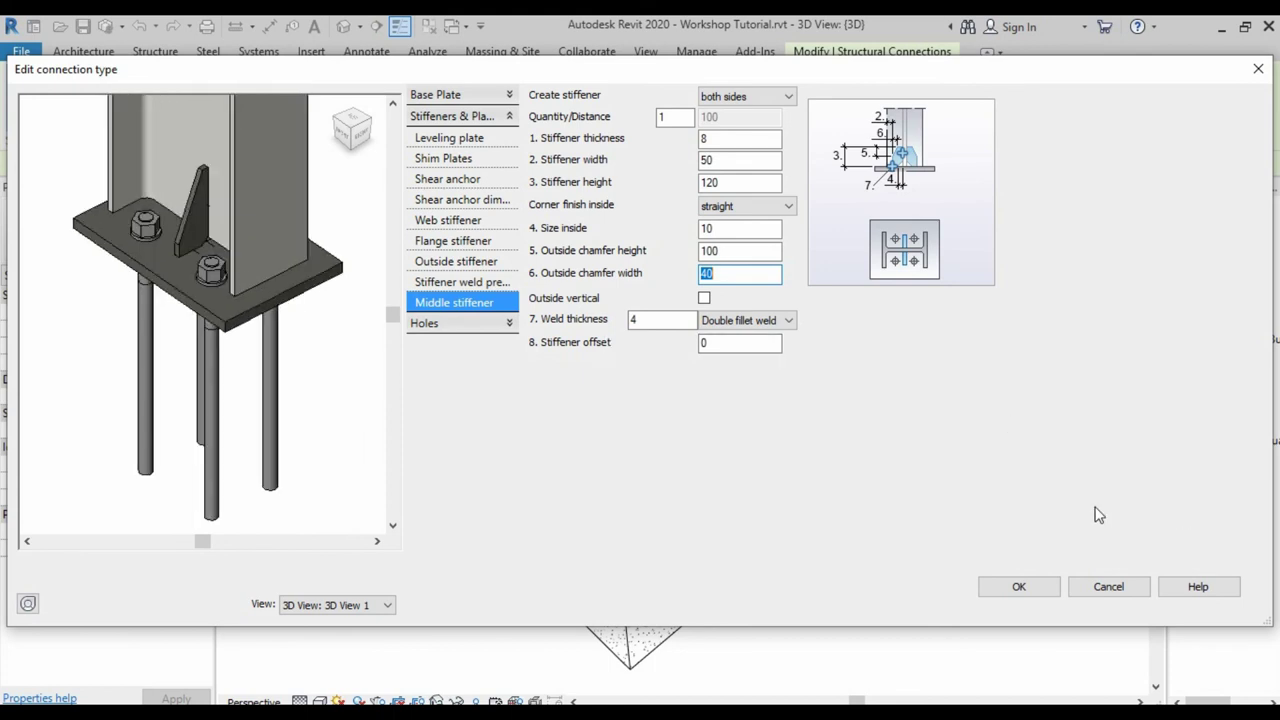
- Confirm the stiffener settings and apply the updated base plate type to the model
{"action": "left_click", "coordinate": [1019, 588]}
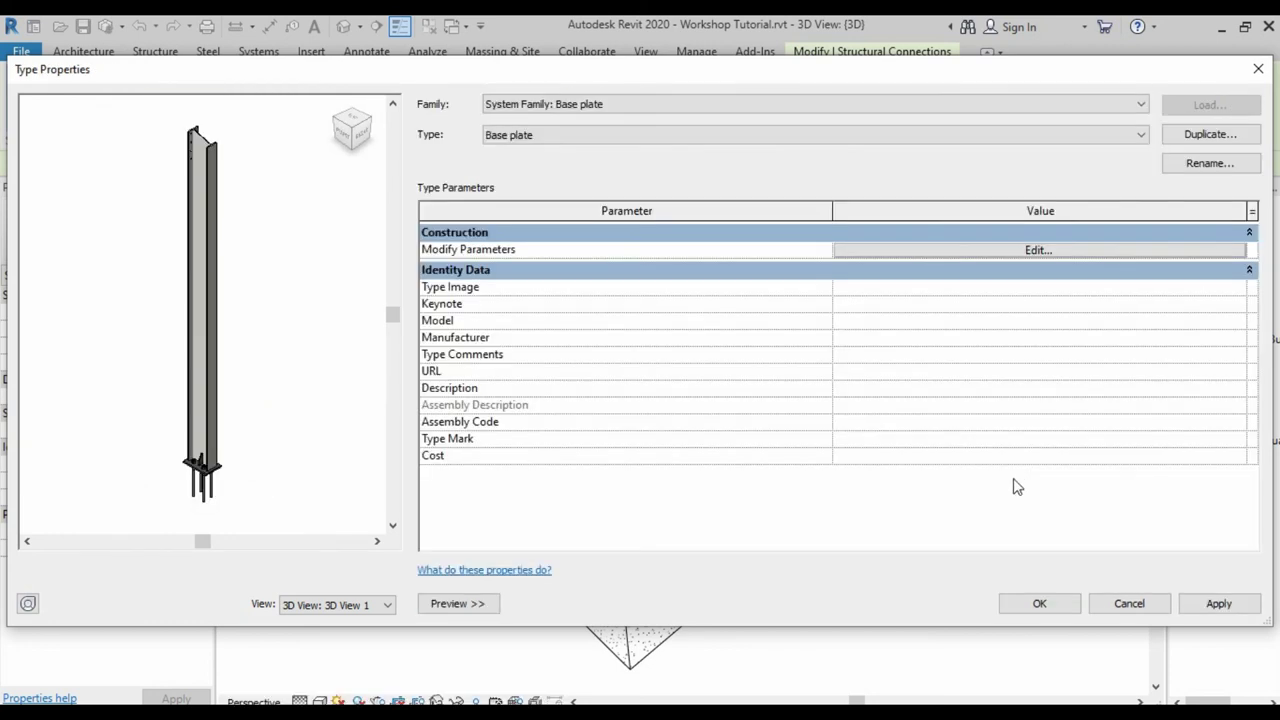
{"action": "left_click", "coordinate": [1218, 603]}
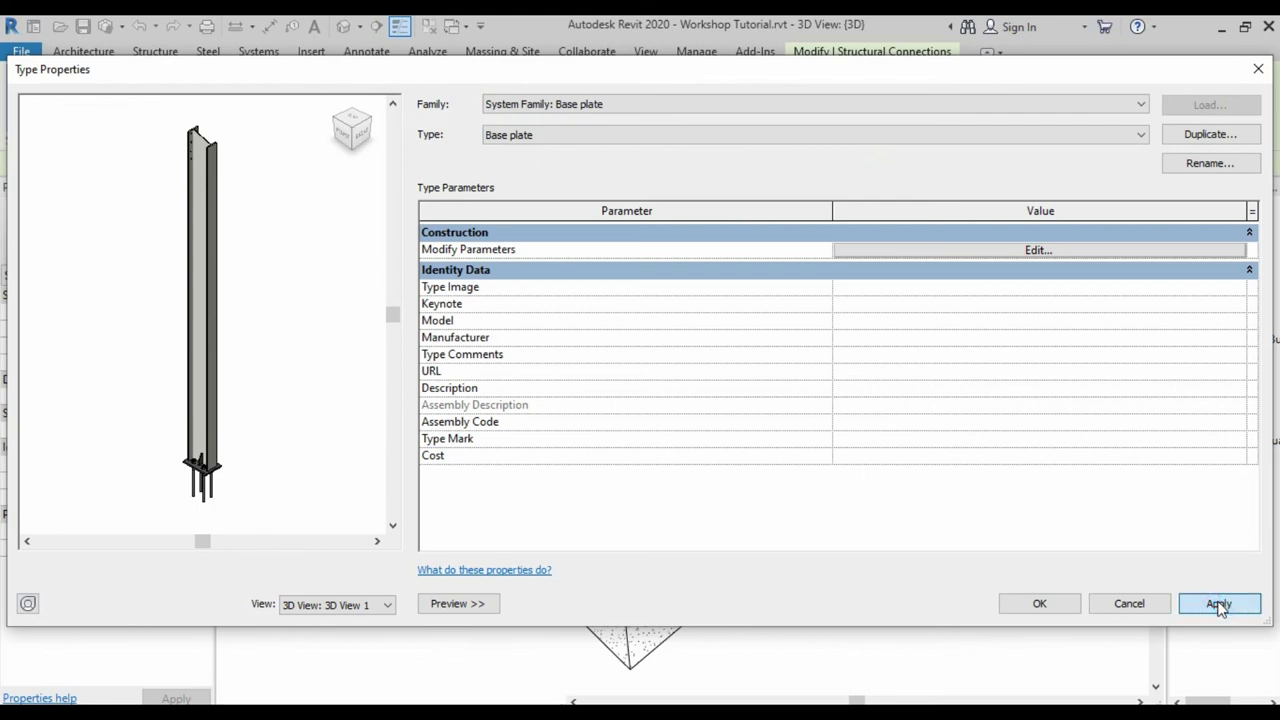
{"action": "left_click", "coordinate": [1038, 603]}
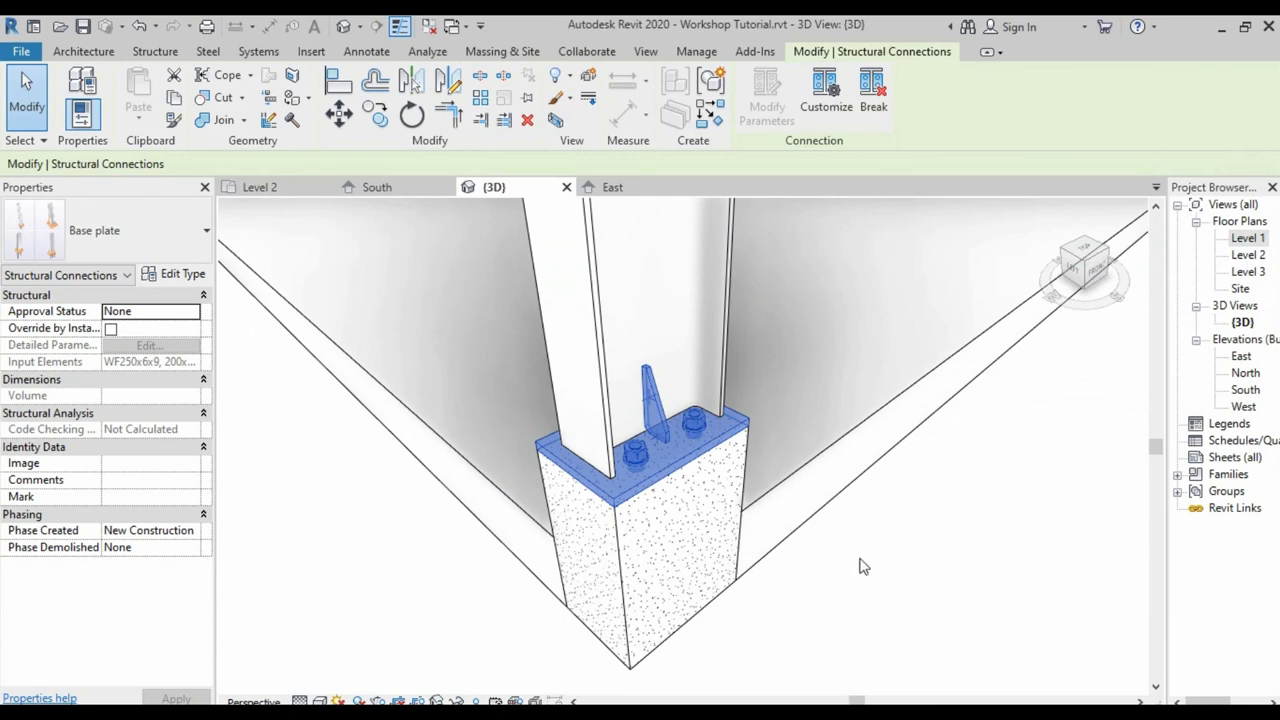
- Deselect the base plate and view the entire portal frame from the front
{"action": "left_click", "coordinate": [852, 563]}
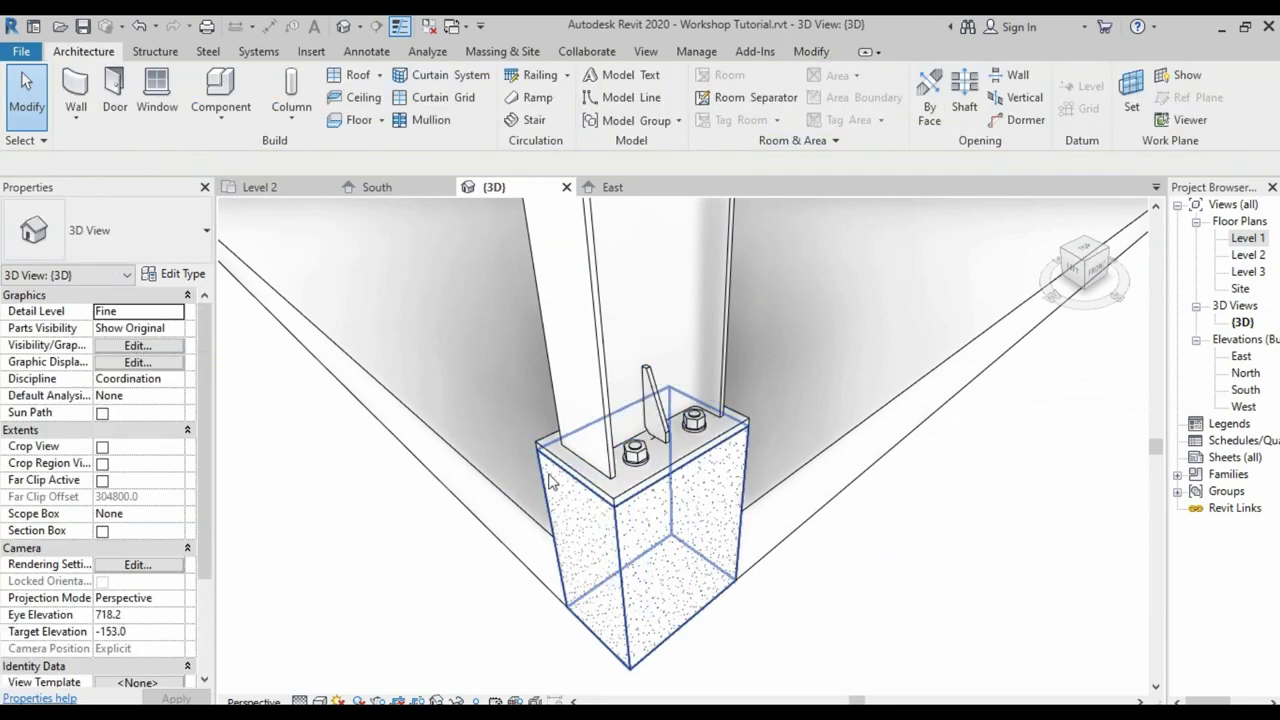
{"action": "scroll", "coordinate": [549, 481], "scroll_direction": "down", "scroll_amount": 2}
{"action": "scroll", "coordinate": [600, 500], "scroll_direction": "down", "scroll_amount": 1}
{"action": "scroll", "coordinate": [557, 471], "scroll_direction": "down", "scroll_amount": 1}
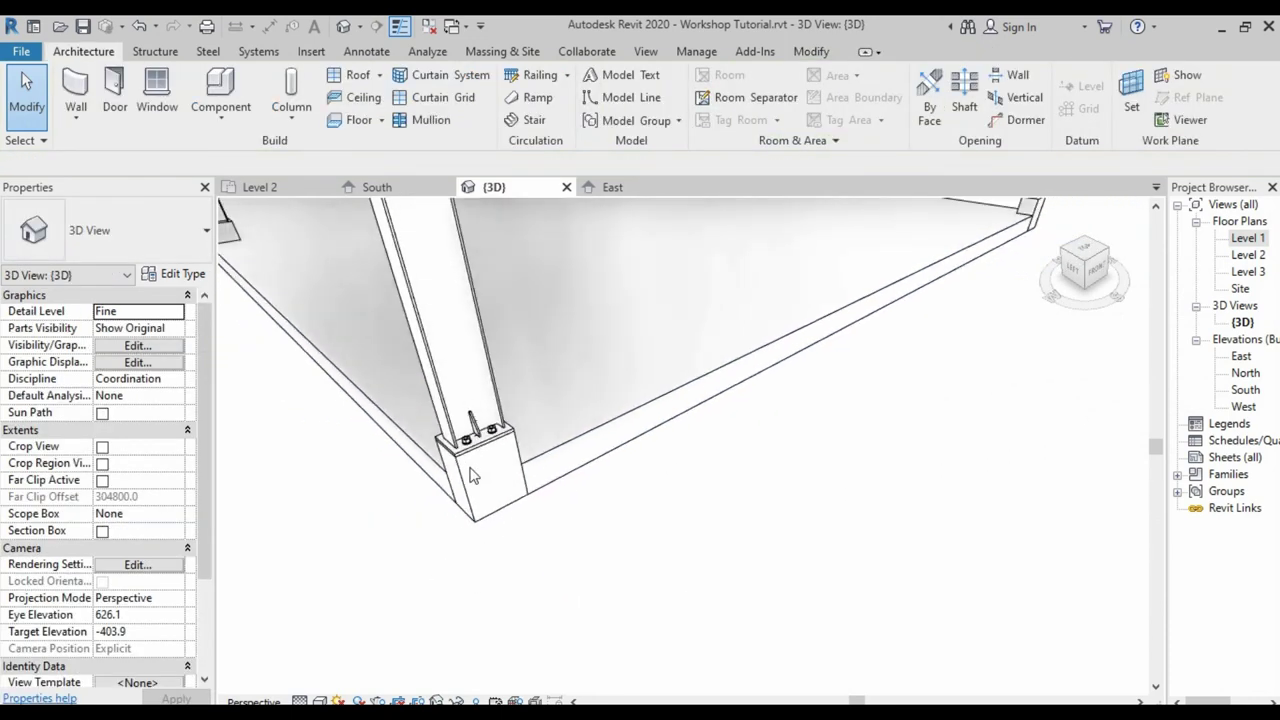
{"action": "scroll", "coordinate": [983, 228], "scroll_direction": "up", "scroll_amount": 1}
{"action": "scroll", "coordinate": [983, 228], "scroll_direction": "up", "scroll_amount": 1}
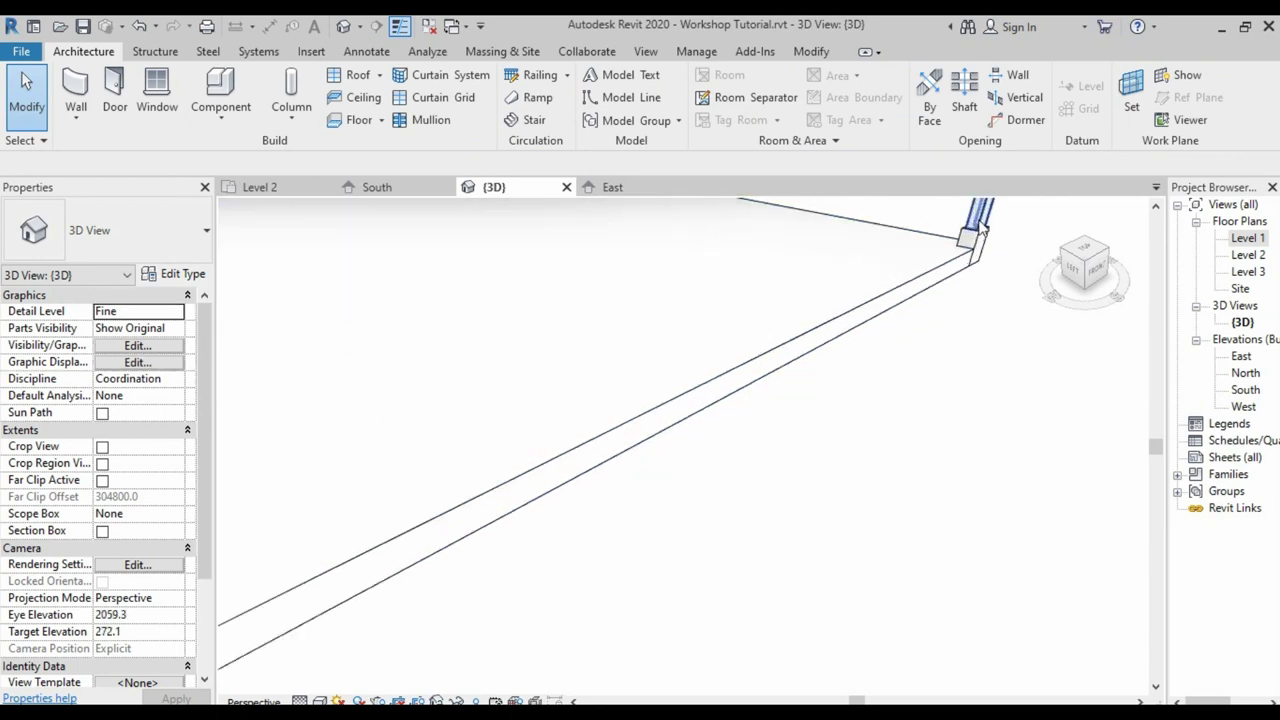
{"action": "left_click", "coordinate": [1093, 267]}
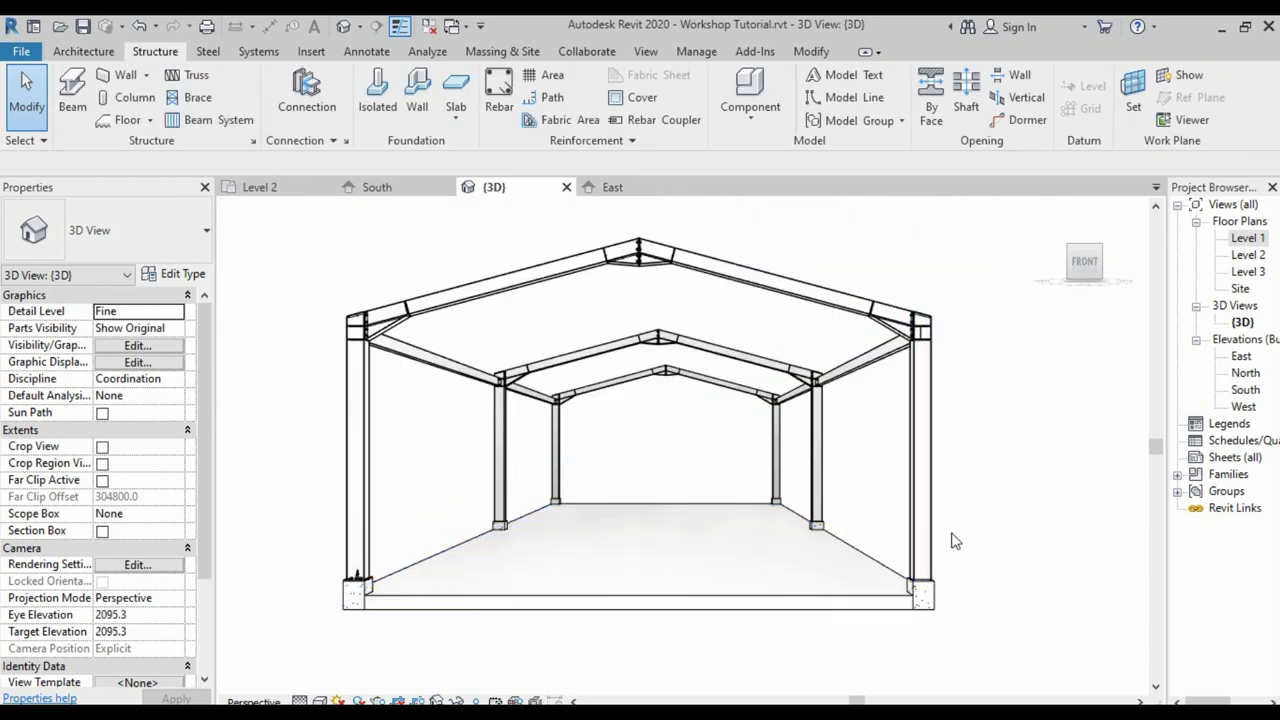
{"action": "scroll", "coordinate": [930, 595], "scroll_direction": "up", "scroll_amount": 2}
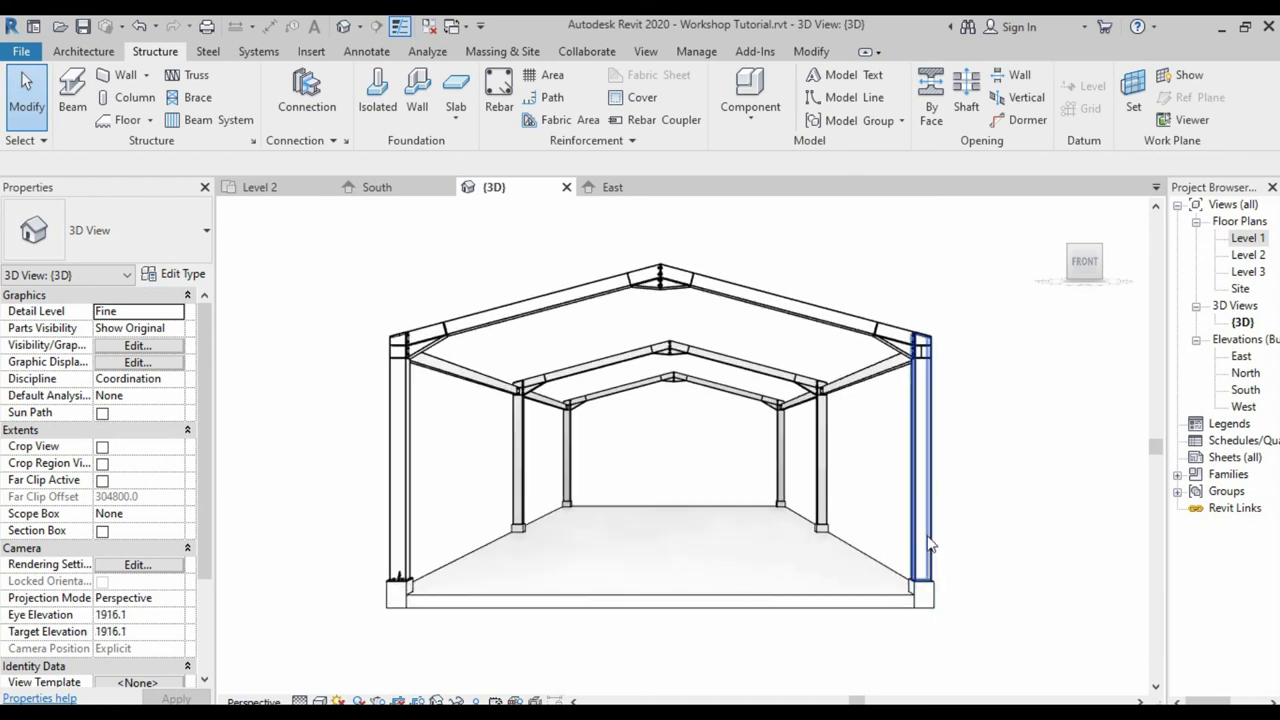
{"action": "scroll", "coordinate": [945, 560], "scroll_direction": "up", "scroll_amount": 1}
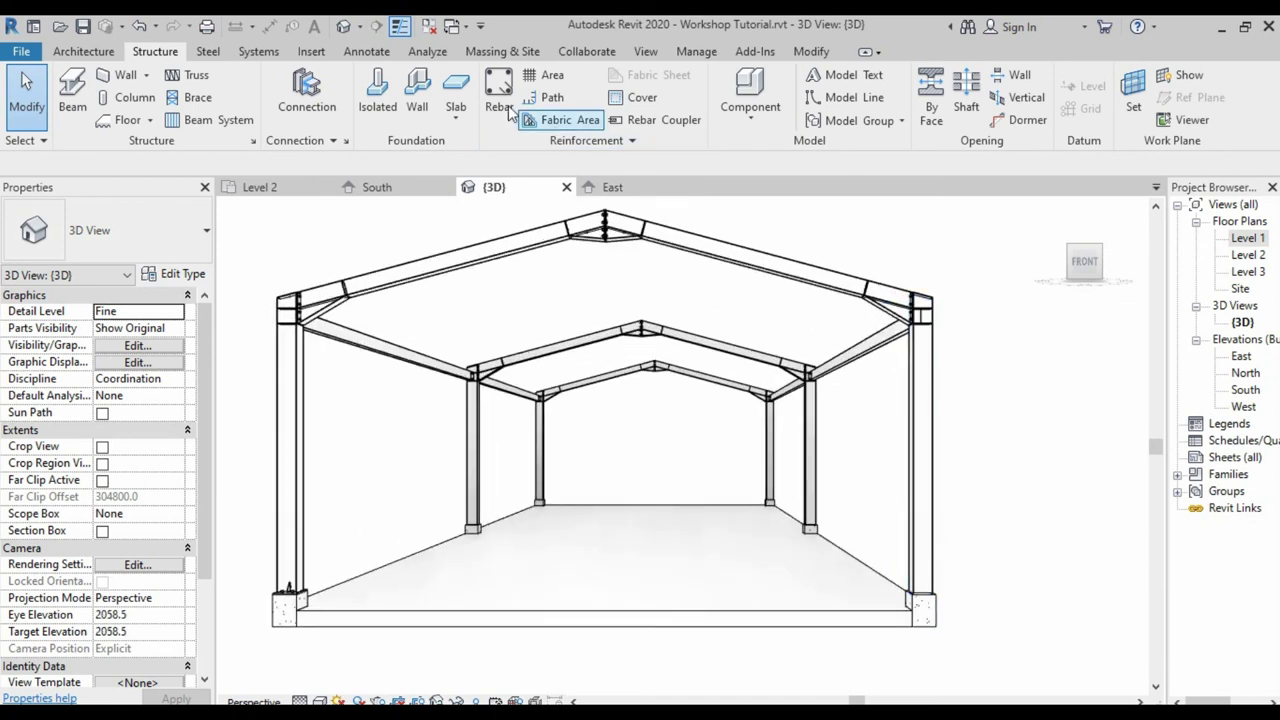
- Add a Base plate connection between the front-right column and its concrete pedestal
{"action": "left_click", "coordinate": [318, 92]}
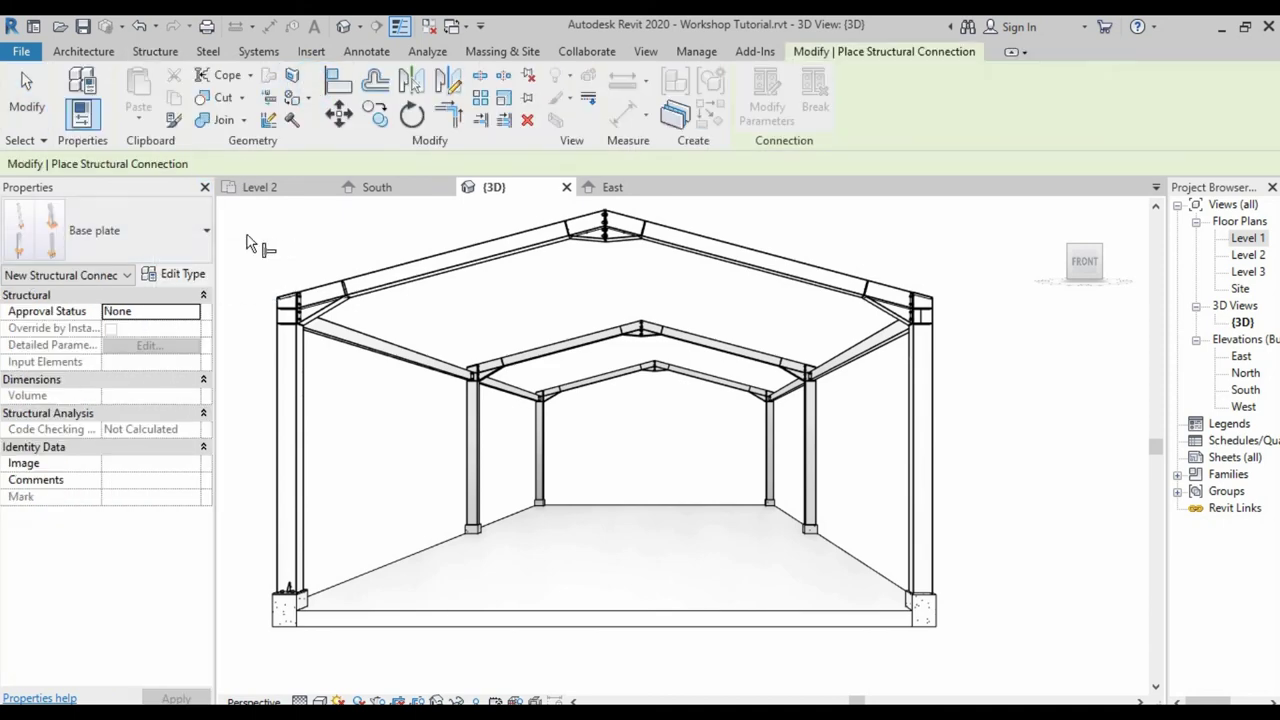
{"action": "left_click", "coordinate": [150, 230]}
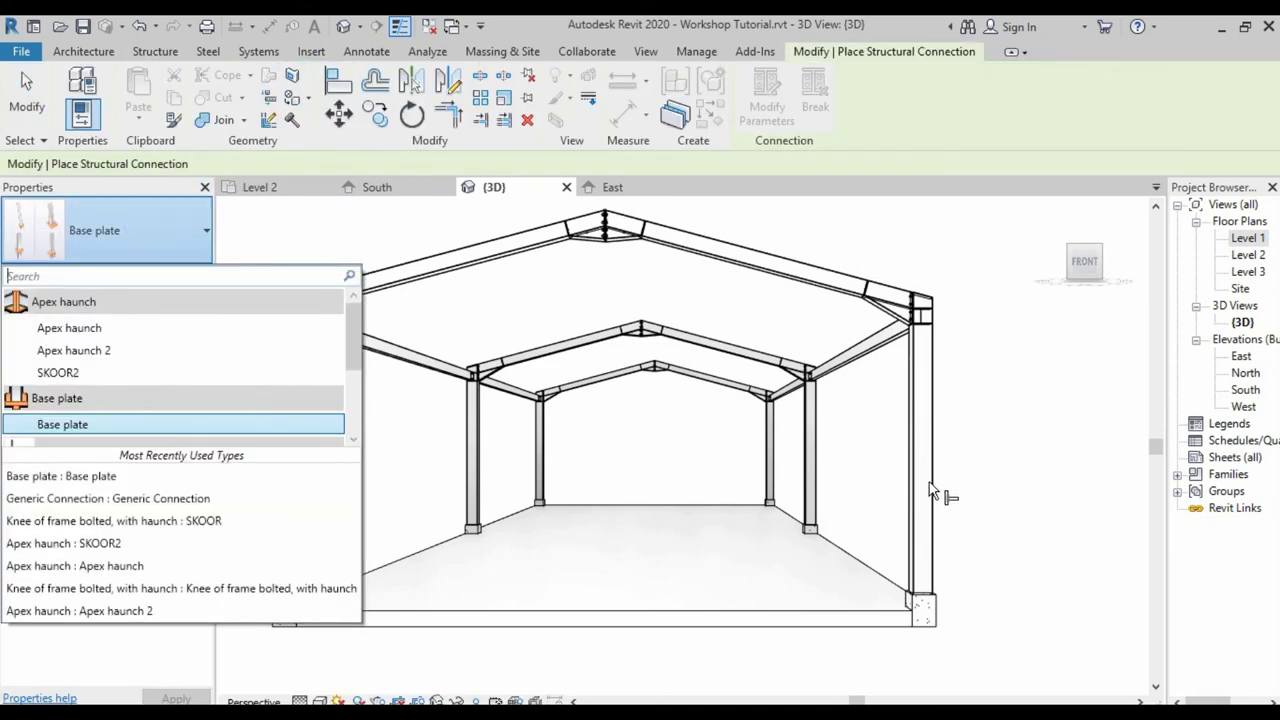
{"action": "left_click", "coordinate": [126, 436]}
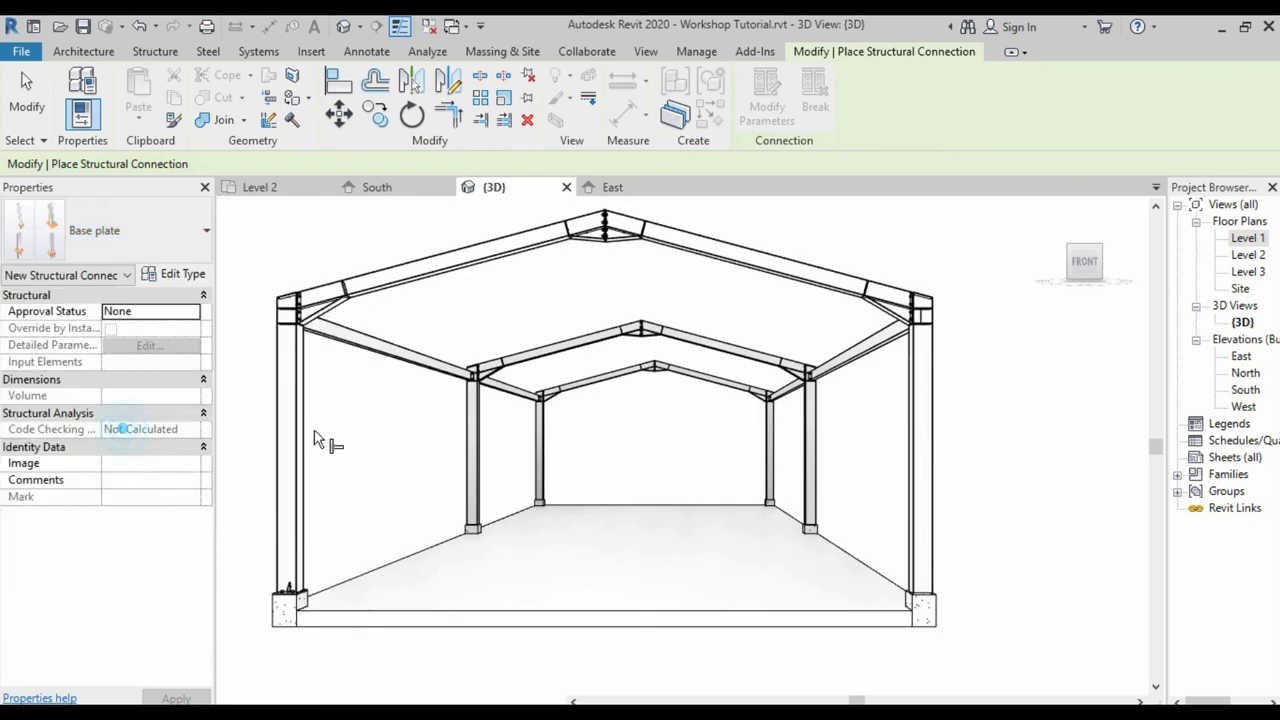
{"action": "left_click", "coordinate": [928, 482]}
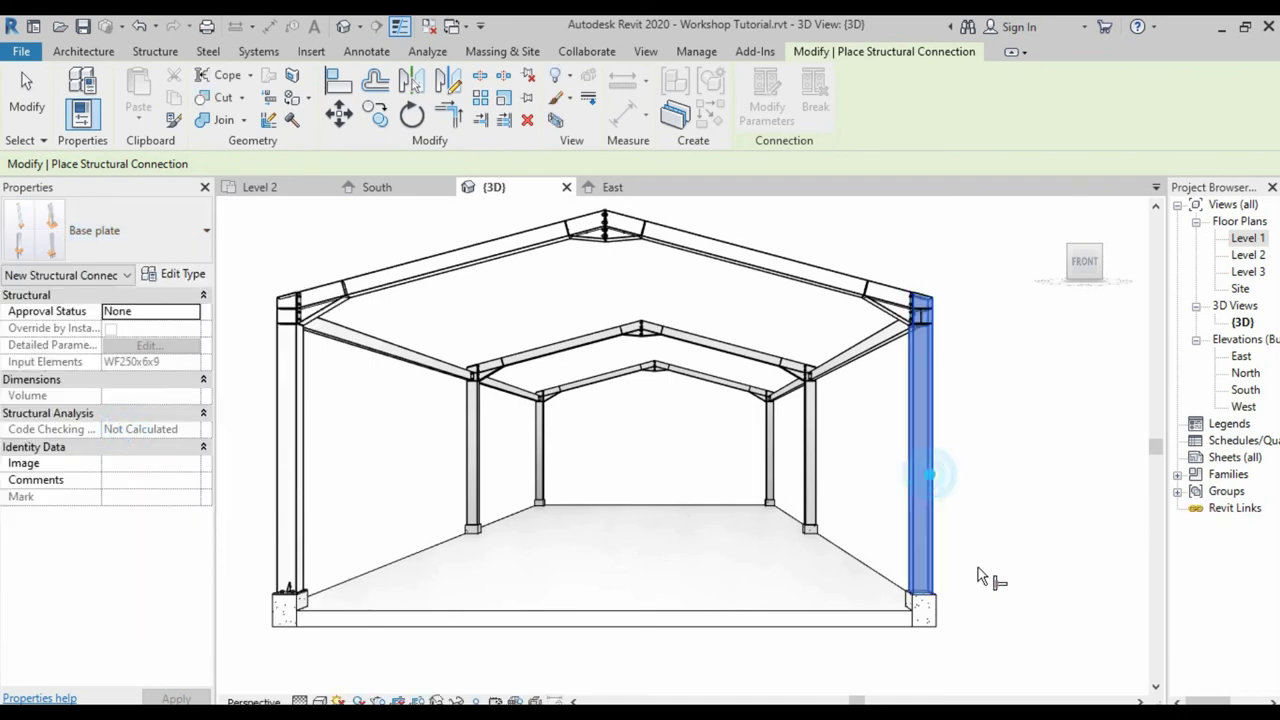
{"action": "left_click", "coordinate": [940, 612]}
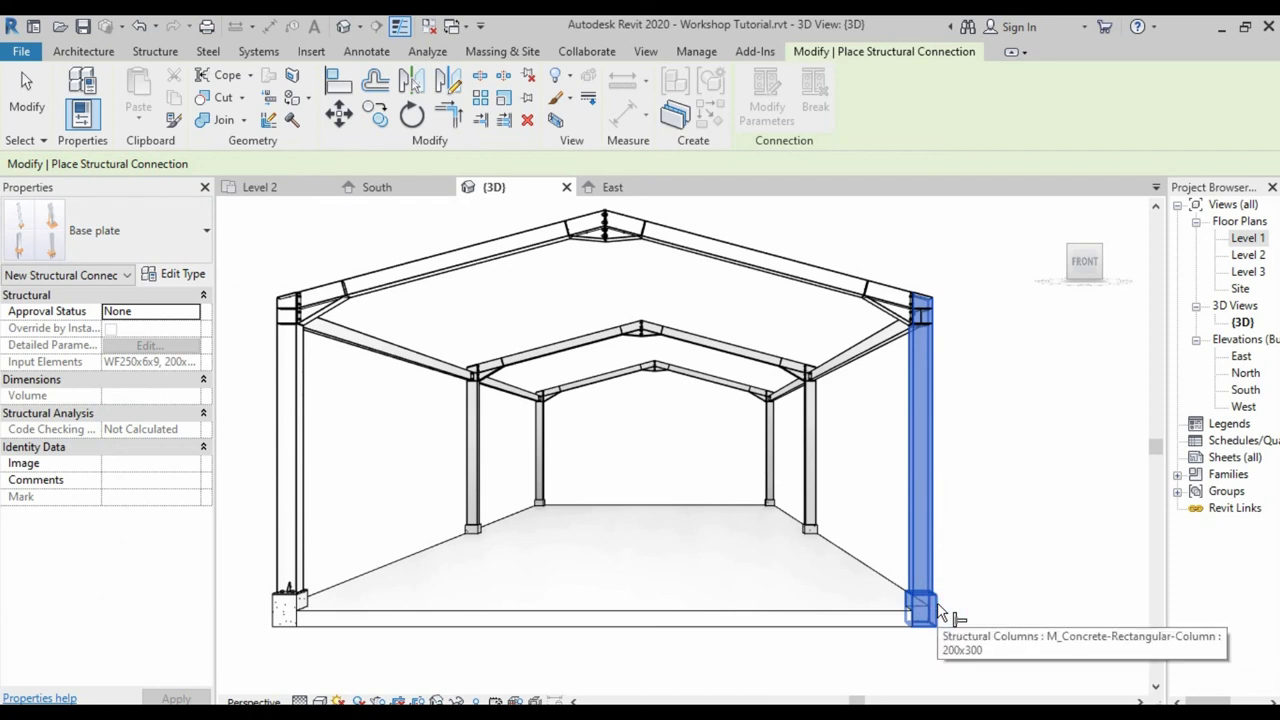
{"action": "key", "text": "Return"}
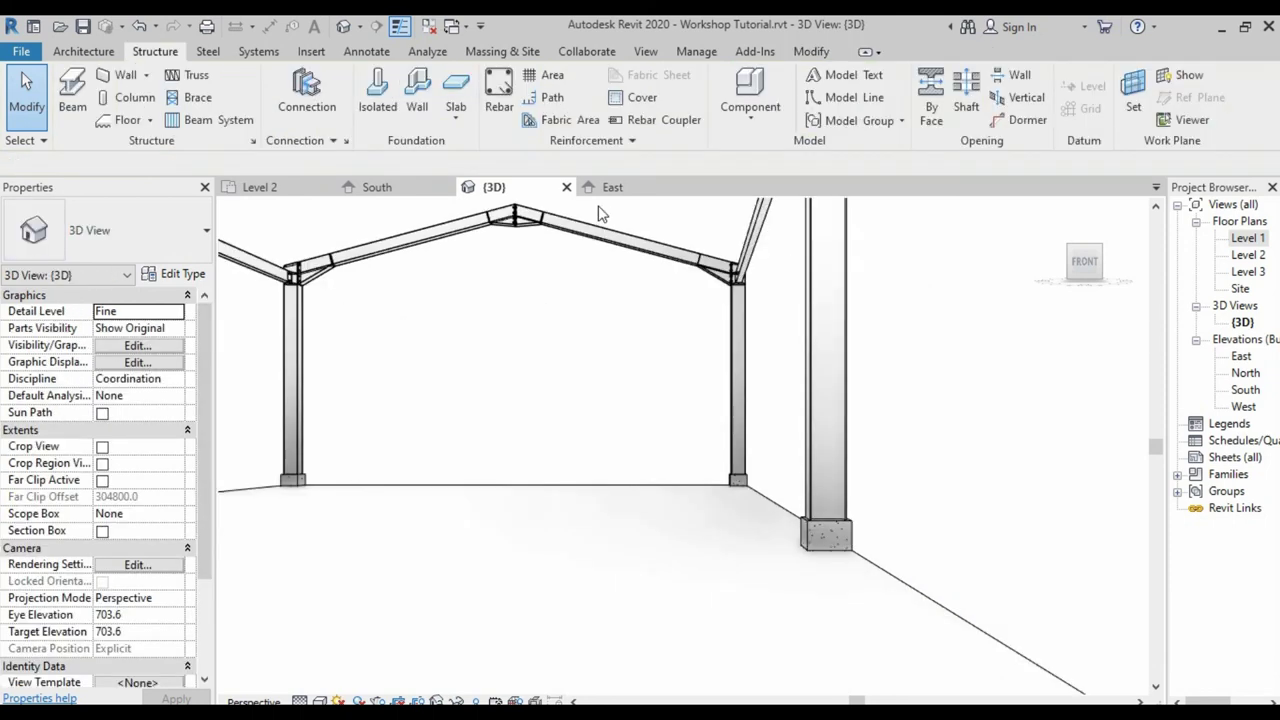
- Add another Base plate connection joining the next column to its pedestal
{"action": "left_click", "coordinate": [305, 85]}
{"action": "left_click", "coordinate": [855, 537]}
{"action": "left_click", "coordinate": [740, 410]}
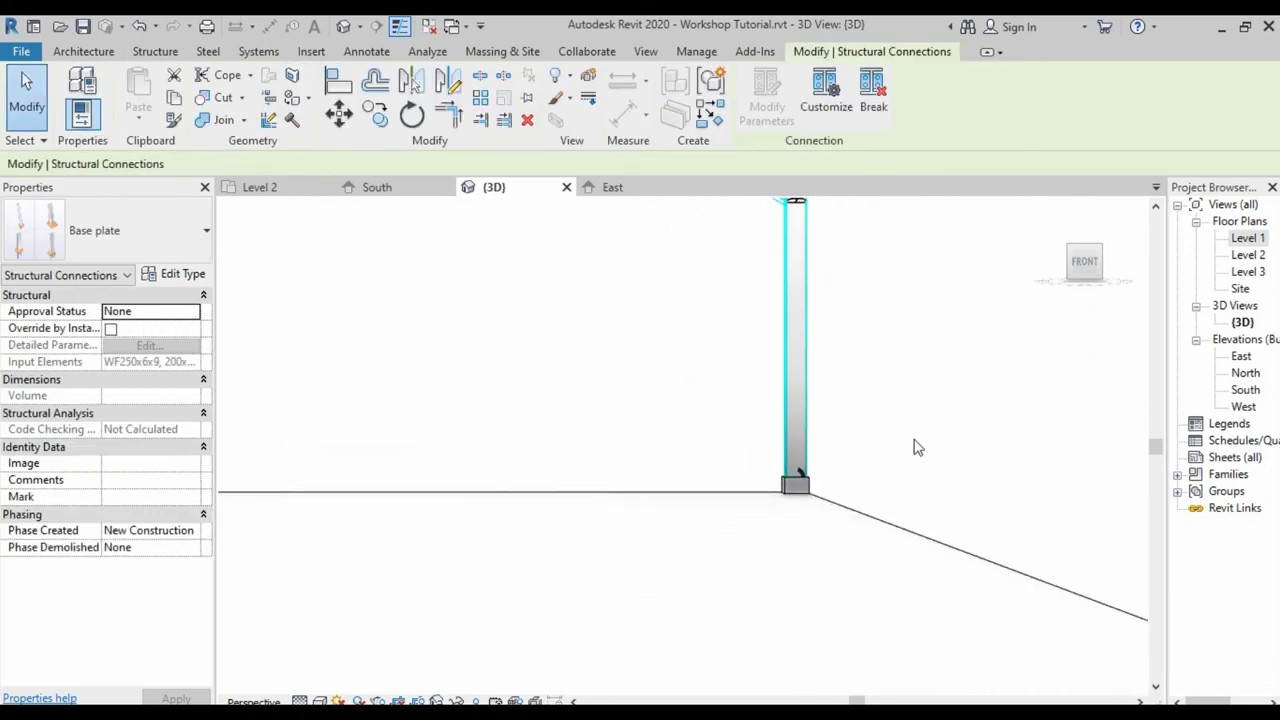
{"action": "left_click", "coordinate": [110, 230]}
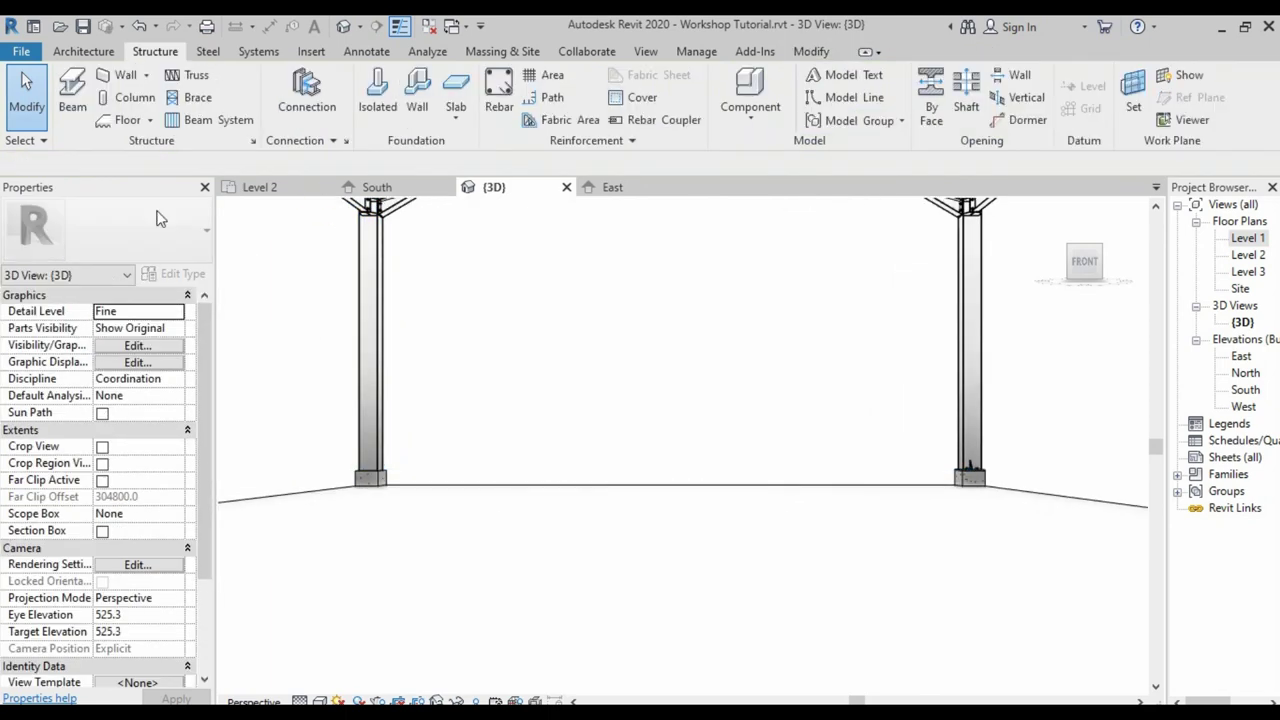
{"action": "left_click", "coordinate": [80, 426]}
{"action": "left_click", "coordinate": [392, 487]}
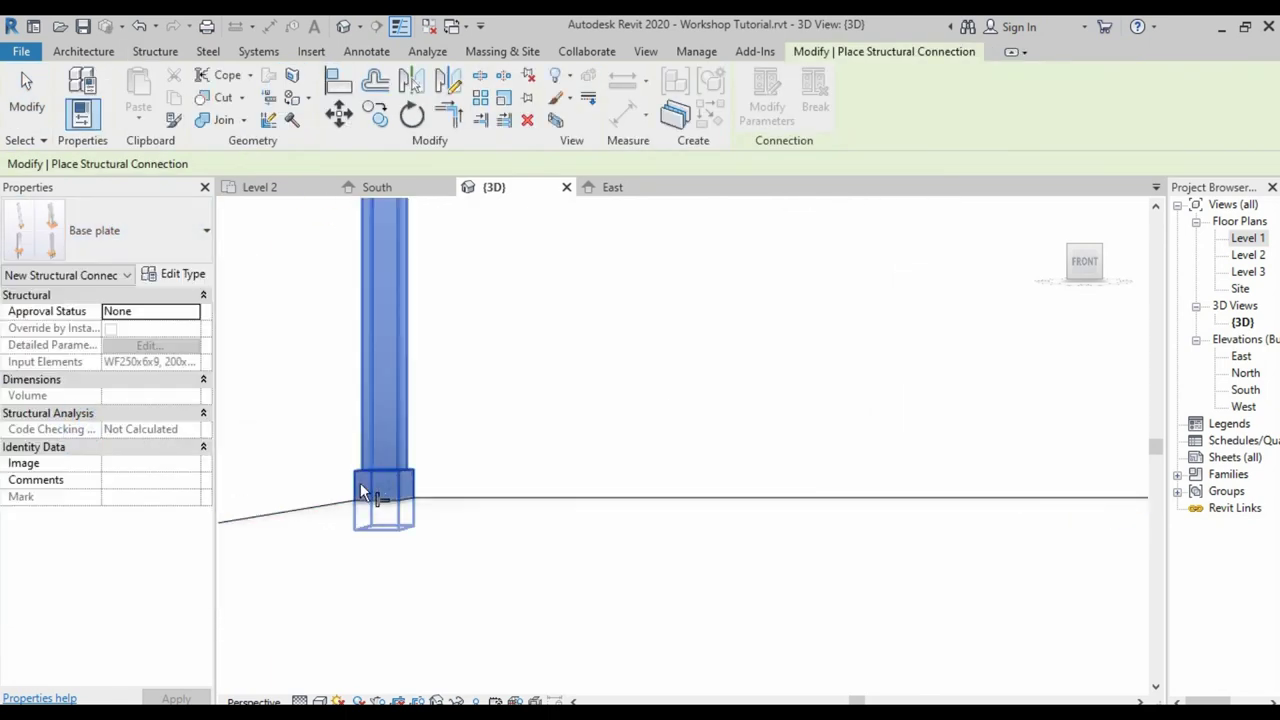
{"action": "left_click", "coordinate": [360, 483]}
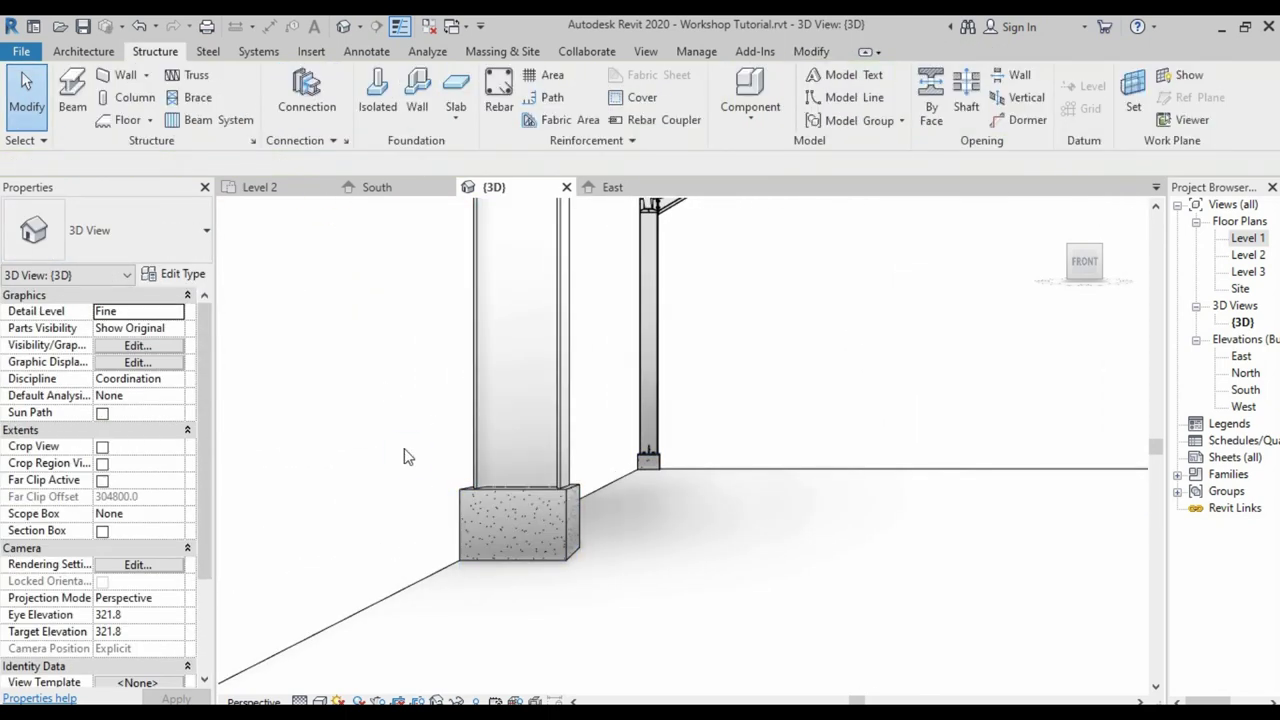
{"action": "left_click", "coordinate": [478, 367]}
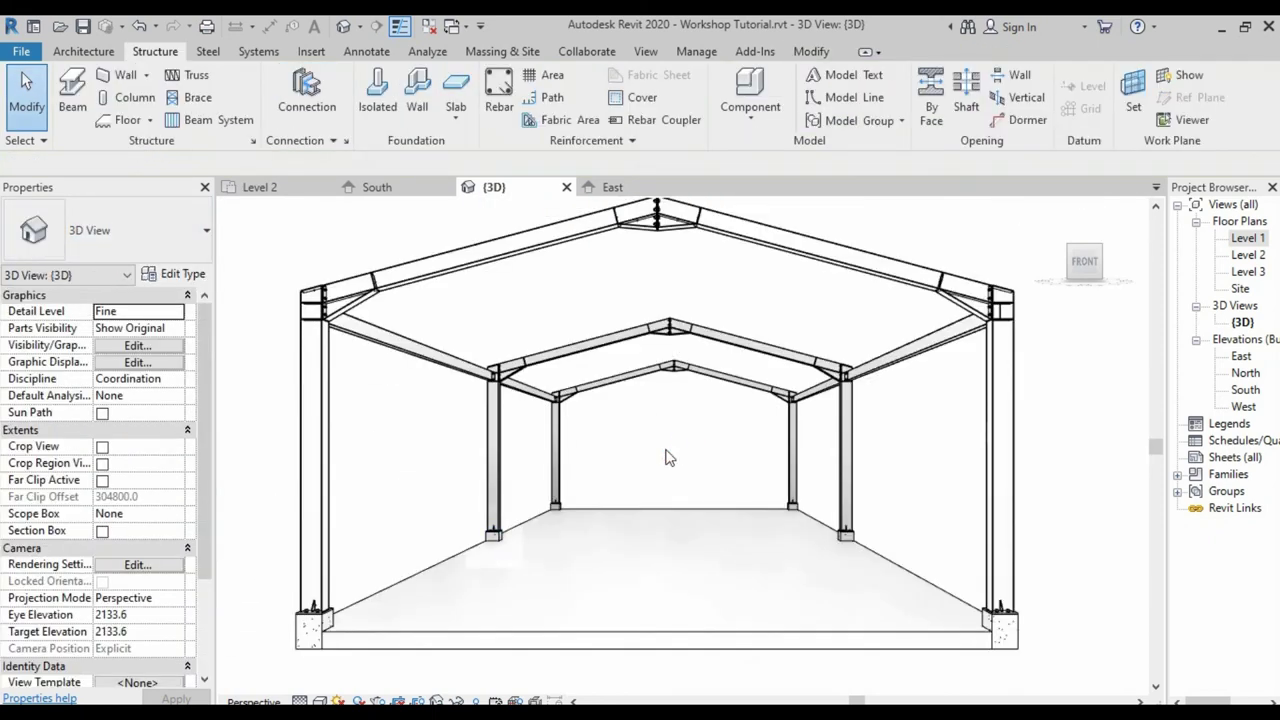
{"action": "scroll", "coordinate": [722, 417], "scroll_direction": "up", "scroll_amount": 2}
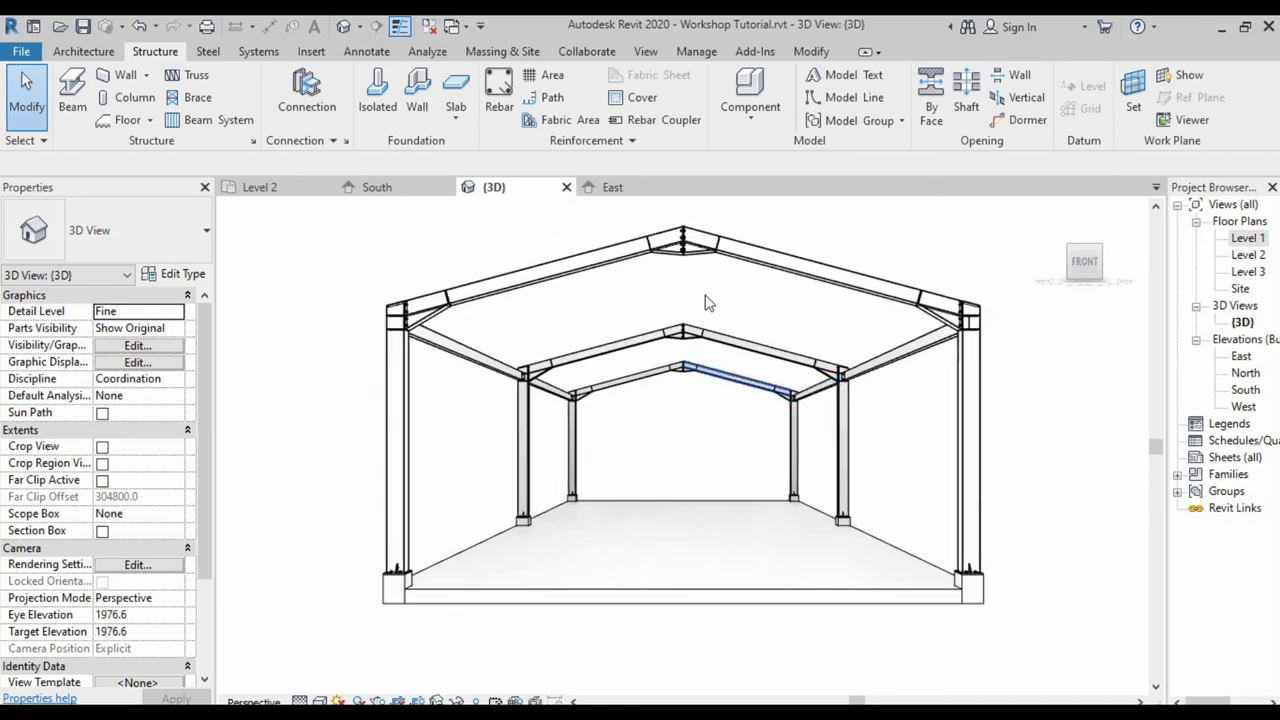
{"action": "scroll", "coordinate": [731, 291], "scroll_direction": "up", "scroll_amount": 2}
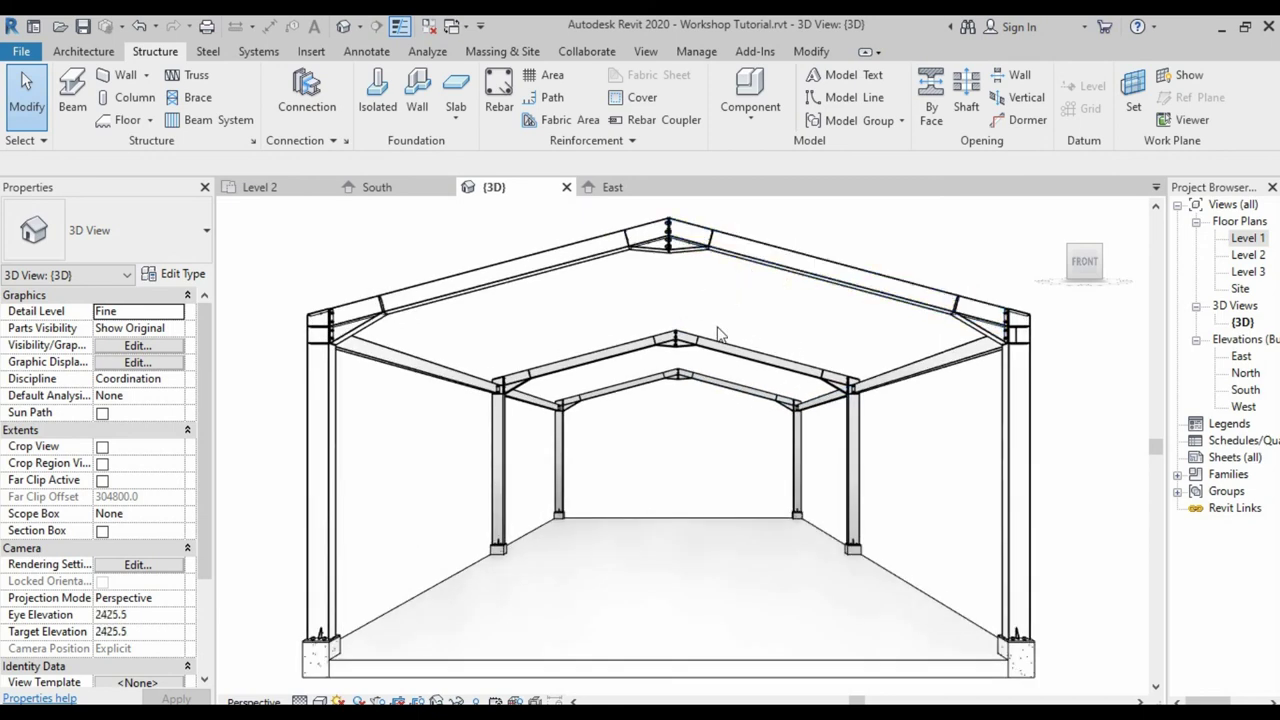
{"action": "scroll", "coordinate": [720, 333], "scroll_direction": "down", "scroll_amount": 1}
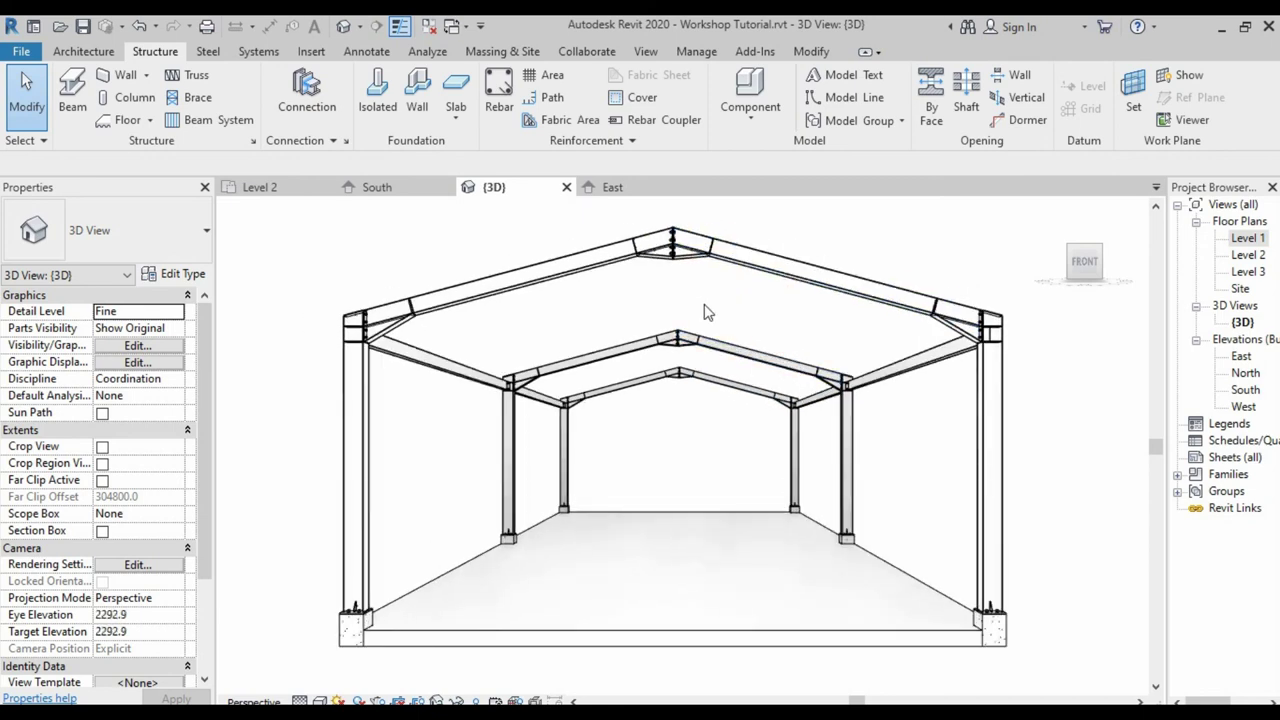
{"action": "scroll", "coordinate": [680, 350], "scroll_direction": "down", "scroll_amount": 1}
{"action": "scroll", "coordinate": [414, 566], "scroll_direction": "up", "scroll_amount": 1}
{"action": "scroll", "coordinate": [407, 572], "scroll_direction": "up", "scroll_amount": 1}
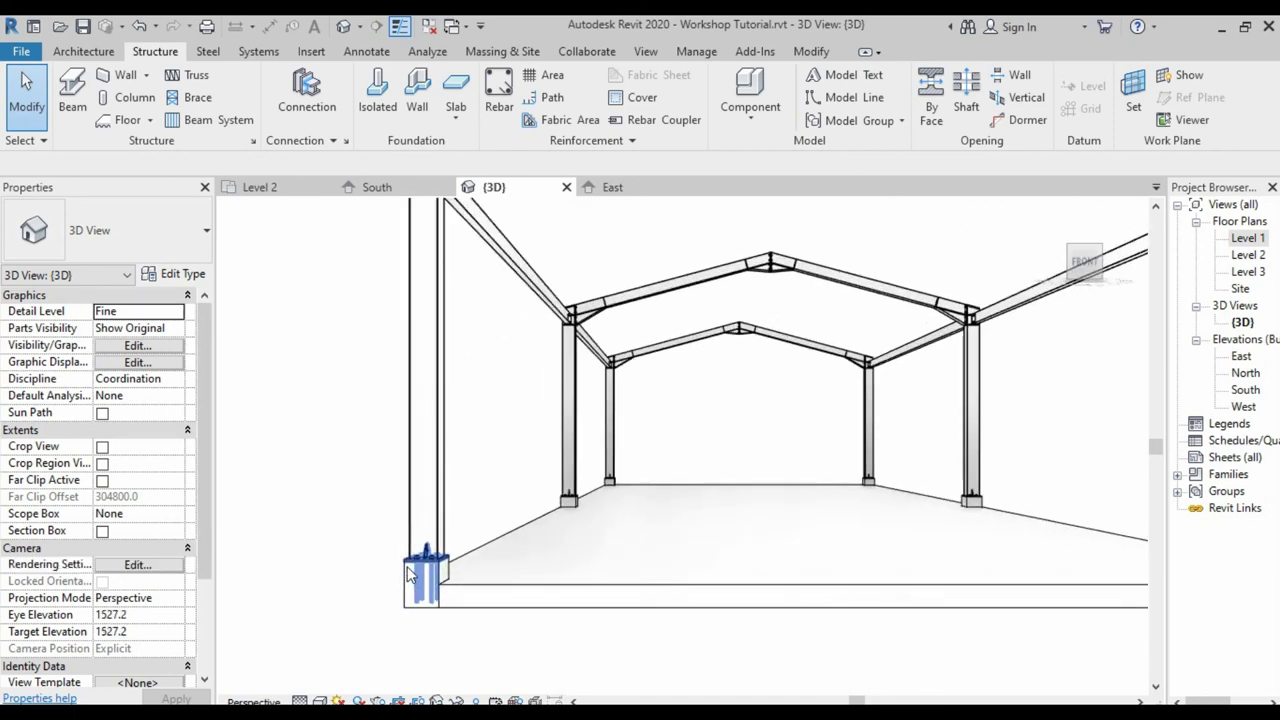
{"action": "scroll", "coordinate": [408, 572], "scroll_direction": "up", "scroll_amount": 2}
{"action": "scroll", "coordinate": [412, 568], "scroll_direction": "up", "scroll_amount": 2}
{"action": "scroll", "coordinate": [420, 562], "scroll_direction": "up", "scroll_amount": 2}
{"action": "scroll", "coordinate": [470, 528], "scroll_direction": "up", "scroll_amount": 1}
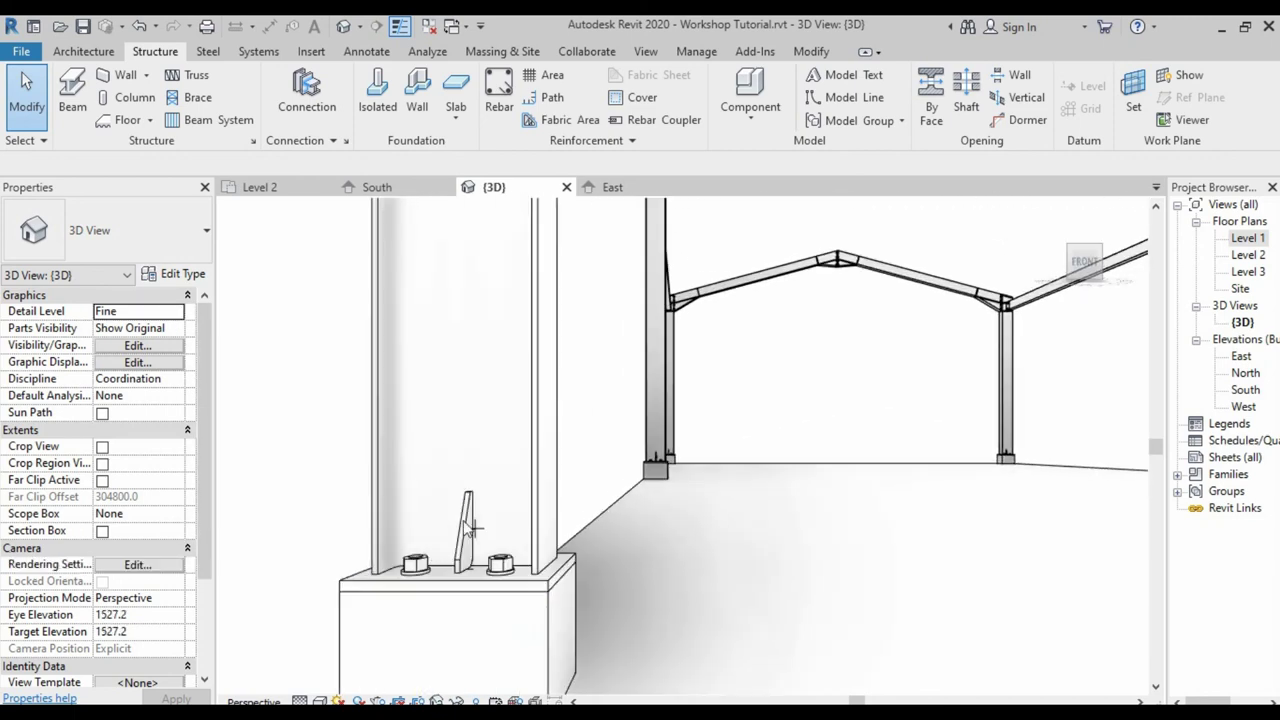
{"action": "left_click", "coordinate": [503, 522]}
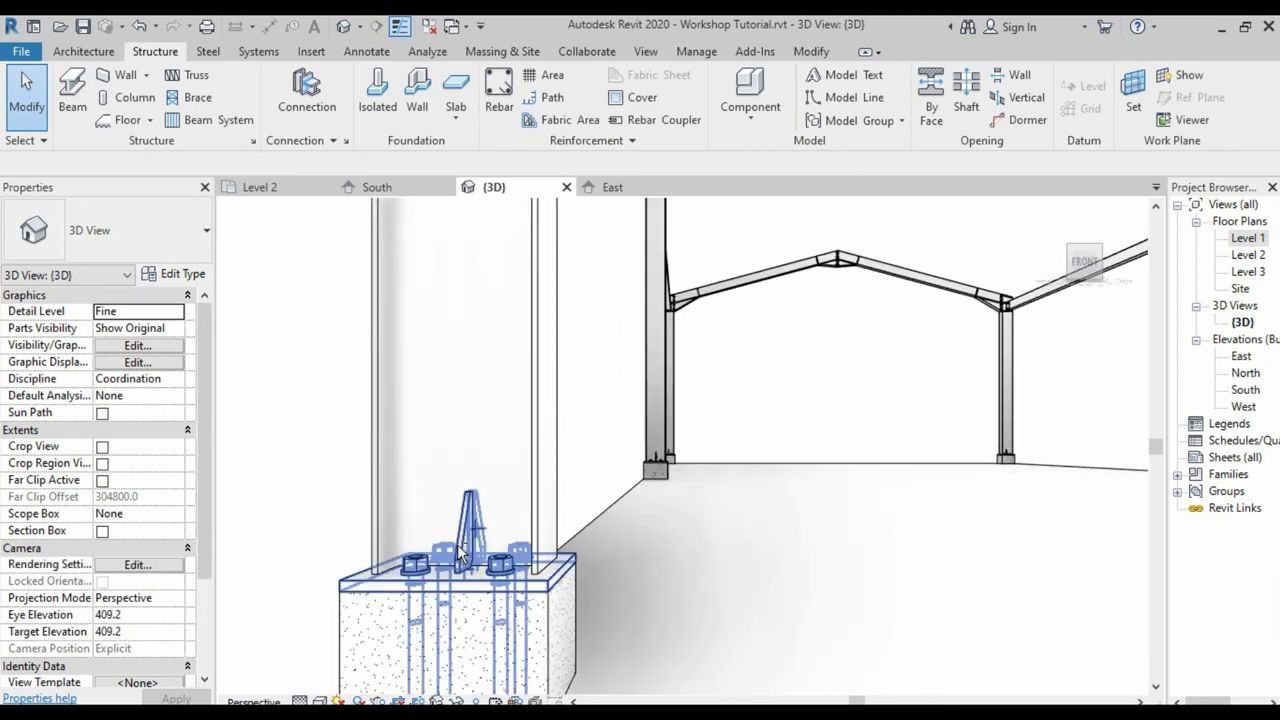
{"action": "mouse_move", "coordinate": [503, 522]}
{"action": "middle_mouse_down", "text": "shift"}
{"action": "mouse_move", "coordinate": [307, 603]}
{"action": "mouse_move", "coordinate": [461, 537]}
{"action": "middle_mouse_up", "text": "shift"}
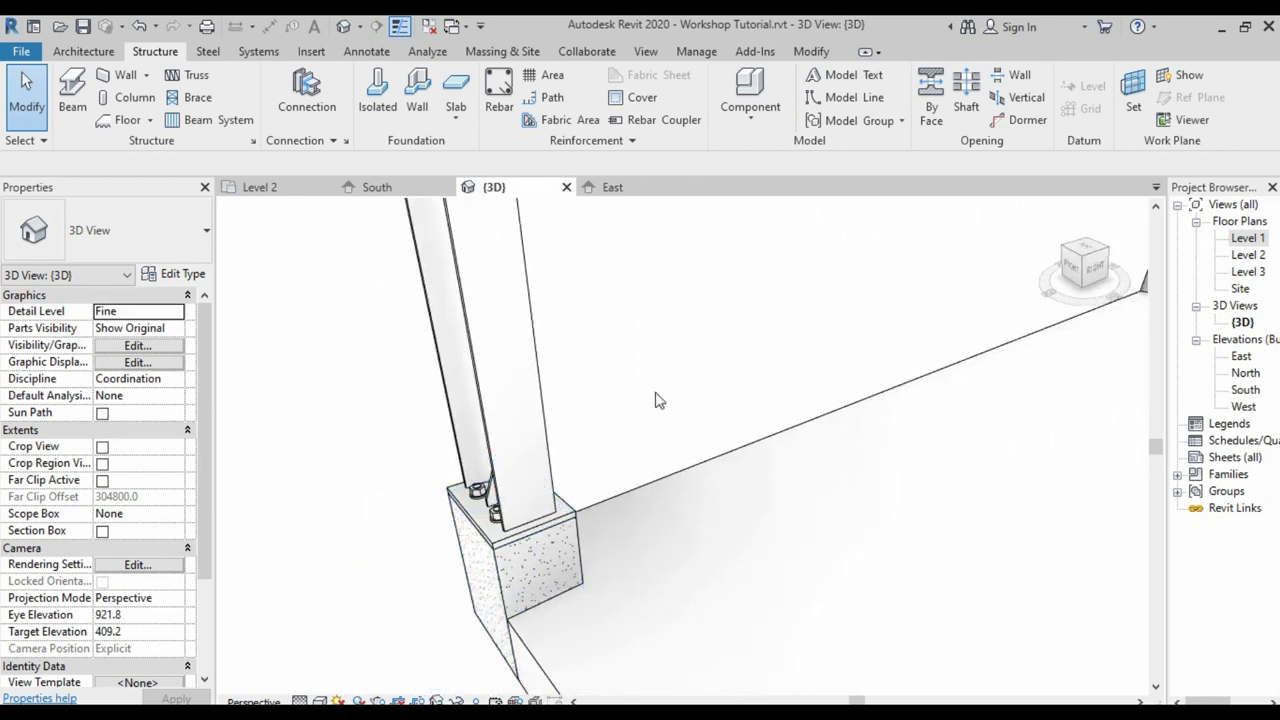
{"action": "left_click", "coordinate": [527, 535]}
{"action": "scroll", "coordinate": [526, 535], "scroll_direction": "up", "scroll_amount": 5}
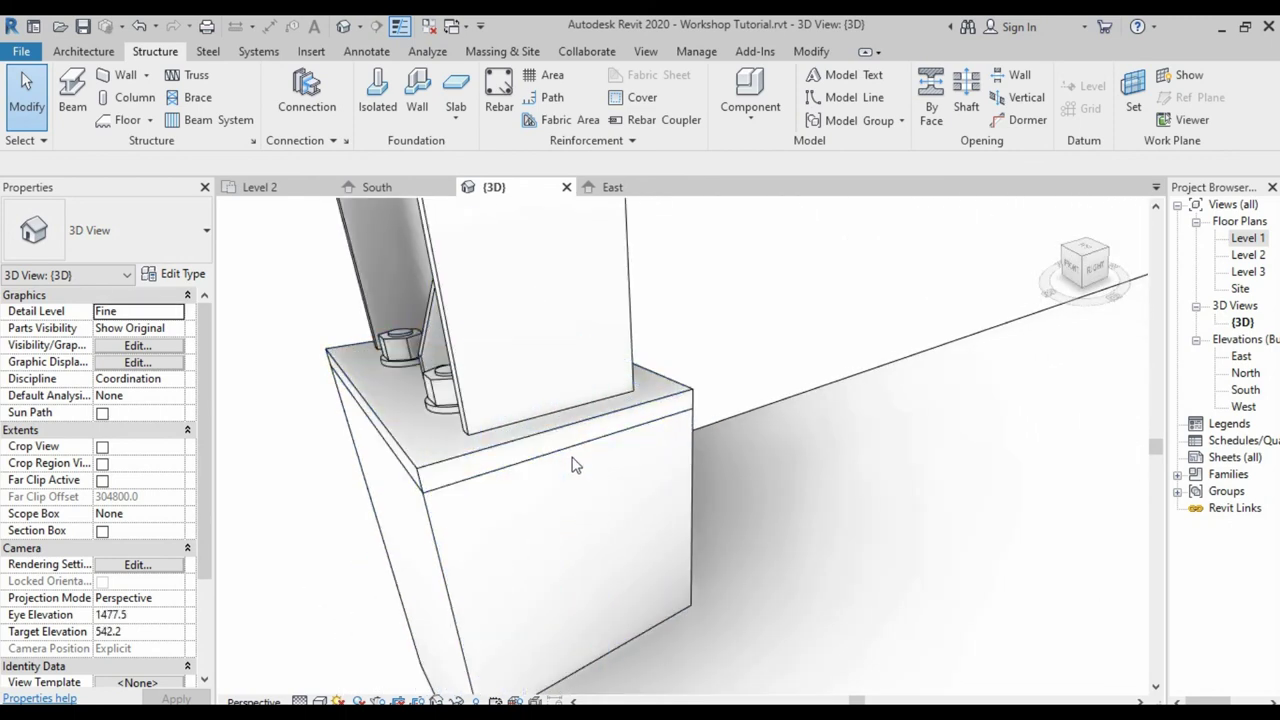